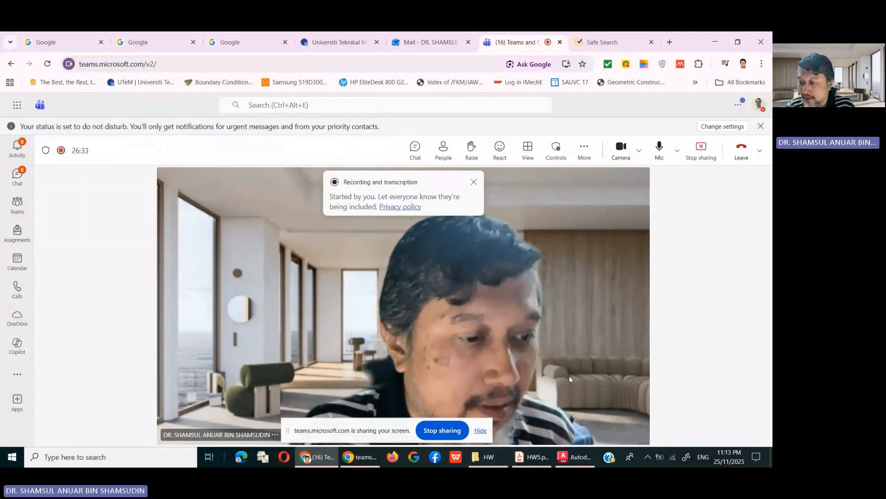
# - Bring up AutoCAD and HW5.pdf side by side and examine the Homework 5 lever drawing and its dimensions
pyautogui.moveTo(573, 462)
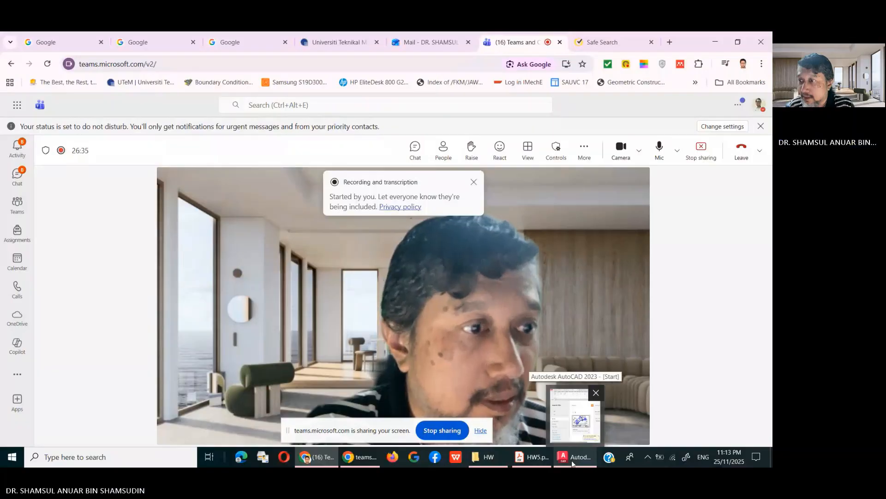
pyautogui.click(572, 460)
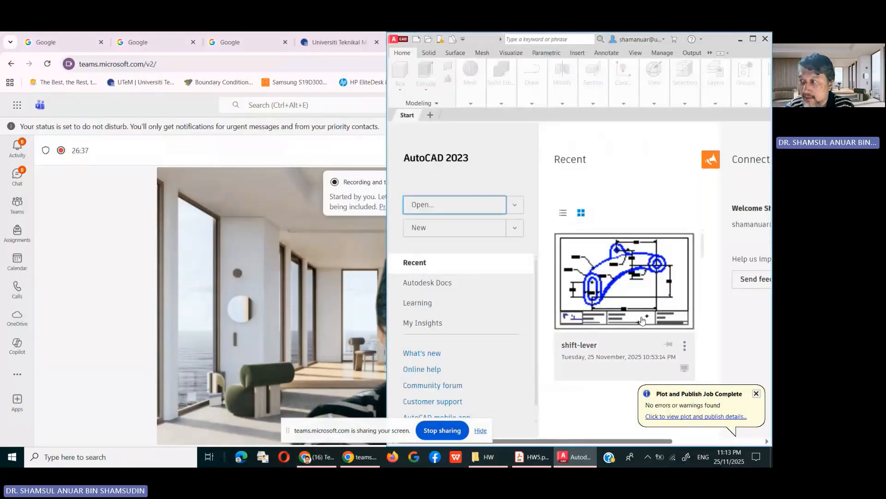
pyautogui.click(543, 462)
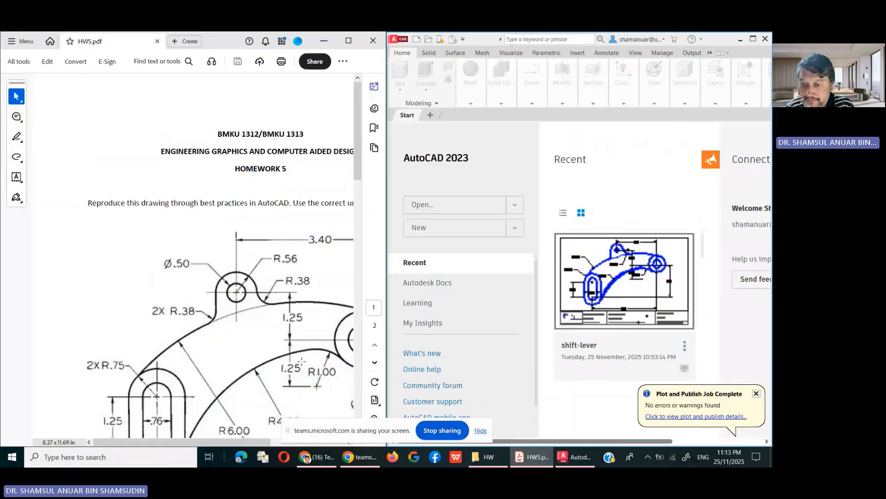
pyautogui.moveTo(232, 442); pyautogui.dragTo(301, 444)
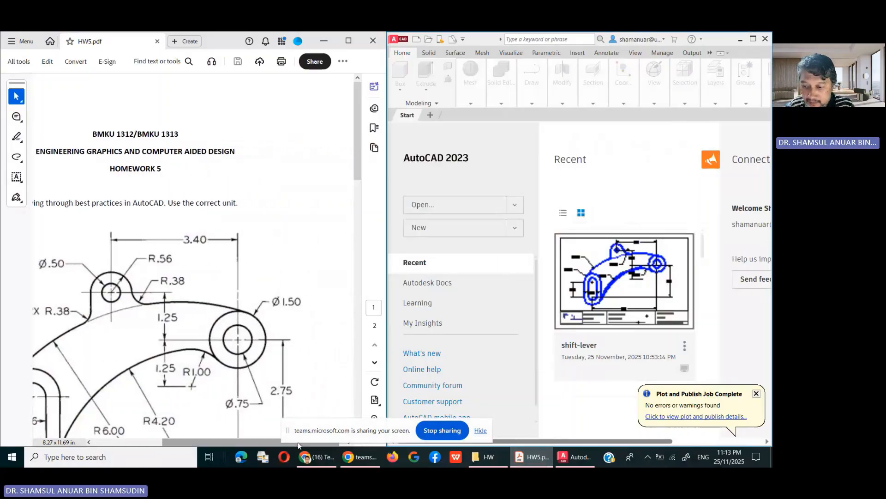
pyautogui.scroll(-2, 224, 361)
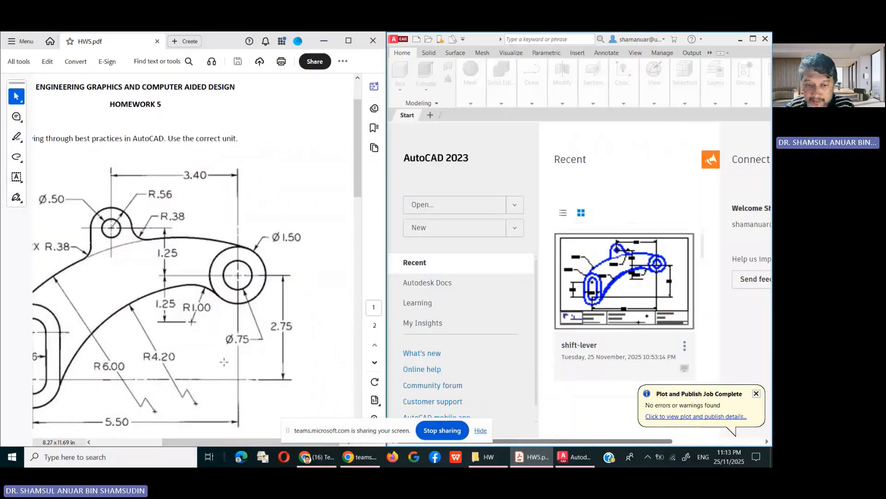
pyautogui.moveTo(216, 445); pyautogui.dragTo(180, 446)
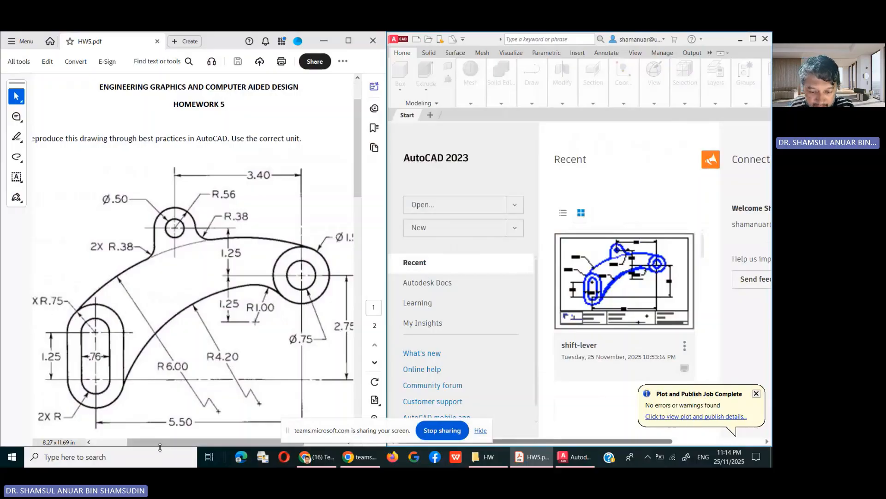
pyautogui.moveTo(161, 443); pyautogui.dragTo(127, 448)
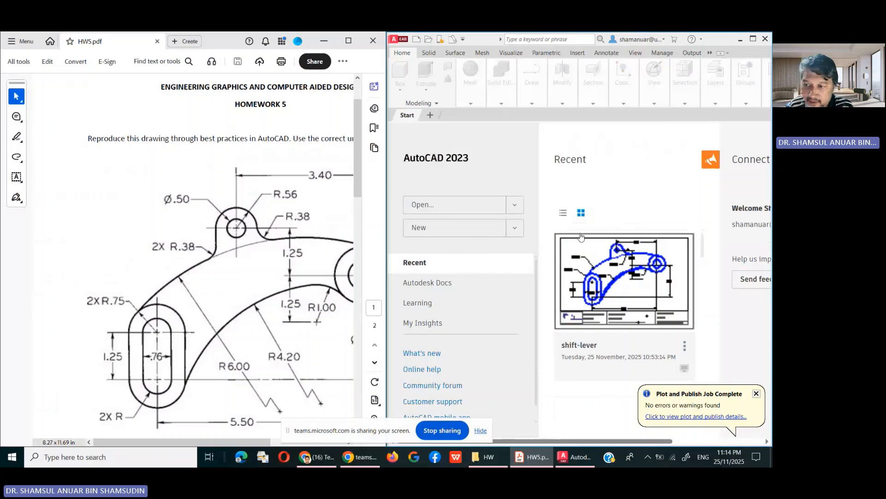
# - Create a new drawing from the acad.dwt template
pyautogui.click(515, 228)
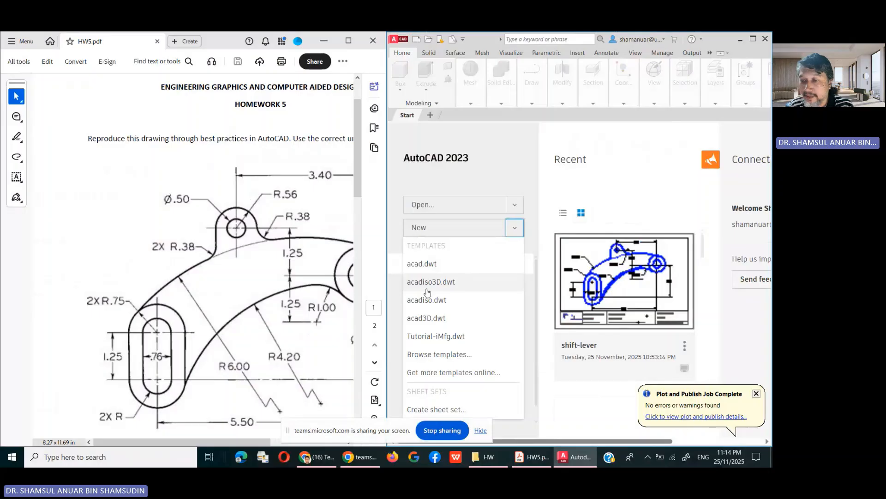
pyautogui.click(424, 266)
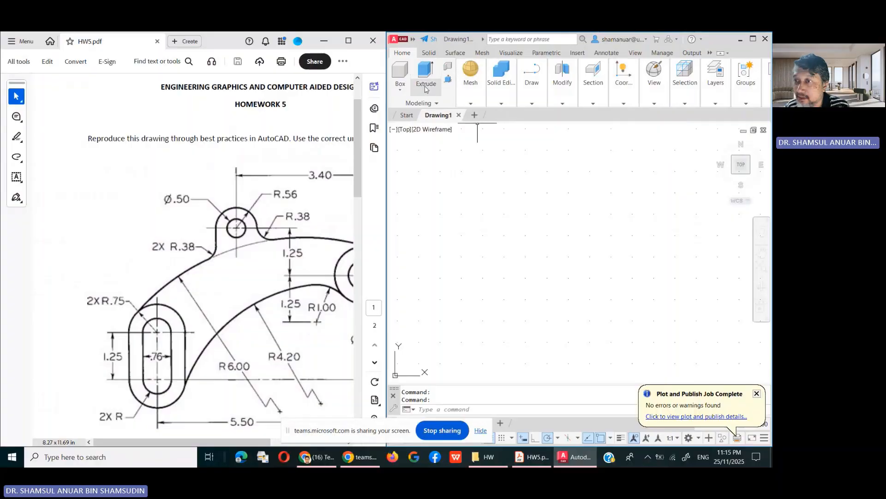
# - Switch the workspace to Drafting & Annotation and dock the floating command line below the drawing area
pyautogui.click(697, 438)
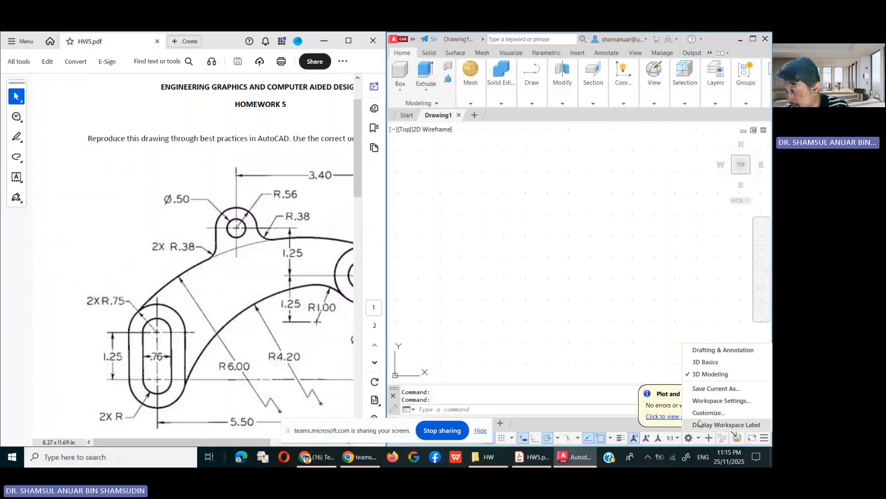
pyautogui.click(711, 353)
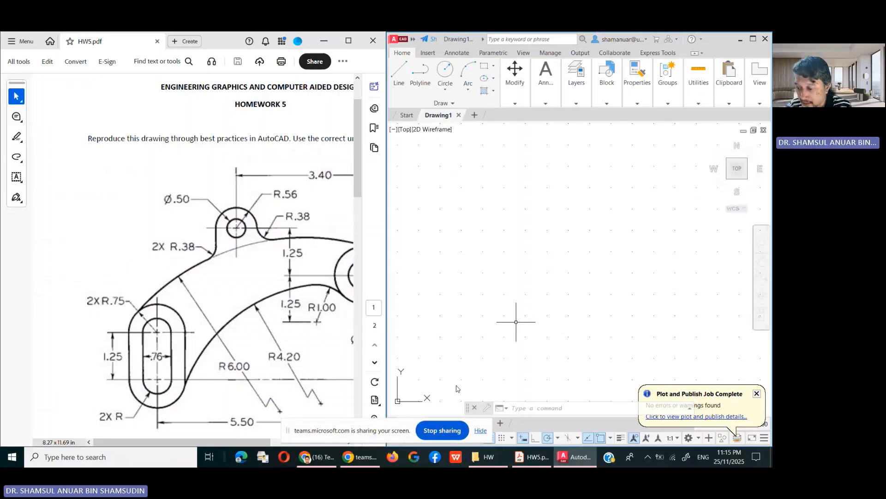
pyautogui.doubleClick(467, 411)
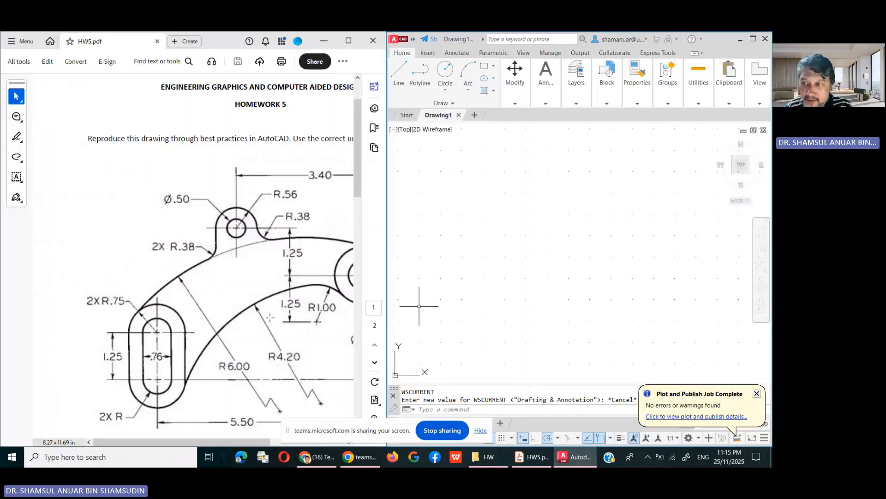
# - Load the linetypes from BATTING through ZIGZAG of acad.lin through layer 0's linetype setting, keeping that layer Continuous
pyautogui.click(580, 102)
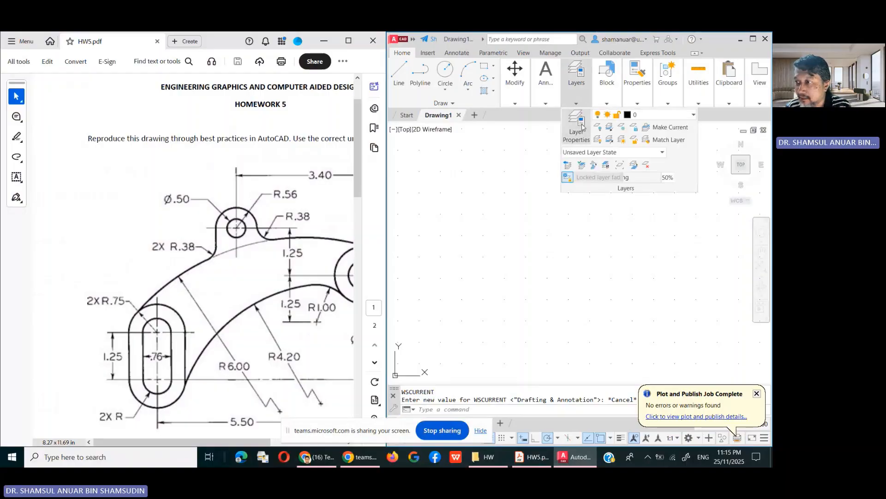
pyautogui.click(576, 125)
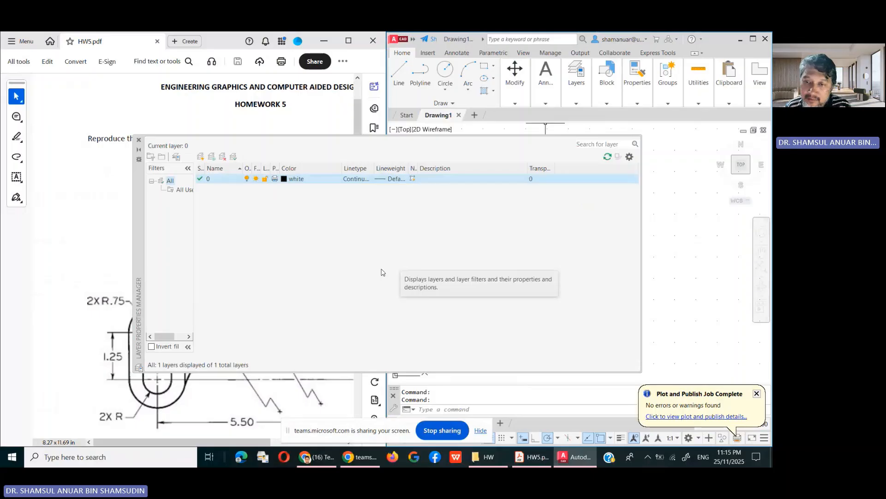
pyautogui.click(352, 179)
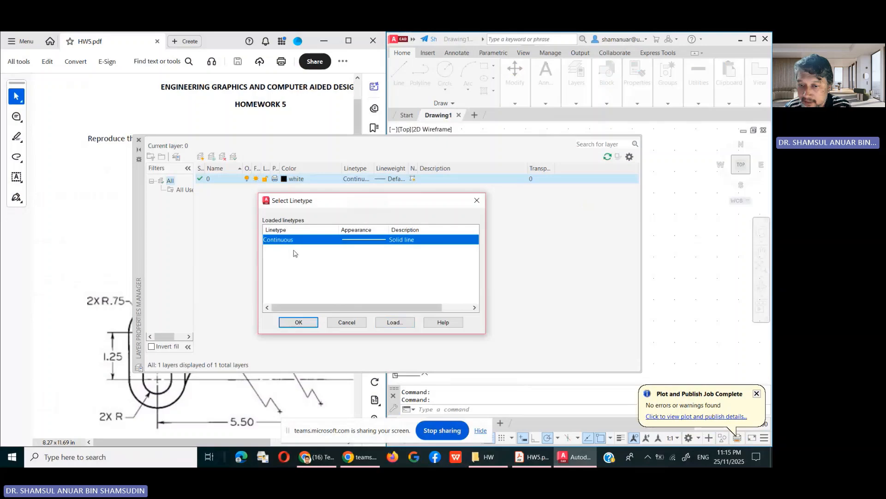
pyautogui.click(395, 322)
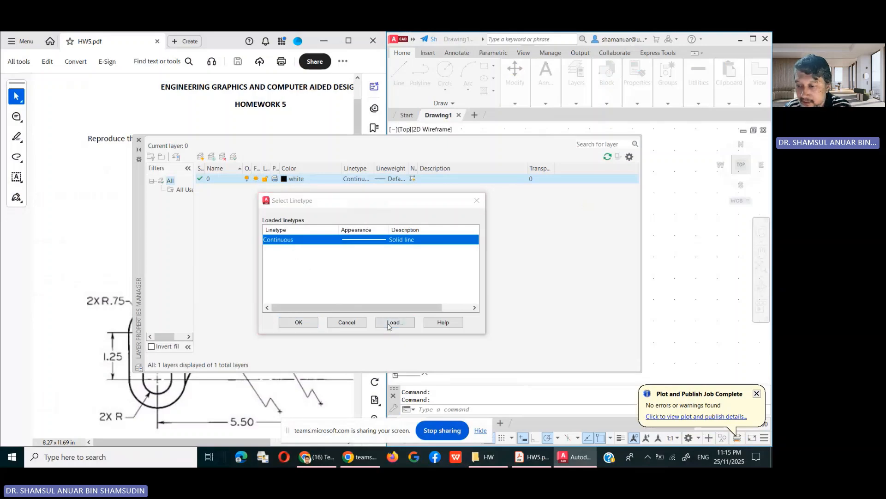
pyautogui.scroll(-3, 343, 273)
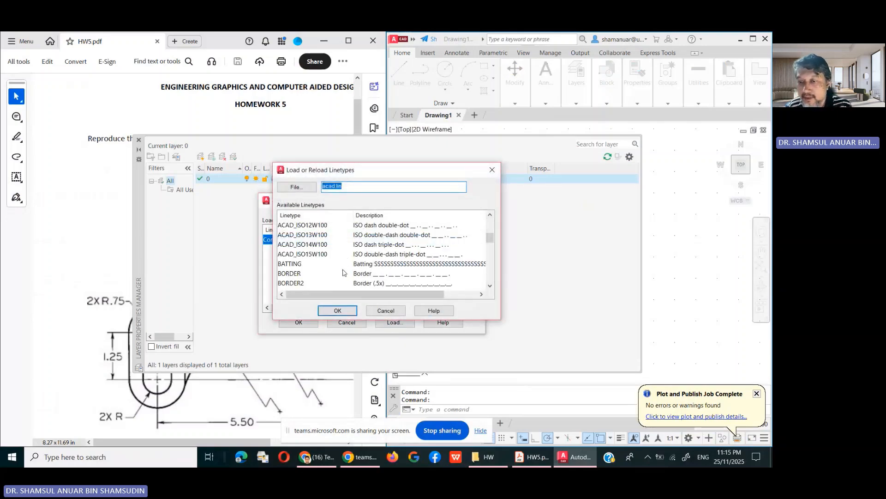
pyautogui.scroll(3, 319, 257)
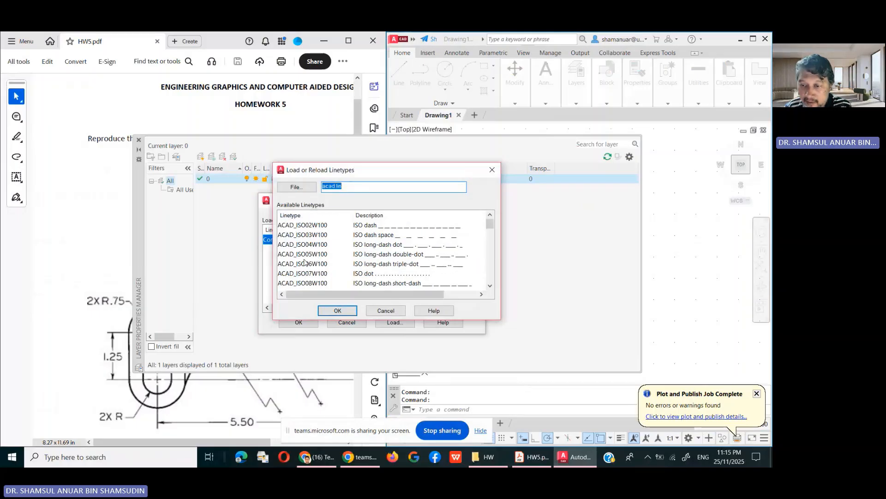
pyautogui.scroll(-2, 312, 253)
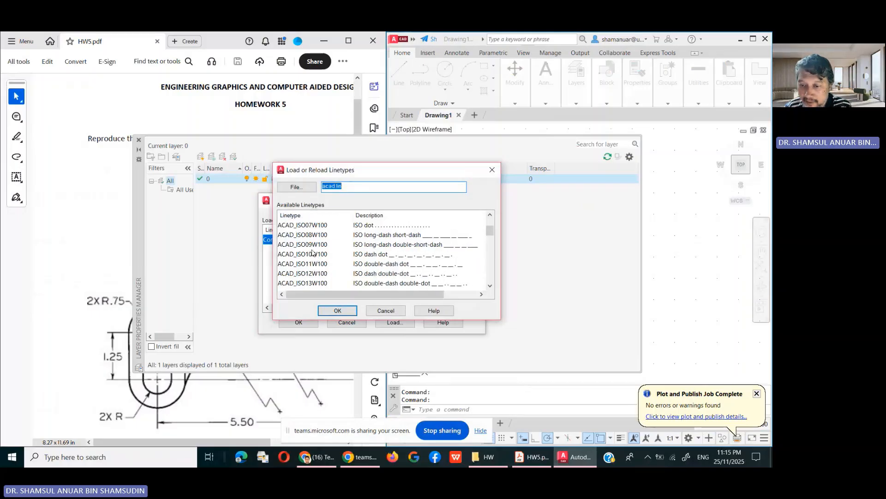
pyautogui.scroll(-2, 312, 253)
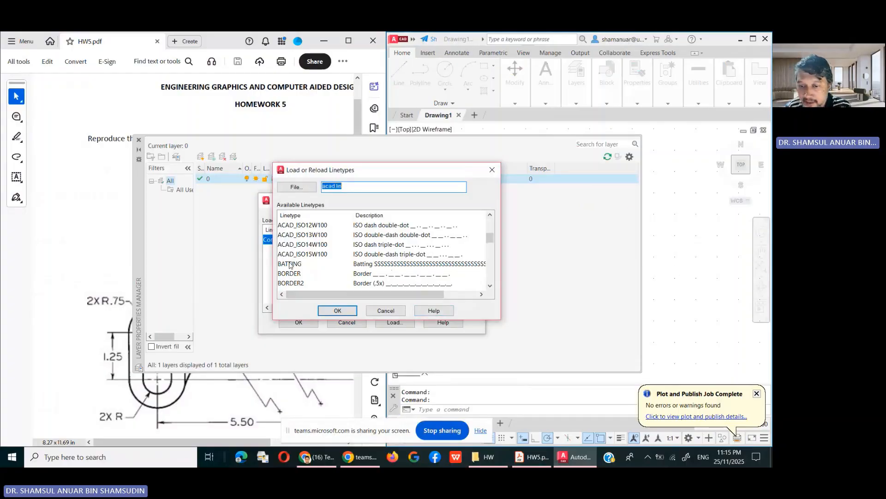
pyautogui.click(290, 264)
pyautogui.scroll(-7, 293, 261)
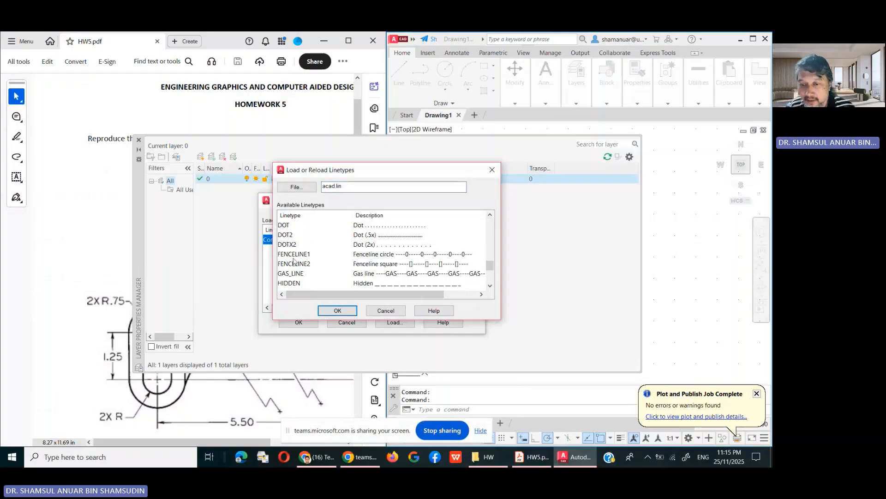
pyautogui.scroll(-3, 294, 261)
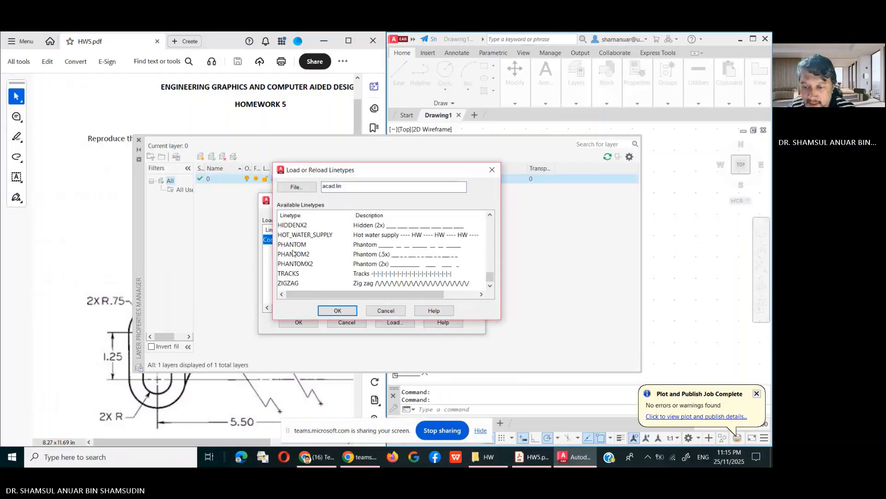
pyautogui.keyDown('shift'); pyautogui.click(296, 284); pyautogui.keyUp('shift')
pyautogui.click(336, 311)
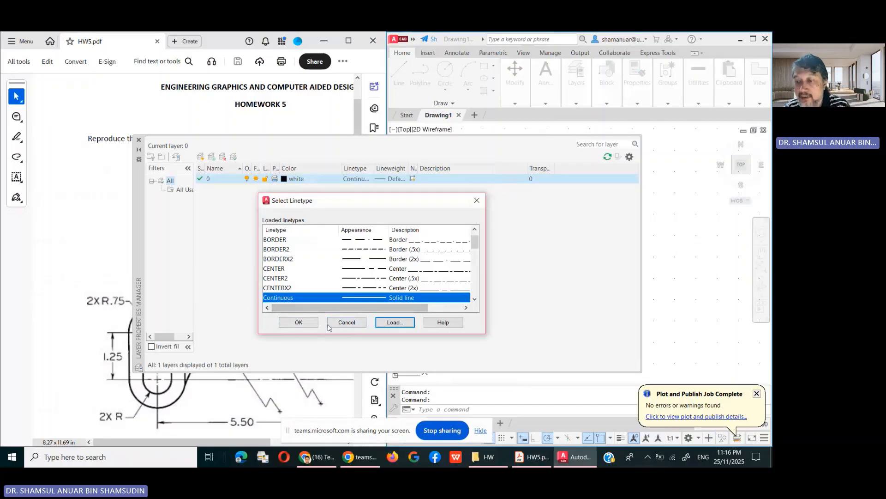
pyautogui.click(315, 326)
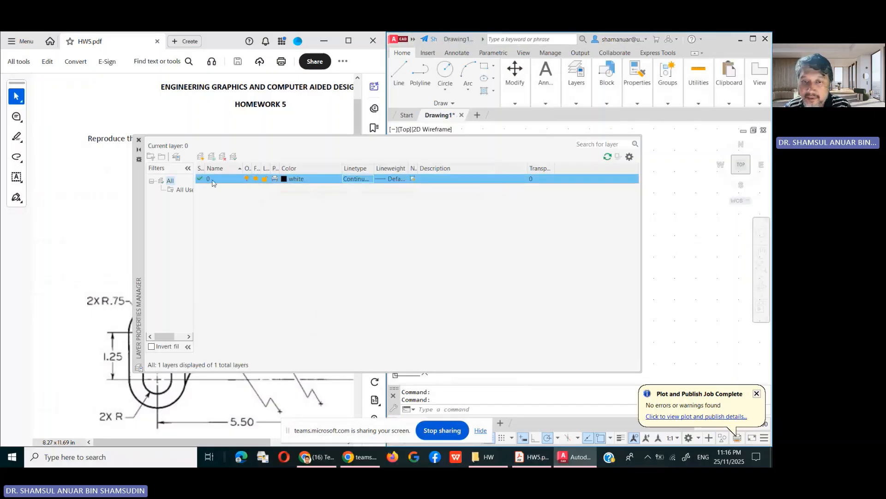
# - Import the US LAYERS layer state file from the CAD folder and restore its layers in the drawing
pyautogui.click(178, 158)
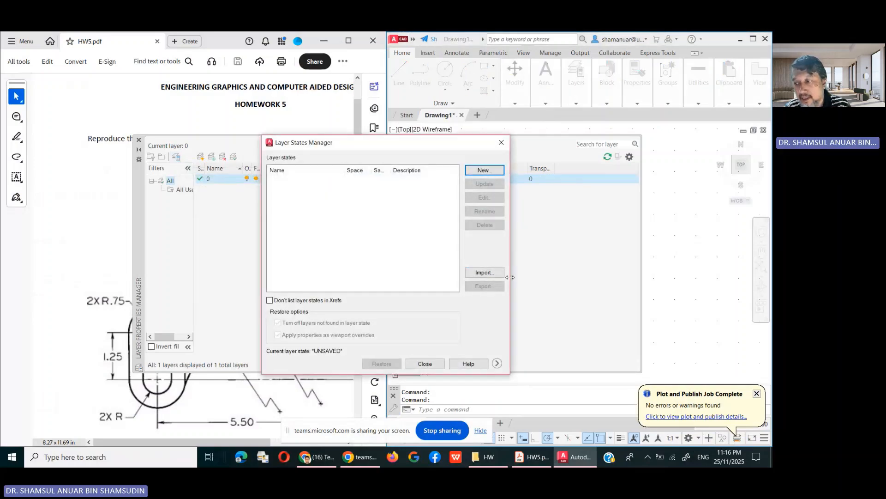
pyautogui.click(485, 272)
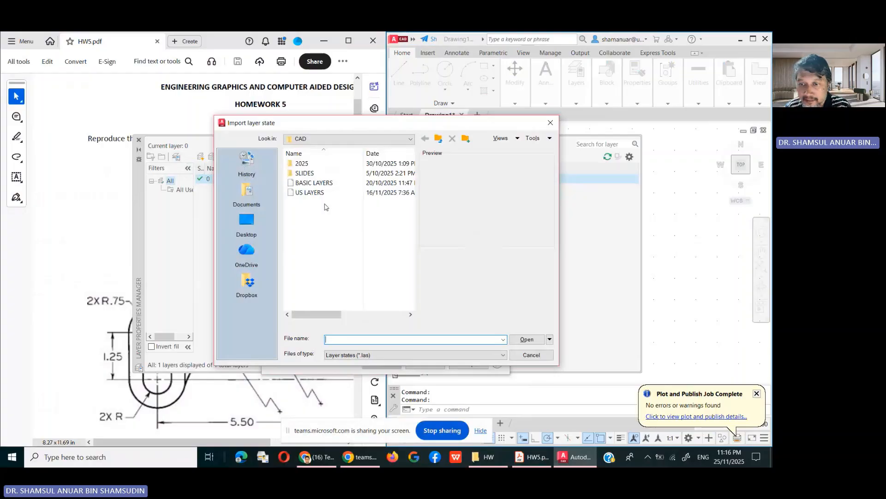
pyautogui.click(304, 194)
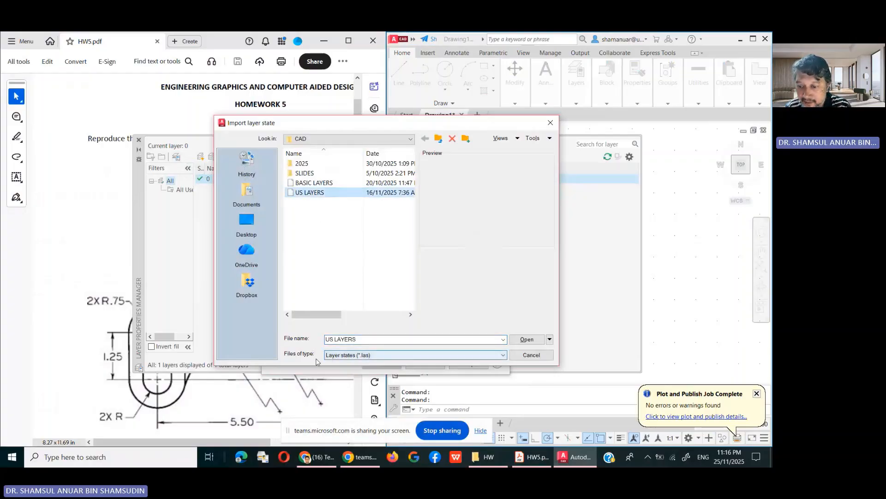
pyautogui.click(388, 355)
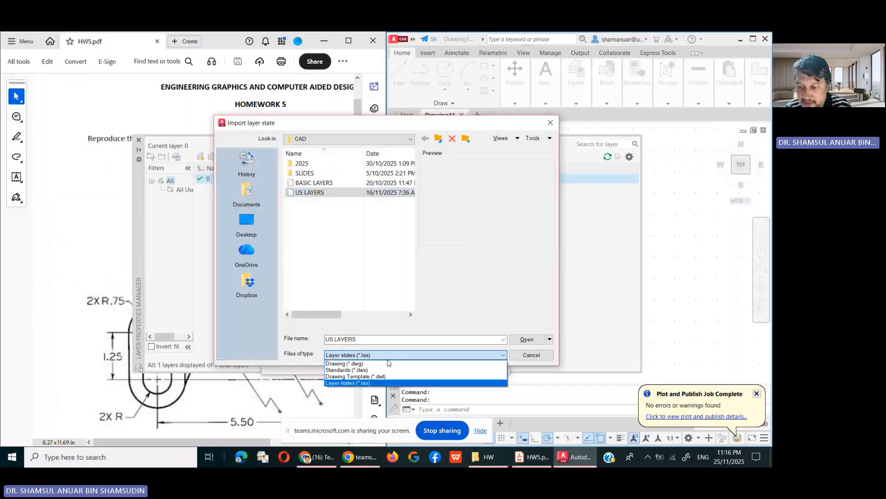
pyautogui.click(355, 383)
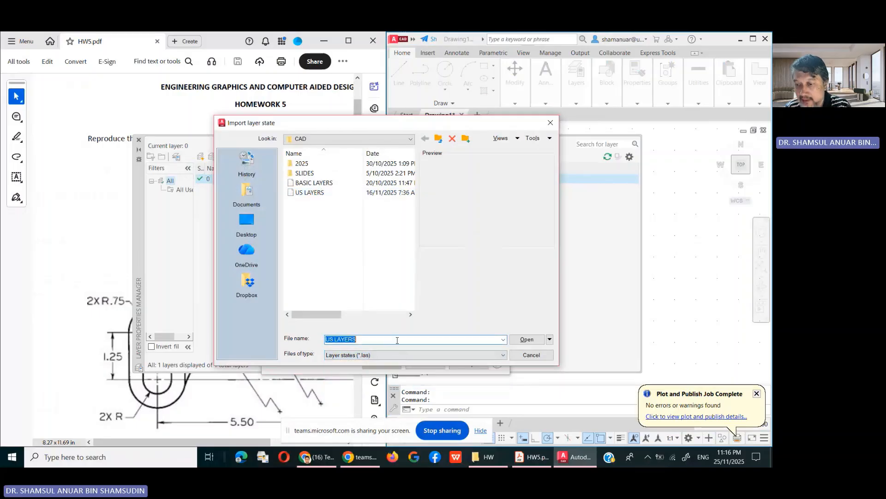
pyautogui.click(313, 193)
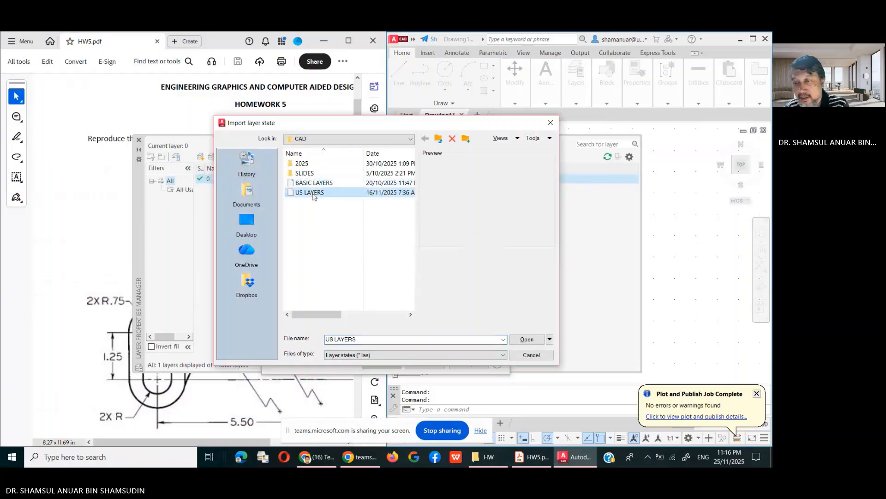
pyautogui.click(527, 339)
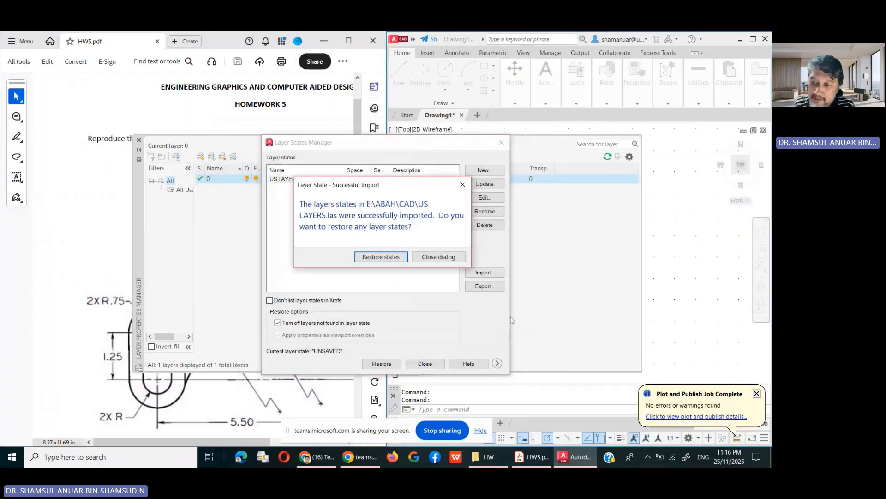
pyautogui.click(381, 256)
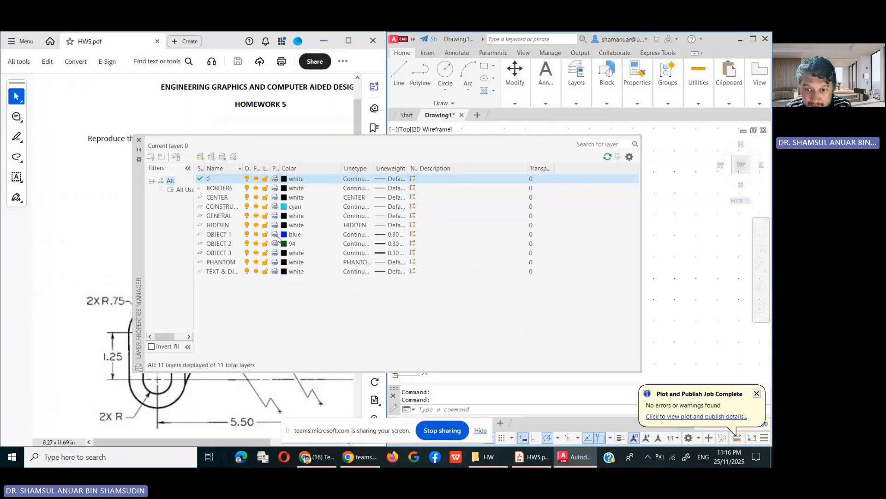
# - Make OBJECT 1 the current layer, close the layer manager and turn on lineweight display
pyautogui.doubleClick(199, 234)
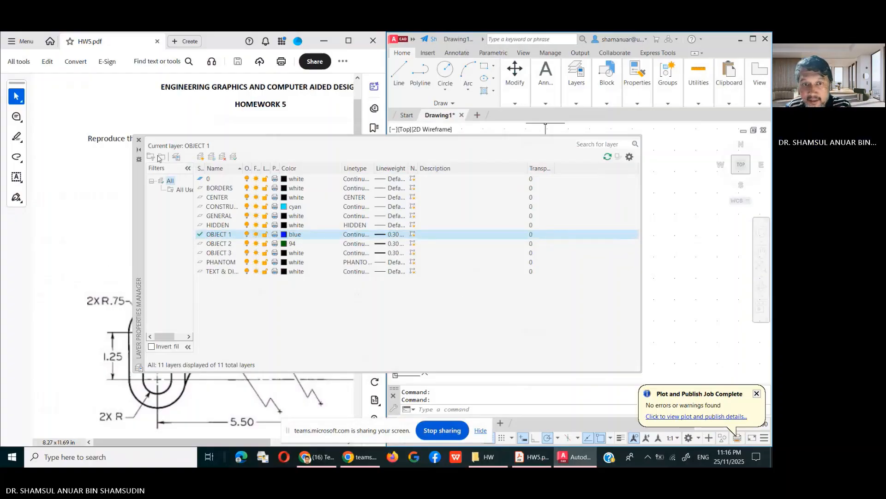
pyautogui.click(139, 140)
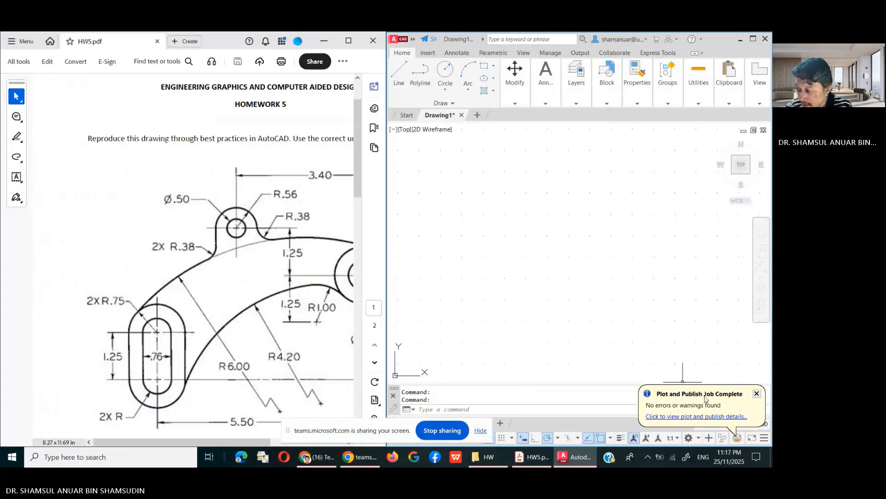
pyautogui.click(621, 438)
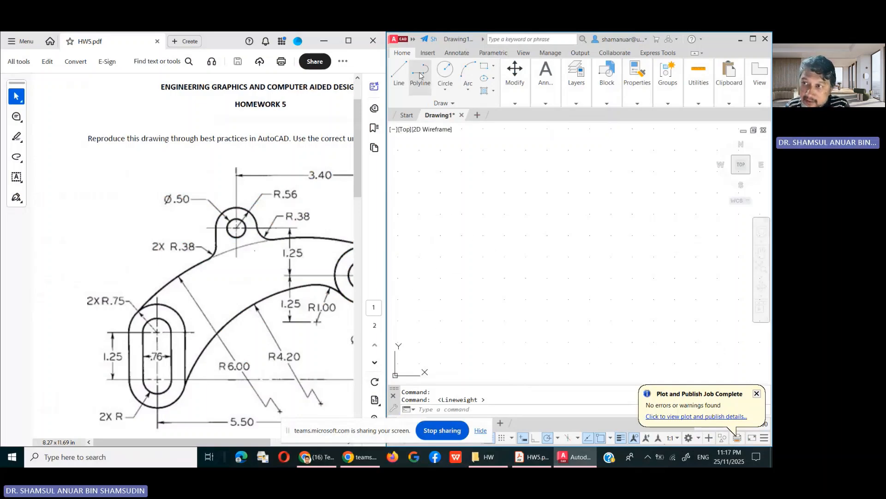
# - Draw a circle of radius 0.75 centred at the origin (0,0) for the slot's outer lower end
pyautogui.click(445, 71)
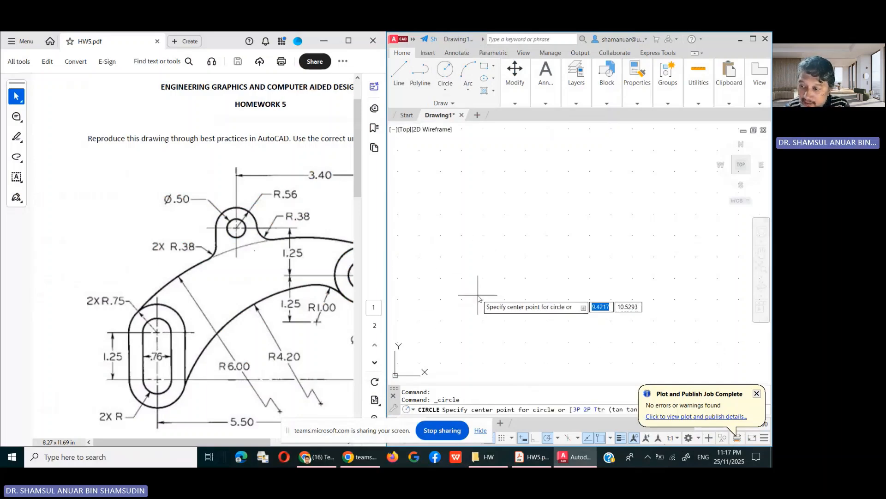
pyautogui.scroll(-4, 477, 303)
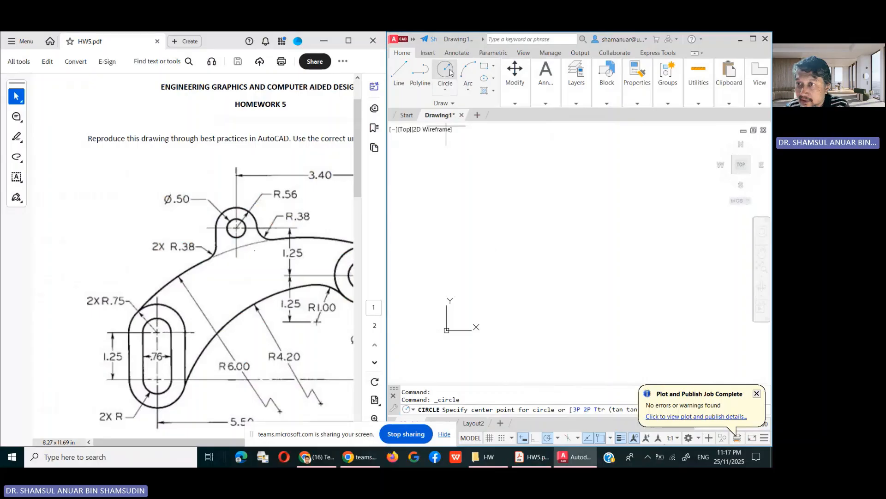
pyautogui.write('0')
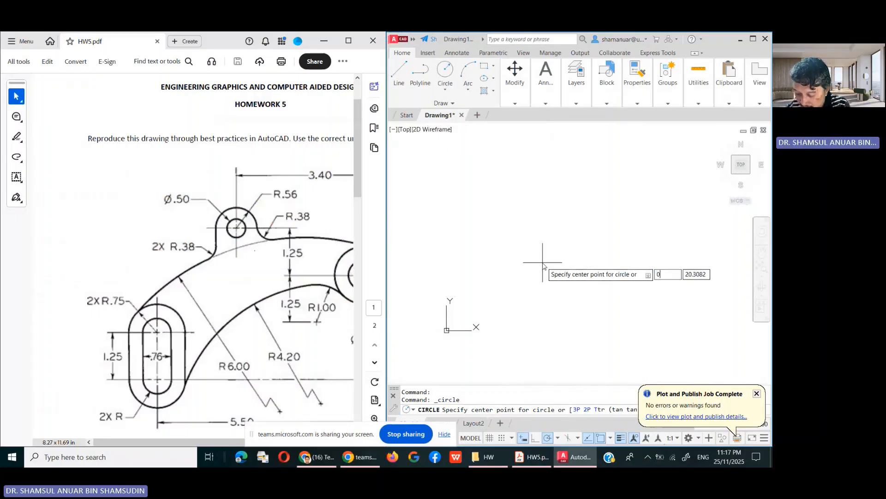
pyautogui.write(',0')
pyautogui.press('Return')
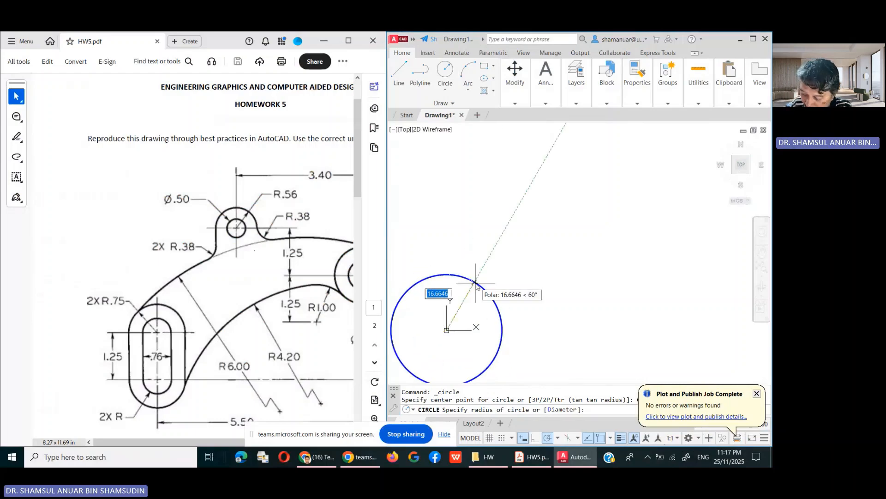
pyautogui.press('BackSpace')
pyautogui.write('.7')
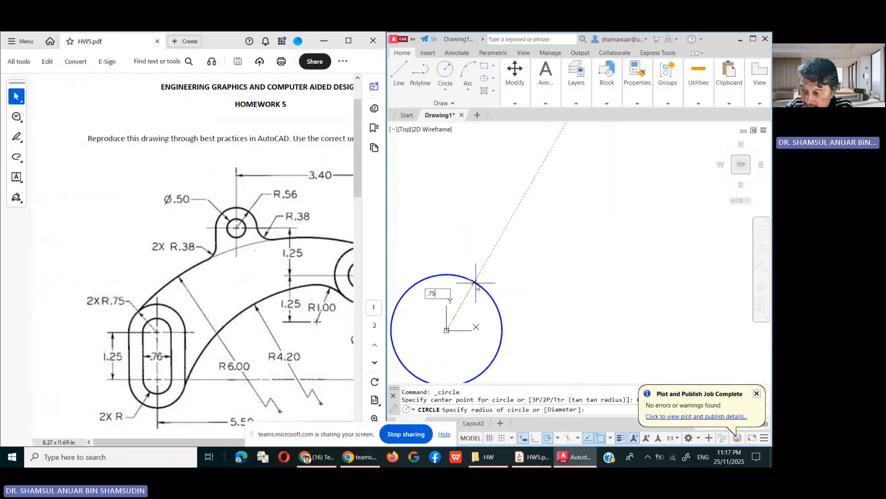
pyautogui.write('5')
pyautogui.press('Return')
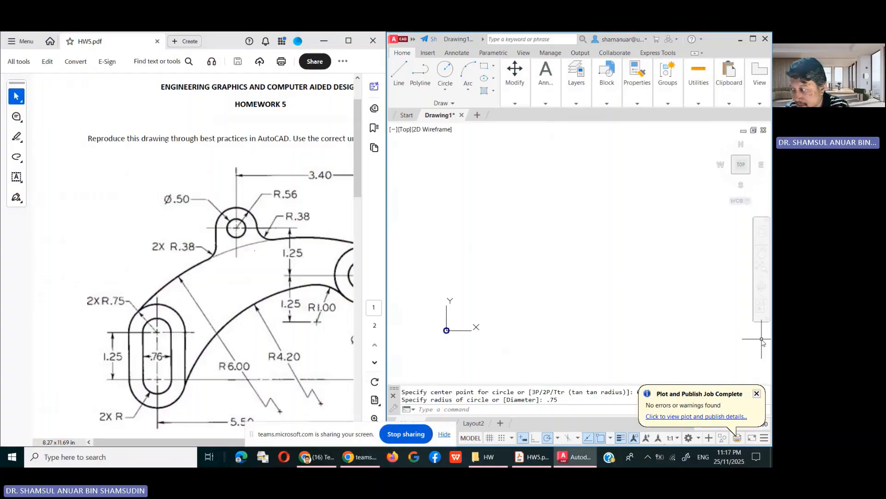
# - Draw a concentric circle of diameter 0.76 inside the first circle, using the Diameter option
pyautogui.click(762, 267)
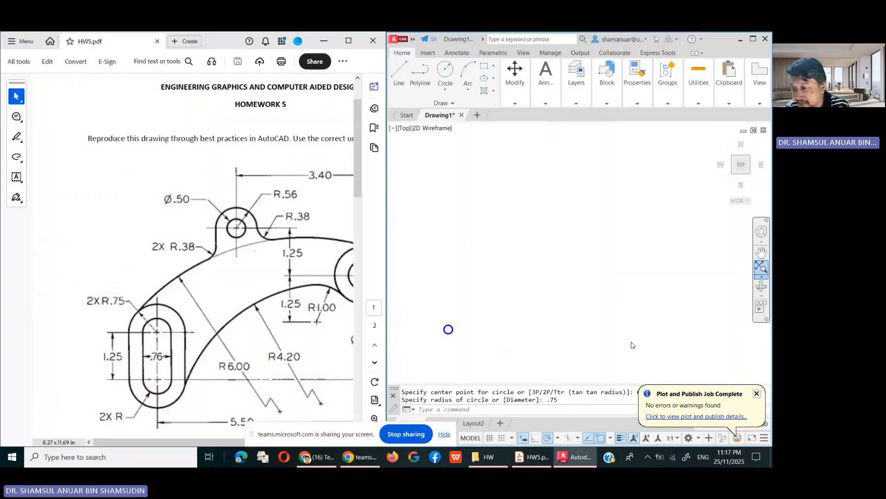
pyautogui.scroll(-6, 674, 247)
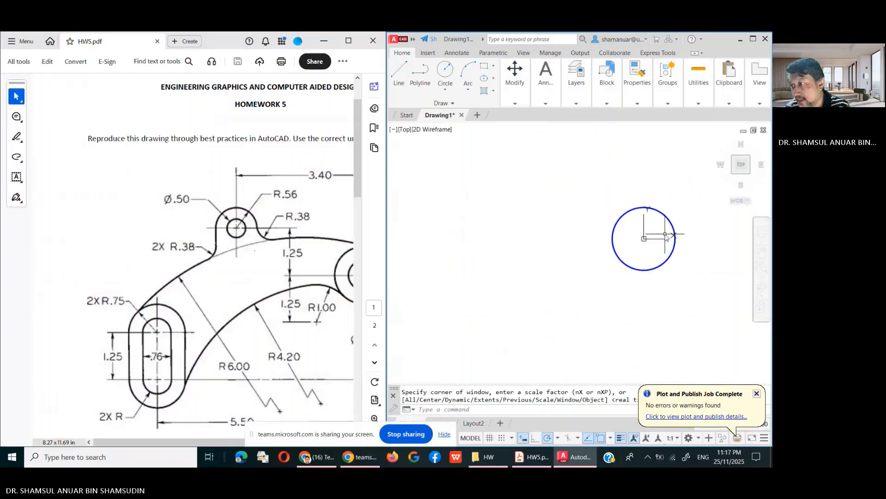
pyautogui.moveTo(685, 248); pyautogui.dragTo(514, 268, button='middle')
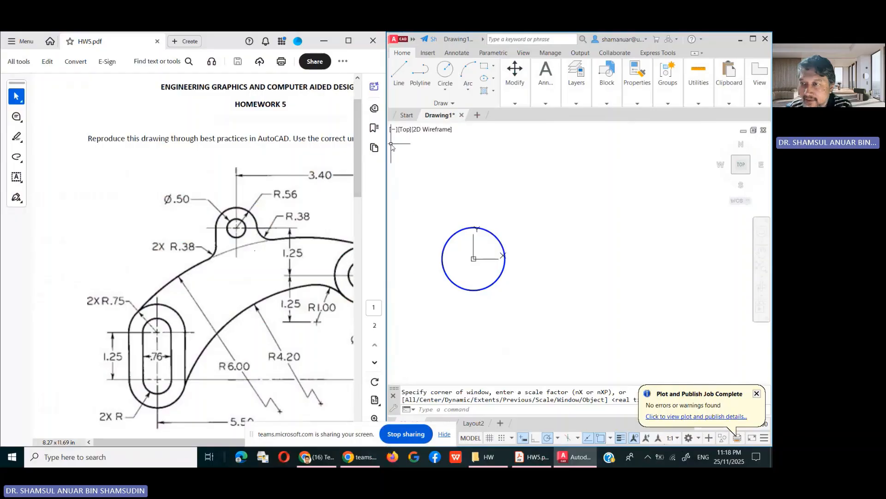
pyautogui.click(446, 70)
pyautogui.click(502, 247)
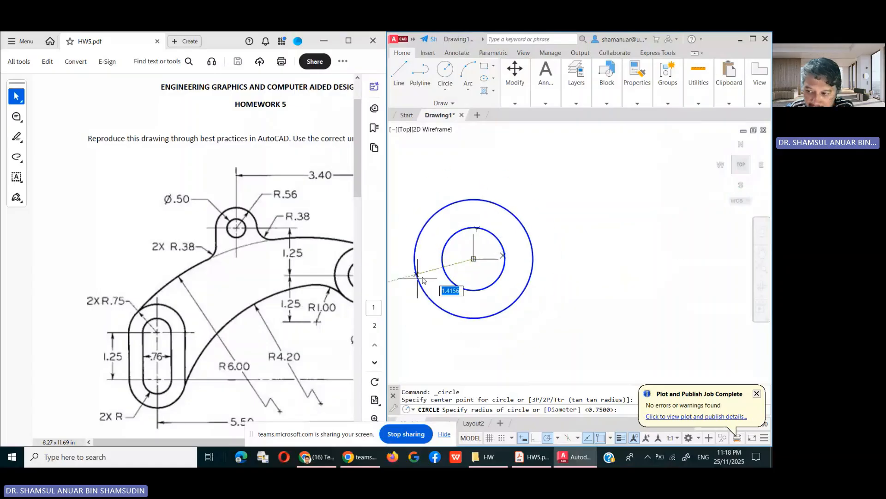
pyautogui.rightClick(531, 225)
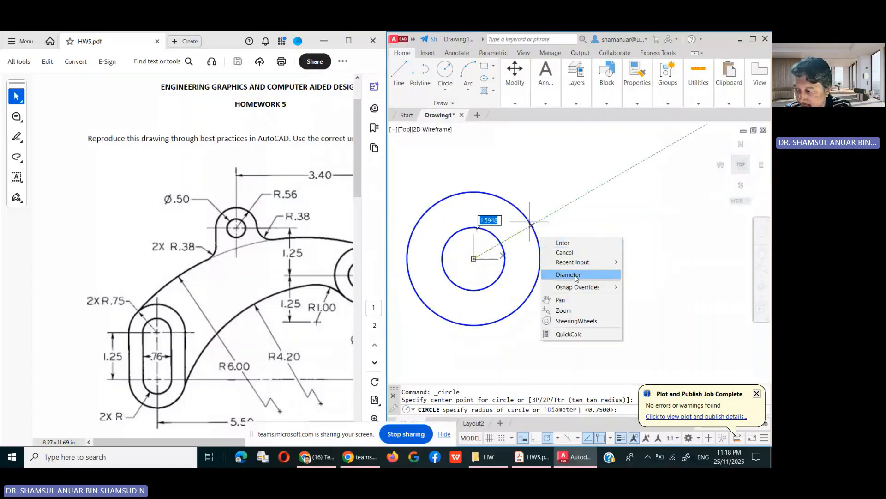
pyautogui.click(561, 275)
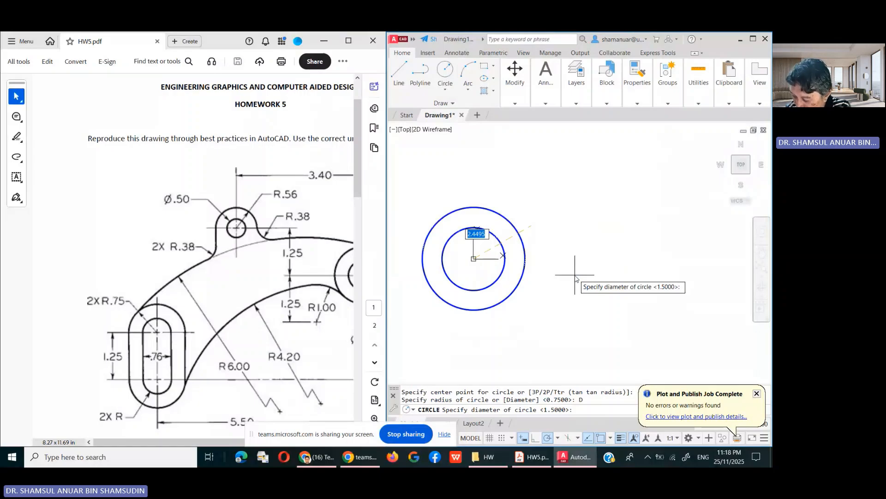
pyautogui.write('.75')
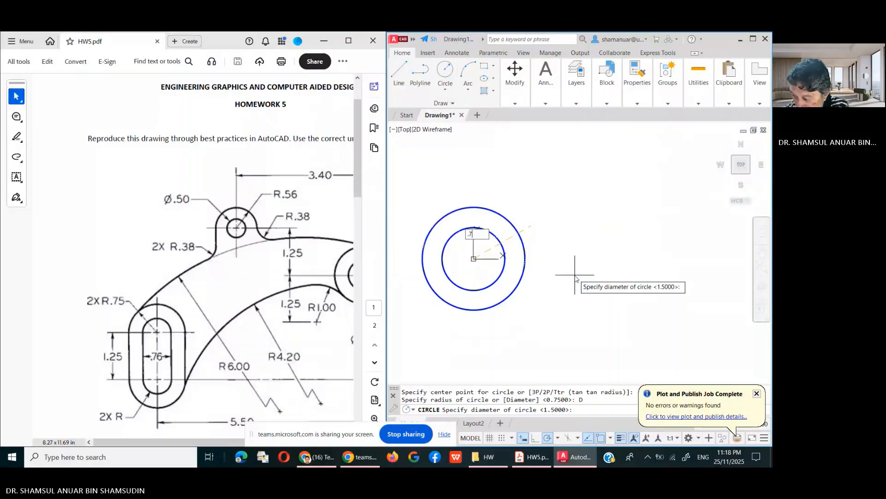
pyautogui.write('6')
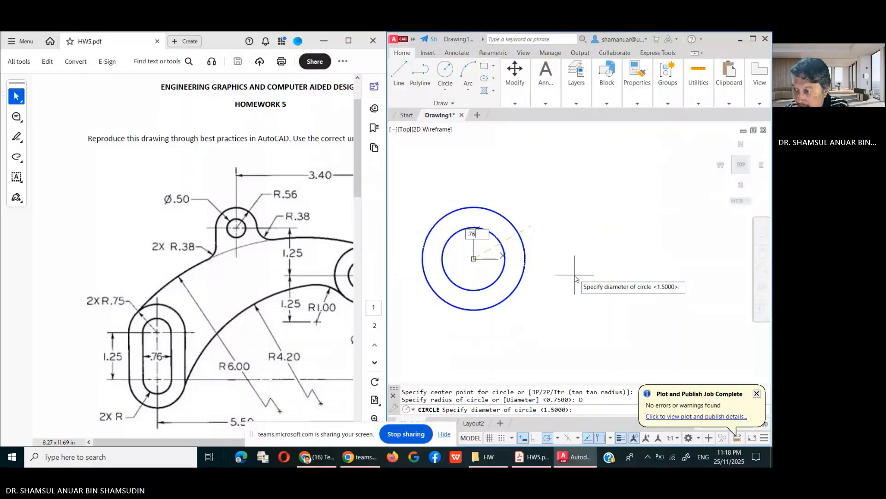
pyautogui.press('Return')
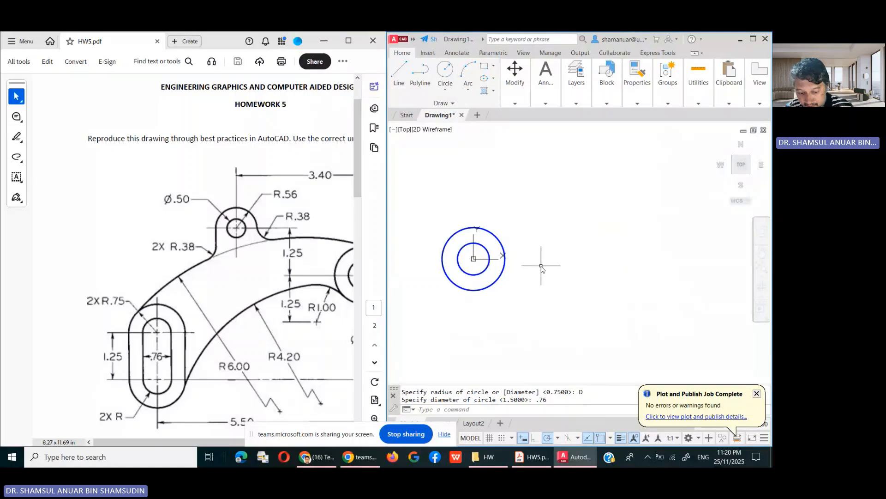
# - Set the inner circle's diameter to 0.75 in its properties
pyautogui.press('Escape')
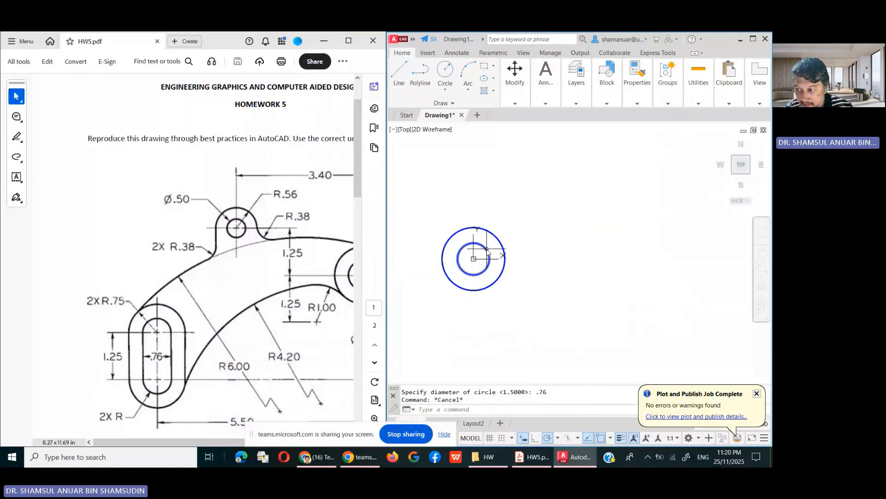
pyautogui.click(487, 252)
pyautogui.rightClick(488, 251)
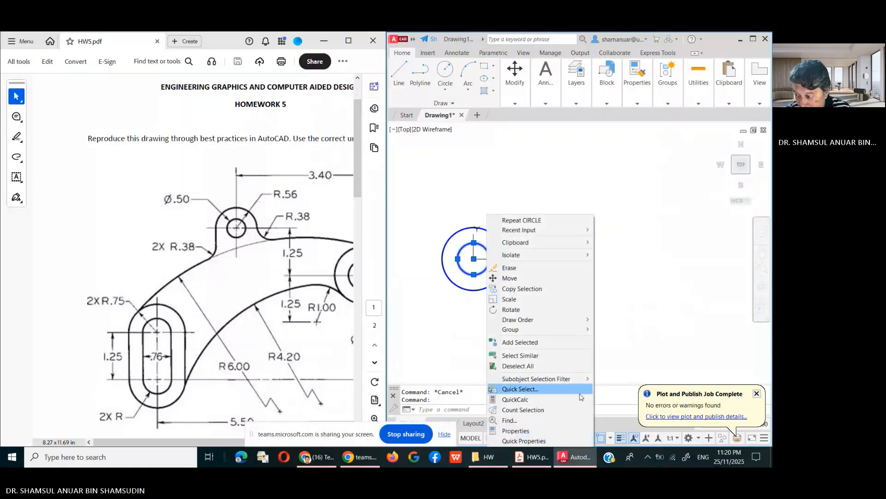
pyautogui.click(557, 434)
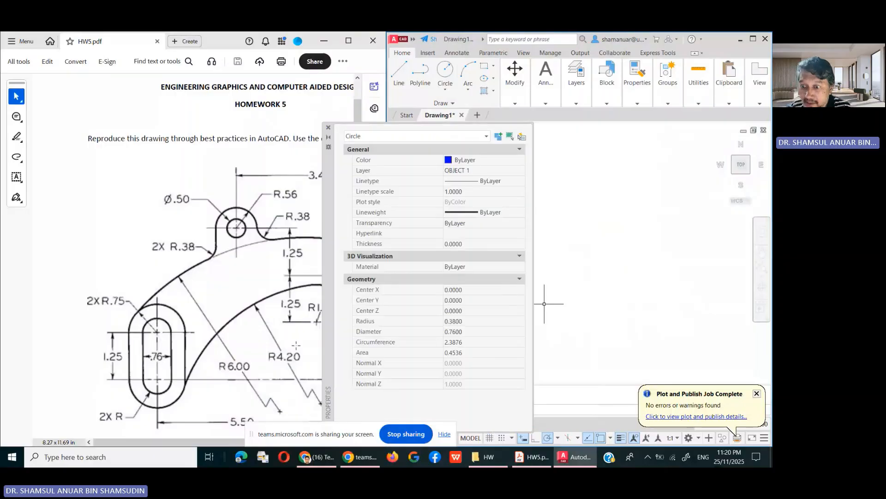
pyautogui.click(460, 332)
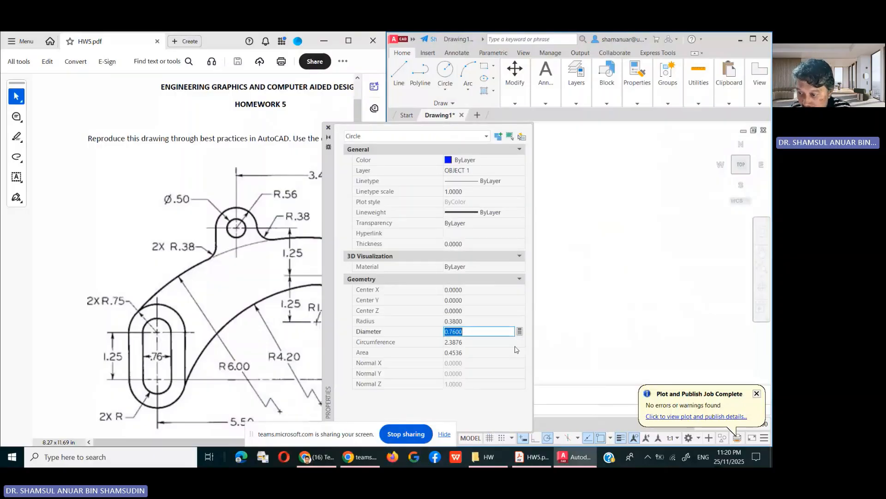
pyautogui.press('BackSpace')
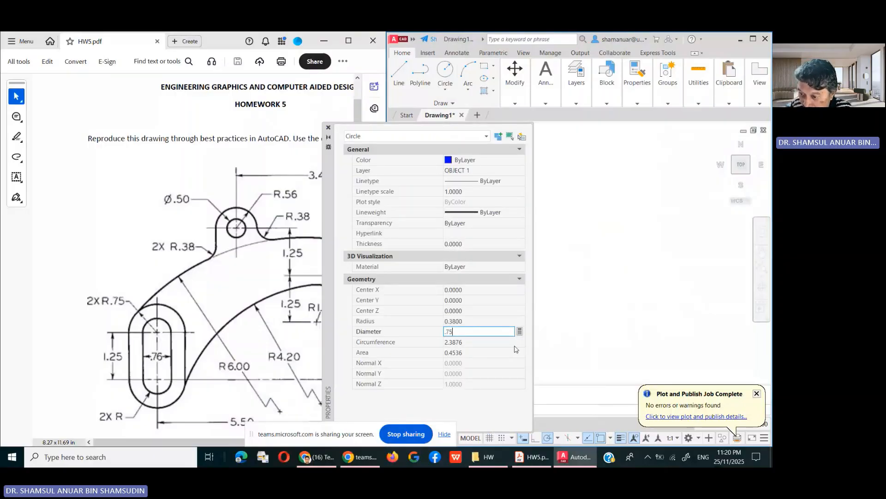
pyautogui.write('.75')
pyautogui.press('Return')
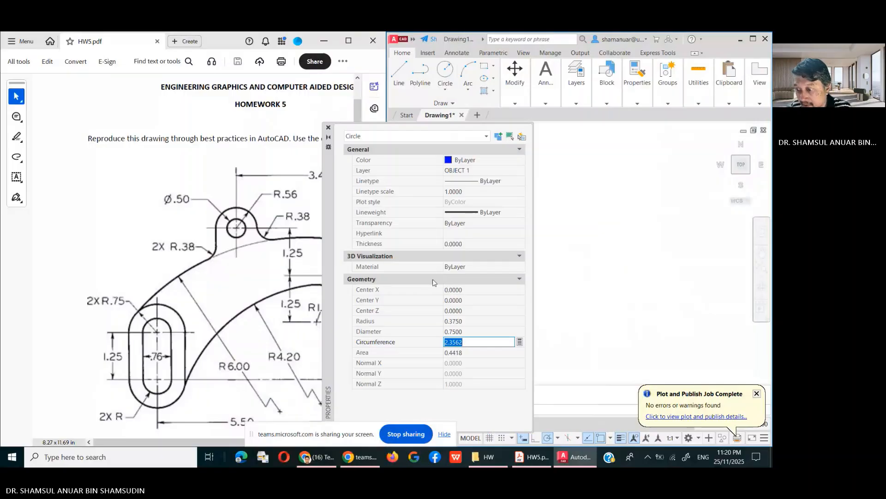
pyautogui.click(329, 128)
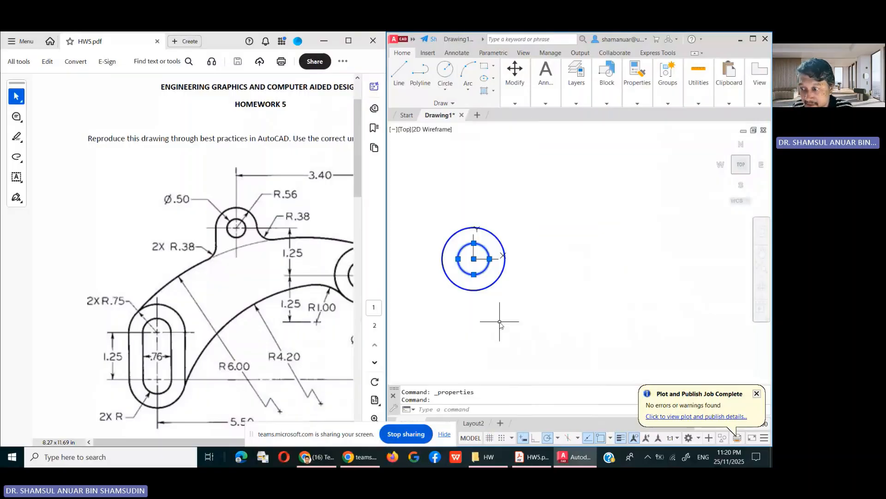
pyautogui.press('Escape')
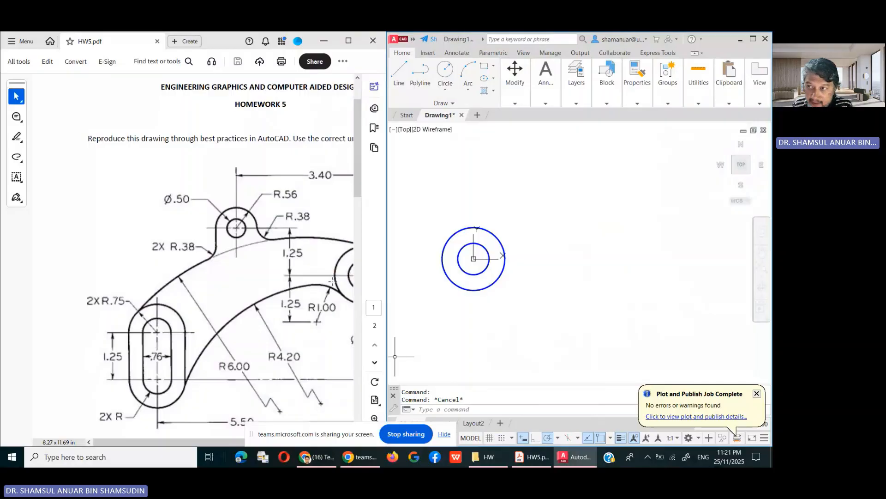
# - Draw a 1.25 line vertically upward from the left quadrant of the outer circle
pyautogui.click(610, 438)
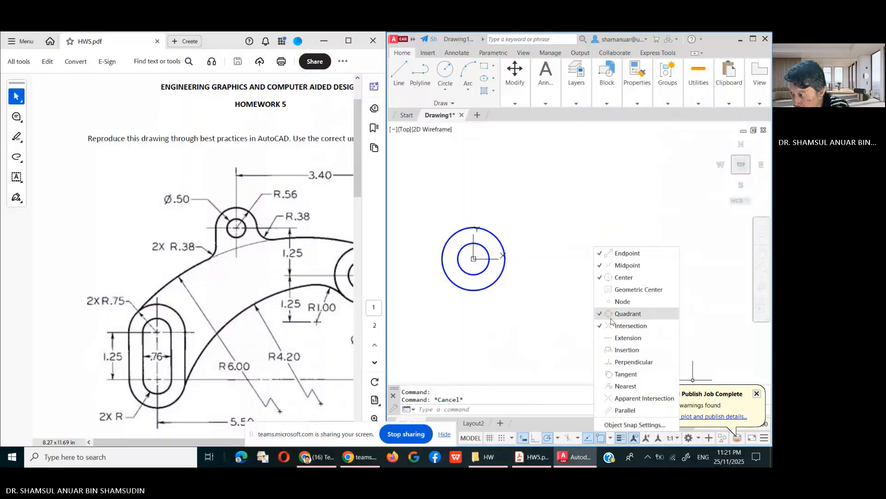
pyautogui.click(564, 330)
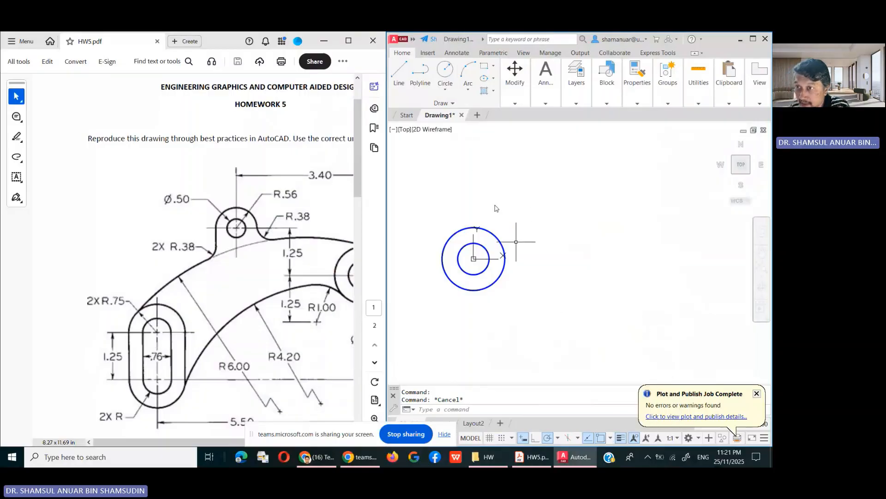
pyautogui.click(398, 74)
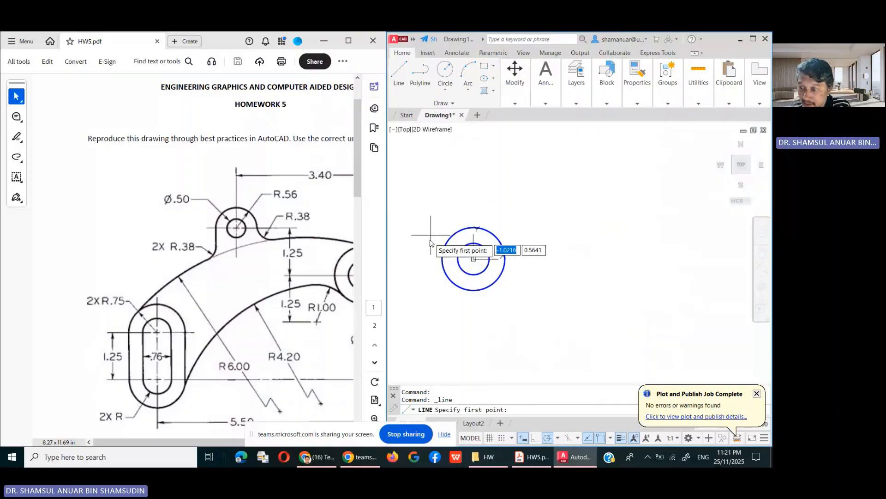
pyautogui.click(441, 258)
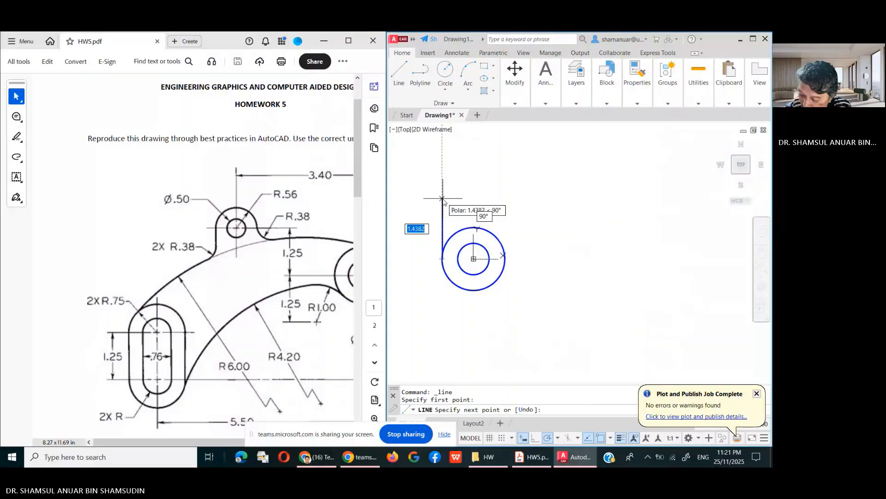
pyautogui.write('1')
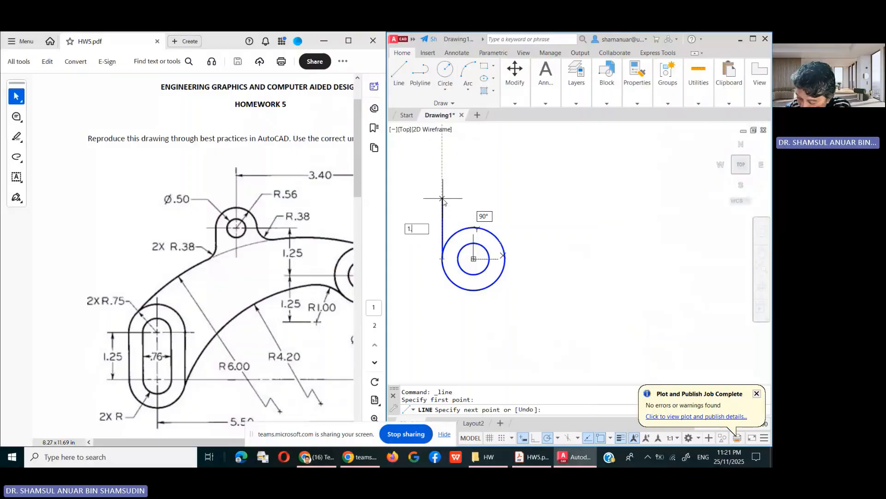
pyautogui.write('.25')
pyautogui.press('Return')
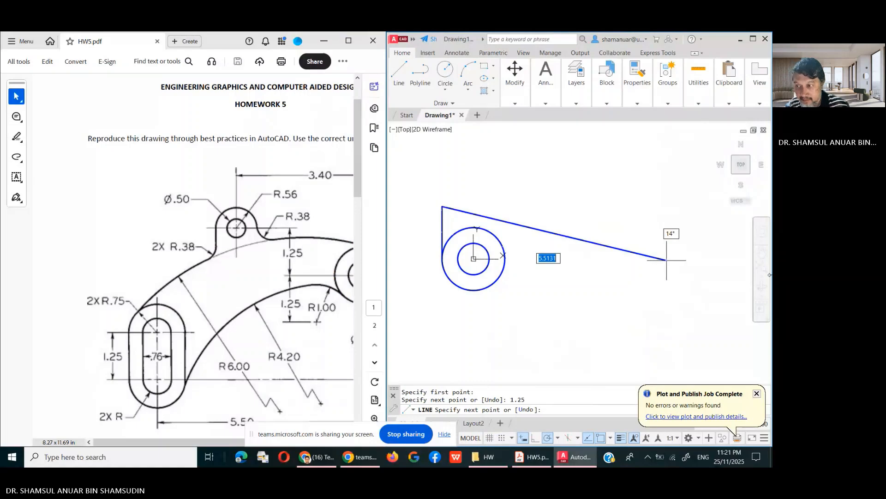
pyautogui.press('Return')
# - Draw a 1.25 line vertically upward from the left quadrant of the inner circle
pyautogui.press('Return')
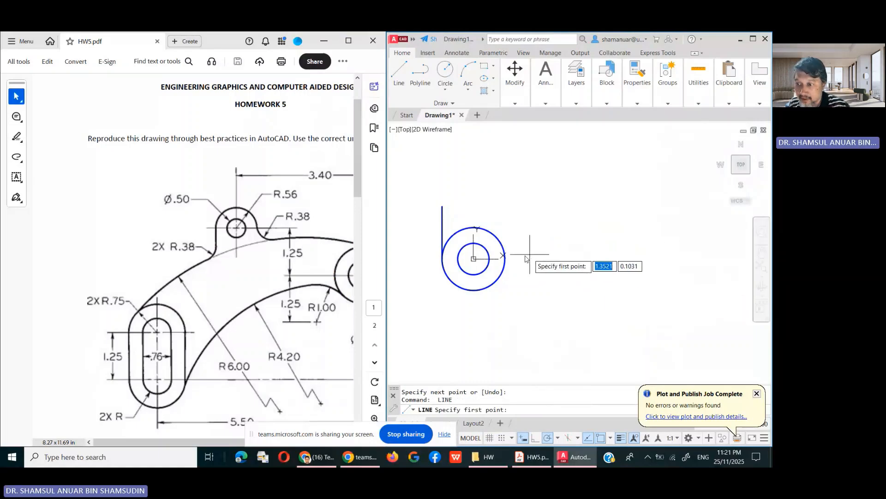
pyautogui.click(457, 259)
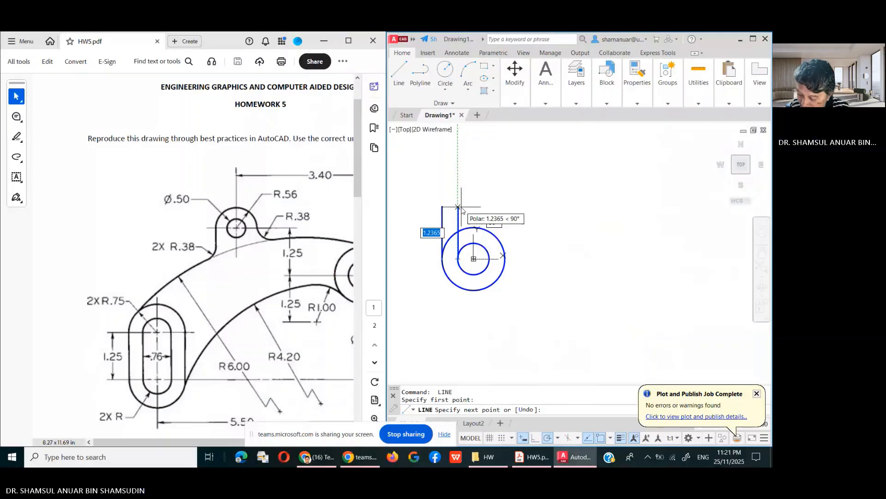
pyautogui.write('1.25')
pyautogui.press('Return')
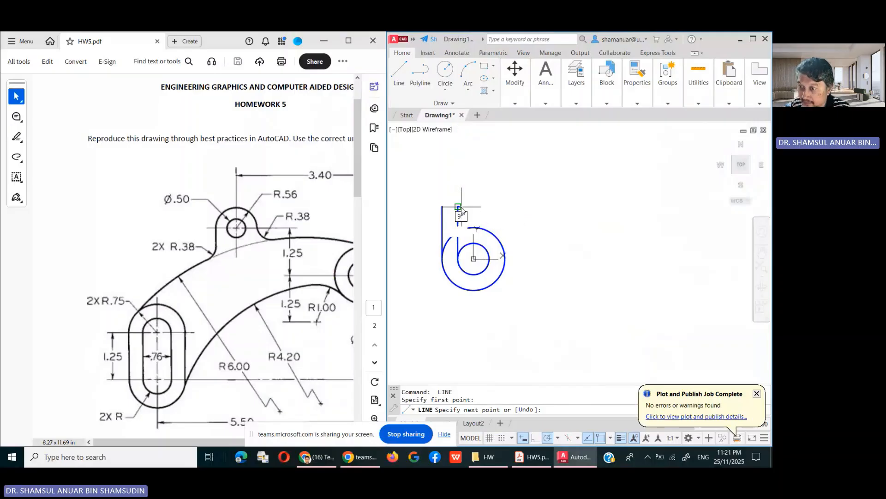
pyautogui.press('Return')
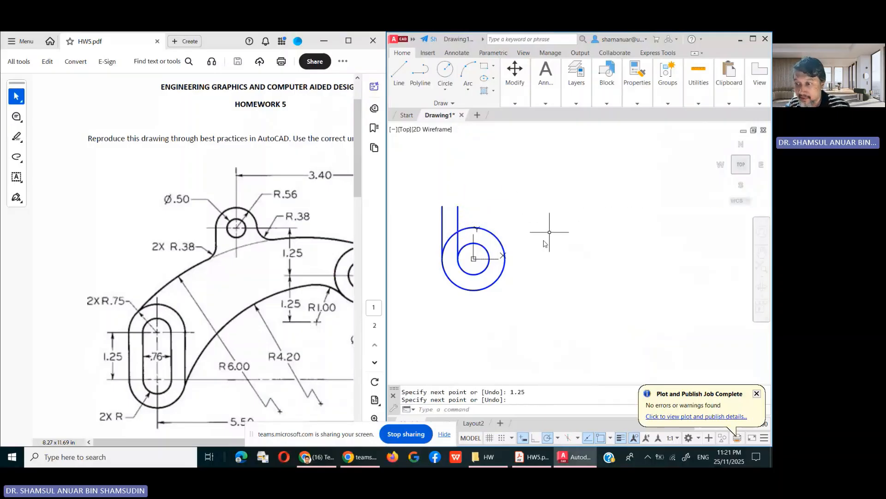
# - Draw a vertical line upward from the inner circle's right quadrant, ending level with the tops of the two left lines
pyautogui.press('Return')
pyautogui.click(473, 258)
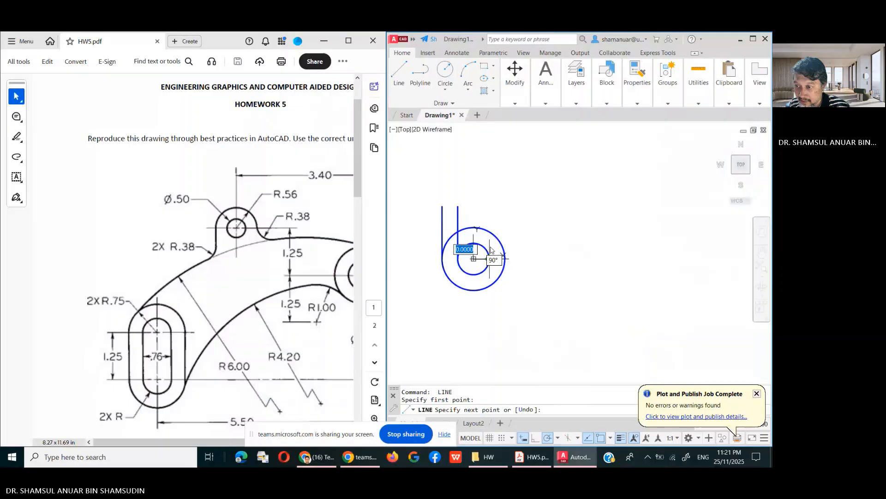
pyautogui.click(489, 206)
pyautogui.press('Return')
pyautogui.press('Return')
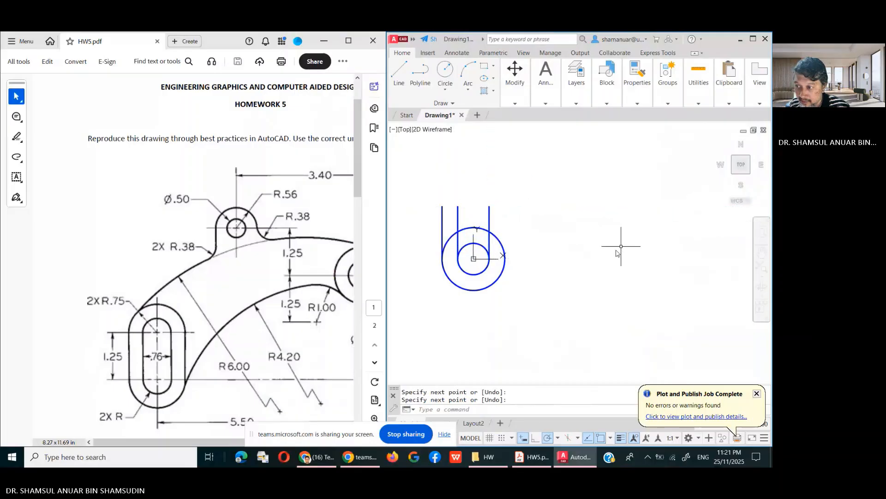
# - Draw a vertical line upward from the outer circle's right quadrant, ending level with the tops of the other three lines
pyautogui.click(503, 255)
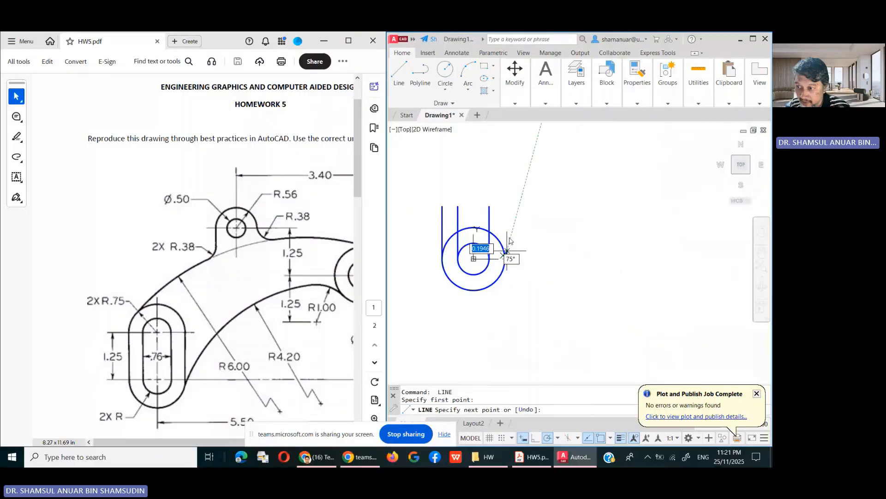
pyautogui.click(504, 208)
pyautogui.press('Return')
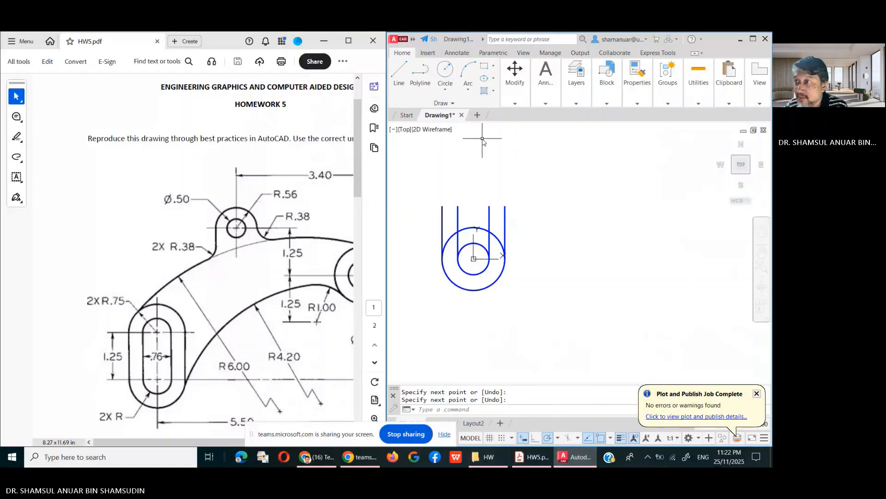
# - Trim away the upper halves of the outer and inner circles between the vertical lines, leaving the two lower arcs
pyautogui.click(515, 102)
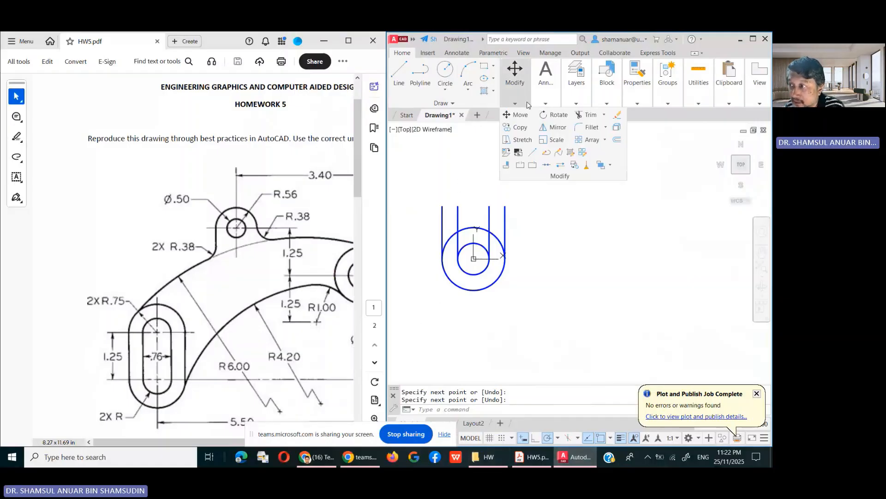
pyautogui.click(585, 117)
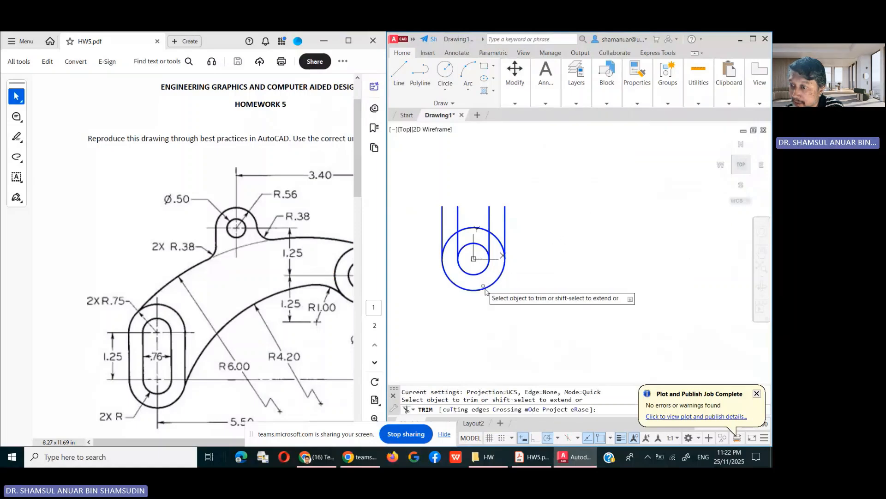
pyautogui.click(451, 239)
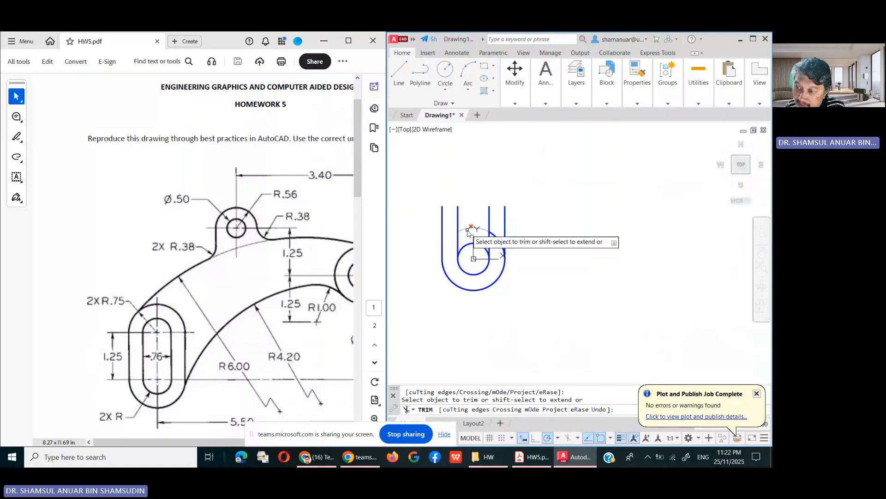
pyautogui.click(469, 228)
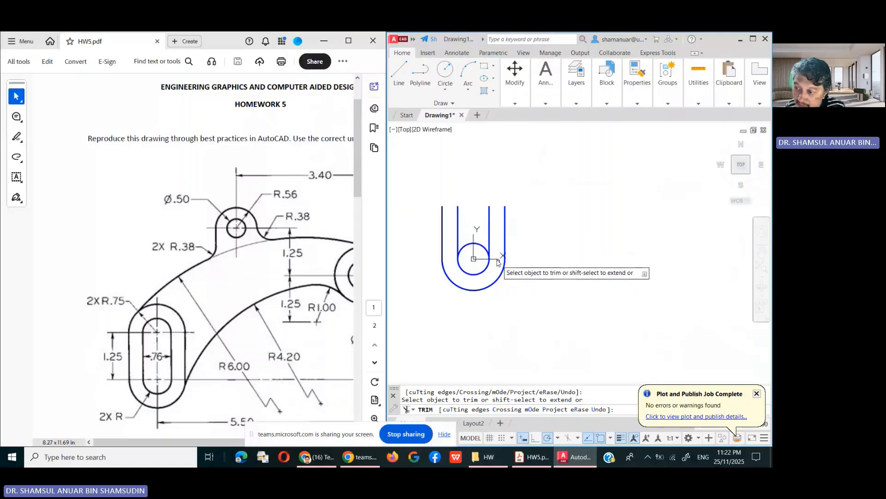
pyautogui.click(482, 244)
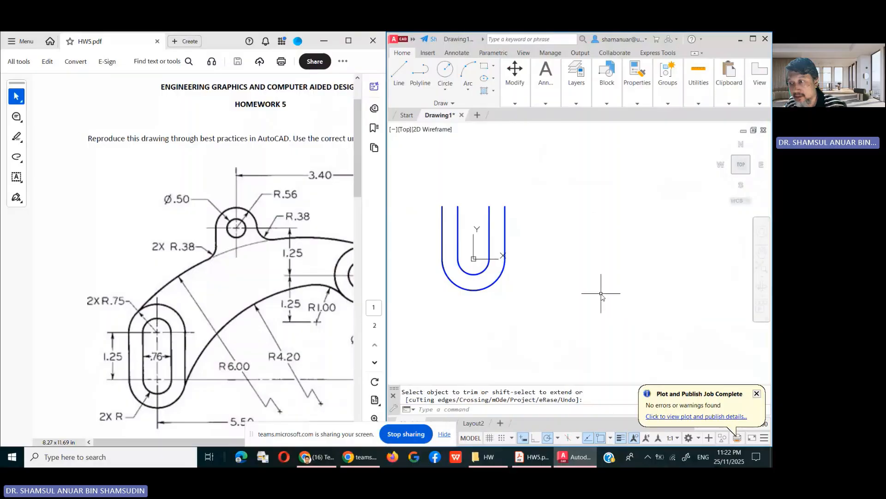
# - Mirror the two lower arcs about a horizontal line through the midpoints of the vertical lines, keeping the source arcs
pyautogui.click(420, 244)
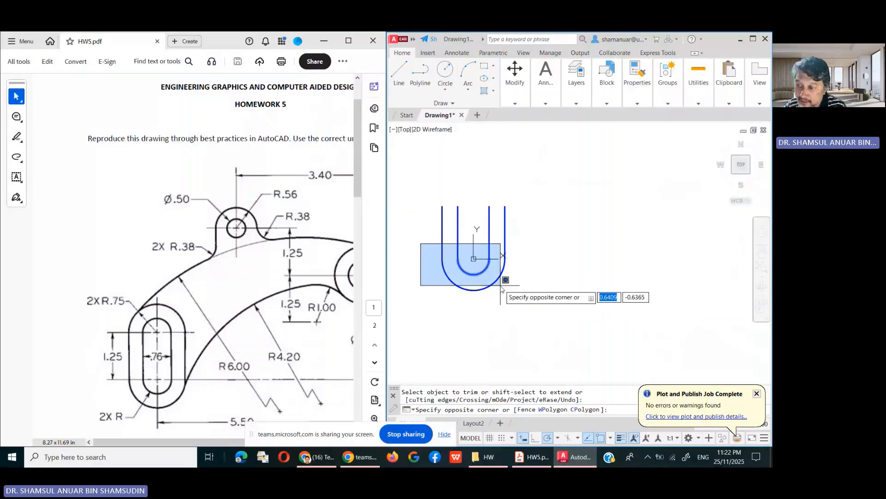
pyautogui.click(547, 301)
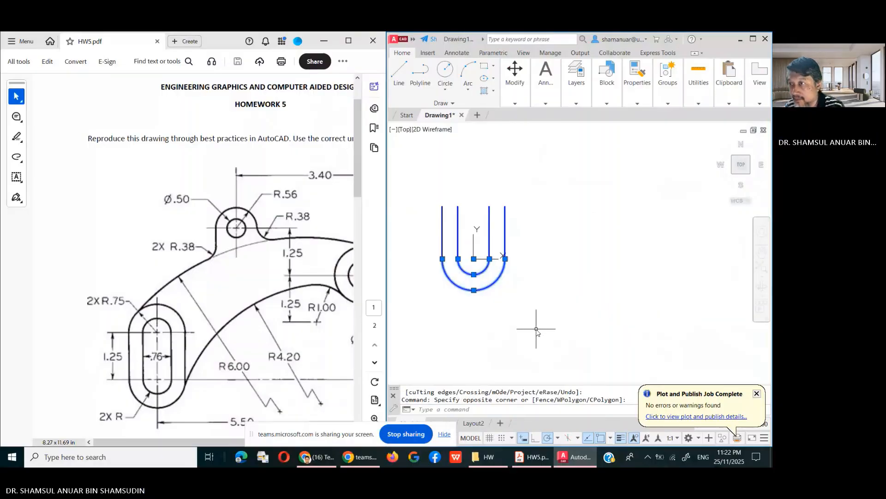
pyautogui.click(527, 104)
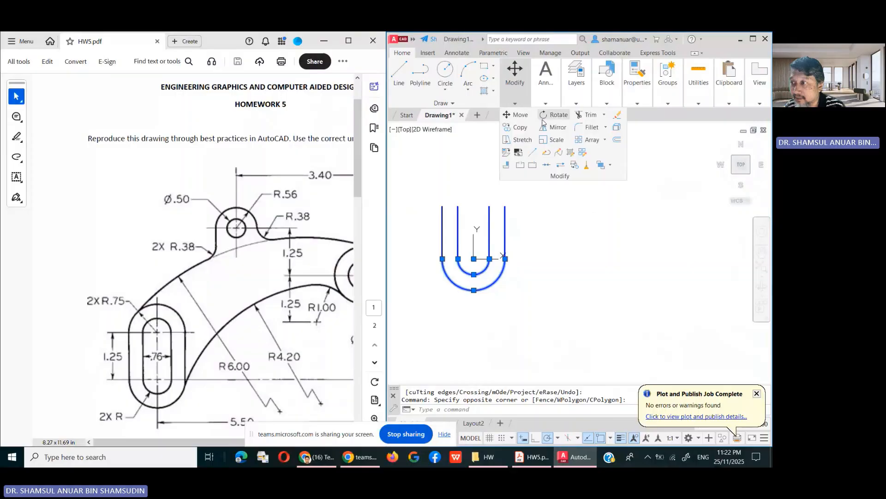
pyautogui.click(555, 127)
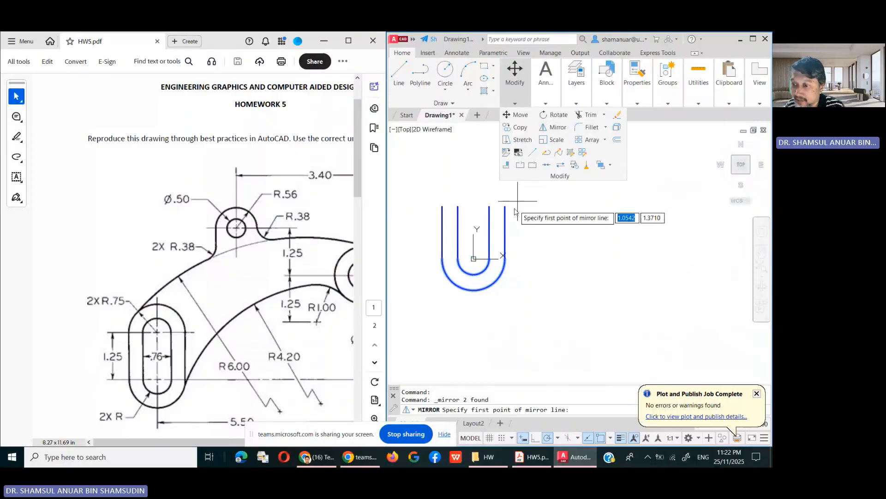
pyautogui.click(443, 232)
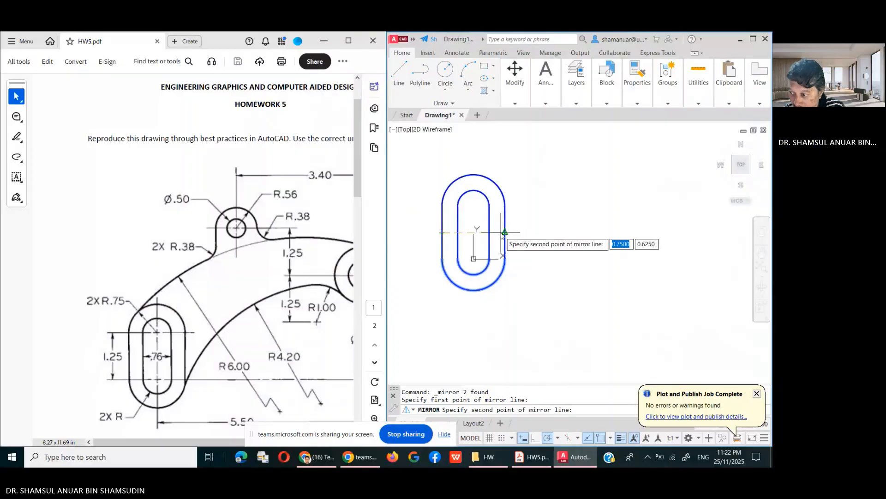
pyautogui.scroll(6, 506, 234)
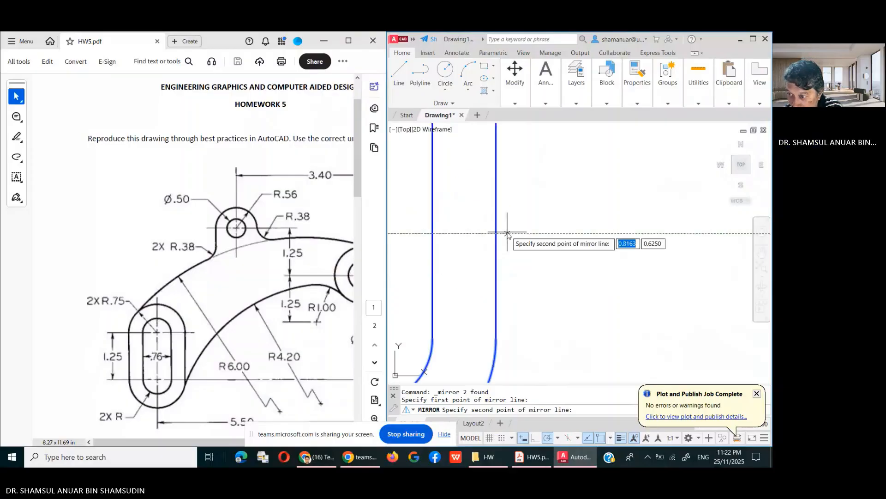
pyautogui.click(499, 235)
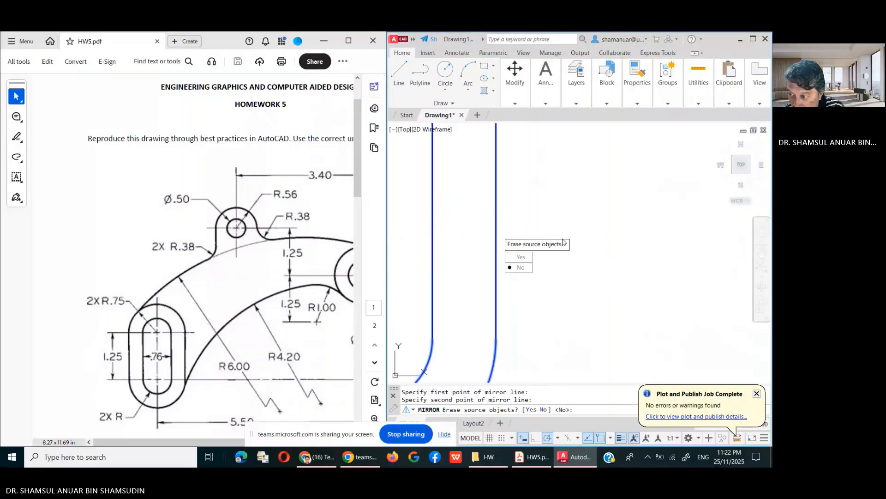
pyautogui.click(530, 268)
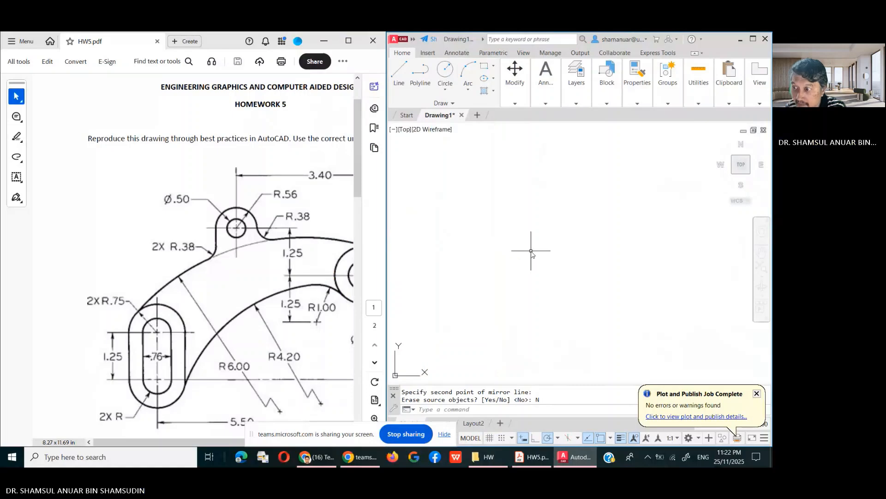
pyautogui.scroll(-5, 531, 248)
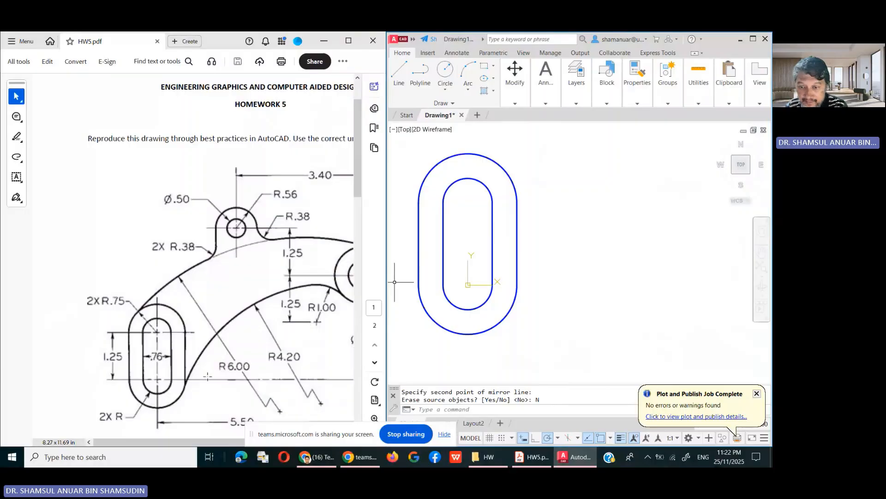
# - Examine the location dimensions and diameters of the circular boss at the lever's right end in HW5.pdf
pyautogui.scroll(-3, 274, 322)
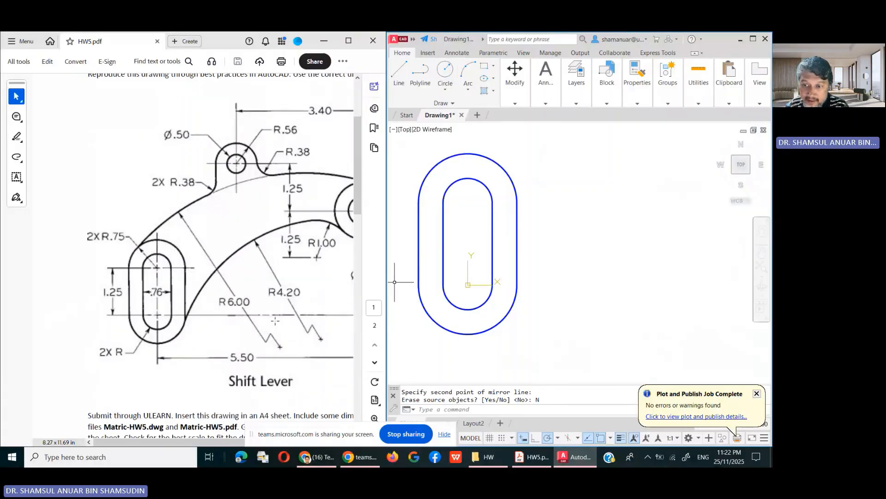
pyautogui.moveTo(225, 443); pyautogui.dragTo(245, 443)
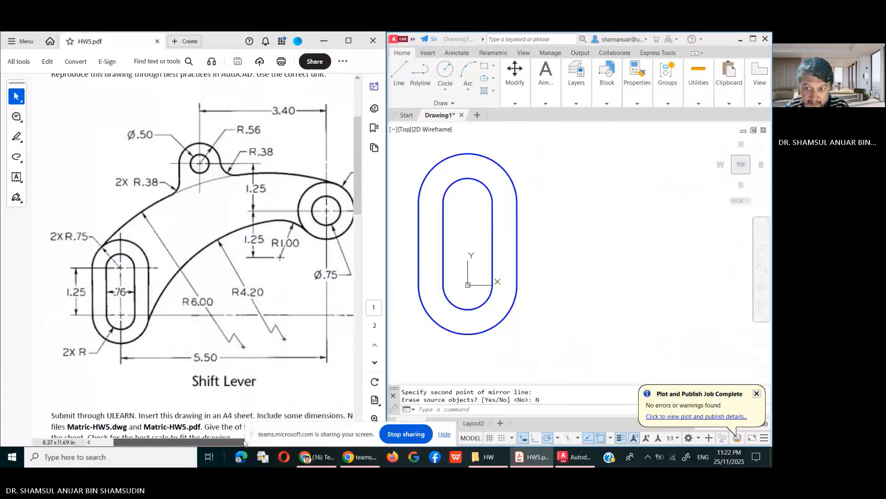
pyautogui.click(444, 71)
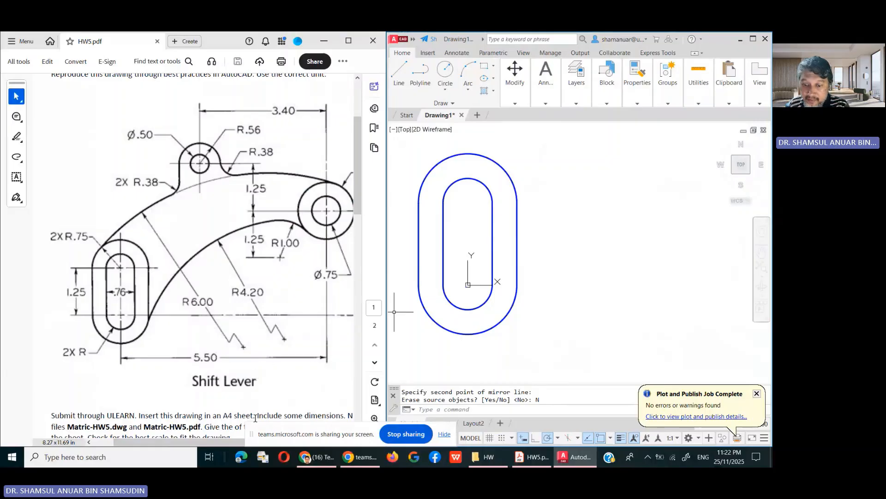
pyautogui.moveTo(223, 438); pyautogui.dragTo(258, 442)
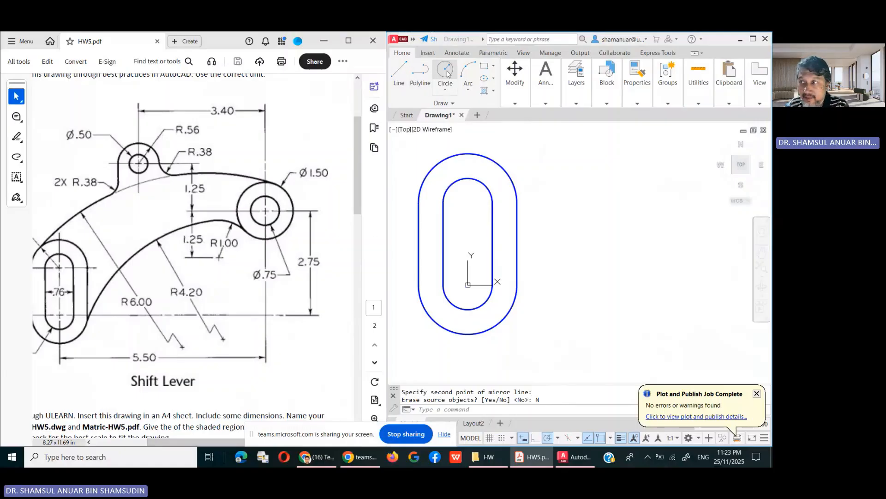
pyautogui.click(587, 211)
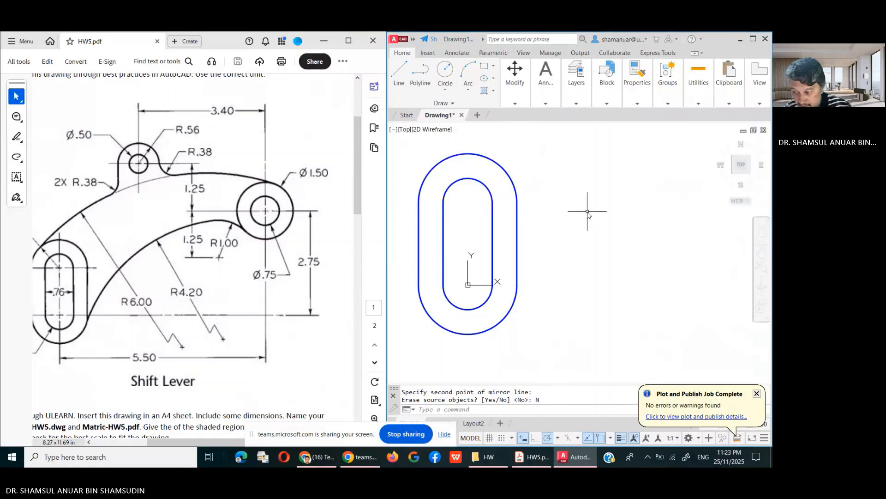
pyautogui.press('Escape')
pyautogui.press('Escape')
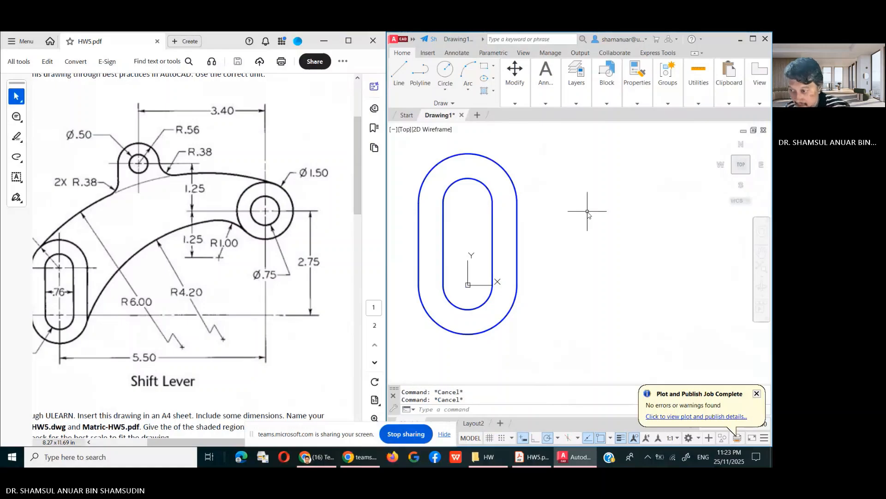
# - Draw a circle centred at 5.5, 2.75 with a diameter of 1.5 for the boss at the lever's right end
pyautogui.click(445, 71)
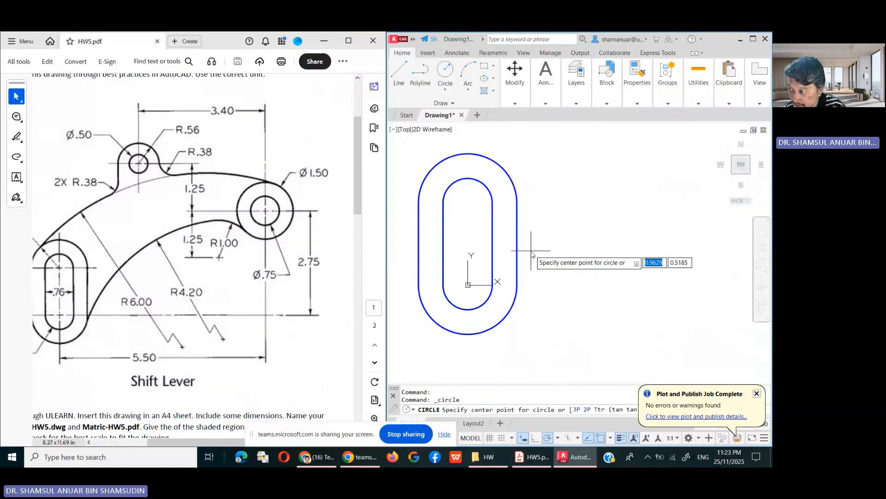
pyautogui.write('5.5')
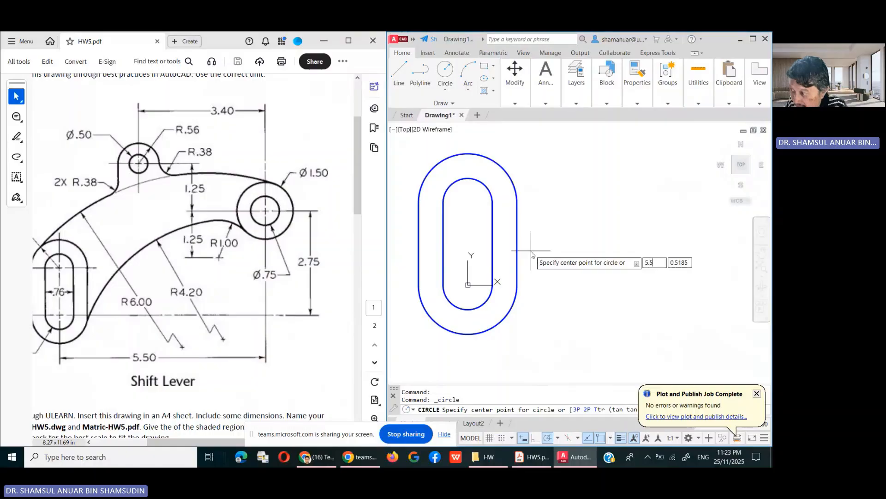
pyautogui.press('Tab')
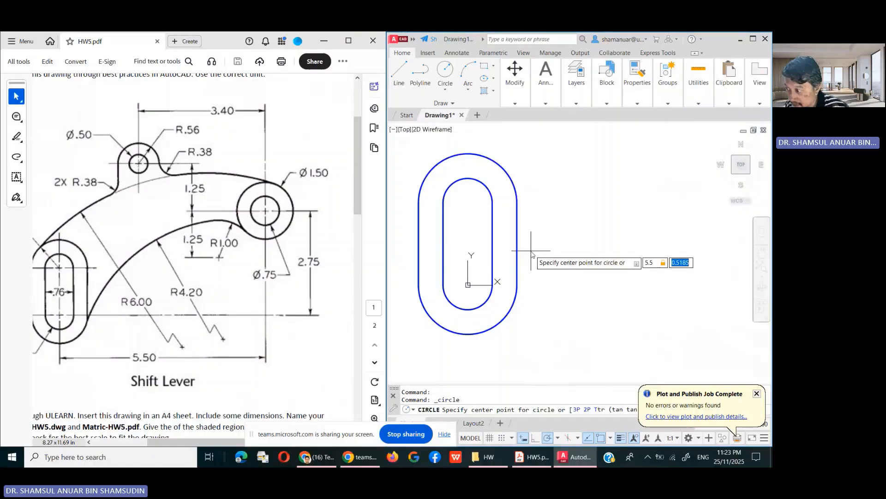
pyautogui.write('2.75')
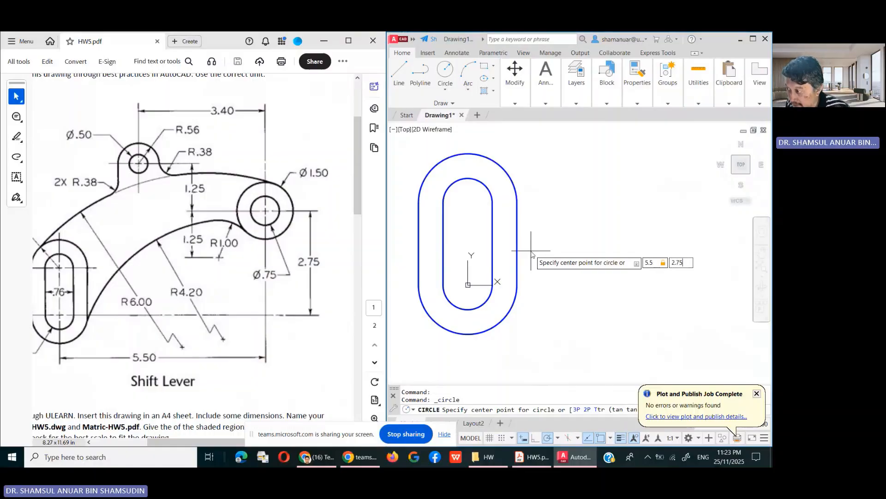
pyautogui.press('Return')
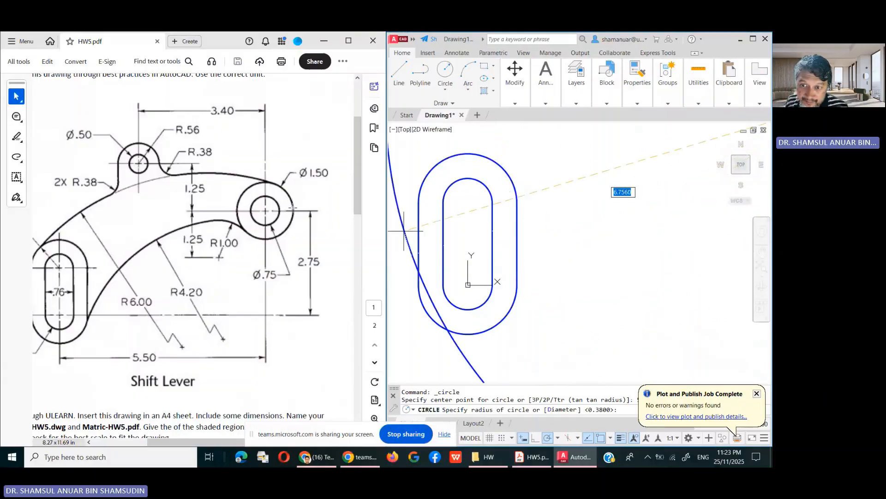
pyautogui.scroll(-3, 562, 230)
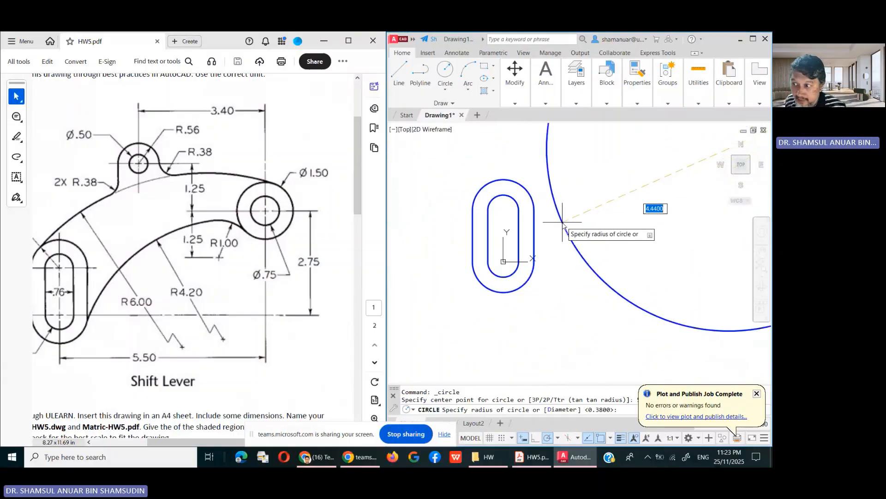
pyautogui.rightClick(597, 243)
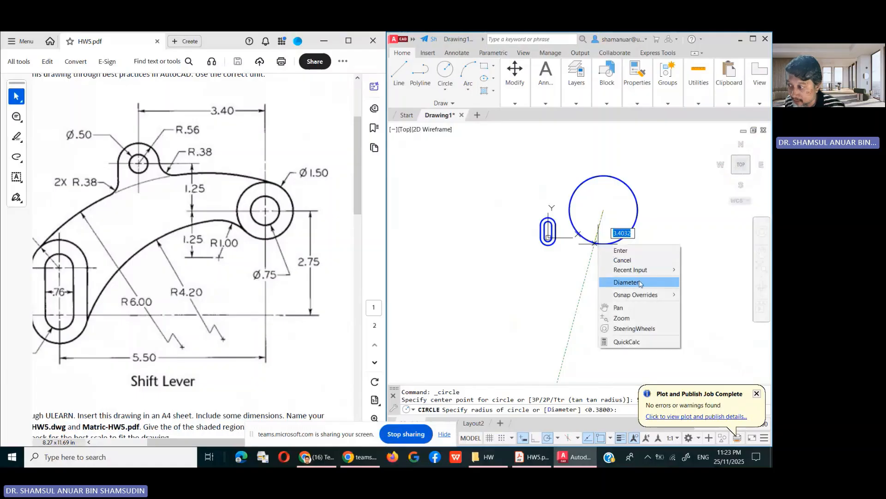
pyautogui.click(618, 282)
pyautogui.write('1.')
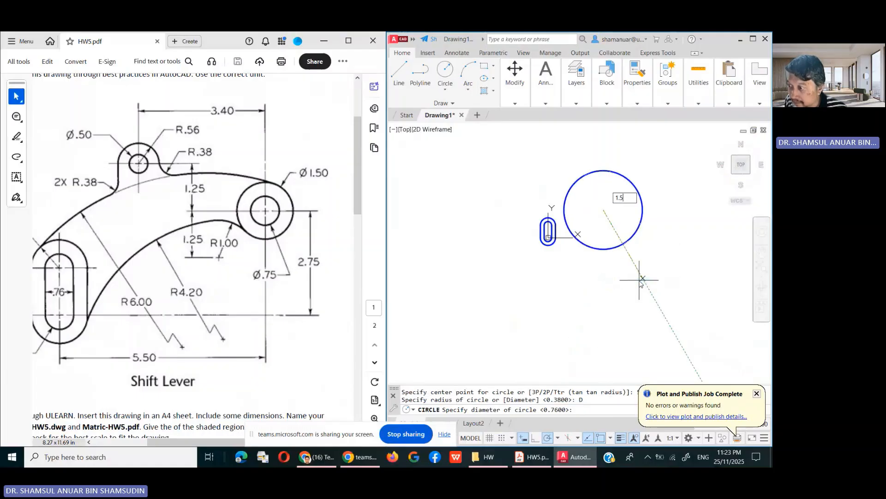
pyautogui.write('5')
pyautogui.press('Return')
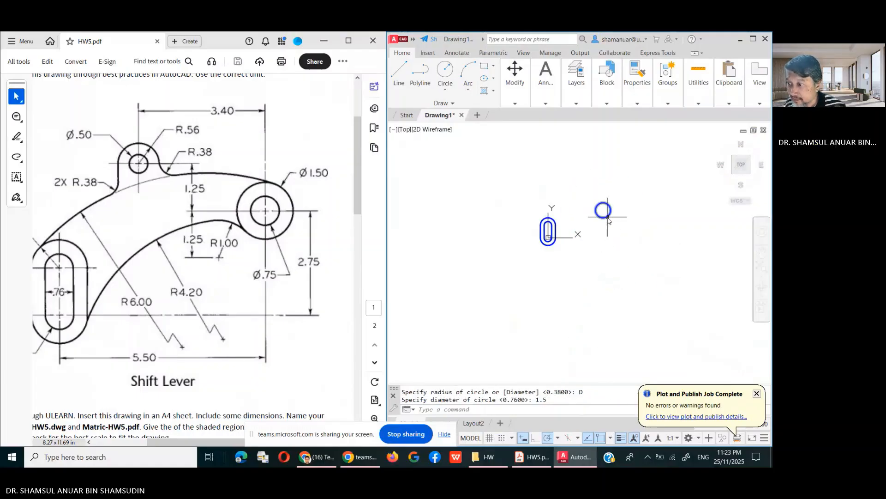
# - Draw a concentric circle with a diameter of .75 inside the boss circle at the lever's right end
pyautogui.scroll(6, 602, 212)
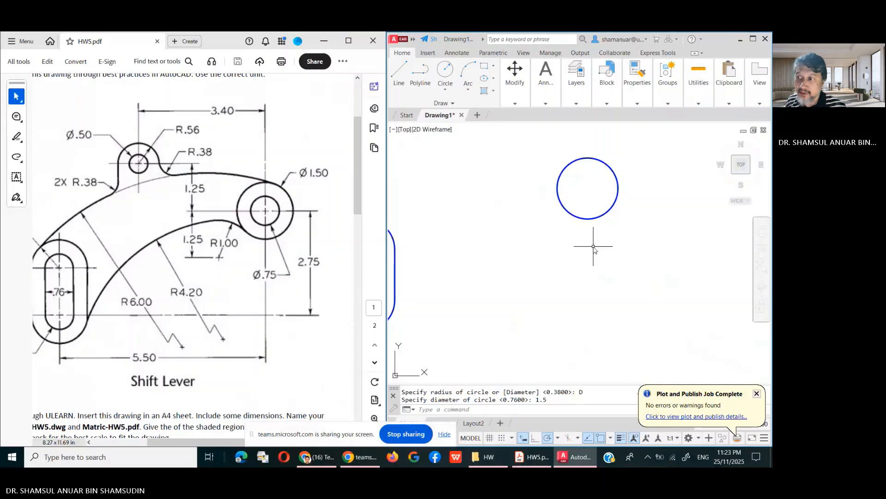
pyautogui.click(444, 71)
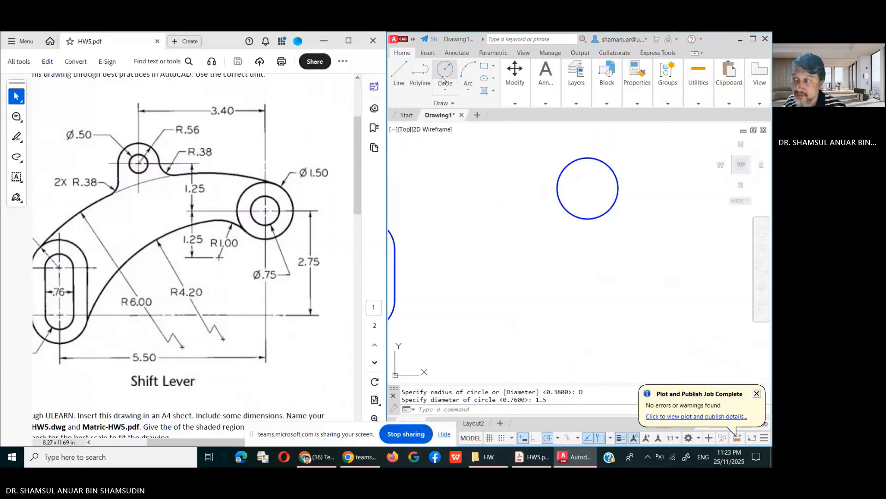
pyautogui.click(587, 188)
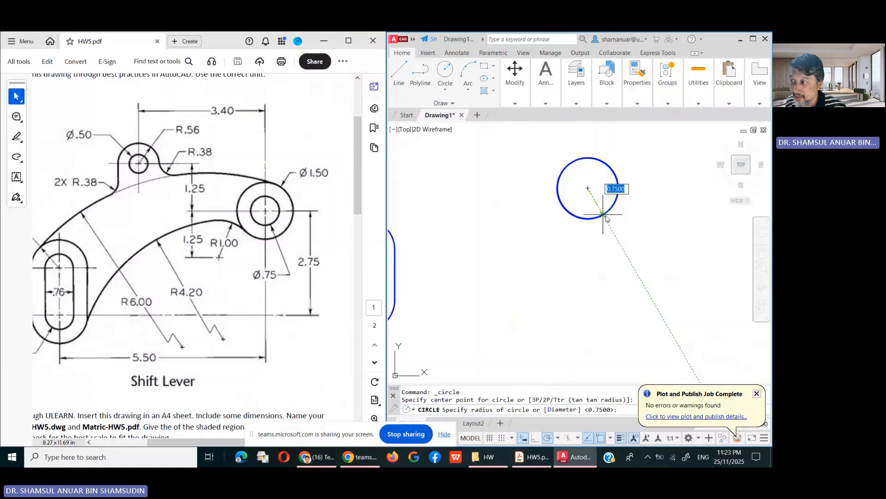
pyautogui.rightClick(644, 220)
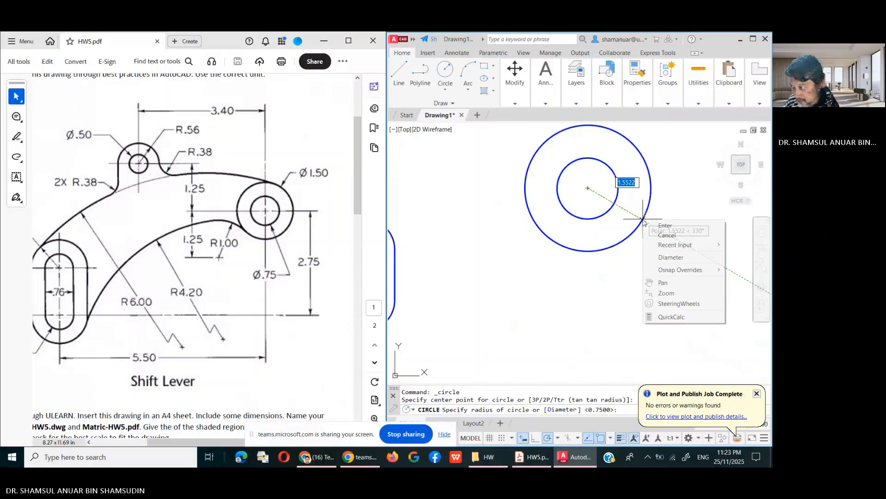
pyautogui.click(684, 257)
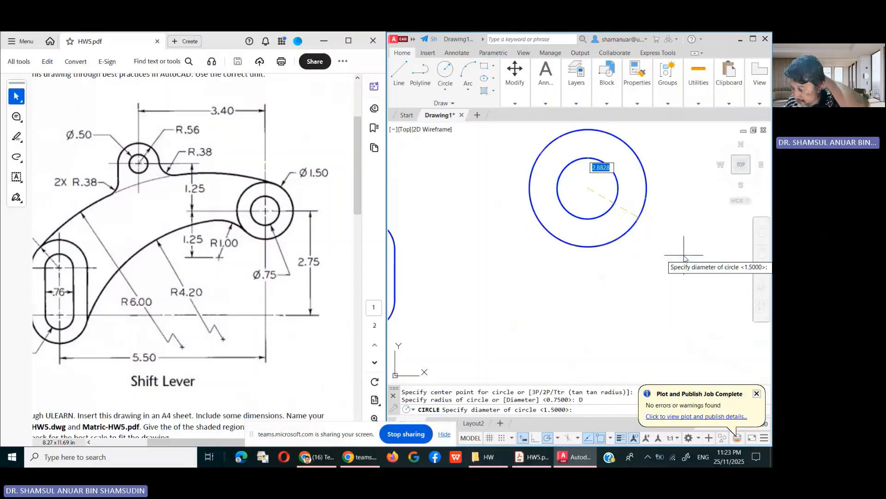
pyautogui.write('.75')
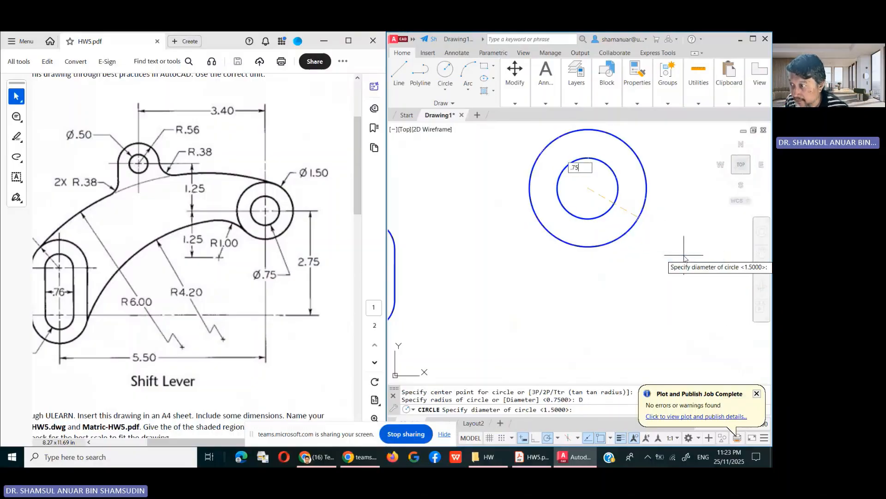
pyautogui.press('Return')
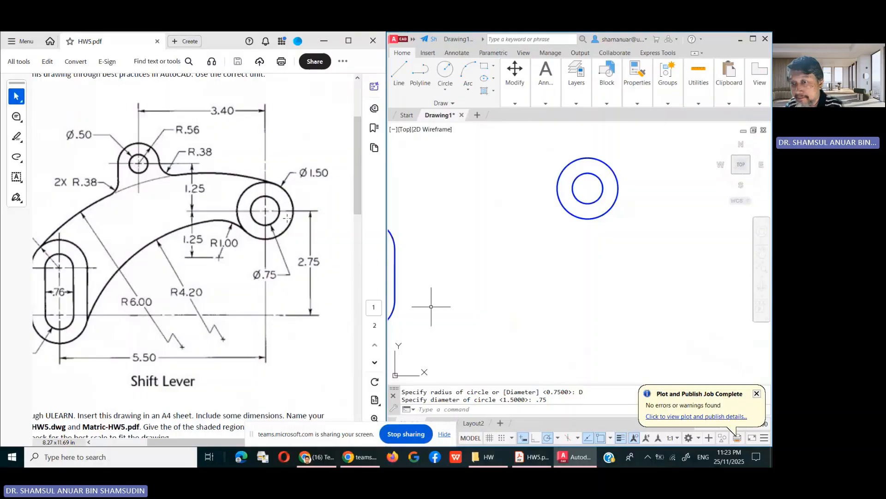
# - Make CONSTRUCTION the current layer and draw a circle of radius 1.75 from the right-end boss centre
pyautogui.click(546, 103)
pyautogui.click(577, 104)
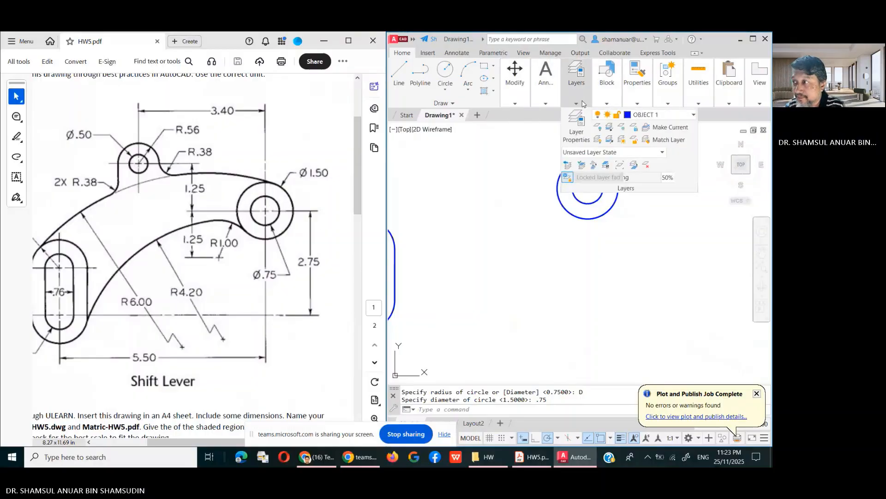
pyautogui.click(662, 115)
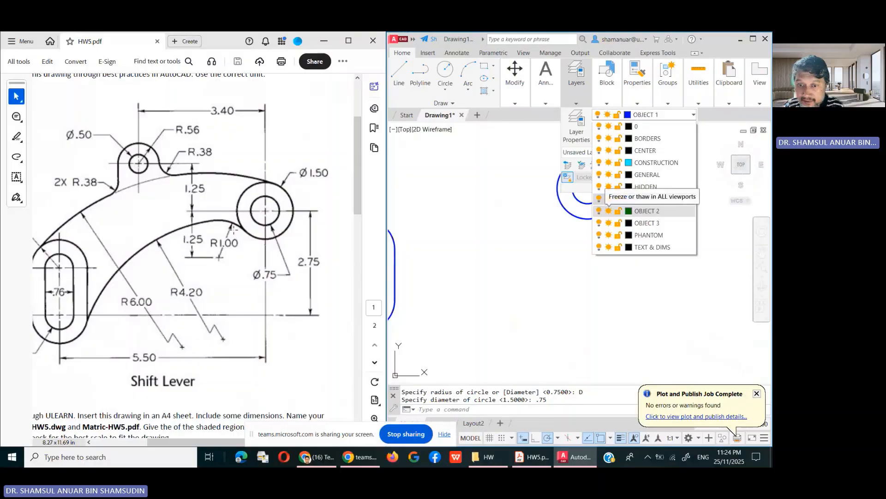
pyautogui.click(663, 165)
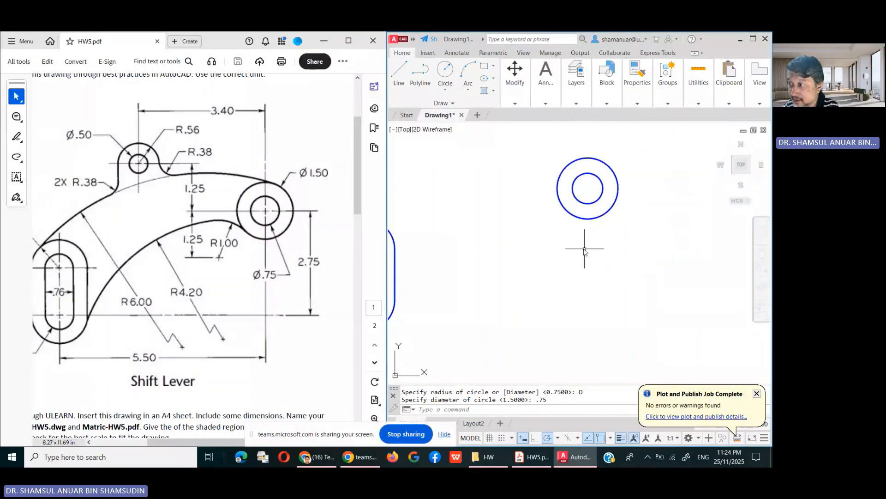
pyautogui.click(440, 71)
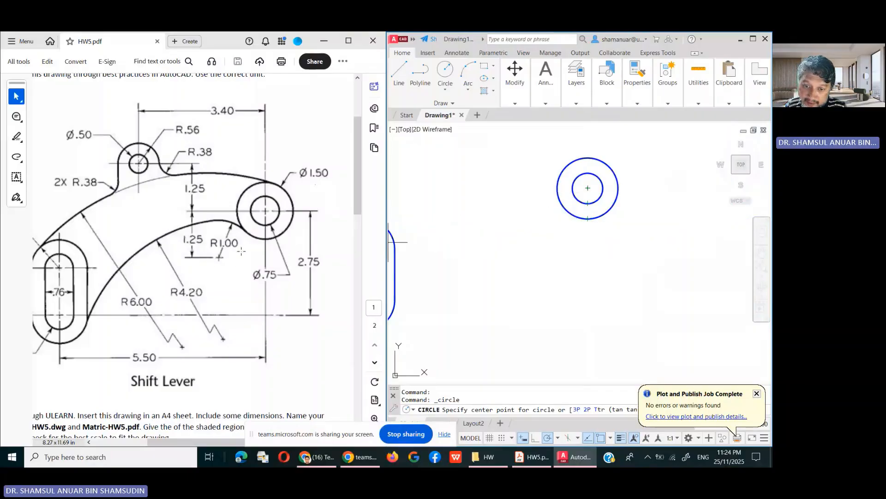
pyautogui.click(585, 191)
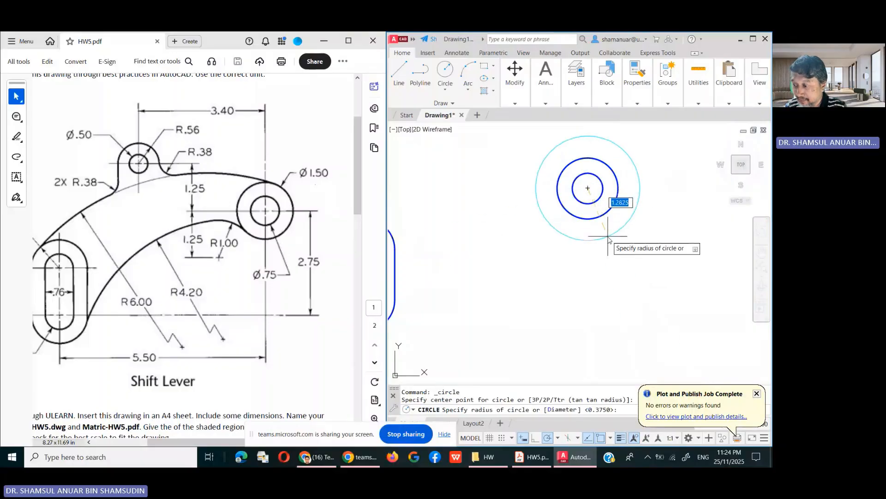
pyautogui.write('1.')
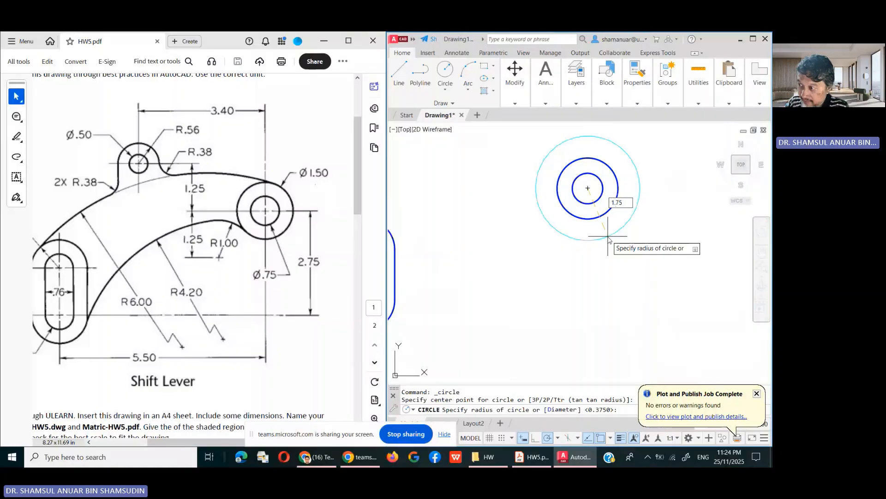
pyautogui.press('Return')
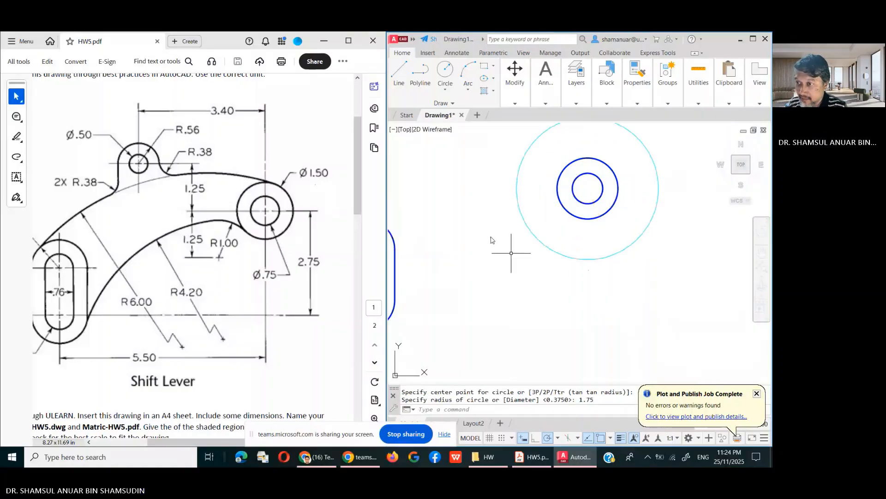
# - Draw a horizontal construction line about 1.68 long, leftward from the left quadrant of the boss's outer circle
pyautogui.click(399, 79)
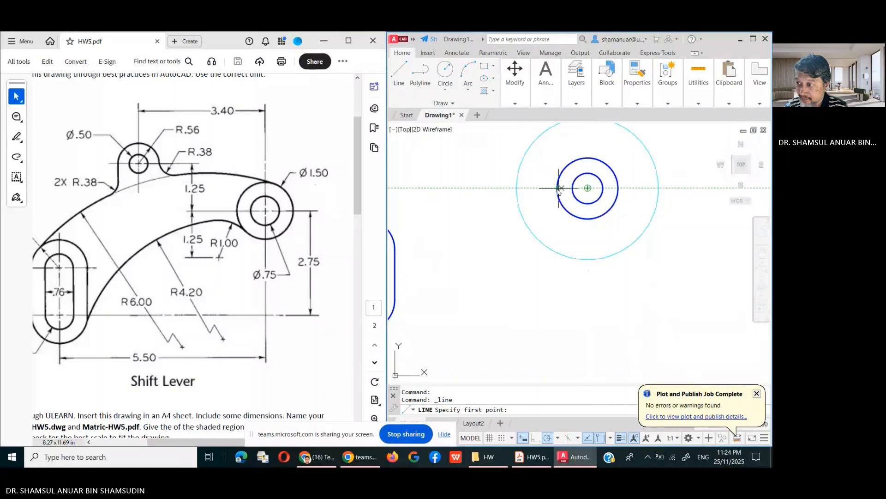
pyautogui.click(588, 188)
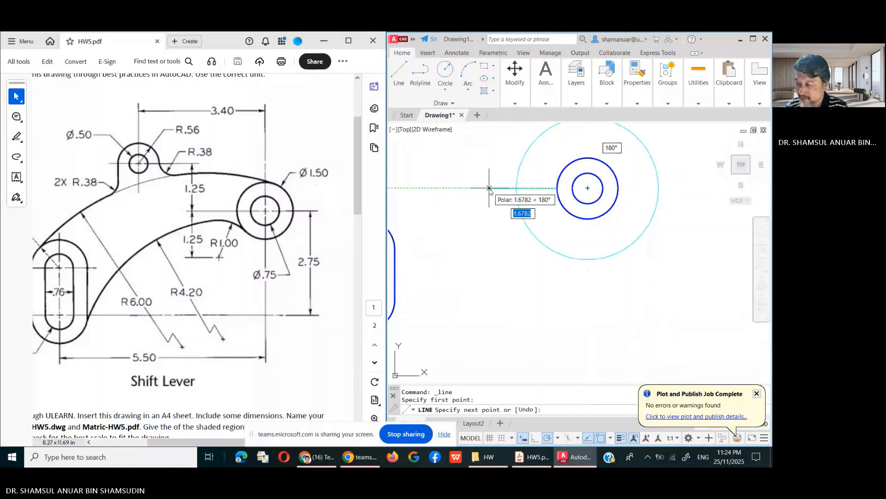
pyautogui.click(489, 188)
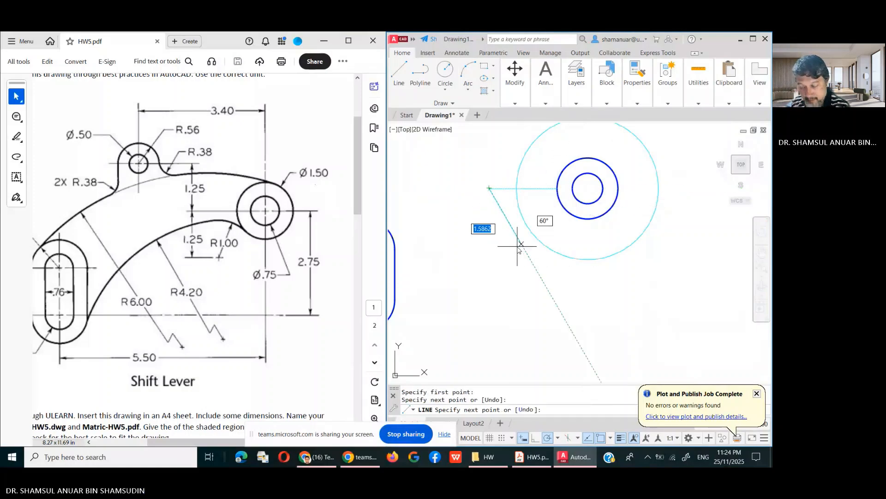
pyautogui.press('Return')
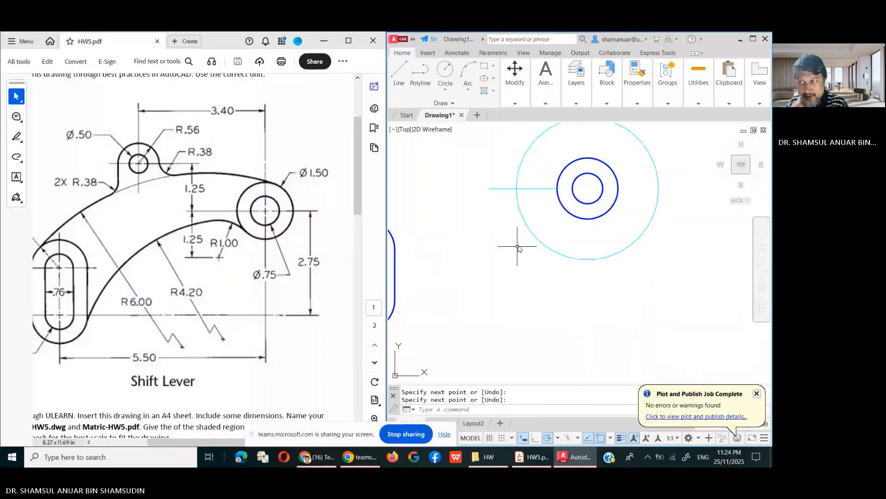
# - Move the horizontal construction line straight down by 1.25
pyautogui.click(515, 74)
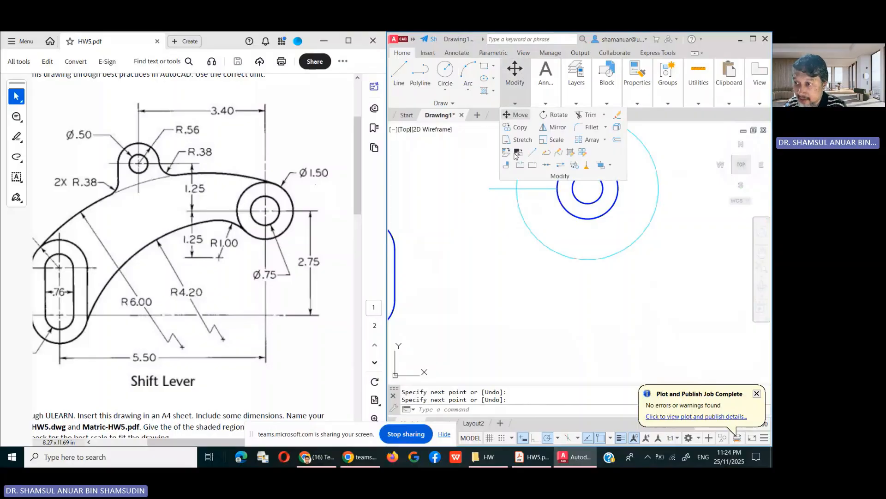
pyautogui.click(516, 114)
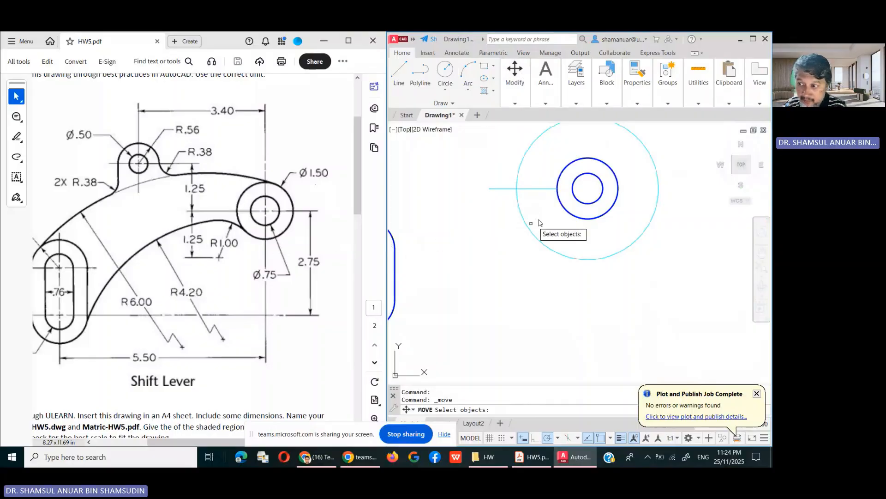
pyautogui.click(496, 188)
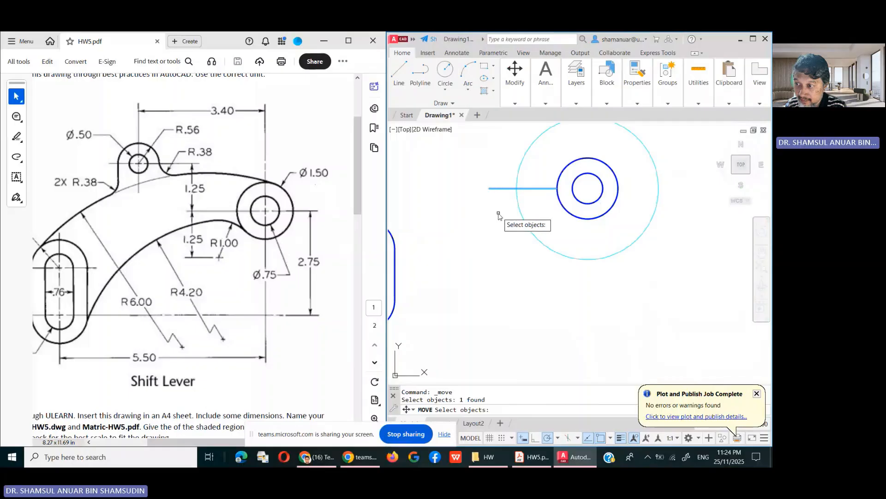
pyautogui.press('Return')
pyautogui.click(489, 188)
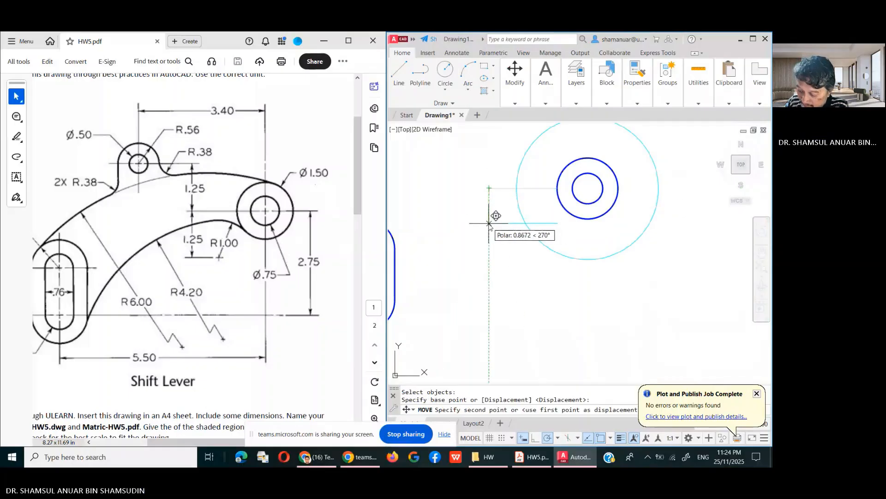
pyautogui.write('1.25')
pyautogui.press('Return')
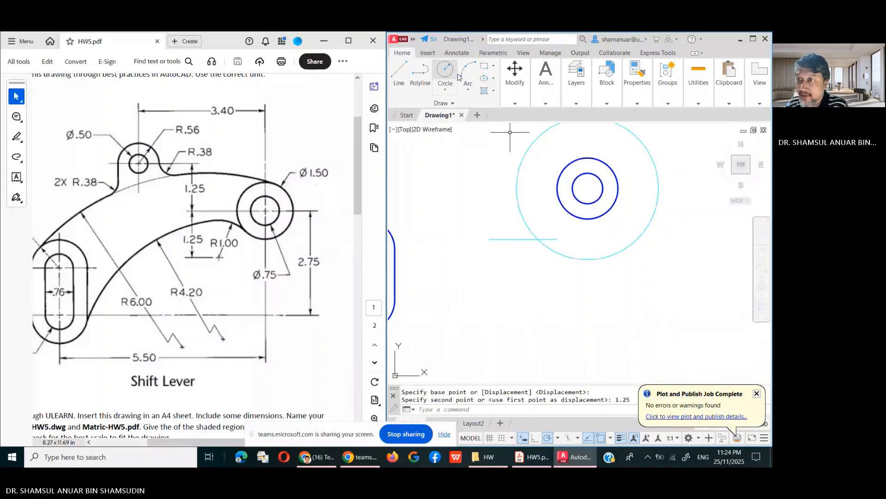
# - Make OBJECT 1 the current layer and draw a radius 1 circle at the intersection of the construction line and construction circle
pyautogui.click(614, 96)
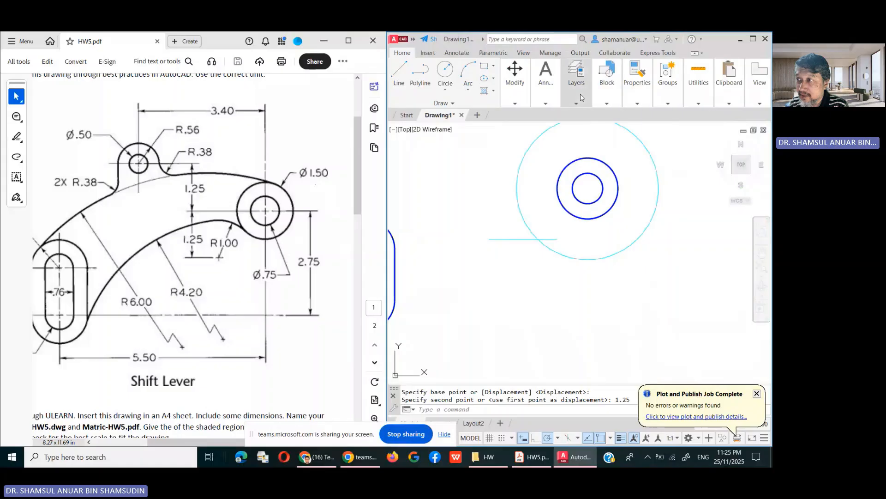
pyautogui.click(580, 93)
pyautogui.click(660, 116)
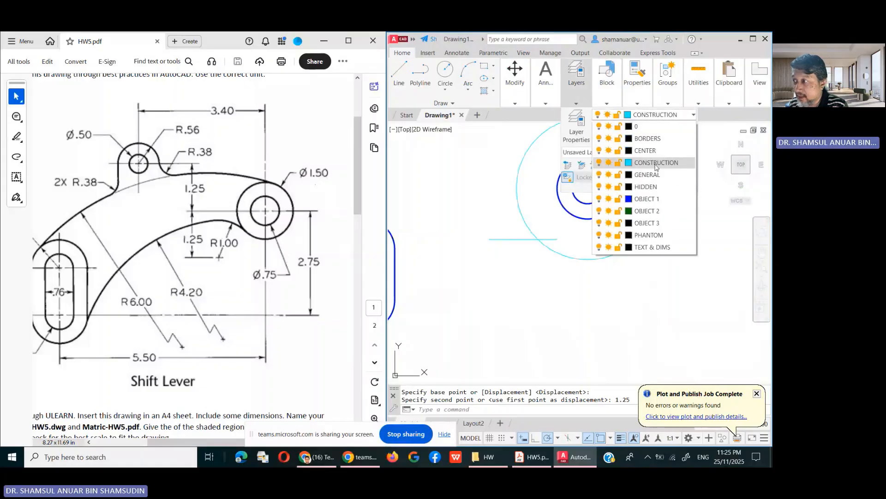
pyautogui.click(646, 211)
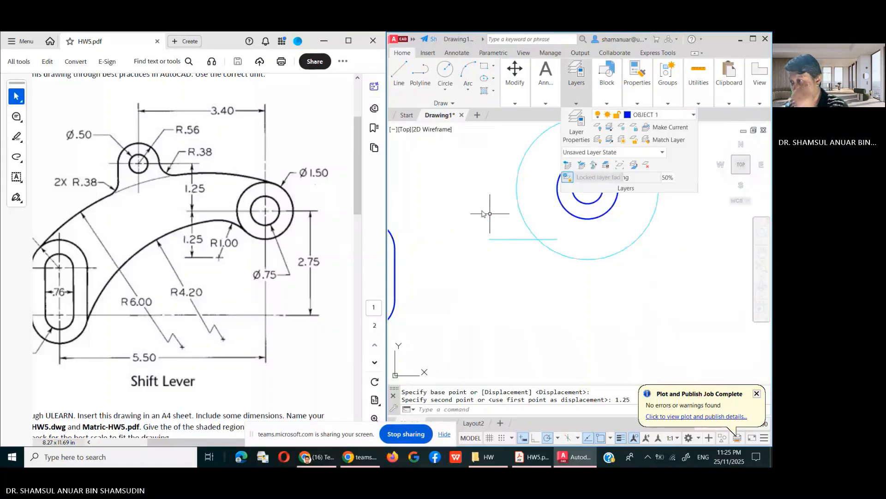
pyautogui.click(443, 70)
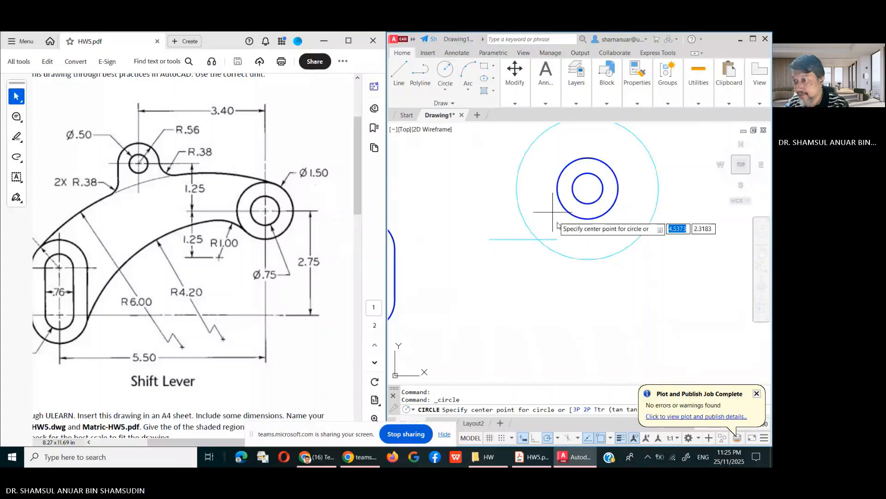
pyautogui.click(538, 239)
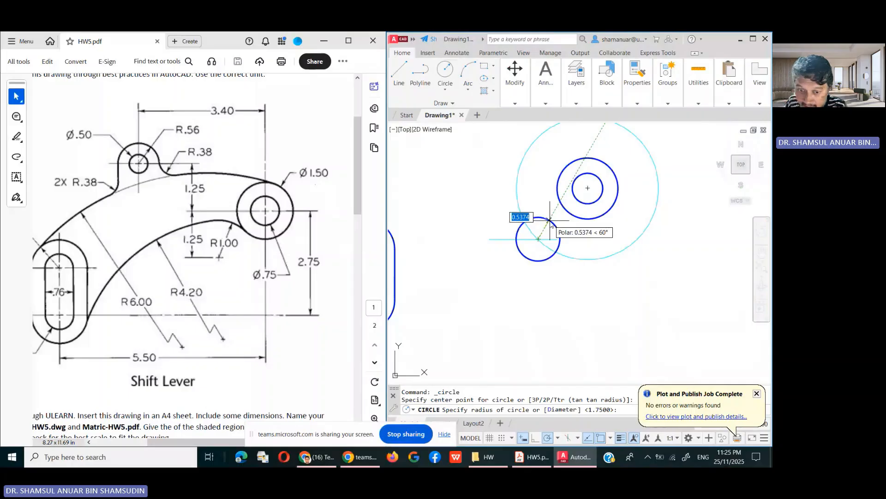
pyautogui.write('1')
pyautogui.press('Return')
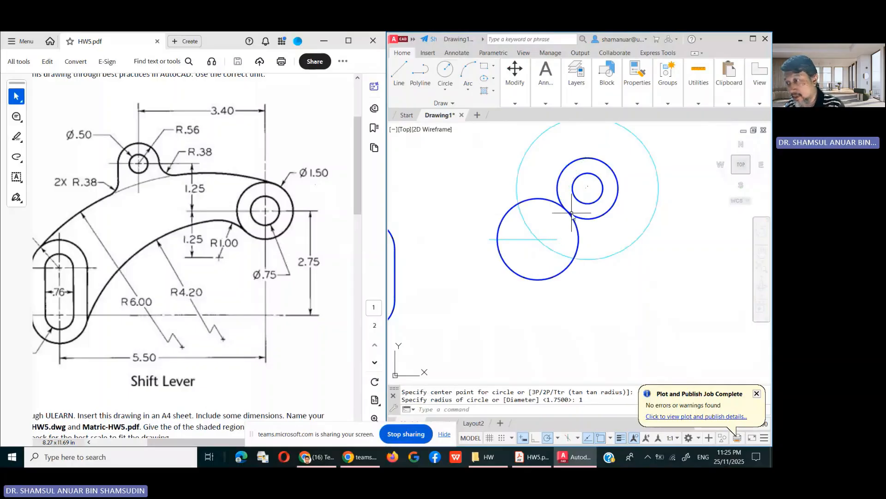
# - Draw a radius 4.2 circle tangent to the slotted end's outer outline and the radius 1 circle, using Tan, Tan, Radius
pyautogui.scroll(-2, 516, 273)
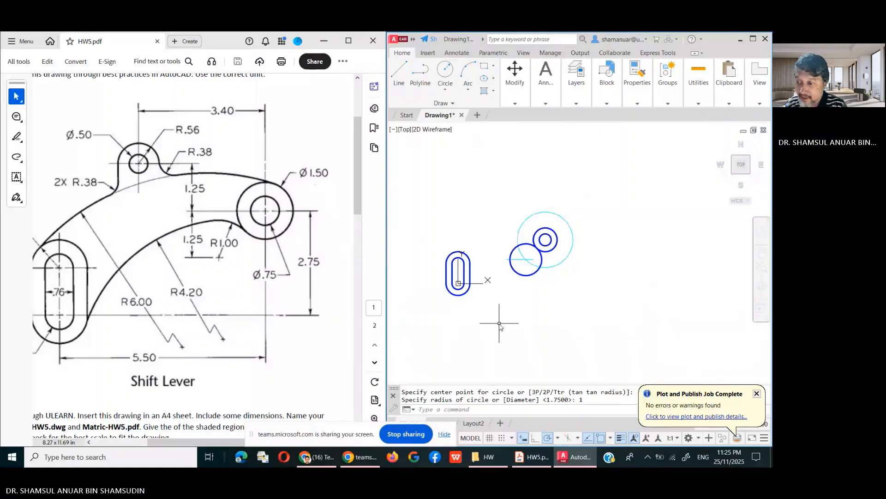
pyautogui.scroll(1, 457, 299)
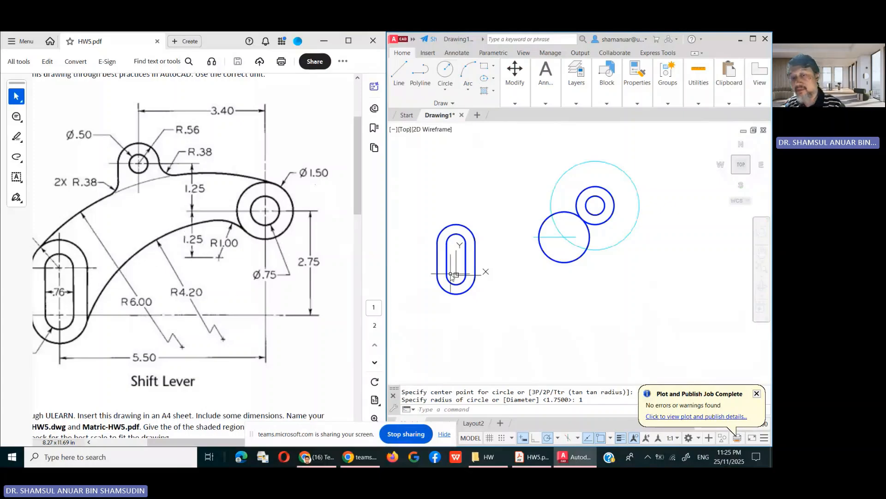
pyautogui.click(445, 89)
pyautogui.click(477, 197)
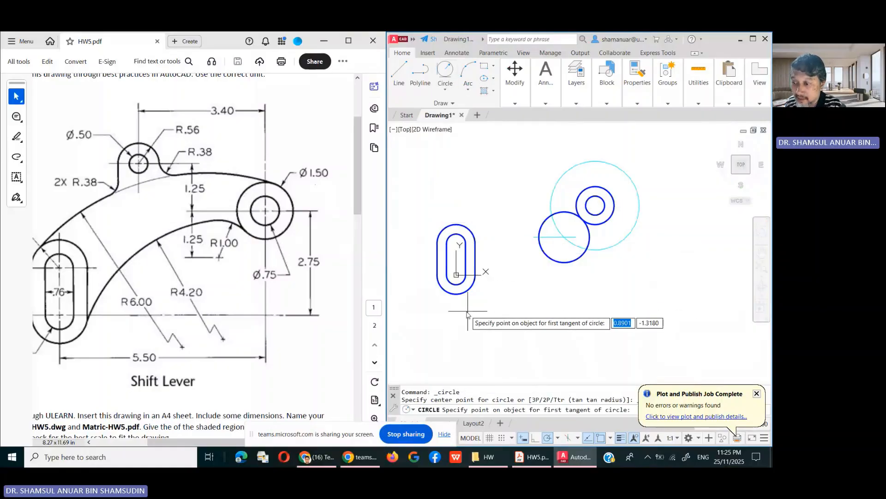
pyautogui.click(470, 284)
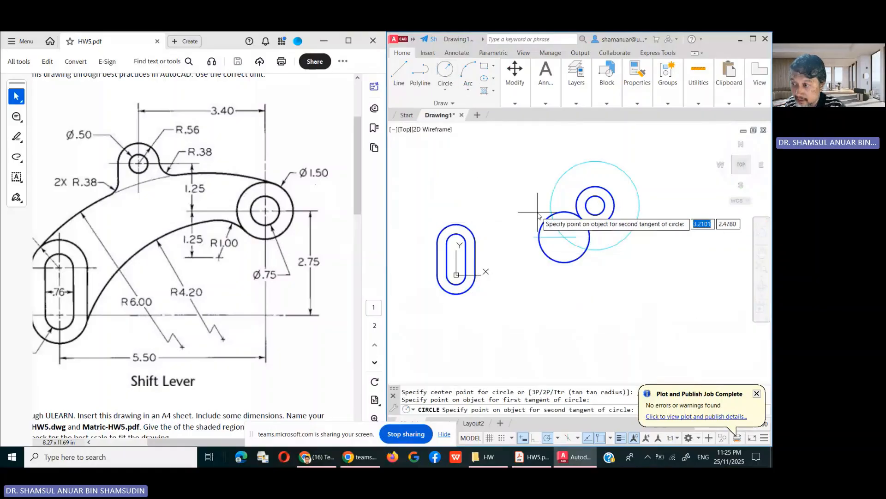
pyautogui.click(566, 212)
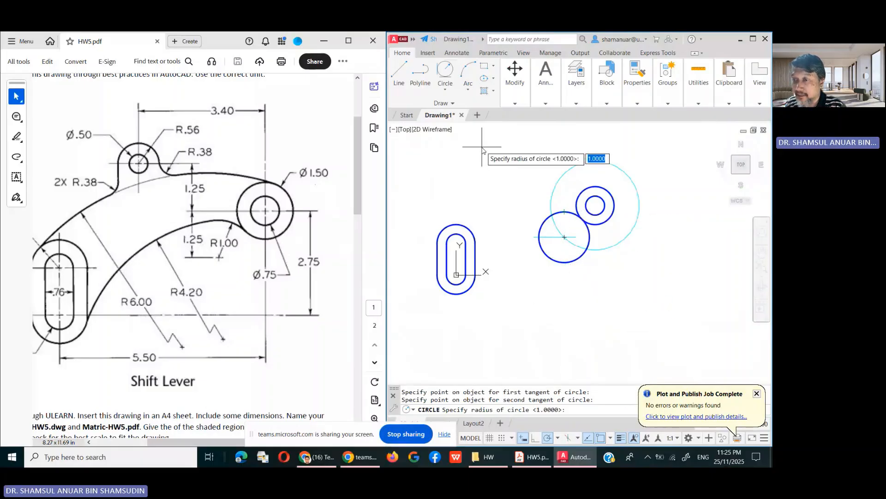
pyautogui.write('4.2')
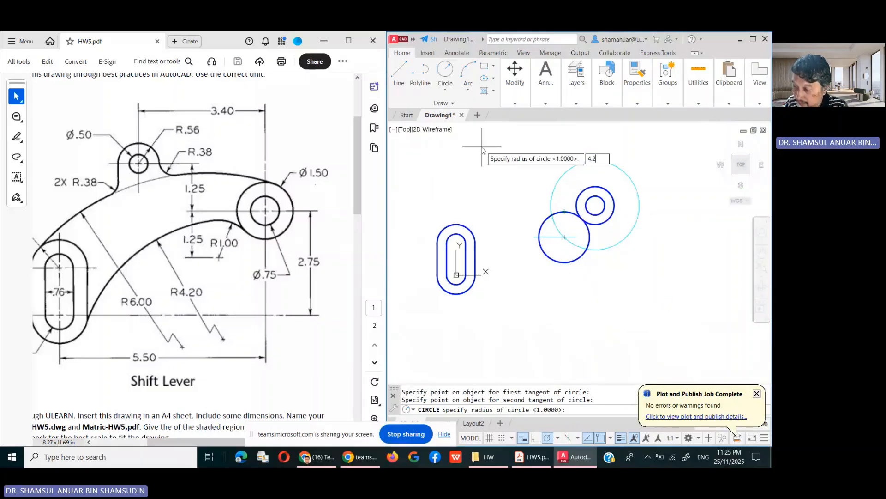
pyautogui.press('Return')
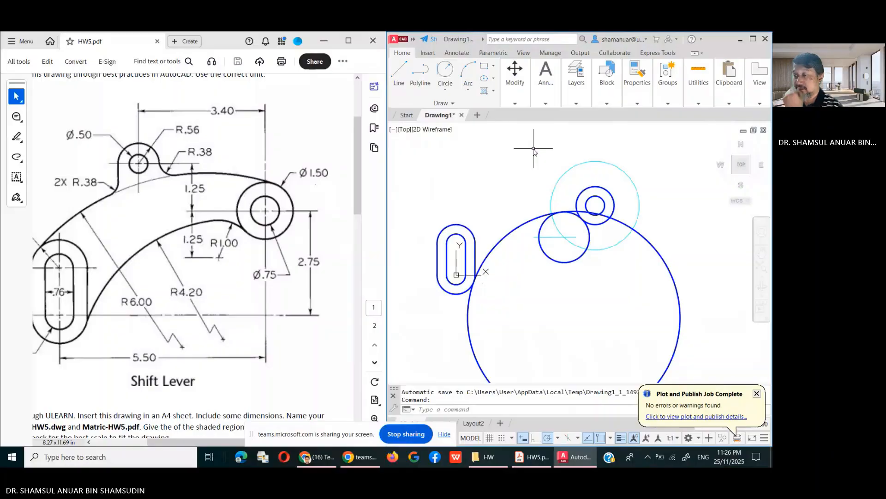
# - Freeze the CONSTRUCTION layer
pyautogui.click(576, 95)
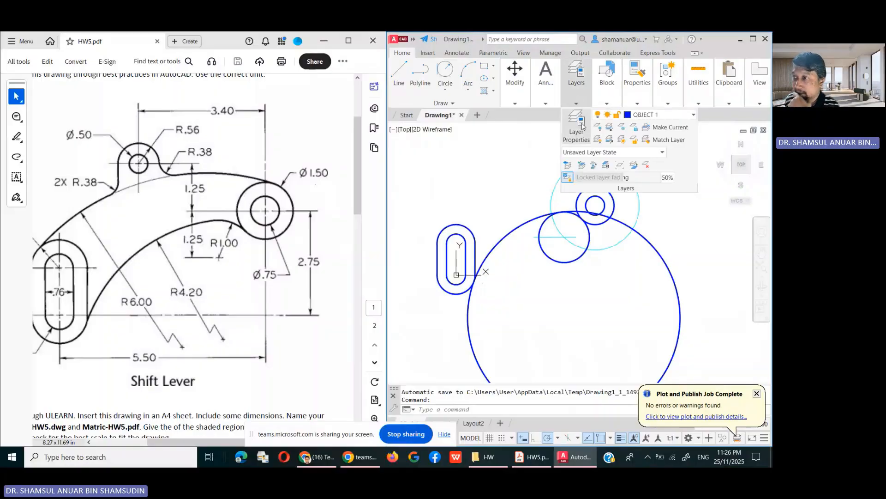
pyautogui.click(674, 118)
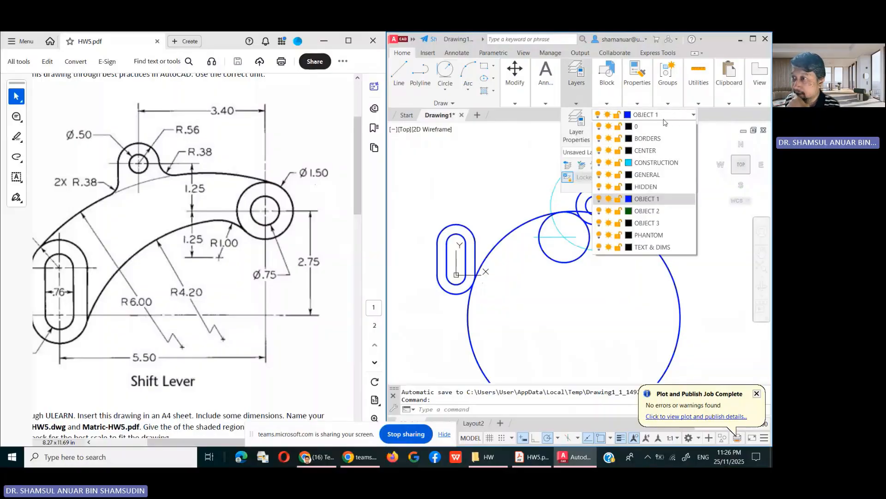
pyautogui.click(608, 163)
pyautogui.click(523, 192)
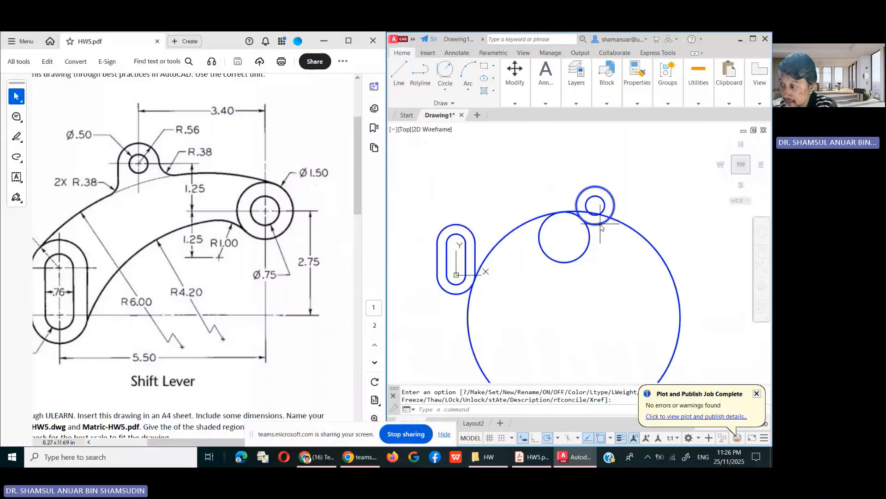
# - Trim away the radius 4.2 circle's segments between its tangency with the radius 1 circle and the far side of the right-end boss
pyautogui.scroll(6, 601, 223)
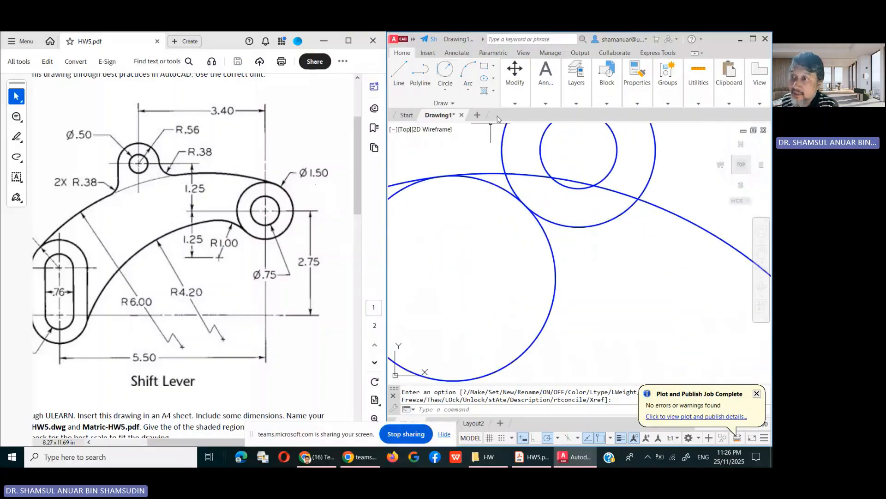
pyautogui.click(508, 95)
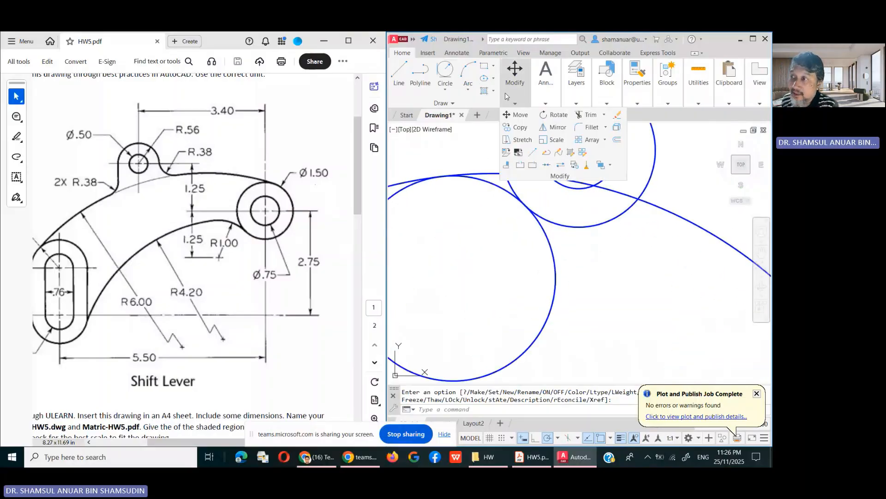
pyautogui.click(580, 116)
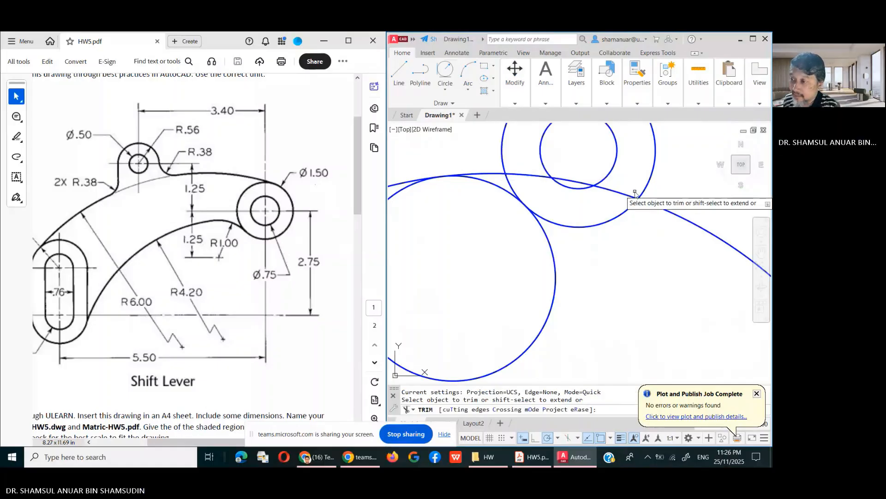
pyautogui.scroll(-2, 636, 194)
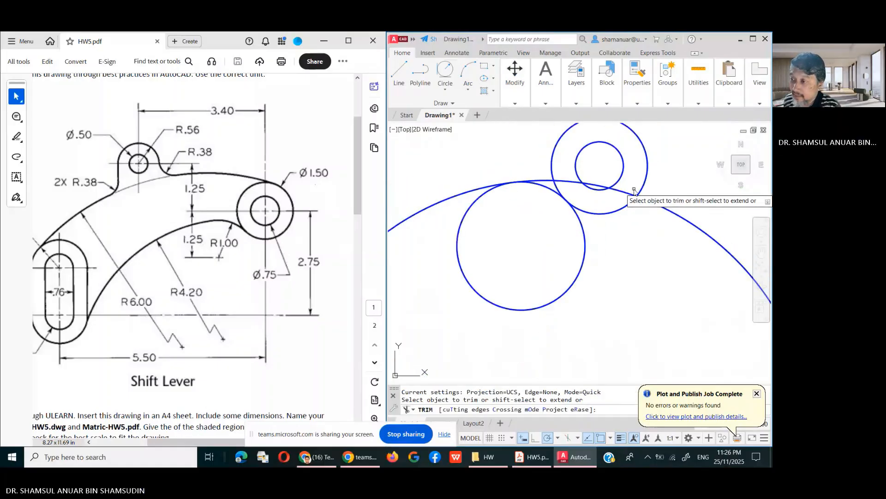
pyautogui.click(601, 188)
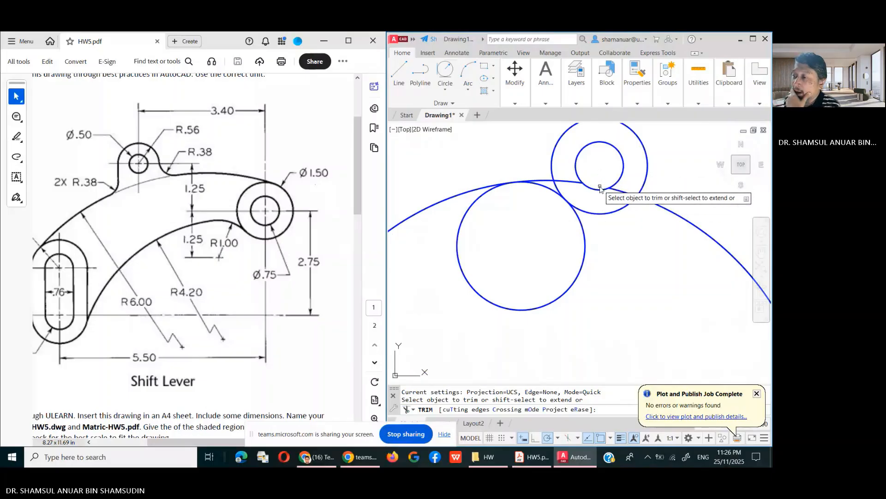
pyautogui.click(539, 183)
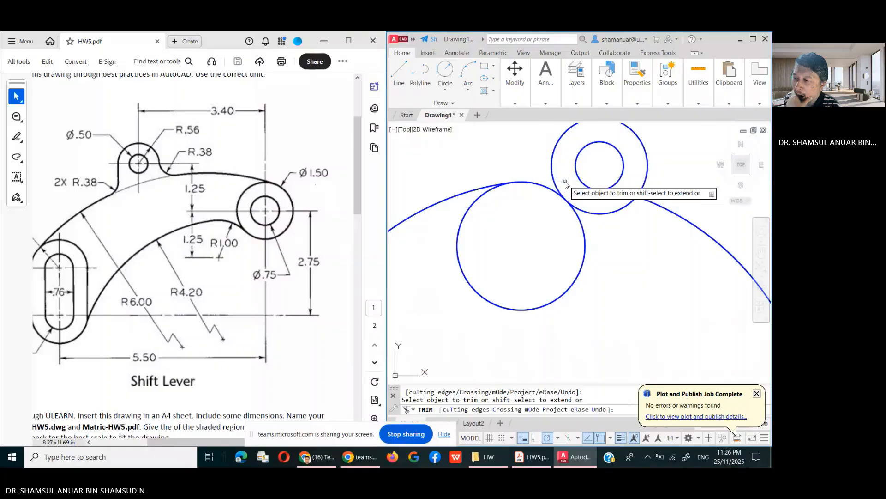
pyautogui.click(629, 192)
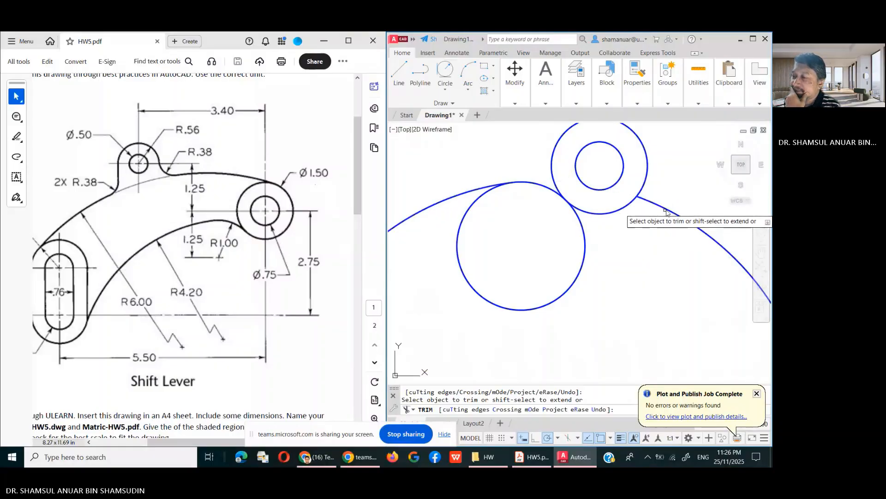
# - Trim the rest of the radius 4.2 circle and the lower part of the radius 1 circle, leaving the lever's lower edge arcs
pyautogui.scroll(-4, 635, 252)
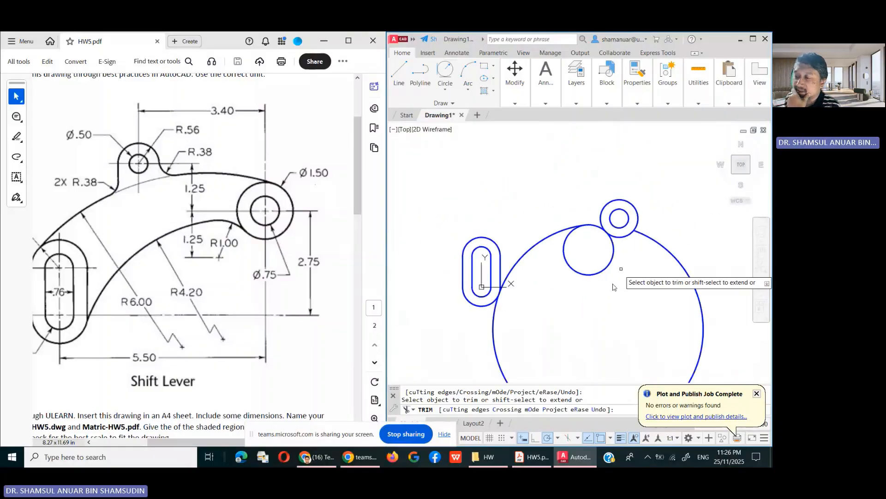
pyautogui.click(495, 324)
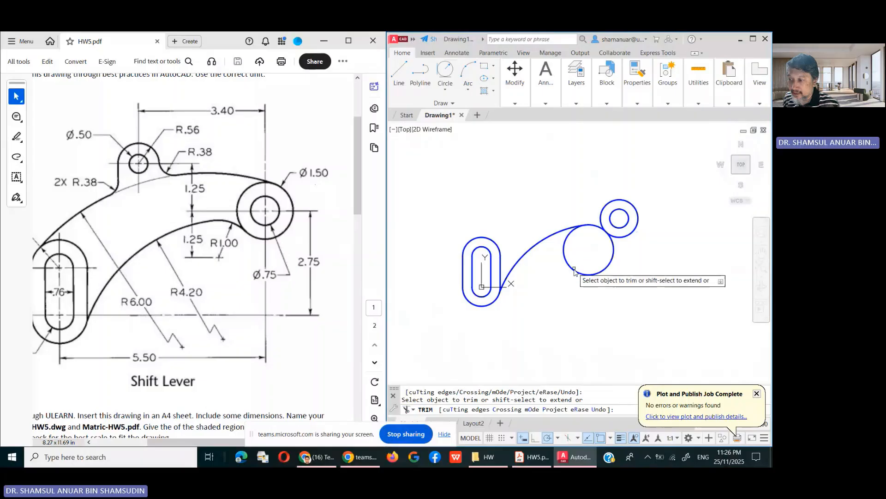
pyautogui.click(587, 274)
pyautogui.press('Return')
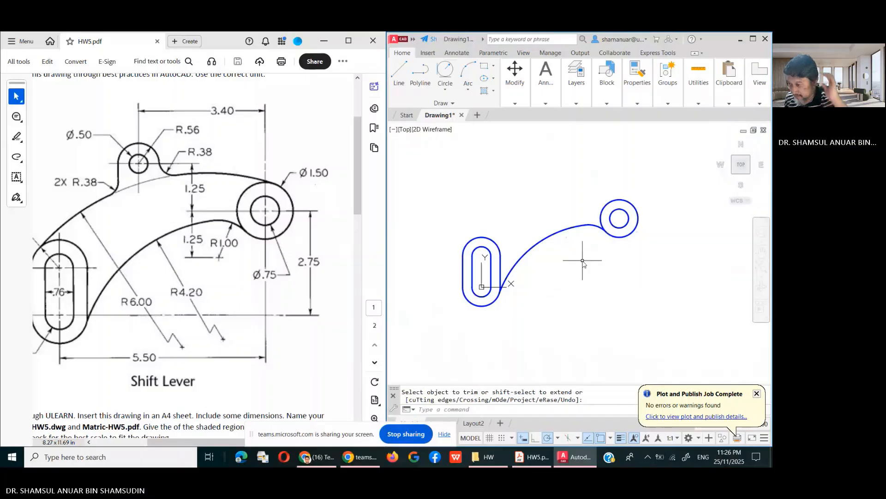
# - Draw a radius 6 circle tangent to the upper outside of the slotted end and the right-end boss's outer circle
pyautogui.scroll(6, 609, 222)
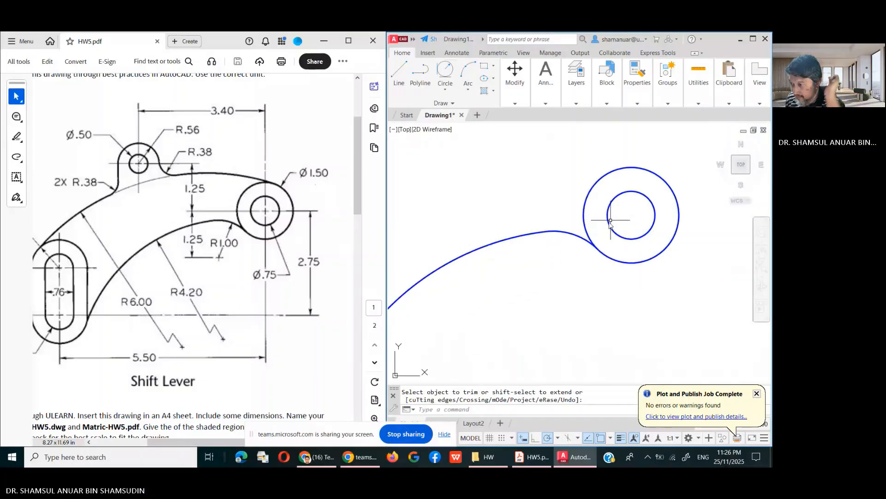
pyautogui.scroll(-6, 609, 222)
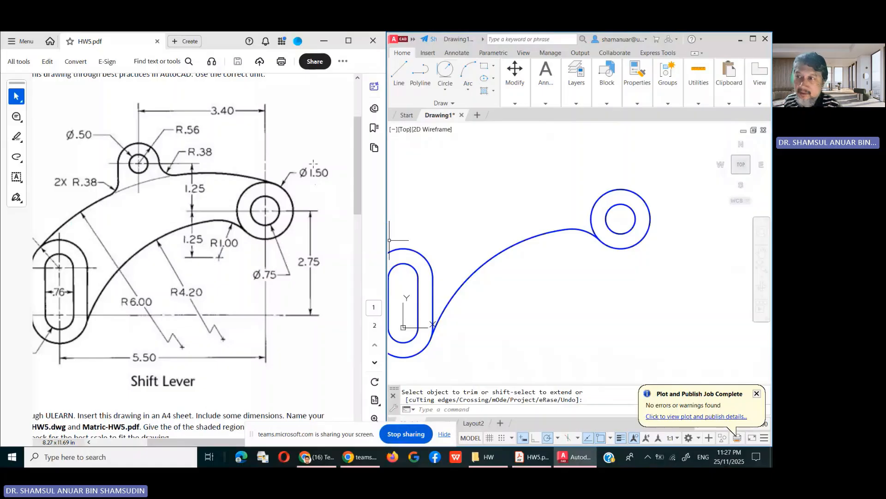
pyautogui.click(450, 74)
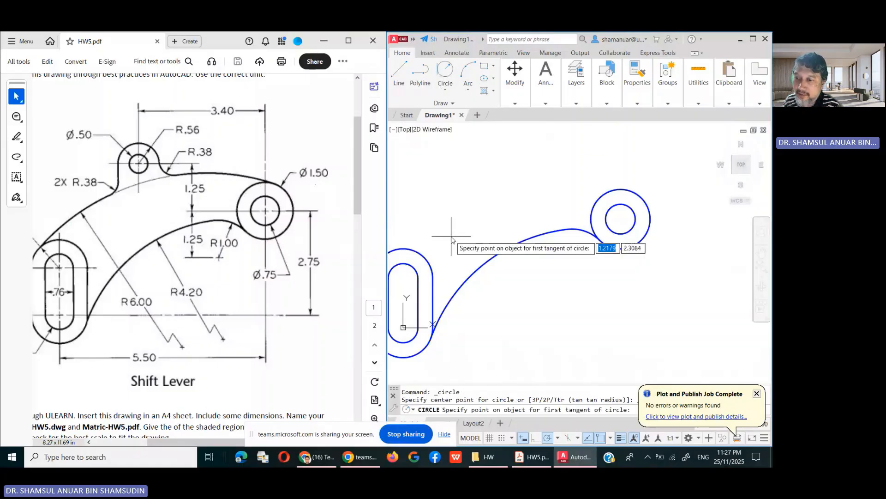
pyautogui.scroll(-2, 452, 236)
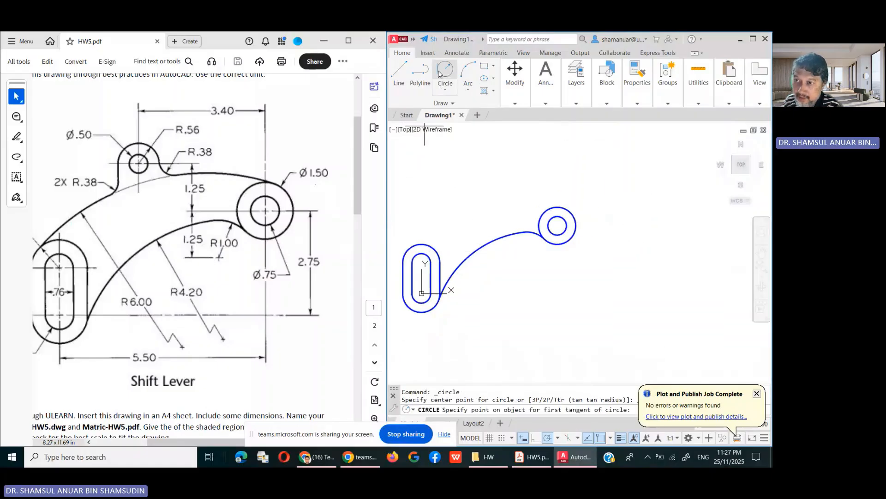
pyautogui.click(406, 248)
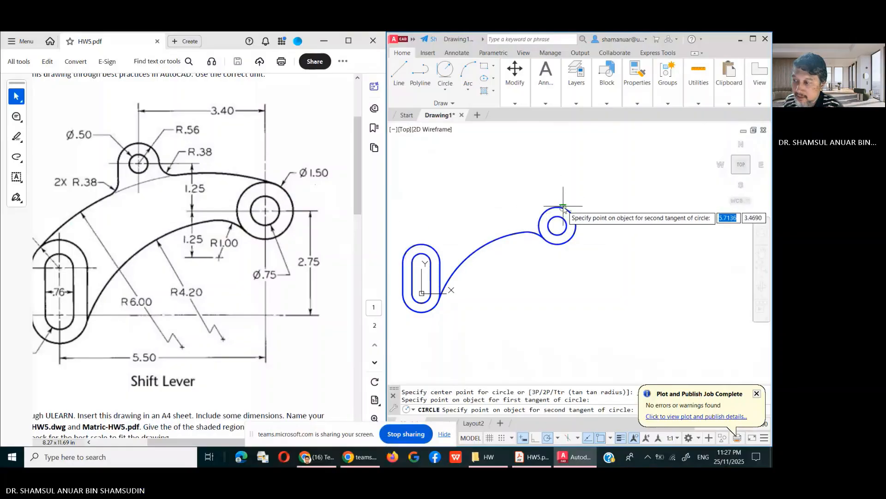
pyautogui.click(548, 204)
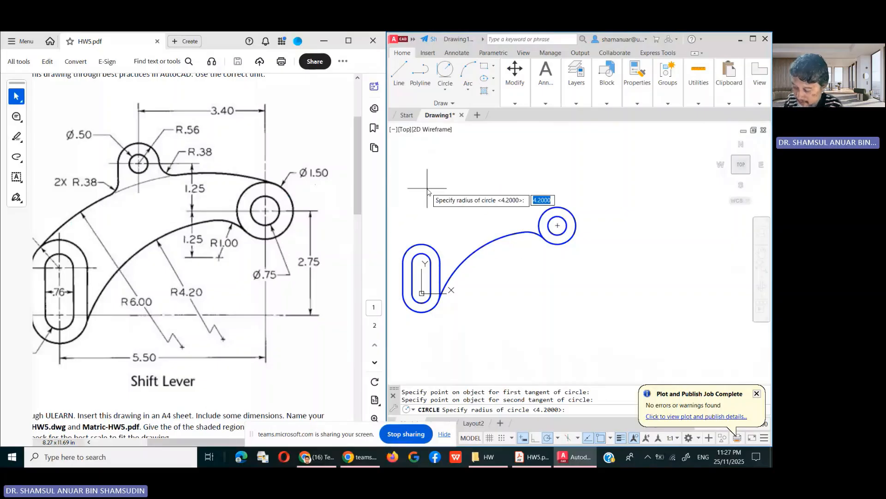
pyautogui.write('6')
pyautogui.press('Return')
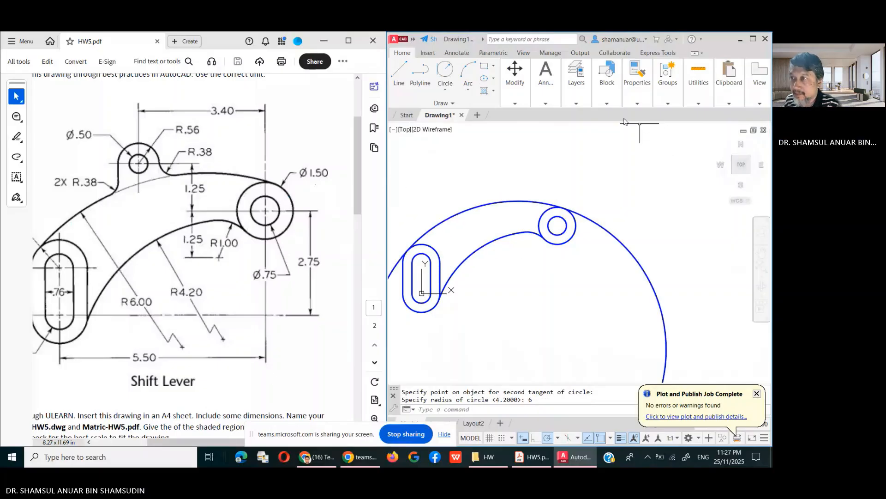
# - Trim the lower portion of the radius 6 circle, leaving the upper edge arc between the slotted end and the boss
pyautogui.click(515, 74)
pyautogui.click(588, 116)
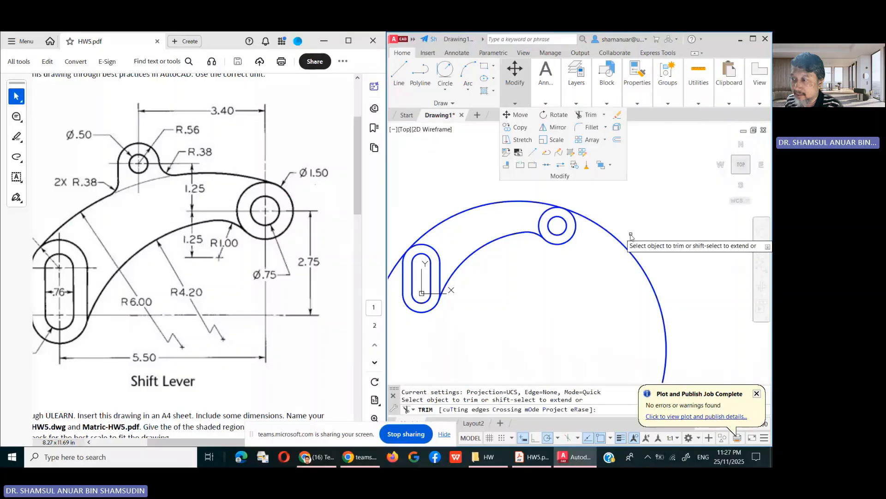
pyautogui.click(613, 239)
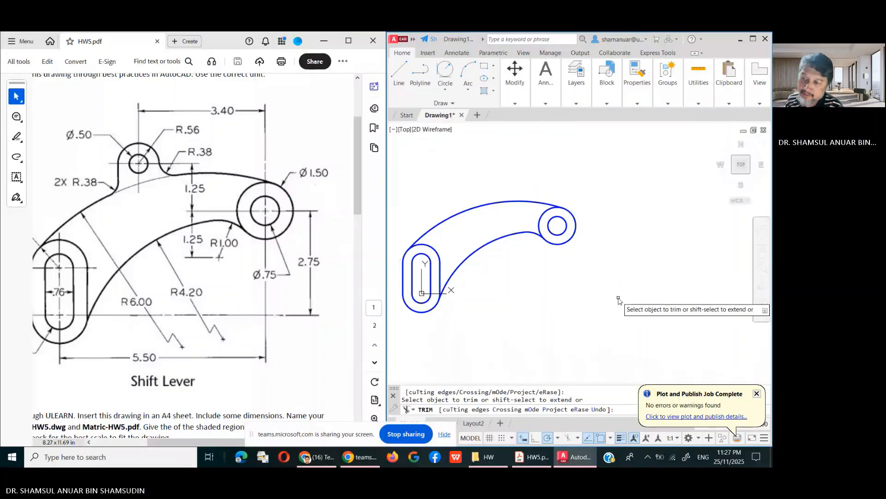
pyautogui.press('Return')
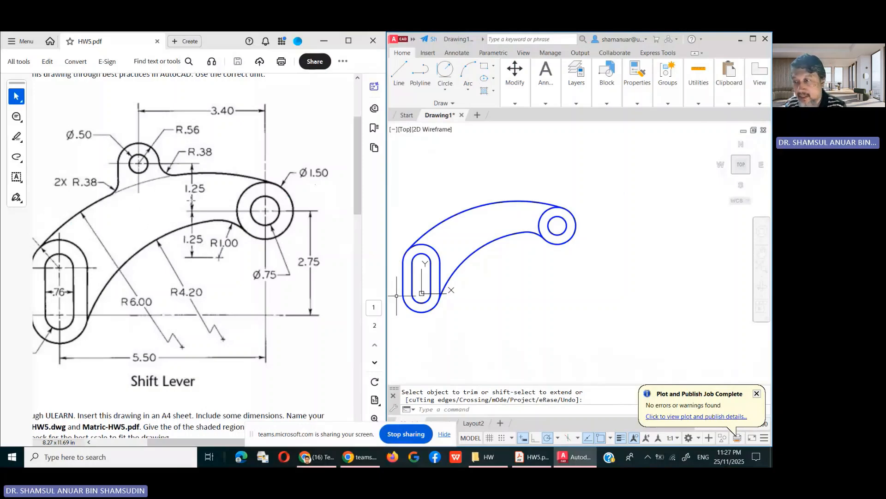
# - Draw a circle of radius .5625 centred on the right-end boss
pyautogui.click(446, 88)
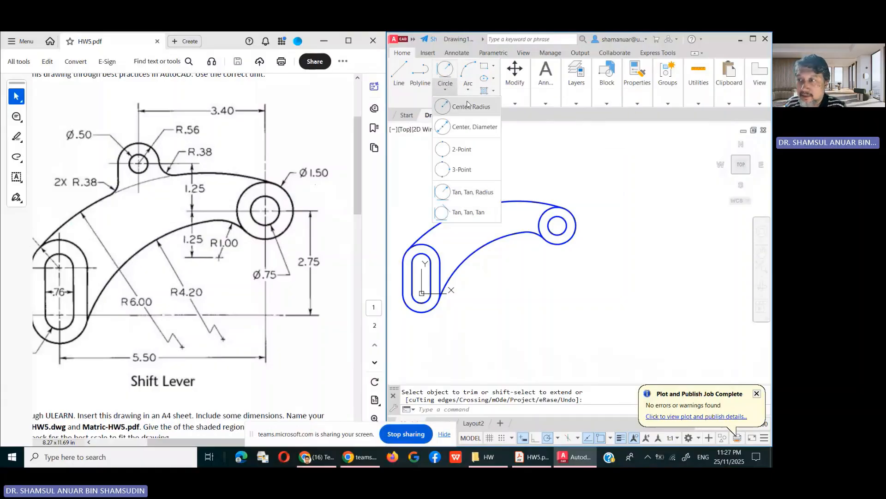
pyautogui.click(468, 105)
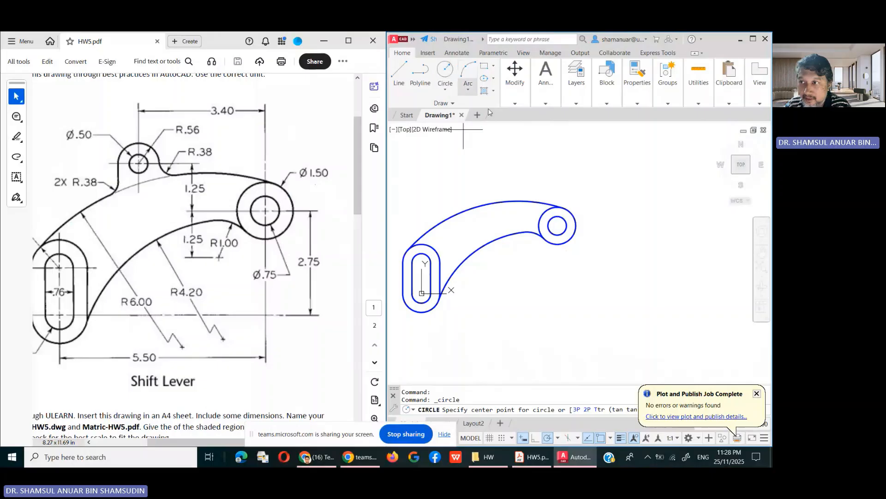
pyautogui.click(561, 234)
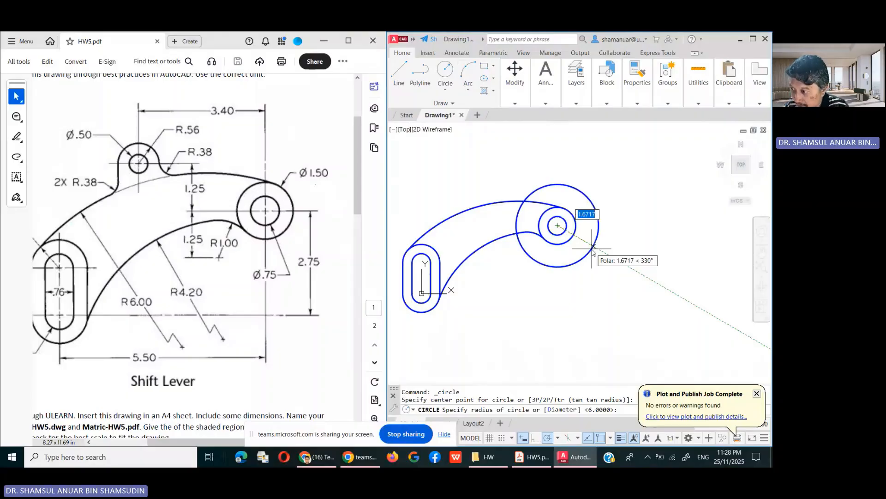
pyautogui.write('.')
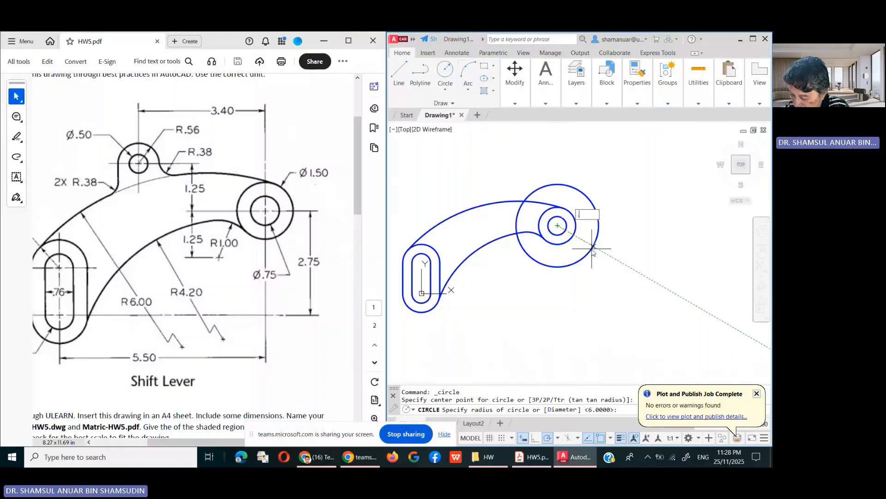
pyautogui.write('5625')
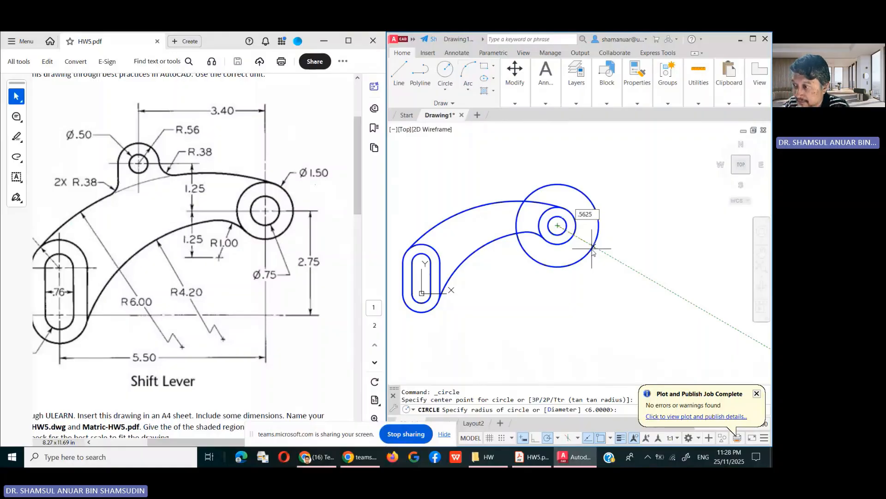
pyautogui.press('Return')
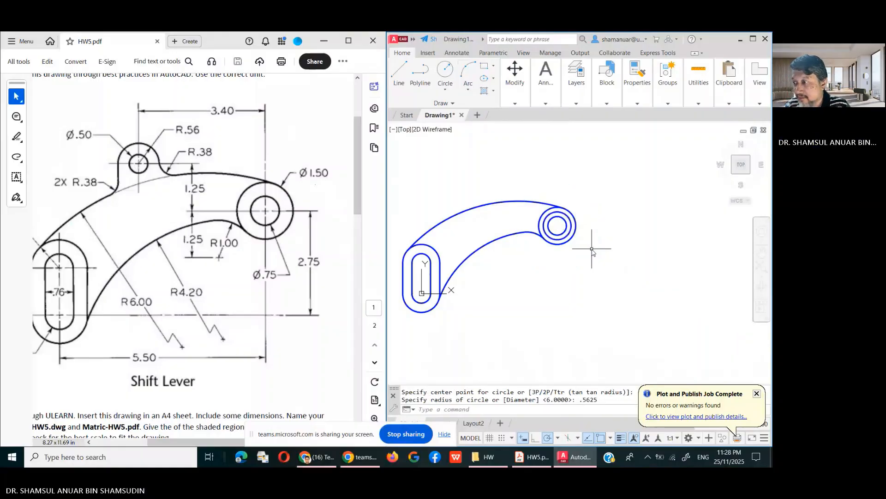
# - Check the .5625 radius circle's properties and move it from the boss centre by a relative displacement of -3.4, 1.25
pyautogui.click(571, 226)
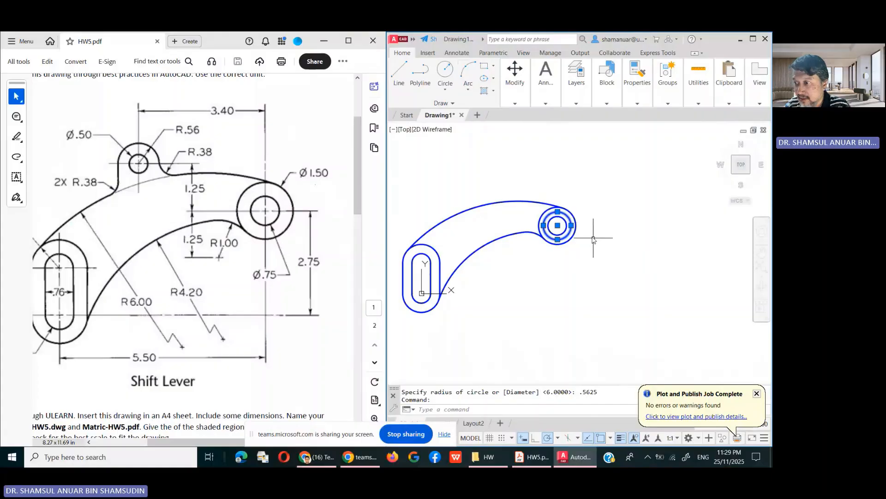
pyautogui.rightClick(568, 217)
pyautogui.click(626, 428)
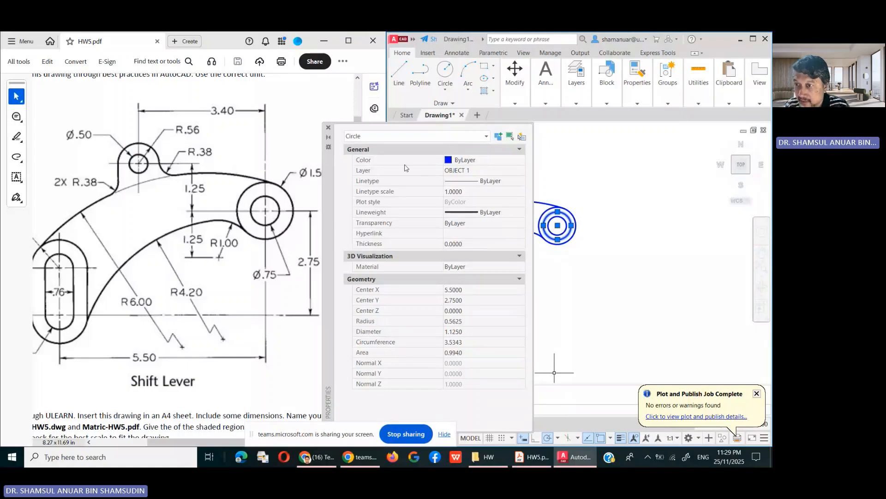
pyautogui.click(329, 128)
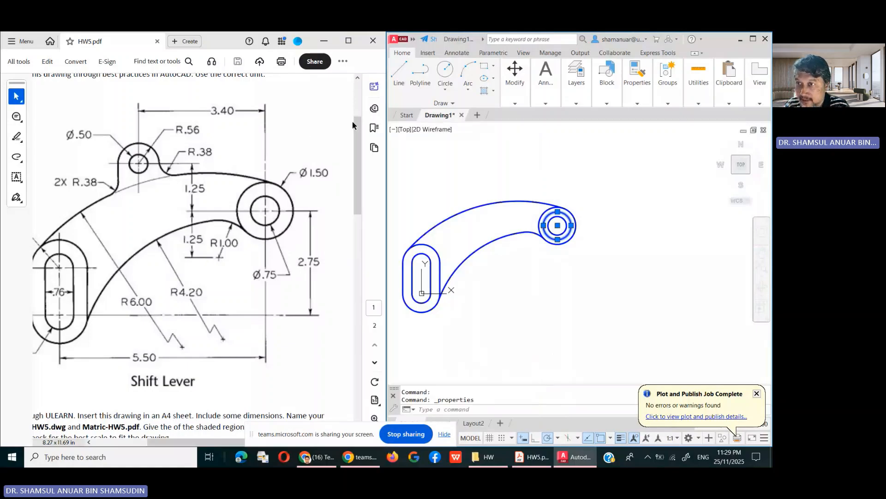
pyautogui.moveTo(515, 74)
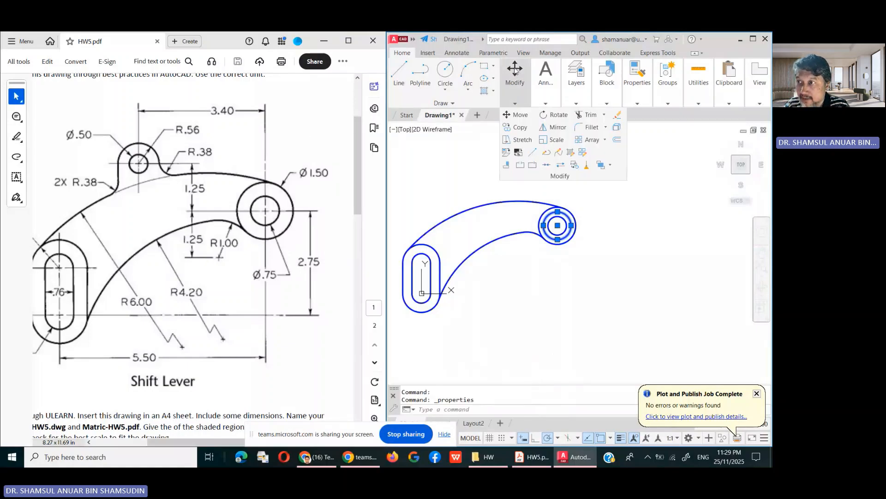
pyautogui.click(521, 115)
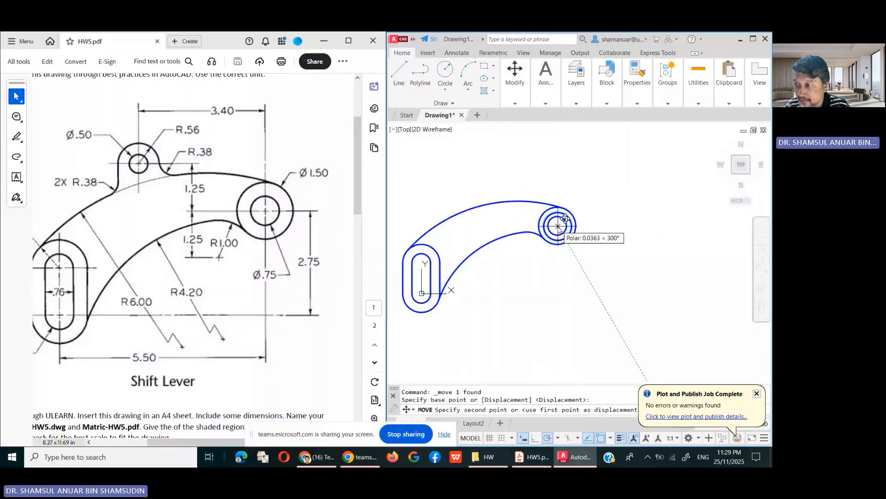
pyautogui.click(558, 226)
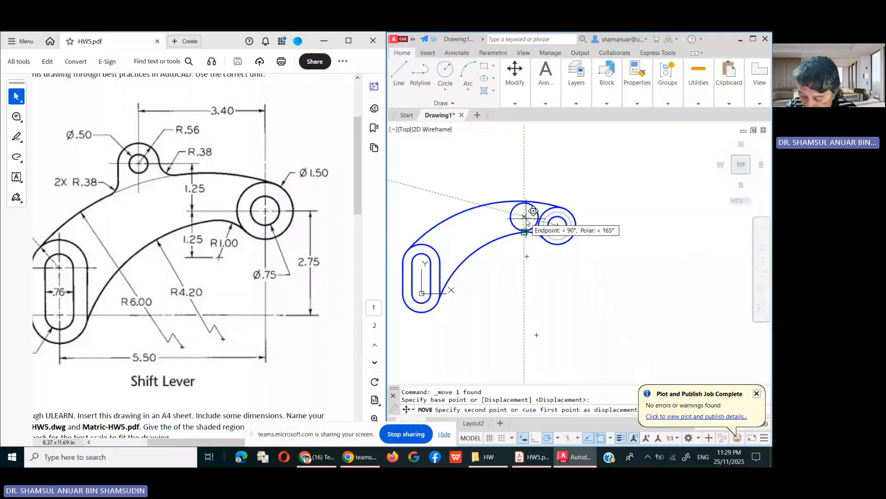
pyautogui.write('-')
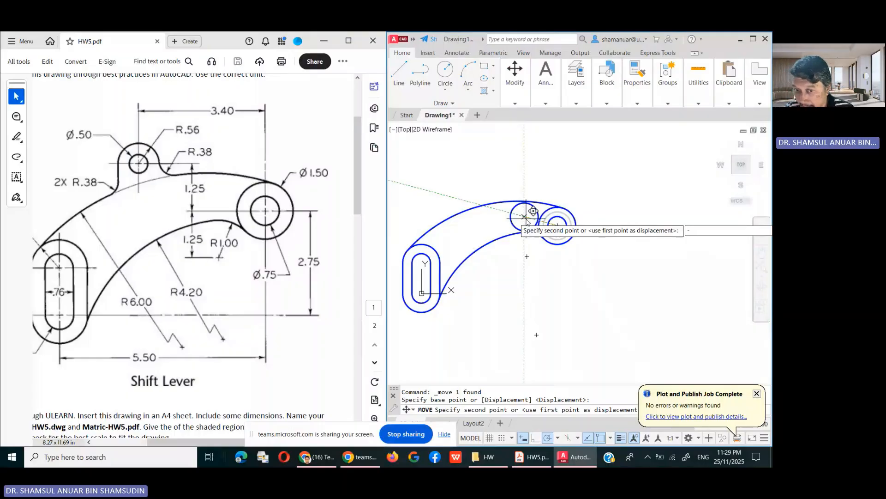
pyautogui.write('3.4')
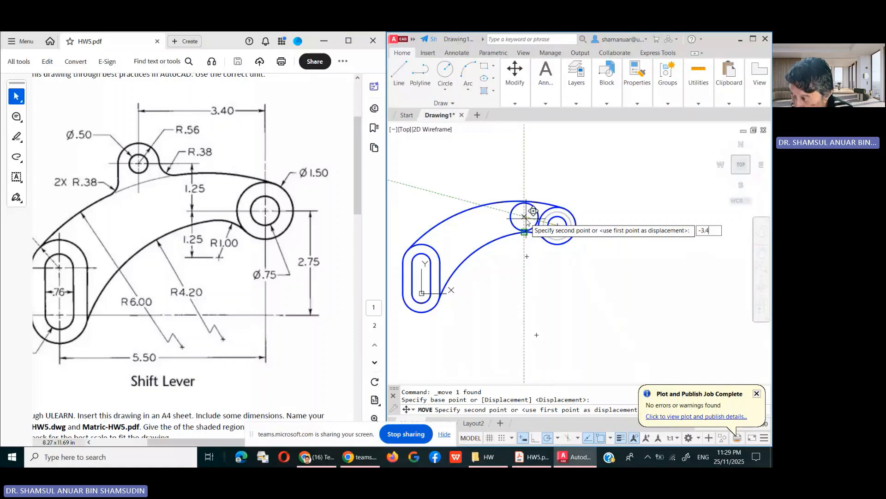
pyautogui.press('BackSpace')
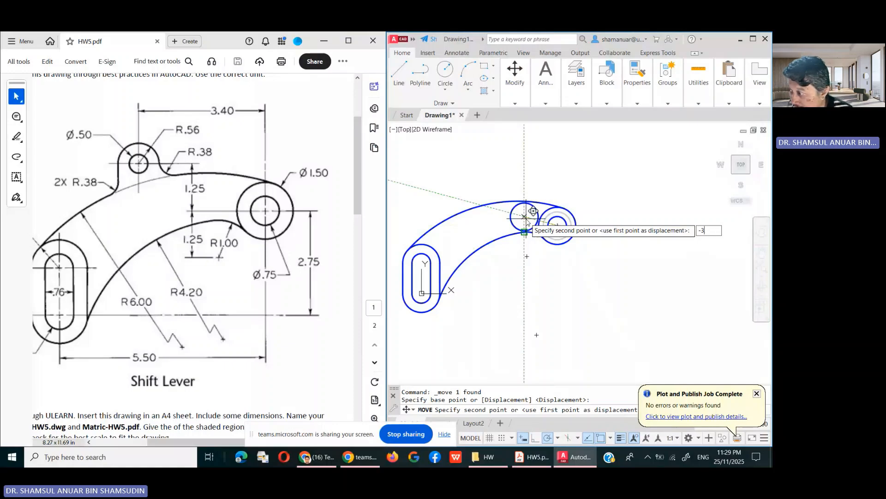
pyautogui.press('BackSpace')
pyautogui.press('BackSpace')
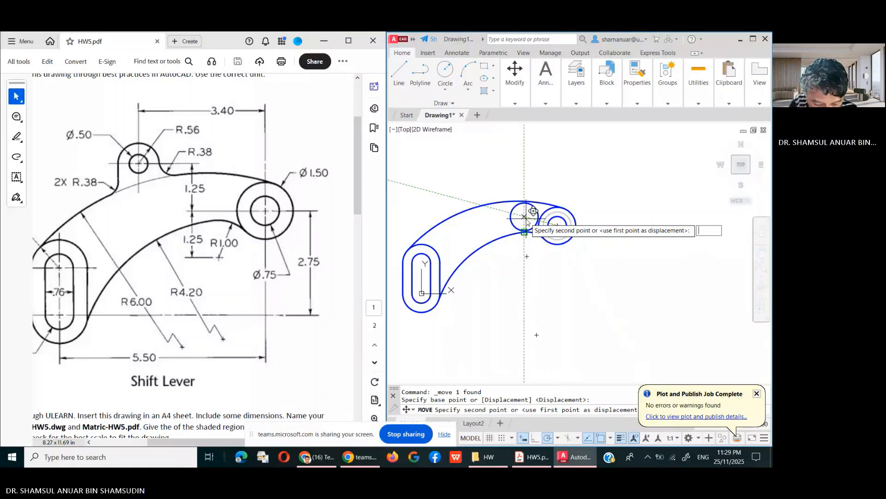
pyautogui.write('@')
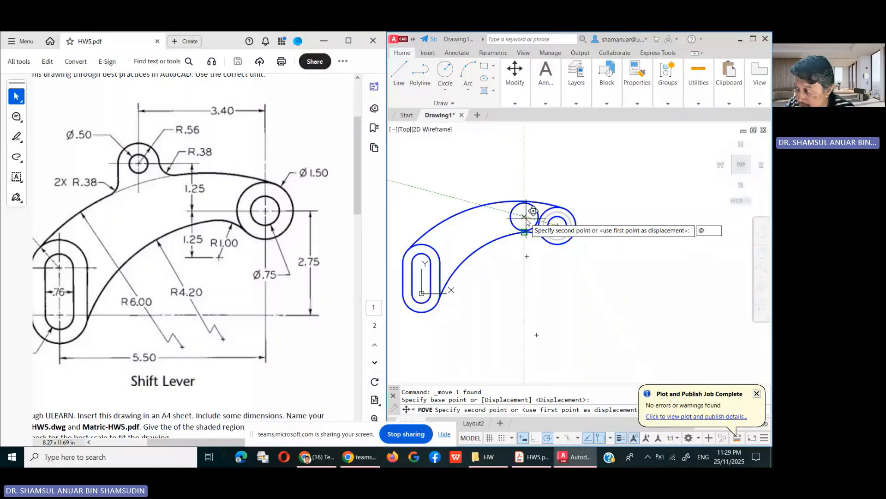
pyautogui.write('-3.4')
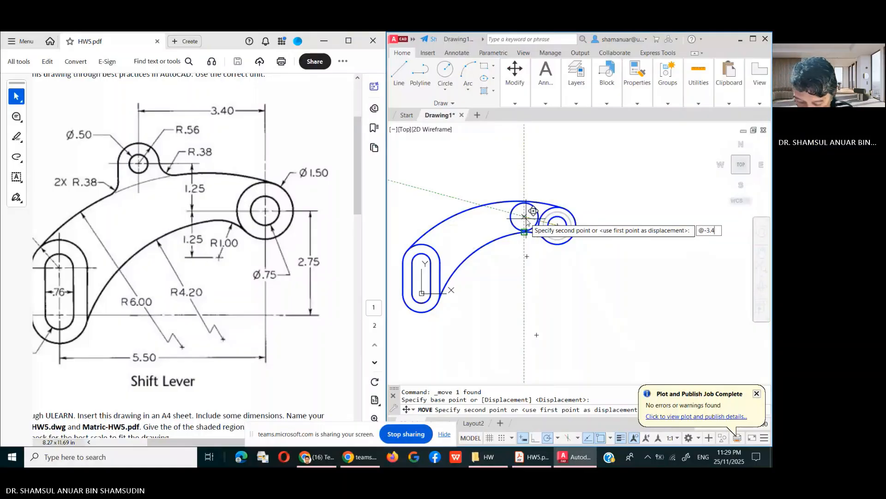
pyautogui.write(',')
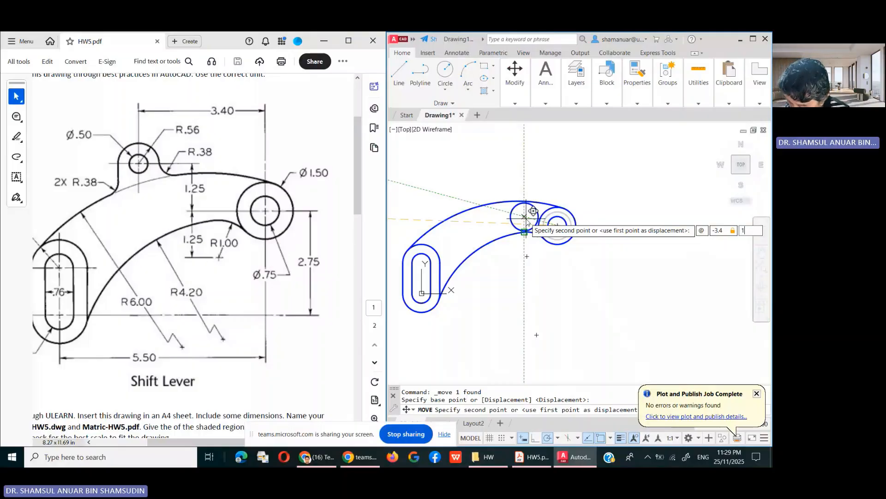
pyautogui.write('1.25')
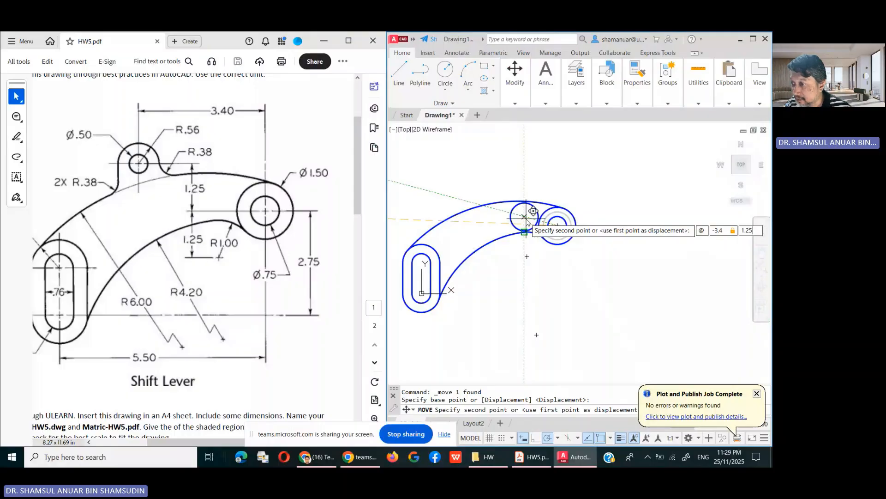
pyautogui.press('Return')
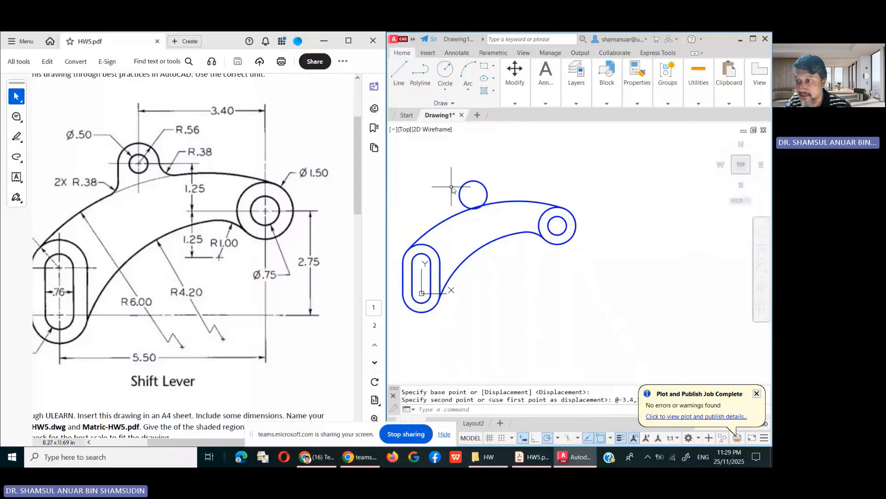
# - Draw a .5 diameter hole concentric with the upper lug's outer circle
pyautogui.scroll(2, 470, 206)
pyautogui.scroll(2, 470, 207)
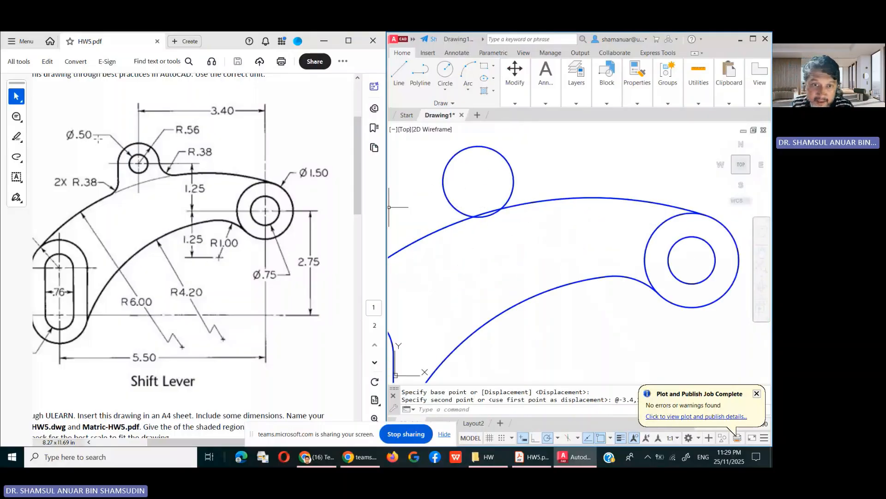
pyautogui.click(445, 72)
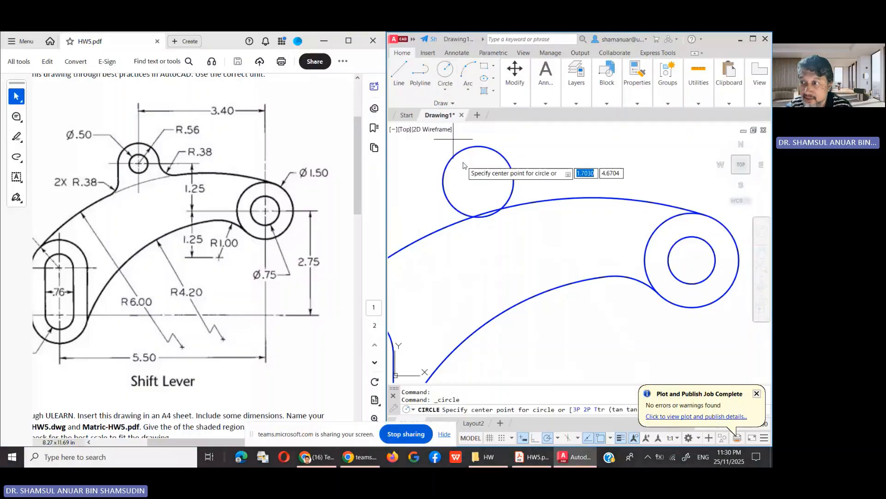
pyautogui.click(478, 182)
pyautogui.rightClick(487, 168)
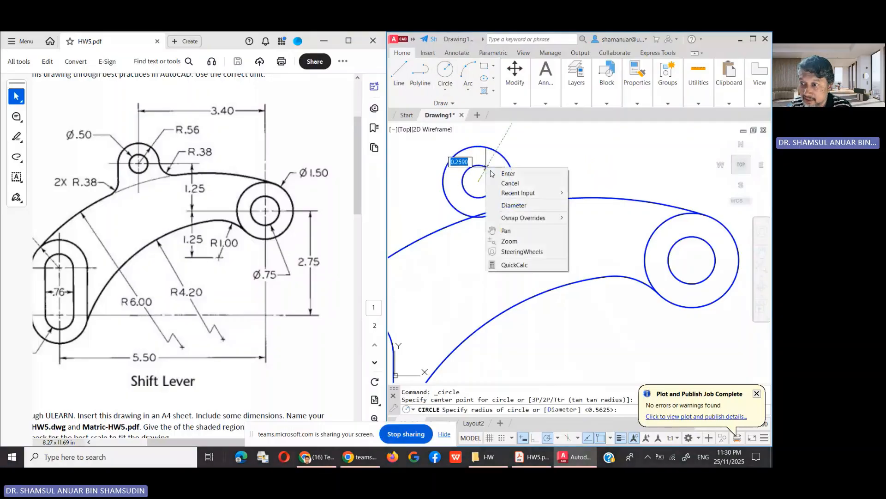
pyautogui.moveTo(505, 196)
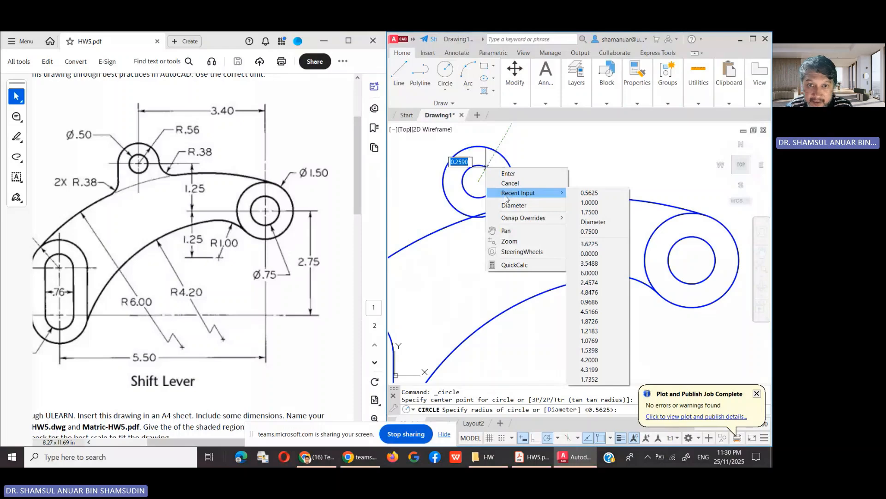
pyautogui.click(513, 205)
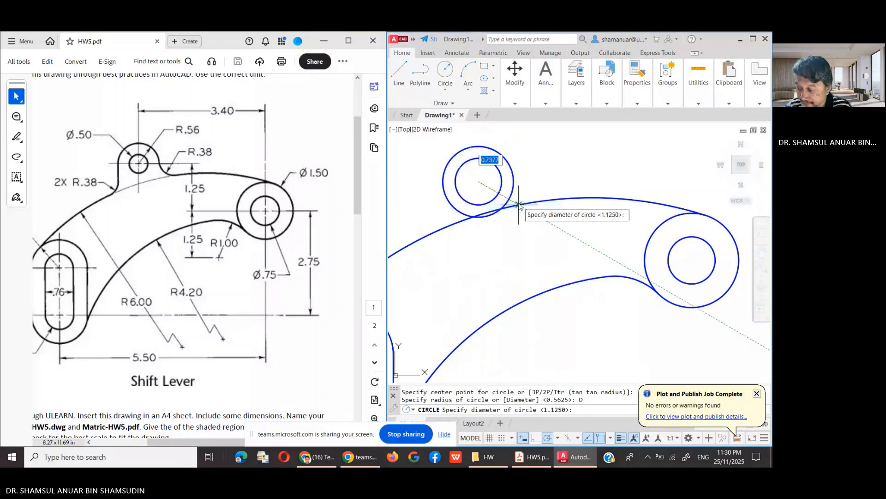
pyautogui.write('.5')
pyautogui.press('Return')
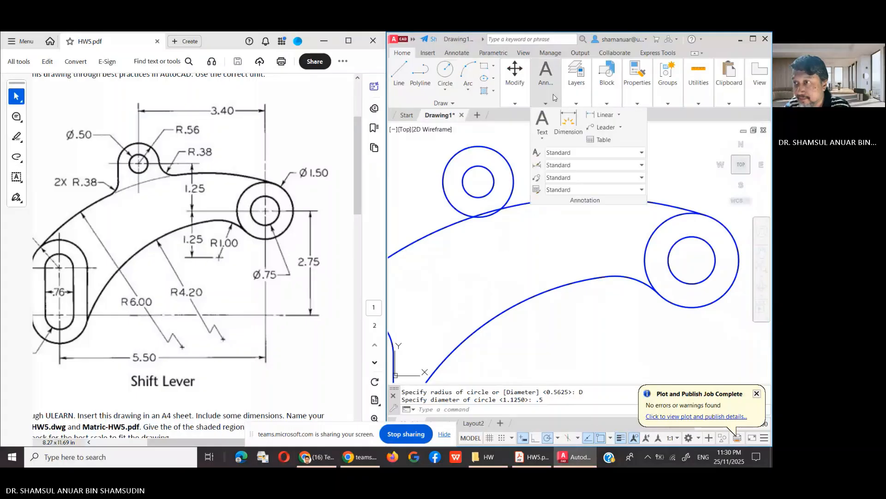
# - Trim away the overlapping segments of the lug's outer circle and the lever's upper edge arc where they cross
pyautogui.moveTo(527, 99)
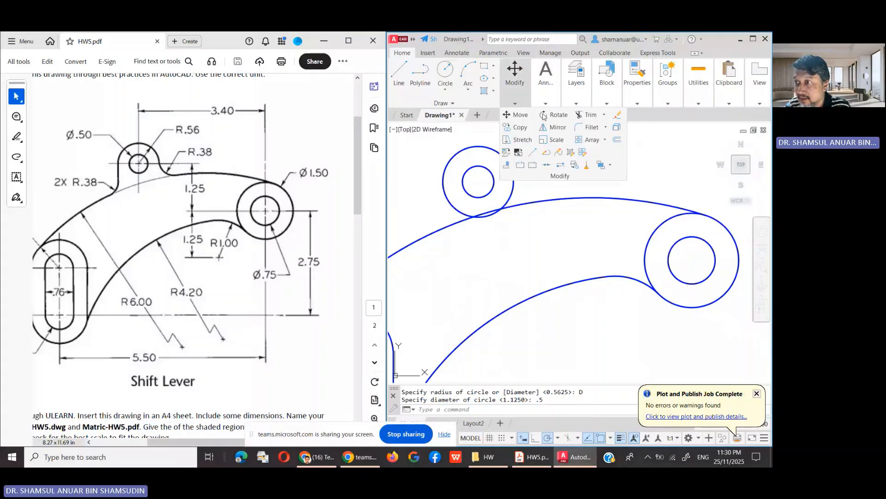
pyautogui.click(589, 114)
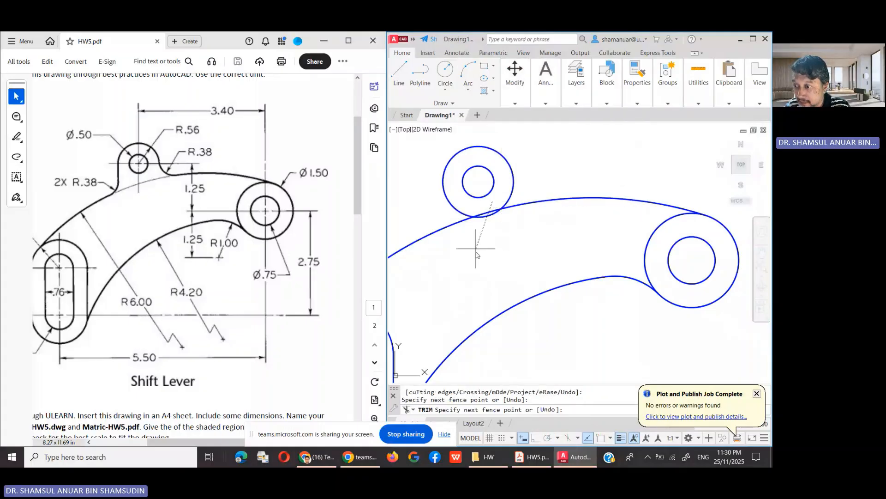
pyautogui.click(492, 208)
pyautogui.click(501, 265)
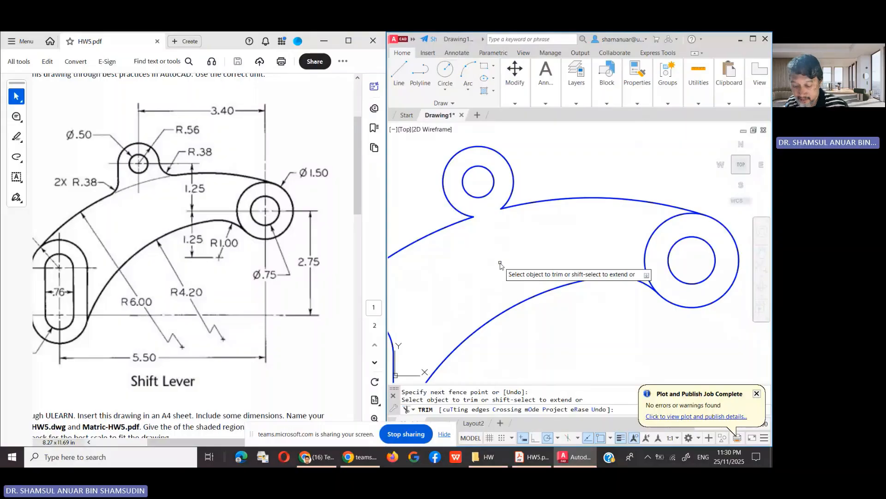
pyautogui.press('Return')
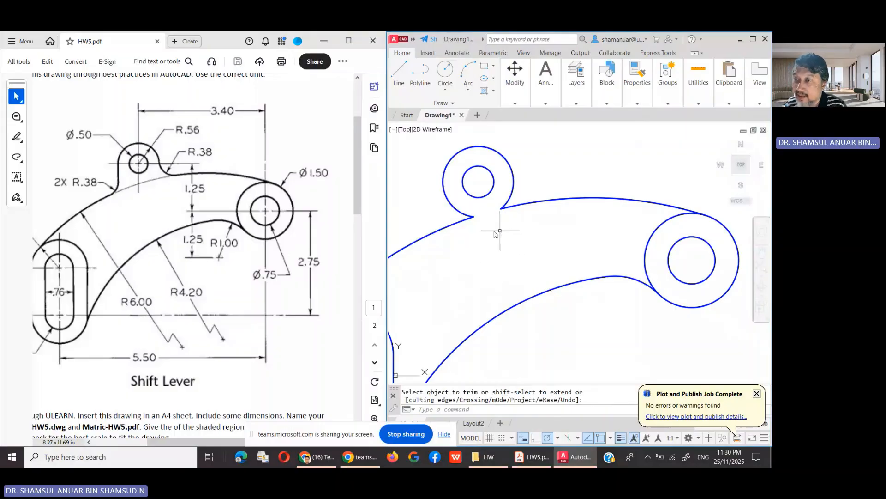
# - Draw a vertical line about 0.6 long downward from the left quadrant of the lug's outer circle towards the upper edge arc
pyautogui.click(398, 73)
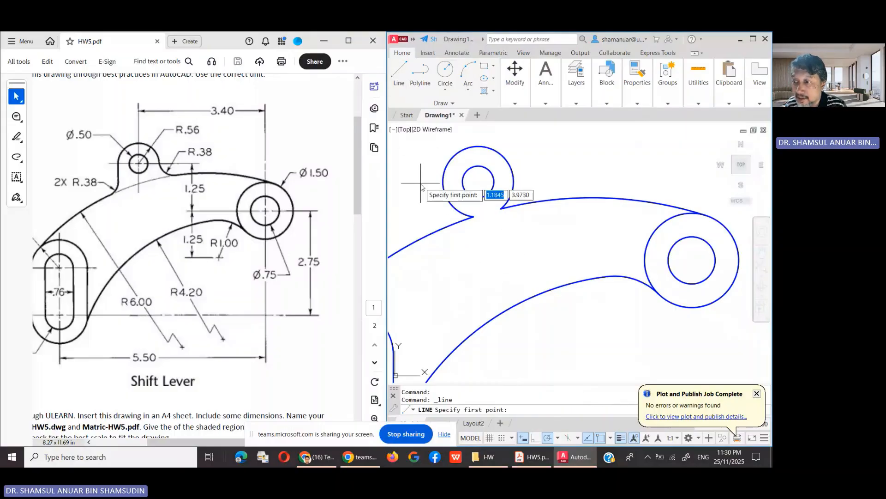
pyautogui.click(443, 182)
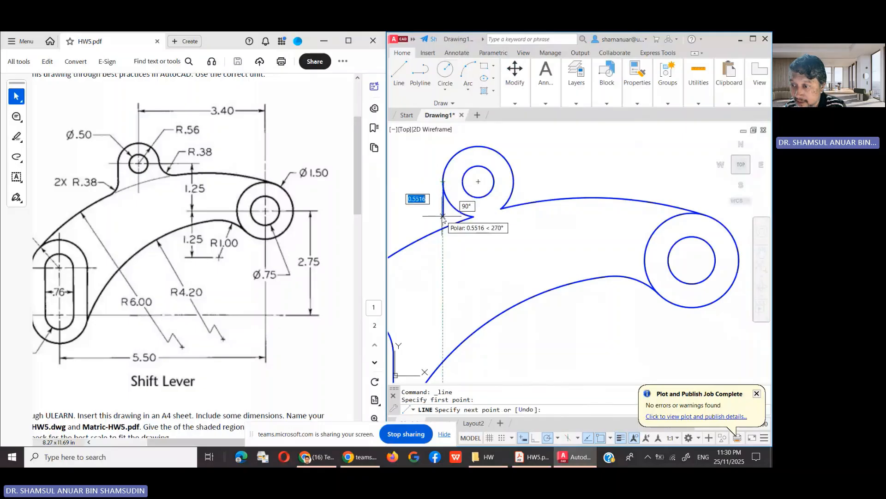
pyautogui.click(443, 220)
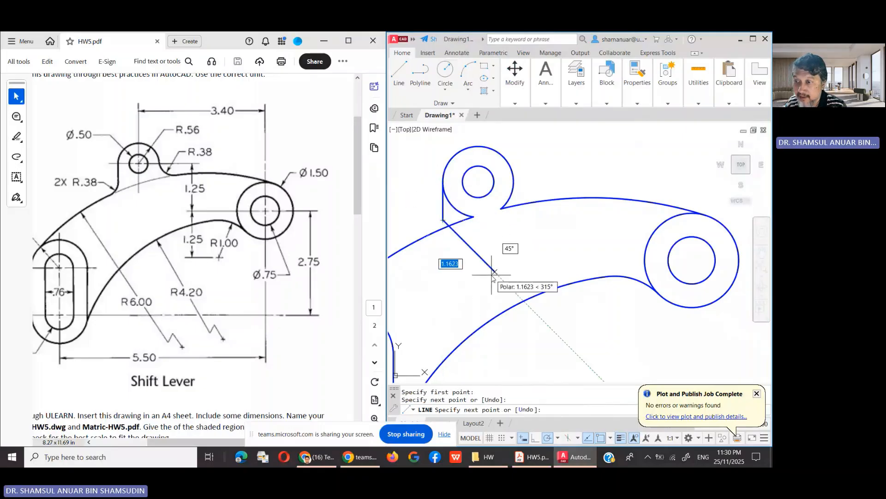
pyautogui.press('Return')
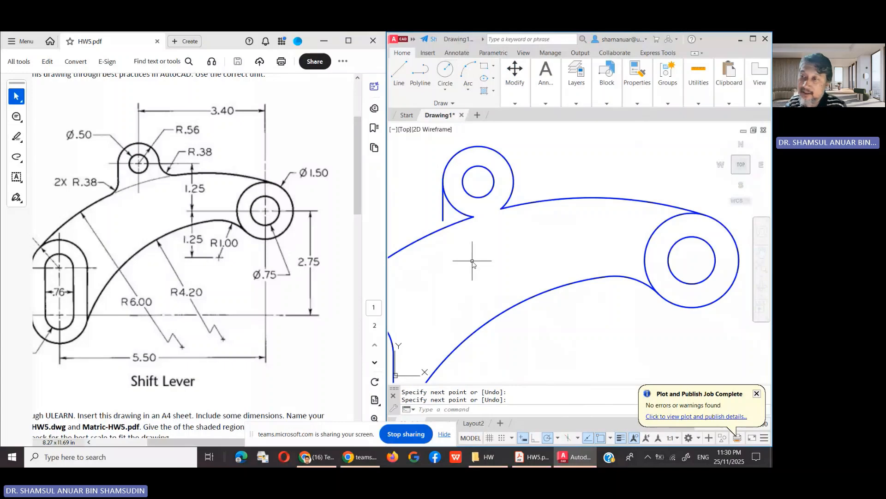
# - Fillet the junction between the upper lug's outer circle and the upper edge arc on the boss side with a .375 radius
pyautogui.click(512, 88)
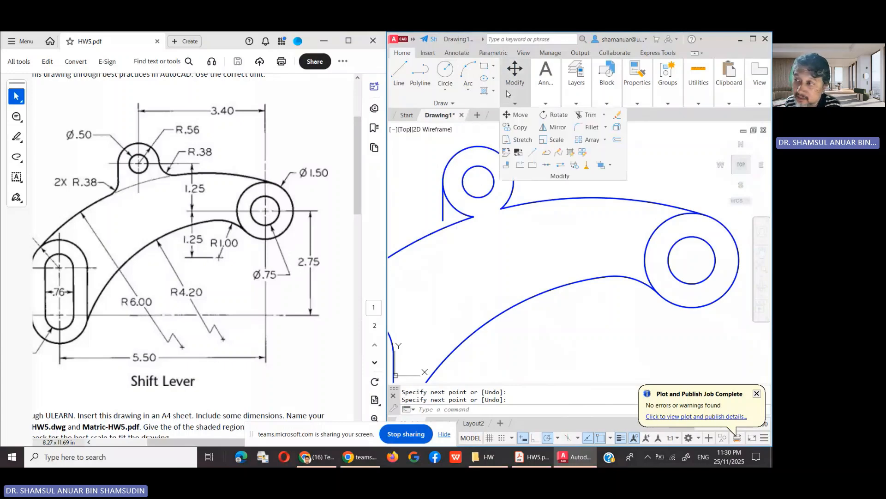
pyautogui.click(594, 127)
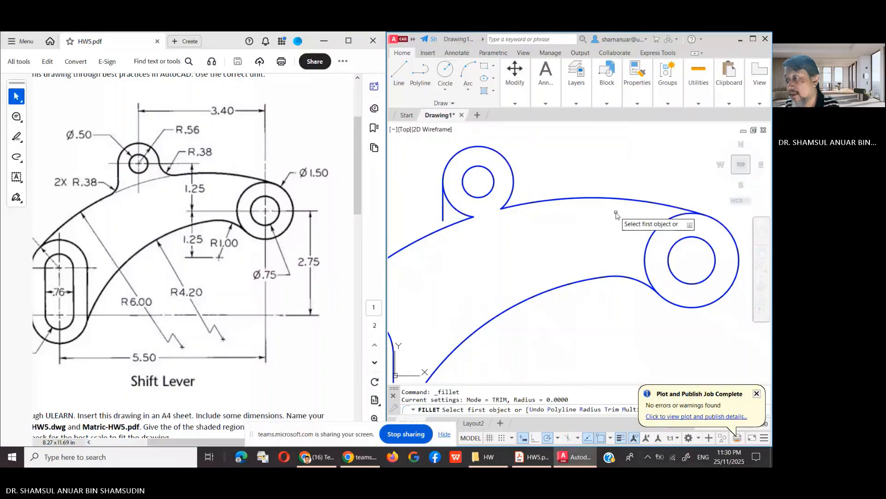
pyautogui.rightClick(581, 171)
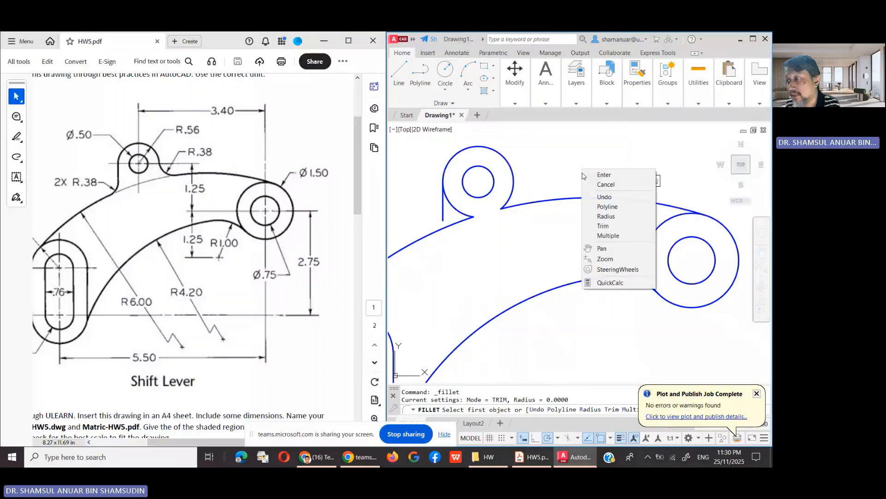
pyautogui.click(630, 218)
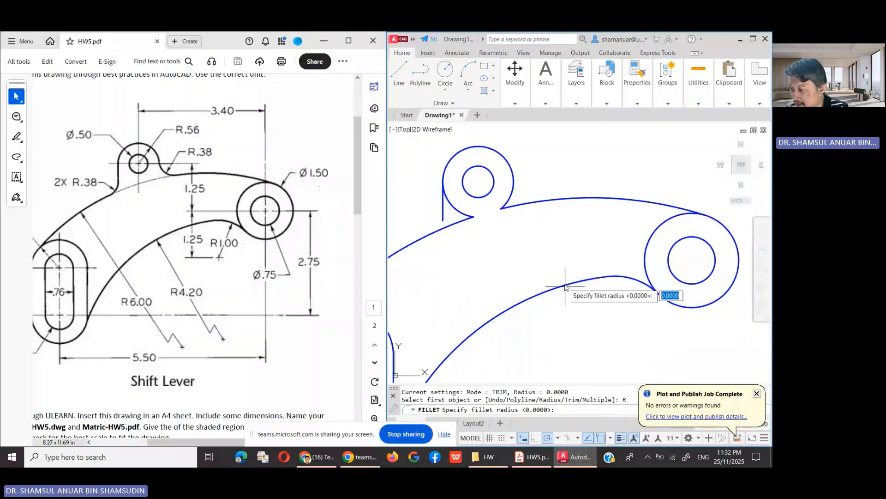
pyautogui.press('Return')
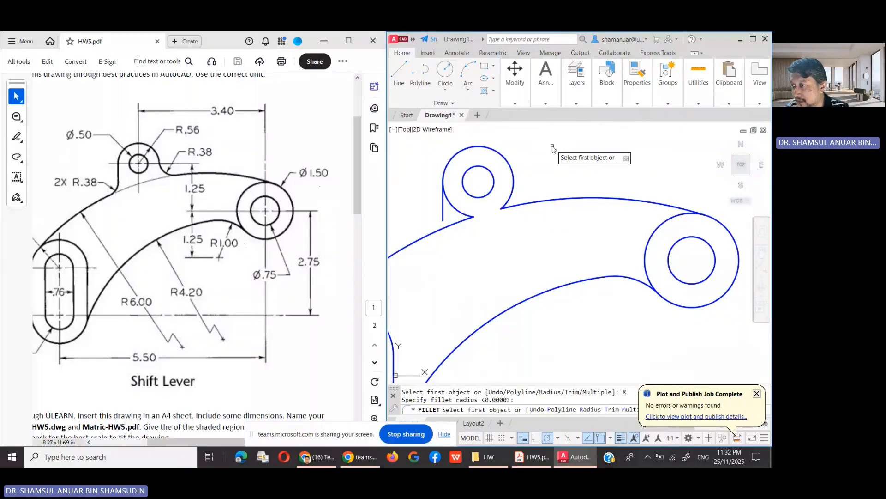
pyautogui.rightClick(553, 147)
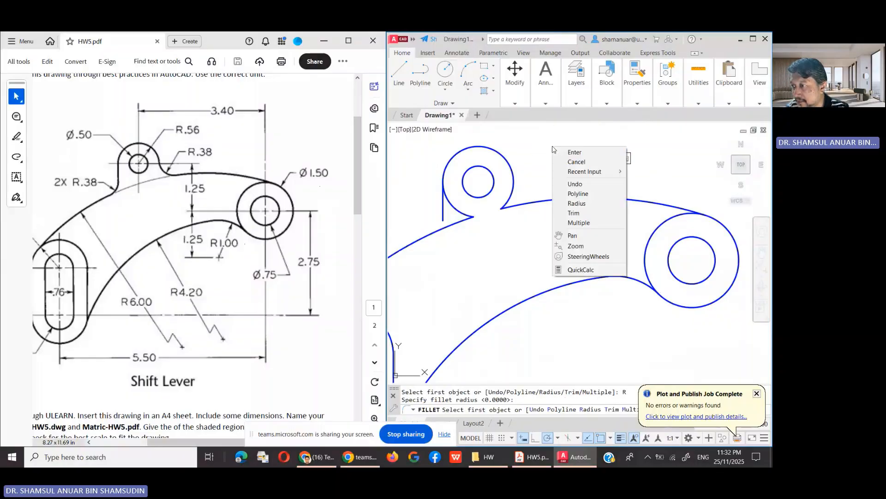
pyautogui.click(598, 206)
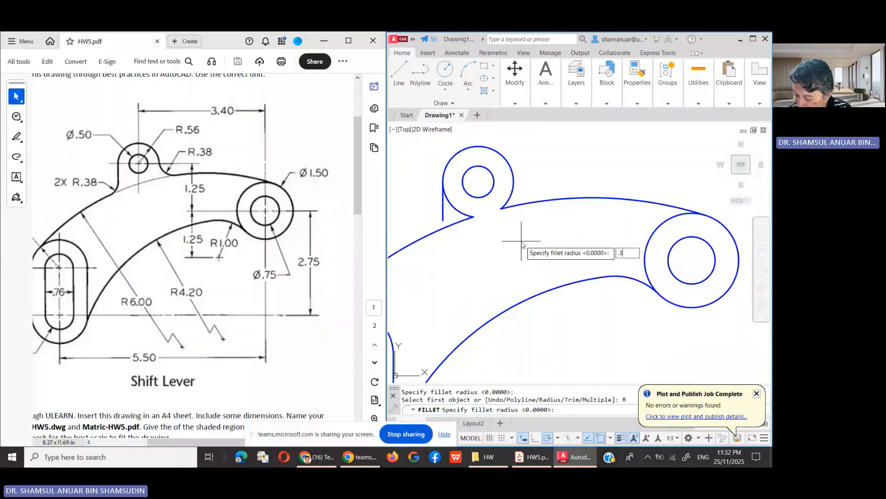
pyautogui.write('.375')
pyautogui.press('Return')
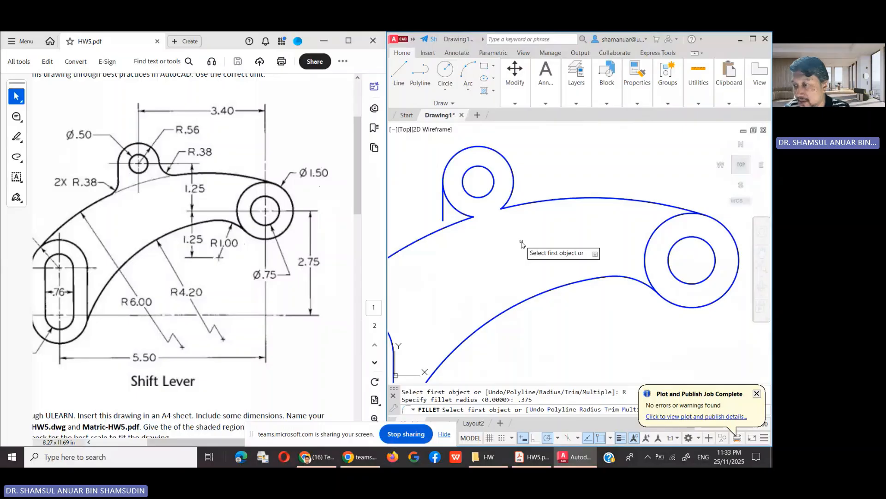
pyautogui.click(513, 182)
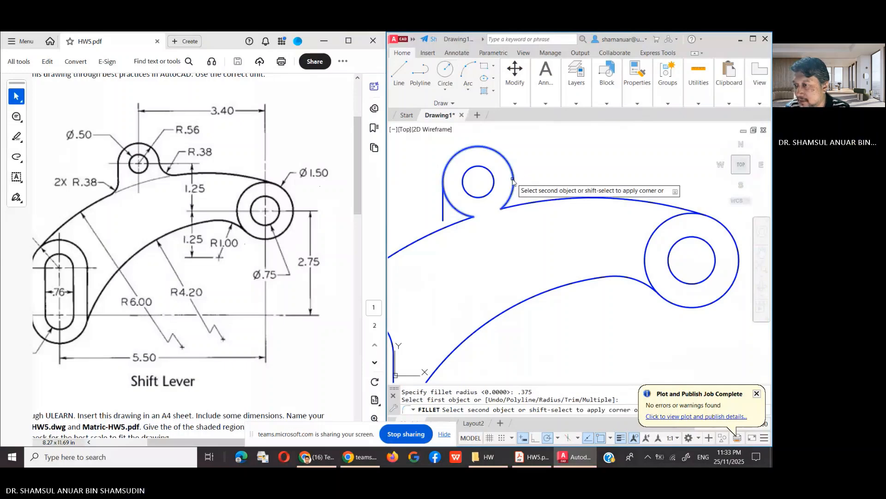
pyautogui.click(531, 205)
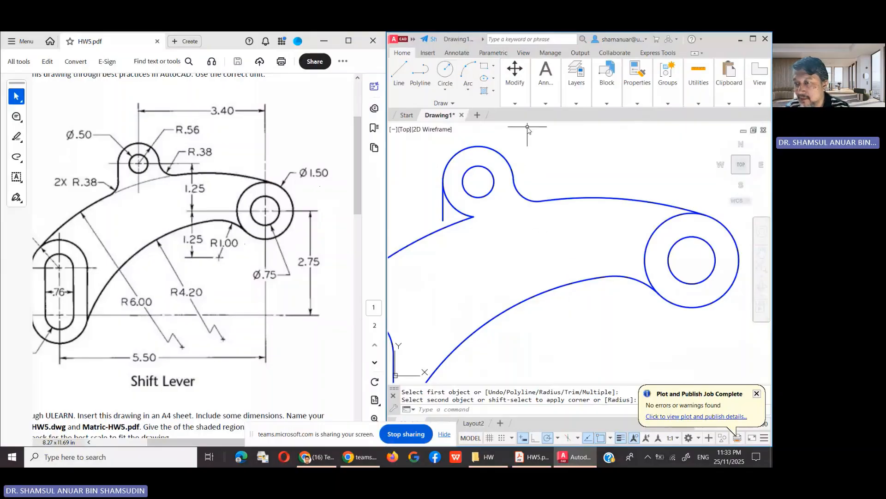
# - Fillet the lug's vertical side line into the upper edge arc on the slot side with the same .375 radius
pyautogui.press('Return')
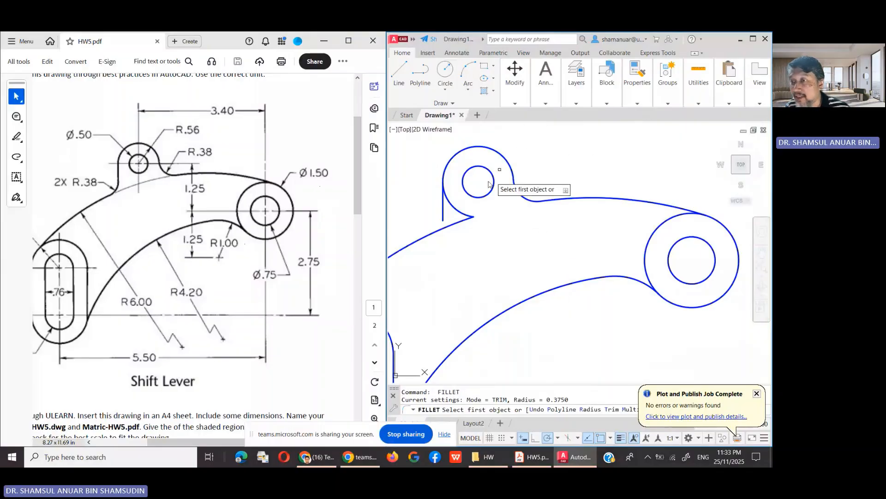
pyautogui.click(442, 209)
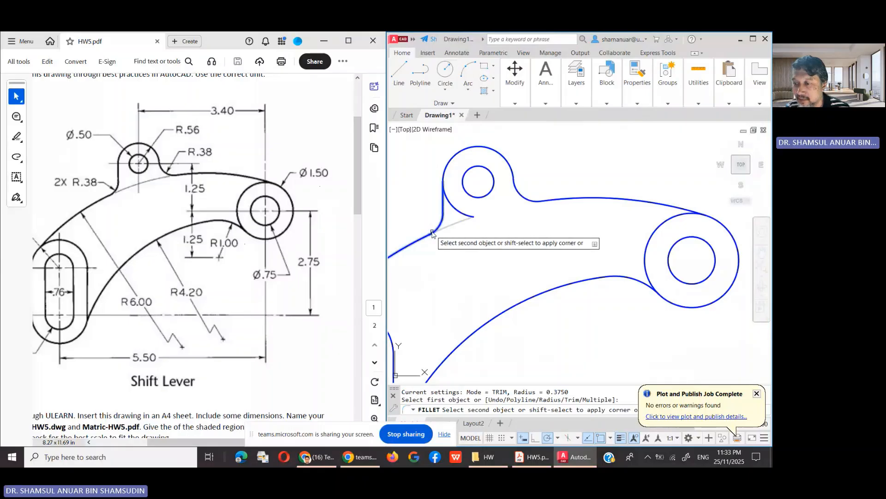
pyautogui.click(432, 234)
pyautogui.press('Return')
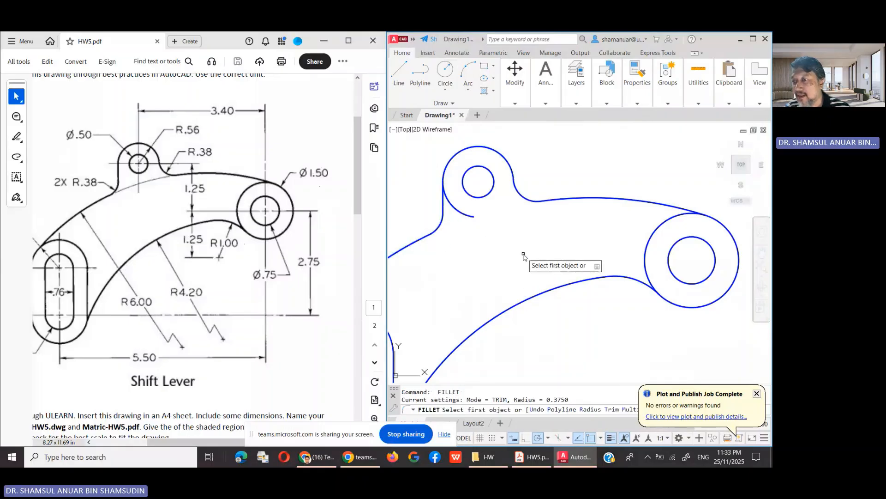
pyautogui.press('Escape')
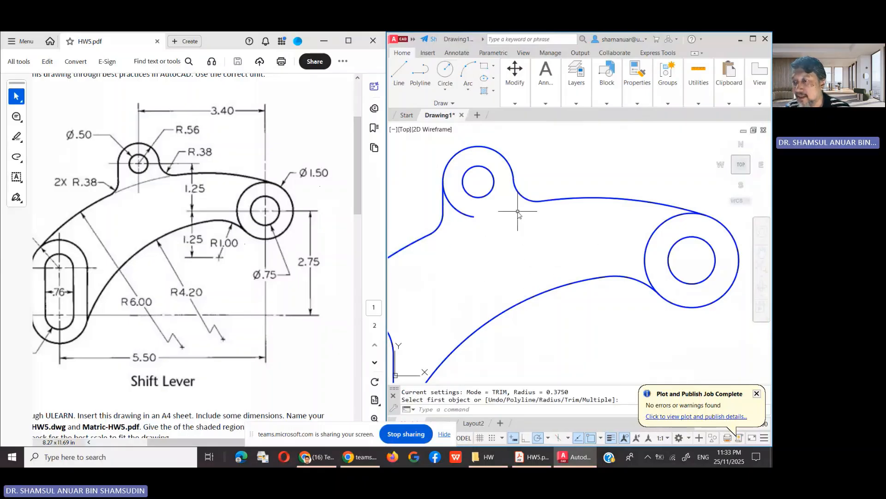
# - Trim away the leftover lower segment of the lug's outer circle inside the lever outline
pyautogui.click(525, 101)
pyautogui.click(586, 114)
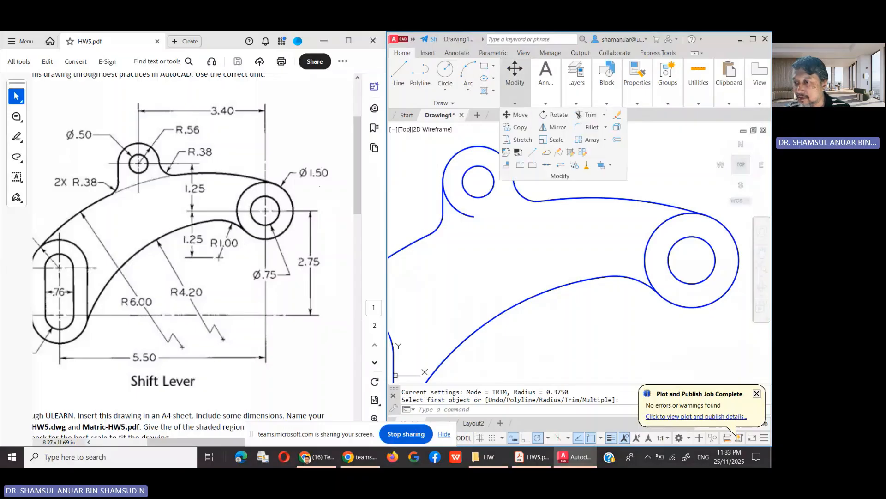
pyautogui.moveTo(462, 206); pyautogui.dragTo(441, 242)
pyautogui.press('Return')
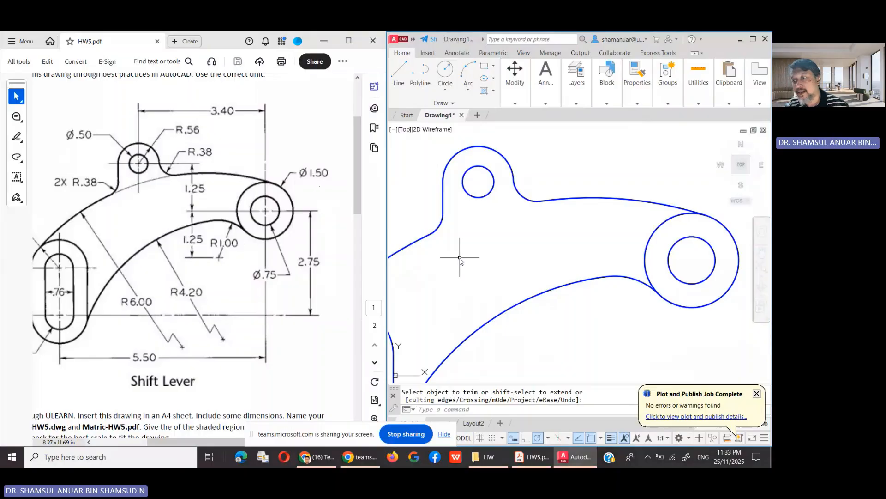
# - Make TEXT & DIMS the current layer
pyautogui.scroll(-4, 551, 257)
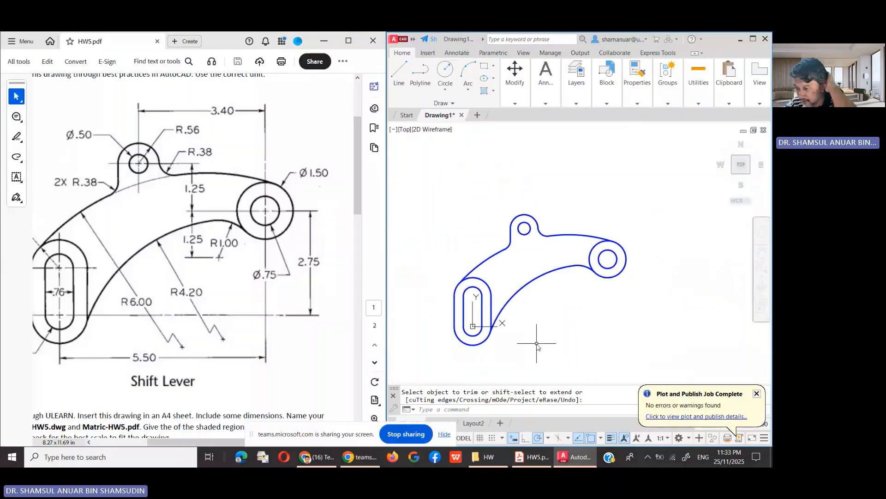
pyautogui.click(762, 265)
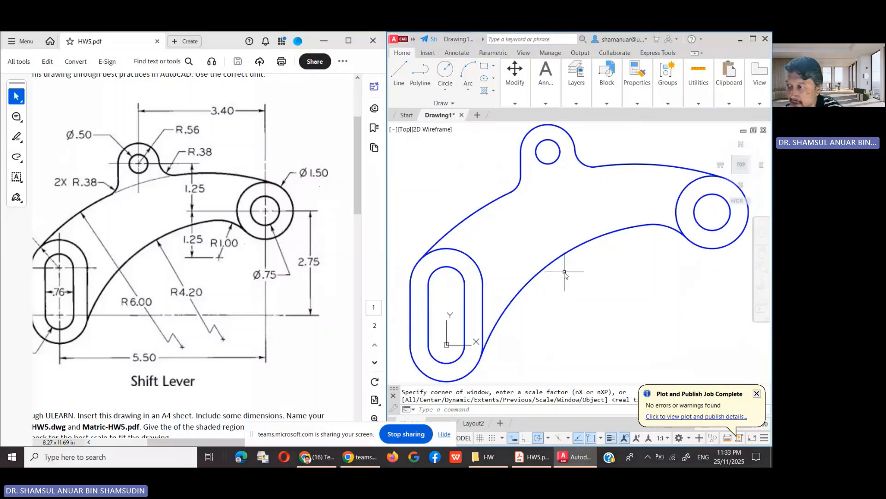
pyautogui.scroll(-2, 564, 272)
pyautogui.scroll(2, 564, 272)
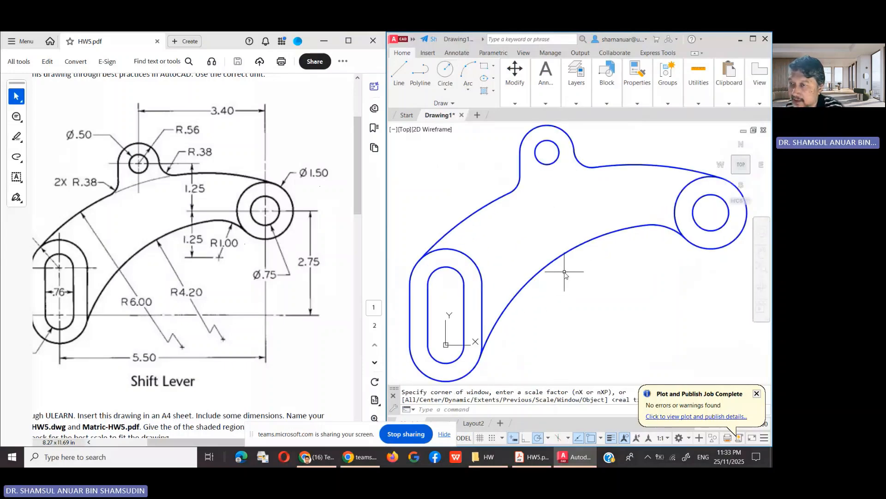
pyautogui.click(560, 99)
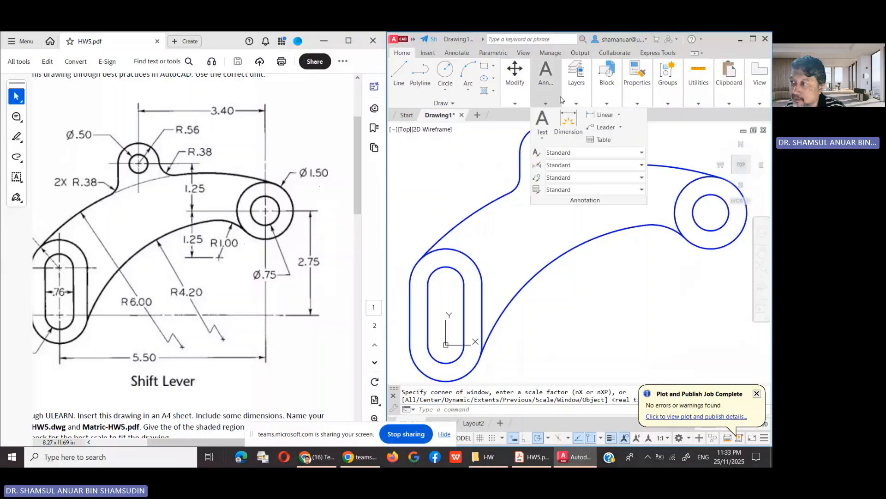
pyautogui.click(576, 95)
pyautogui.click(647, 117)
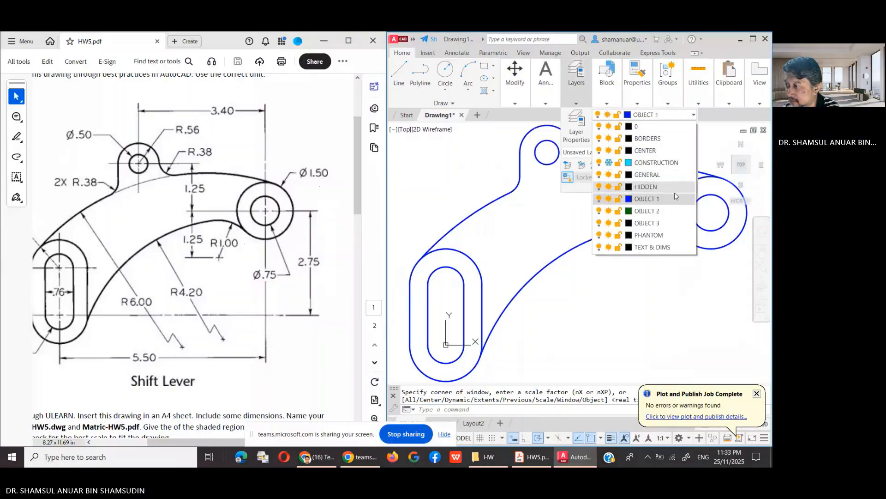
pyautogui.click(658, 248)
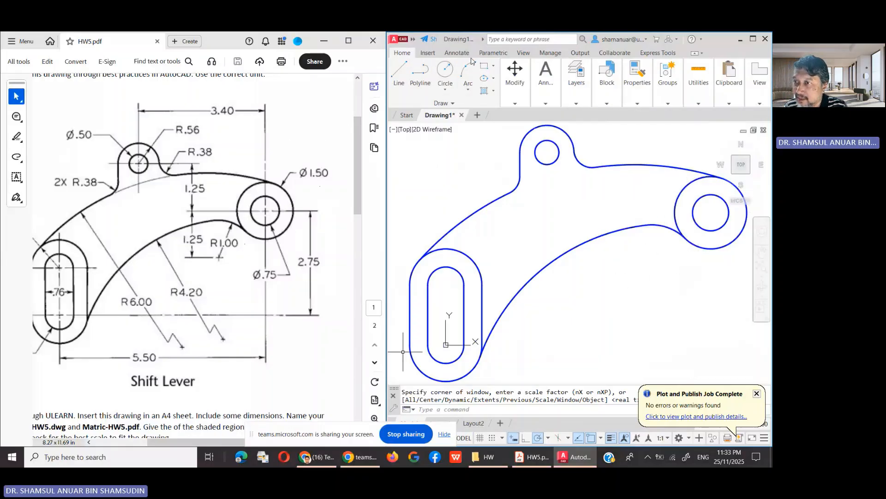
# - Add center marks to the upper lug hole, both end arcs of the slotted boss and the round boss at the lever's other end
pyautogui.click(457, 53)
pyautogui.click(584, 103)
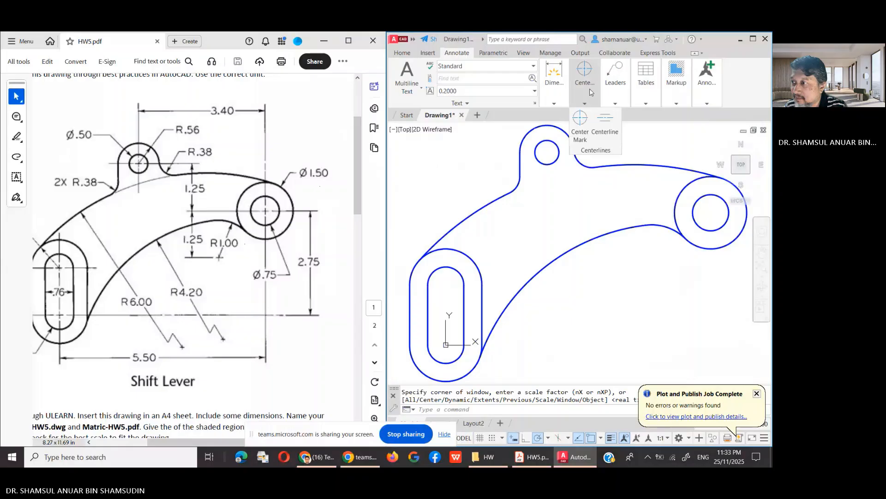
pyautogui.click(580, 121)
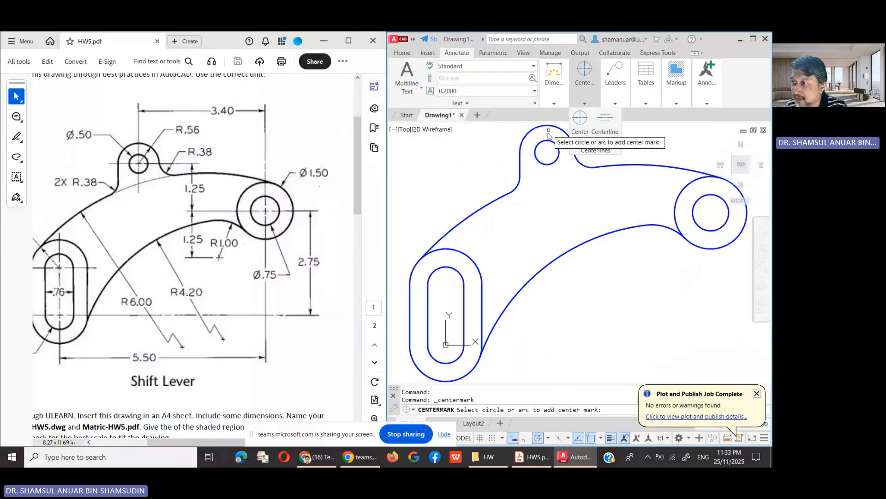
pyautogui.click(539, 143)
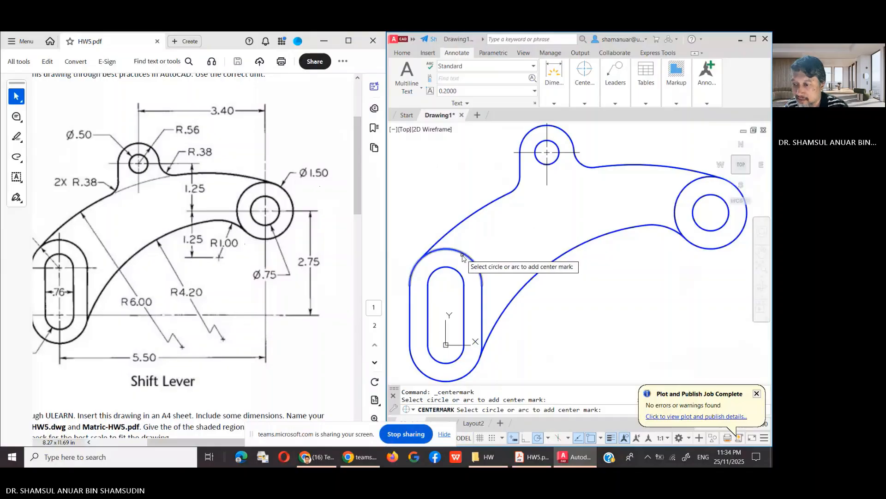
pyautogui.click(466, 253)
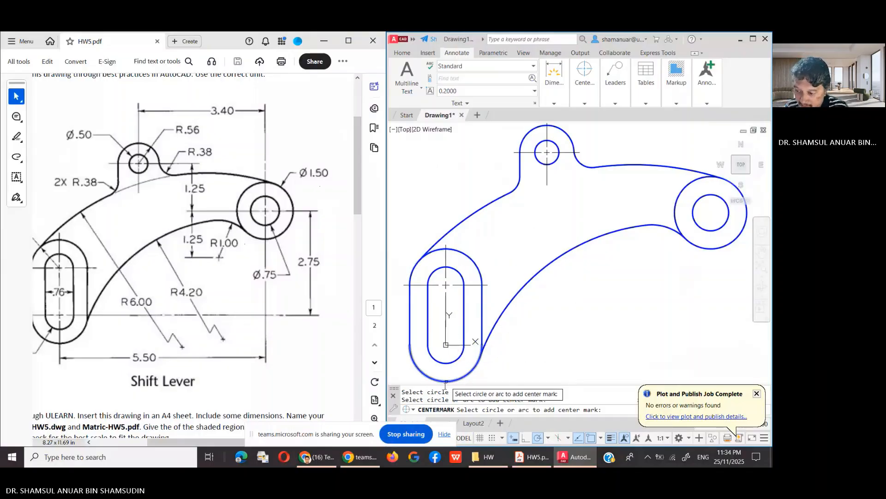
pyautogui.click(446, 381)
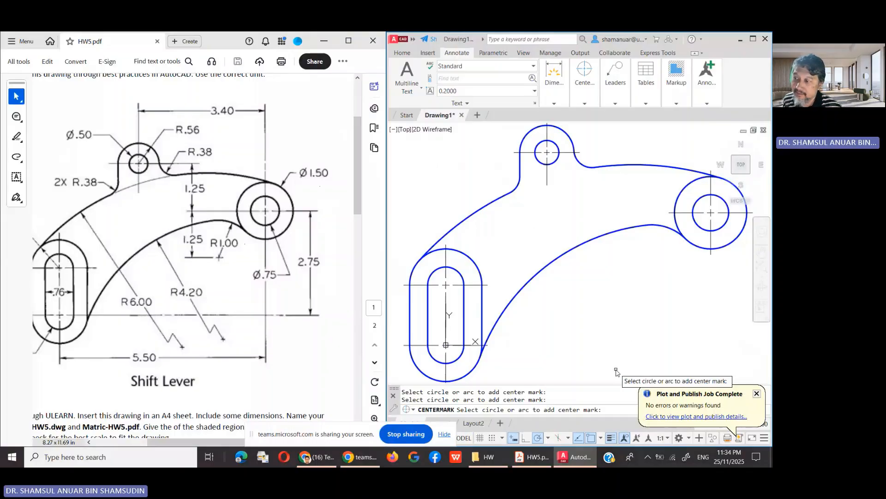
pyautogui.press('Return')
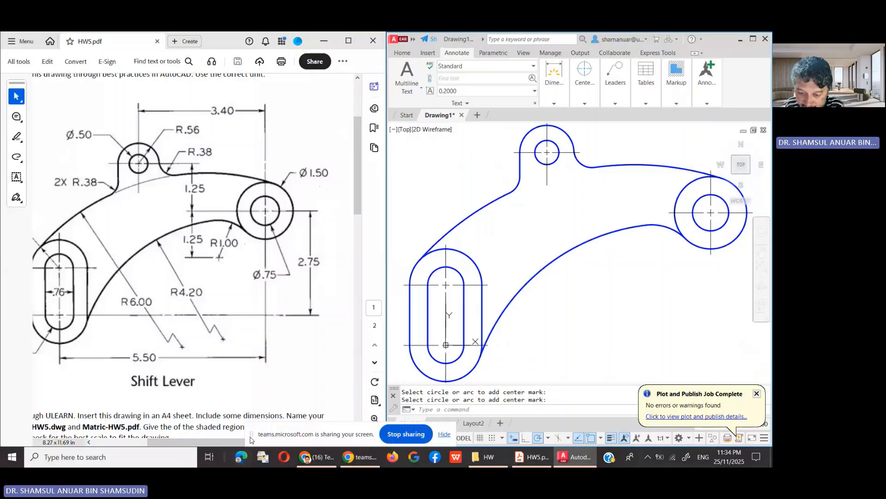
# - Make CENTER the current layer
pyautogui.moveTo(252, 438); pyautogui.dragTo(165, 413)
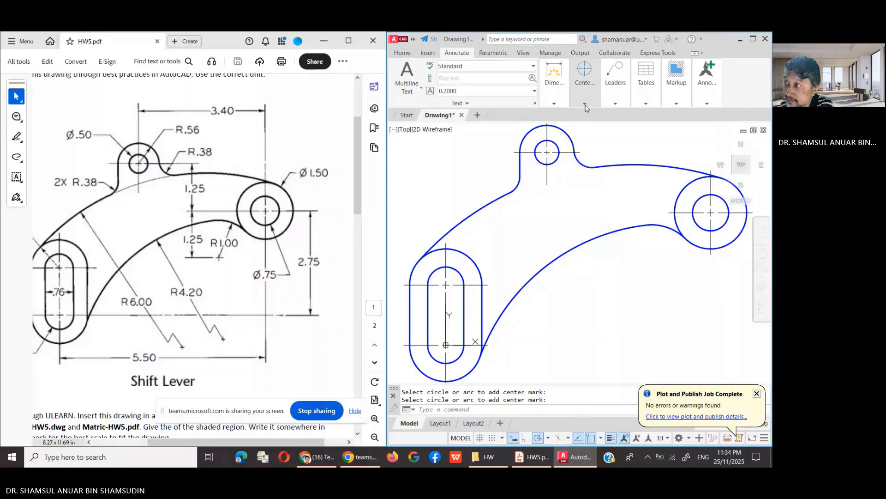
pyautogui.click(402, 53)
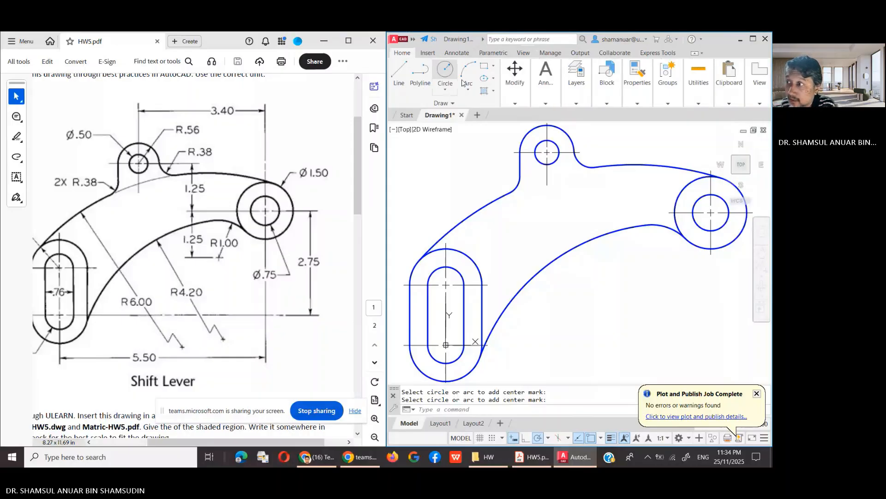
pyautogui.click(575, 84)
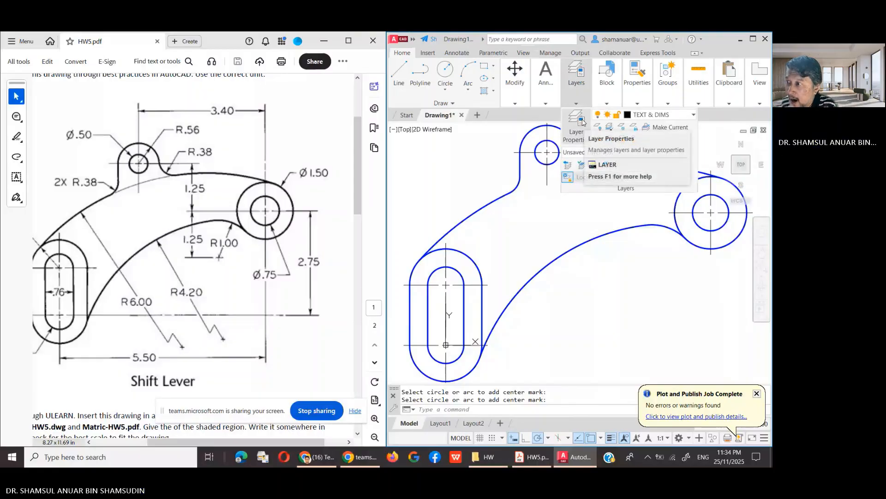
pyautogui.click(670, 119)
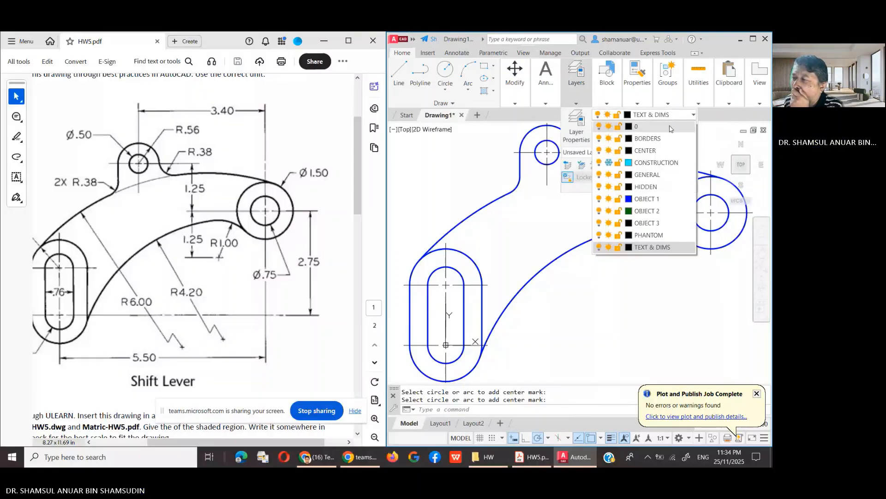
pyautogui.click(670, 151)
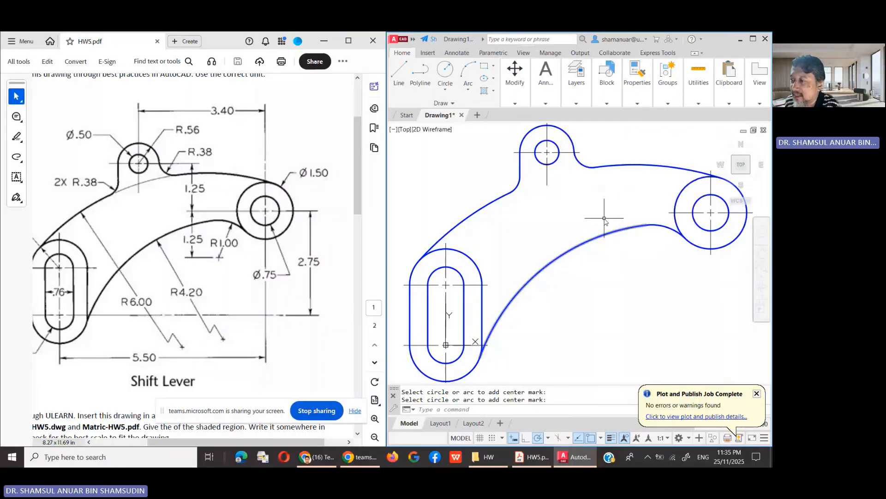
# - Draw a center-start-end arc about the R6.00 center, from the lug's right fillet endpoint to its left fillet endpoint
pyautogui.click(470, 71)
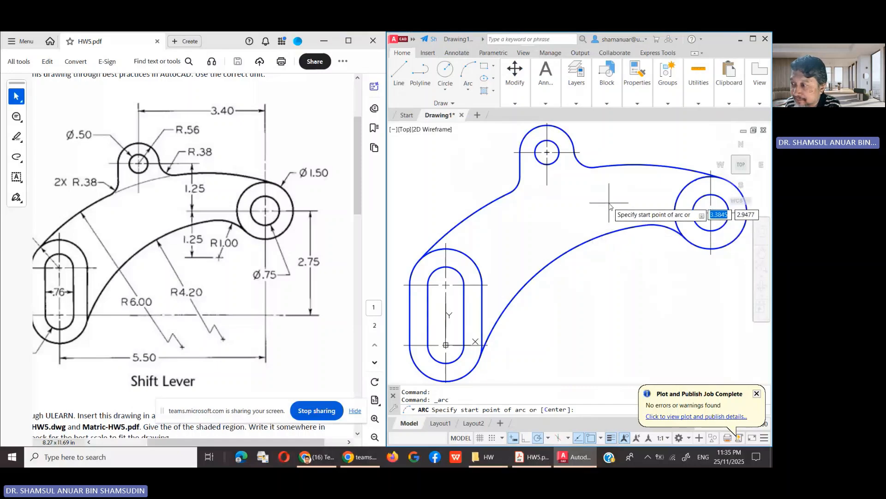
pyautogui.rightClick(691, 204)
pyautogui.click(645, 250)
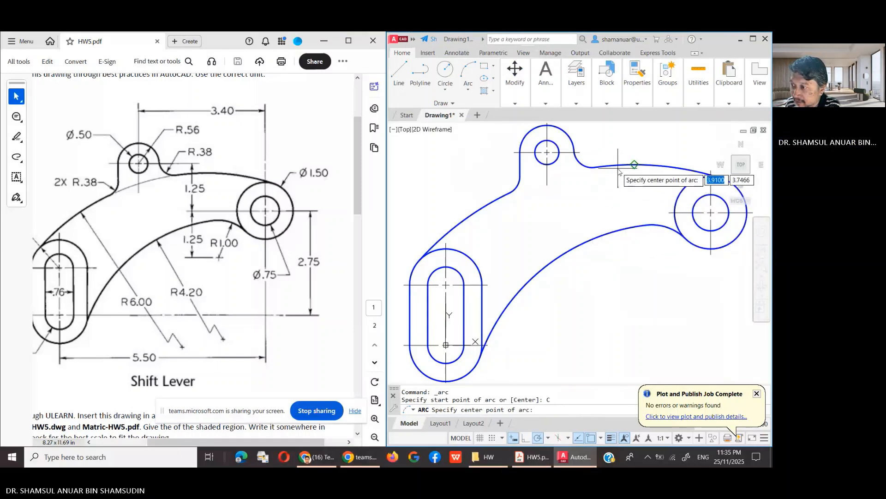
pyautogui.scroll(-2, 612, 172)
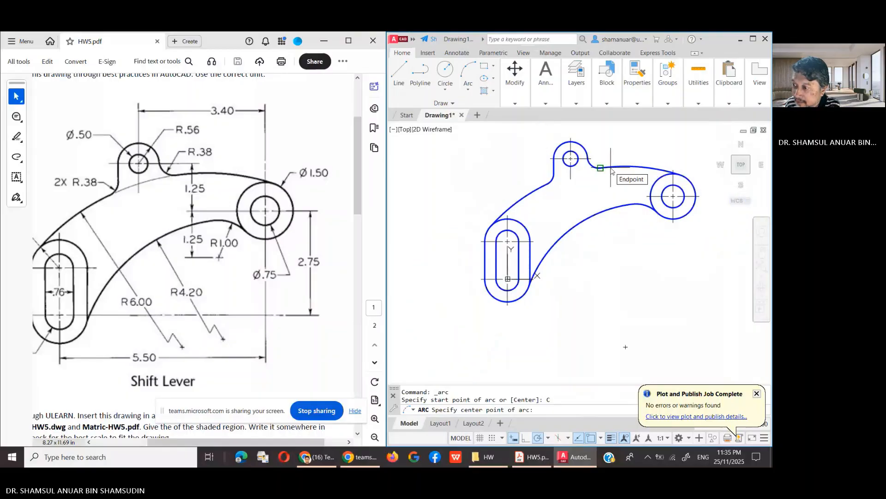
pyautogui.click(626, 347)
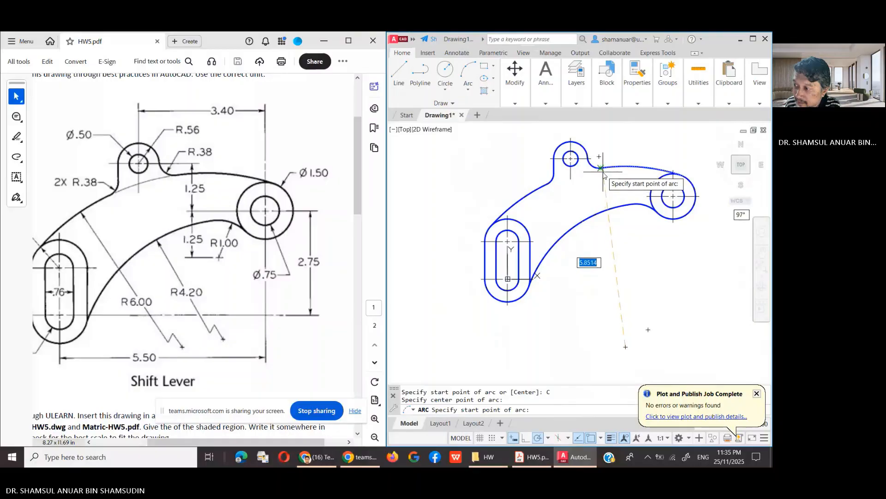
pyautogui.scroll(3, 609, 166)
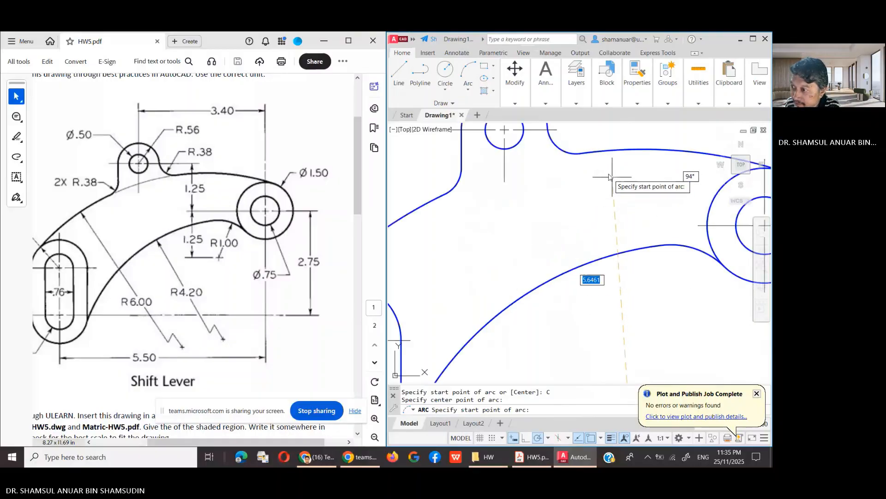
pyautogui.click(601, 156)
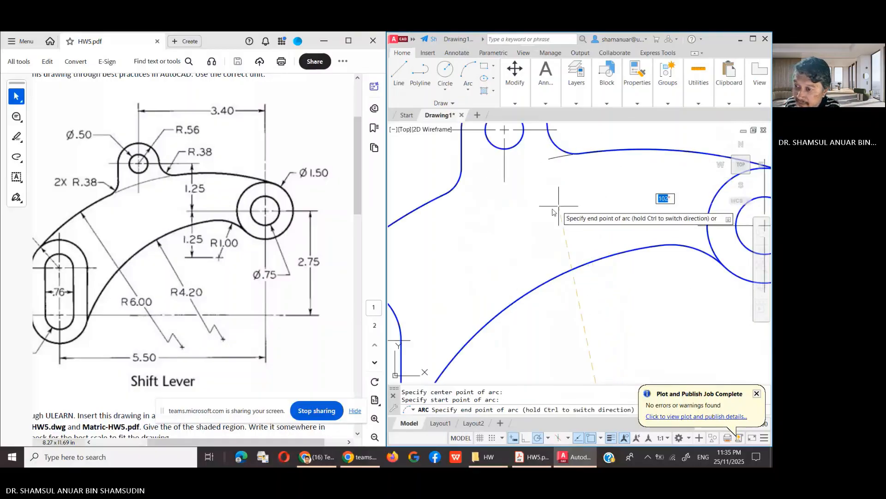
pyautogui.click(456, 199)
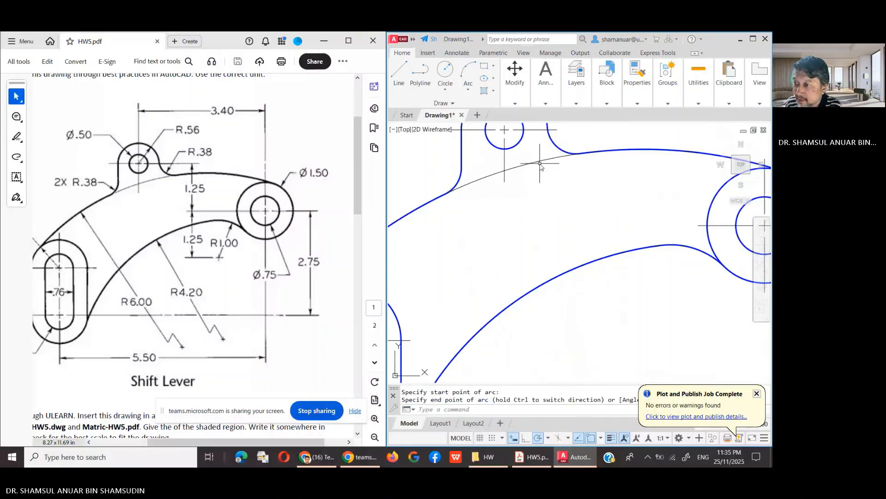
# - Set the linetype scale of the new reference arc below the lug to 0.5
pyautogui.click(540, 164)
pyautogui.rightClick(540, 164)
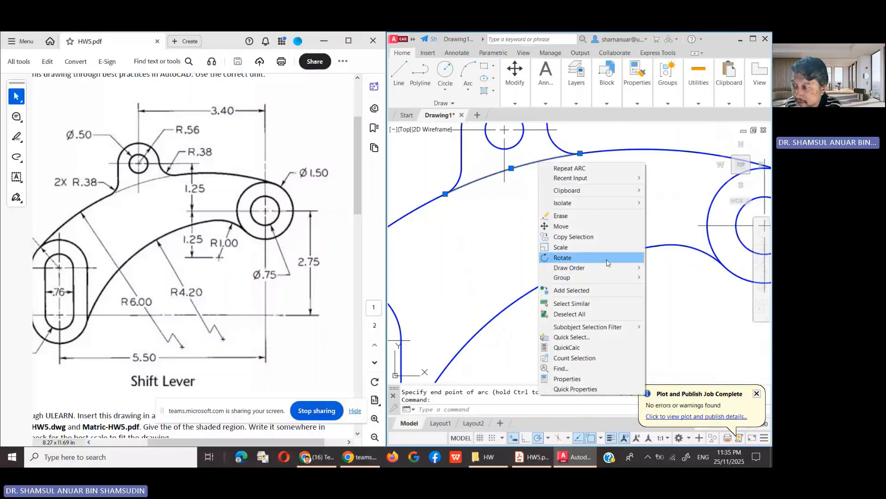
pyautogui.click(604, 378)
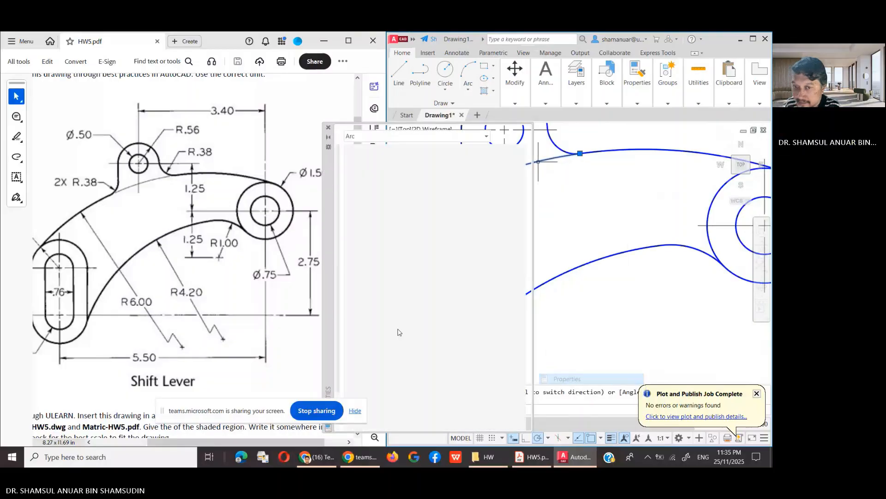
pyautogui.click(461, 192)
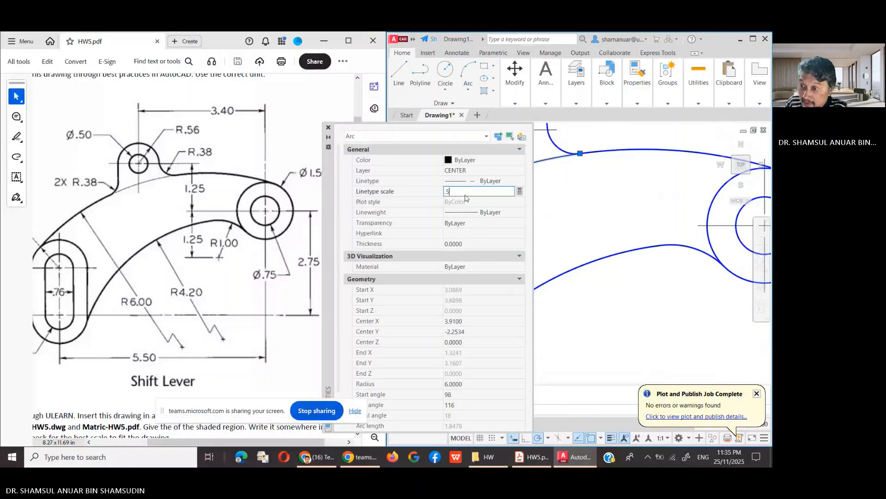
pyautogui.write('.5')
pyautogui.press('Return')
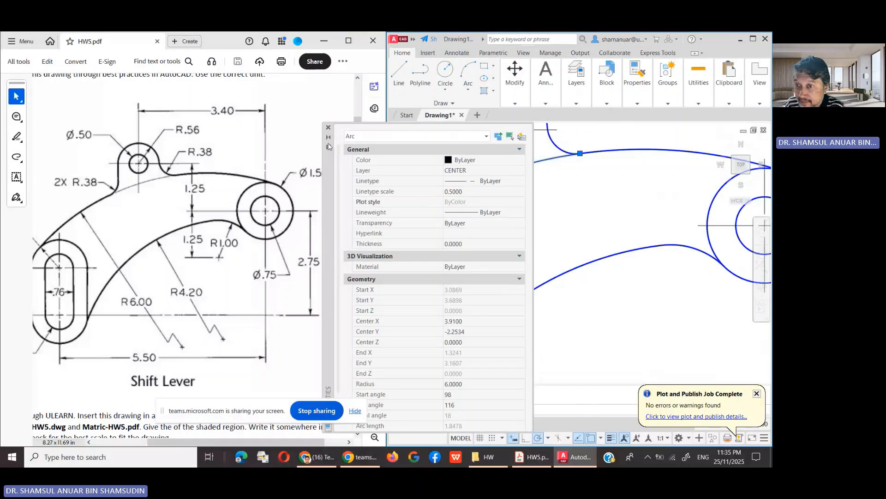
pyautogui.click(328, 128)
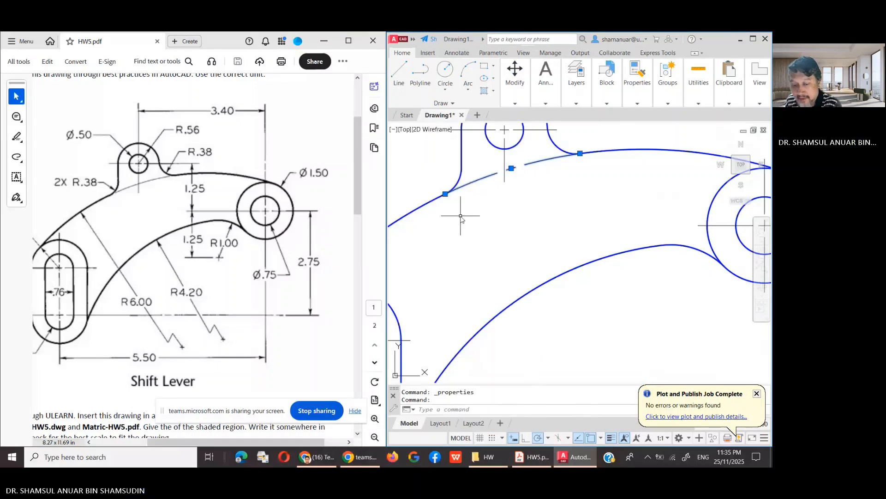
pyautogui.press('Escape')
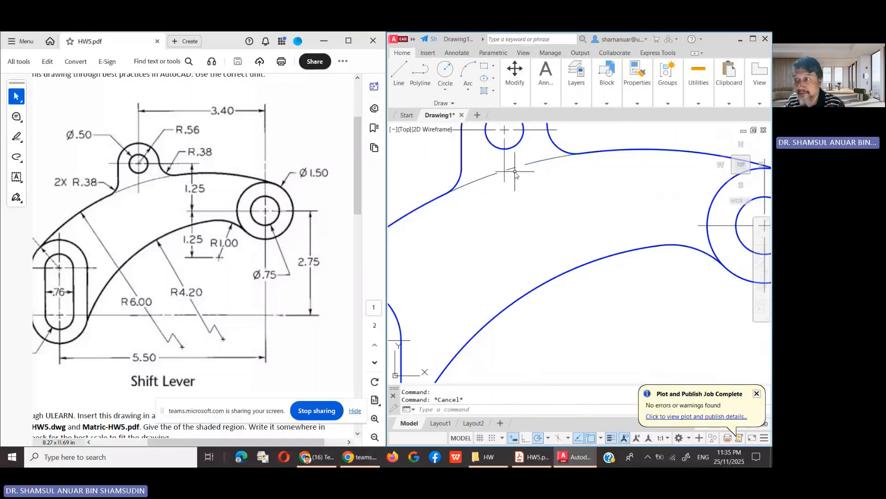
# - Save the drawing as HW5 in the HW folder
pyautogui.scroll(-5, 515, 173)
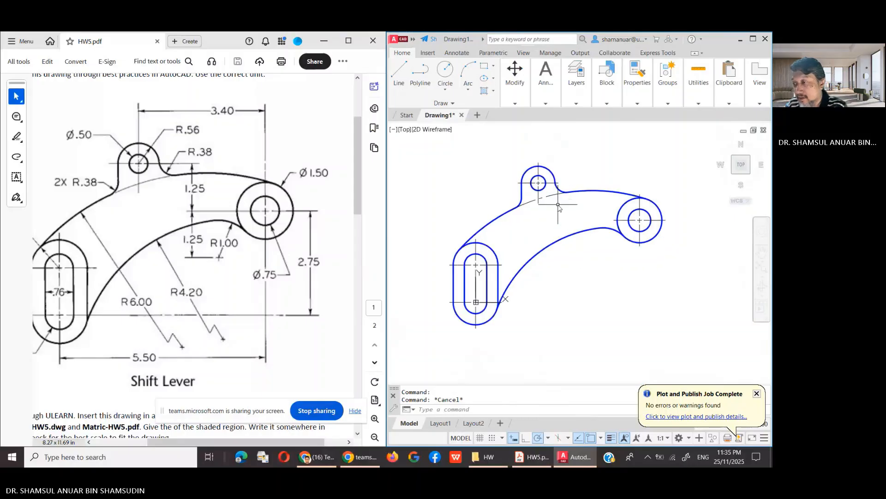
pyautogui.scroll(2, 558, 207)
pyautogui.scroll(-4, 561, 239)
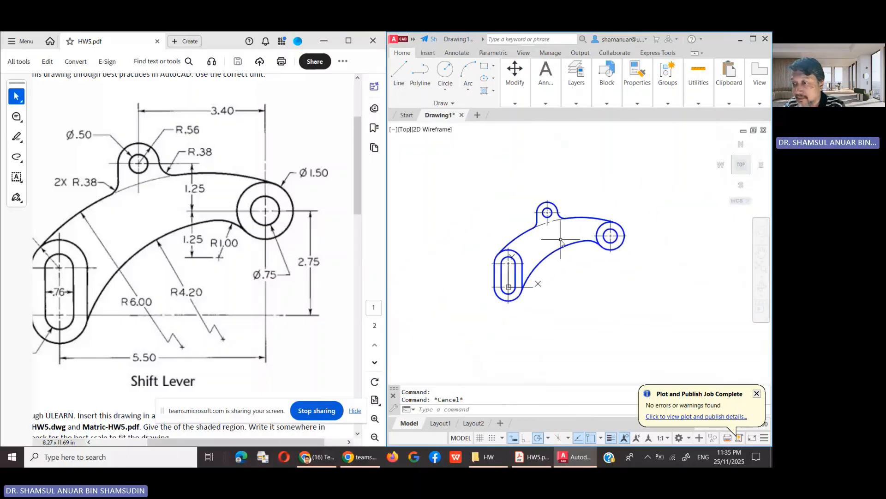
pyautogui.scroll(2, 561, 239)
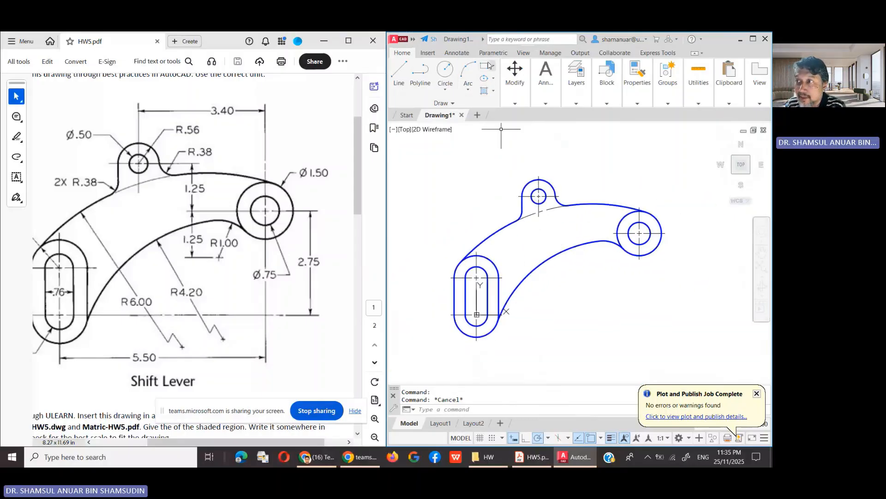
pyautogui.click(394, 40)
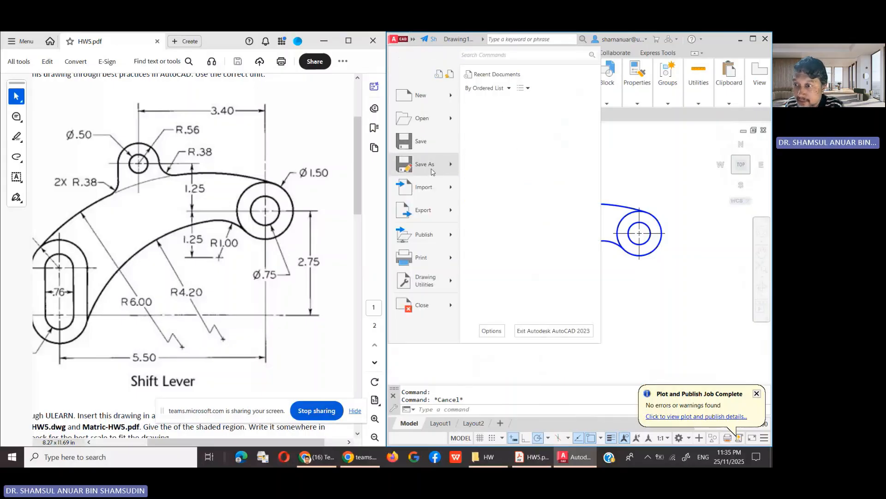
pyautogui.click(424, 164)
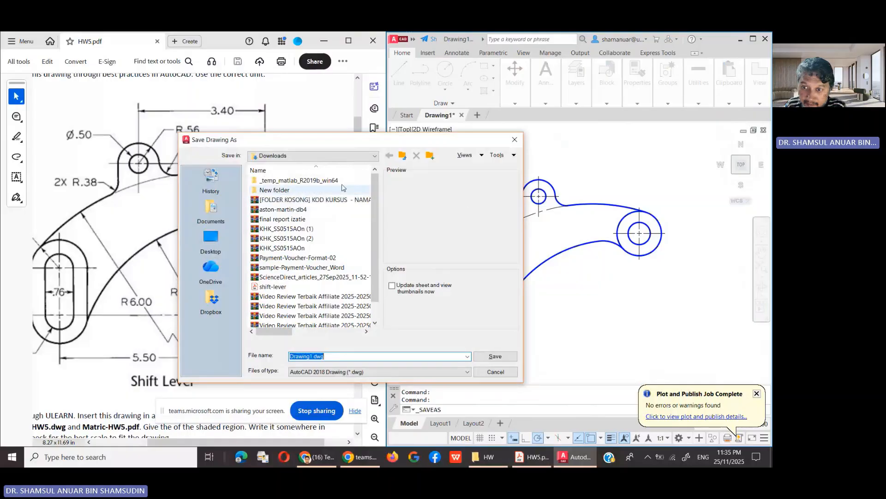
pyautogui.click(375, 156)
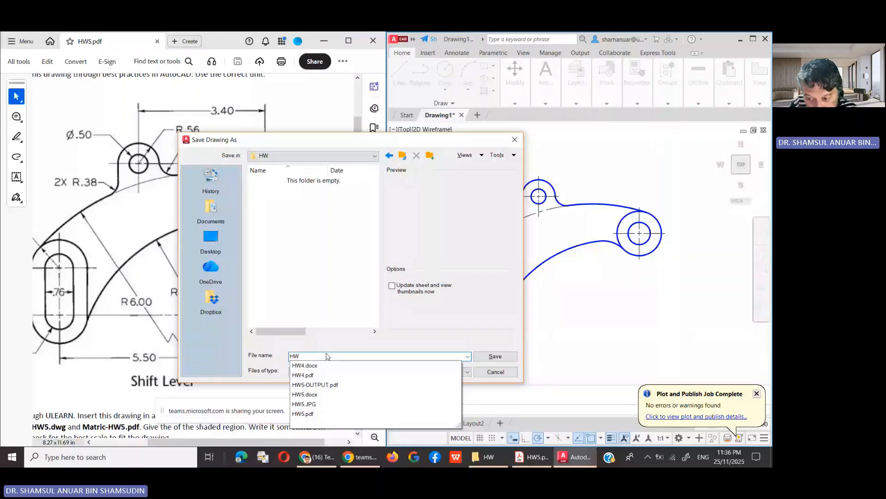
pyautogui.write('5')
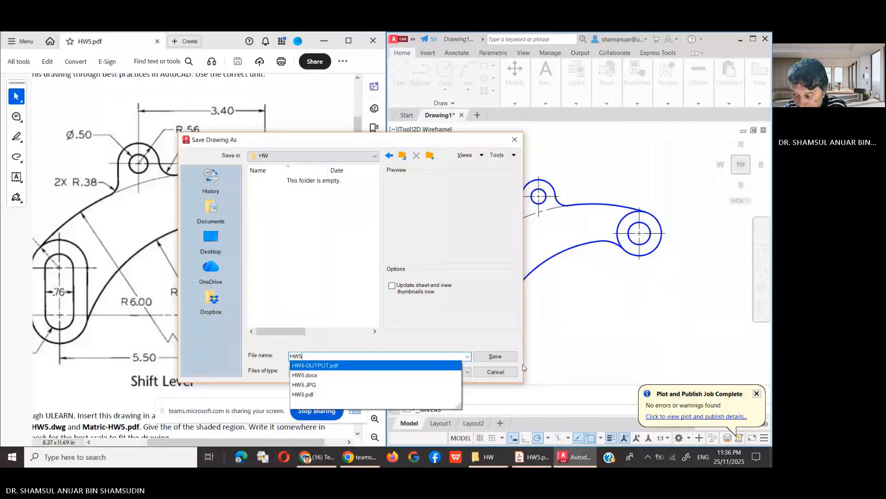
pyautogui.click(497, 358)
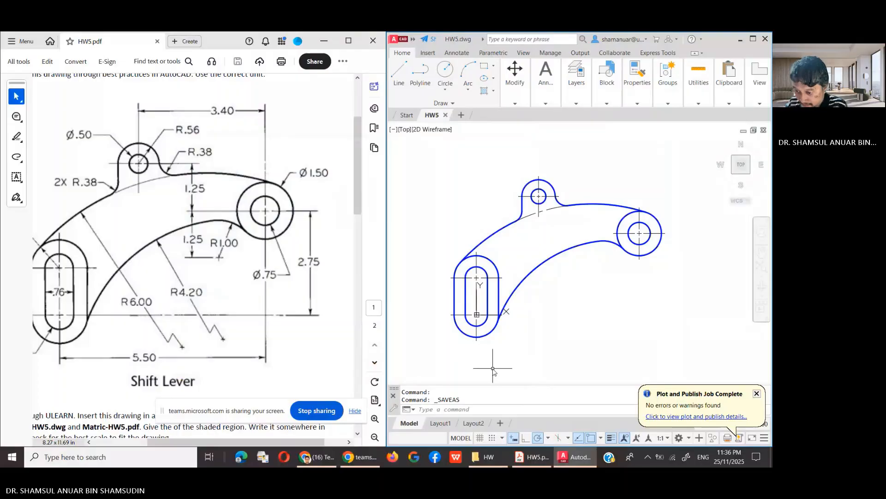
# - Switch to Layout1 in a maximized window and delete its existing viewport
pyautogui.click(440, 422)
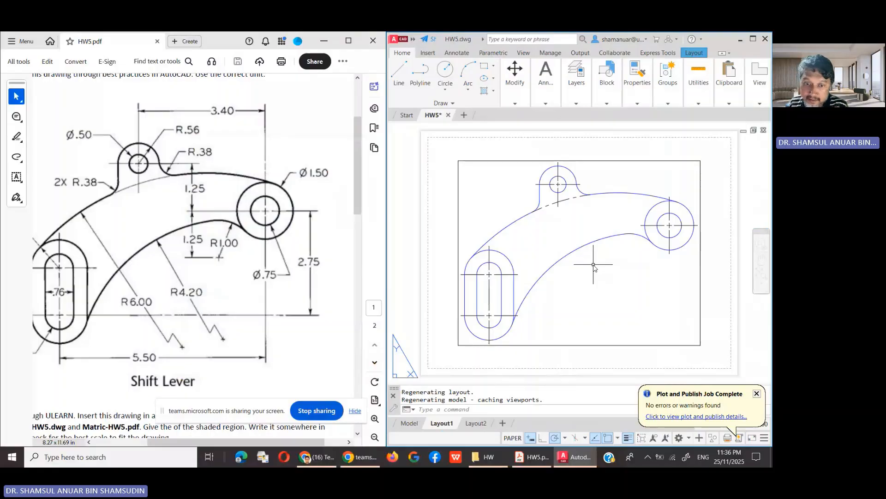
pyautogui.click(752, 40)
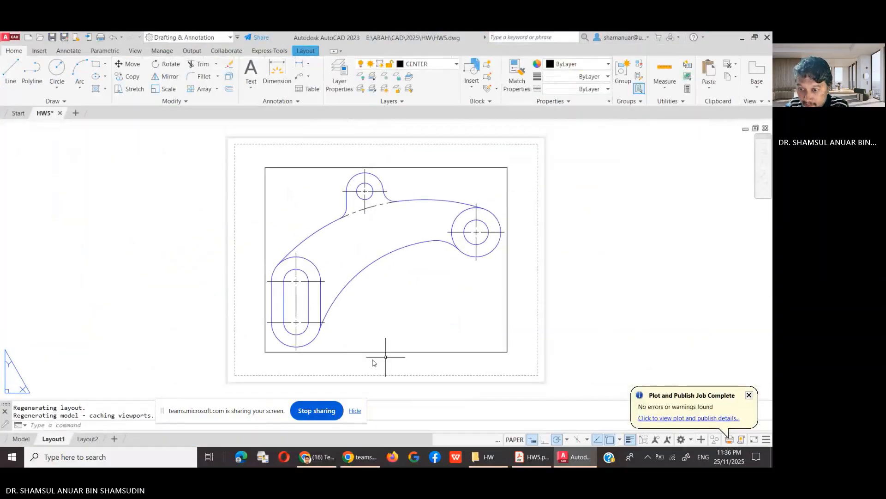
pyautogui.click(359, 352)
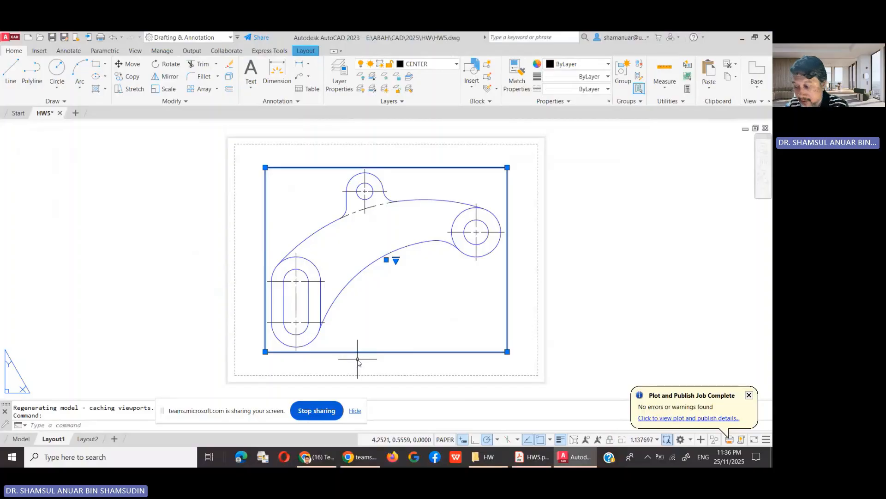
pyautogui.press('Delete')
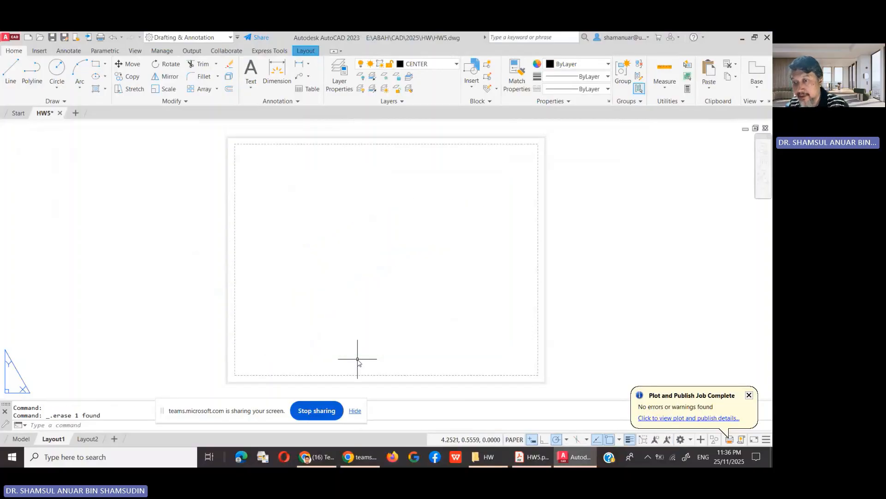
# - Modify Layout1's page setup to use the Microsoft Print to PDF plotter with A4 paper
pyautogui.click(311, 52)
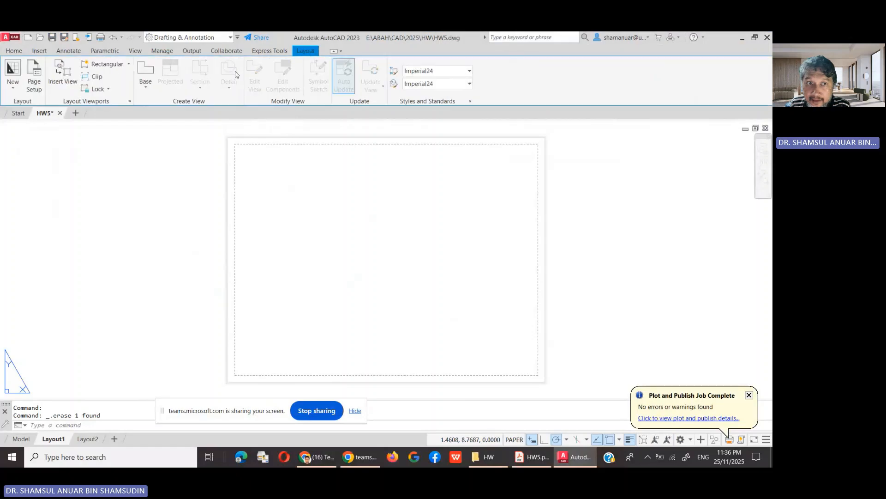
pyautogui.rightClick(55, 439)
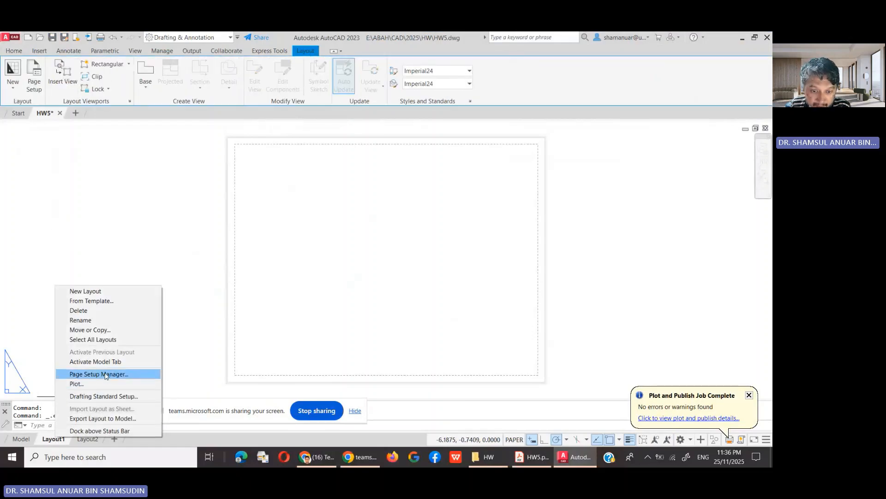
pyautogui.click(95, 196)
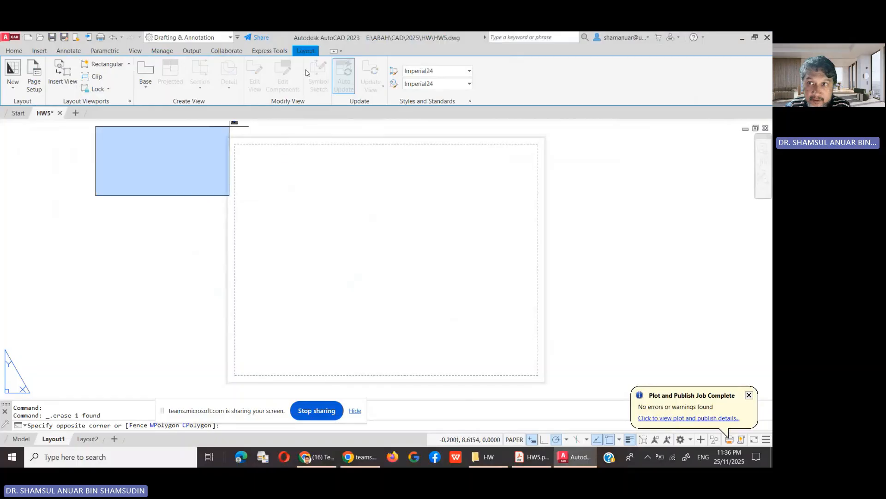
pyautogui.click(174, 158)
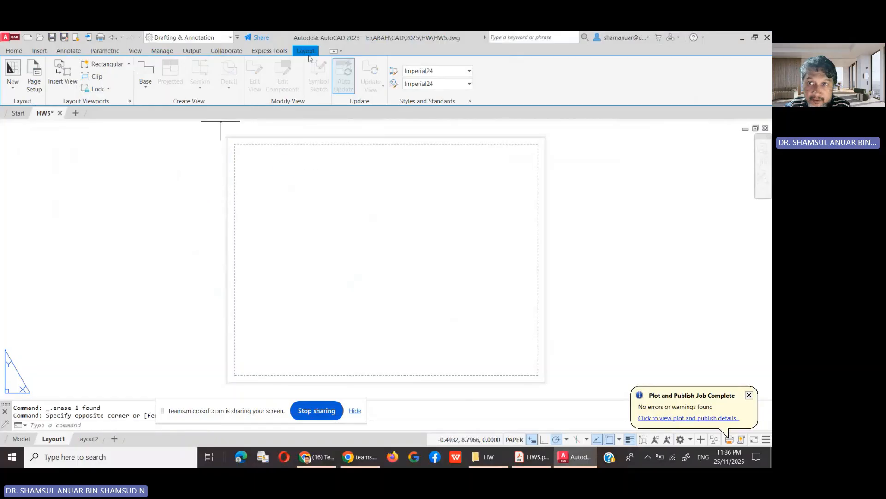
pyautogui.click(34, 76)
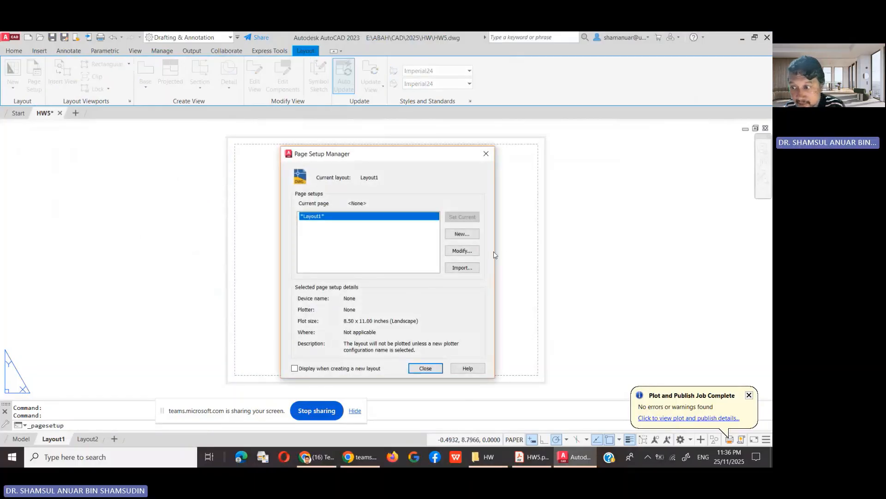
pyautogui.click(462, 250)
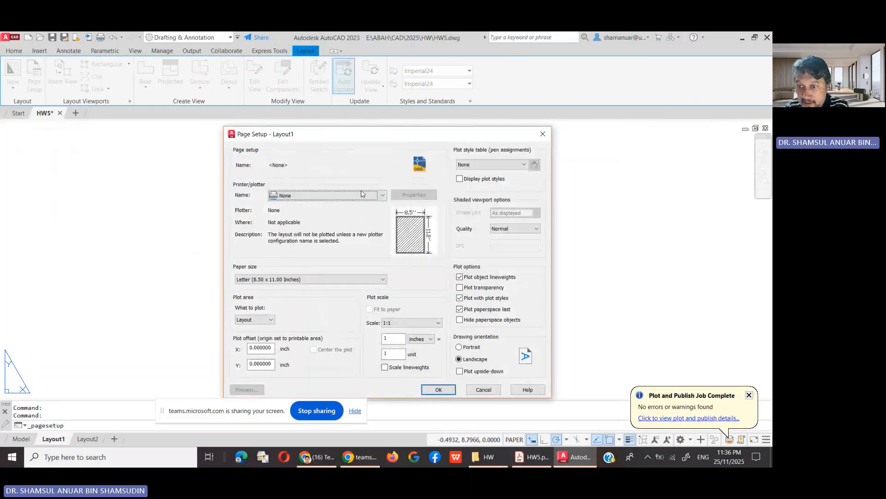
pyautogui.click(362, 194)
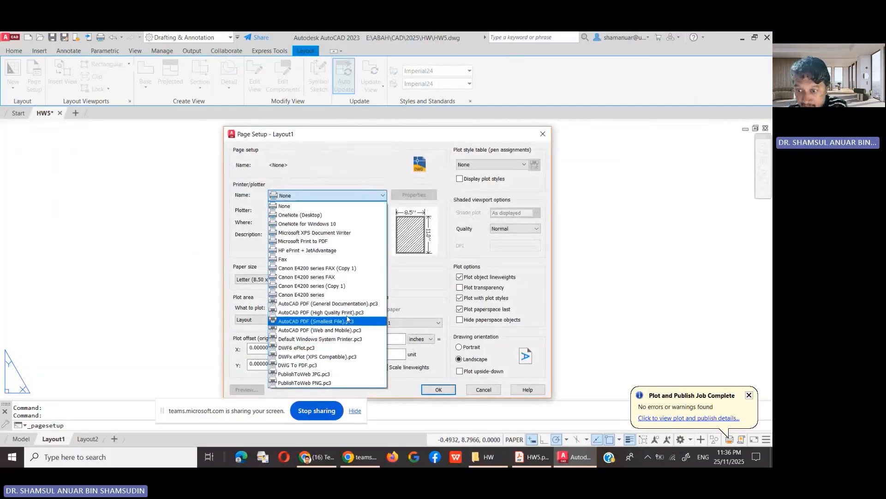
pyautogui.click(323, 241)
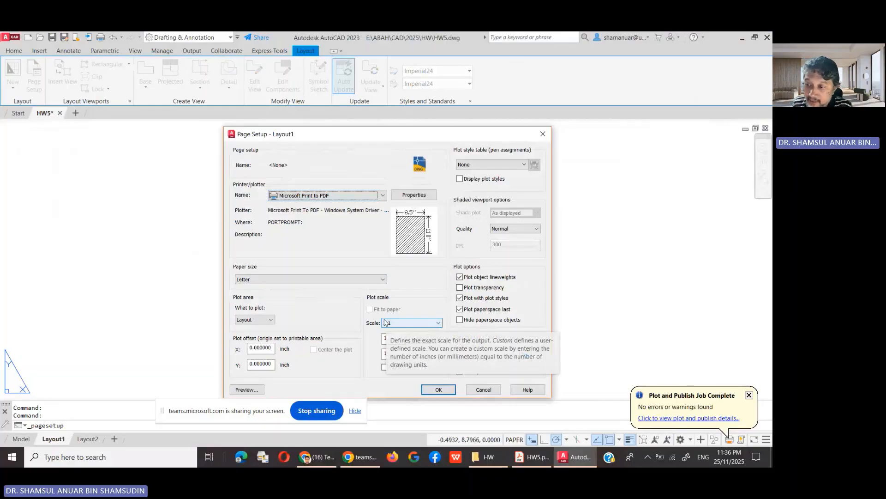
pyautogui.click(265, 280)
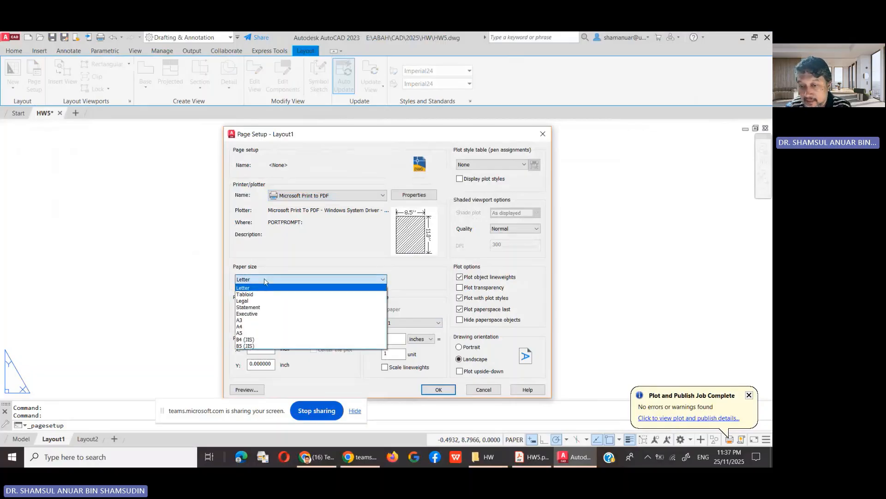
pyautogui.click(260, 326)
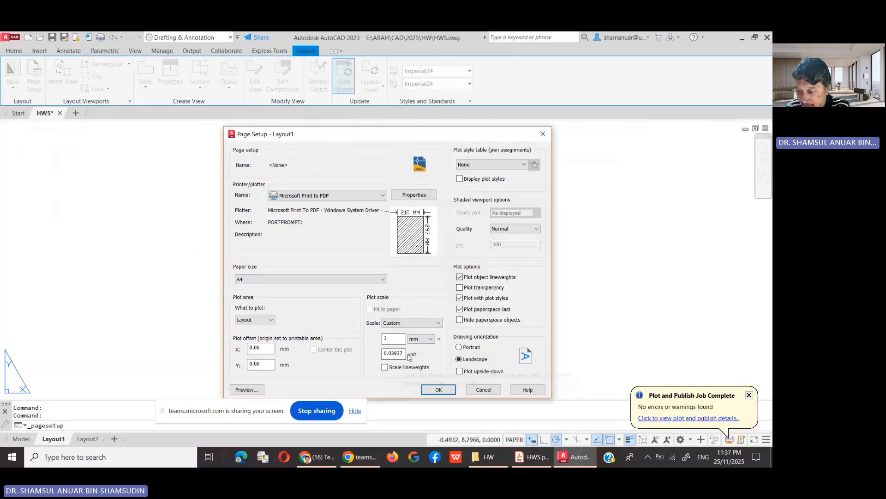
# - Assign the DWF Virtual Pens.ctb plot style table to Layout1's page setup and enable the display of plot styles
pyautogui.moveTo(403, 353); pyautogui.dragTo(375, 358)
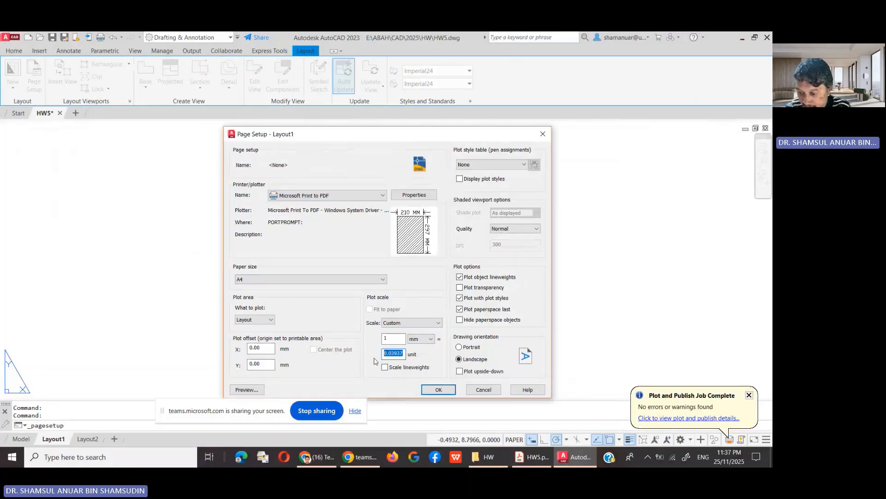
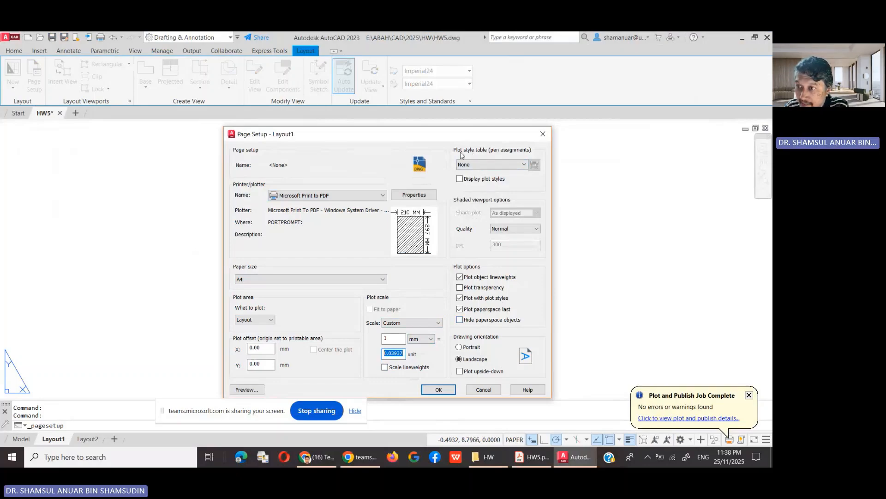
pyautogui.click(492, 167)
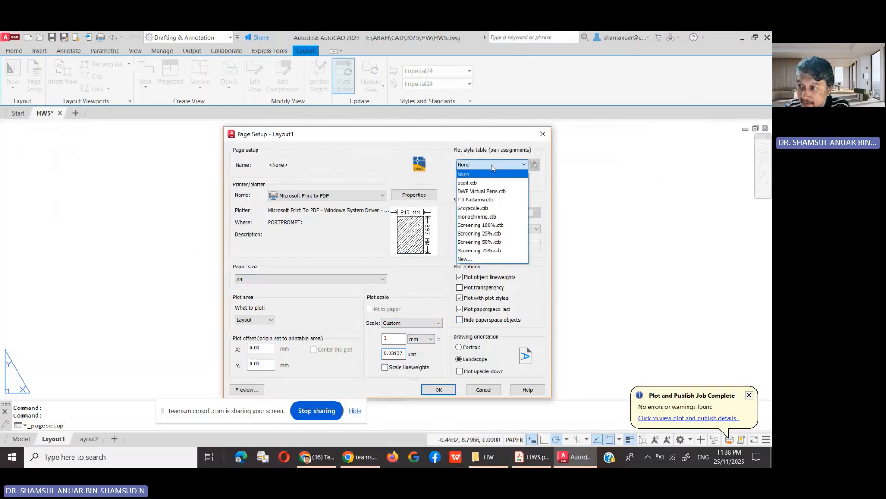
pyautogui.click(481, 191)
pyautogui.click(459, 179)
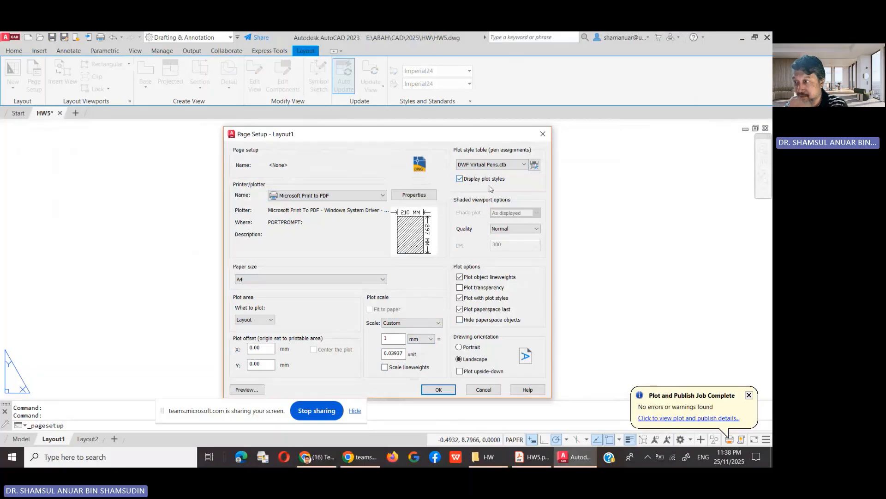
# - Edit the DWF Virtual Pens.ctb plot style table, setting the Color 5 lineweight to 0.5000 mm, and save it
pyautogui.click(534, 165)
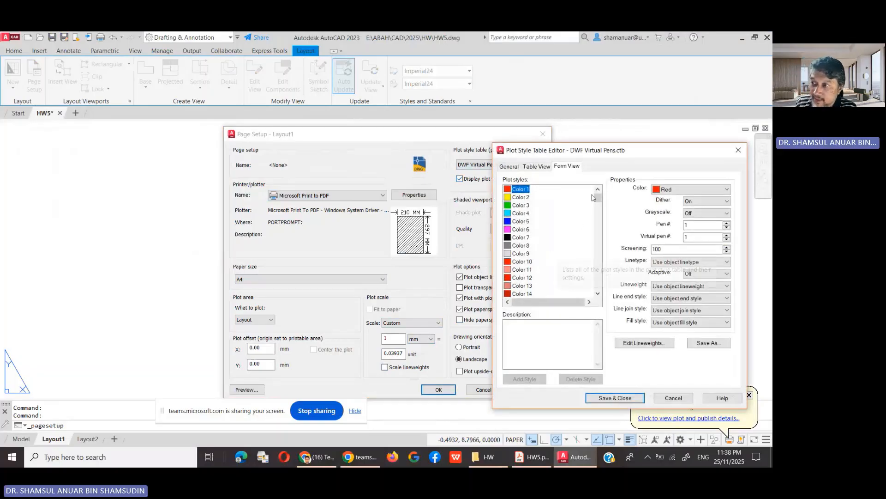
pyautogui.moveTo(616, 153); pyautogui.dragTo(451, 147)
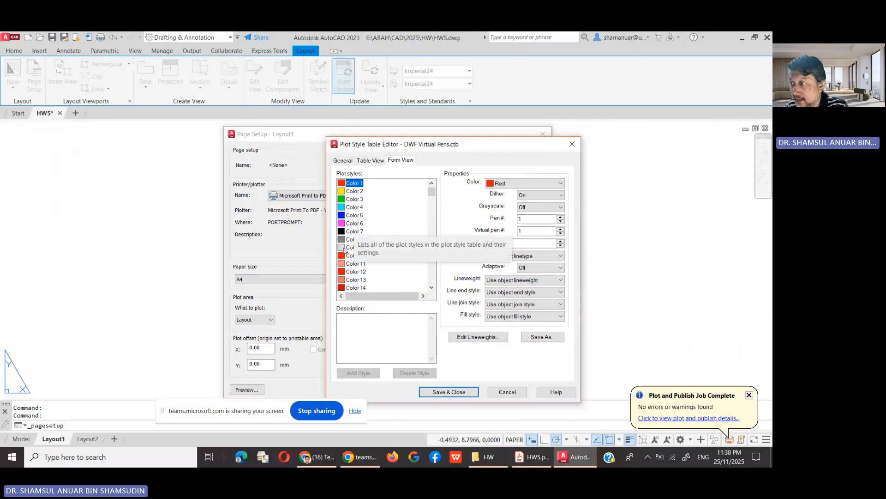
pyautogui.click(354, 215)
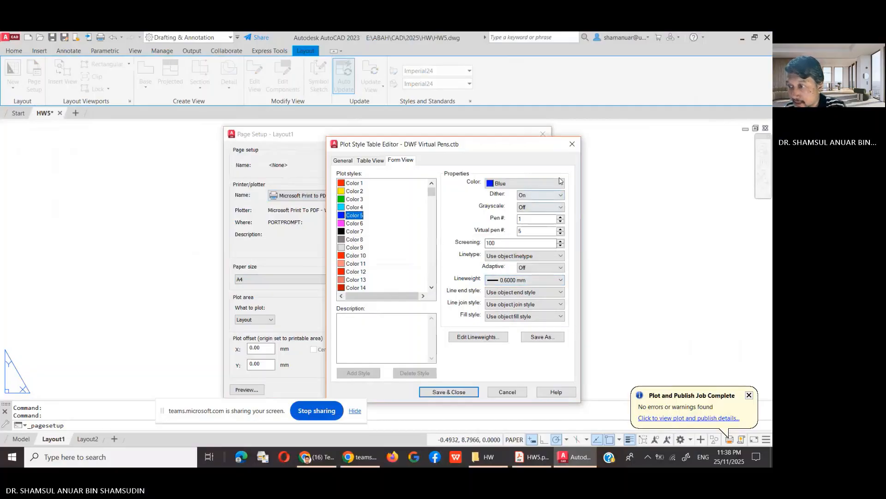
pyautogui.click(508, 283)
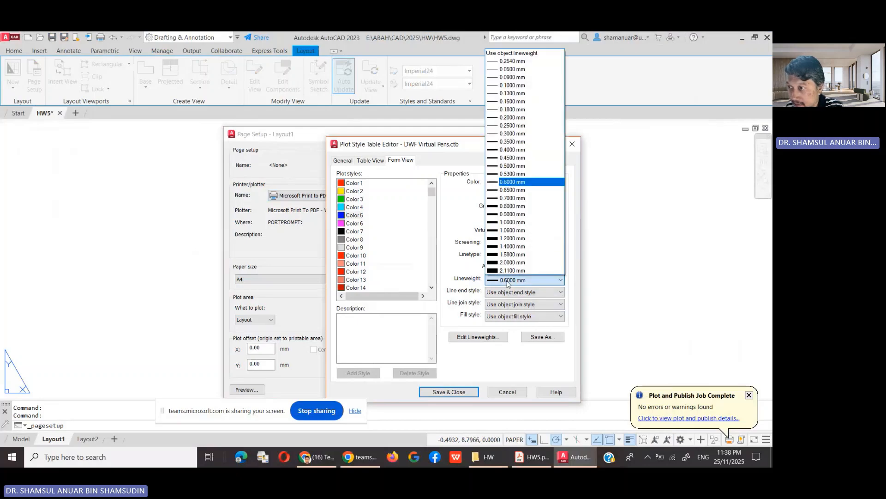
pyautogui.click(514, 151)
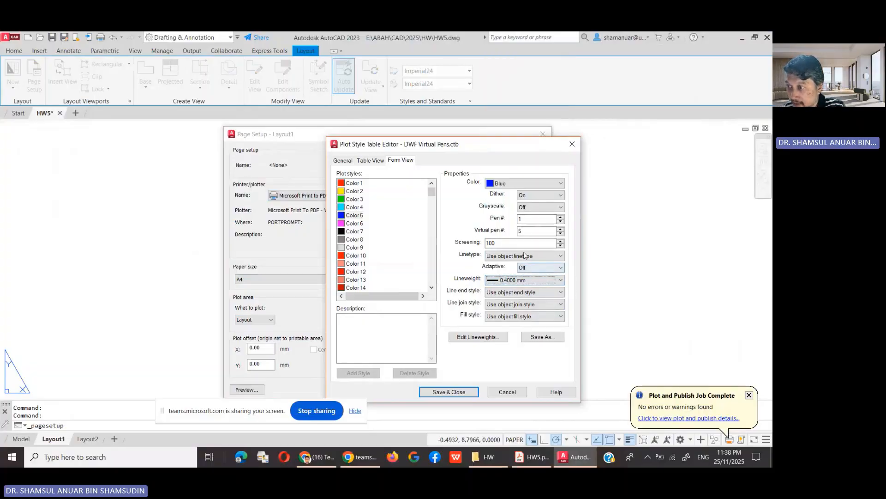
pyautogui.click(559, 280)
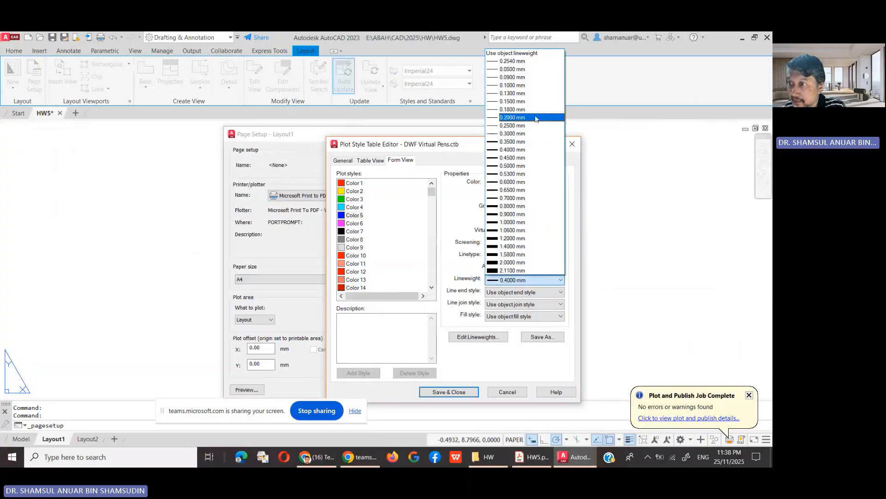
pyautogui.click(526, 165)
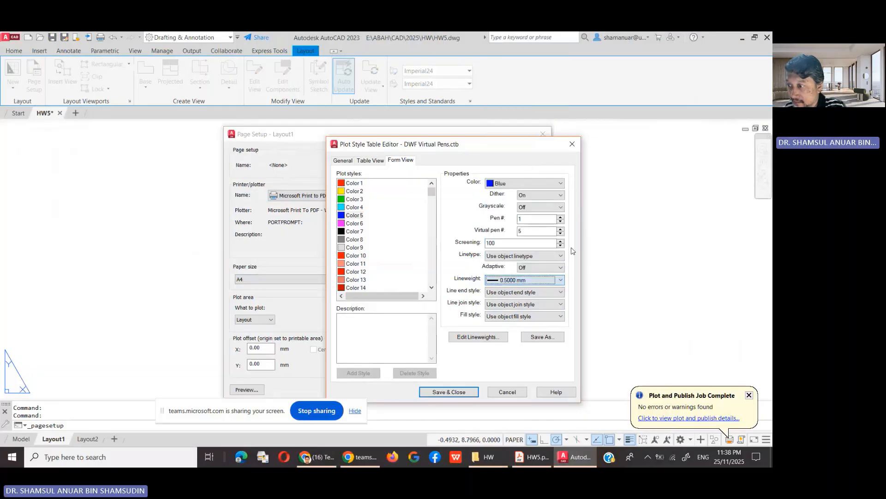
pyautogui.click(451, 393)
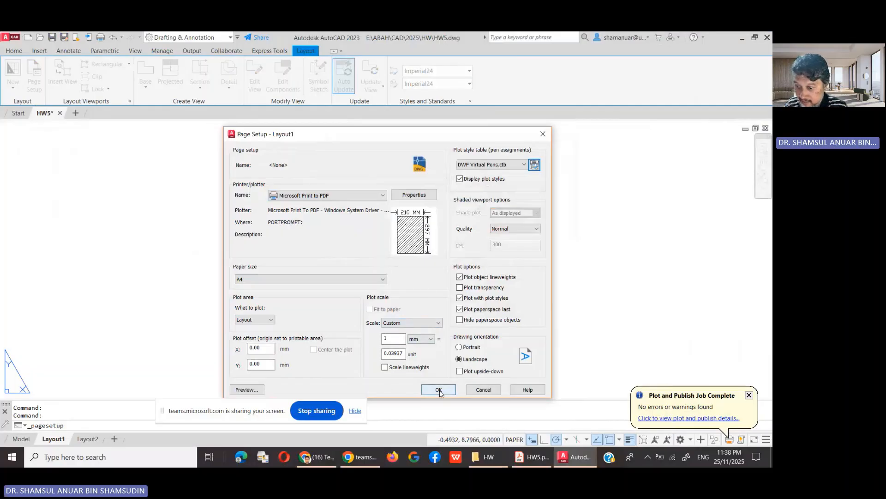
# - Preview the Layout1 plot, exit the preview and accept the page setup
pyautogui.click(250, 389)
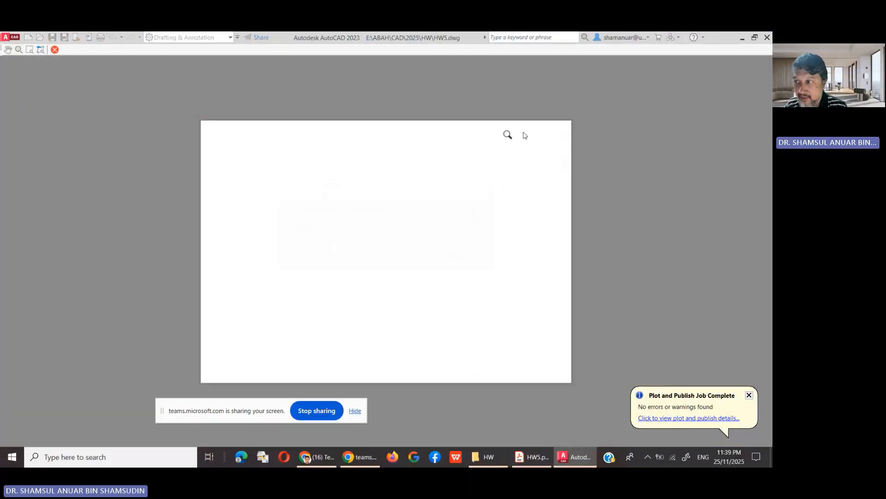
pyautogui.rightClick(365, 203)
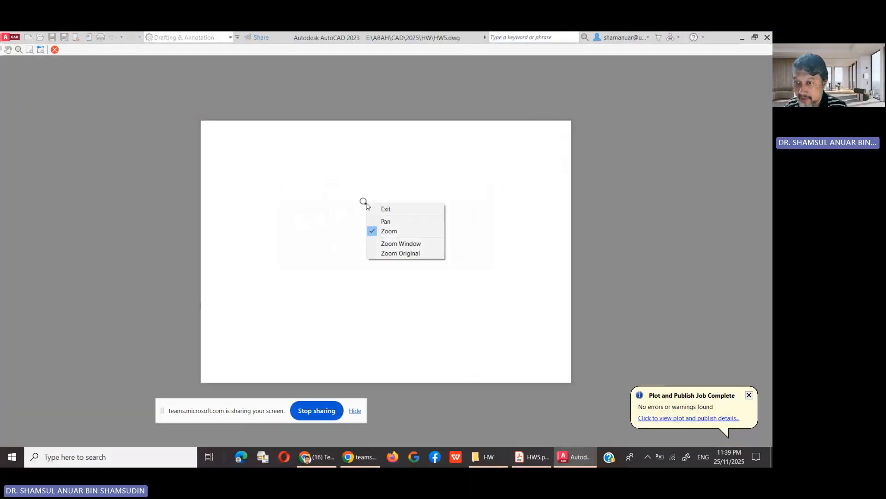
pyautogui.click(400, 208)
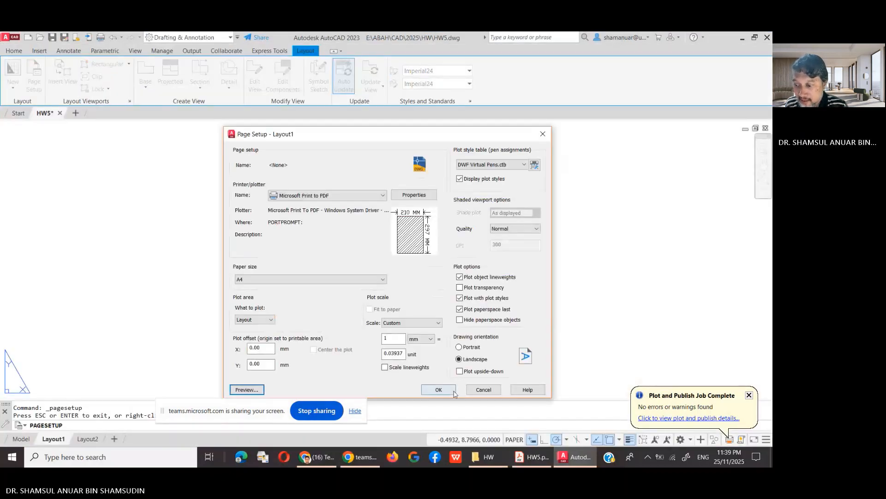
pyautogui.click(453, 392)
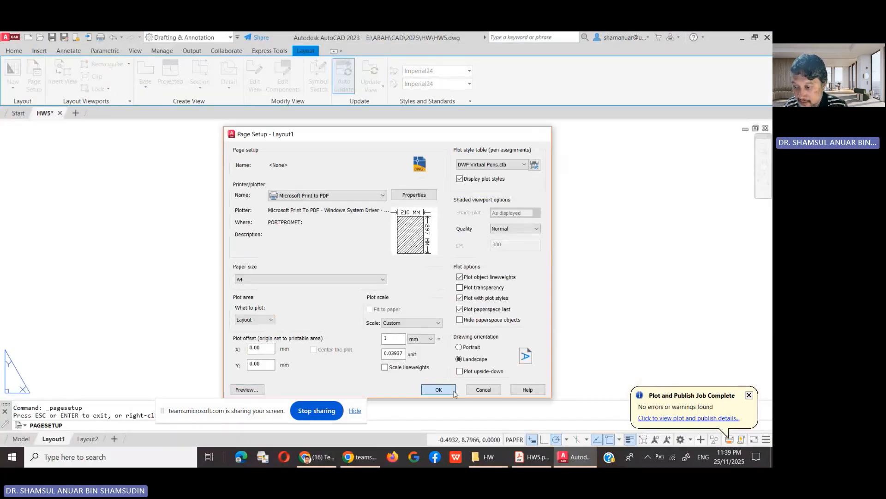
pyautogui.click(435, 372)
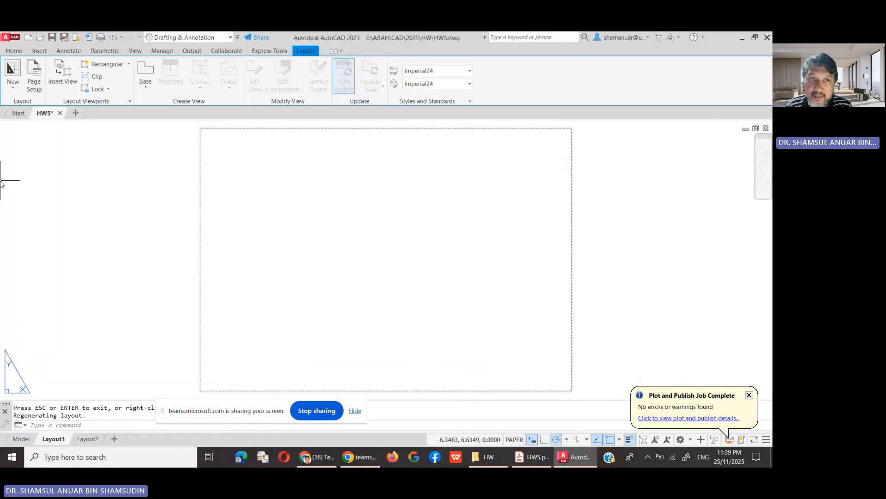
# - Load TITLEBLOCK A4-B.dwg from the 2025 folder as the block library
pyautogui.click(35, 51)
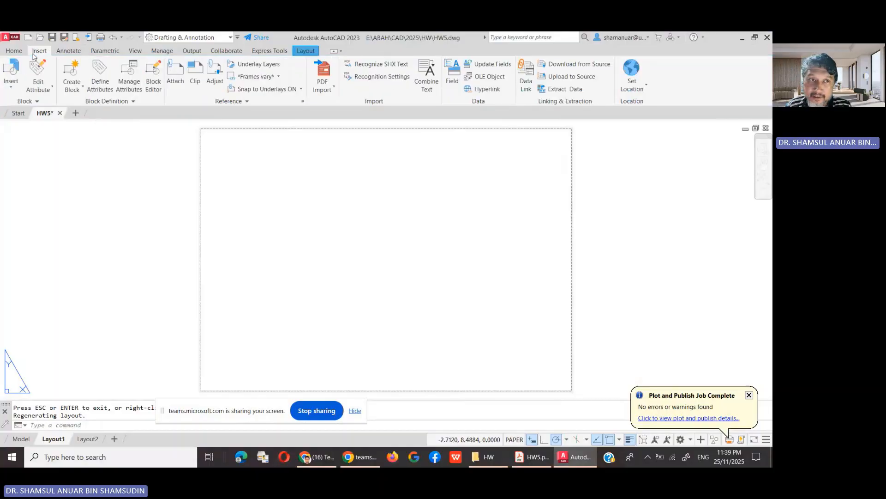
pyautogui.click(3, 67)
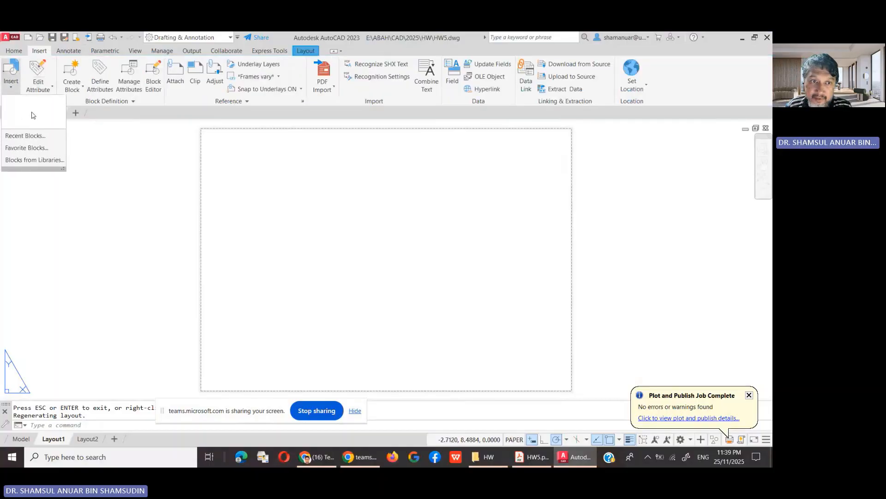
pyautogui.click(46, 159)
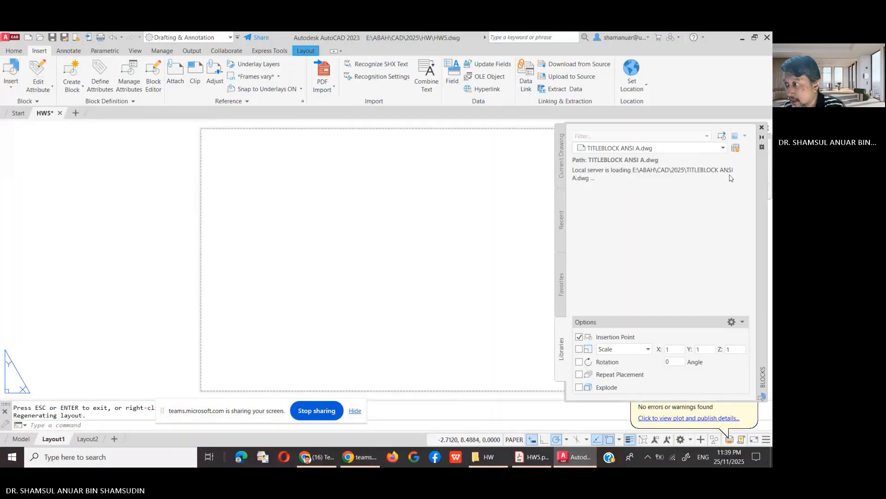
pyautogui.click(736, 146)
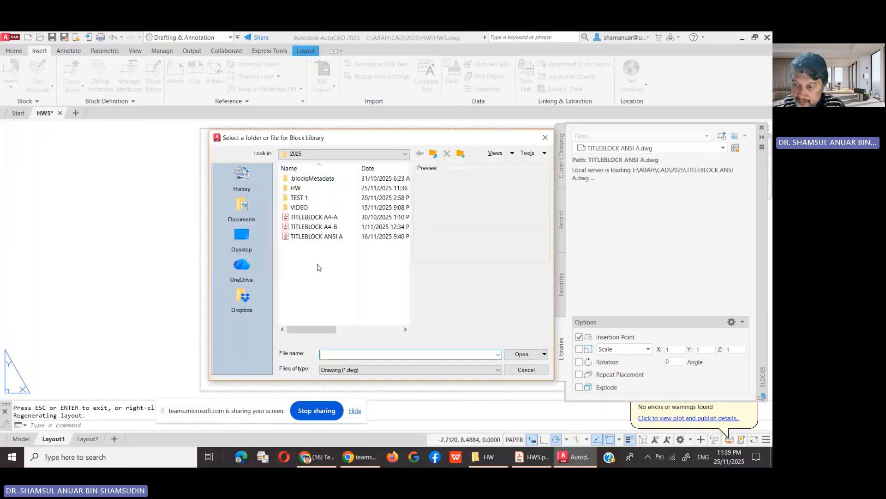
pyautogui.click(314, 217)
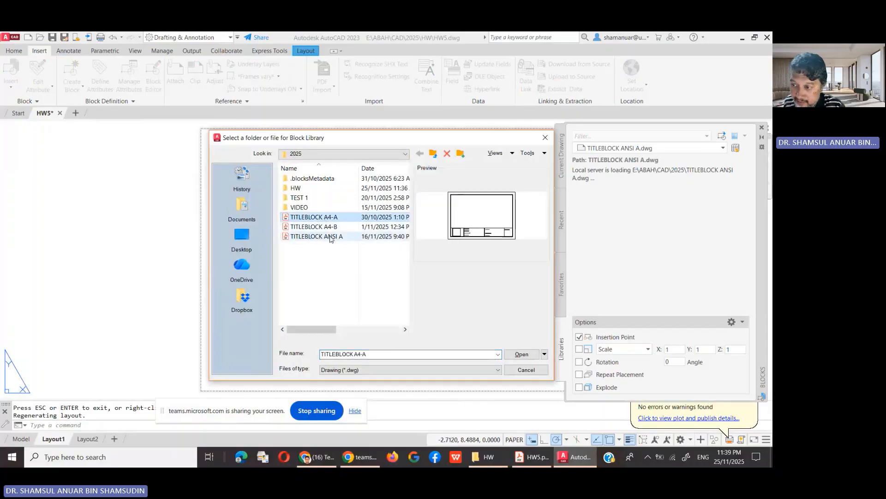
pyautogui.click(331, 227)
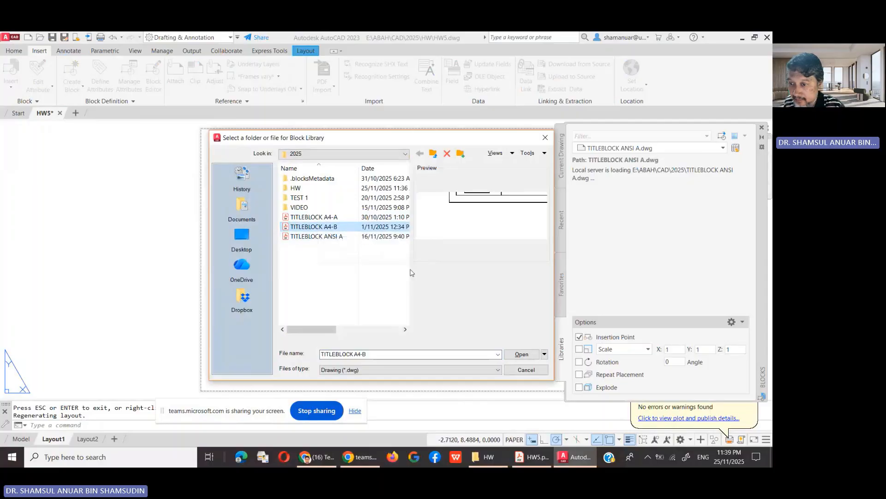
pyautogui.click(517, 356)
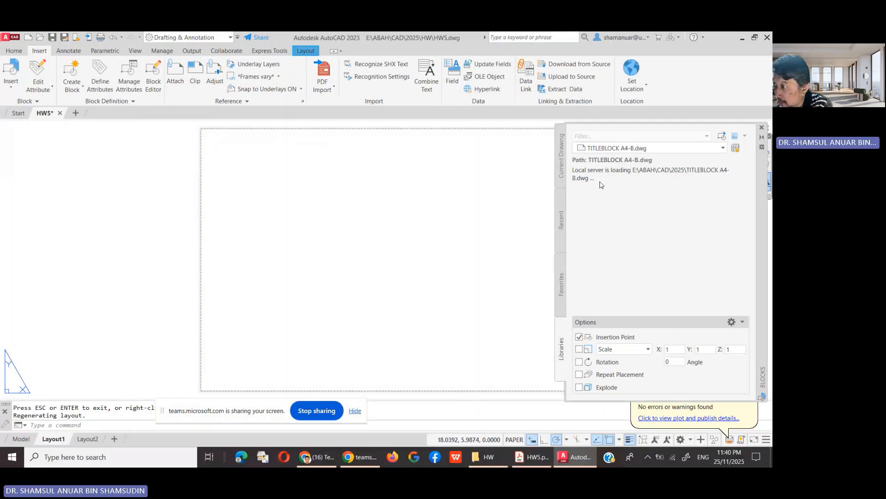
pyautogui.click(563, 161)
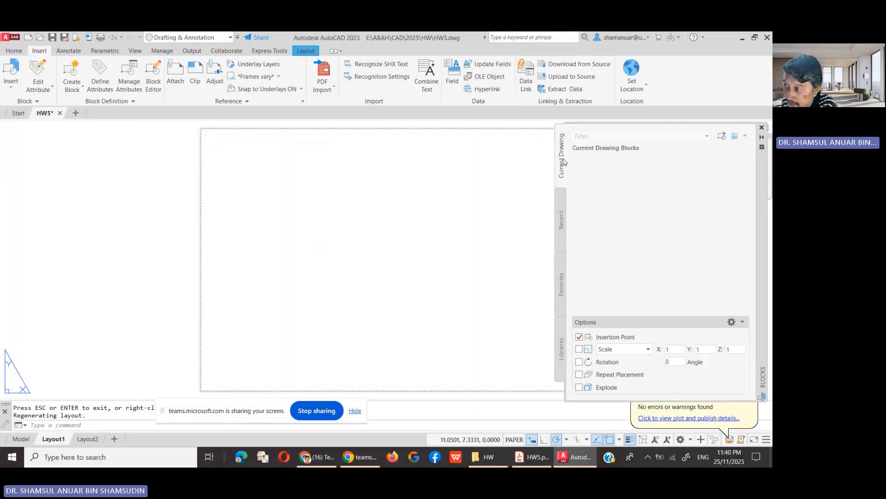
pyautogui.click(564, 228)
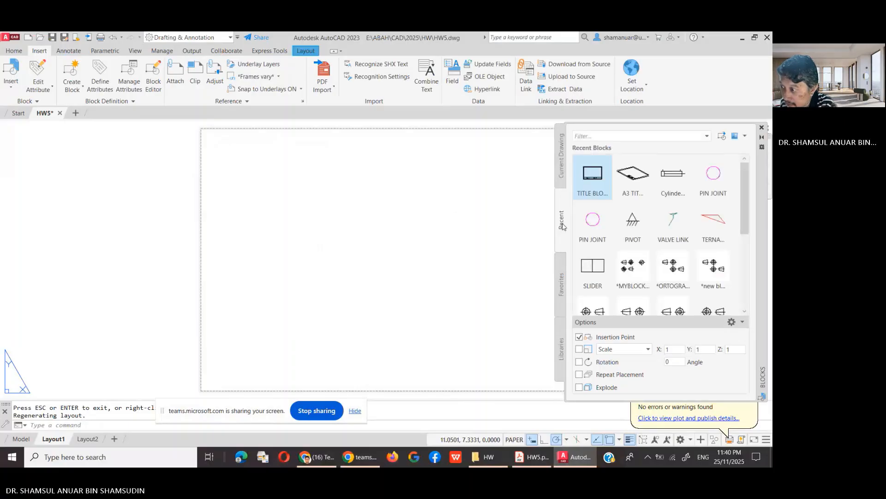
pyautogui.click(595, 199)
pyautogui.moveTo(594, 199)
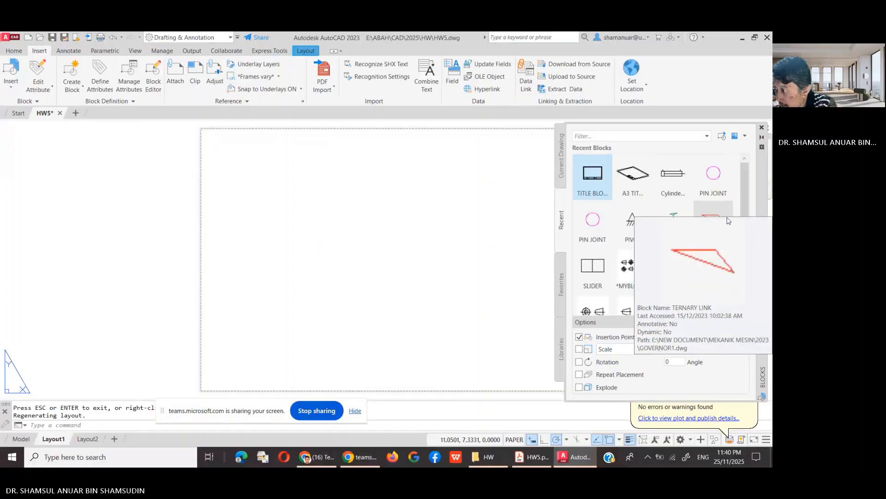
pyautogui.moveTo(645, 242)
pyautogui.scroll(-3, 645, 243)
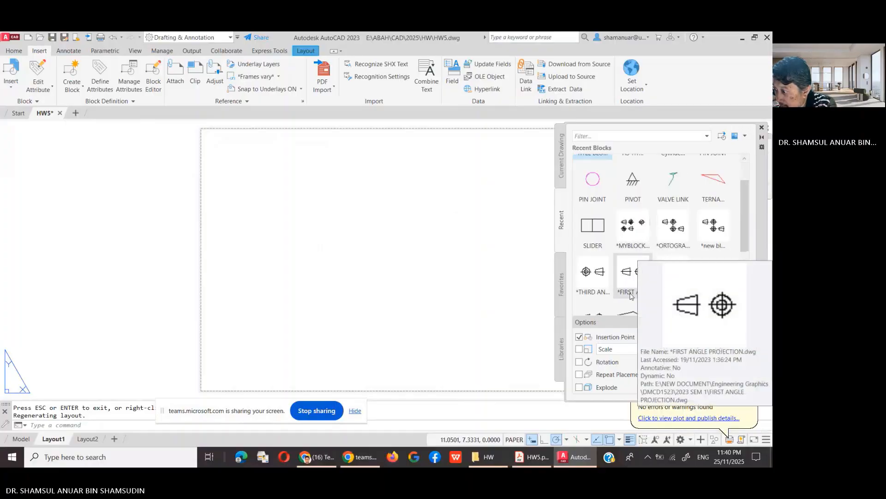
pyautogui.moveTo(592, 290)
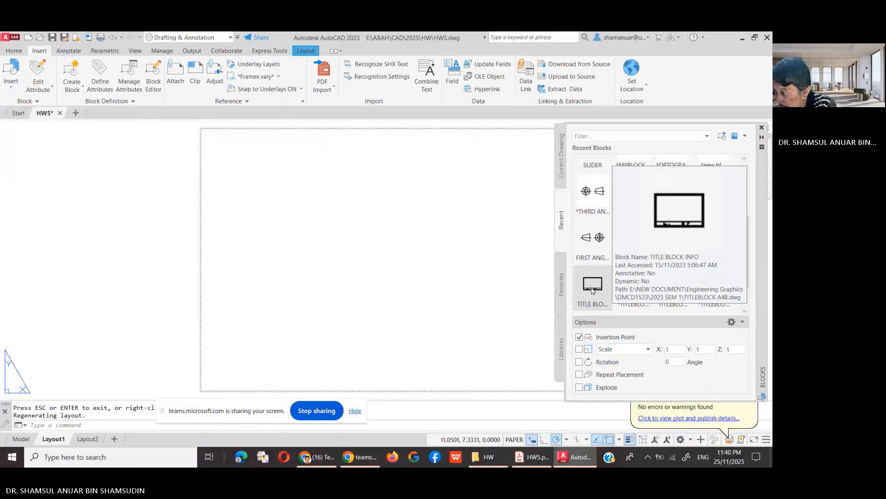
pyautogui.click(592, 290)
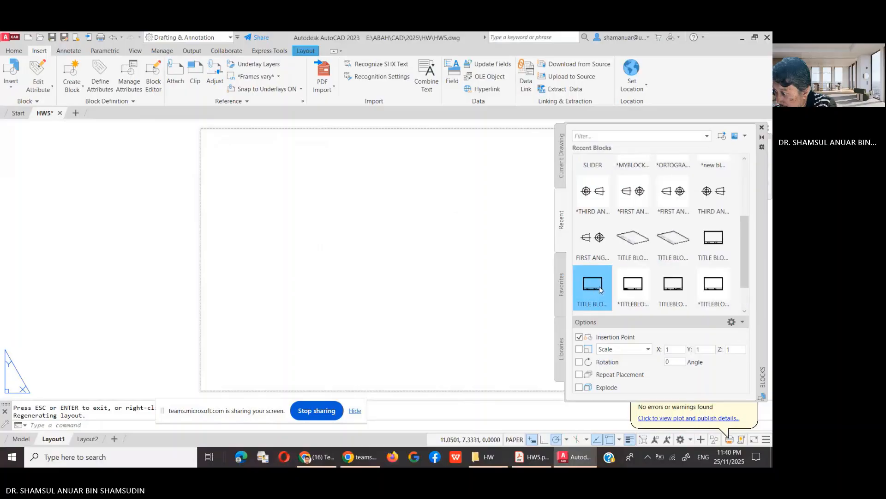
pyautogui.moveTo(633, 294)
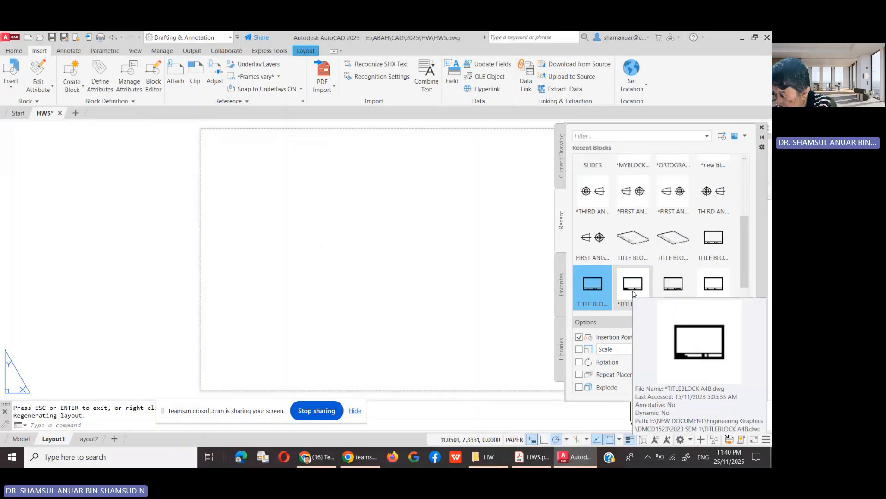
pyautogui.click(632, 295)
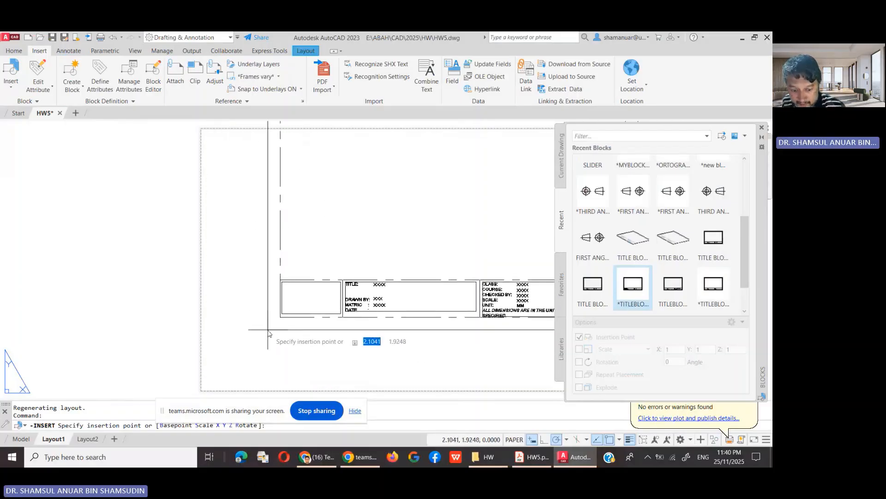
pyautogui.press('Escape')
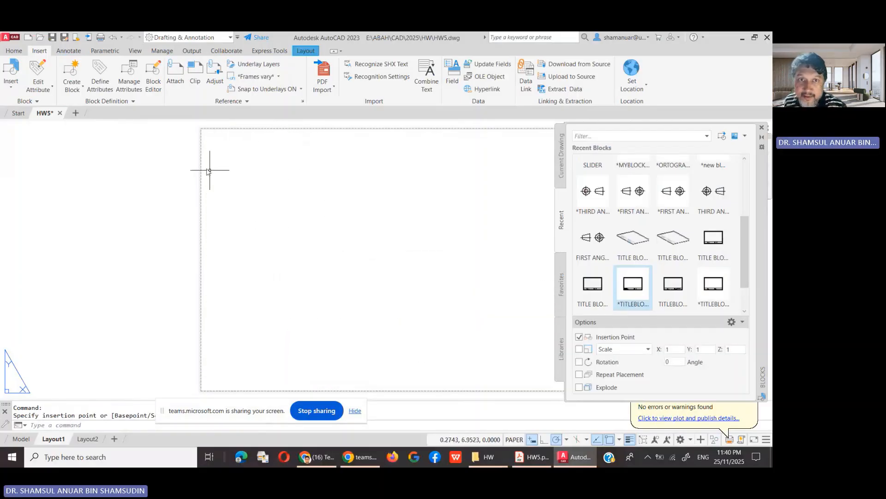
# - Make BORDERS the current layer
pyautogui.click(10, 50)
pyautogui.click(421, 67)
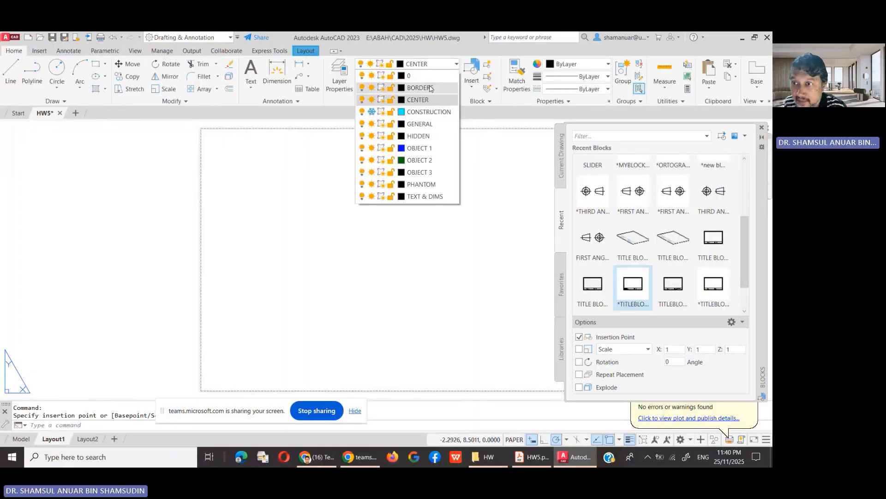
pyautogui.click(429, 88)
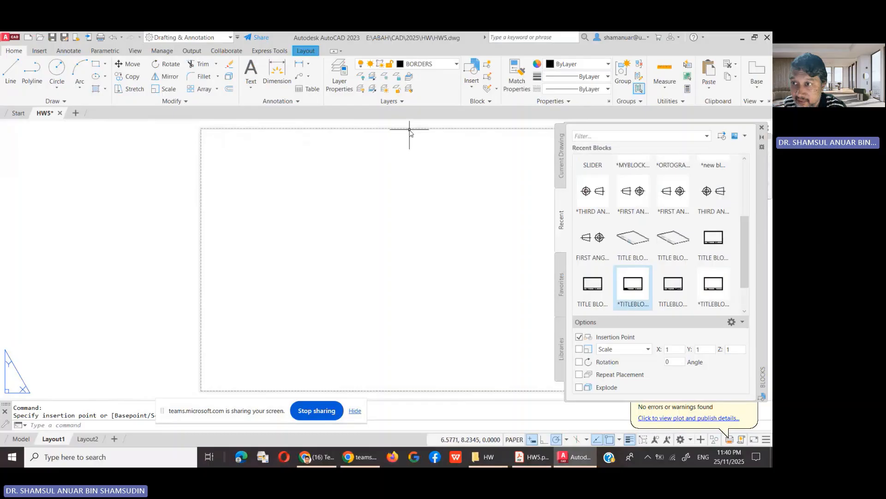
# - Insert the TITLEBLOCK A4B block into Layout1 at insertion point 0,0 and close the block library
pyautogui.click(635, 291)
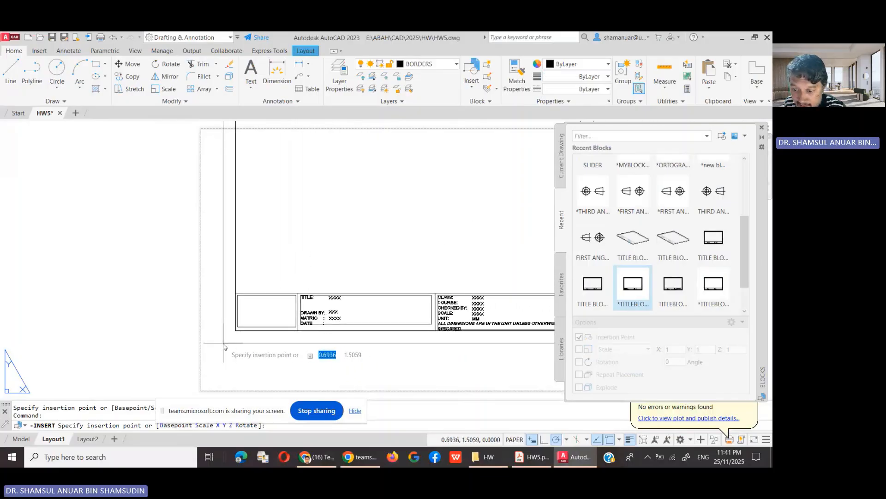
pyautogui.write('0')
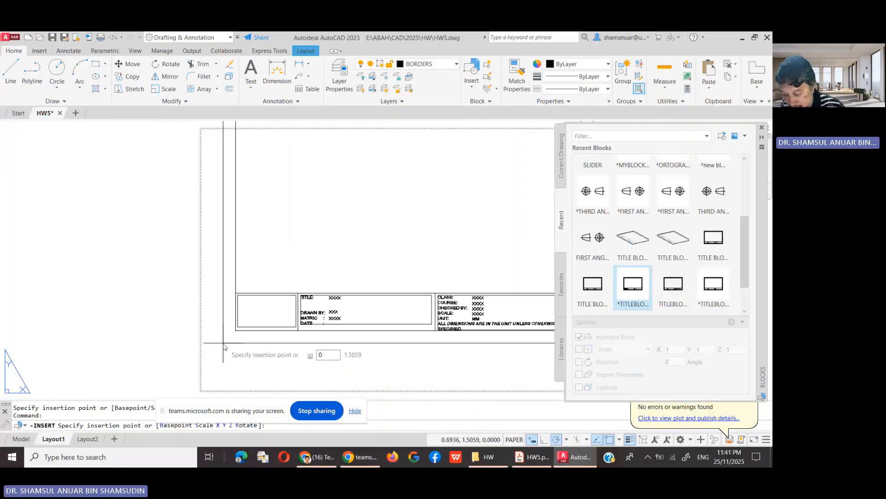
pyautogui.write(',0')
pyautogui.press('Return')
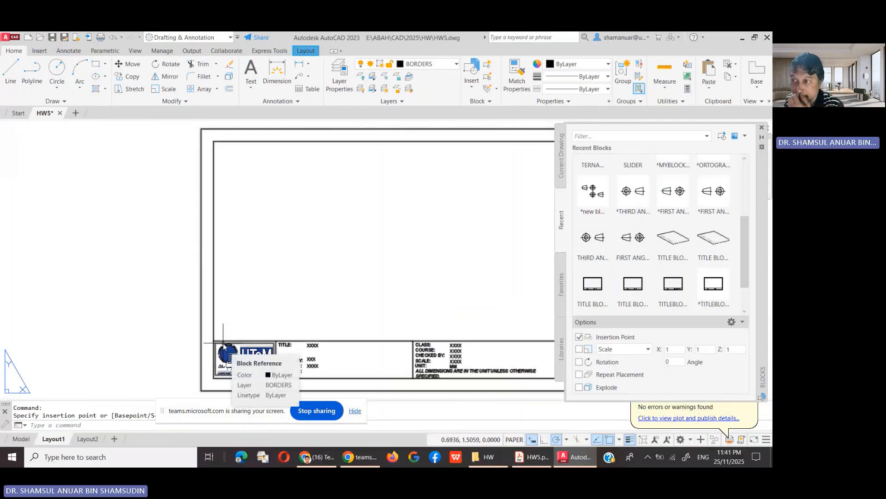
pyautogui.click(762, 129)
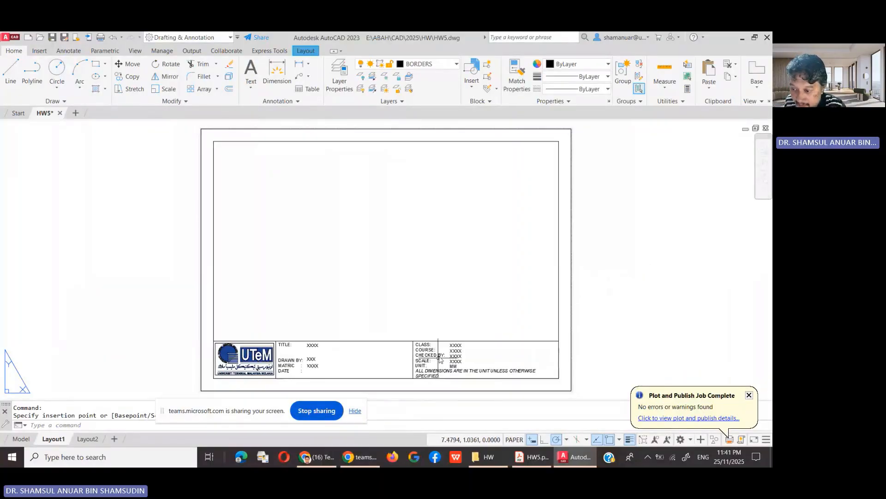
# - Open the inserted TITLEBLOCK A4B block definition for editing in the Block Editor
pyautogui.click(456, 349)
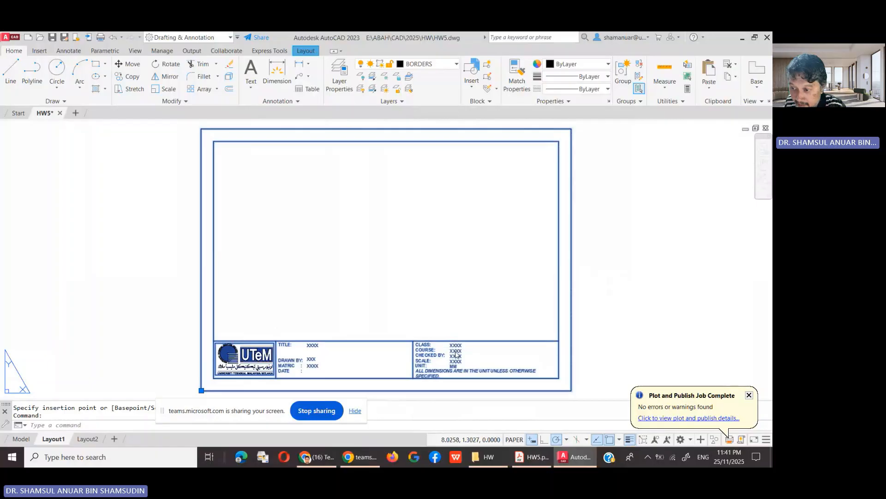
pyautogui.doubleClick(454, 351)
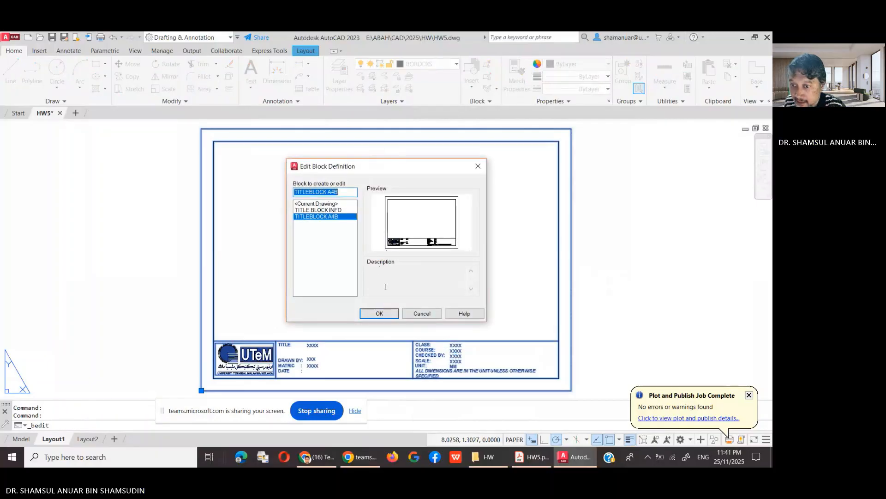
pyautogui.click(380, 314)
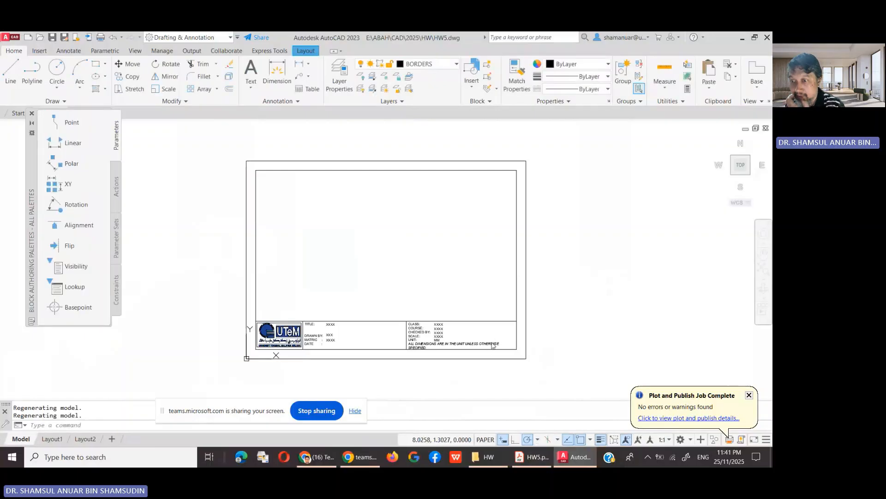
pyautogui.scroll(6, 425, 353)
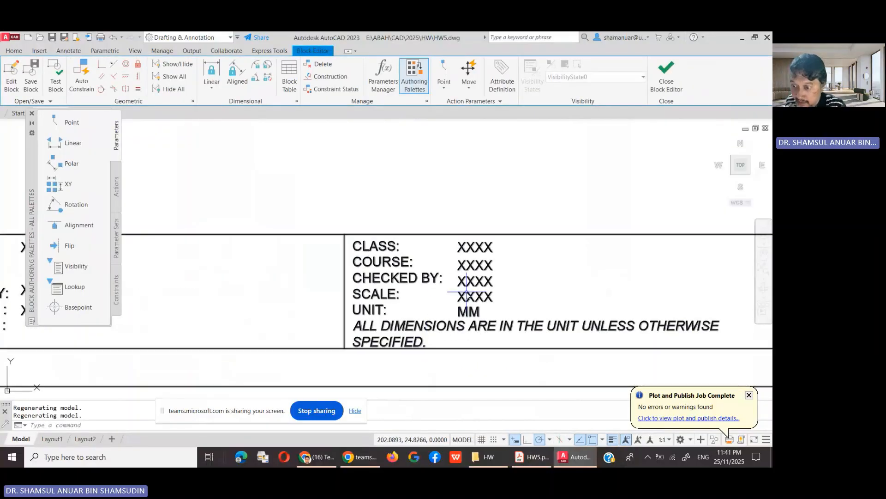
pyautogui.scroll(-4, 468, 293)
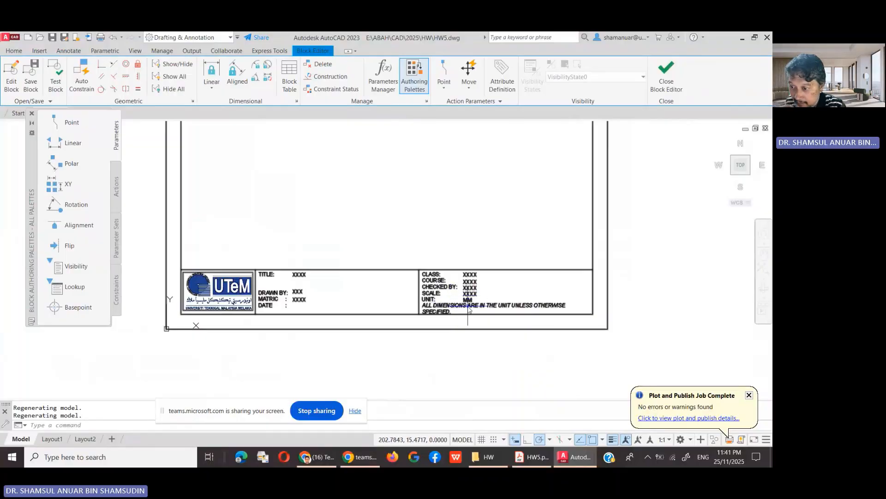
pyautogui.scroll(5, 467, 309)
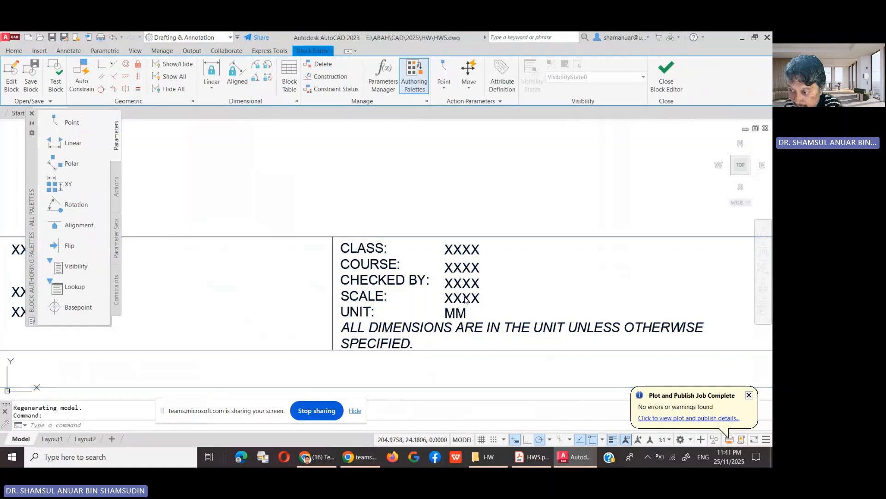
# - Set the title block's SCALE attribute to 1:1 and close the Block Editor, saving the changes to TITLEBLOCK A4B
pyautogui.doubleClick(465, 300)
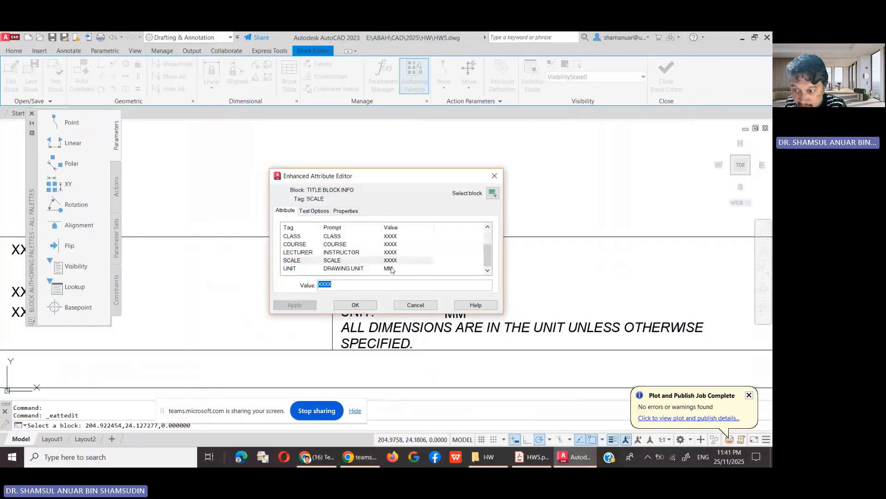
pyautogui.click(301, 262)
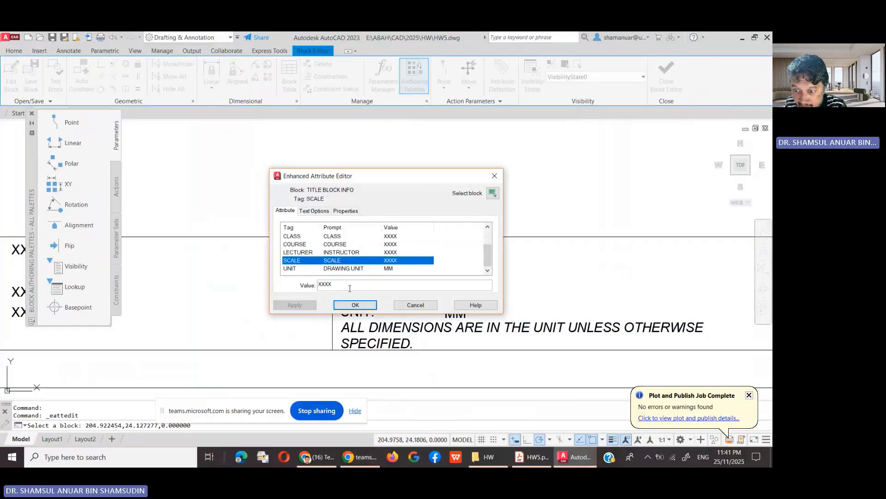
pyautogui.click(349, 288)
pyautogui.moveTo(321, 285); pyautogui.dragTo(312, 290)
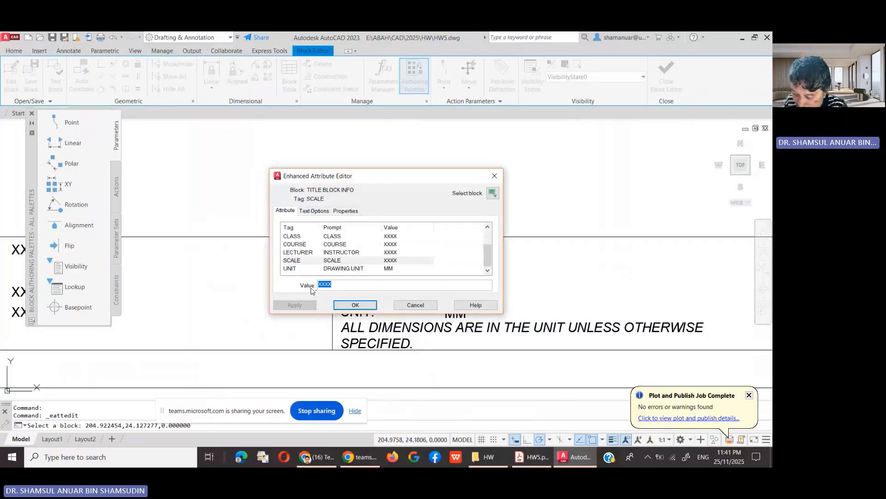
pyautogui.write('1')
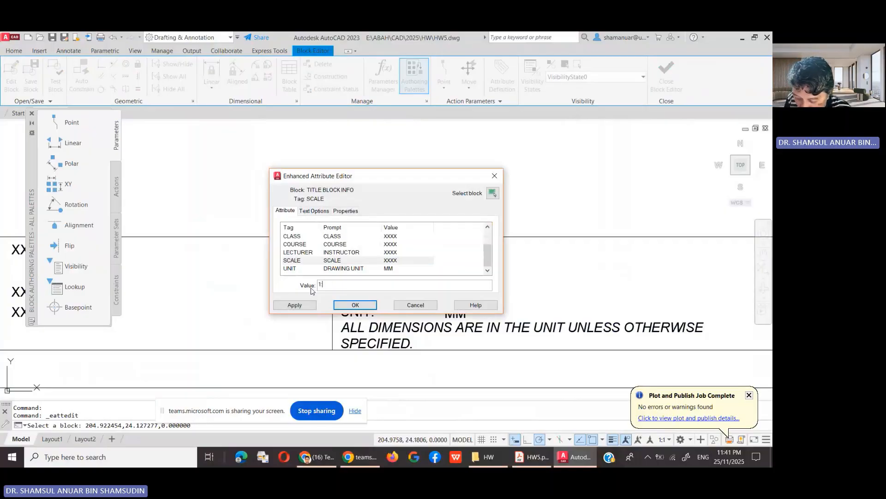
pyautogui.write(':1')
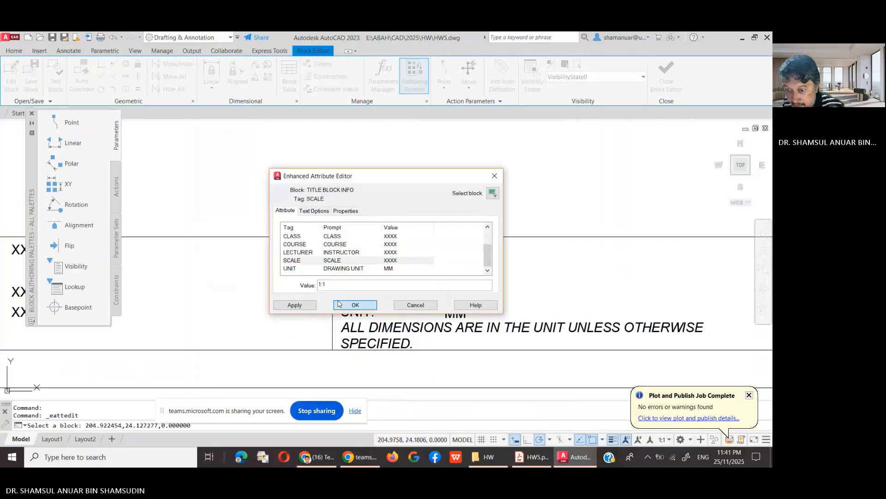
pyautogui.click(355, 305)
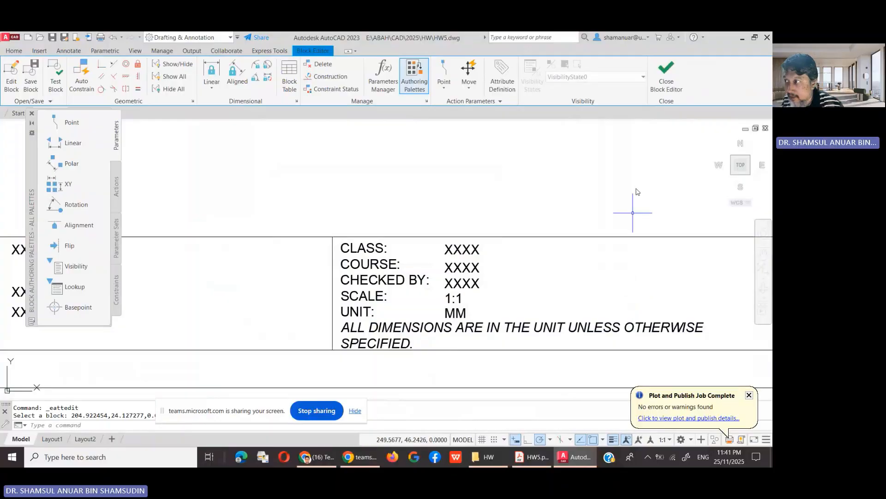
pyautogui.click(658, 77)
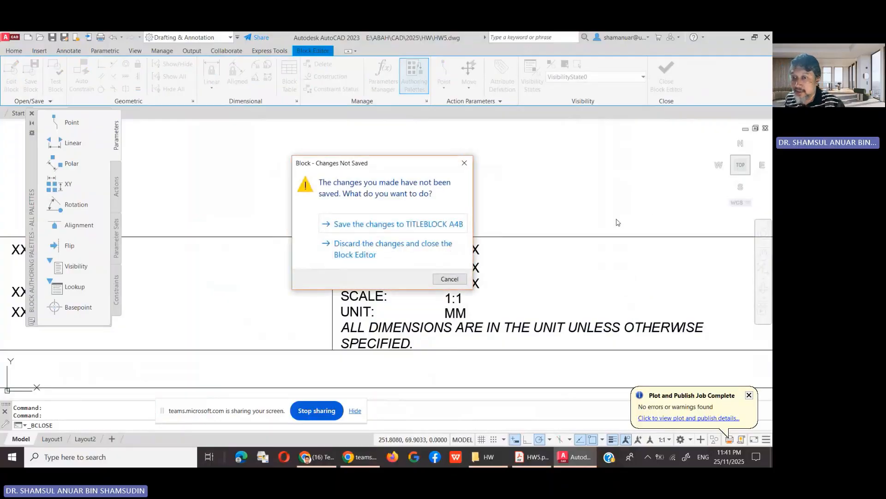
pyautogui.click(364, 225)
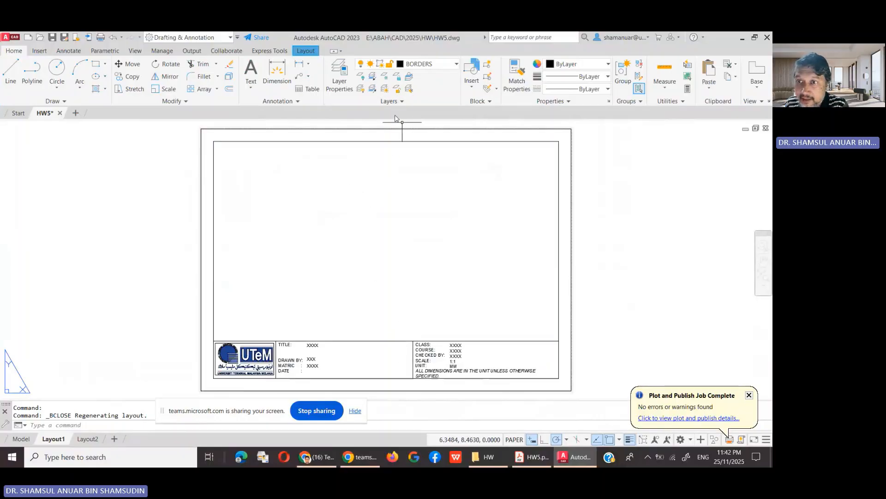
# - Create a rectangular viewport filling the drawing area between the inner border's corners above the title block
pyautogui.click(307, 50)
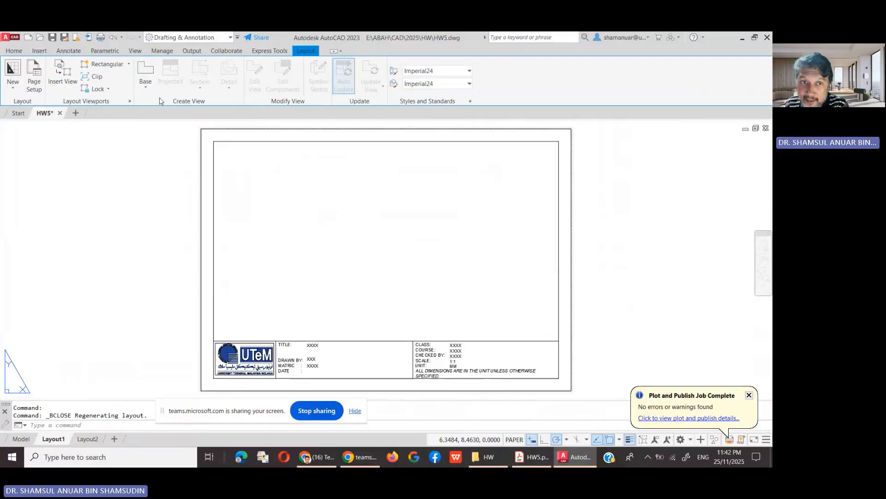
pyautogui.click(98, 65)
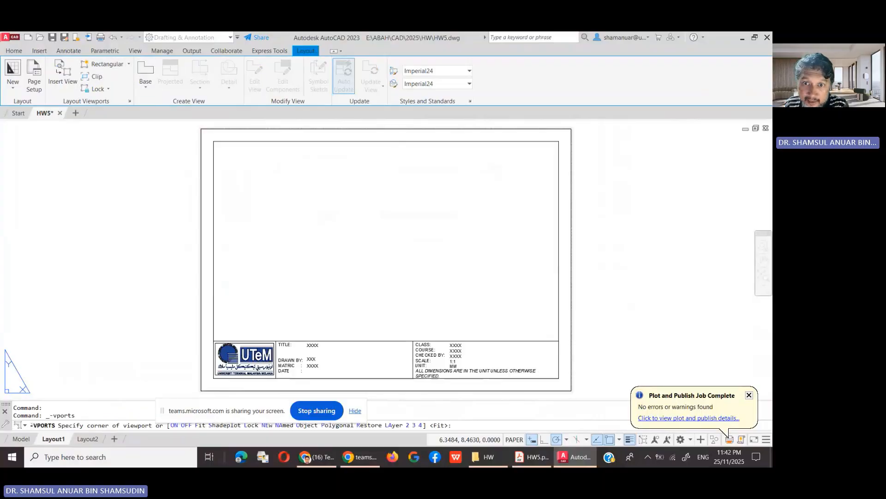
pyautogui.click(214, 341)
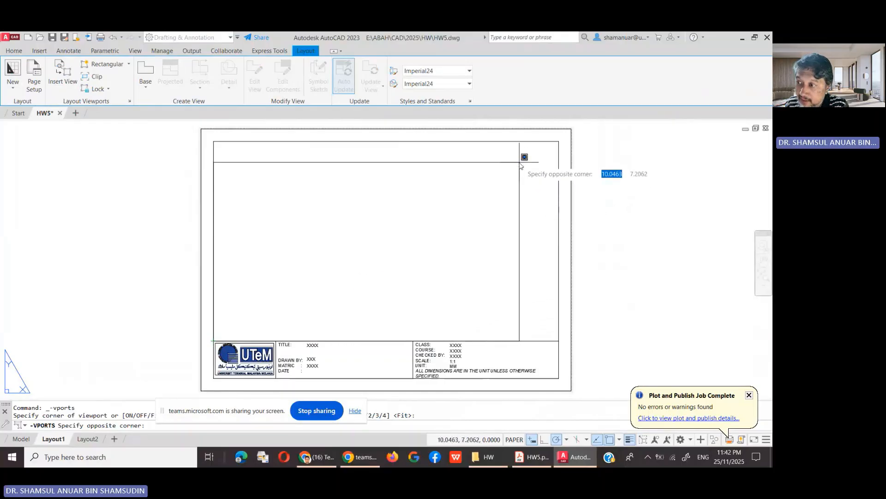
pyautogui.click(559, 142)
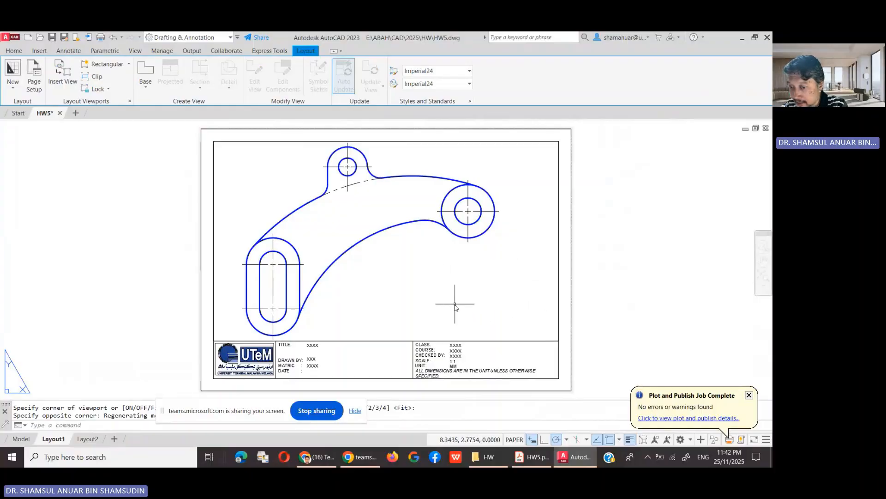
# - Activate the viewport, set its scale to 1:1 and return to paper space
pyautogui.doubleClick(473, 283)
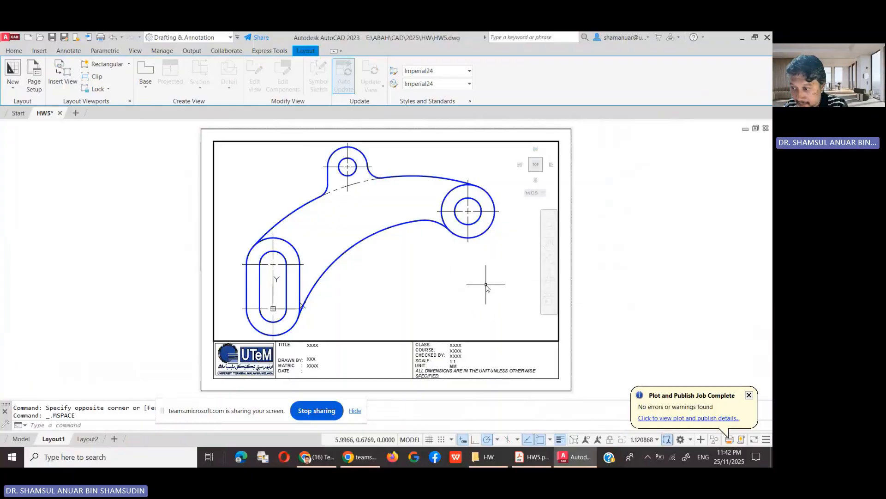
pyautogui.click(410, 440)
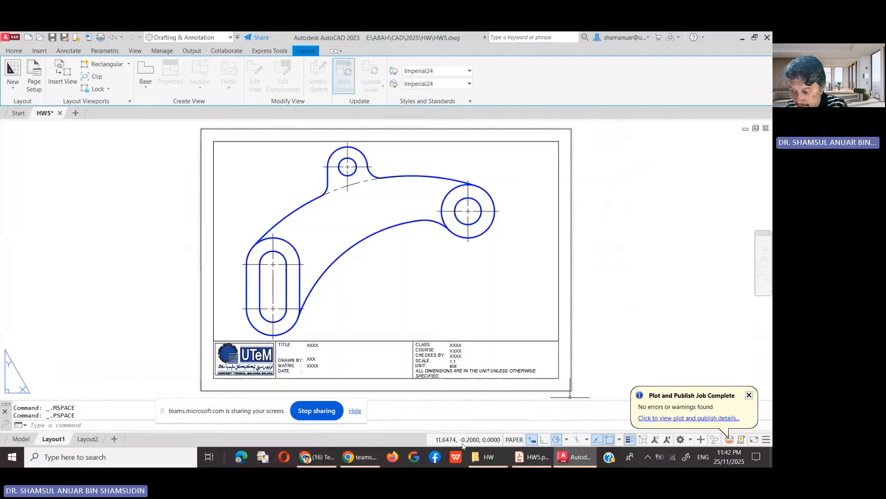
pyautogui.click(514, 440)
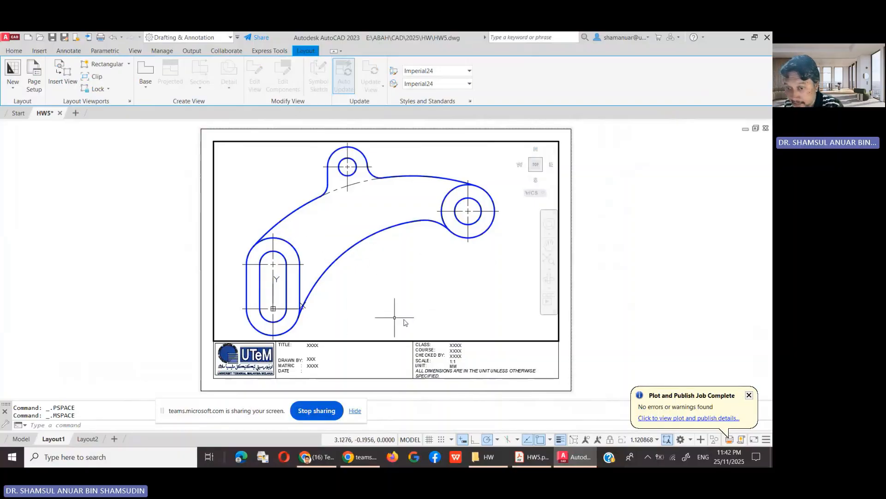
pyautogui.click(656, 440)
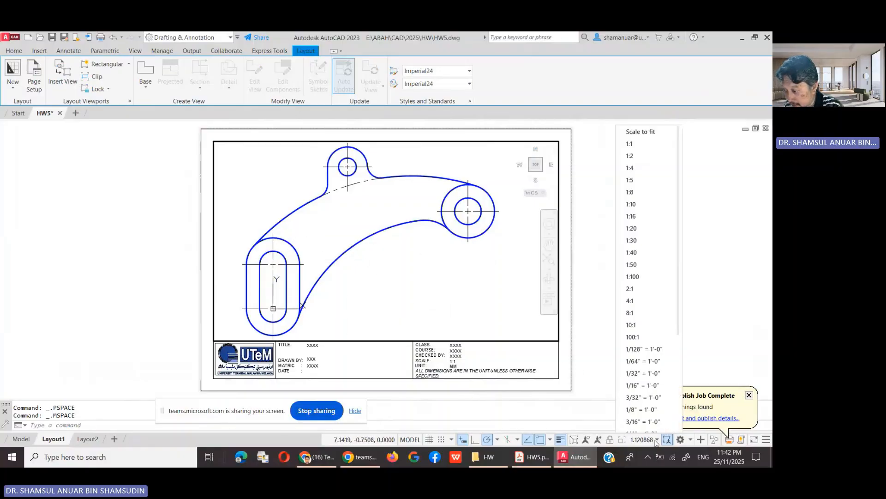
pyautogui.click(650, 139)
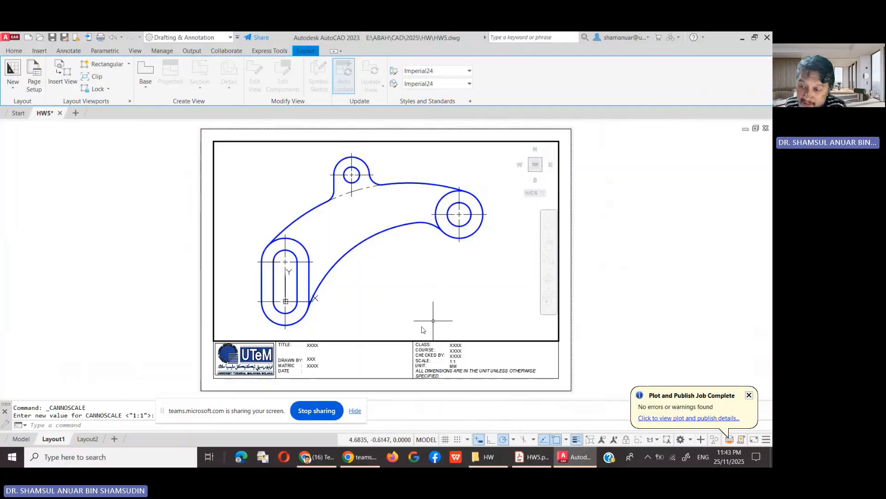
pyautogui.click(427, 439)
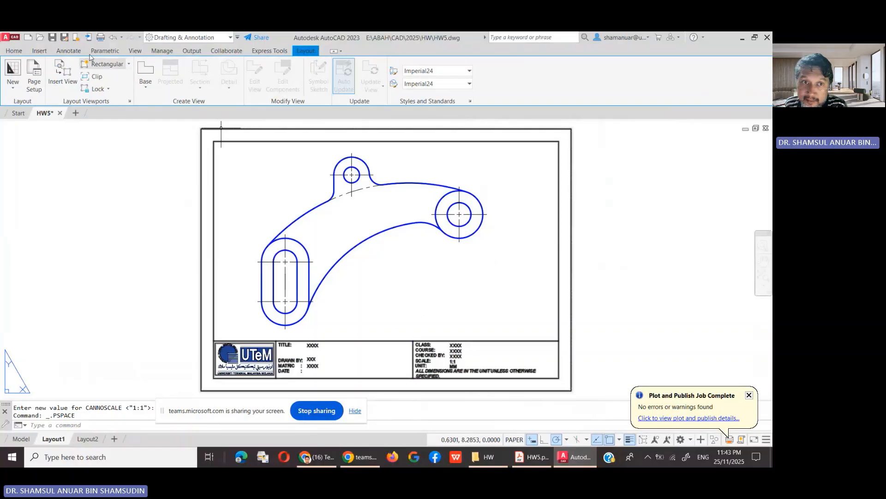
pyautogui.click(74, 51)
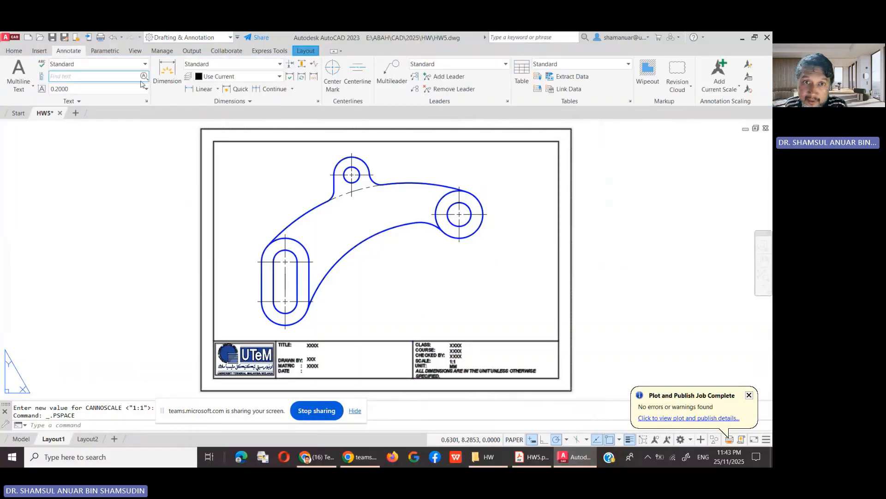
pyautogui.click(204, 89)
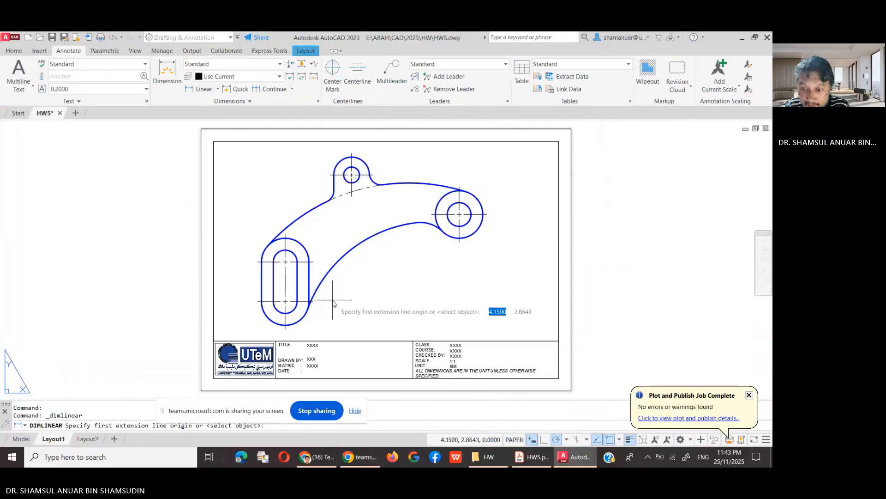
pyautogui.click(285, 301)
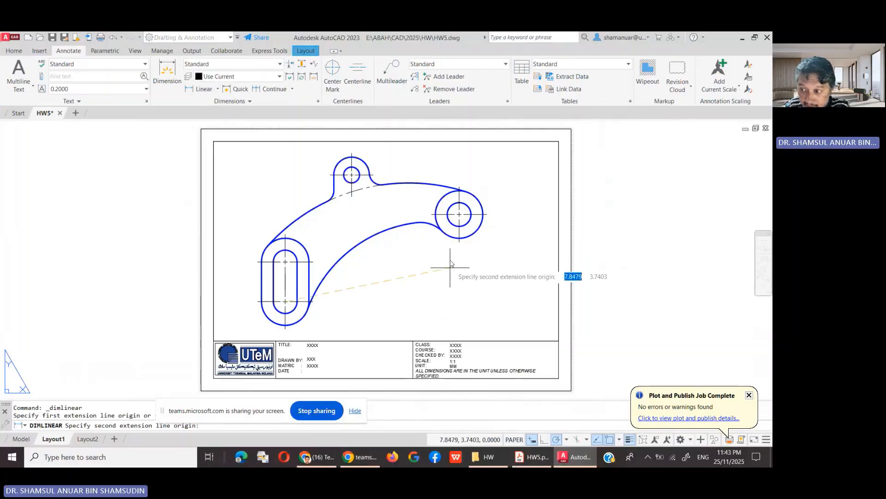
pyautogui.click(459, 215)
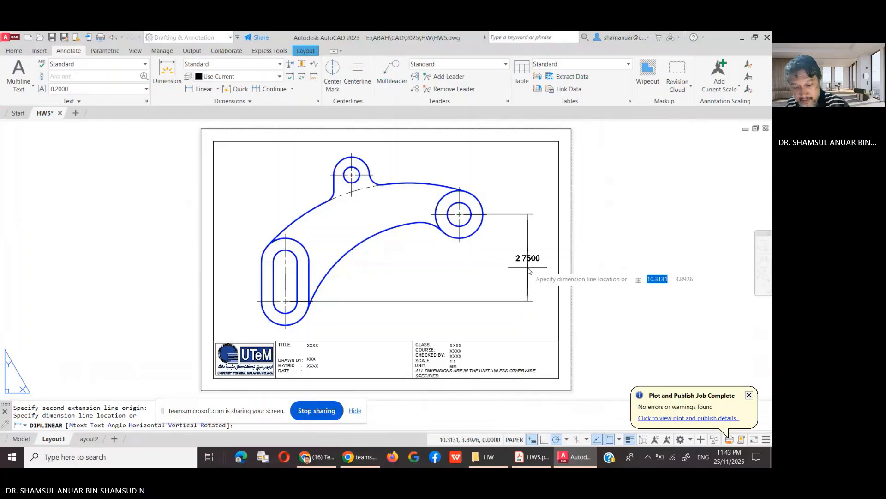
pyautogui.press('Escape')
# - Dimension the vertical distance between the slot's lower centreline and the right boss's horizontal centreline, placing the dimension to the right of the part
pyautogui.press('Return')
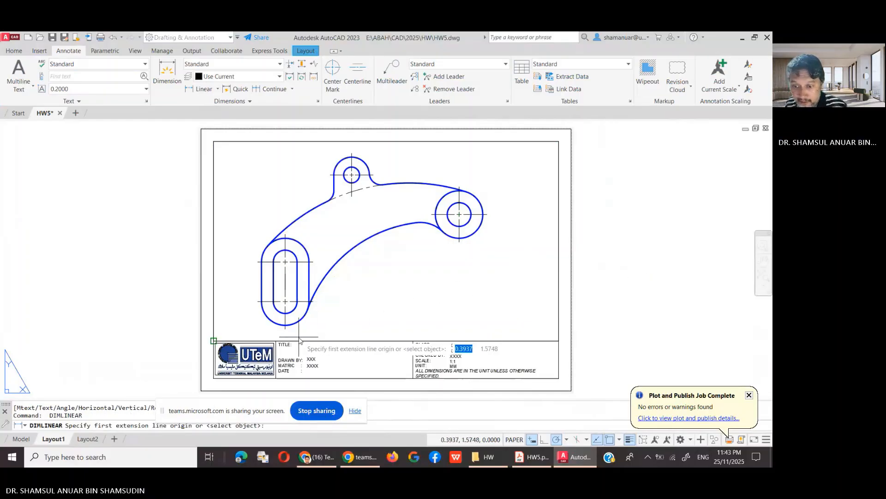
pyautogui.click(320, 315)
pyautogui.scroll(4, 317, 314)
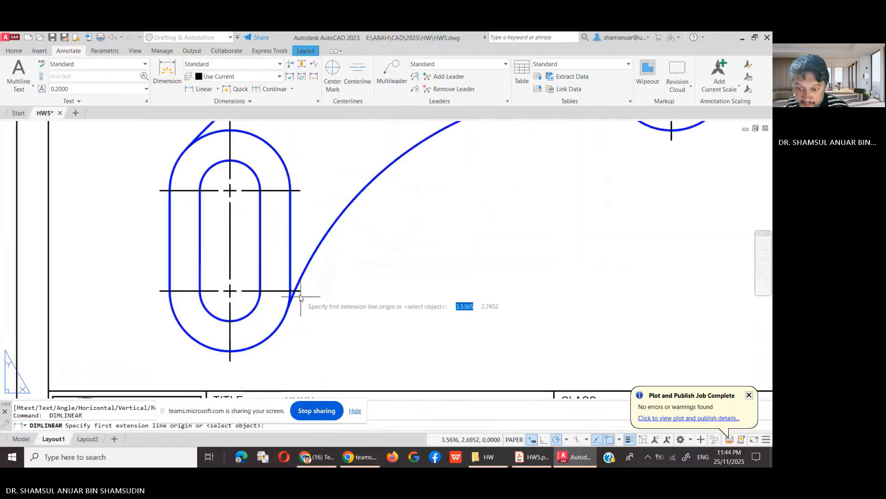
pyautogui.scroll(-2, 399, 303)
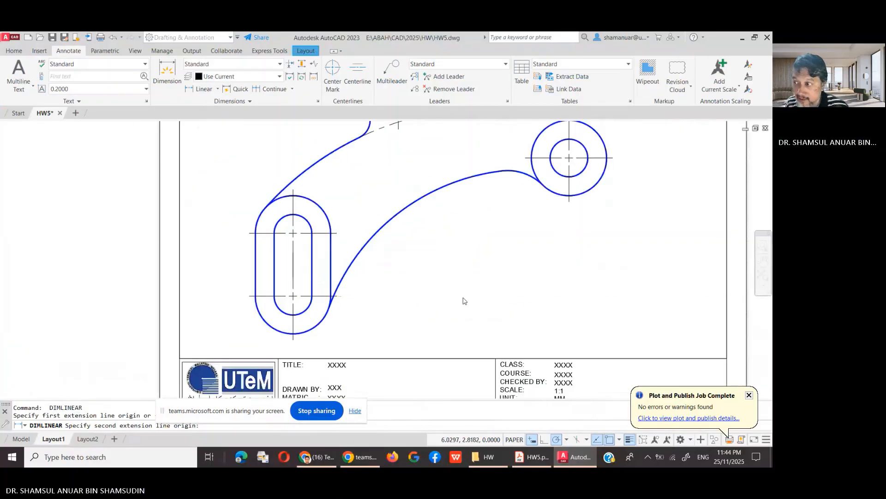
pyautogui.scroll(-3, 463, 301)
pyautogui.click(561, 210)
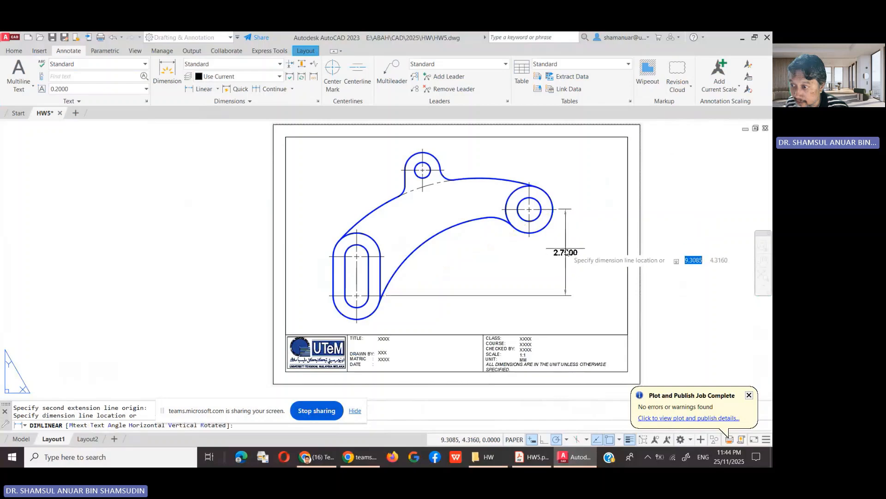
pyautogui.click(579, 252)
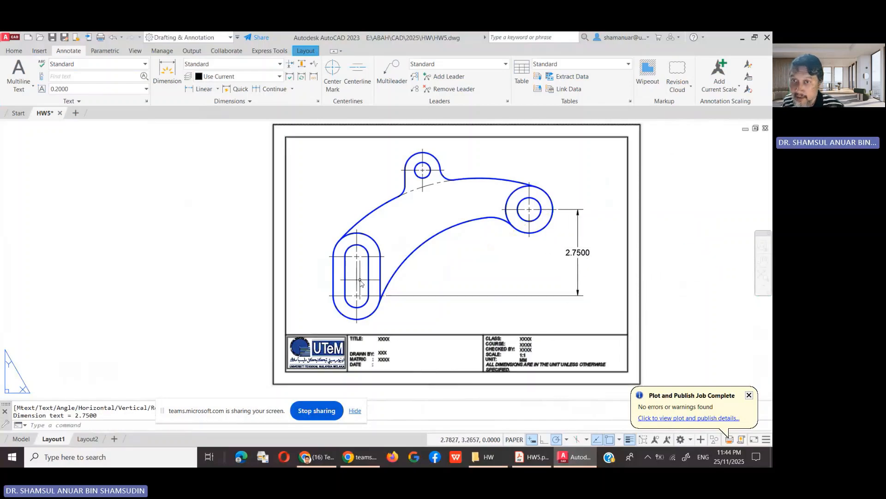
# - Modify the Standard dimension style to use a linear precision of 0.000 and close the Dimension Style Manager
pyautogui.click(317, 102)
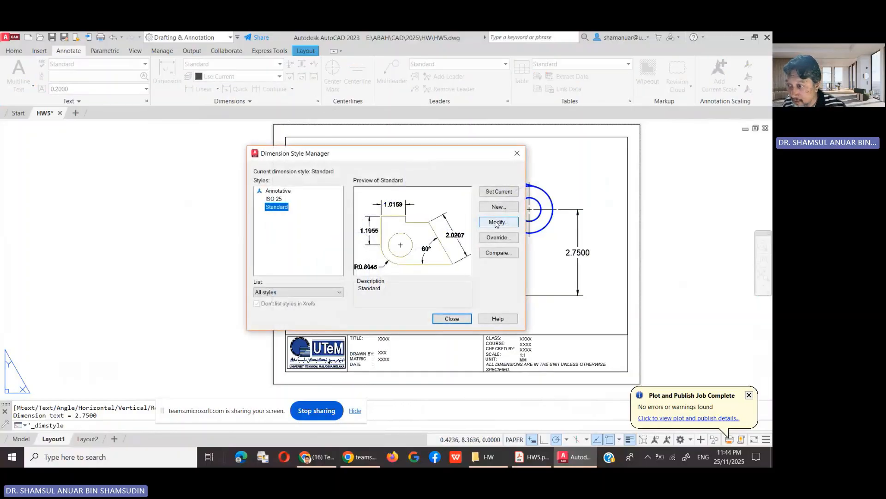
pyautogui.click(497, 223)
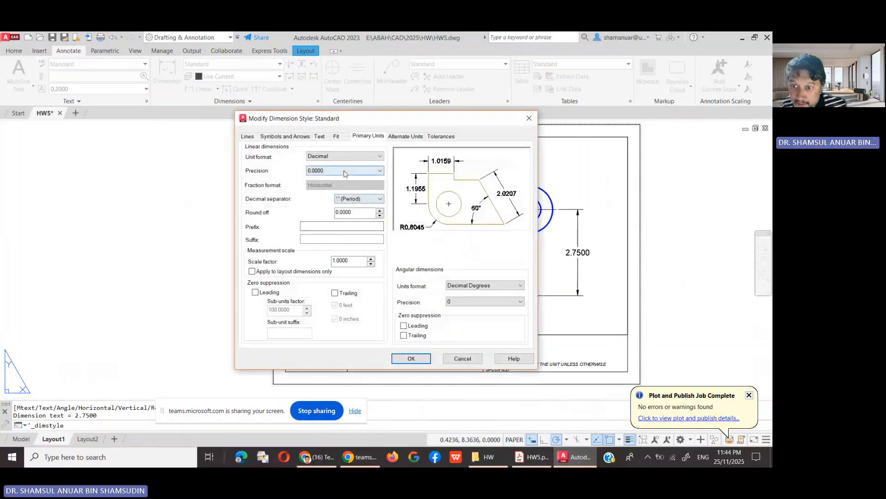
pyautogui.click(344, 173)
pyautogui.click(345, 196)
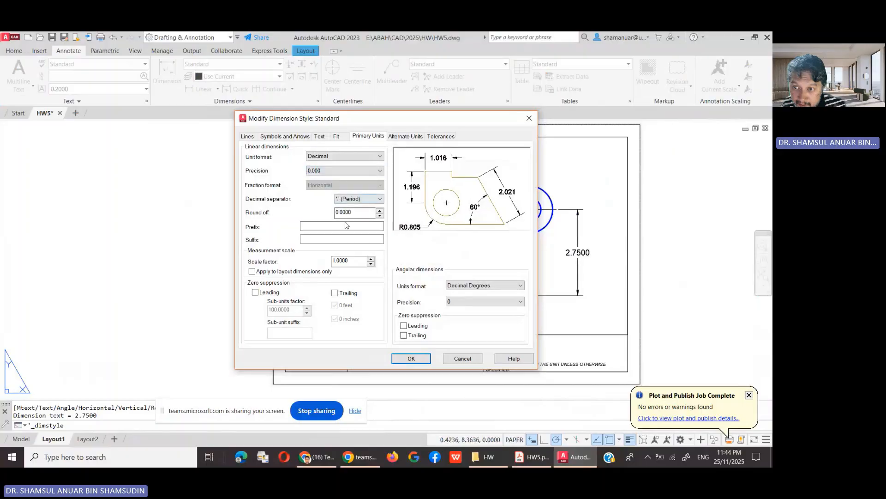
pyautogui.click(415, 360)
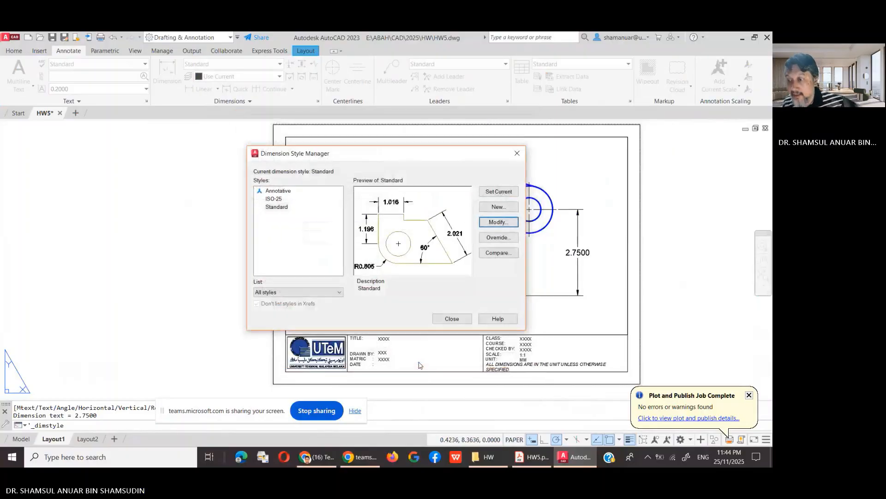
pyautogui.click(444, 320)
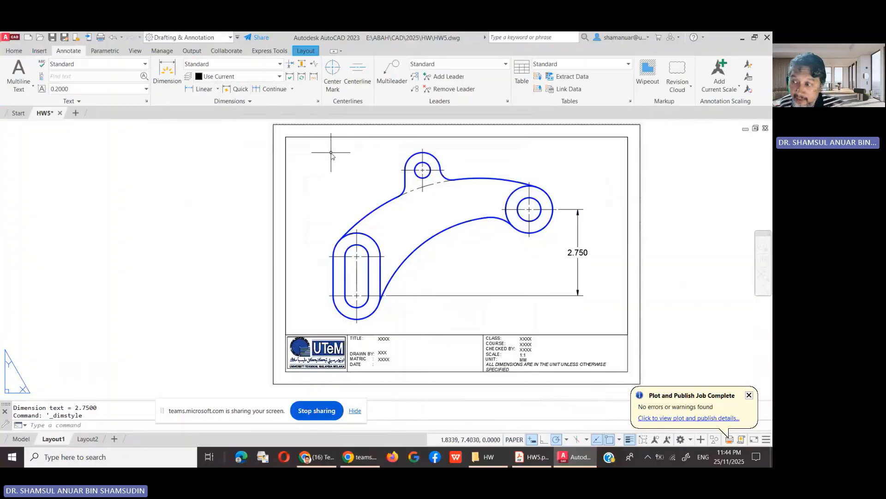
# - Add a horizontal linear dimension between the slot's vertical centreline and the right boss's centreline, placed below the part
pyautogui.click(202, 89)
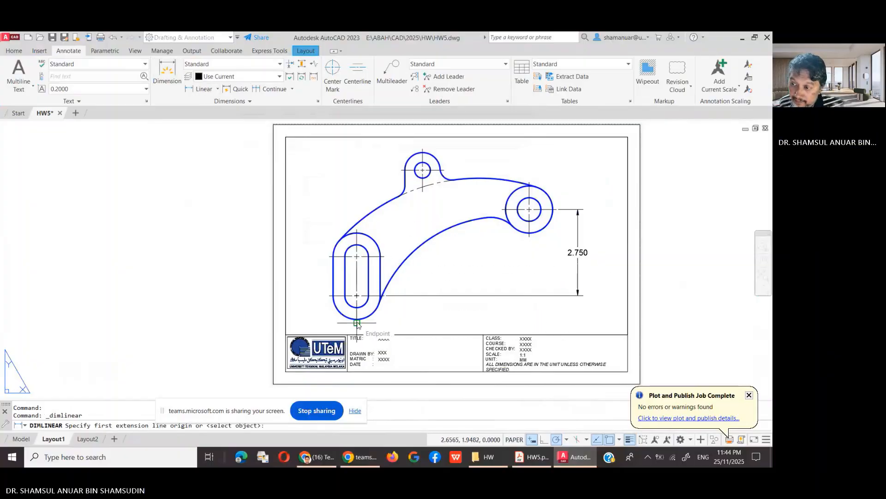
pyautogui.click(356, 322)
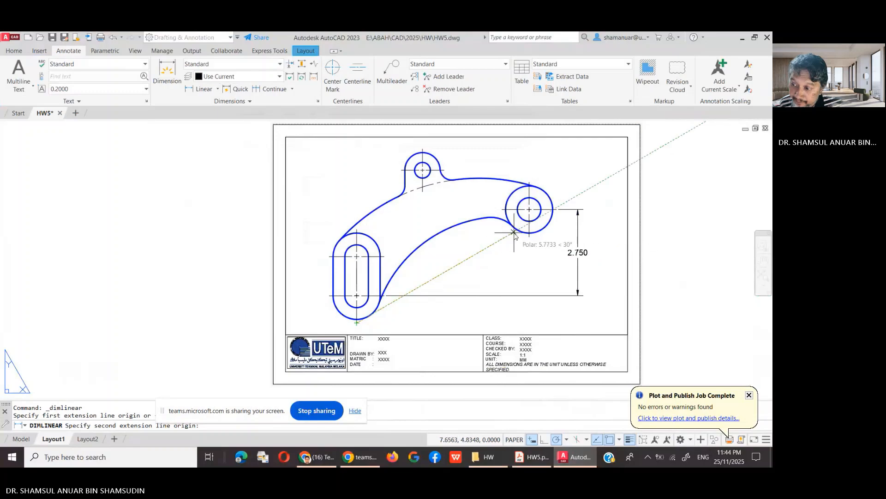
pyautogui.click(531, 241)
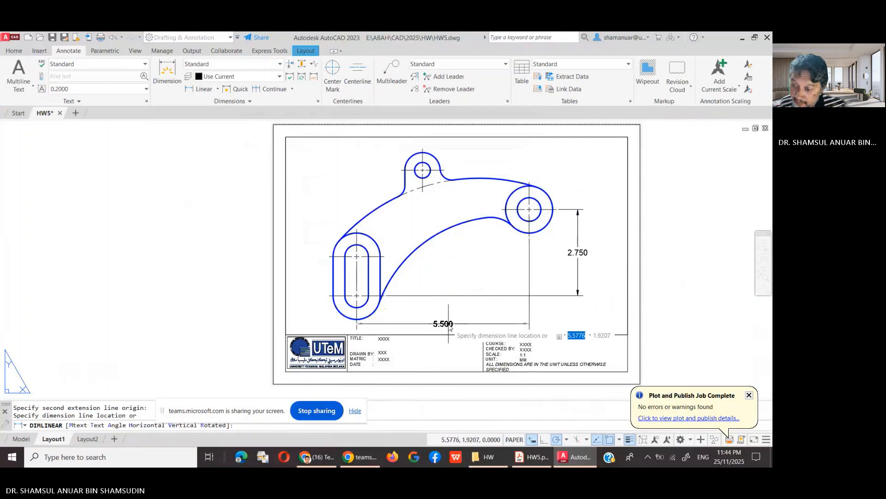
pyautogui.click(450, 328)
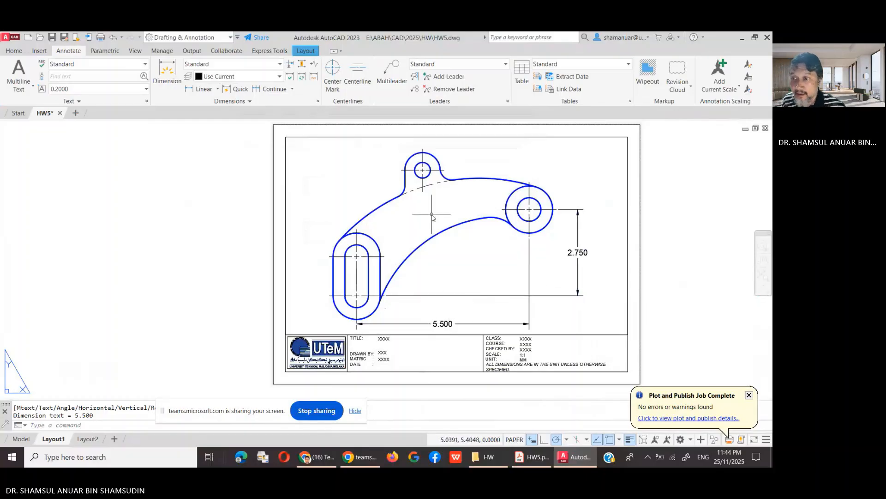
# - Add a horizontal linear dimension between the centres of the right boss and the upper lug hole, placed above the part
pyautogui.click(203, 88)
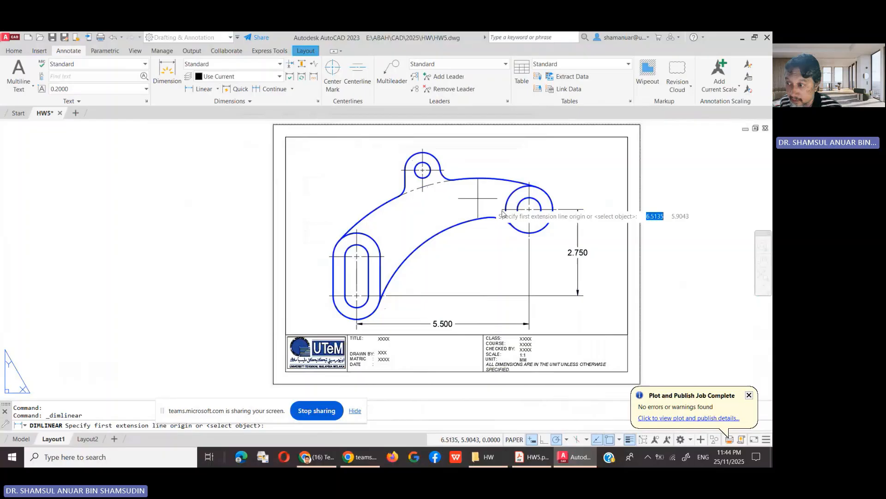
pyautogui.click(529, 209)
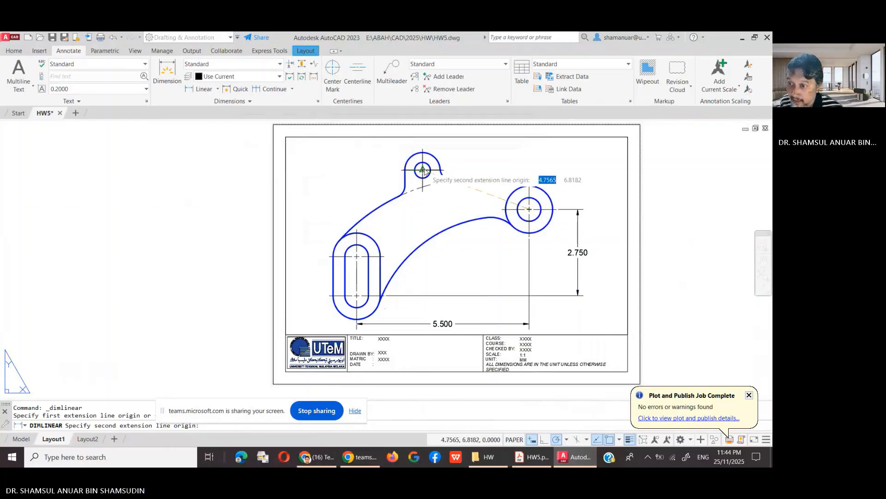
pyautogui.click(423, 170)
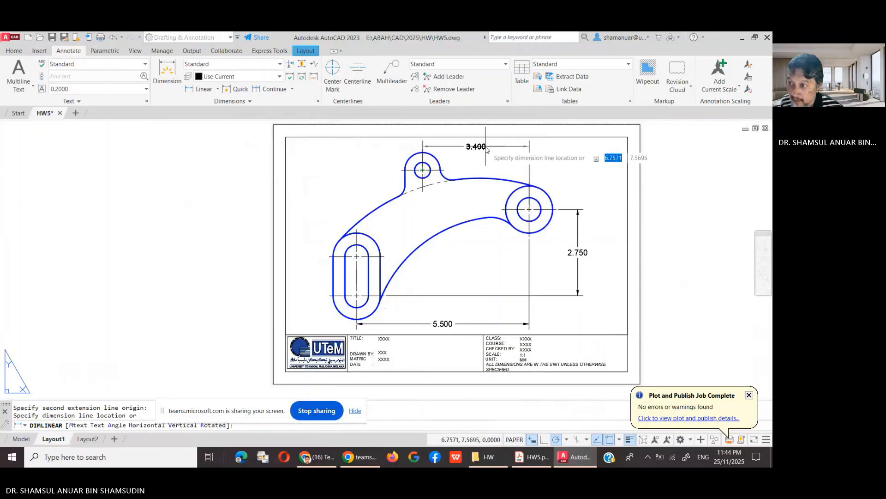
pyautogui.click(486, 149)
# - Add a vertical linear dimension from the right boss's horizontal centreline to the upper lug hole's centreline, placed between the two features
pyautogui.press('Return')
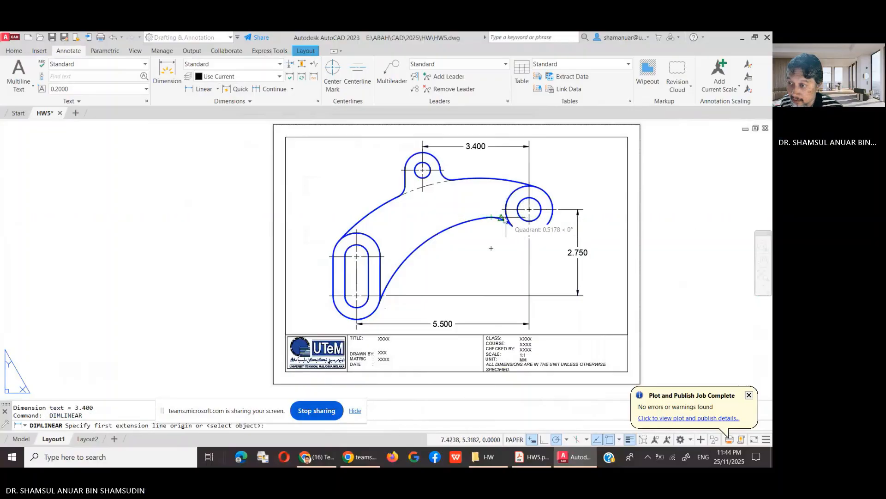
pyautogui.click(506, 209)
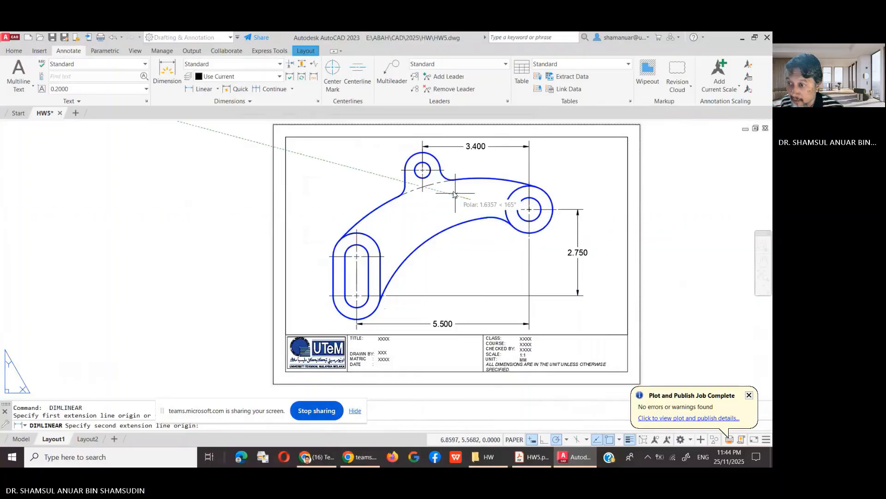
pyautogui.click(446, 172)
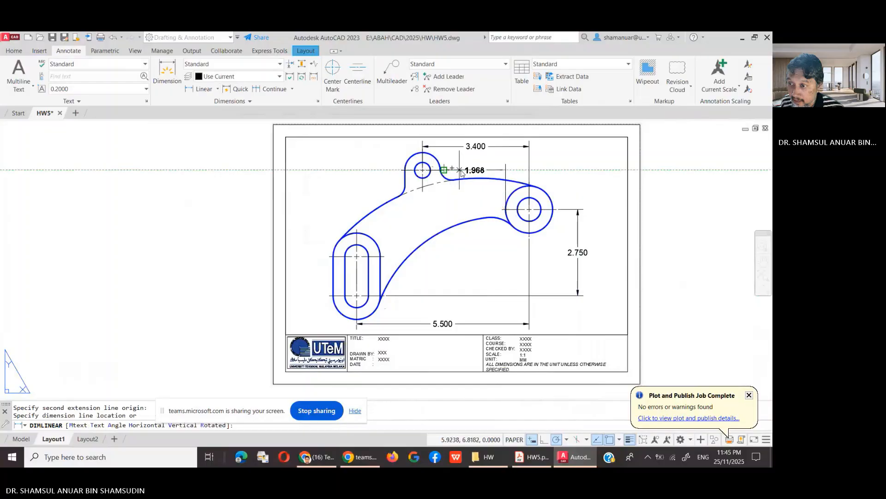
pyautogui.click(462, 194)
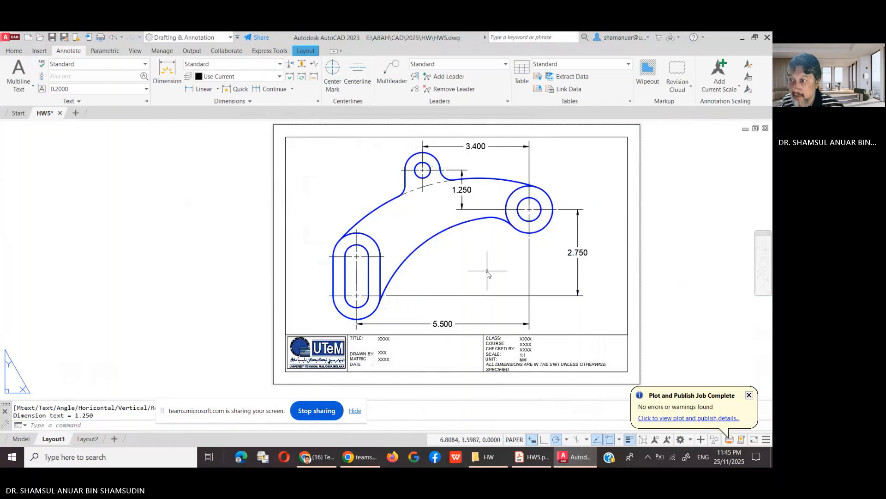
pyautogui.press('Return')
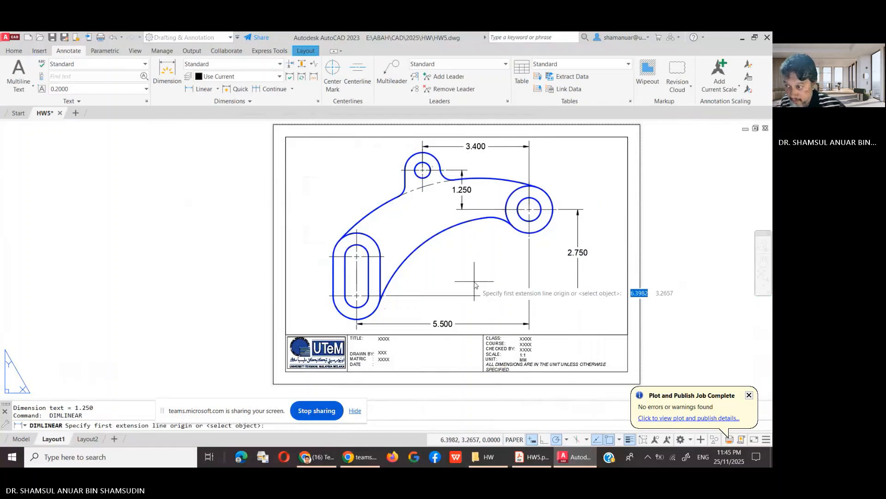
pyautogui.press('Escape')
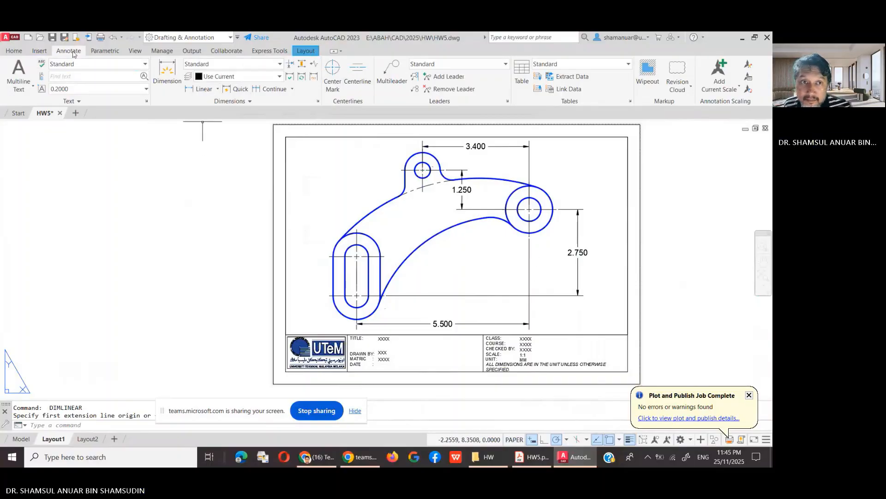
# - Draw a horizontal line from the centre of the large circular boss past the end of the 1.250 dimension's lower extension line
pyautogui.click(40, 55)
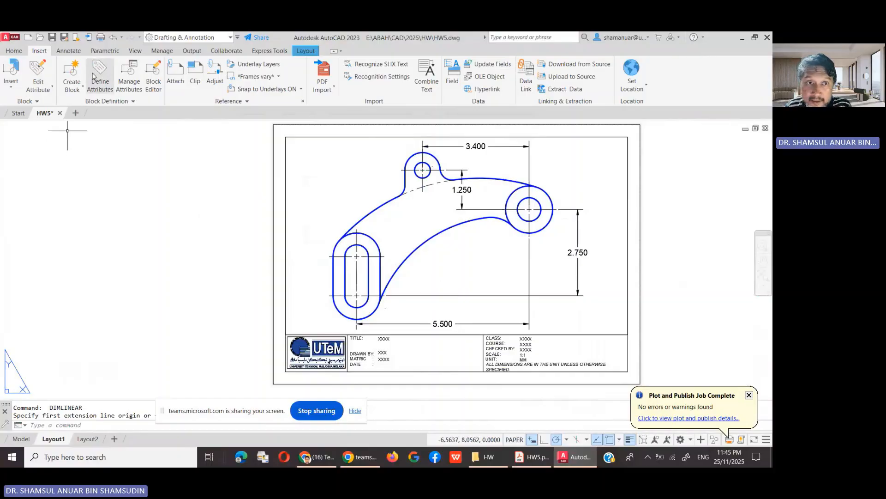
pyautogui.click(69, 52)
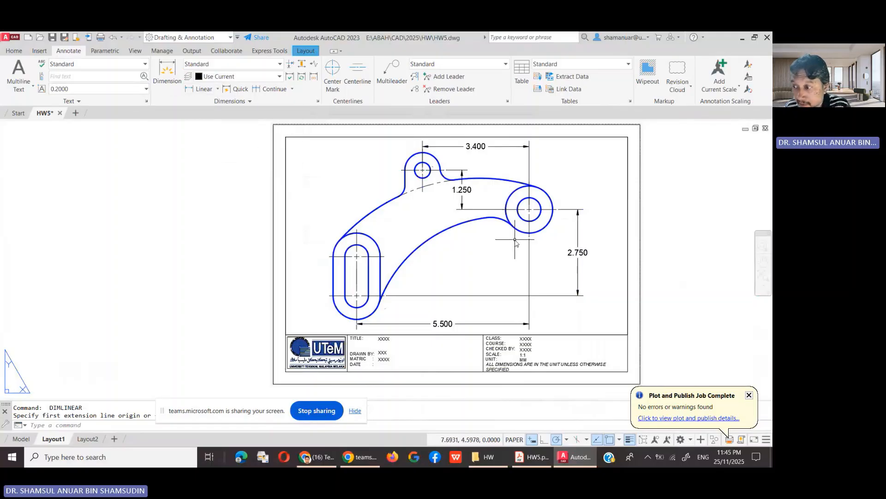
pyautogui.click(14, 50)
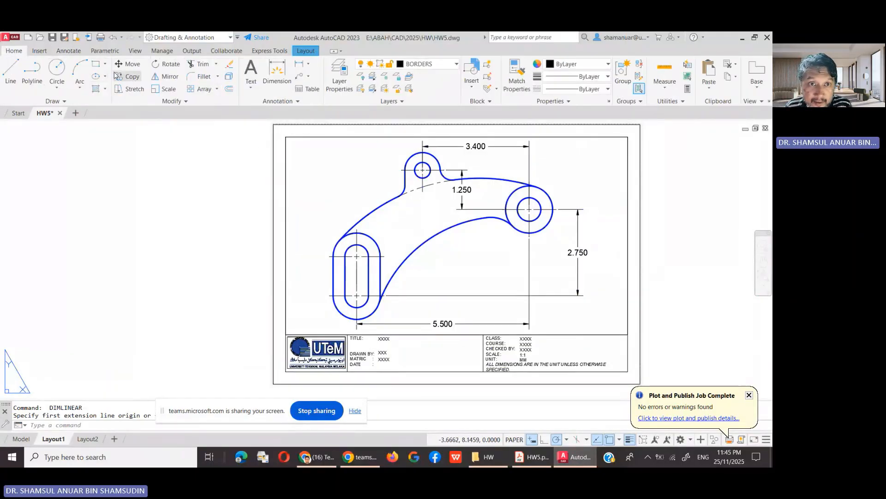
pyautogui.click(11, 69)
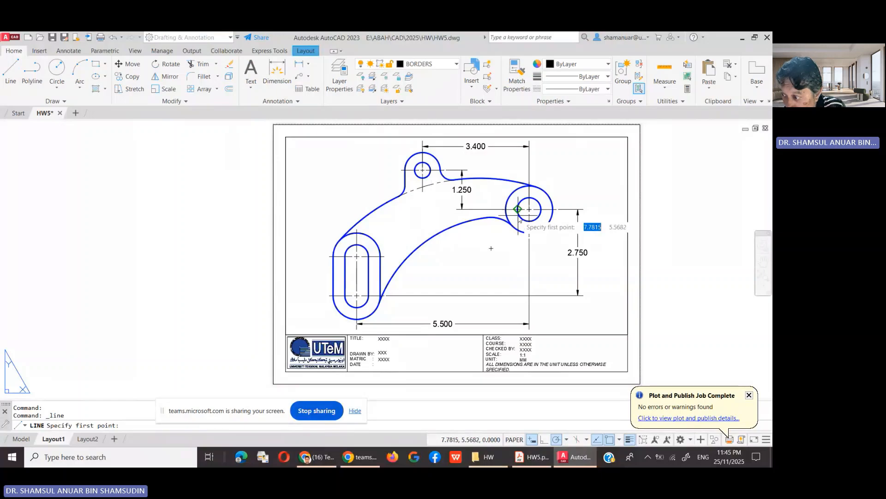
pyautogui.scroll(4, 519, 220)
pyautogui.click(537, 202)
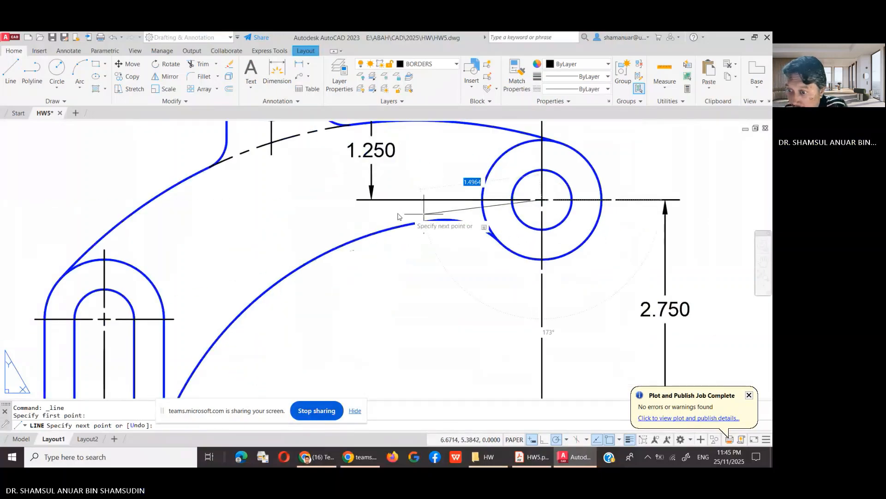
pyautogui.click(317, 200)
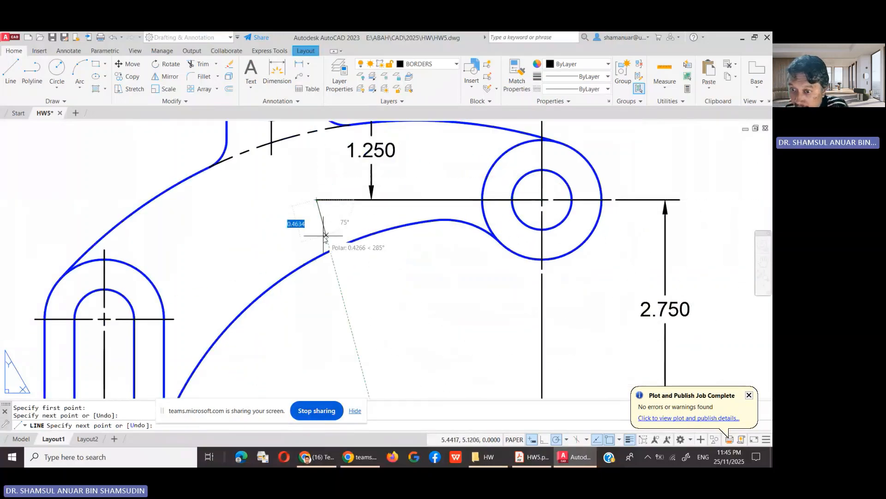
pyautogui.press('Return')
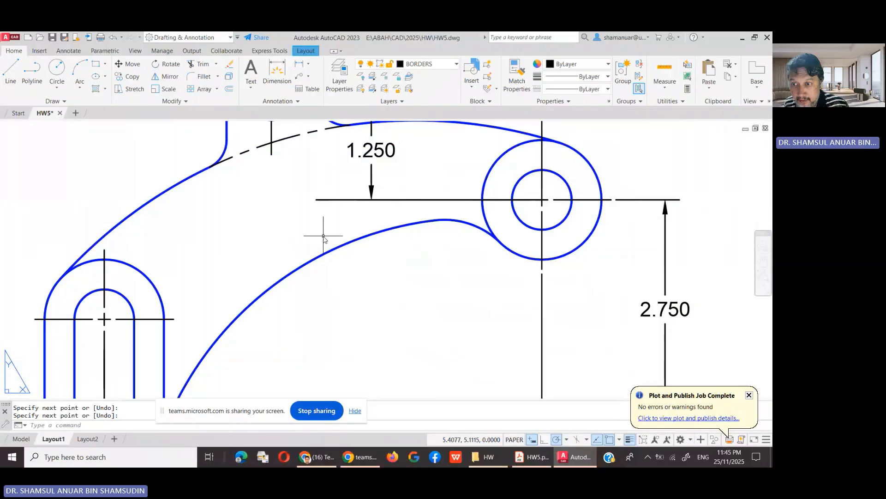
# - Assign the new horizontal line to the CONSTRUCTION layer and dismiss the frozen-layer notice
pyautogui.click(321, 200)
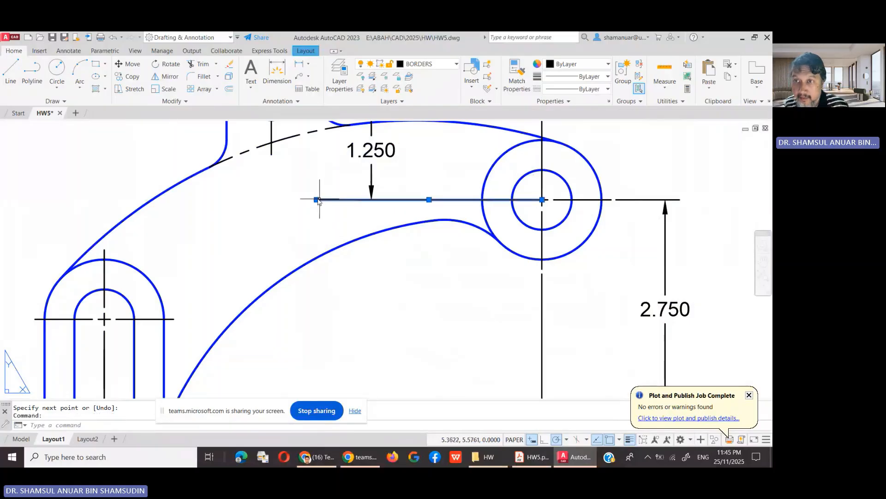
pyautogui.click(412, 64)
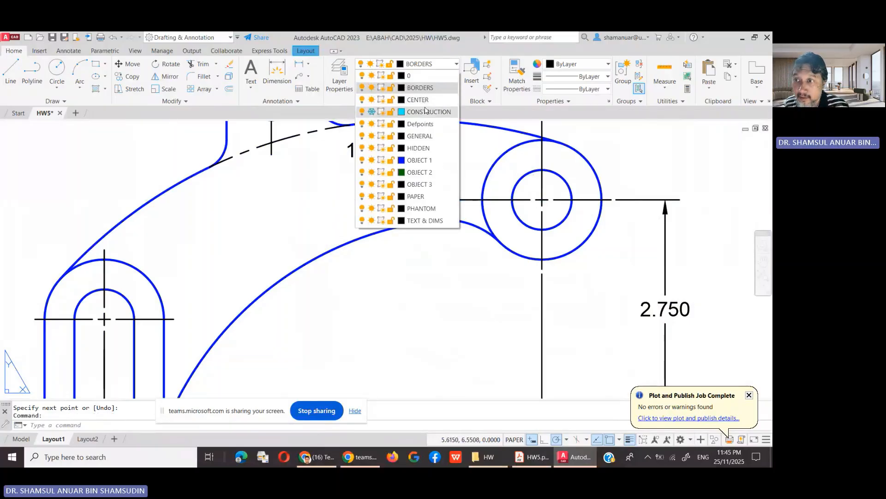
pyautogui.click(418, 111)
pyautogui.press('Escape')
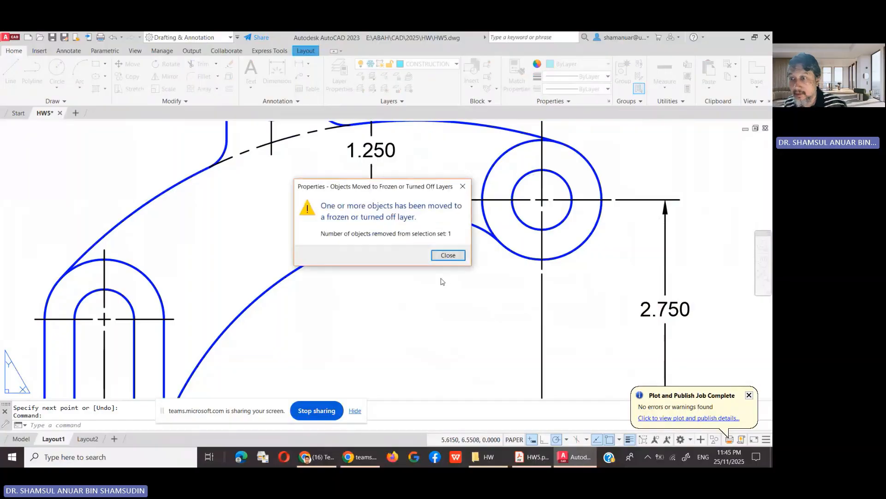
pyautogui.click(448, 256)
pyautogui.click(357, 199)
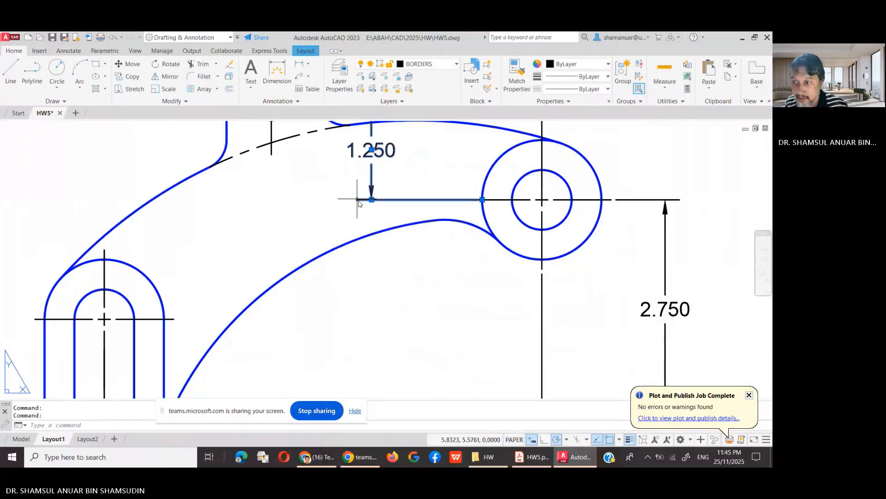
pyautogui.press('Escape')
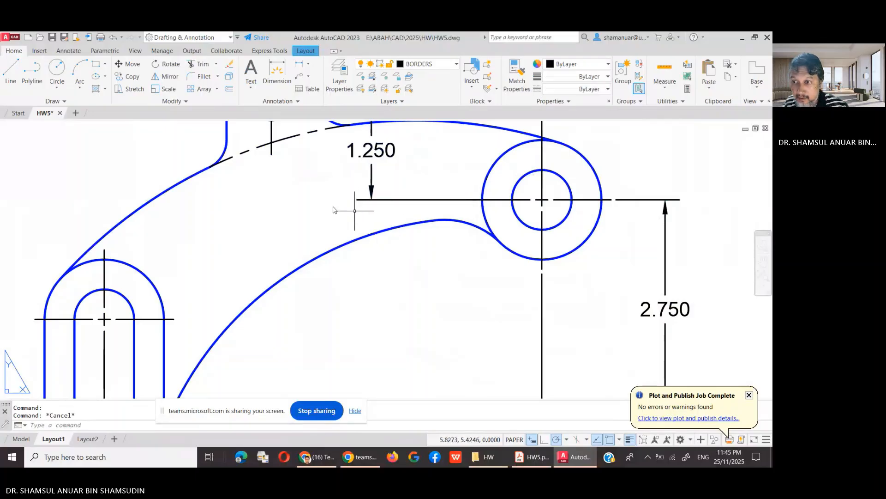
# - Undo the line's layer change and erase the horizontal line
pyautogui.click(112, 37)
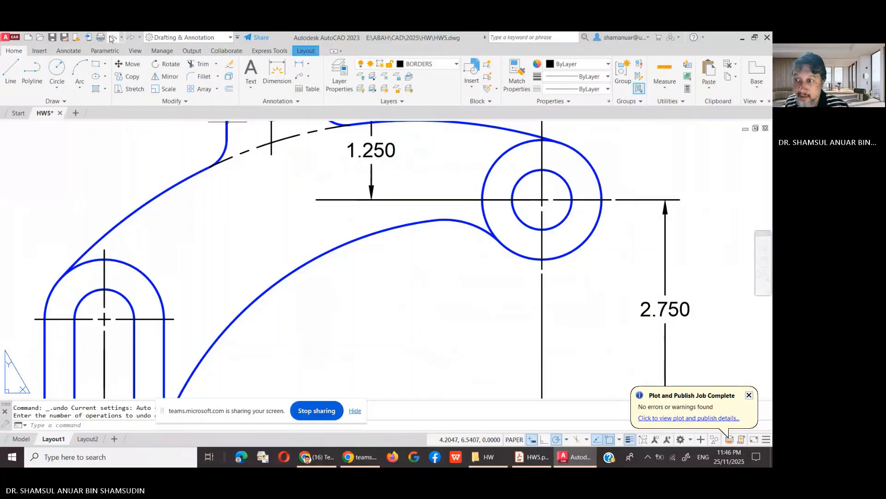
pyautogui.click(321, 201)
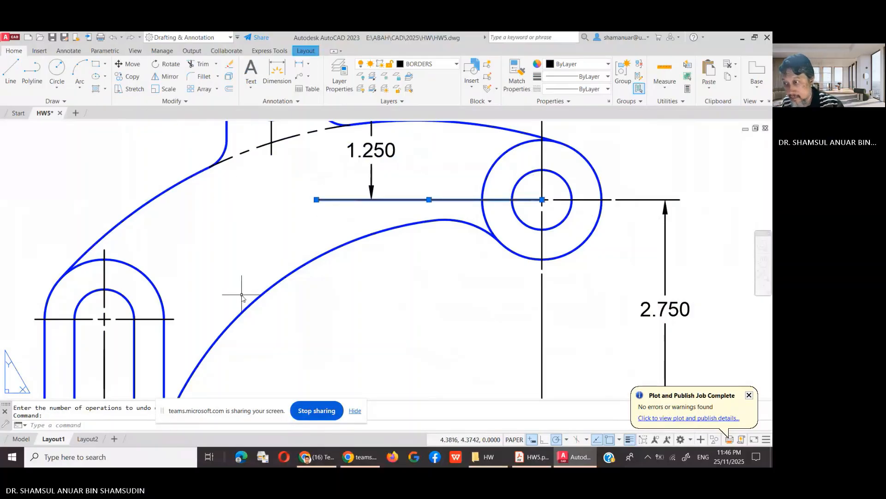
pyautogui.press('Delete')
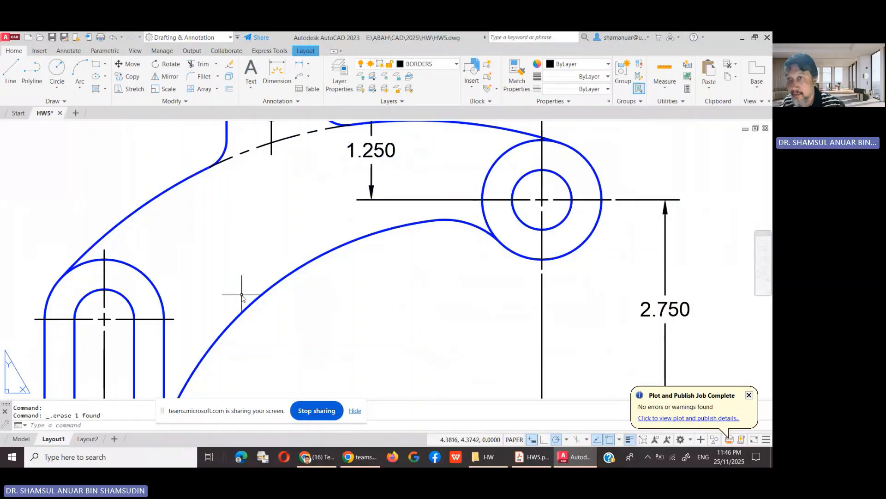
# - Thaw the CONSTRUCTION layer to show the construction geometry, and freeze it again
pyautogui.click(431, 67)
pyautogui.click(371, 112)
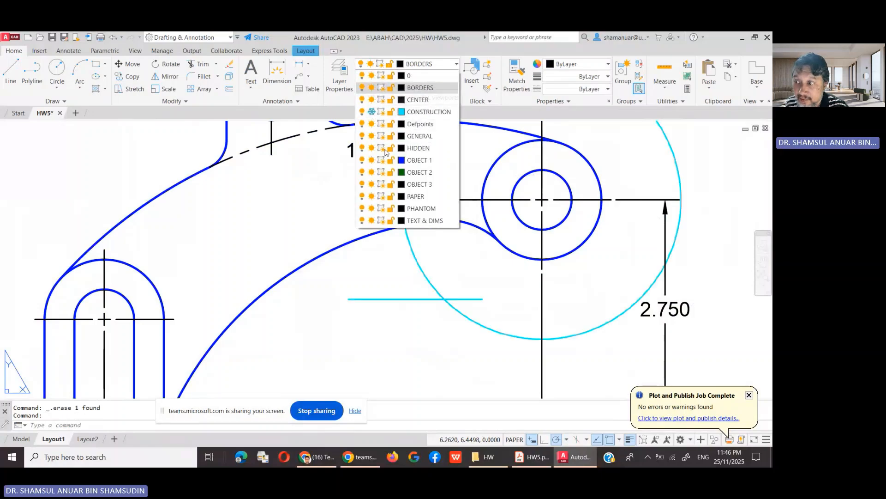
pyautogui.click(427, 350)
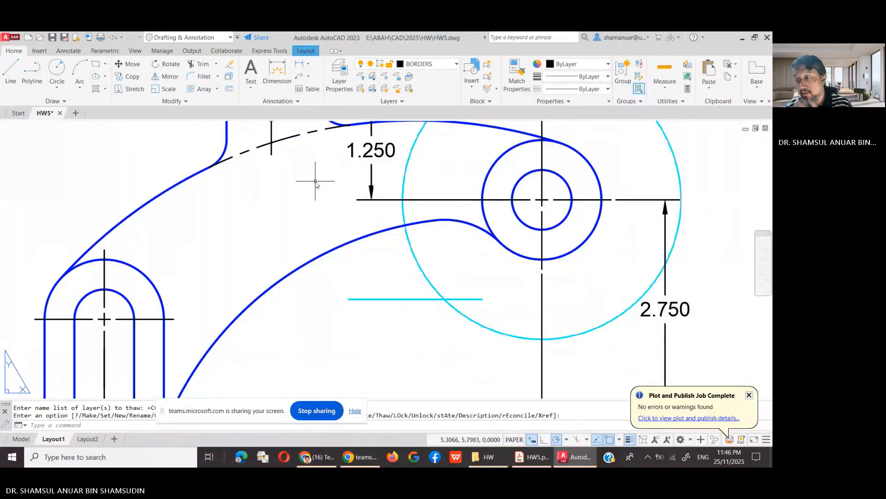
pyautogui.click(416, 69)
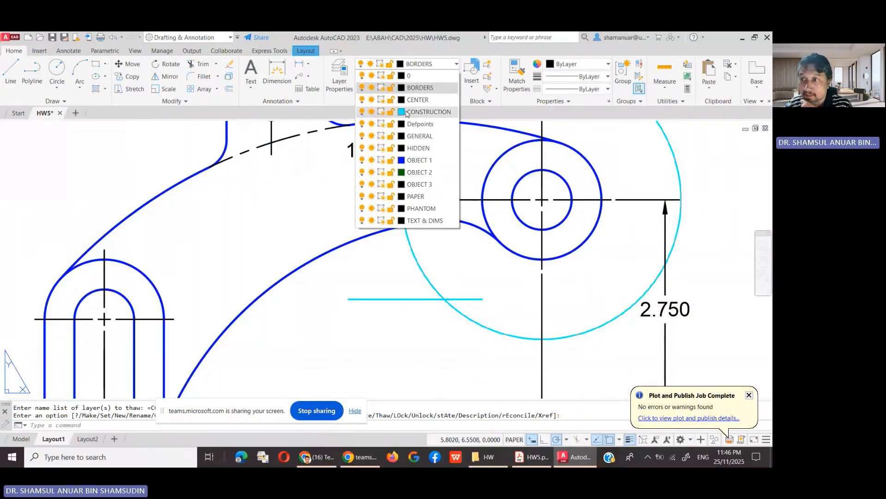
pyautogui.click(372, 114)
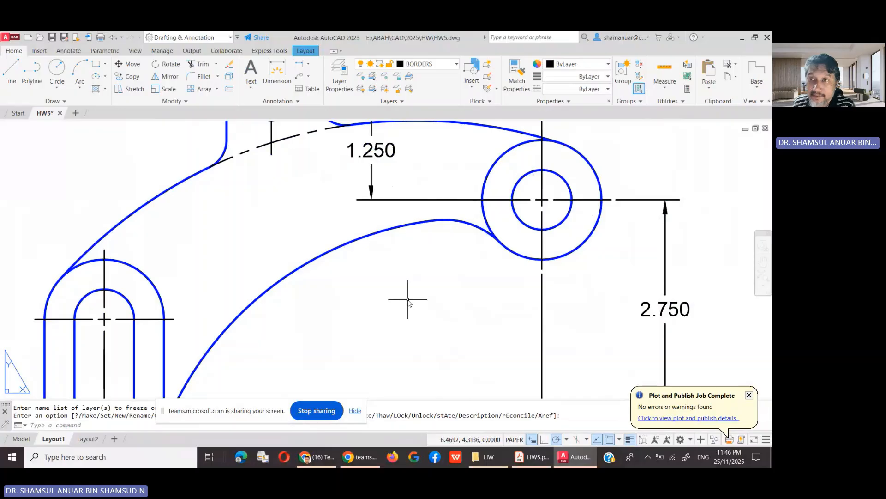
# - Make TEXT & DIMS the current layer and move the 1.250, 3.400, 2.750 and 5.500 dimensions onto it
pyautogui.click(422, 70)
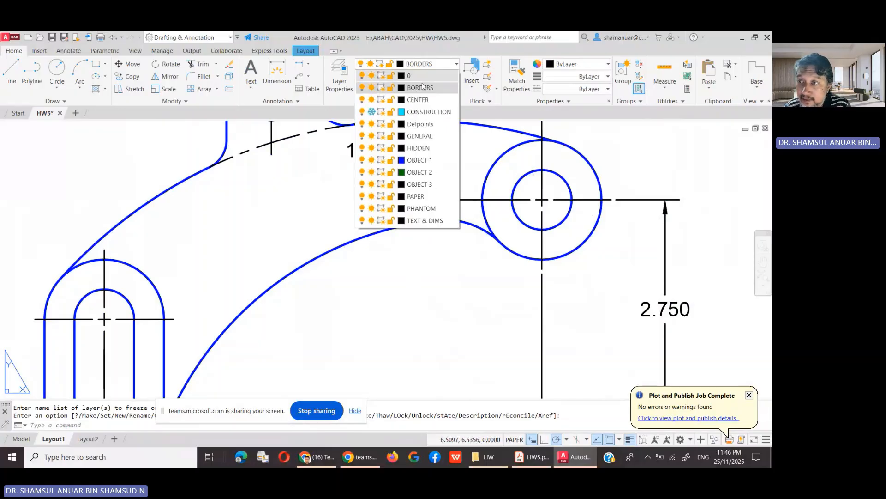
pyautogui.click(420, 222)
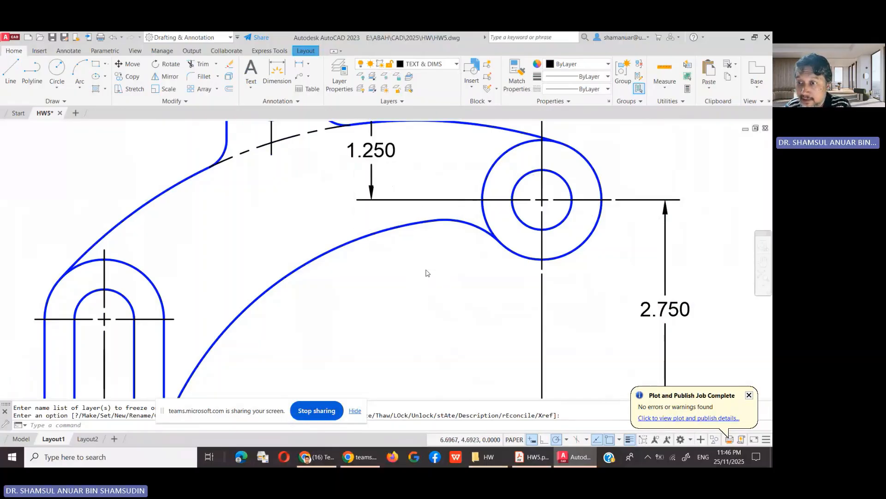
pyautogui.scroll(-4, 424, 267)
pyautogui.click(411, 235)
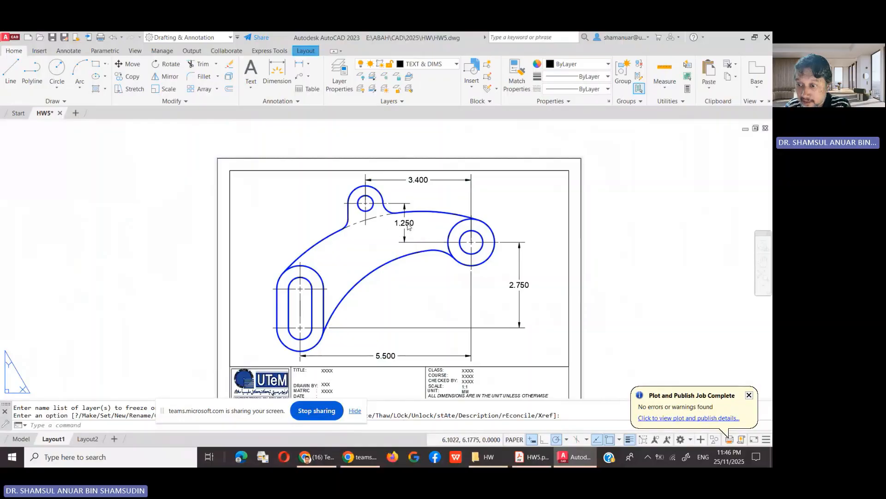
pyautogui.click(431, 182)
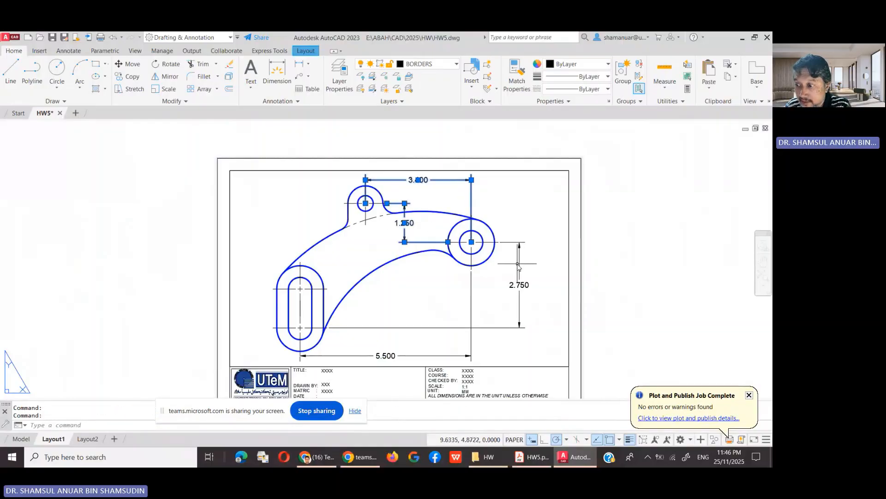
pyautogui.click(519, 289)
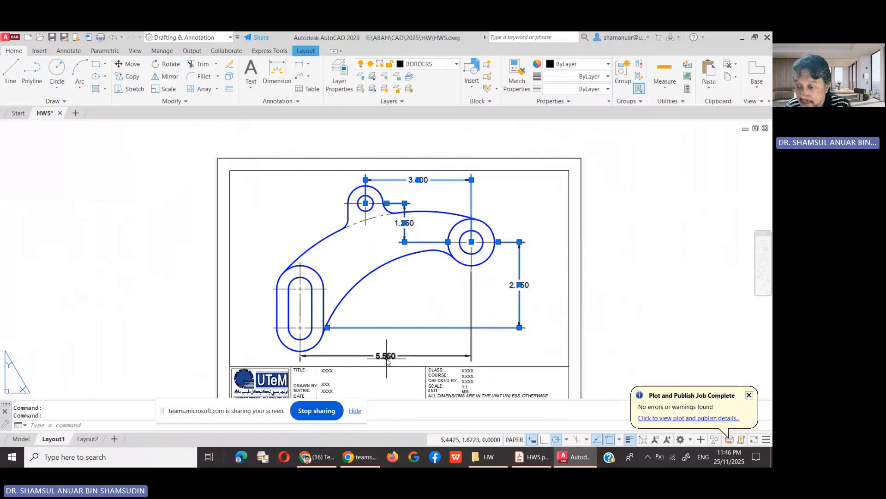
pyautogui.click(387, 356)
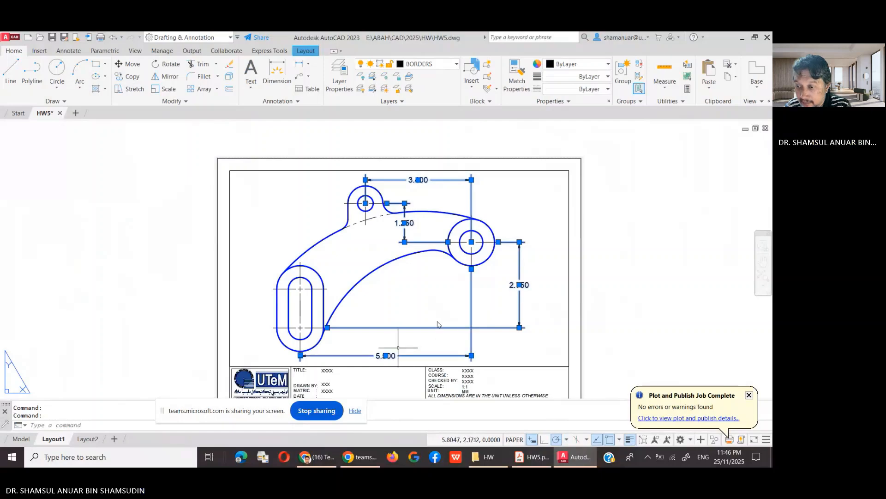
pyautogui.click(438, 66)
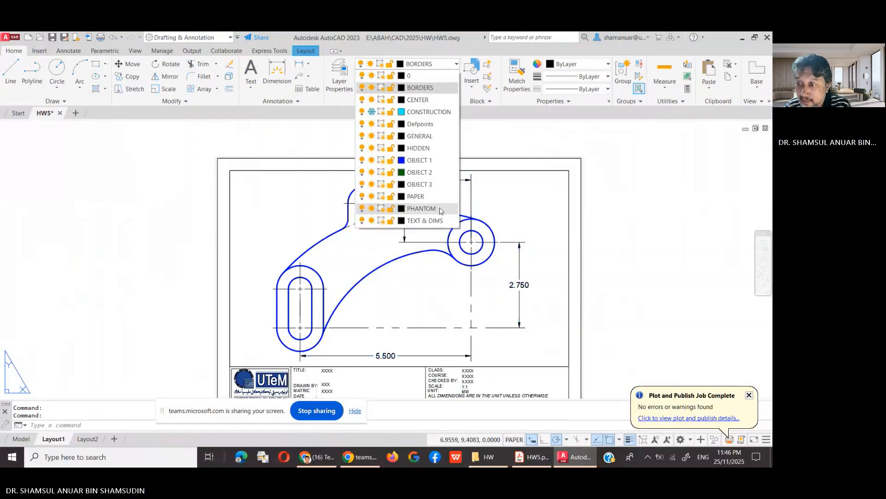
pyautogui.click(434, 221)
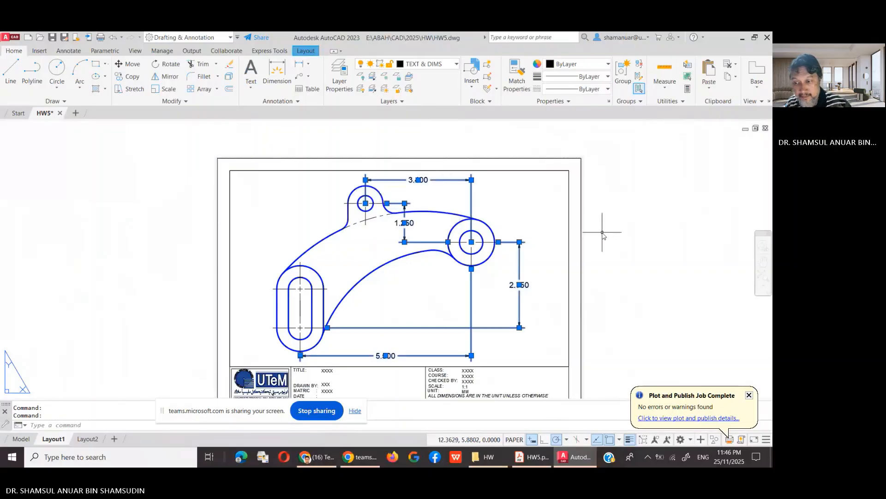
pyautogui.press('Escape')
pyautogui.press('Escape')
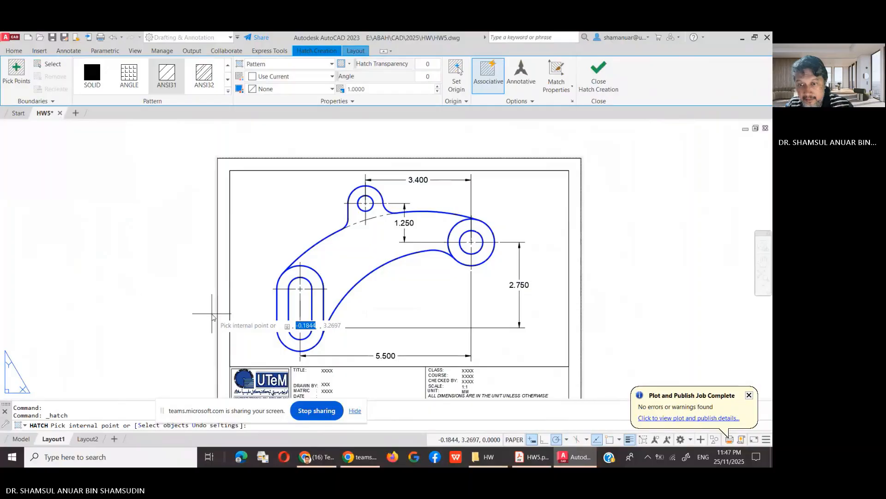
# - In the viewport's model space, fill the curved arm and upper lug with a SOLID hatch in colour 215,235,210
pyautogui.press('Escape')
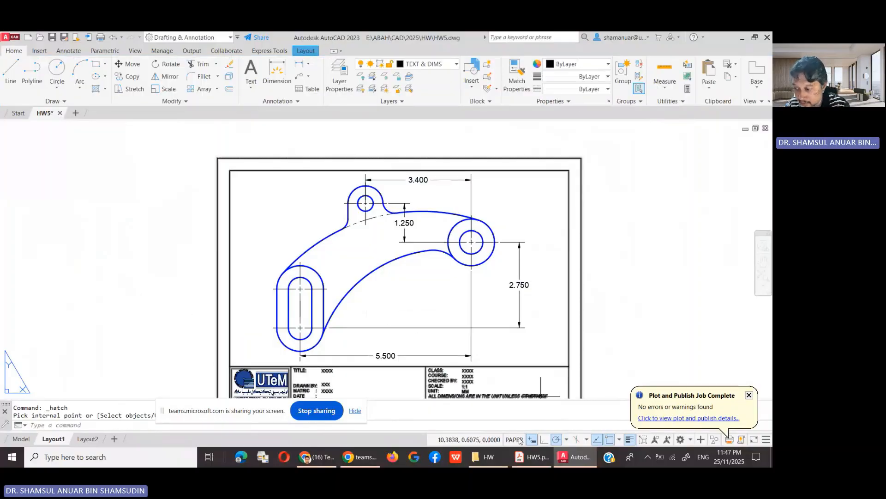
pyautogui.click(509, 440)
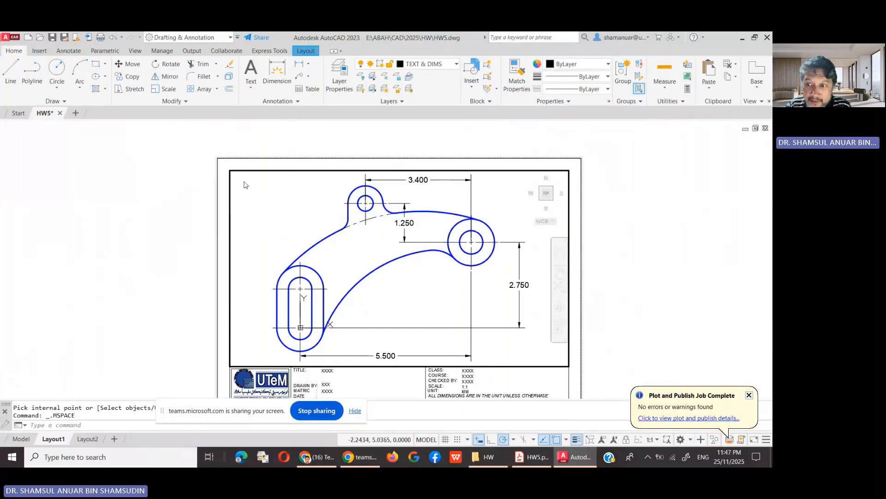
pyautogui.click(369, 259)
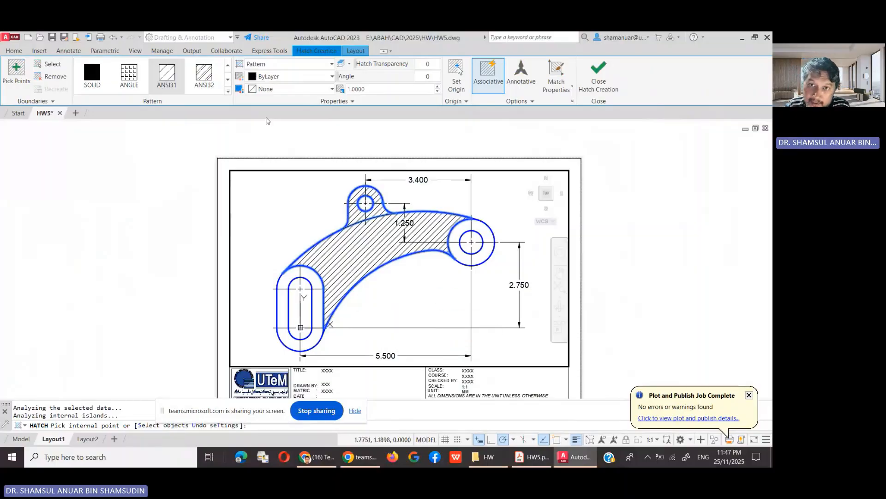
pyautogui.click(91, 74)
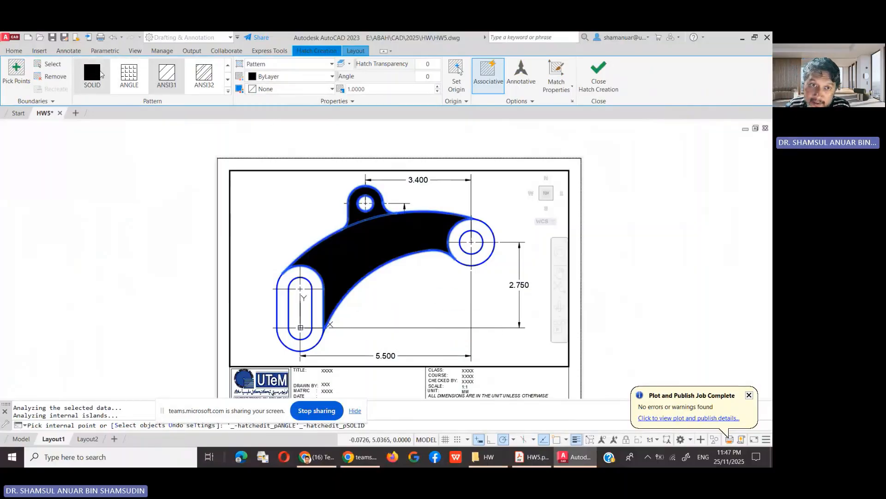
pyautogui.click(310, 76)
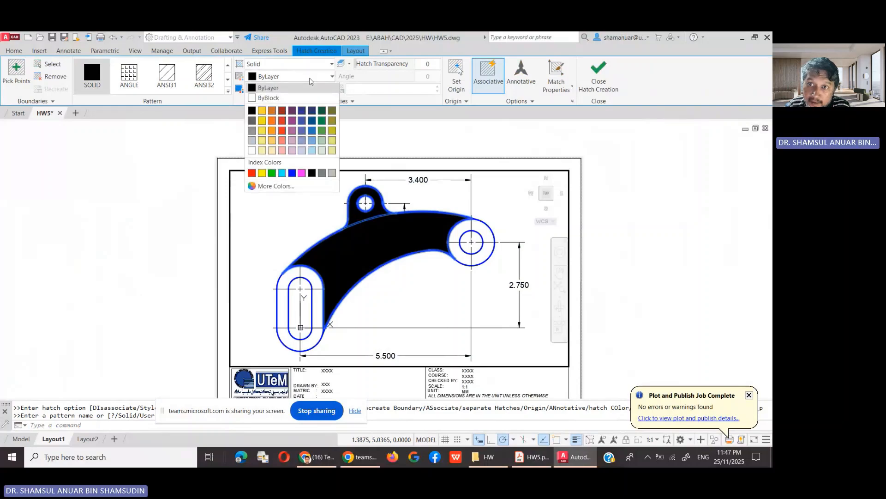
pyautogui.click(322, 150)
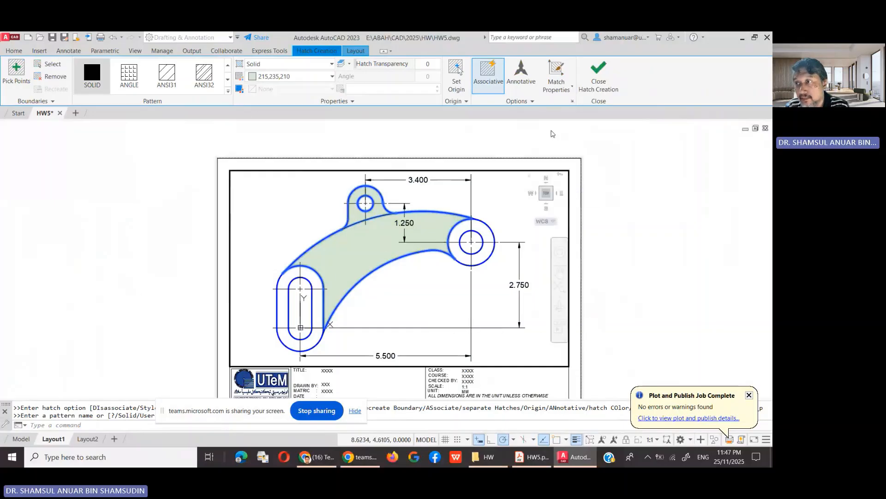
pyautogui.click(600, 76)
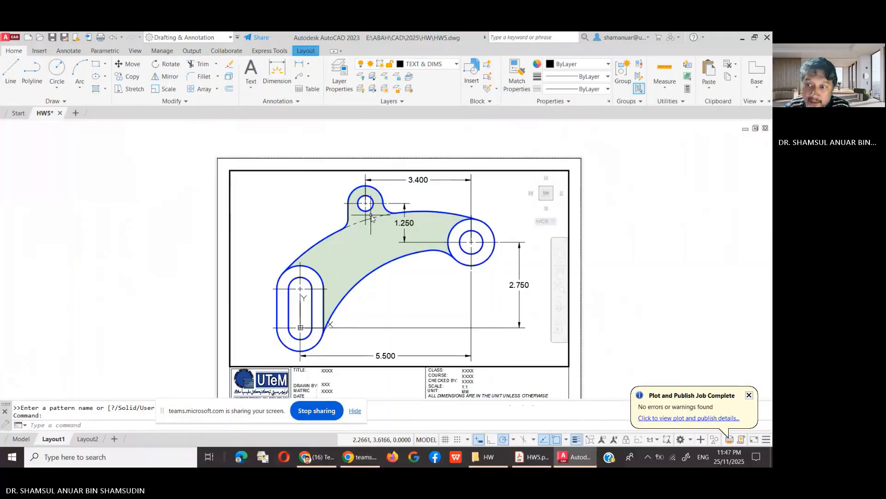
# - Thaw the CONSTRUCTION layer and make OBJECT 1 the current layer
pyautogui.click(437, 68)
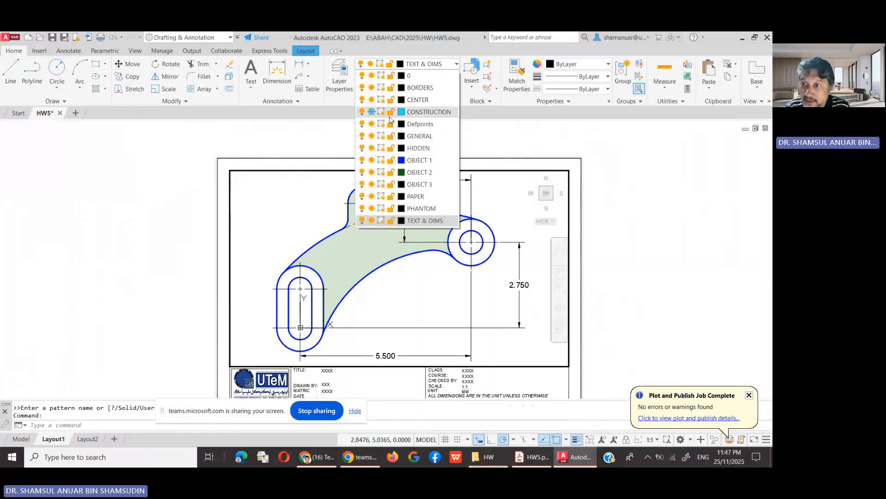
pyautogui.click(372, 112)
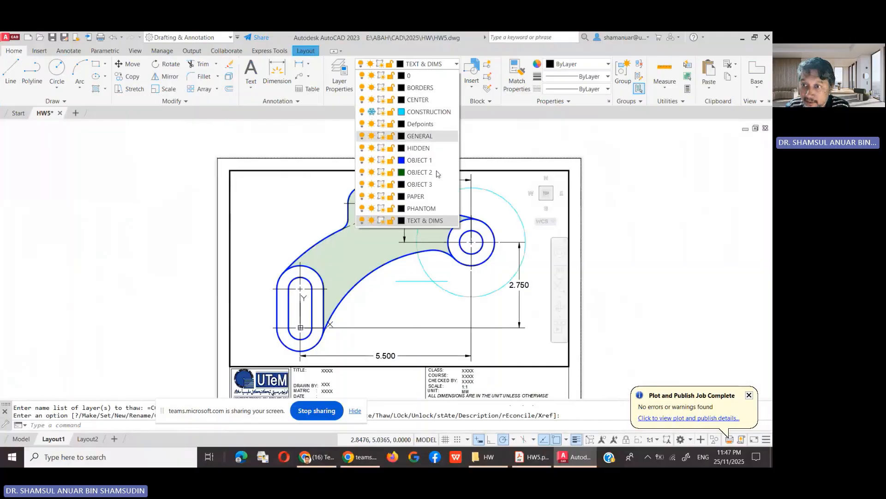
pyautogui.click(687, 243)
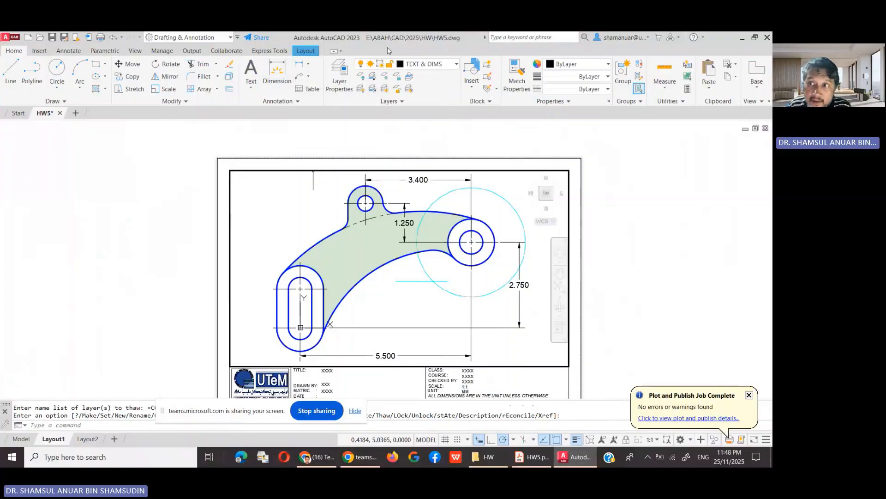
pyautogui.click(415, 64)
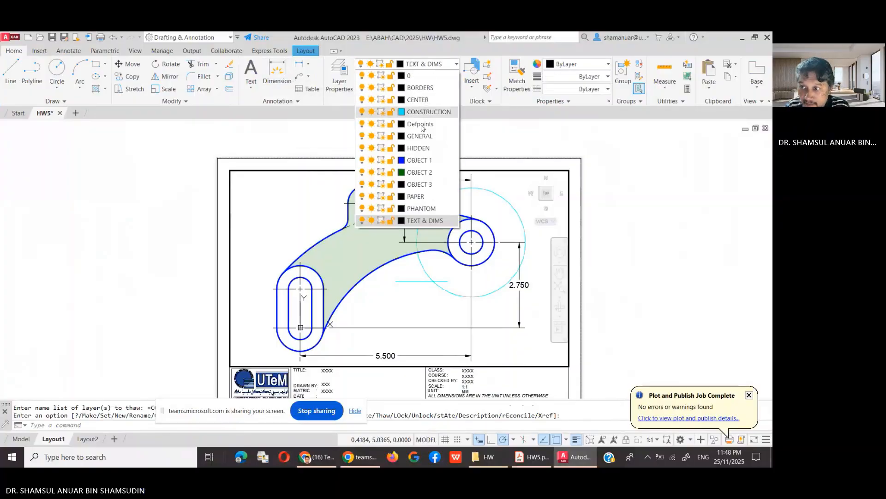
pyautogui.click(418, 161)
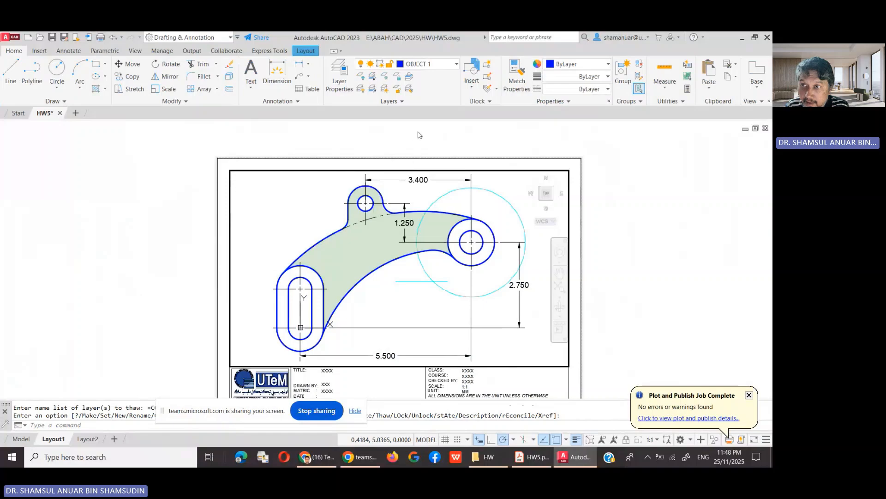
pyautogui.click(422, 67)
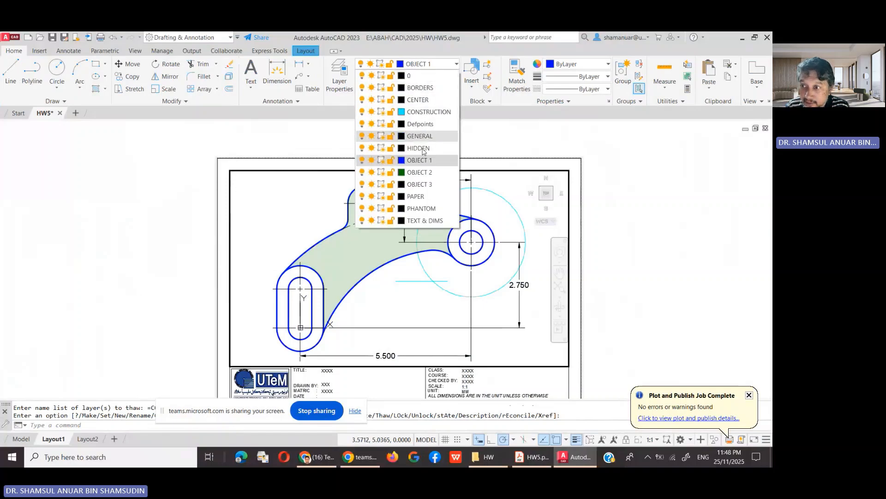
pyautogui.click(520, 131)
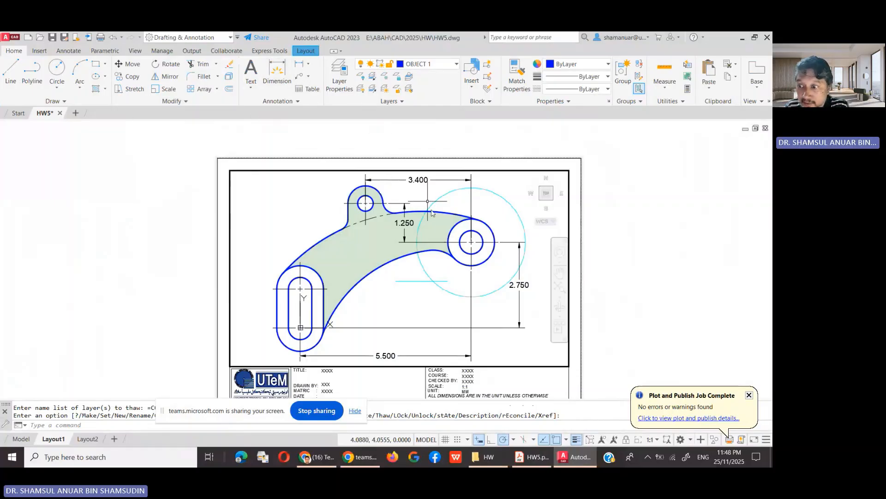
# - Override the current Standard dimension style with the centre mark type set to Mark, and close the Dimension Style Manager
pyautogui.scroll(2, 453, 279)
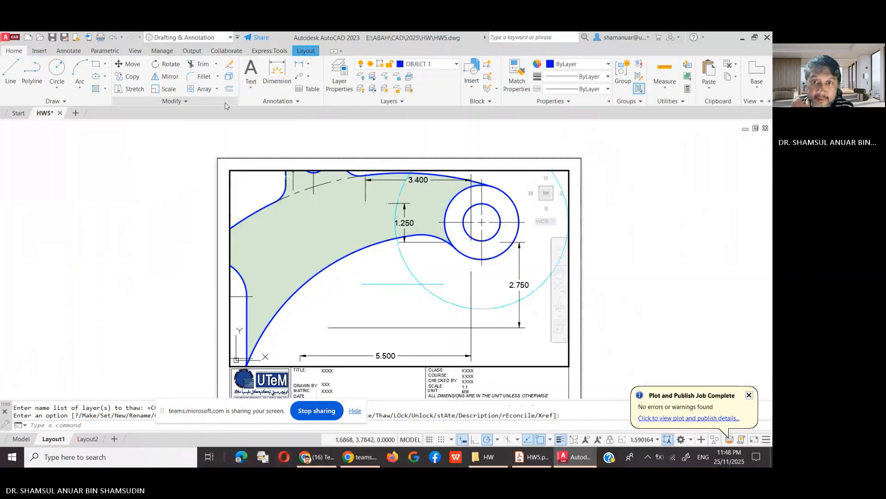
pyautogui.click(68, 50)
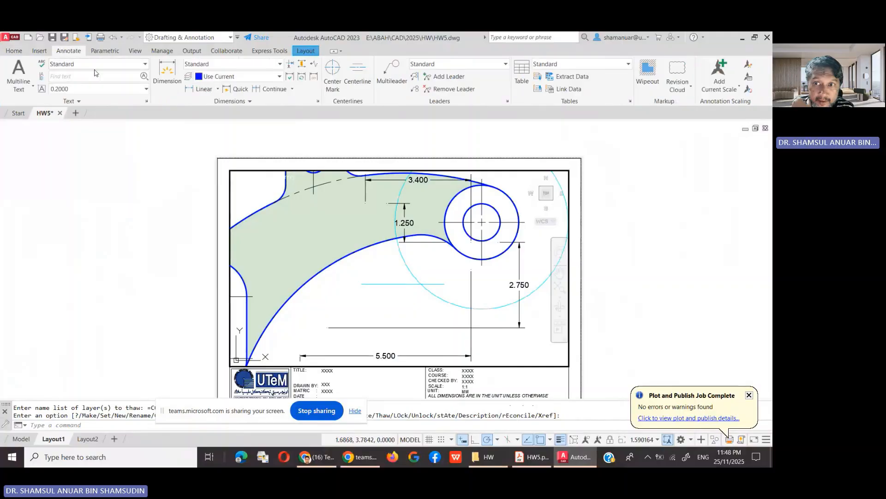
pyautogui.click(318, 101)
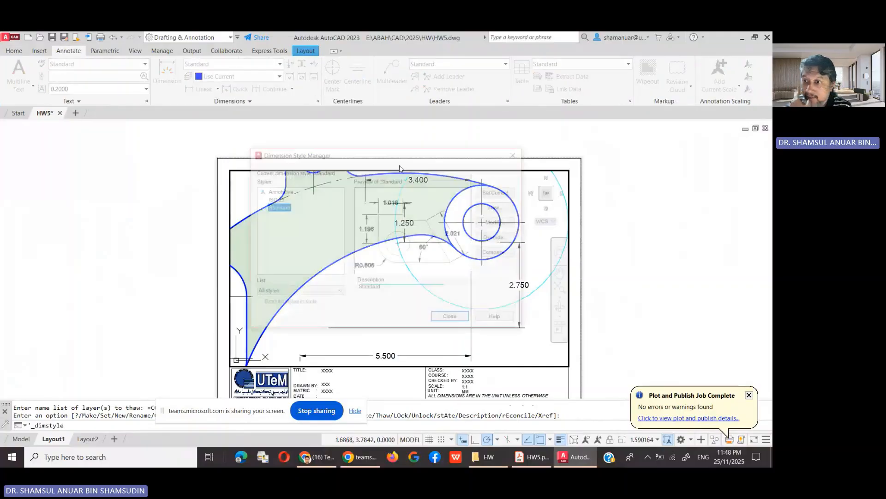
pyautogui.click(490, 240)
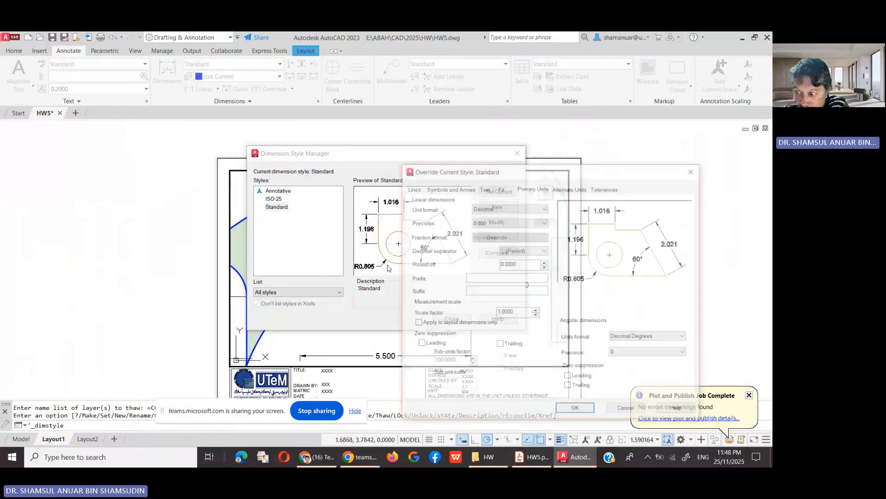
pyautogui.click(434, 190)
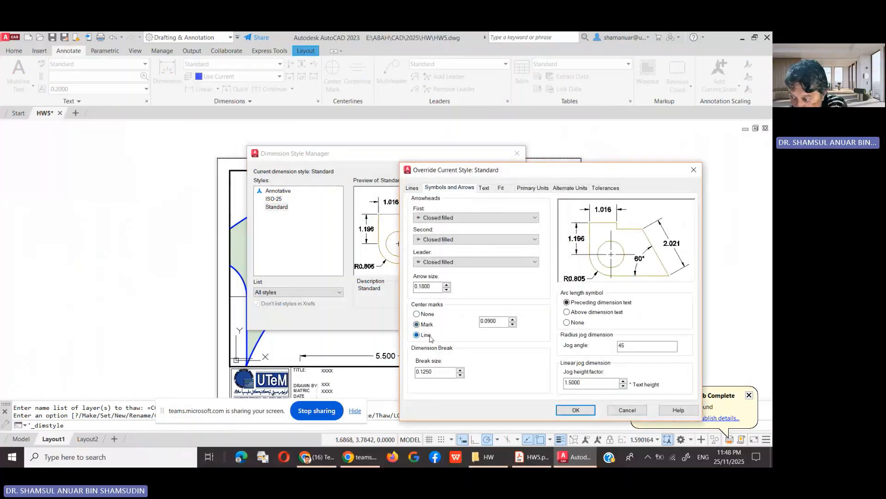
pyautogui.click(428, 325)
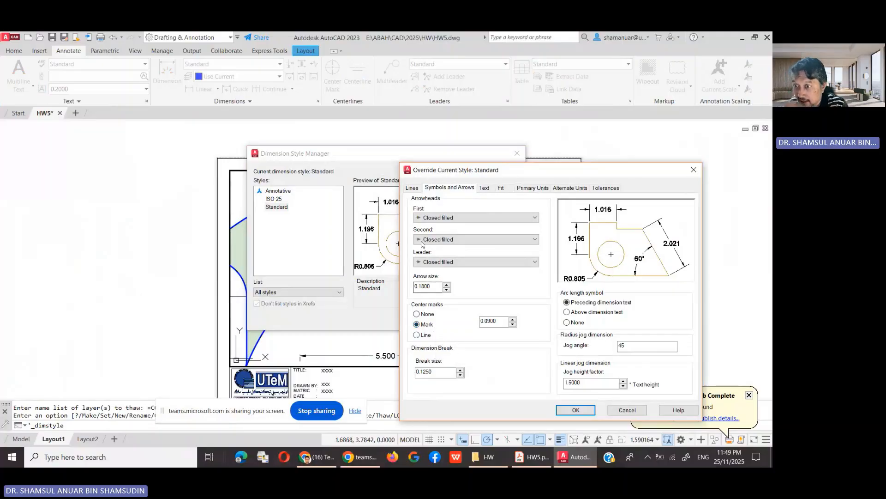
pyautogui.click(575, 410)
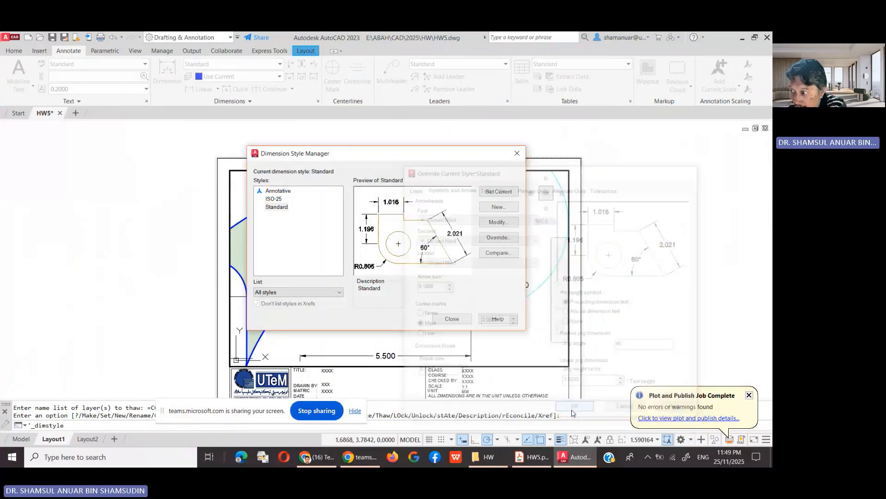
pyautogui.click(465, 320)
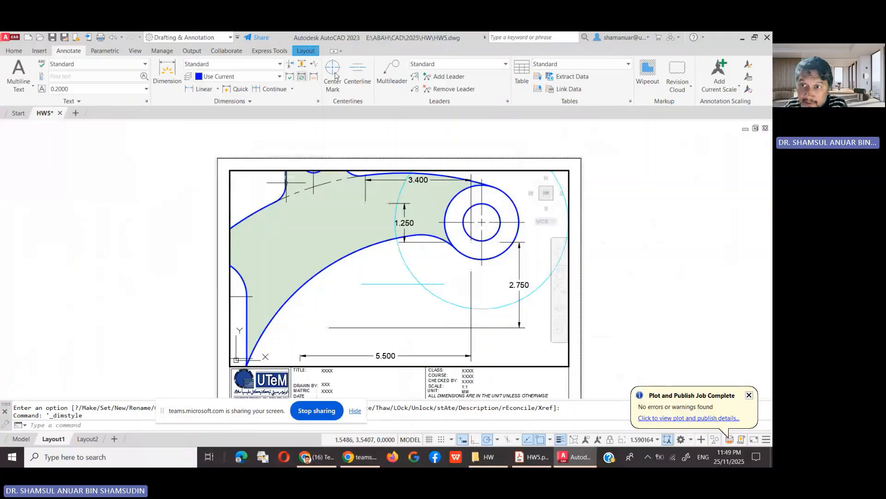
# - Add a centre mark to the fillet arc under the arm beside the round boss, and move it onto the TEXT & DIMS layer
pyautogui.click(333, 70)
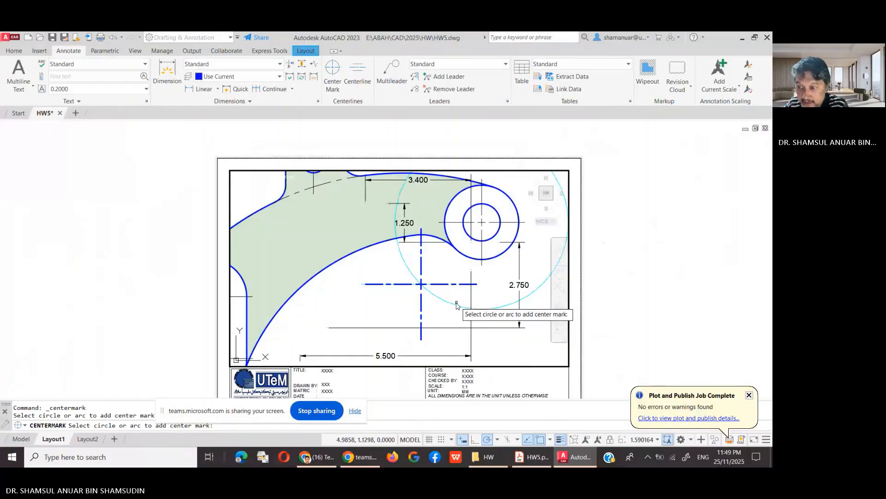
pyautogui.press('Return')
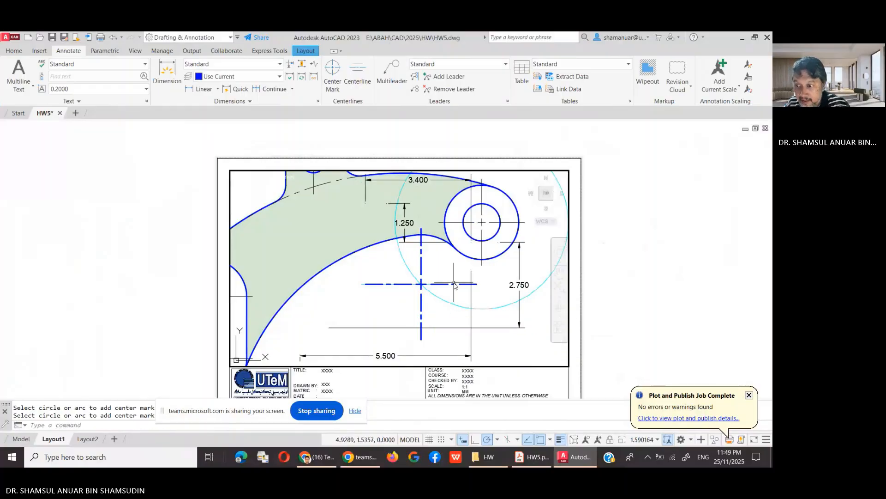
pyautogui.click(455, 283)
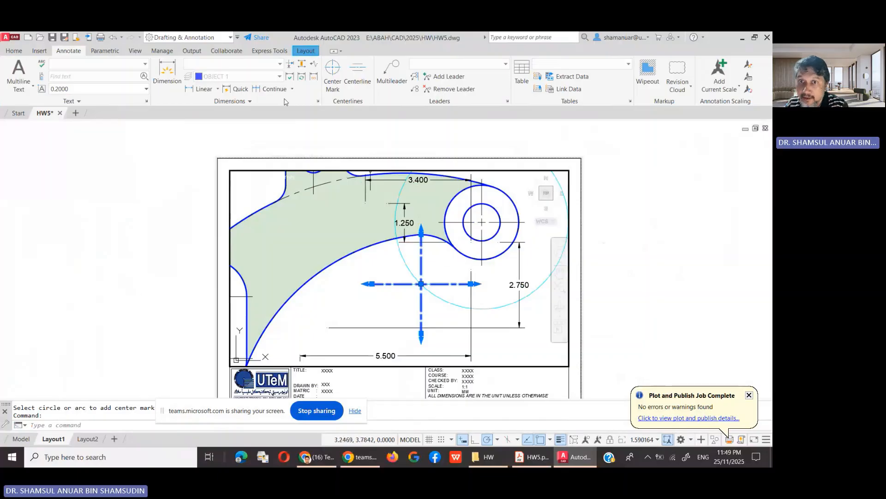
pyautogui.click(14, 51)
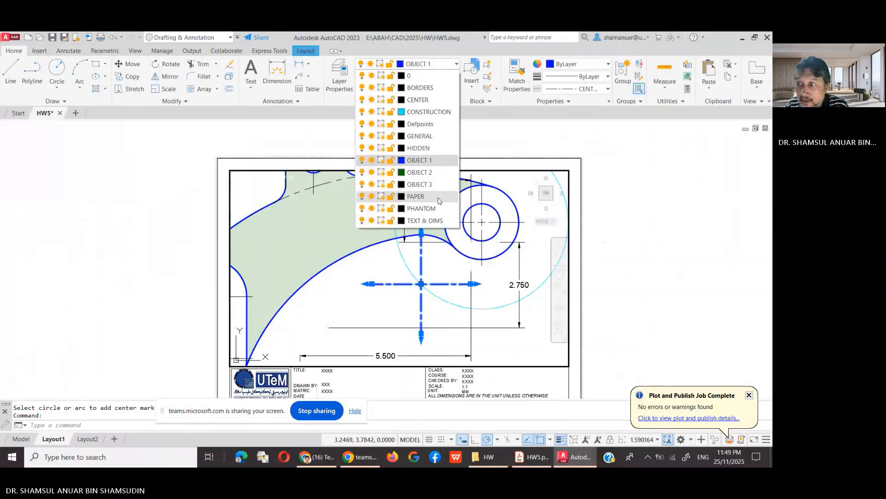
pyautogui.click(441, 220)
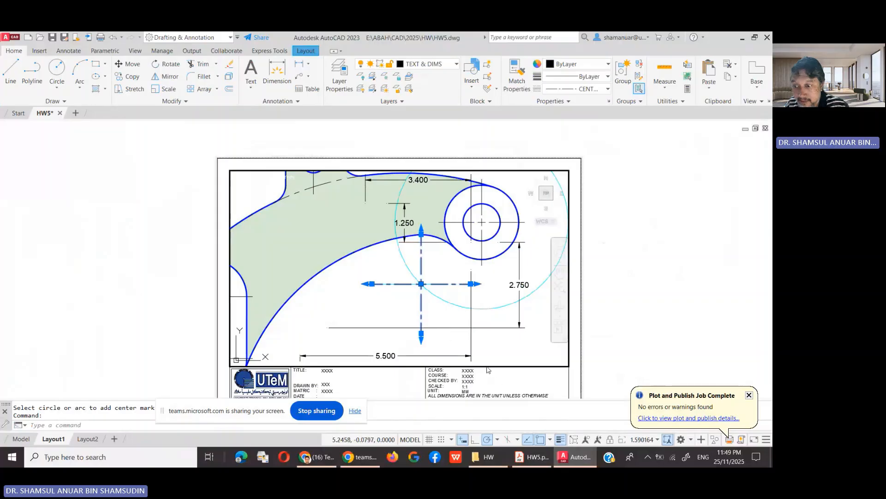
pyautogui.press('Escape')
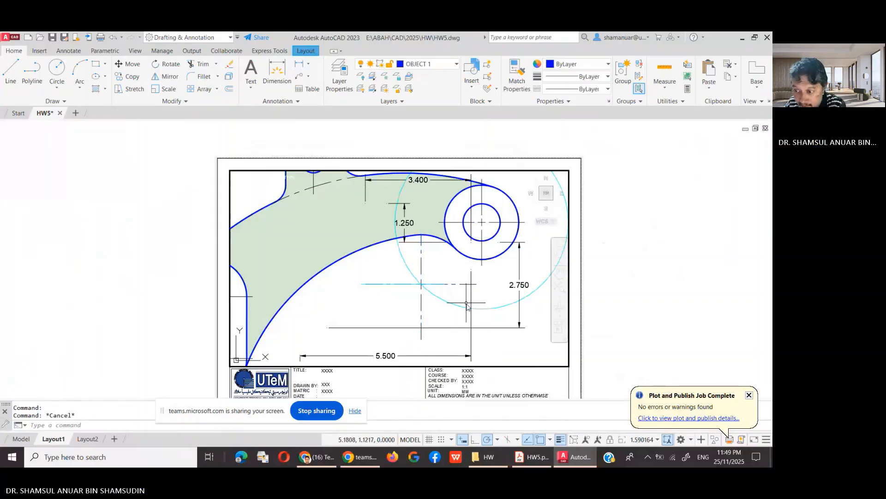
# - Try to update the fillet arc's centre mark to the current dimension style, and erase the mark
pyautogui.click(467, 285)
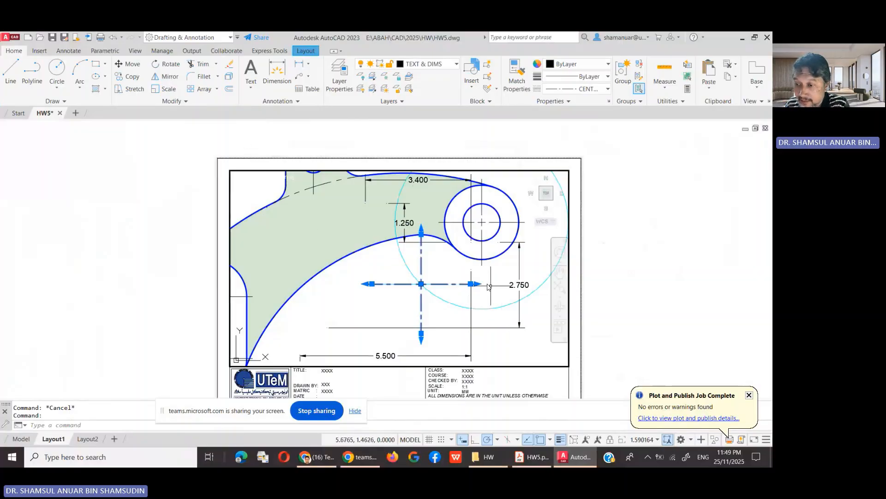
pyautogui.click(68, 51)
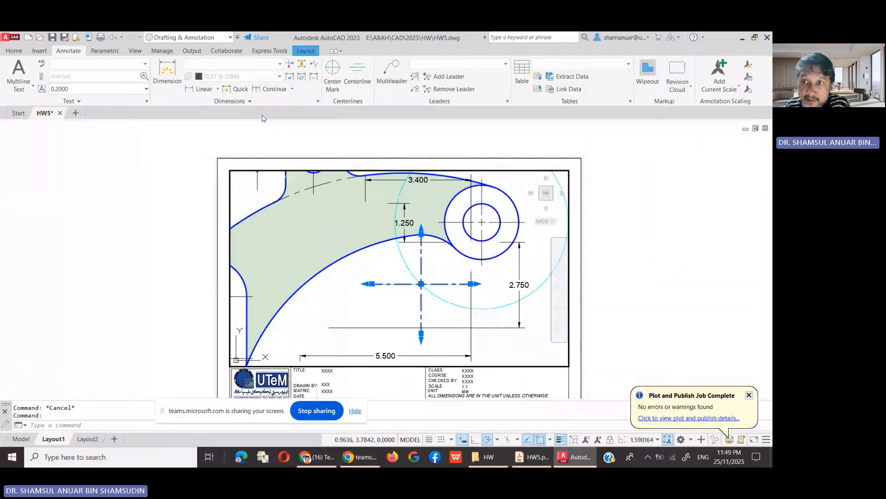
pyautogui.click(301, 77)
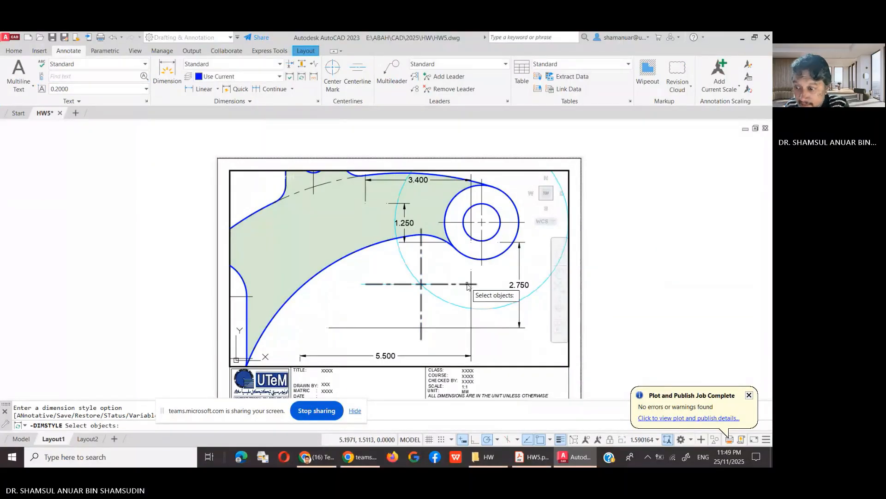
pyautogui.click(463, 272)
pyautogui.press('Return')
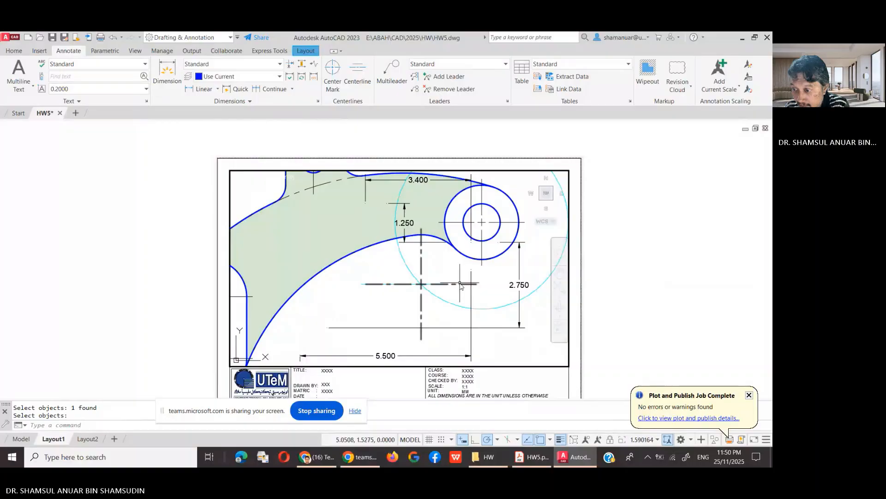
pyautogui.press('Return')
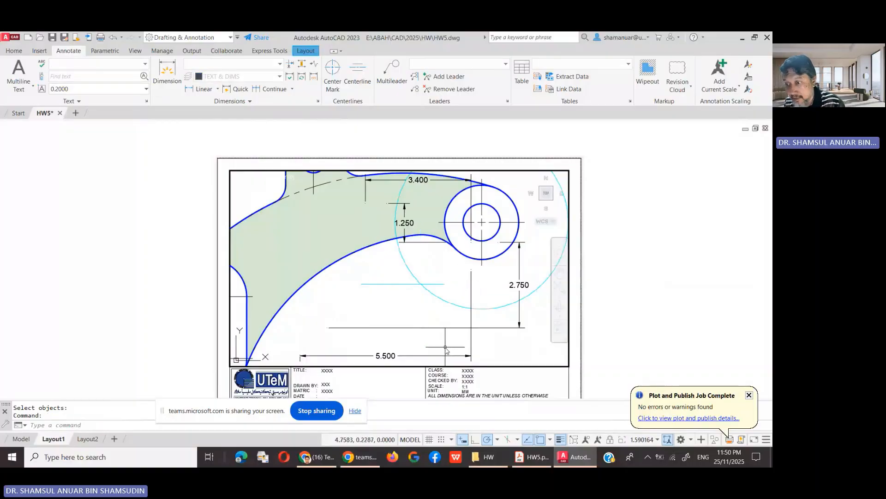
pyautogui.press('Delete')
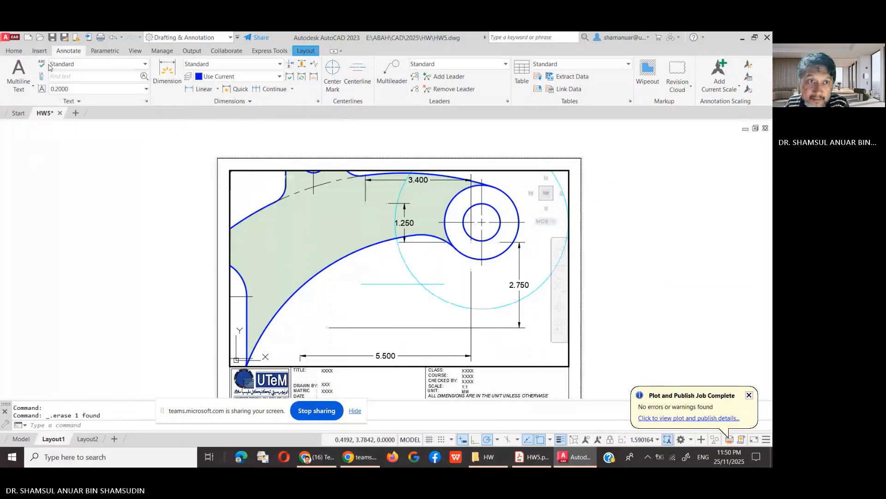
# - Set the point style to the circle with a diagonal cross, at a point size of 4 in absolute units
pyautogui.click(14, 50)
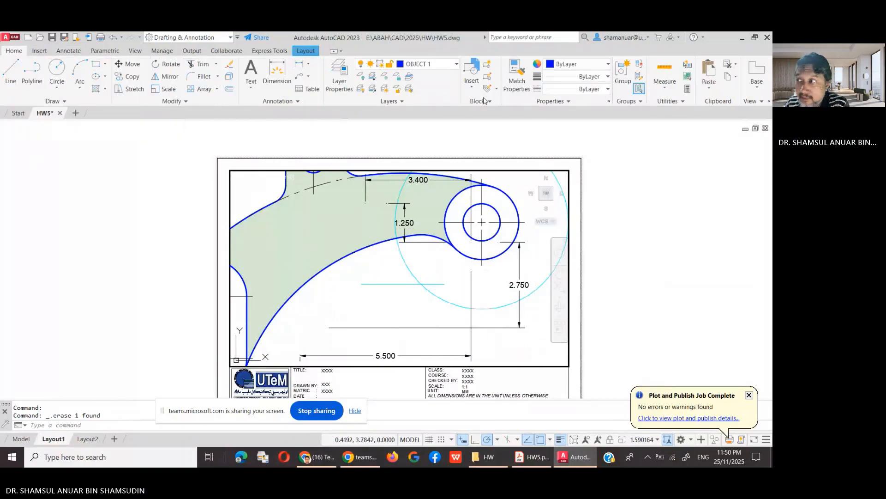
pyautogui.click(670, 102)
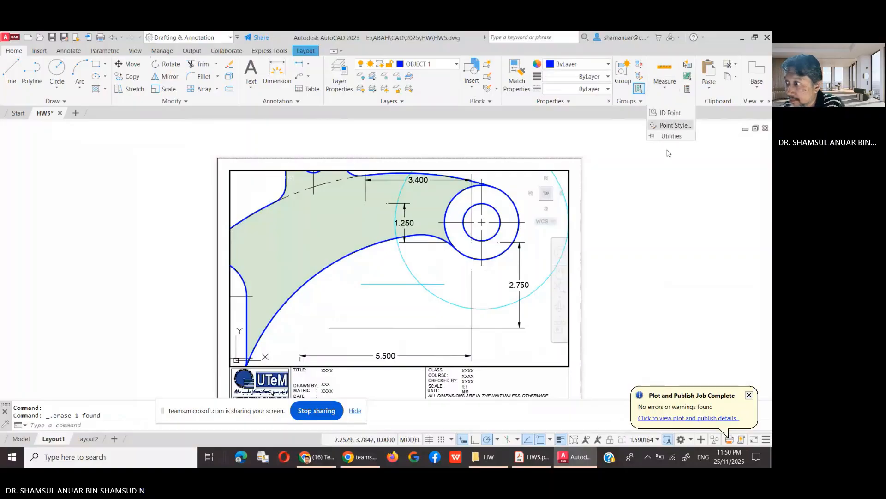
pyautogui.click(674, 125)
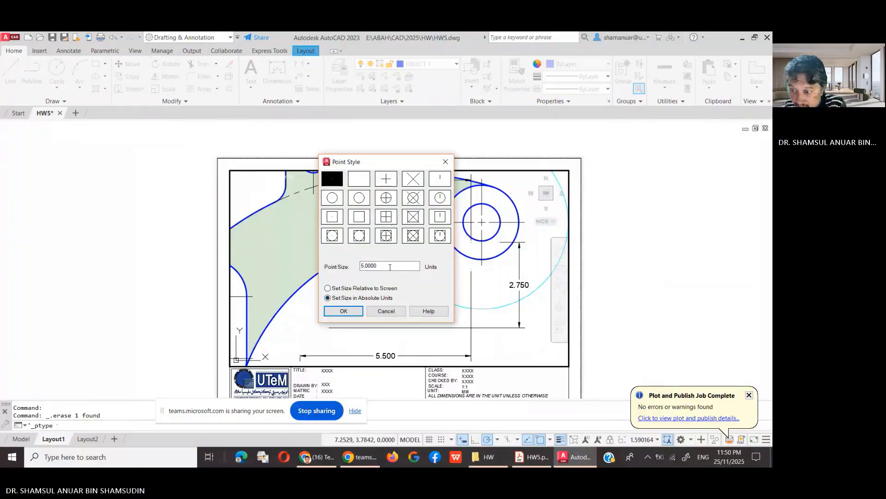
pyautogui.moveTo(389, 267); pyautogui.dragTo(356, 269)
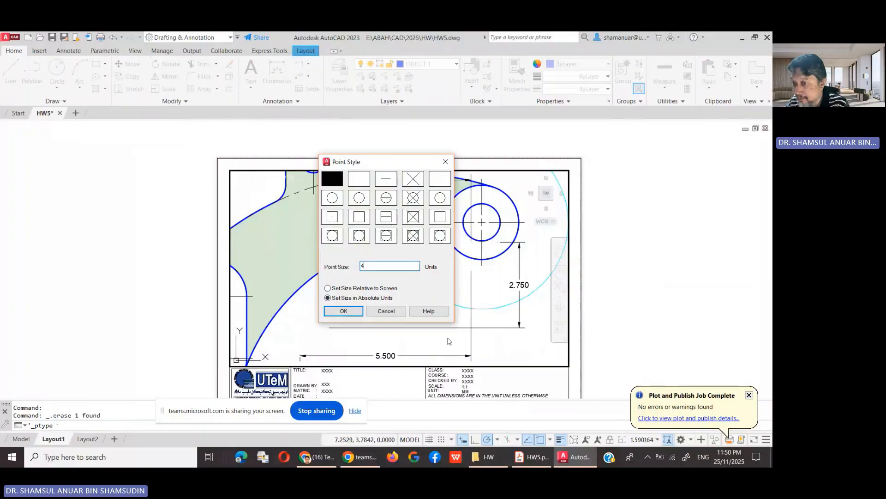
pyautogui.click(414, 216)
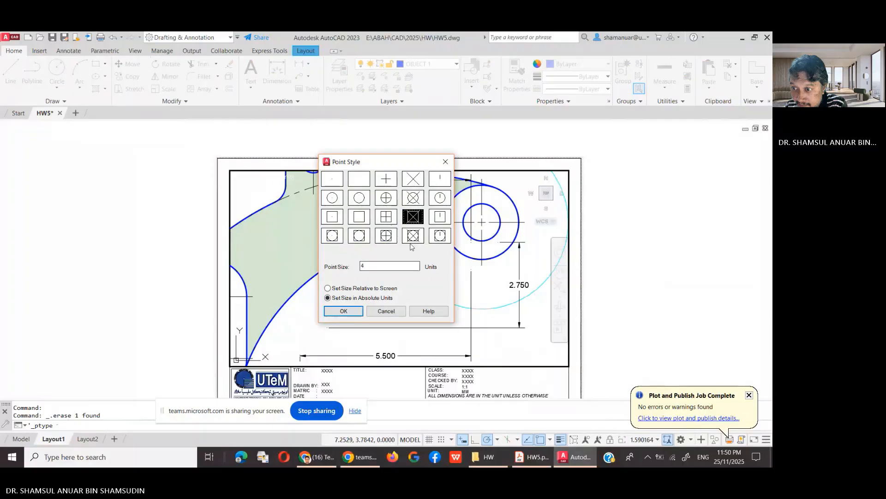
pyautogui.click(413, 198)
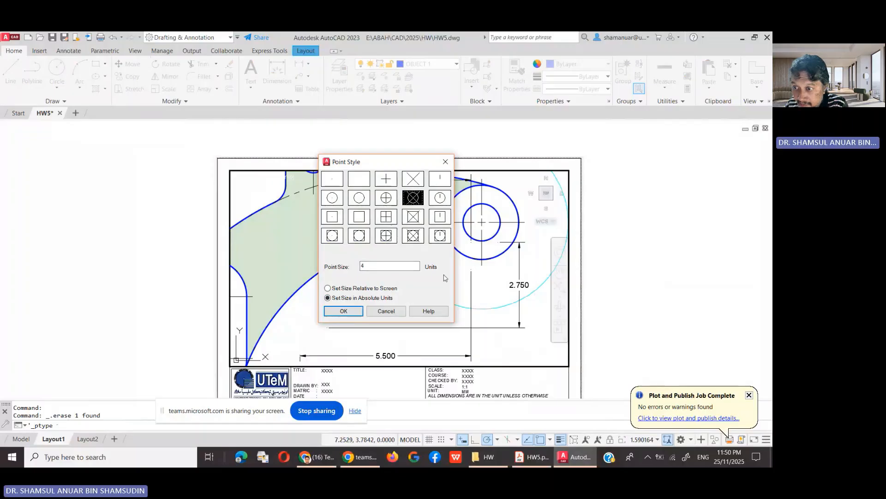
pyautogui.click(343, 311)
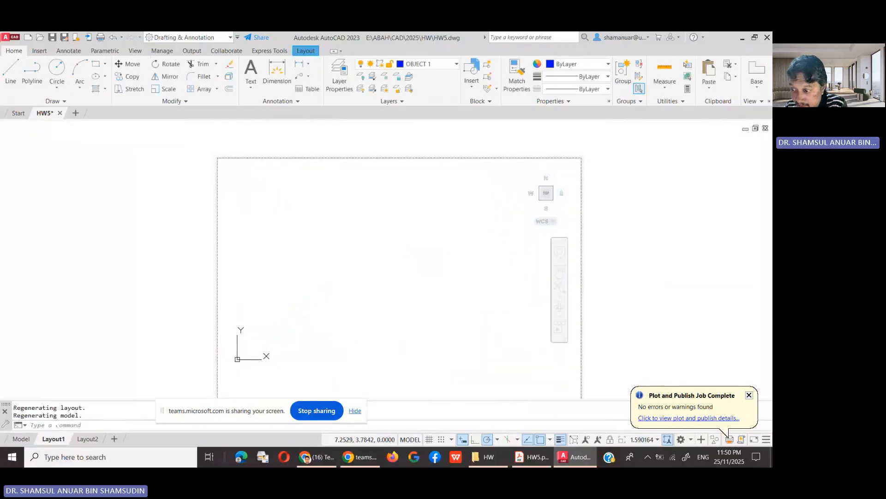
pyautogui.click(551, 441)
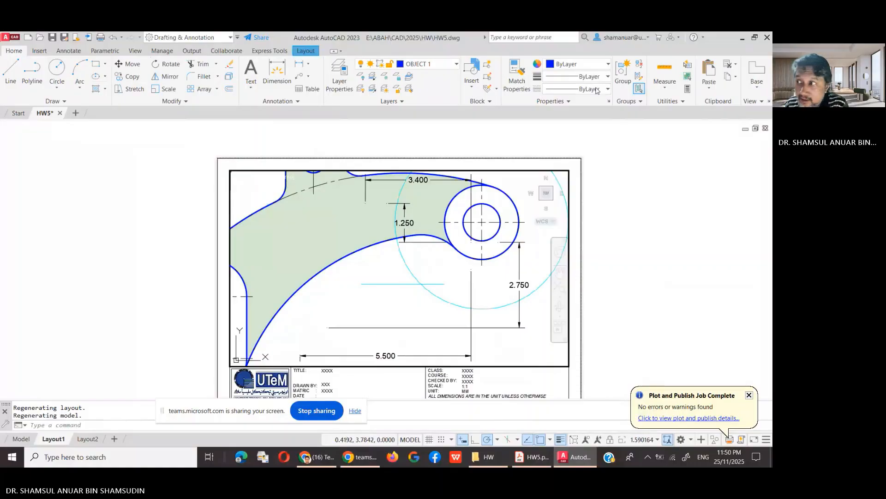
# - Try placing a point at the fillet arc's centre, where the construction line and circle cross, and erase it
pyautogui.click(61, 103)
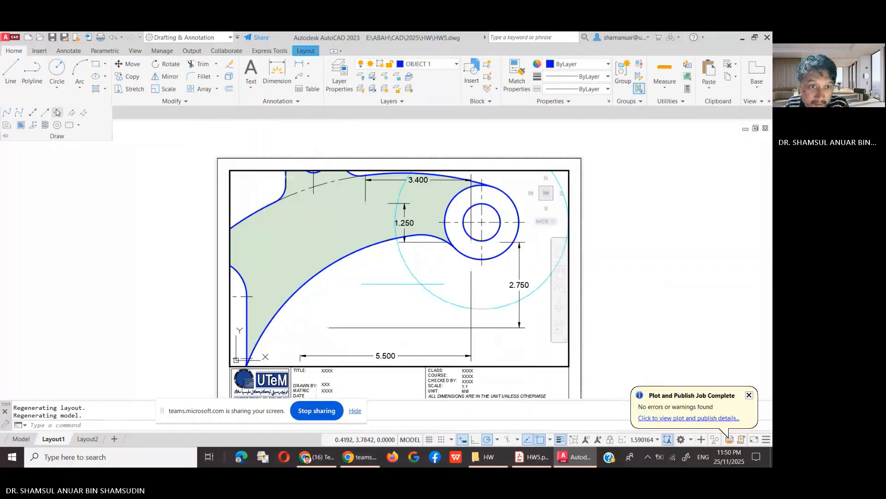
pyautogui.click(57, 112)
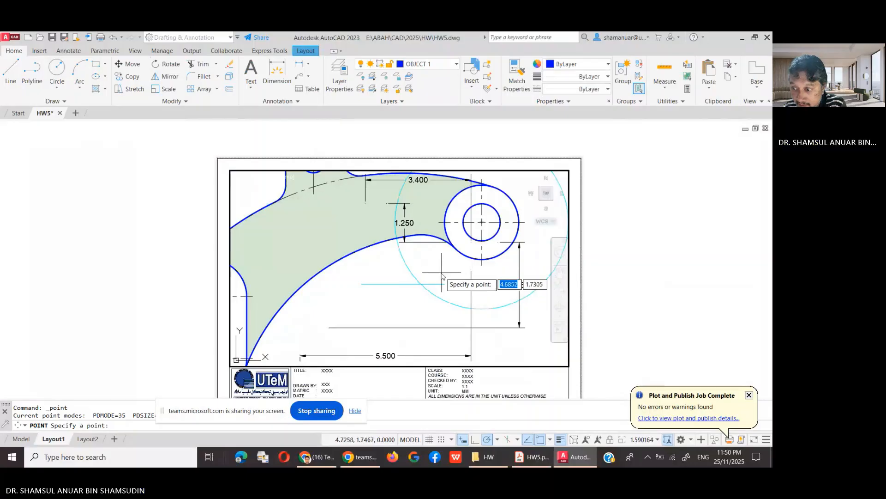
pyautogui.click(420, 284)
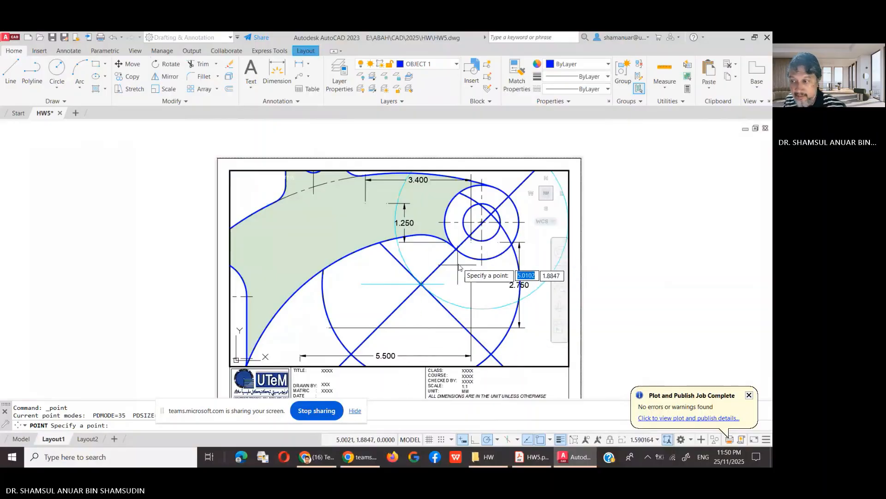
pyautogui.press('Escape')
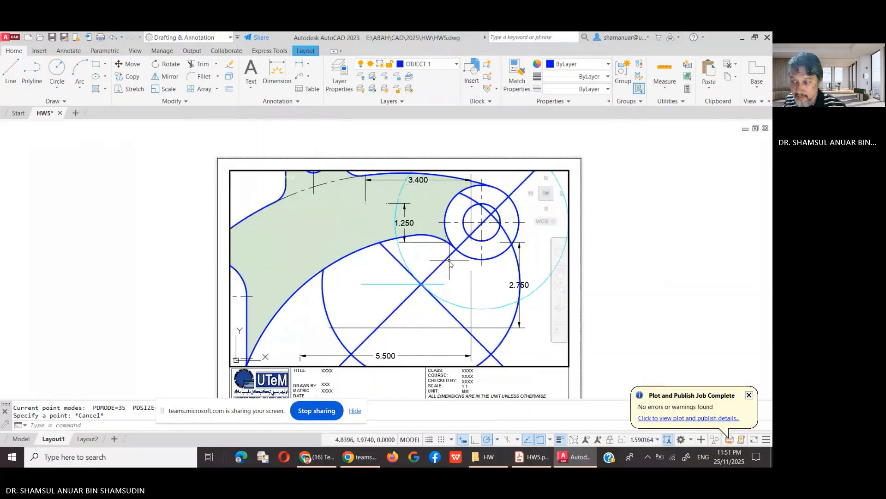
pyautogui.click(447, 258)
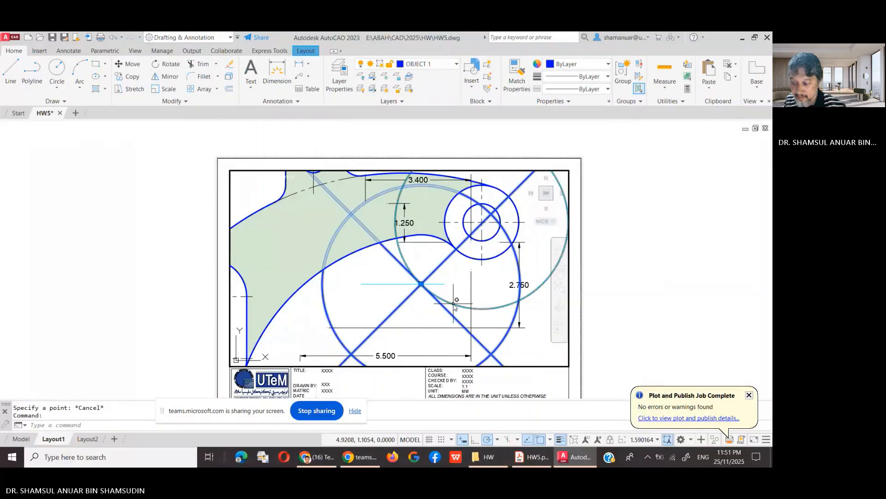
pyautogui.press('Delete')
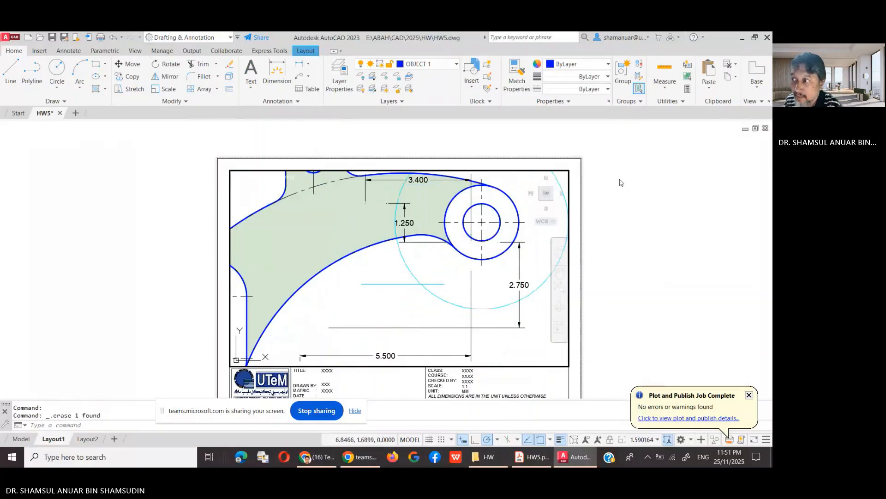
# - Set the point size to 0.18 in absolute units
pyautogui.click(684, 102)
pyautogui.click(674, 125)
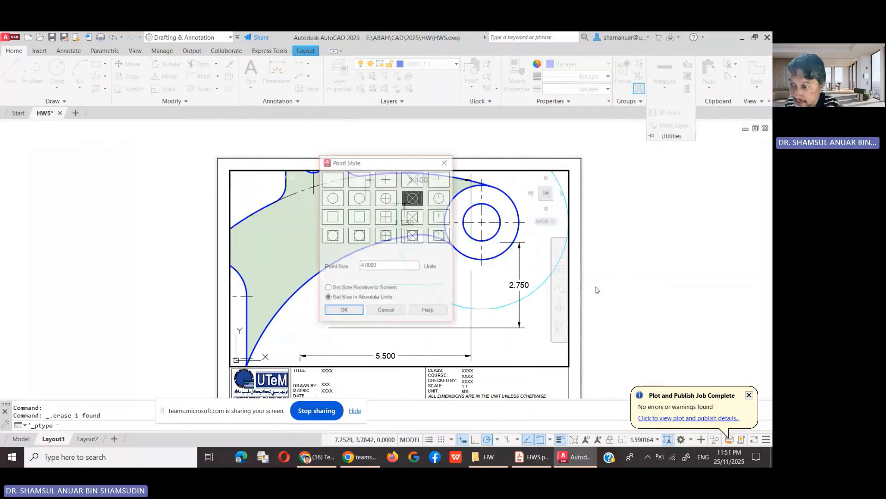
pyautogui.click(382, 268)
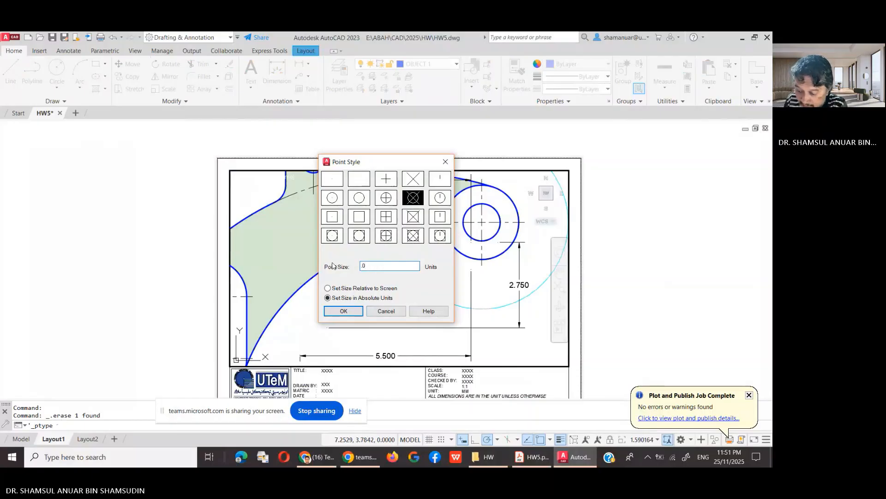
pyautogui.write('.18')
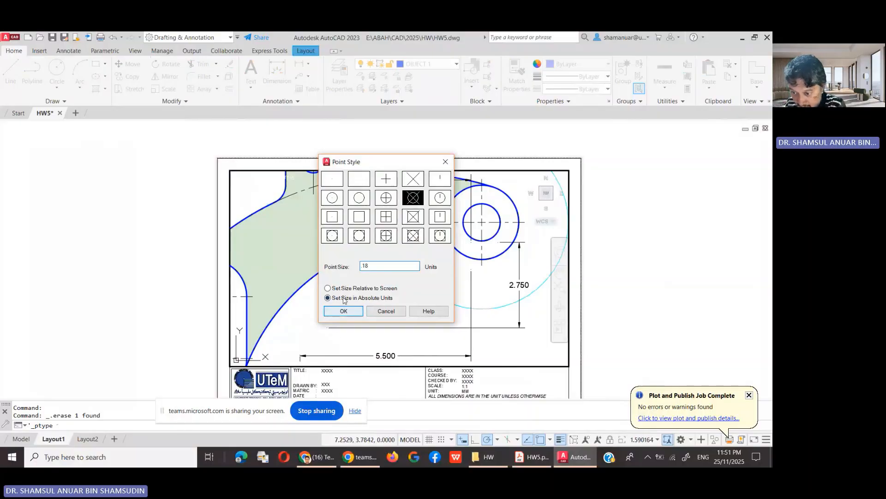
pyautogui.click(349, 315)
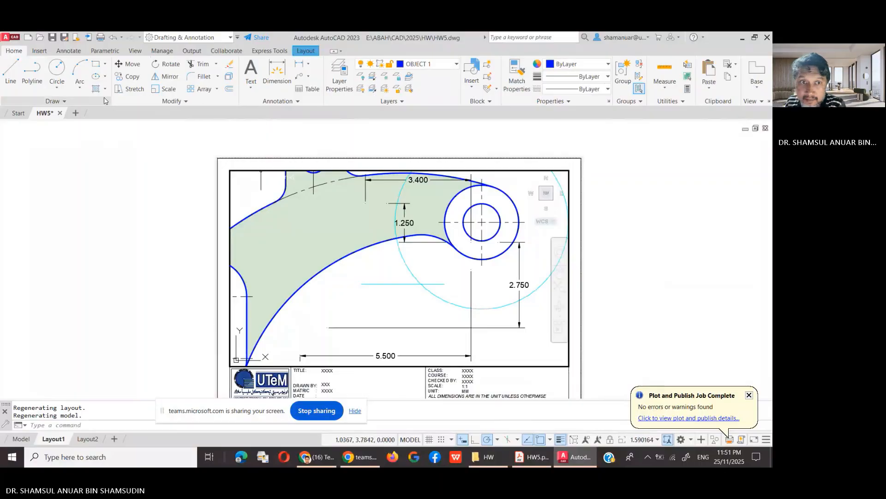
# - Place a point at the fillet arc's centre on the construction crossing, and move it onto the TEXT & DIMS layer
pyautogui.click(71, 102)
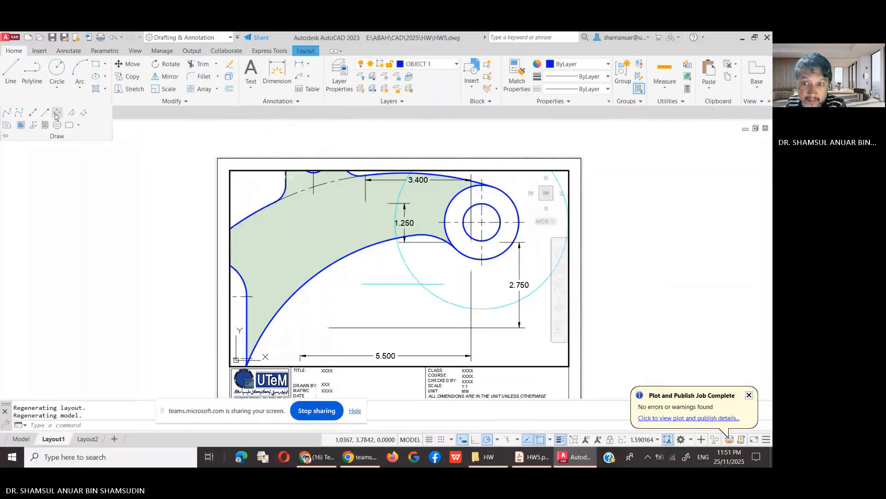
pyautogui.click(56, 115)
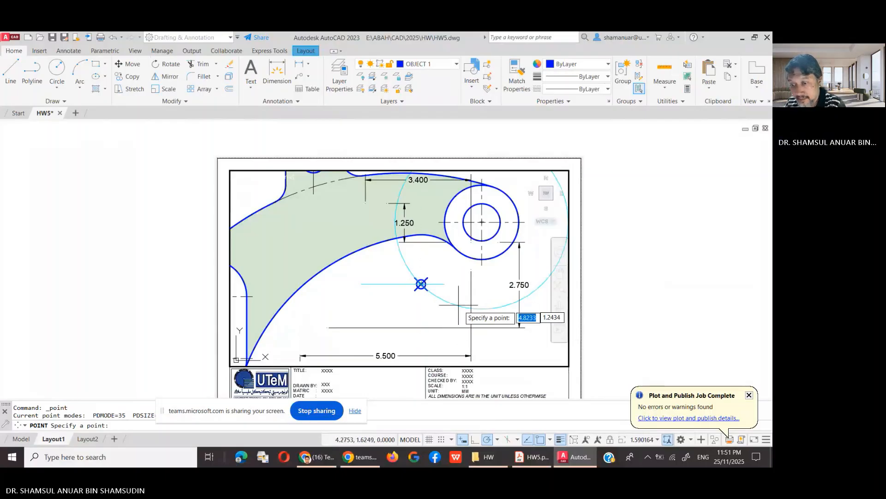
pyautogui.press('Escape')
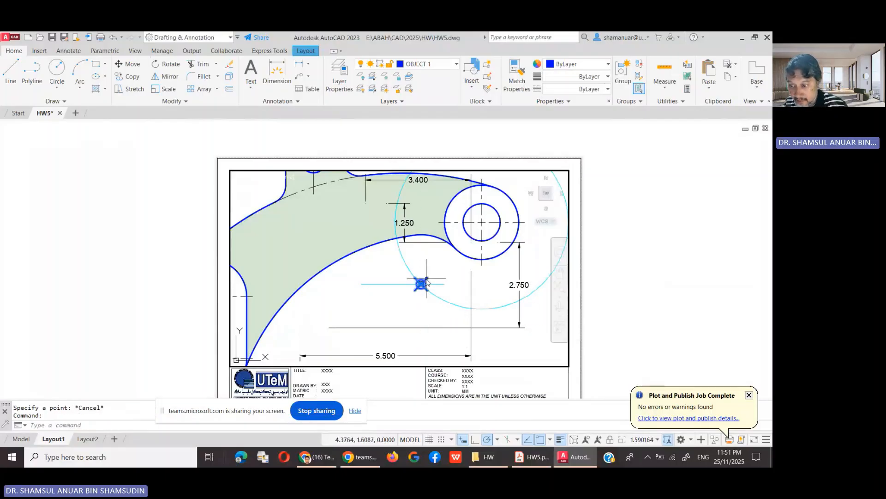
pyautogui.click(434, 65)
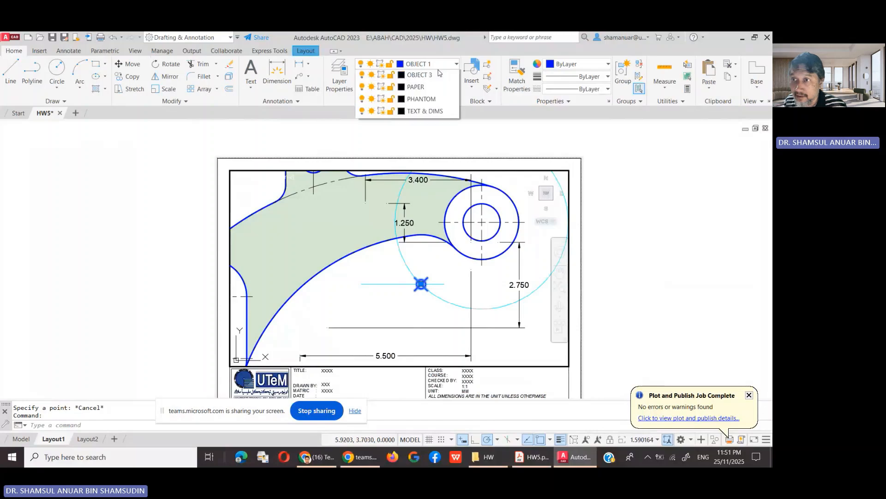
pyautogui.click(406, 219)
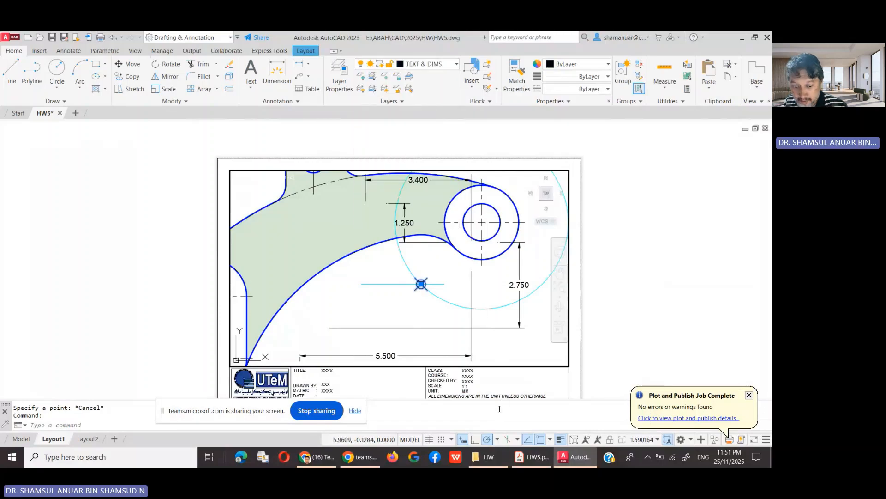
pyautogui.press('Escape')
pyautogui.press('Escape')
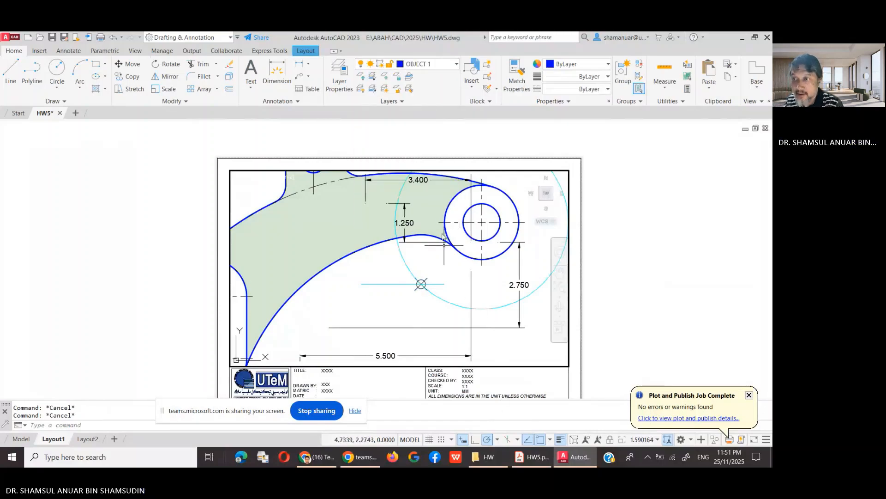
# - Freeze the CONSTRUCTION layer to hide the construction circle and line
pyautogui.click(442, 69)
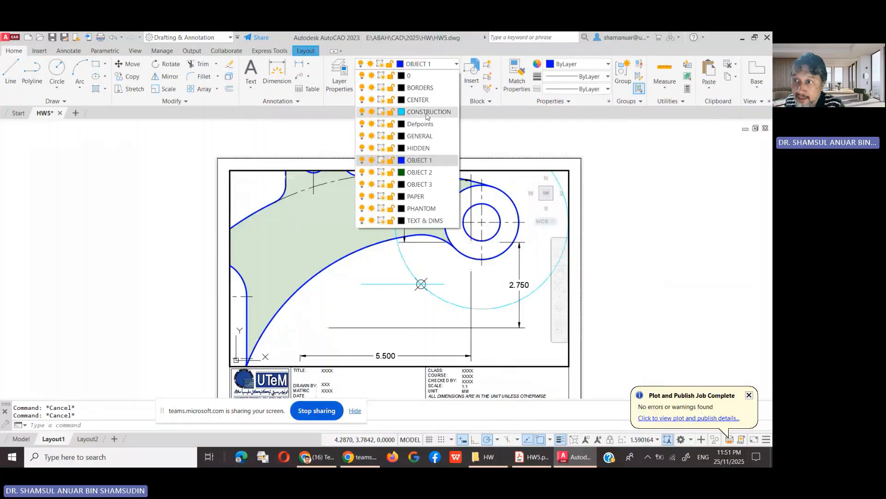
pyautogui.click(372, 113)
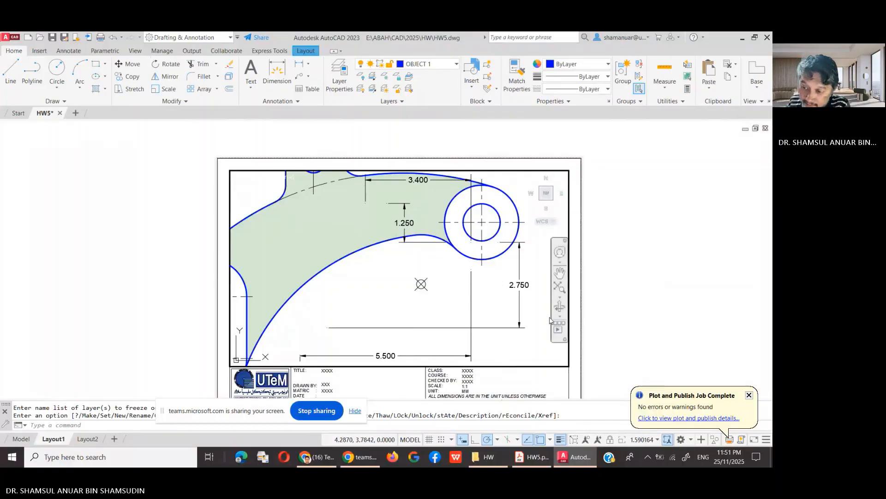
pyautogui.scroll(-2, 413, 286)
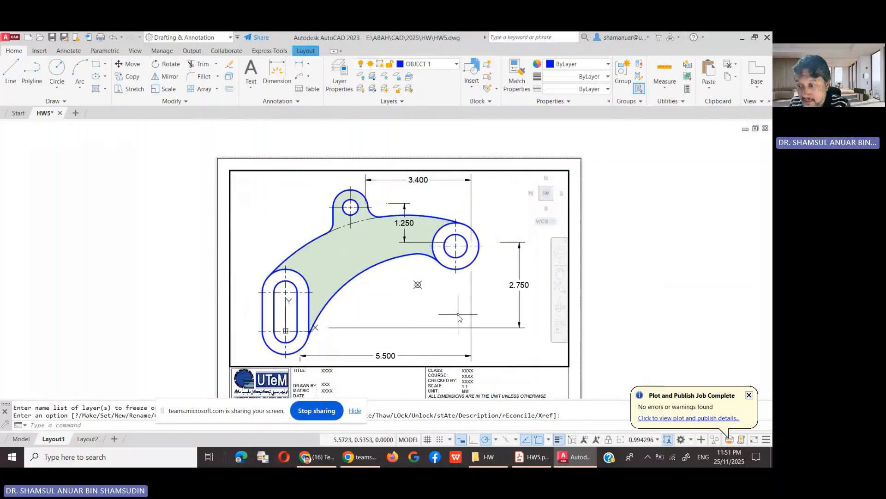
pyautogui.scroll(2, 441, 280)
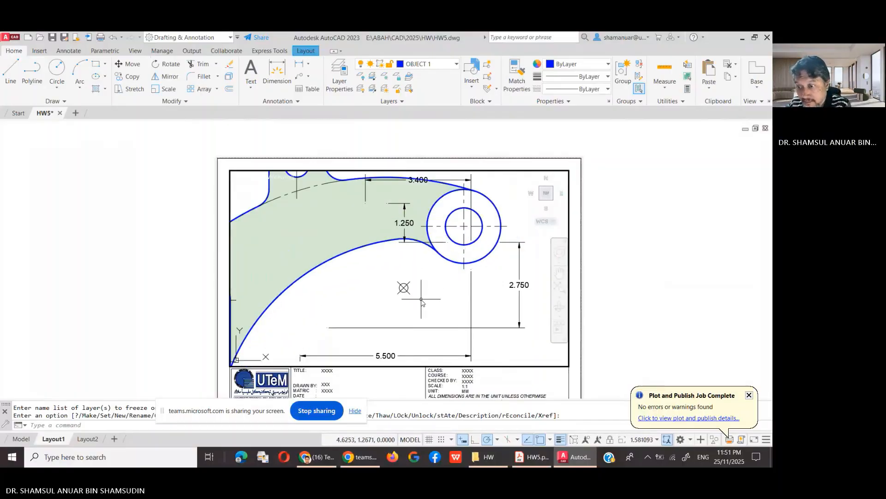
# - Change the point style to the plain plus sign, with a point size of 0.12 in absolute units
pyautogui.click(404, 288)
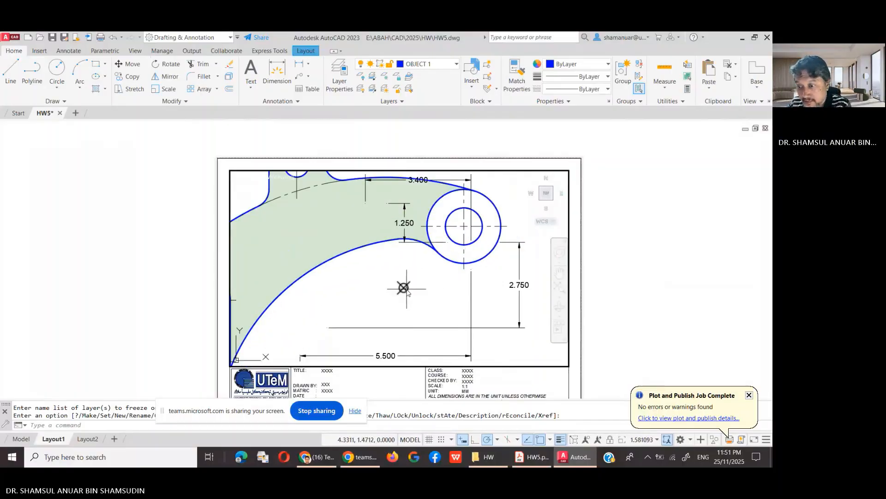
pyautogui.click(666, 101)
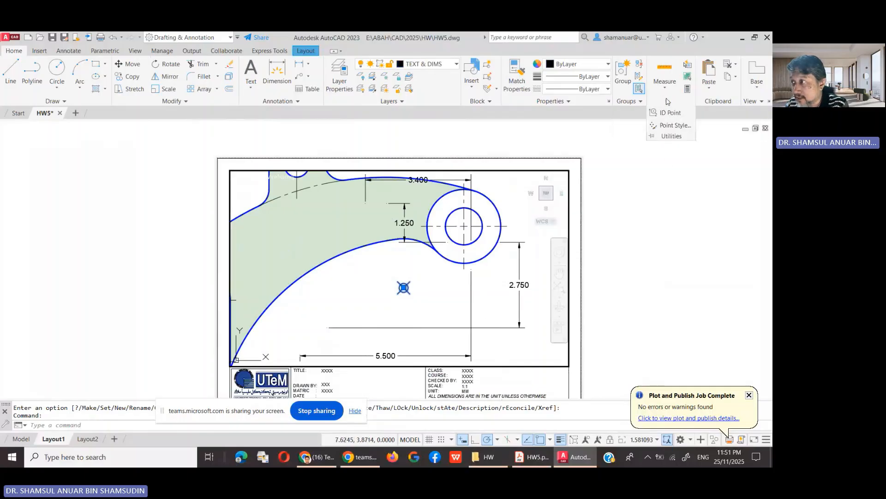
pyautogui.click(676, 125)
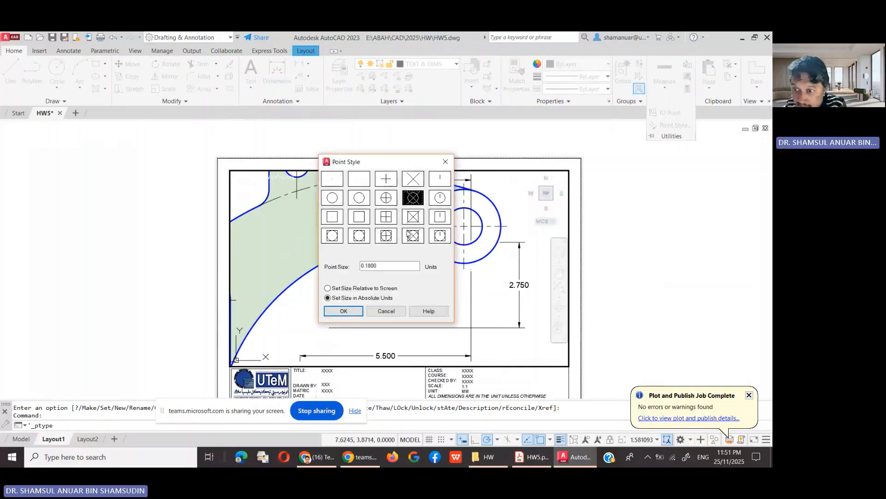
pyautogui.click(385, 179)
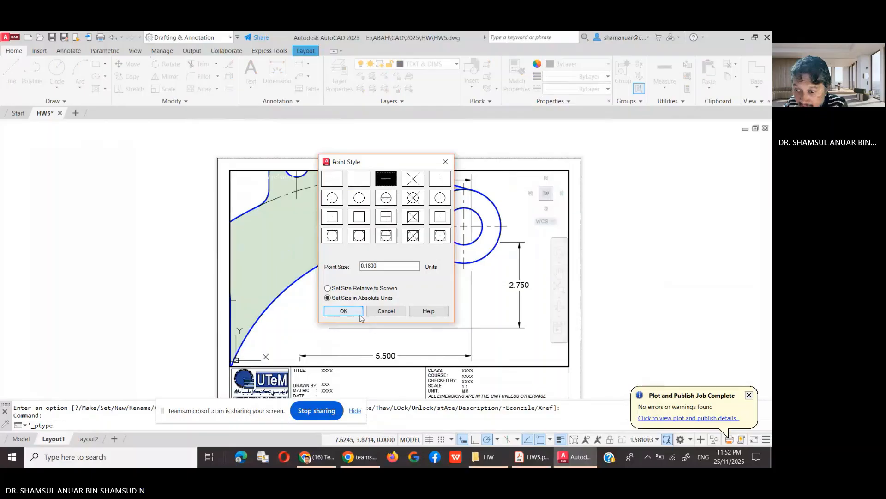
pyautogui.click(343, 311)
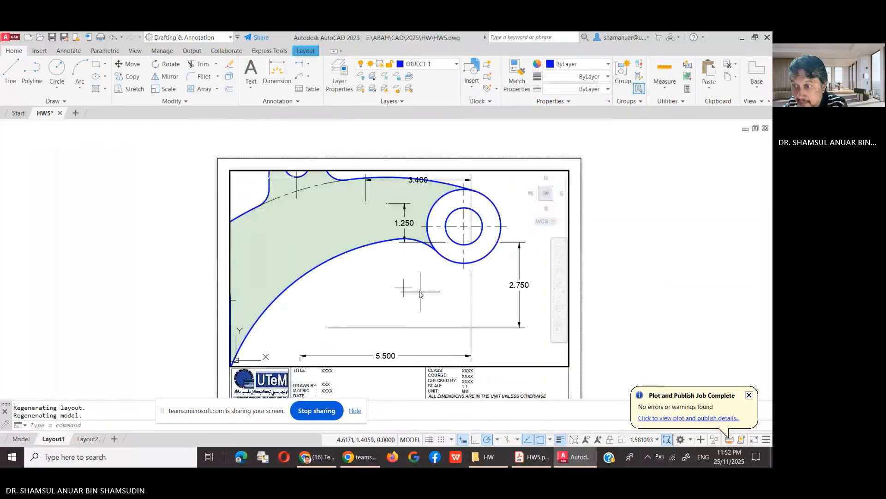
pyautogui.click(403, 287)
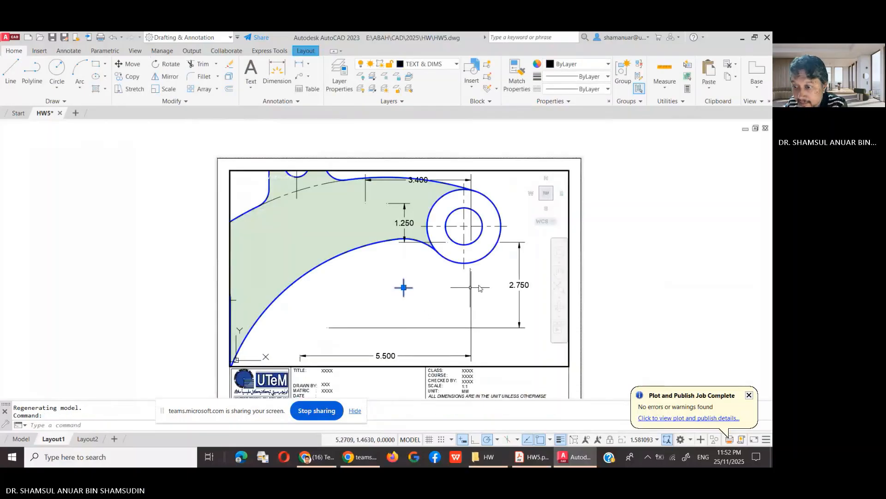
pyautogui.click(670, 102)
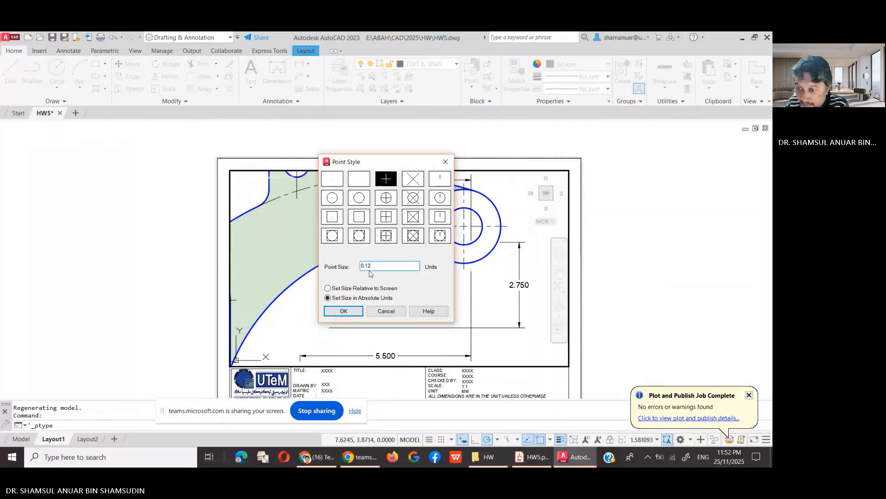
pyautogui.click(356, 309)
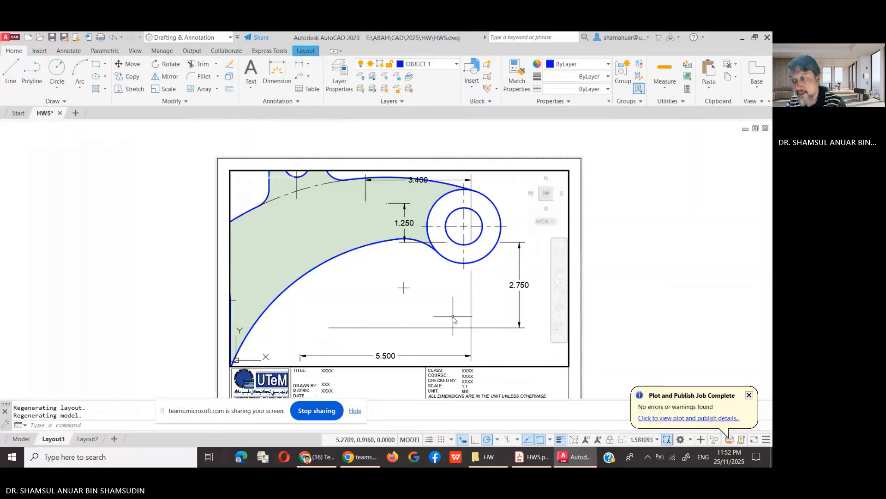
pyautogui.click(299, 66)
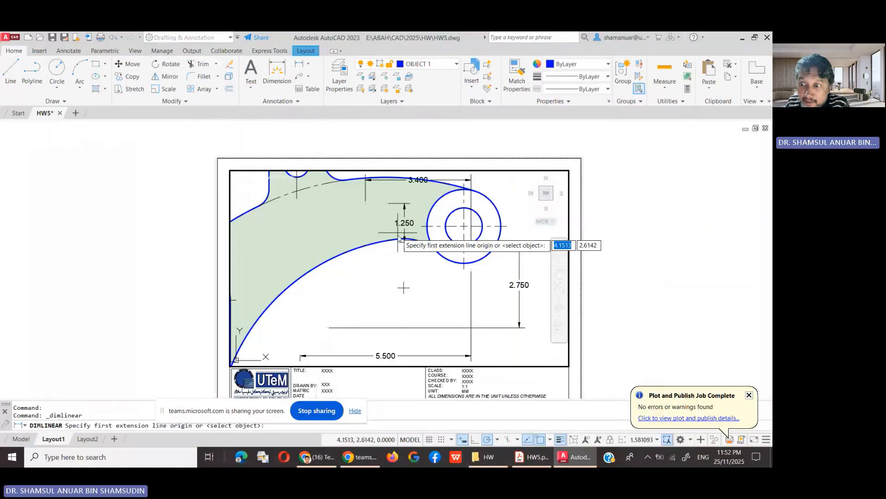
pyautogui.click(402, 287)
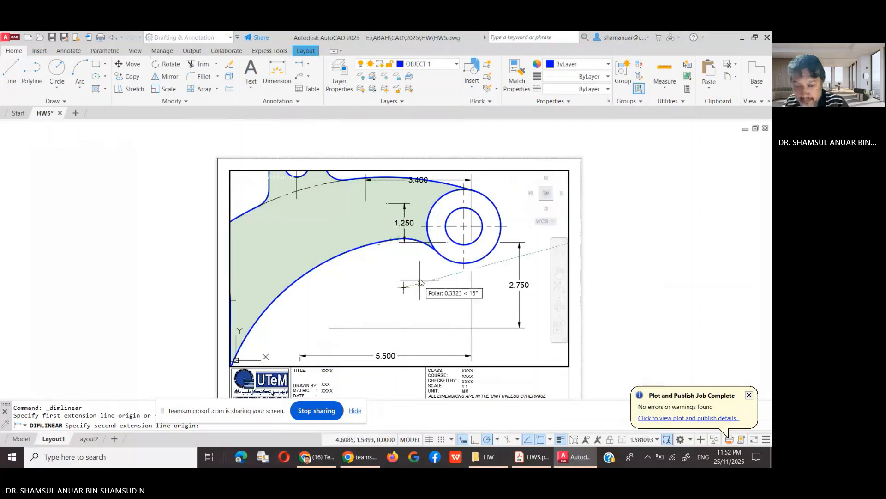
pyautogui.press('Escape')
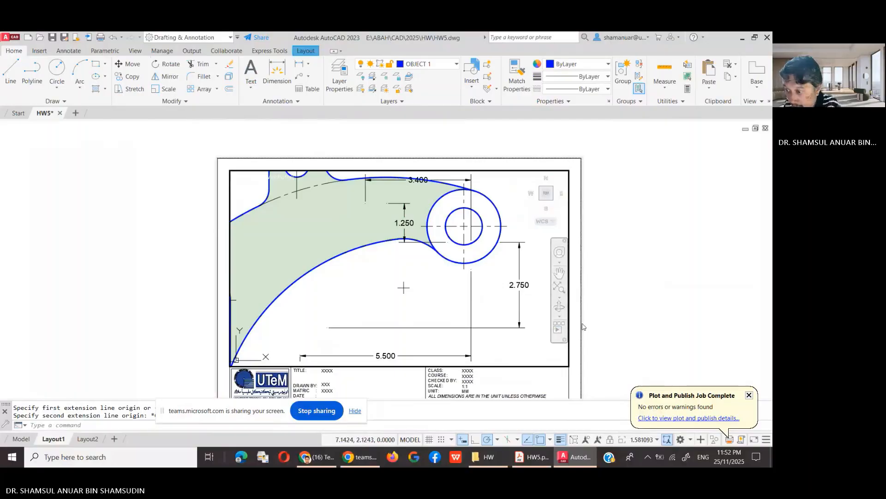
# - Set the bracket viewport's scale to 1:1 and return to paper space
pyautogui.click(648, 441)
pyautogui.click(635, 136)
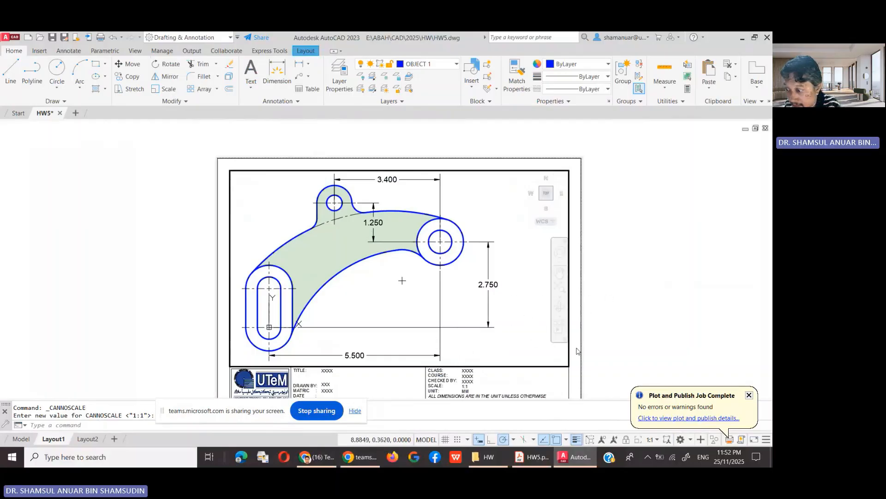
pyautogui.click(420, 440)
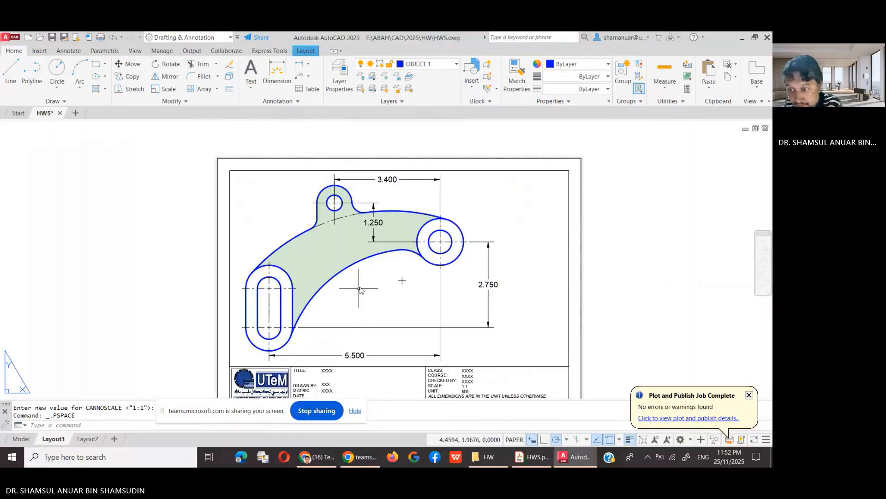
# - Enable Node snapping and add a vertical linear dimension from the fillet's centre point to the right boss's centreline, aligned below the existing 1.250 dimension
pyautogui.click(298, 64)
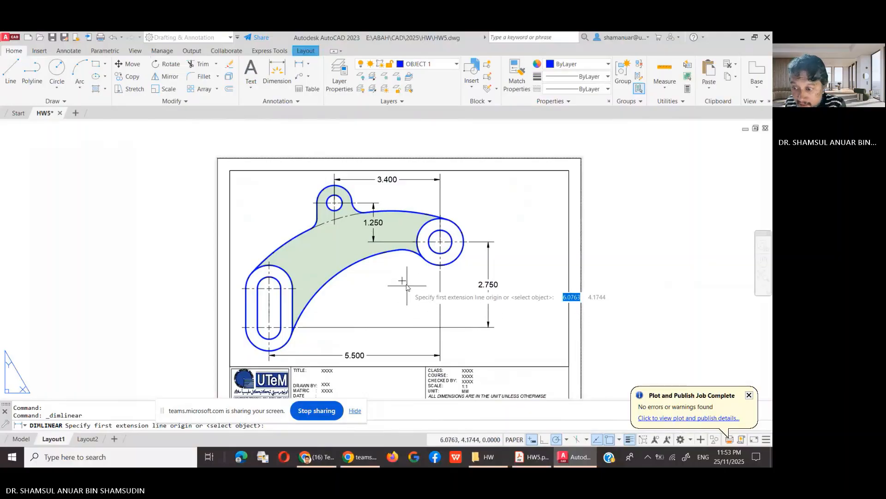
pyautogui.click(619, 439)
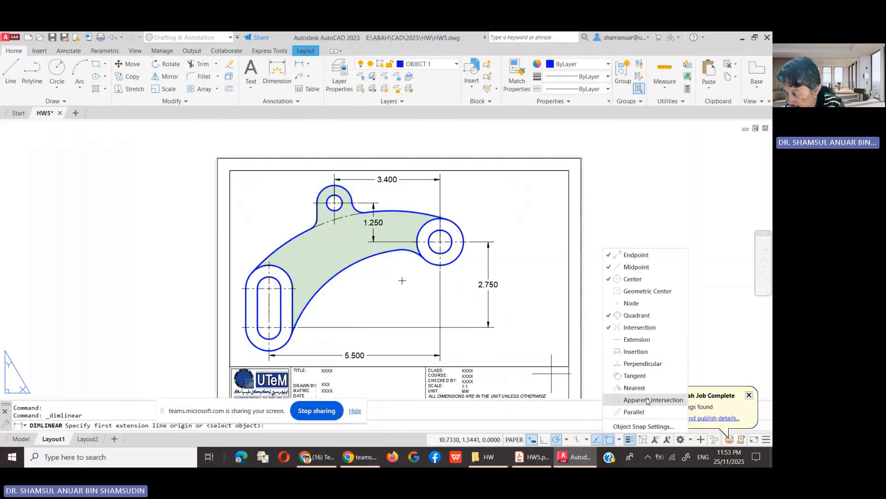
pyautogui.click(648, 306)
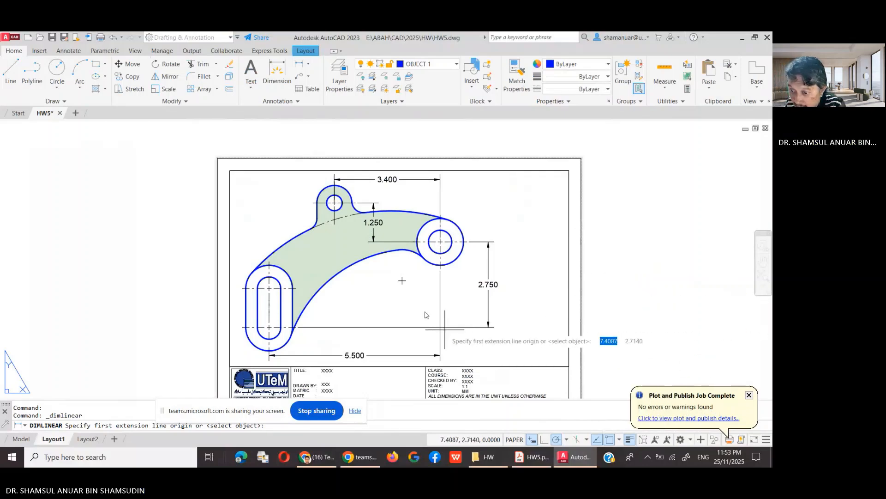
pyautogui.click(402, 281)
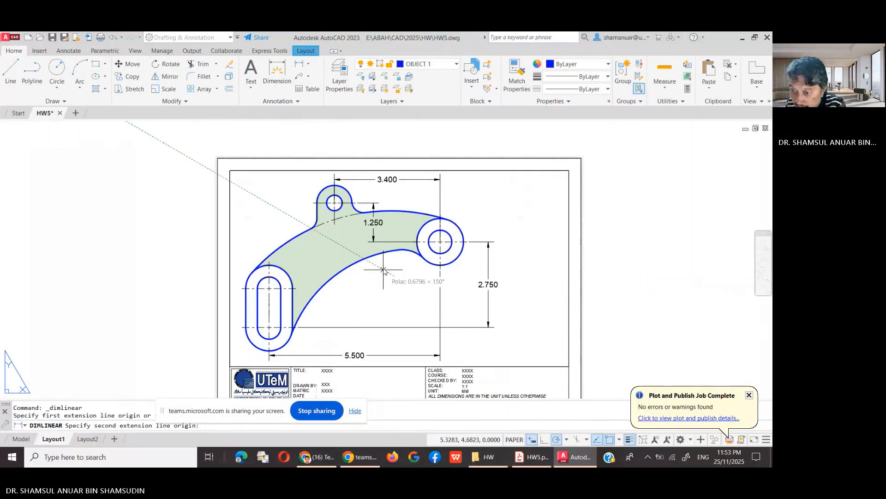
pyautogui.click(421, 252)
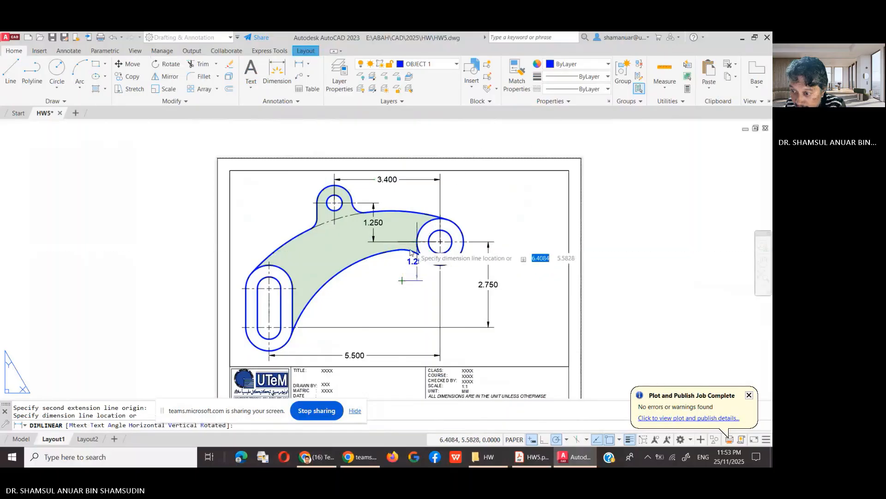
pyautogui.click(373, 252)
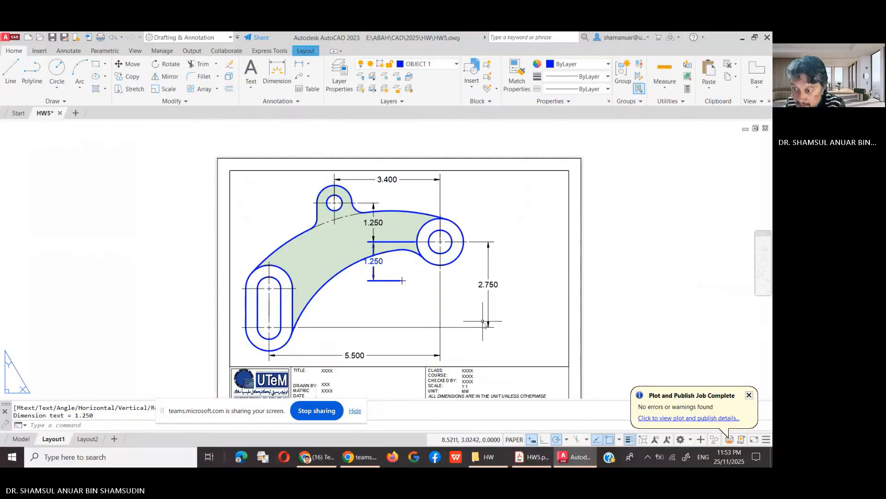
pyautogui.press('Escape')
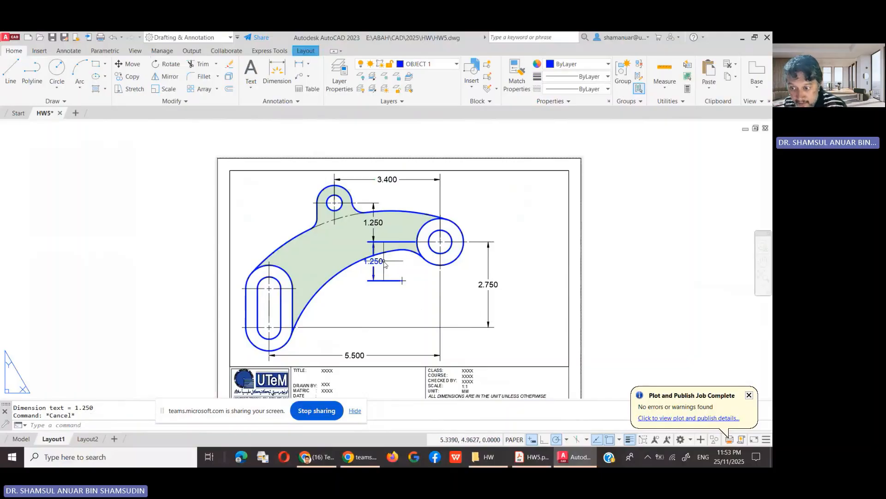
# - Move the new vertical dimension onto the TEXT & DIMS layer and make that layer current
pyautogui.click(381, 263)
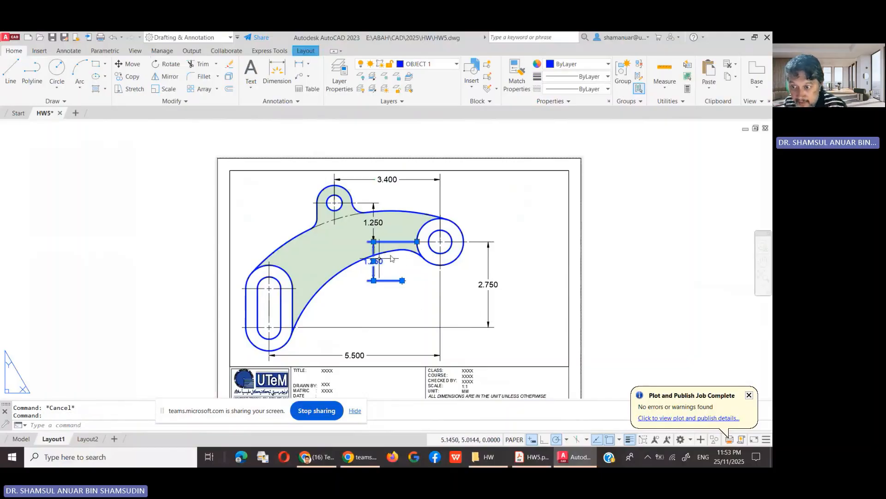
pyautogui.click(452, 67)
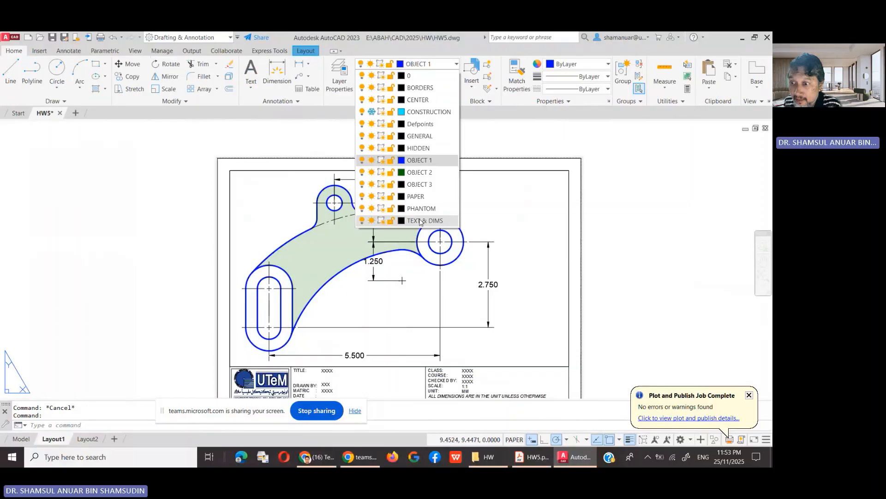
pyautogui.click(392, 221)
pyautogui.press('Escape')
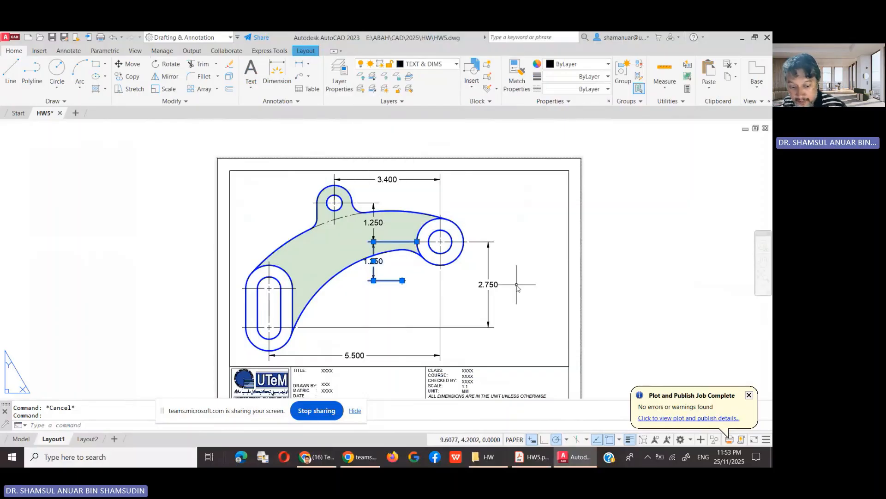
pyautogui.press('Escape')
pyautogui.click(438, 65)
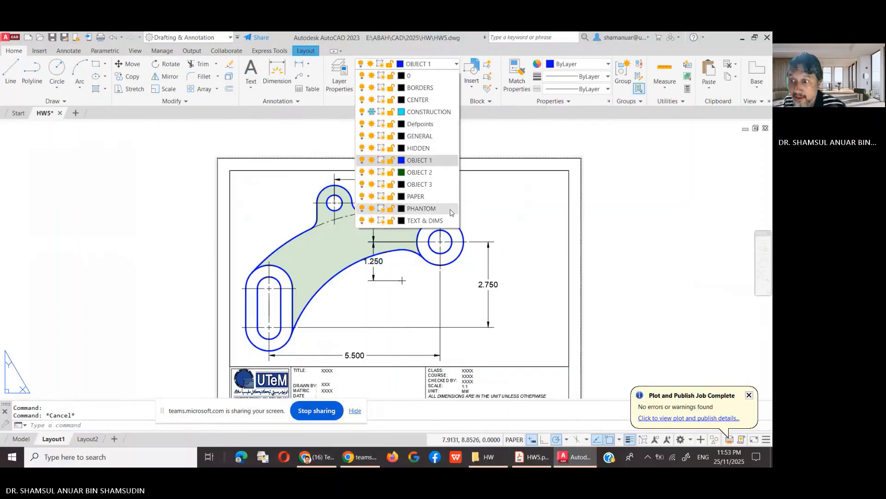
pyautogui.click(446, 220)
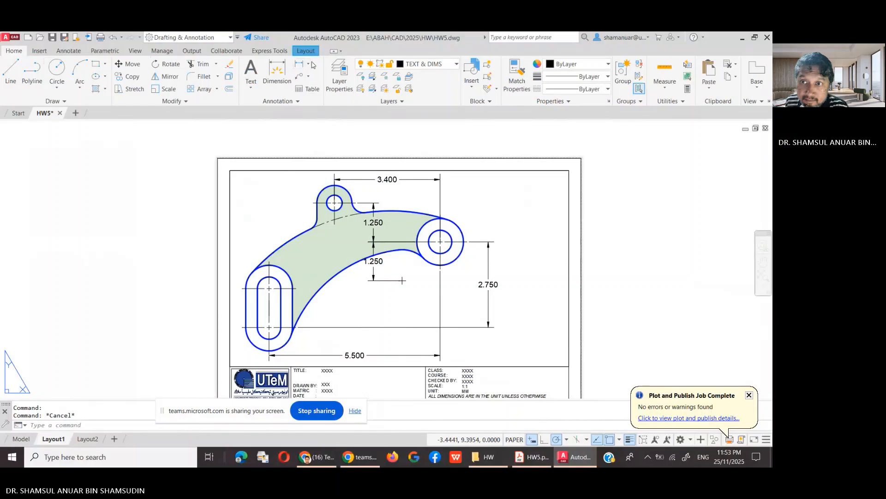
# - Add a radius dimension to the lower fillet beside the right boss, with its text just above the centre point
pyautogui.click(309, 64)
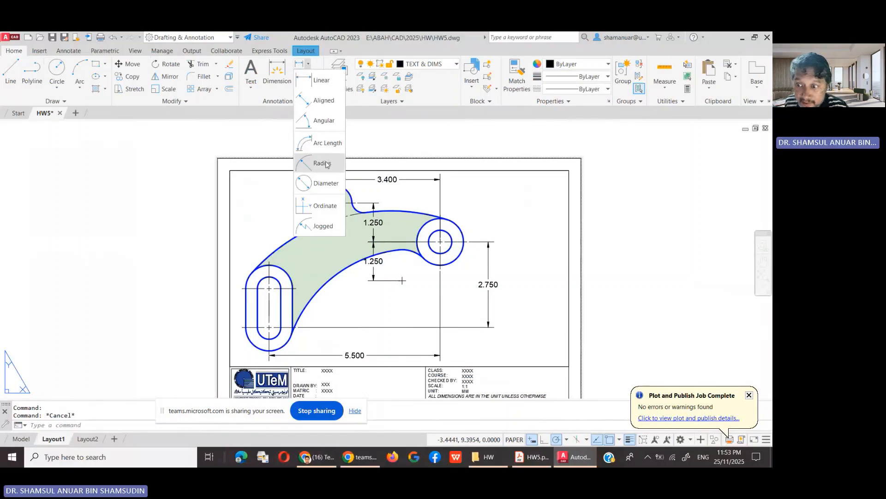
pyautogui.click(327, 164)
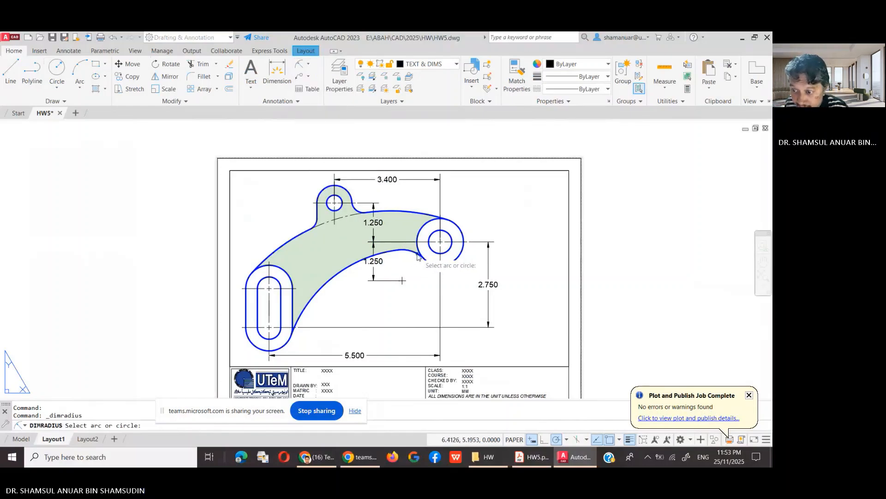
pyautogui.click(417, 257)
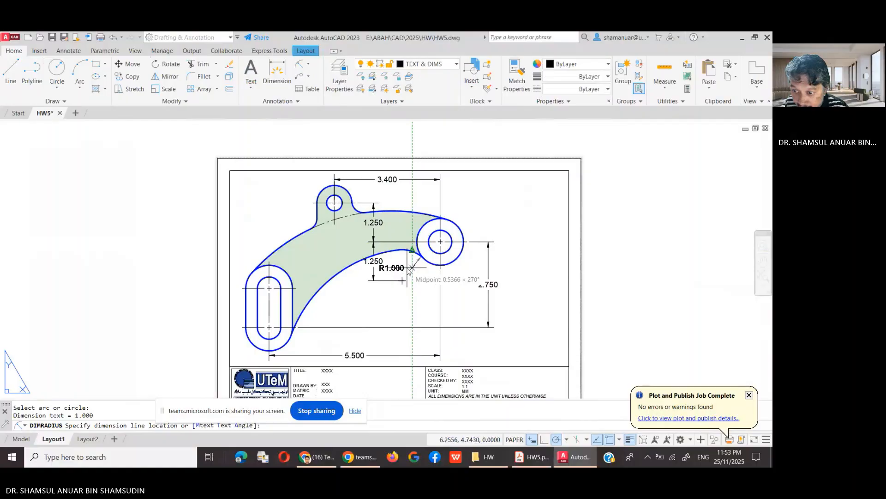
pyautogui.click(411, 267)
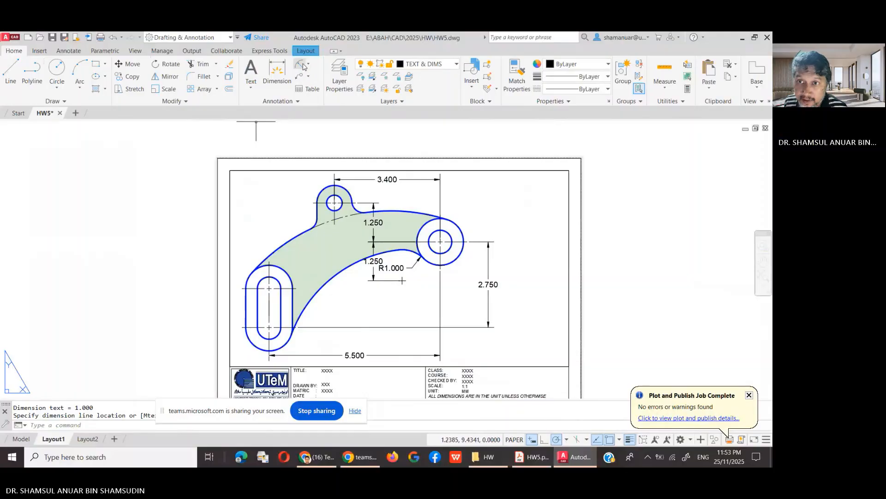
# - Add a radius dimension to the small fillet right of the upper lug, with its text inside the hatched area
pyautogui.click(303, 66)
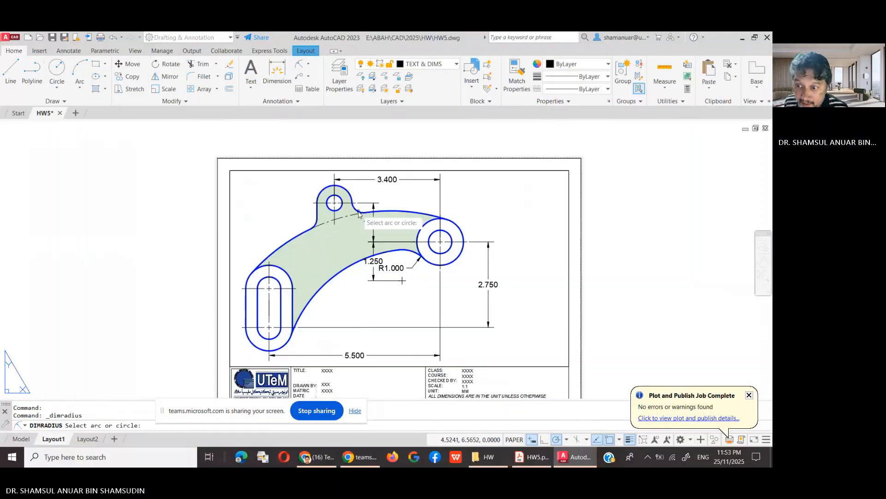
pyautogui.click(358, 213)
pyautogui.click(347, 246)
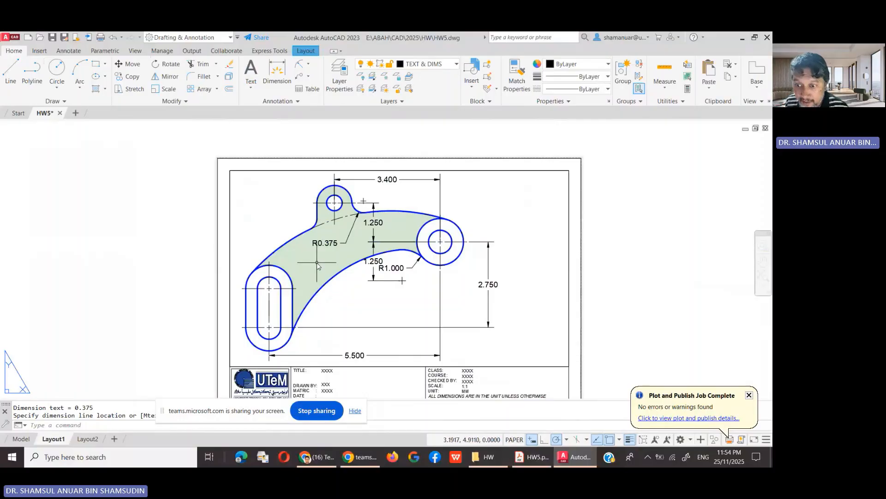
# - Prefix the upper lug fillet's radius dimension text with "2 X" and finish text editing
pyautogui.click(313, 247)
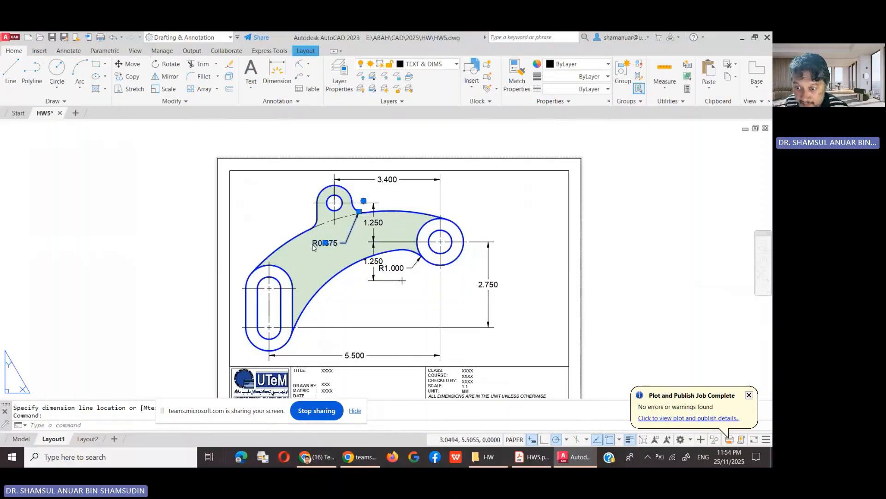
pyautogui.doubleClick(332, 244)
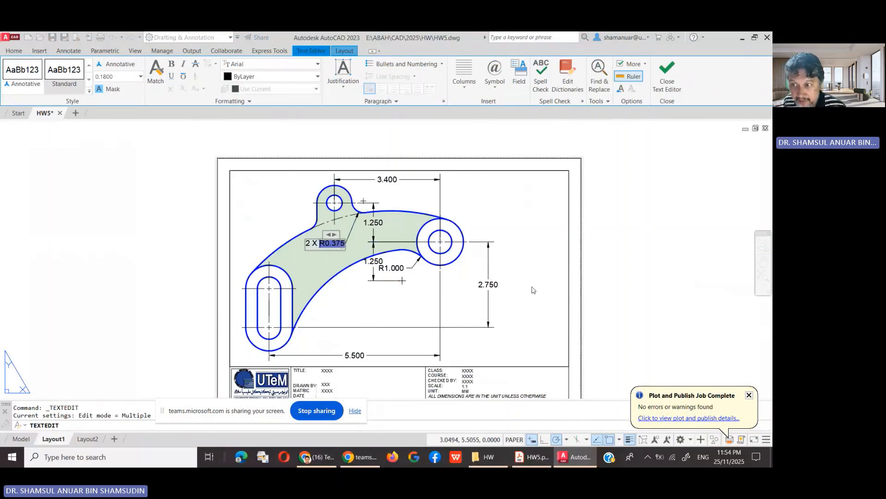
pyautogui.click(544, 267)
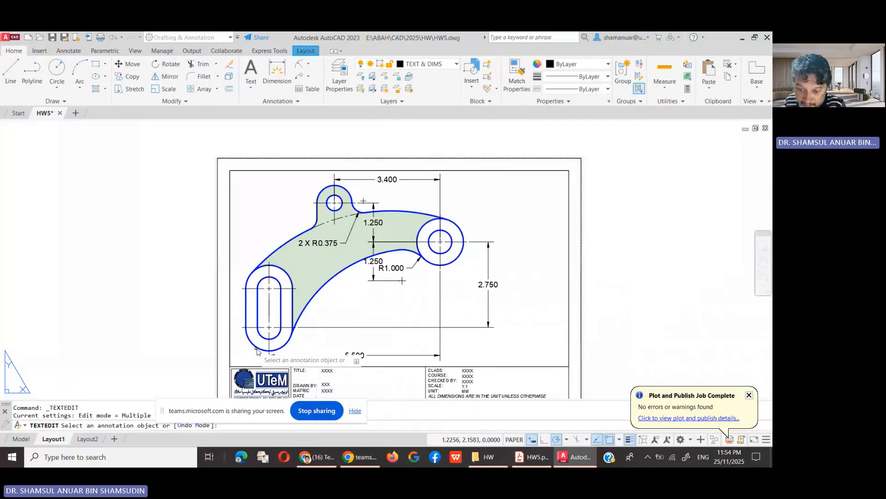
pyautogui.click(286, 348)
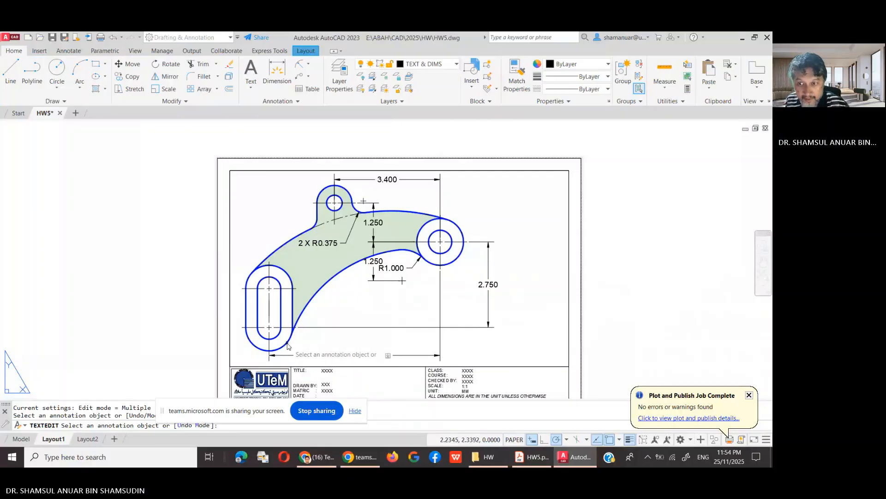
pyautogui.press('Escape')
# - Add a radius dimension to the outer arc at the lower end of the slotted boss, with its text to the lower right
pyautogui.click(300, 66)
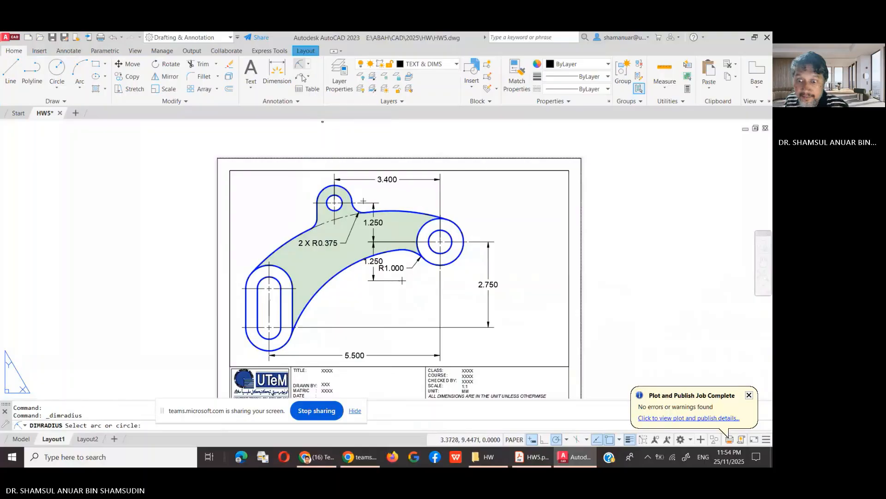
pyautogui.click(308, 65)
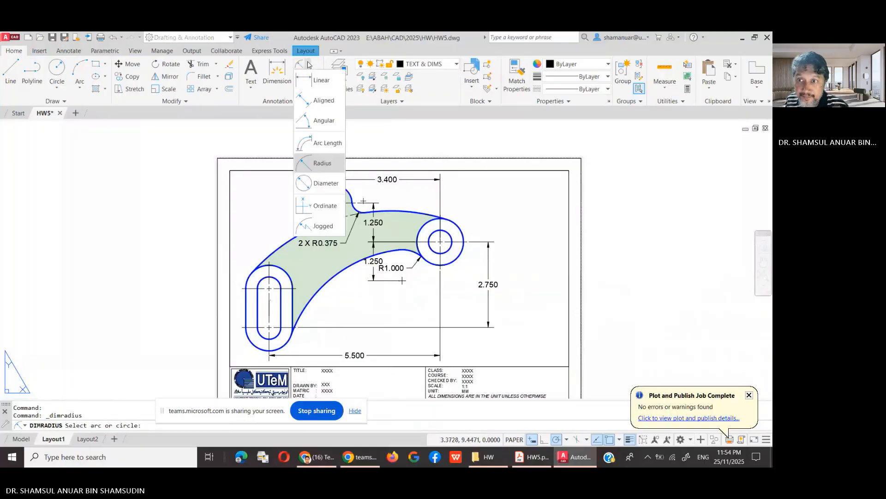
pyautogui.click(301, 164)
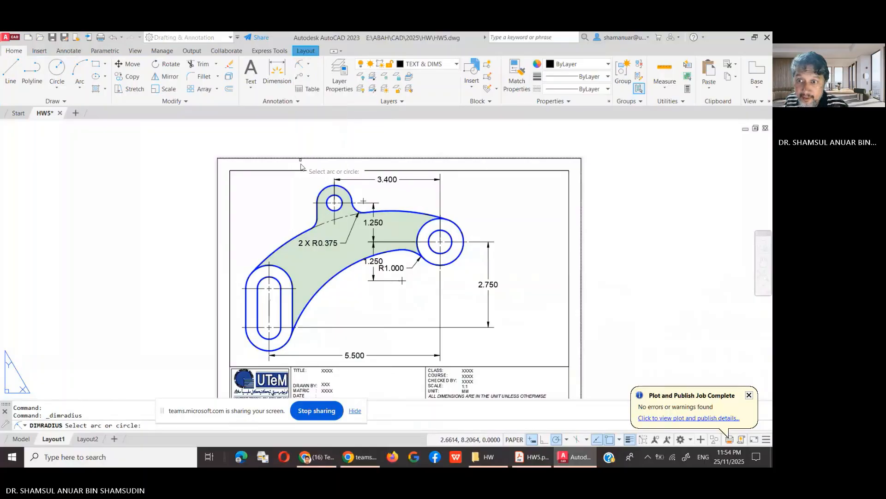
pyautogui.click(284, 347)
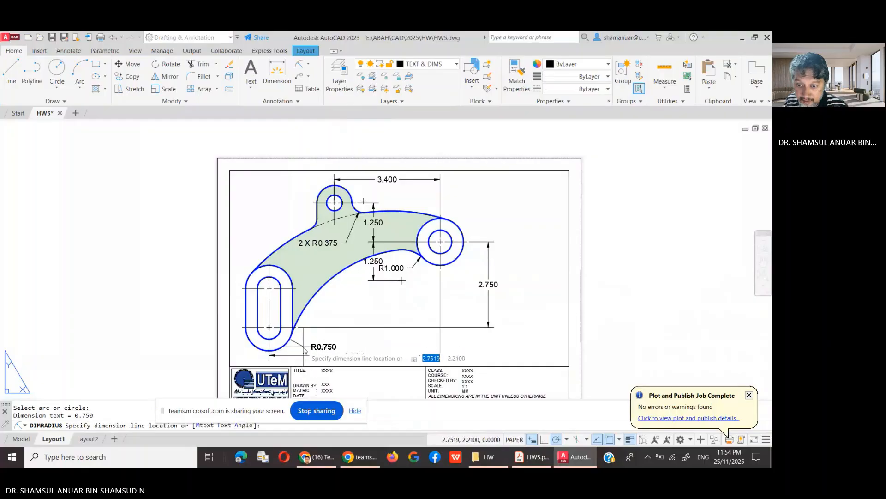
pyautogui.click(304, 351)
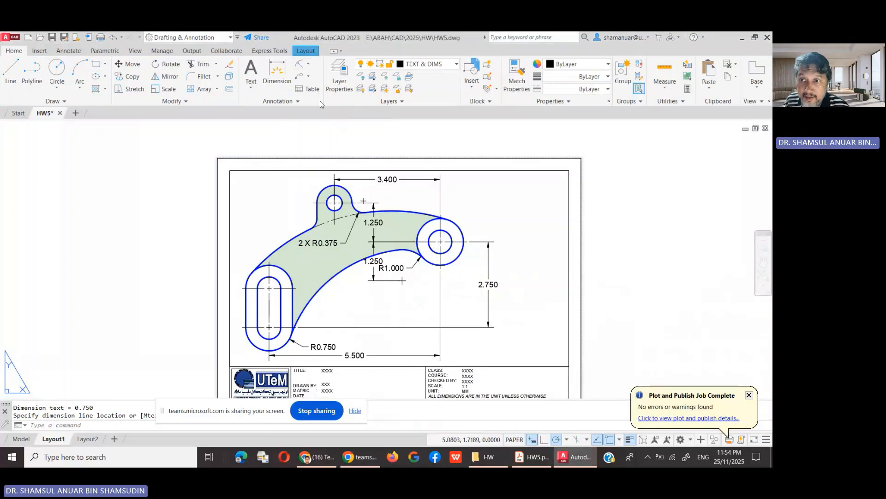
# - Add a horizontal linear dimension across the slot's straight sides and move its text rightward, clear of the bracket's outline
pyautogui.click(309, 64)
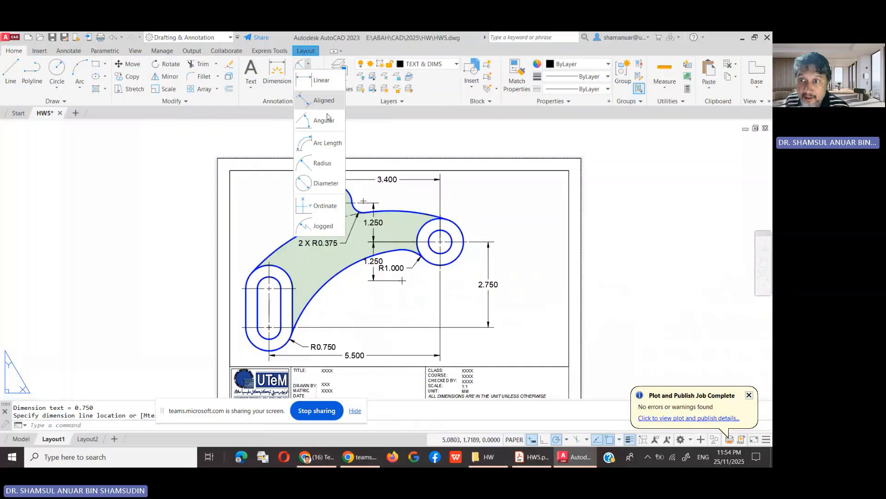
pyautogui.click(320, 83)
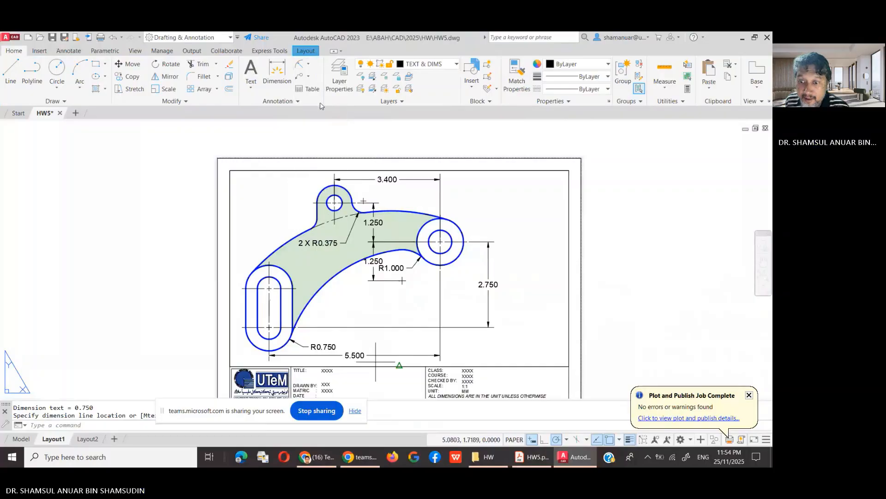
pyautogui.click(258, 307)
pyautogui.click(281, 307)
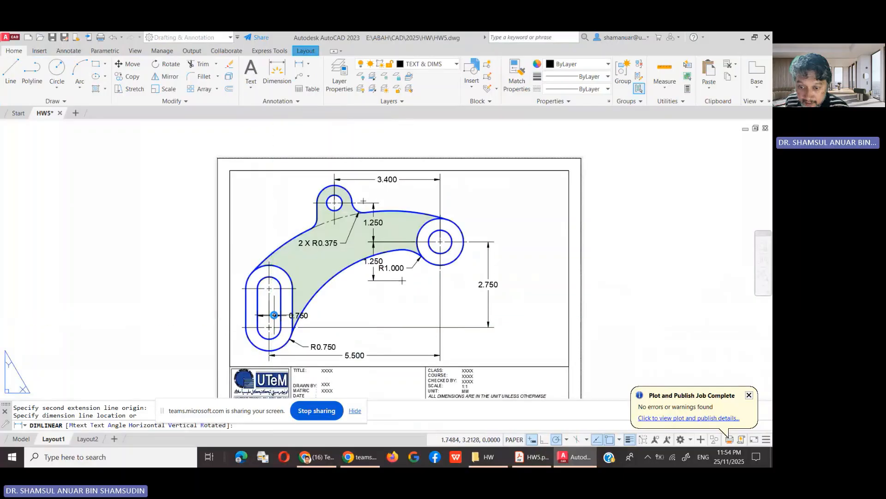
pyautogui.click(275, 316)
pyautogui.click(307, 321)
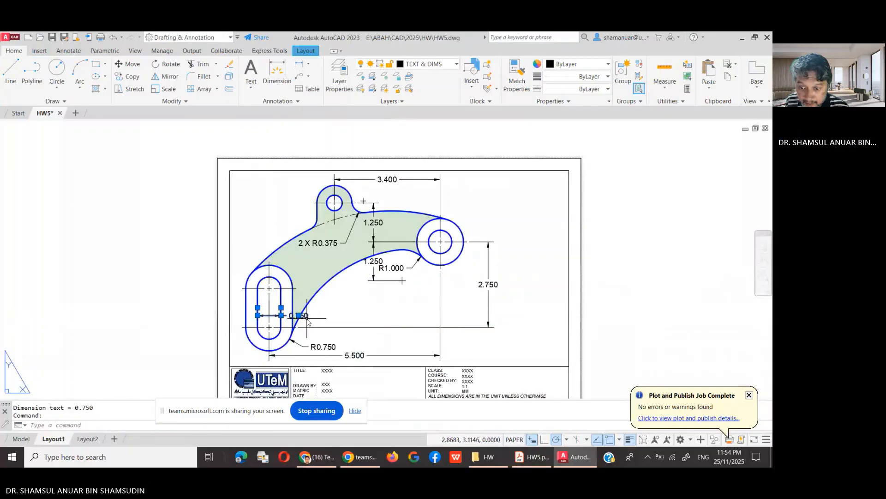
pyautogui.click(299, 316)
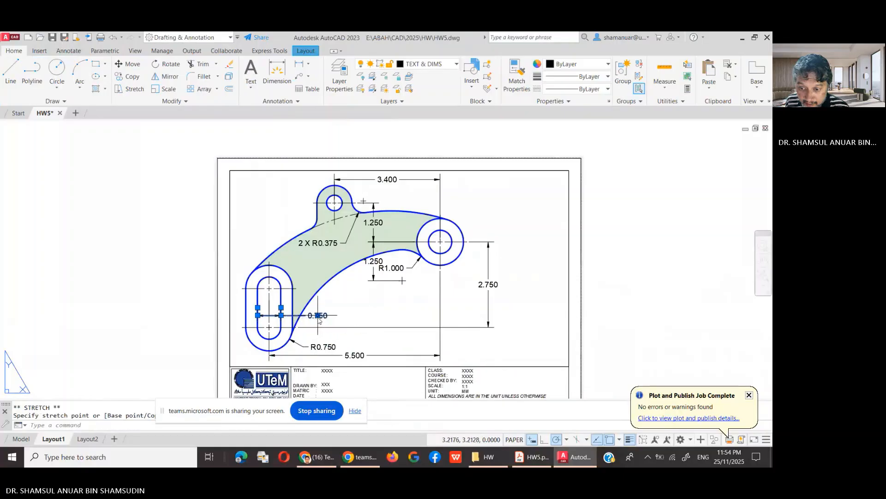
pyautogui.press('Escape')
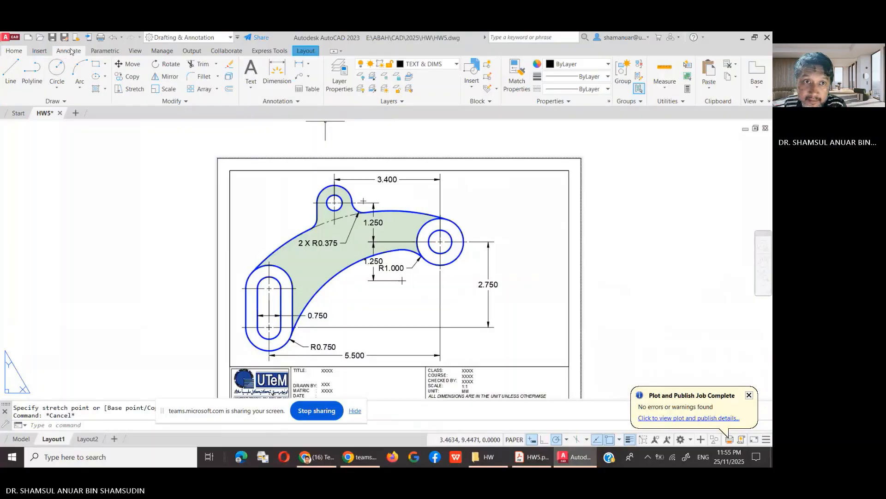
pyautogui.click(69, 51)
pyautogui.click(239, 102)
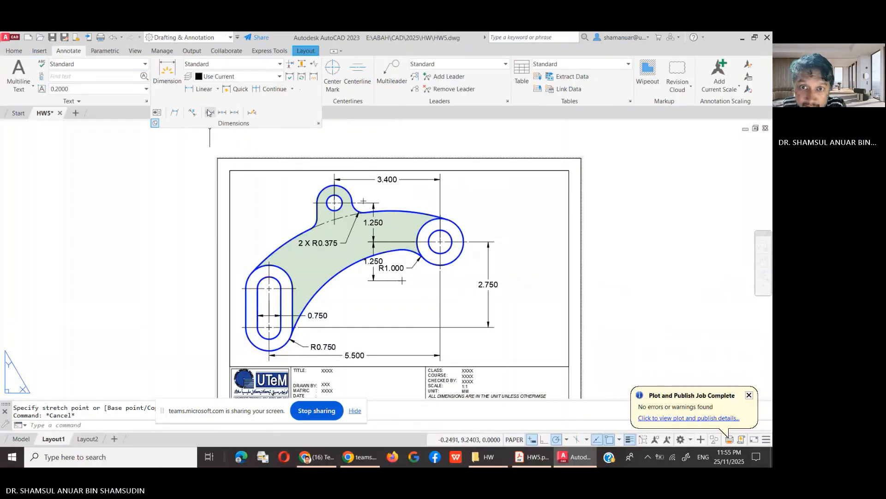
pyautogui.click(218, 89)
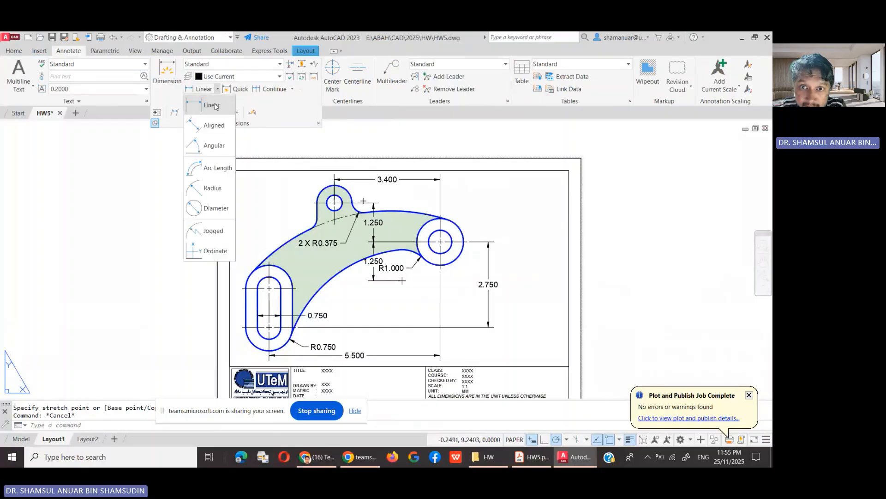
pyautogui.click(217, 233)
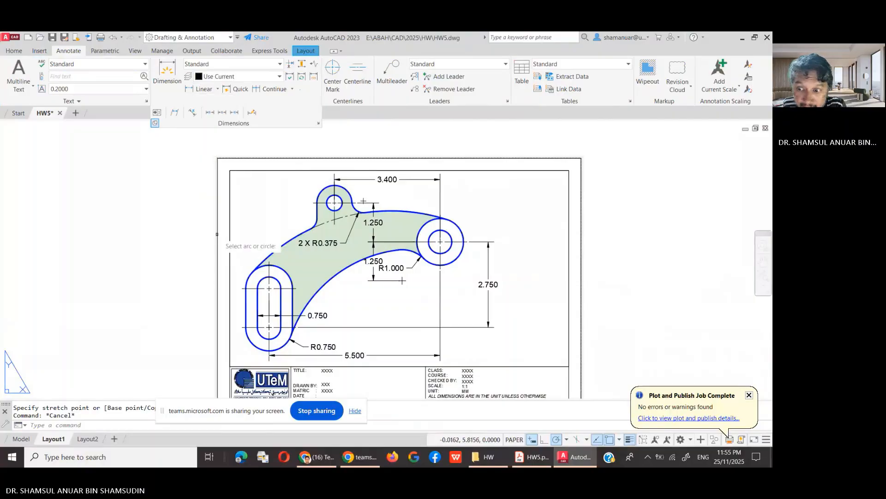
pyautogui.click(347, 269)
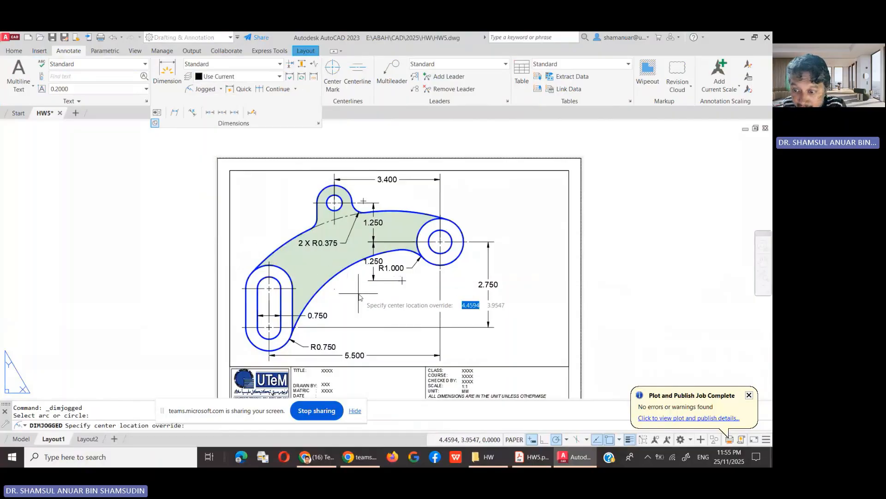
pyautogui.click(368, 300)
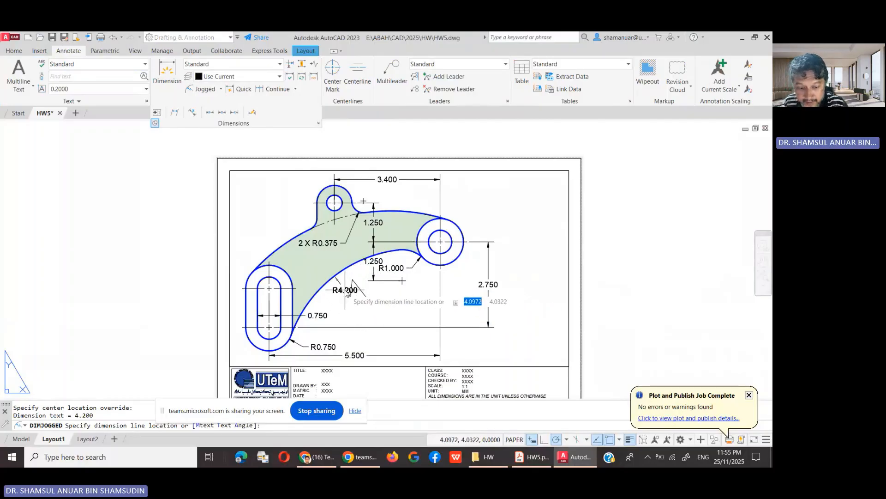
pyautogui.press('Escape')
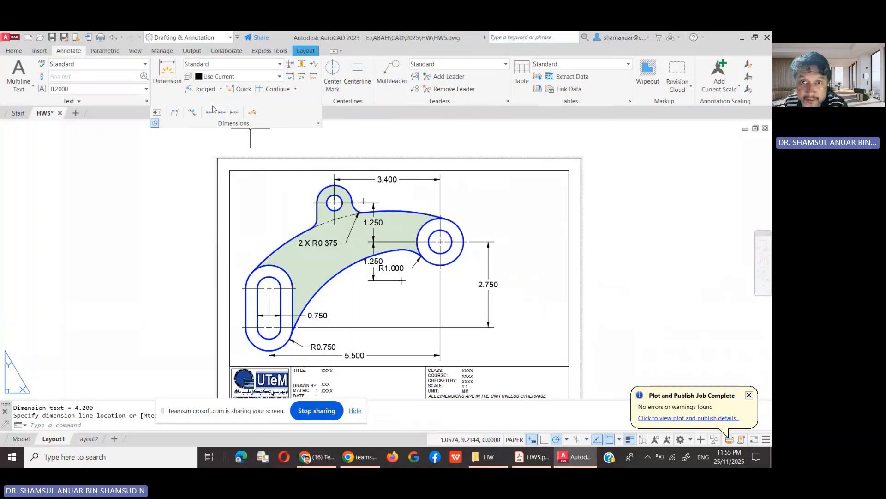
# - Add a jogged radius dimension to the bracket's concave lower arc, with its center override, text and jog in the open area below the arc
pyautogui.click(206, 91)
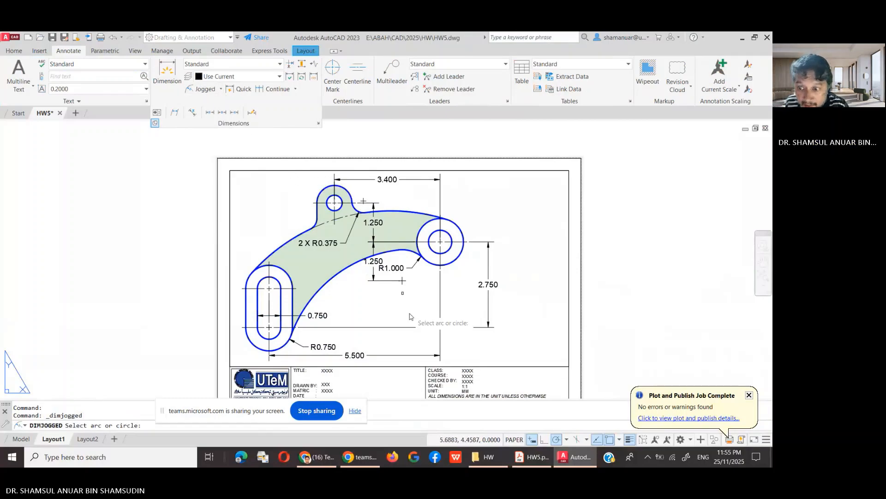
pyautogui.click(341, 275)
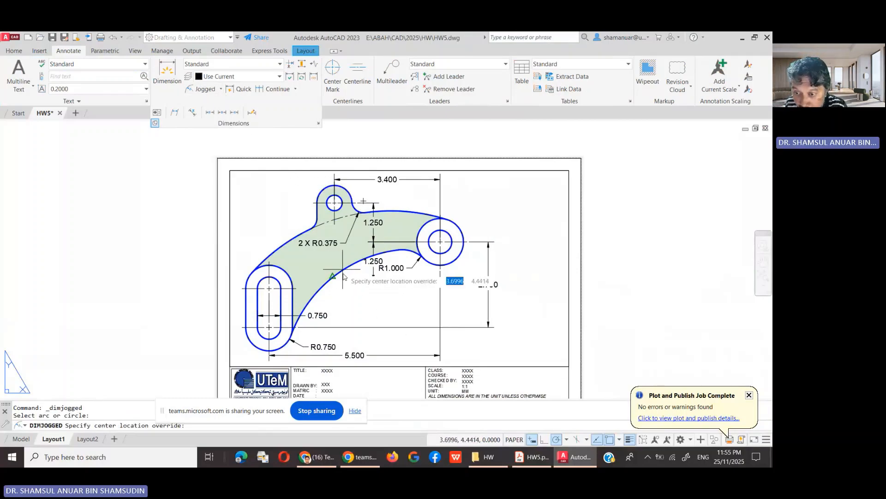
pyautogui.click(390, 339)
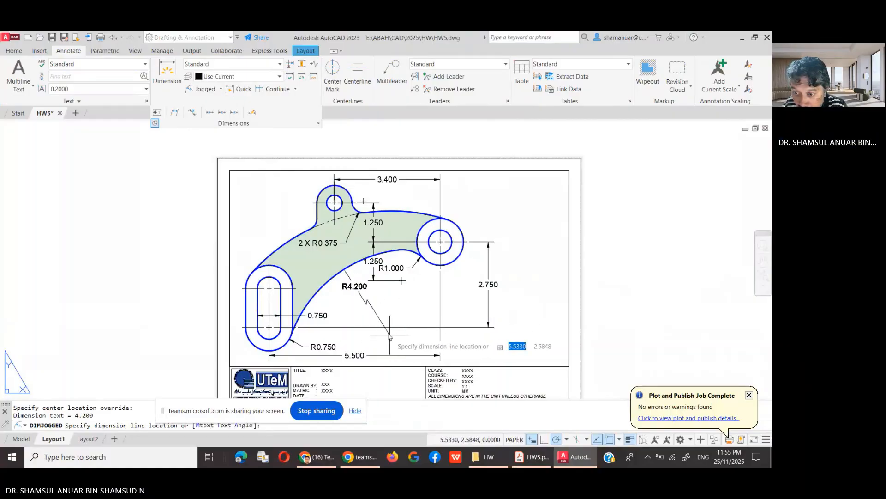
pyautogui.click(350, 295)
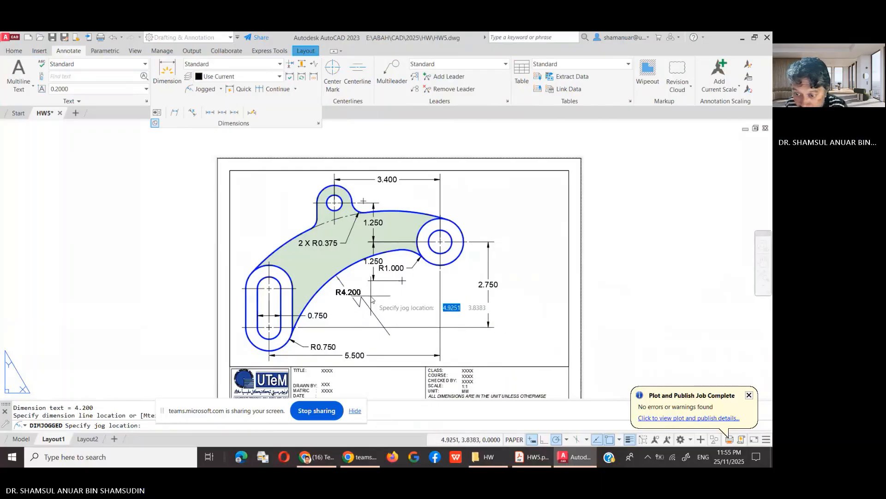
pyautogui.click(369, 306)
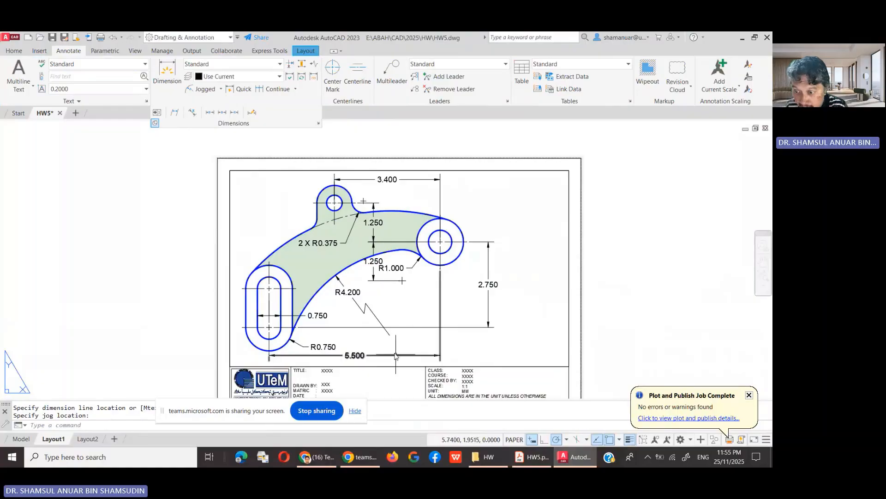
pyautogui.click(368, 311)
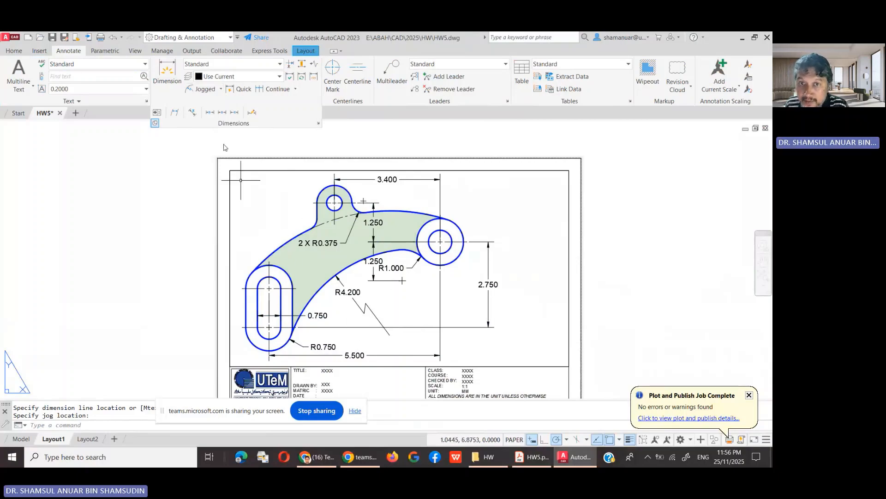
pyautogui.click(202, 89)
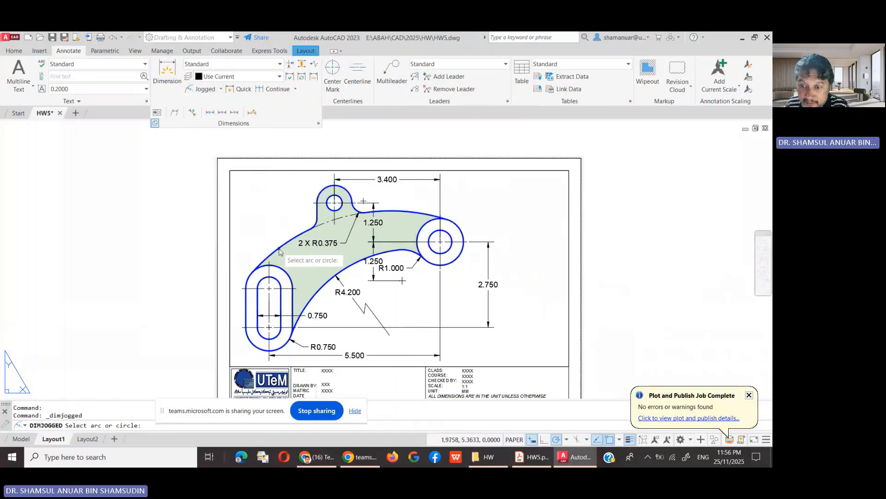
pyautogui.click(278, 249)
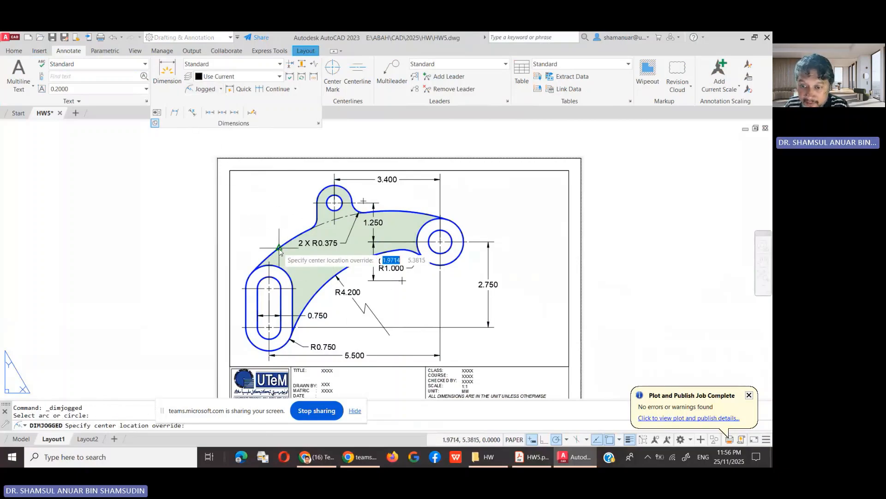
pyautogui.click(360, 334)
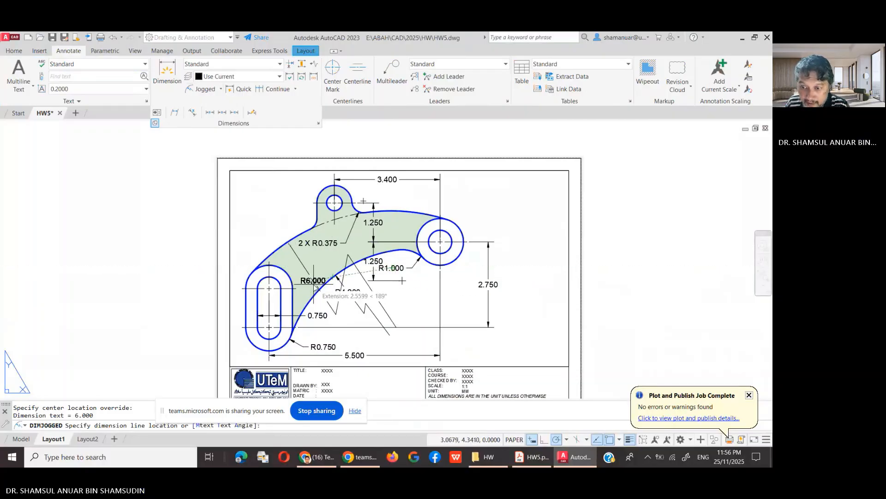
pyautogui.press('Escape')
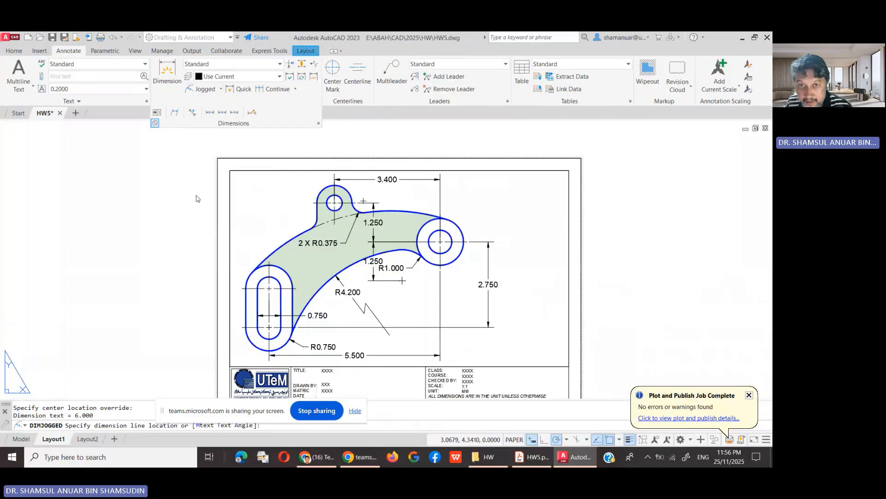
pyautogui.click(200, 89)
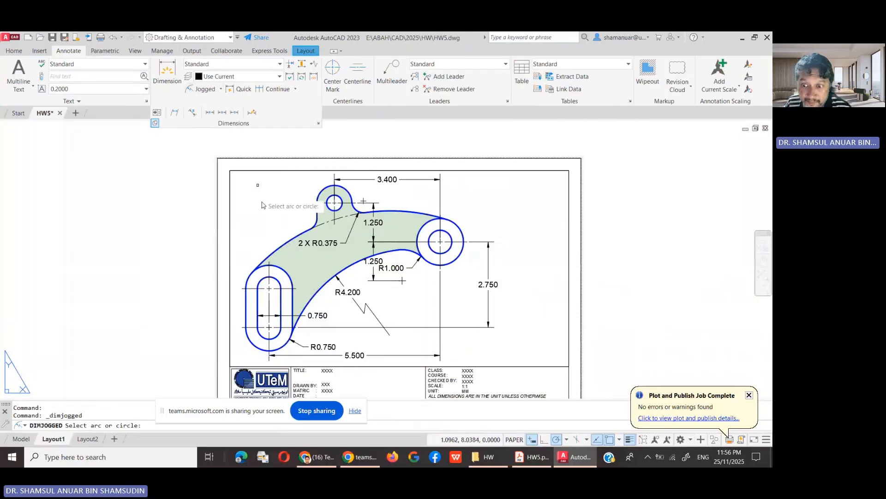
pyautogui.click(279, 248)
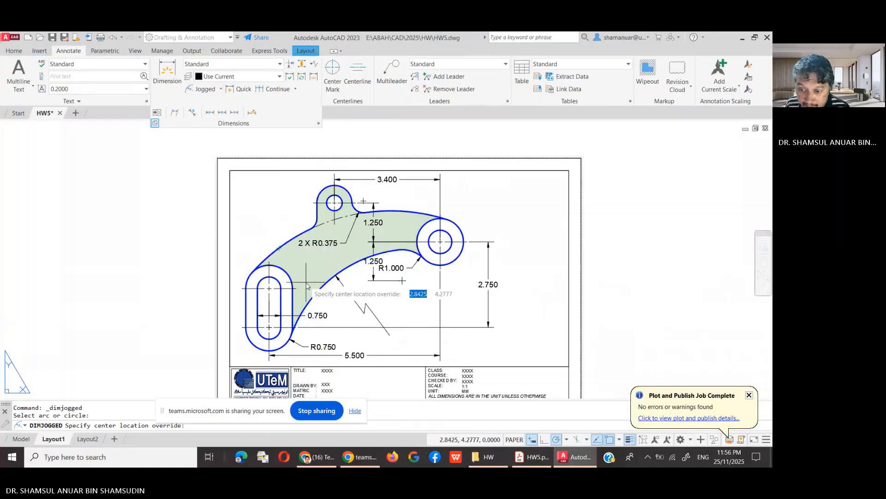
pyautogui.click(323, 298)
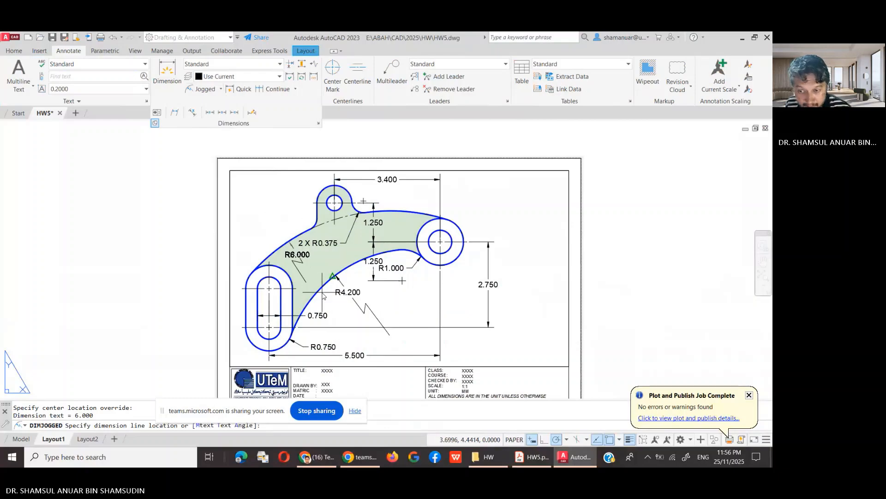
pyautogui.press('Escape')
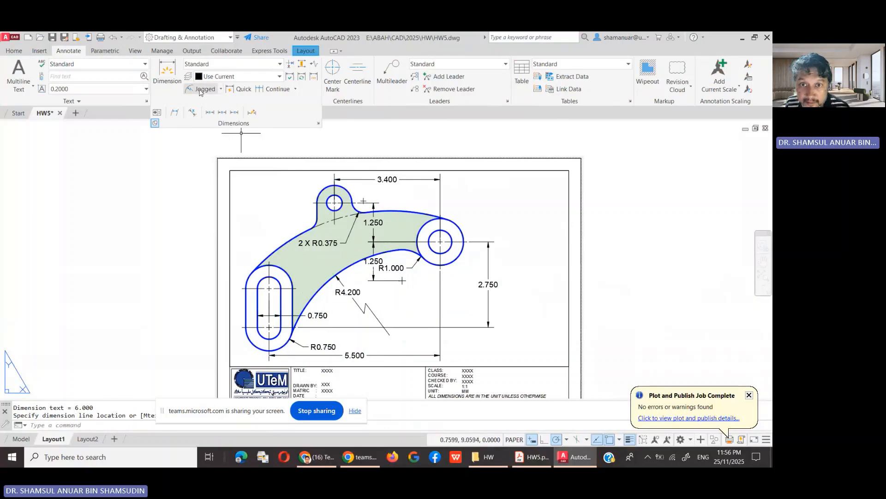
# - Add a jogged radius dimension to the bracket's upper outer arc, with its text inside the hatched area and the jog below the concave arc
pyautogui.click(201, 89)
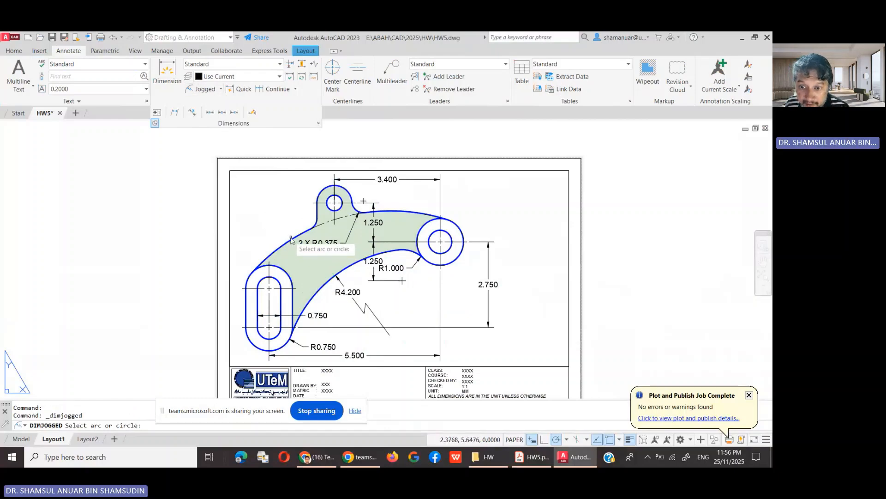
pyautogui.click(292, 240)
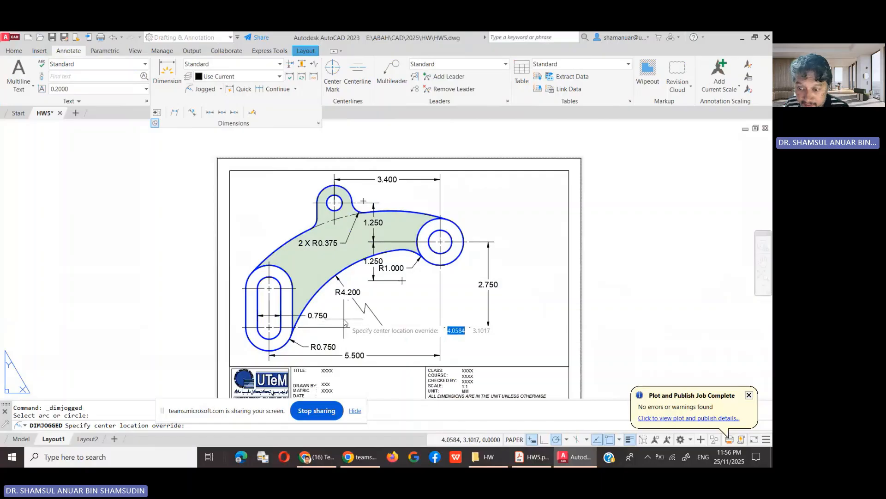
pyautogui.click(358, 329)
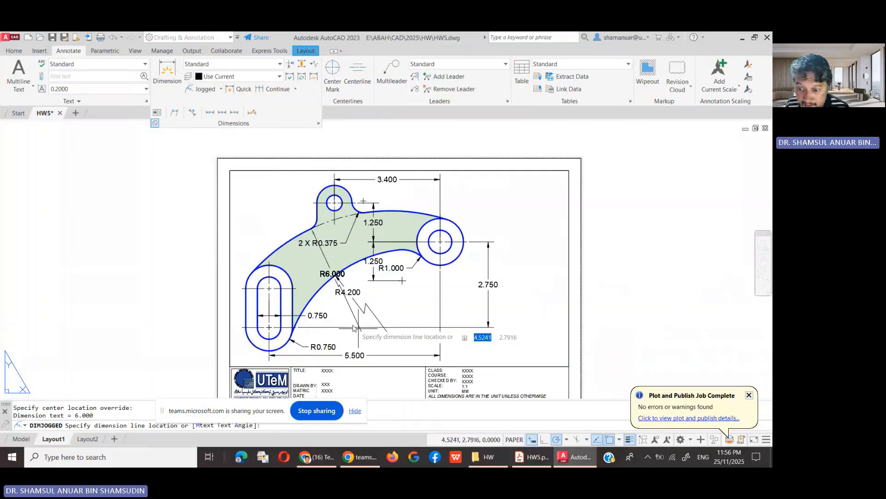
pyautogui.click(305, 274)
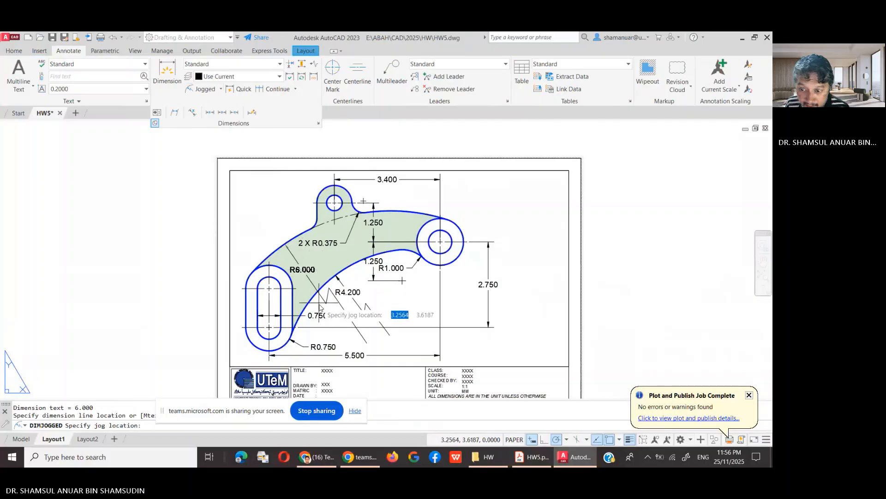
pyautogui.click(318, 314)
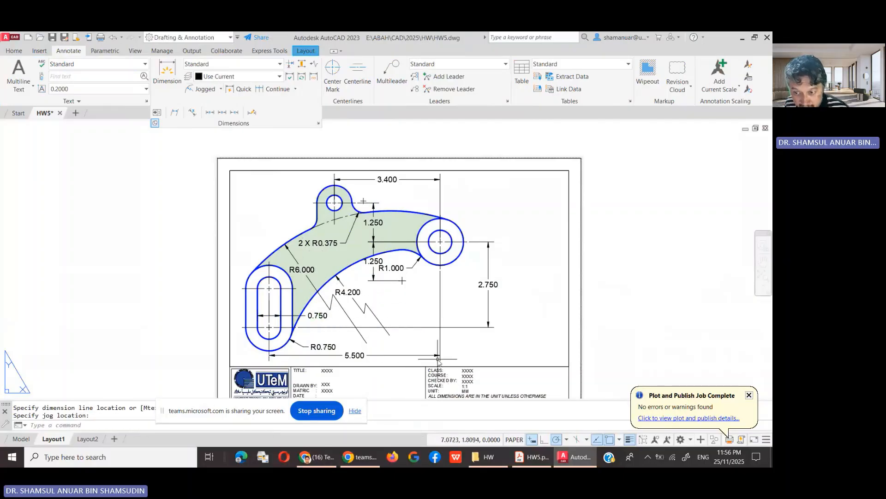
pyautogui.press('Escape')
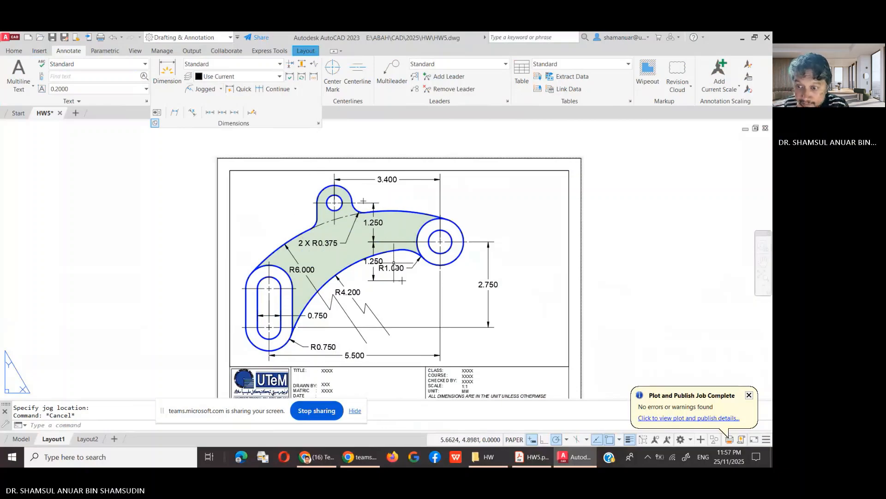
# - Modify the Standard dimension style so the linear dimensions' primary unit format is Fractional, and close the style manager
pyautogui.click(319, 123)
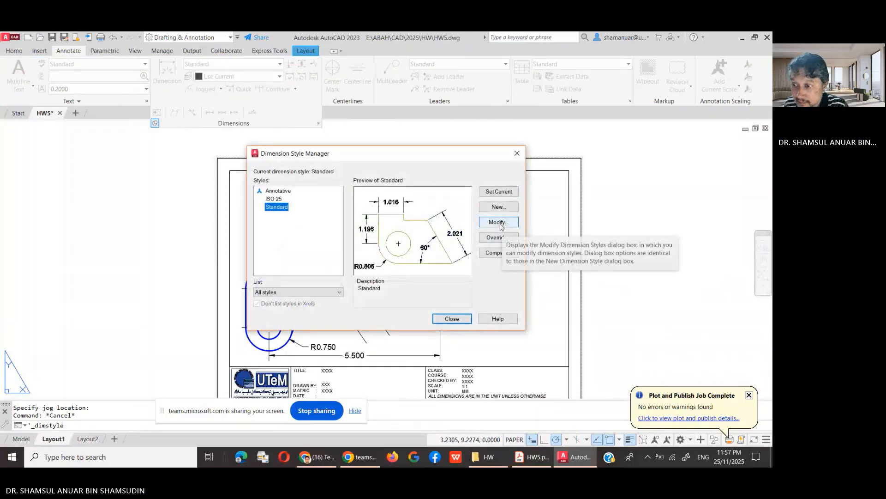
pyautogui.click(498, 222)
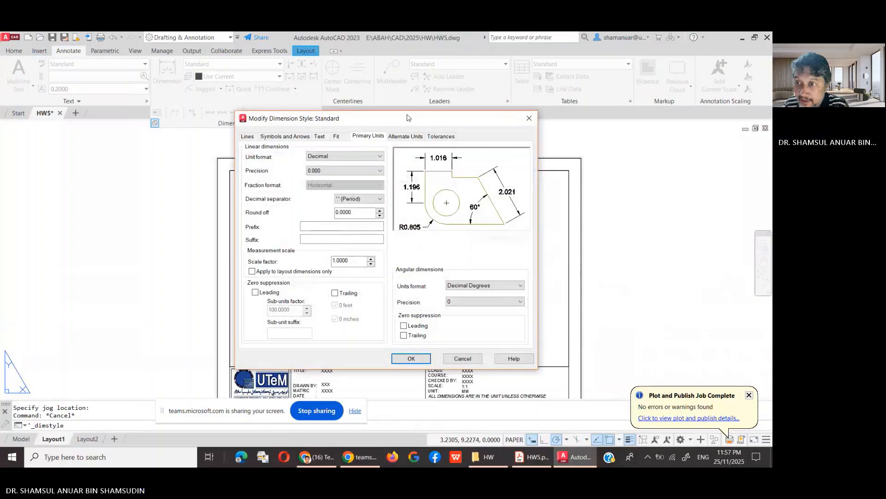
pyautogui.moveTo(408, 116); pyautogui.dragTo(540, 129)
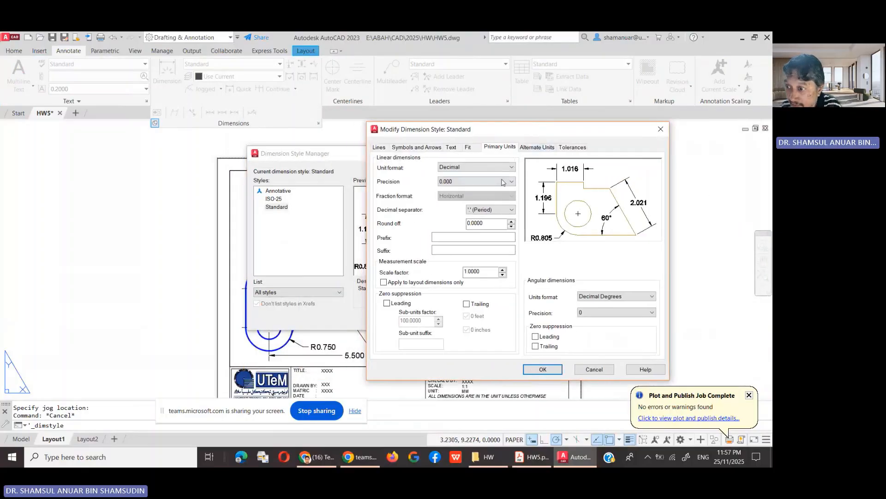
pyautogui.click(495, 171)
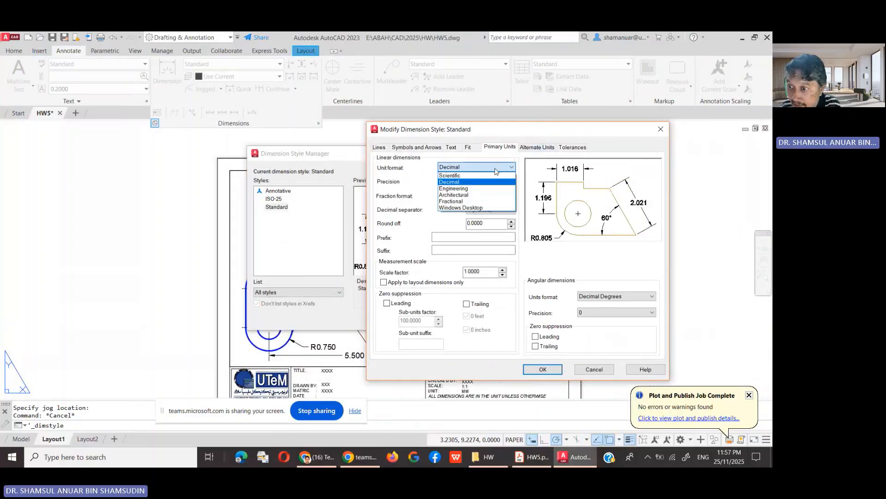
pyautogui.click(465, 202)
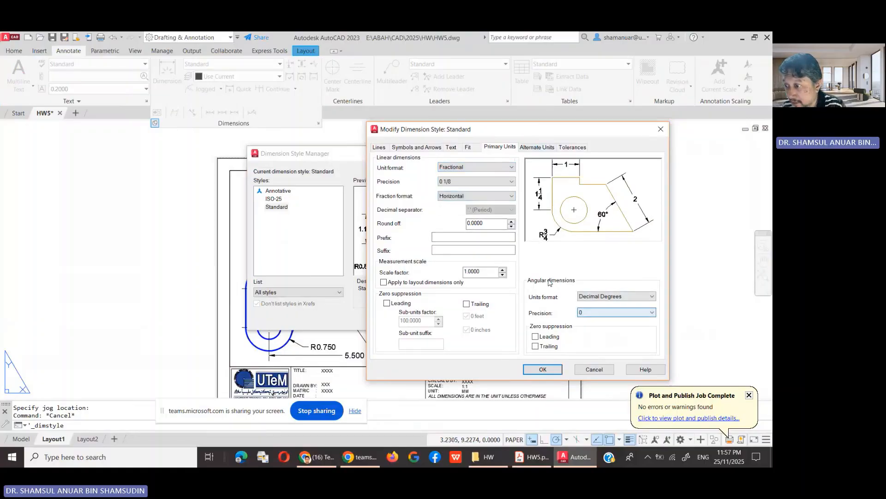
pyautogui.click(543, 369)
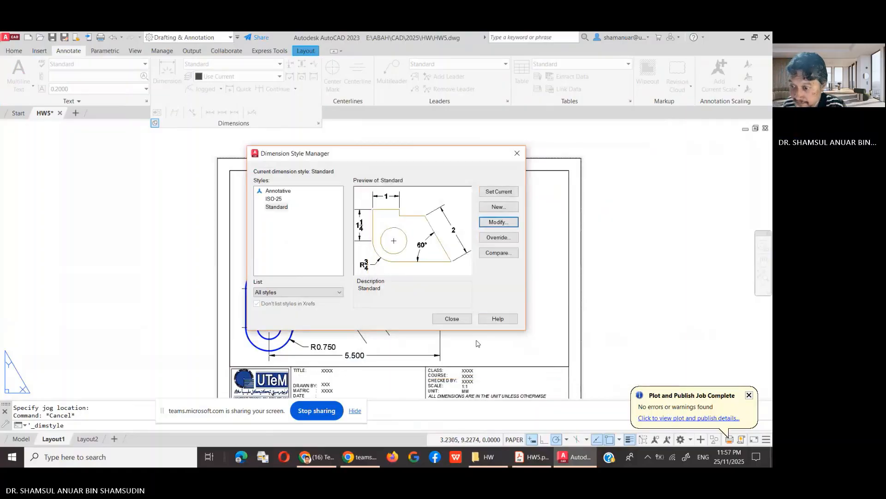
pyautogui.click(468, 320)
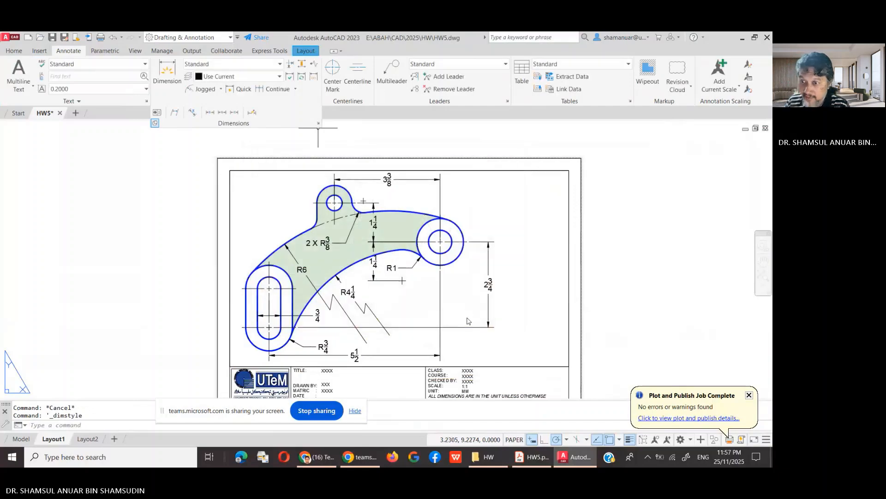
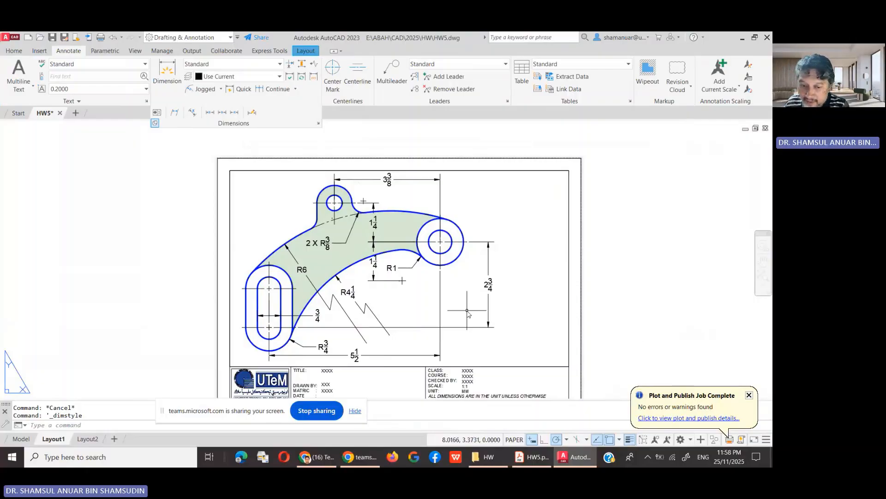
# - Find and open the Windows Calculator app
pyautogui.click(66, 457)
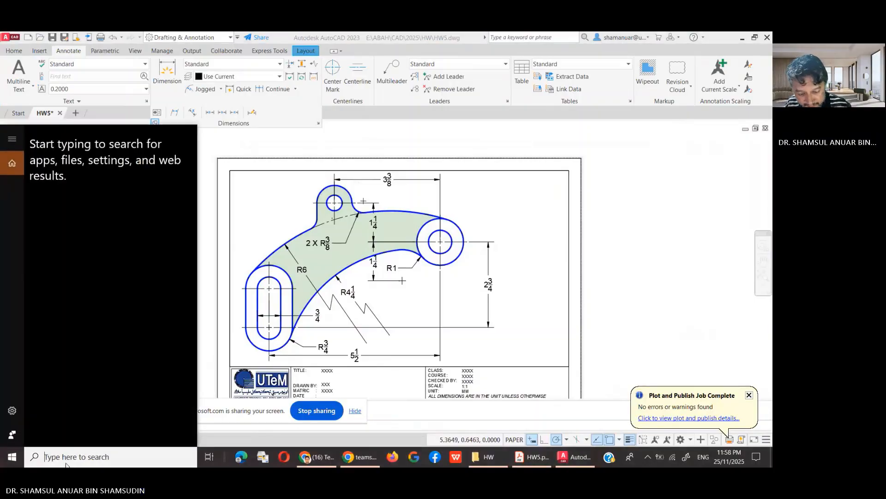
pyautogui.write('CA')
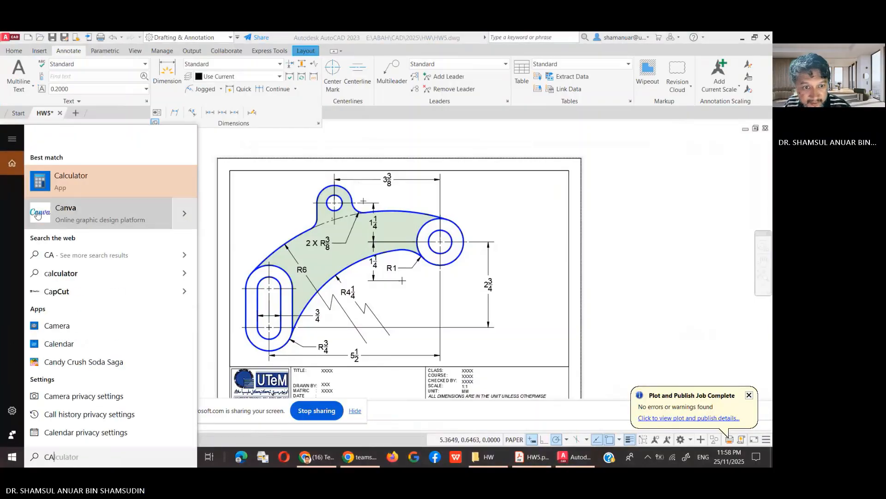
pyautogui.click(50, 190)
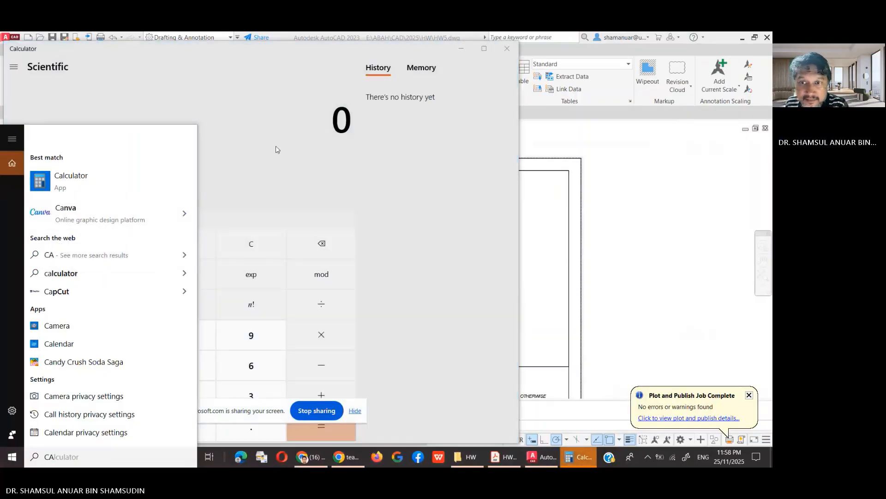
pyautogui.click(165, 102)
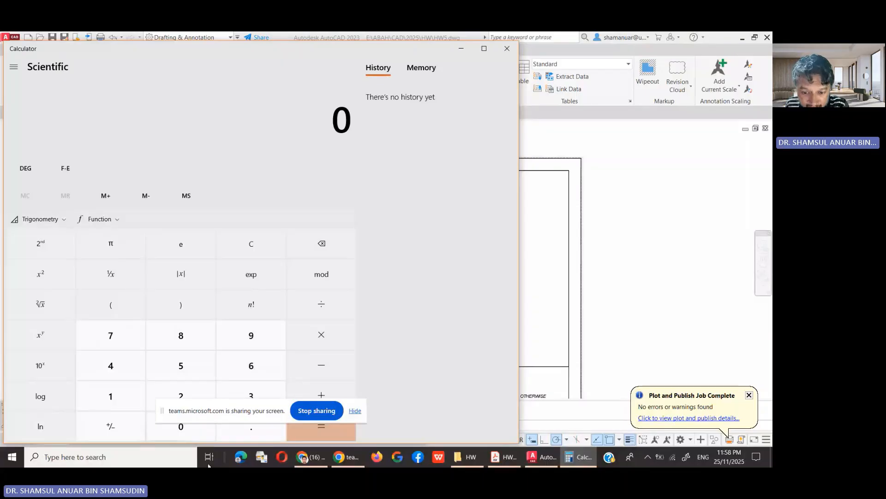
# - Calculate 0.375 × 2 in Calculator, moving the screen-sharing bar out of the way, and close the app
pyautogui.click(251, 431)
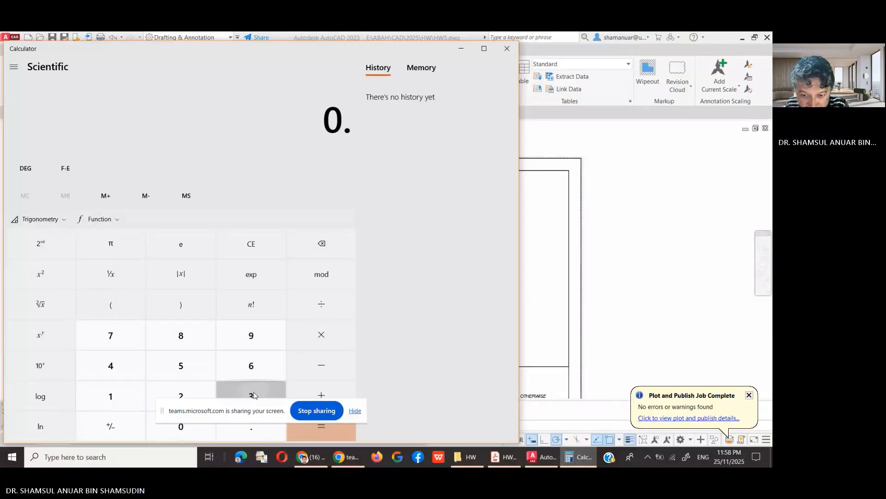
pyautogui.click(251, 390)
pyautogui.click(122, 336)
pyautogui.click(179, 364)
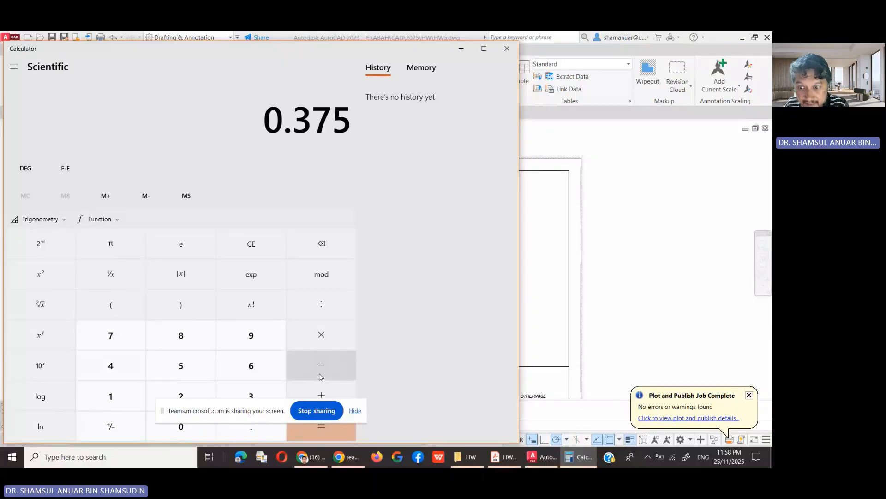
pyautogui.click(336, 332)
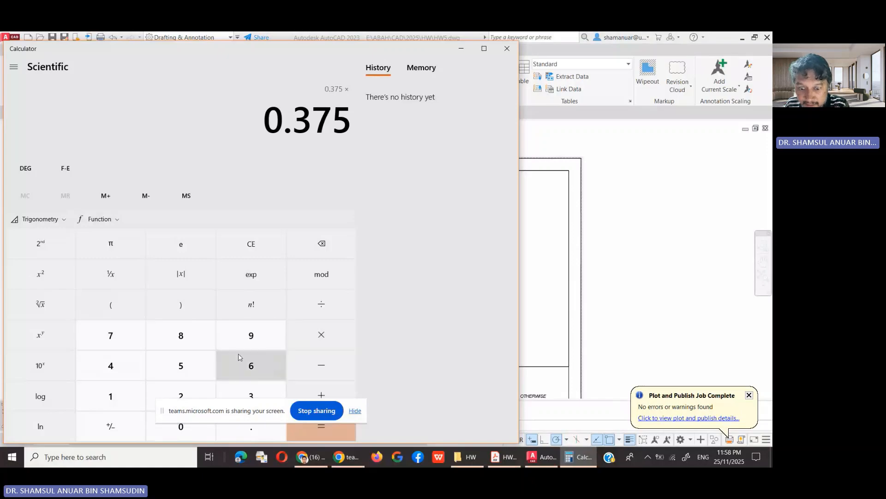
pyautogui.click(187, 395)
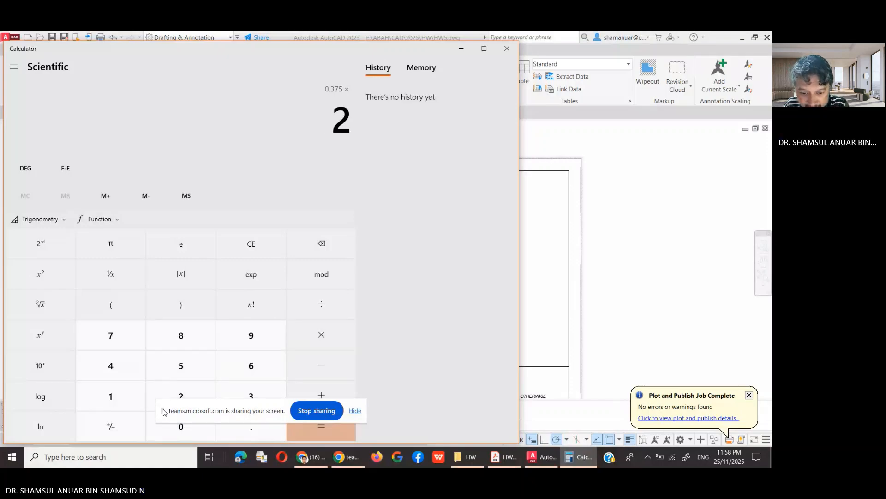
pyautogui.moveTo(165, 411)
pyautogui.mouseDown()
pyautogui.moveTo(355, 397)
pyautogui.moveTo(486, 306)
pyautogui.moveTo(574, 154)
pyautogui.moveTo(549, 136)
pyautogui.mouseUp()
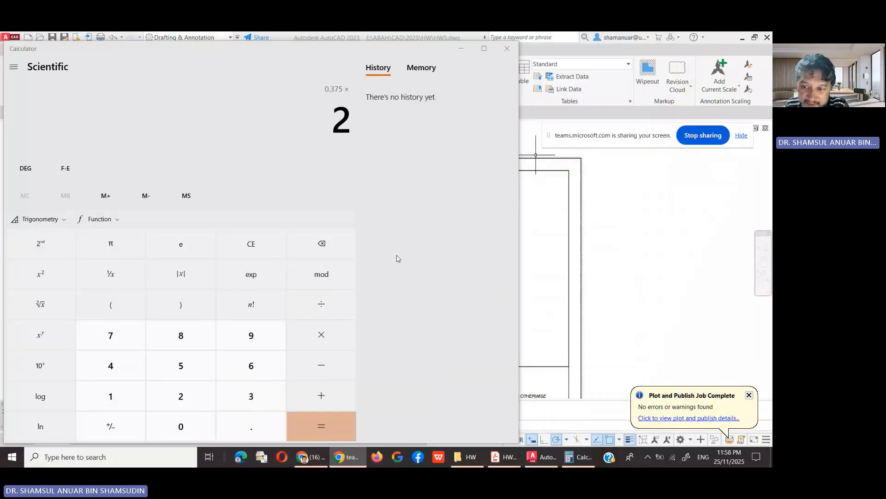
pyautogui.click(330, 413)
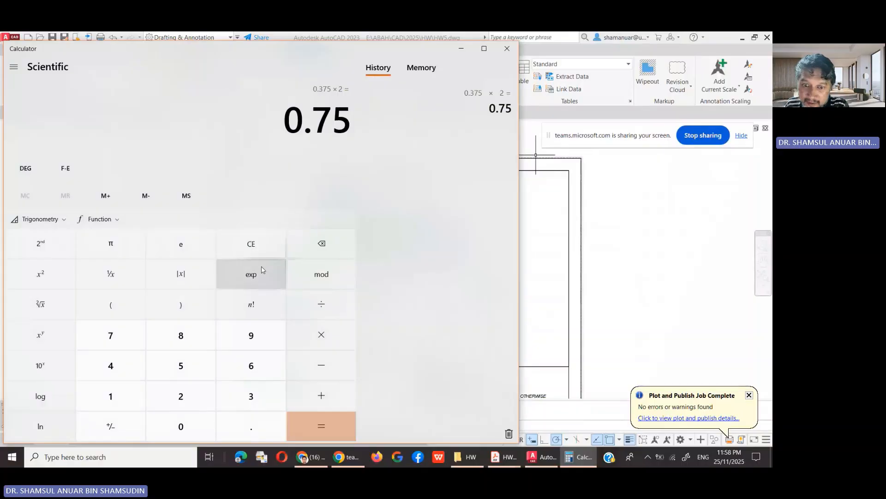
pyautogui.click(315, 252)
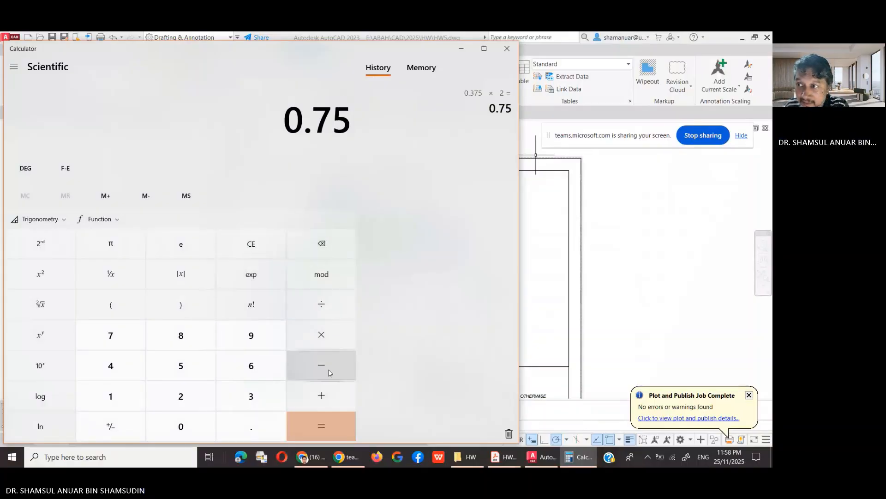
pyautogui.click(498, 54)
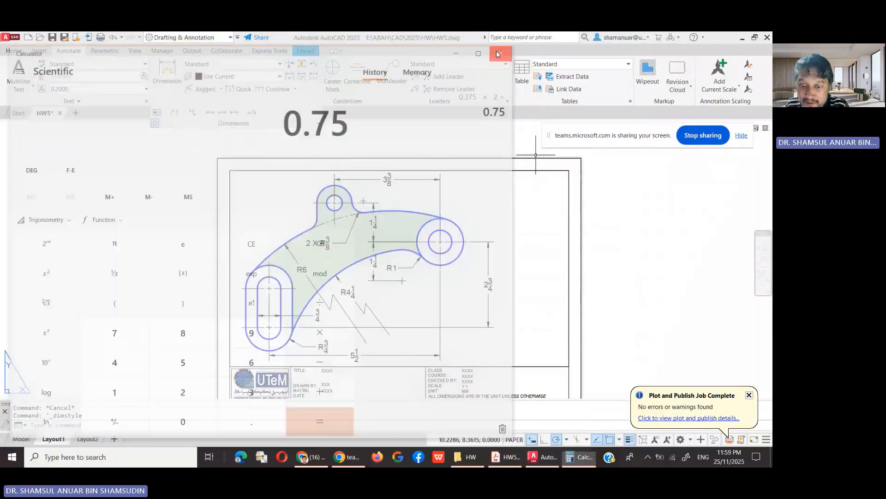
pyautogui.click(149, 456)
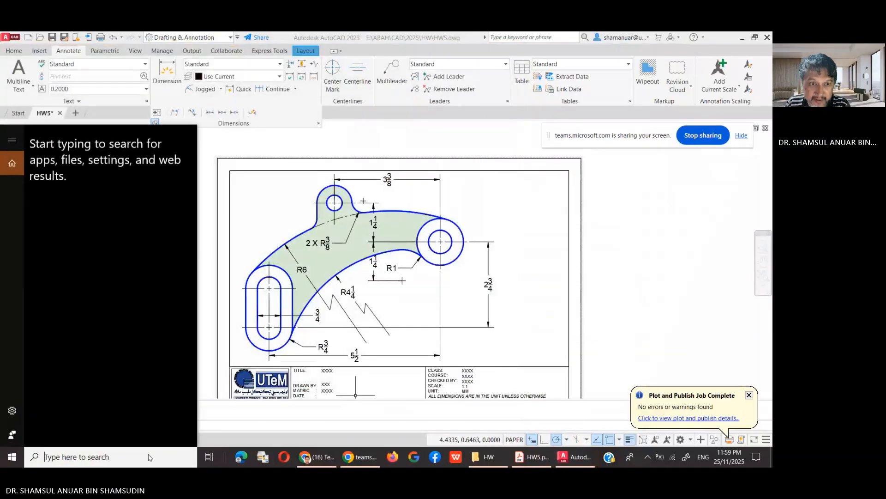
pyautogui.write('VIN')
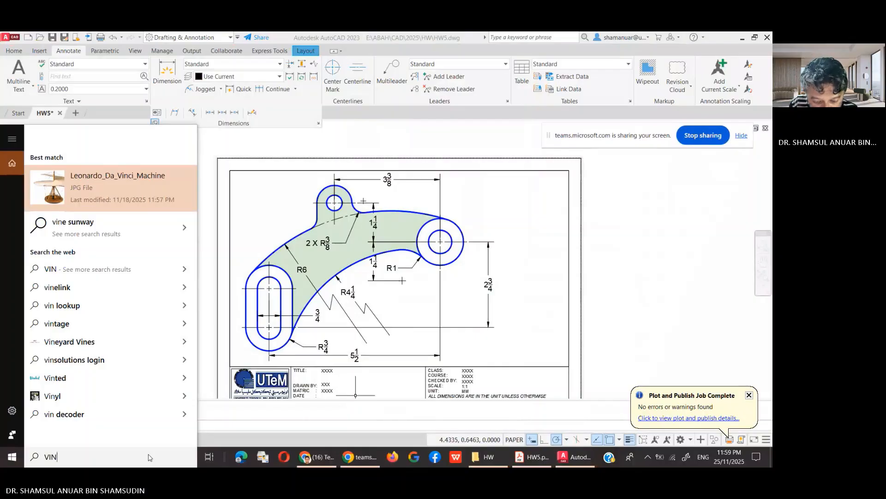
pyautogui.write('C')
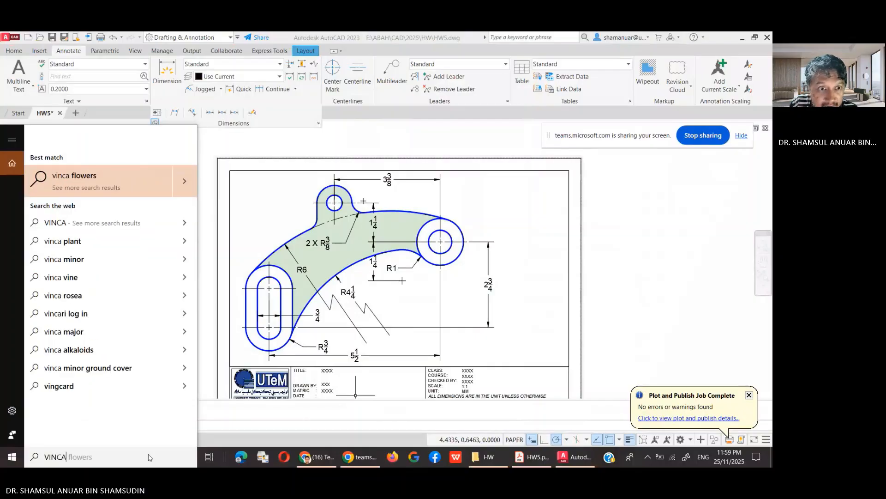
pyautogui.write('A')
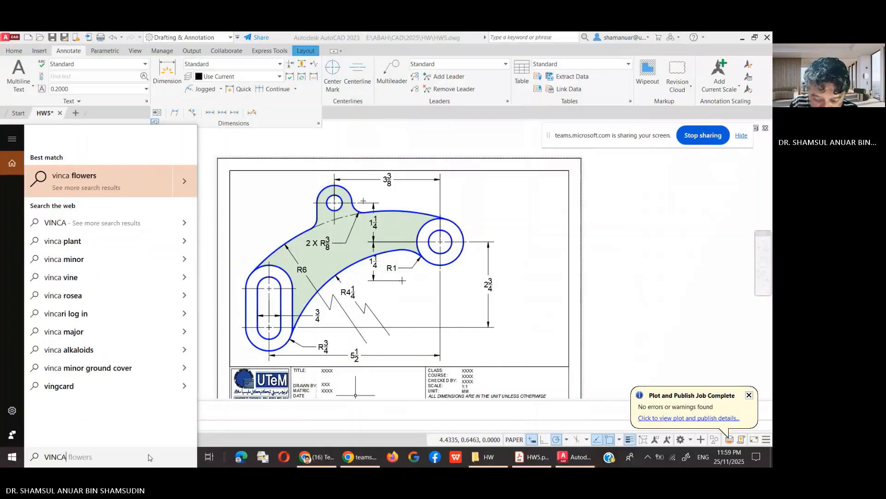
pyautogui.write('L')
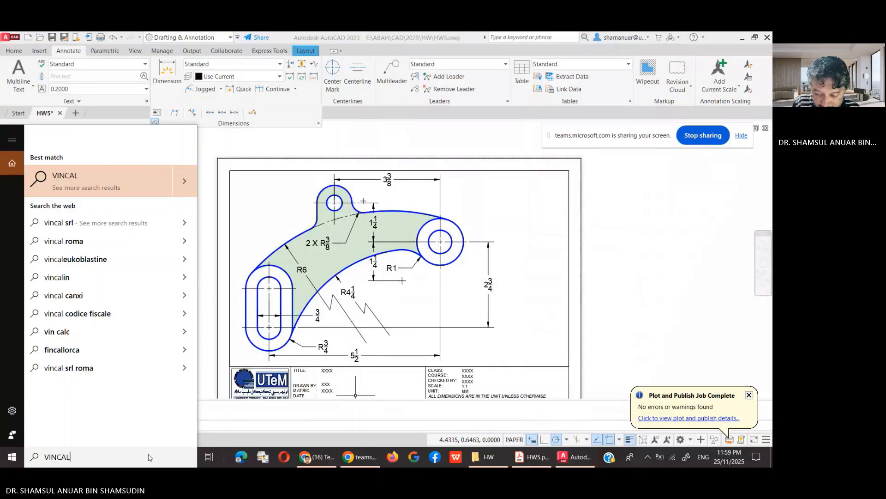
pyautogui.press('BackSpace')
pyautogui.press('BackSpace')
pyautogui.press('BackSpace')
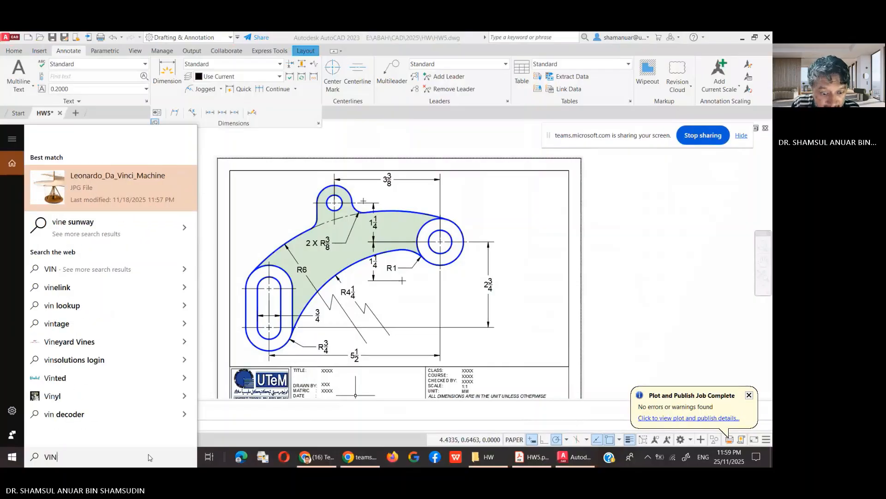
pyautogui.press('BackSpace')
pyautogui.press('BackSpace')
pyautogui.press('BackSpace')
pyautogui.press('BackSpace')
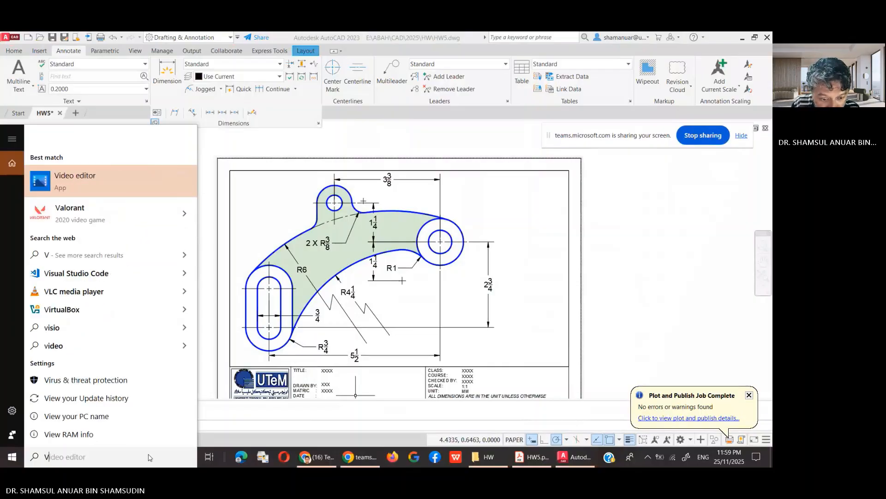
# - Open Scientific Calculator 570MS, place it beside the bracket drawing and calculate .375 × 2
pyautogui.write('SCIE')
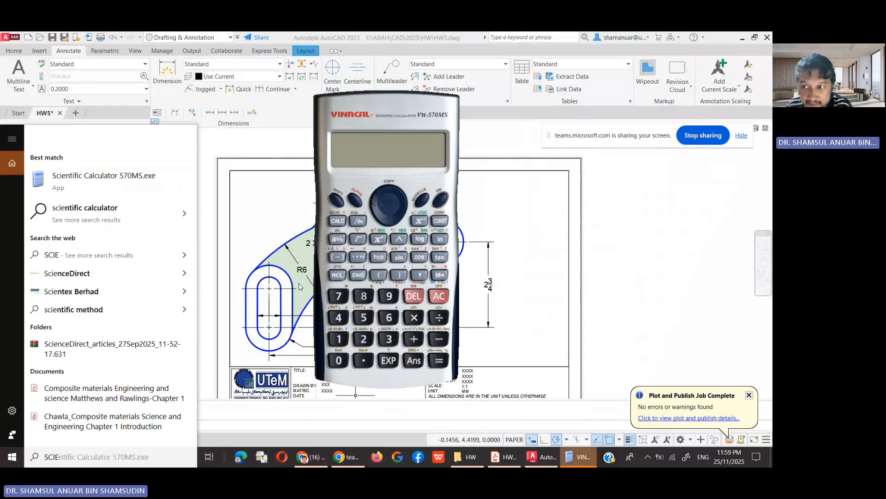
pyautogui.moveTo(364, 101)
pyautogui.mouseDown()
pyautogui.moveTo(91, 142)
pyautogui.moveTo(80, 114)
pyautogui.mouseUp()
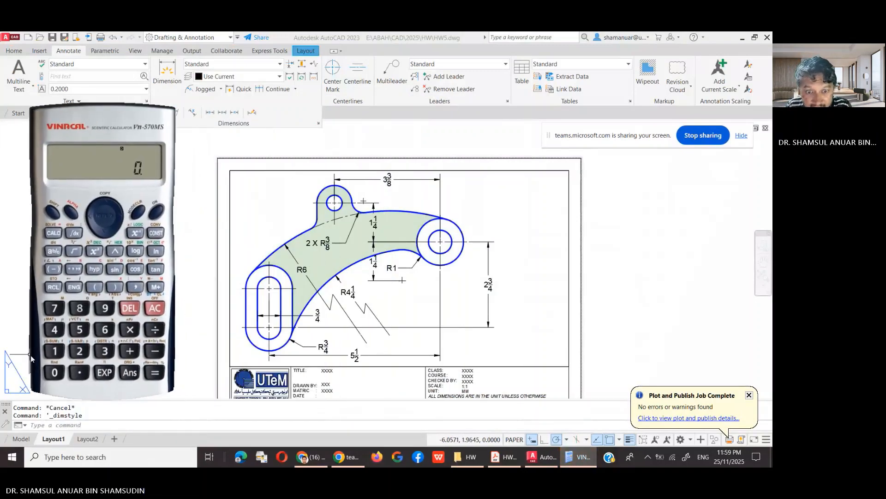
pyautogui.click(79, 373)
pyautogui.click(105, 350)
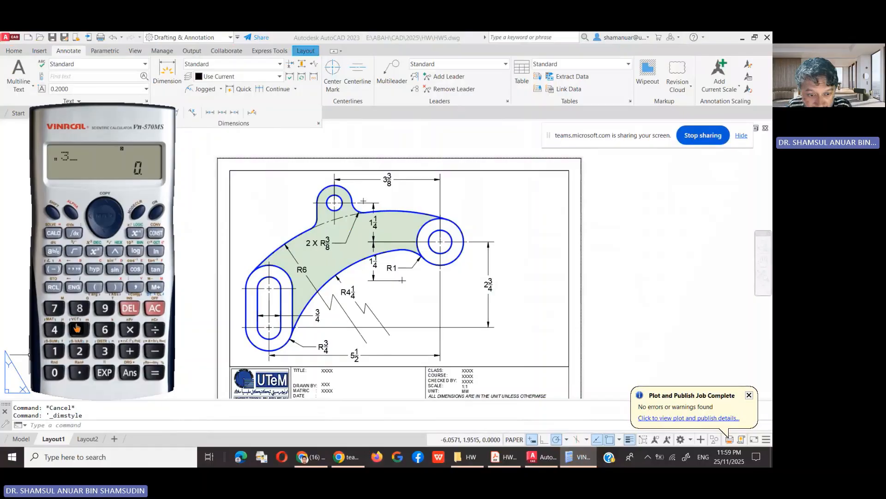
pyautogui.click(54, 308)
pyautogui.click(78, 329)
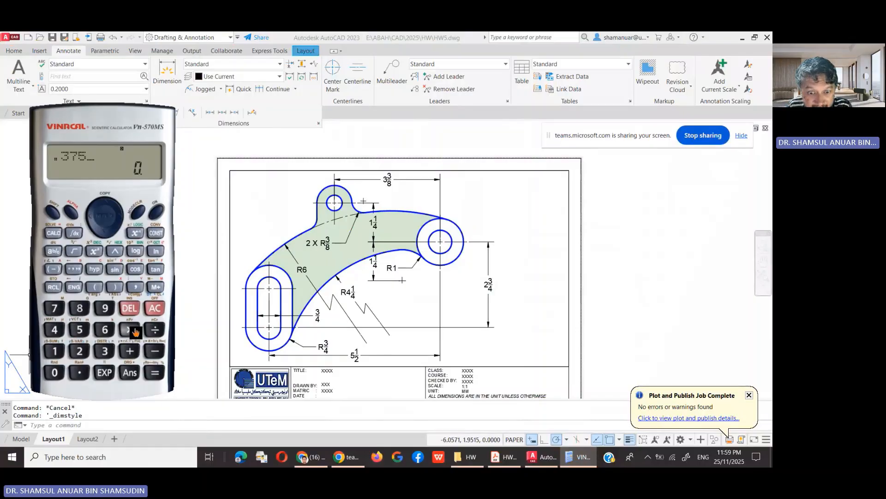
pyautogui.click(130, 329)
pyautogui.click(79, 350)
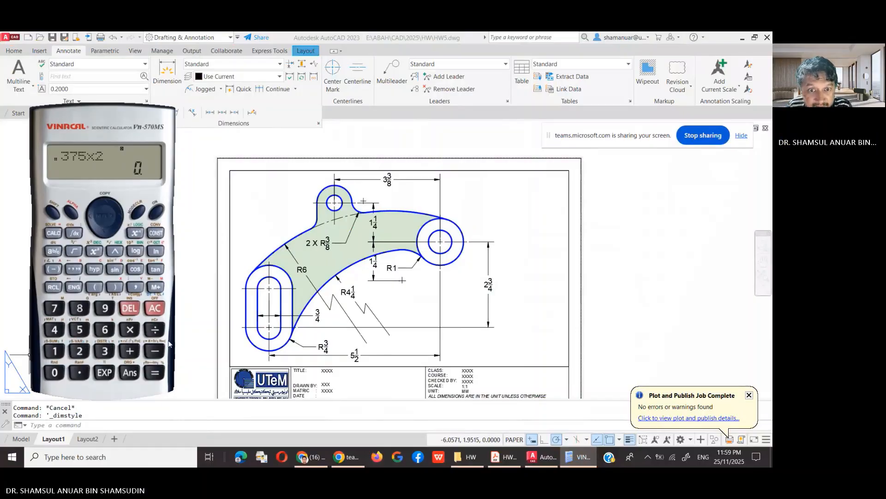
pyautogui.click(155, 372)
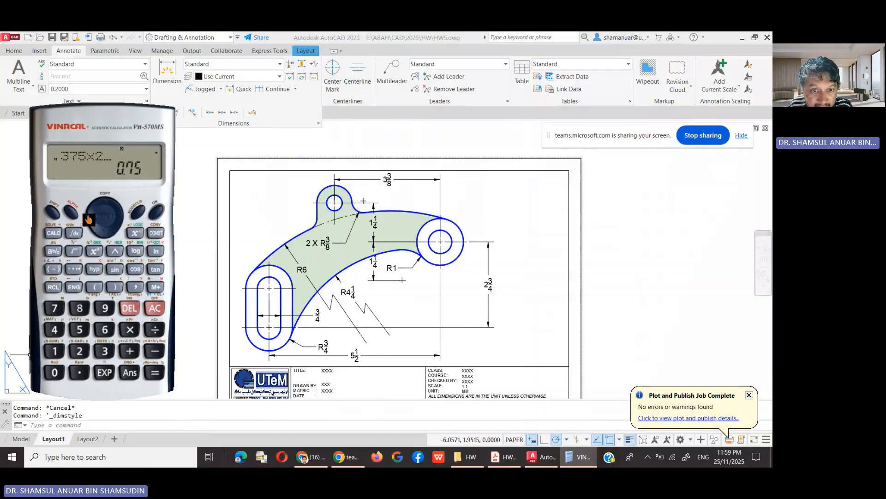
# - Recalculate the expression with the multiplier changed to 4 and to 8, keeping .375 as the first factor
pyautogui.click(129, 308)
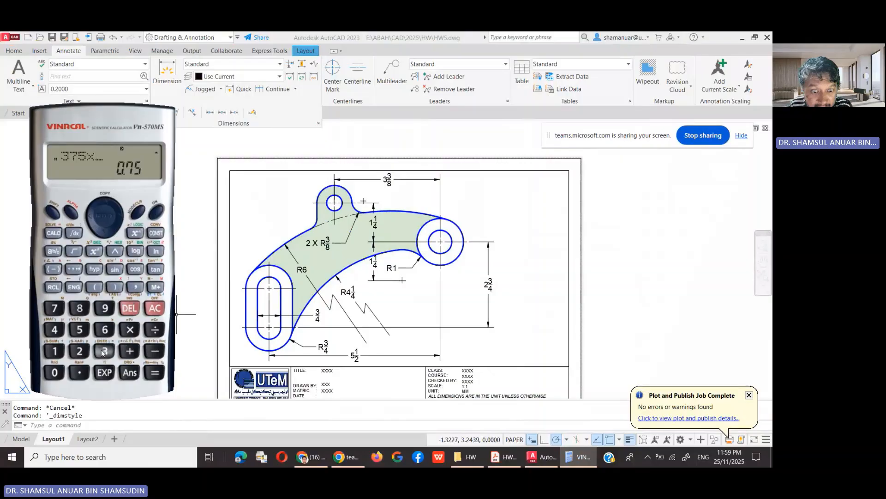
pyautogui.click(54, 335)
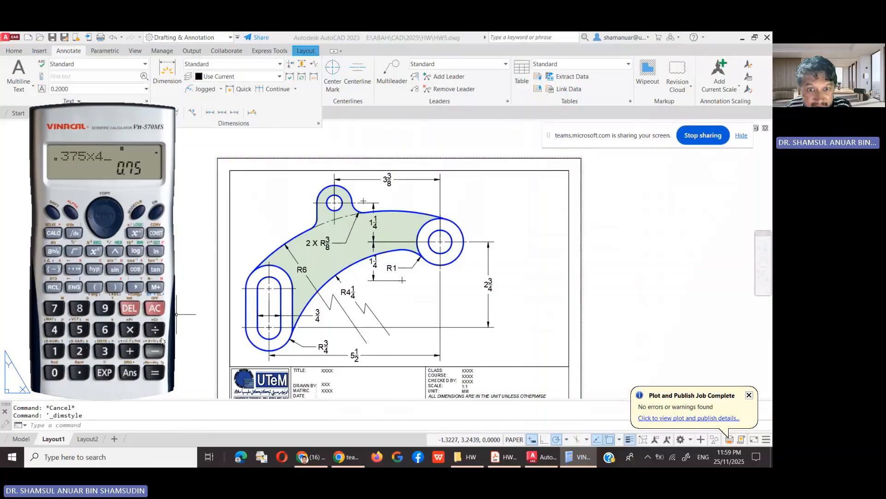
pyautogui.click(154, 372)
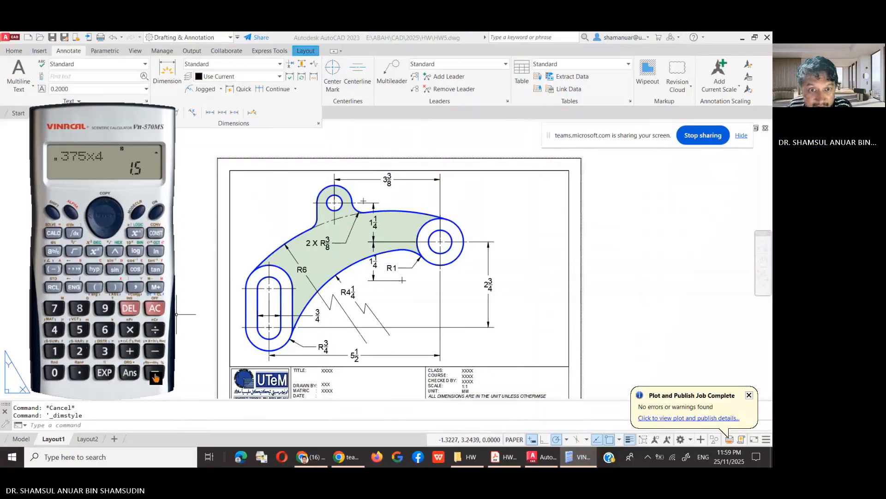
pyautogui.click(90, 222)
pyautogui.click(131, 310)
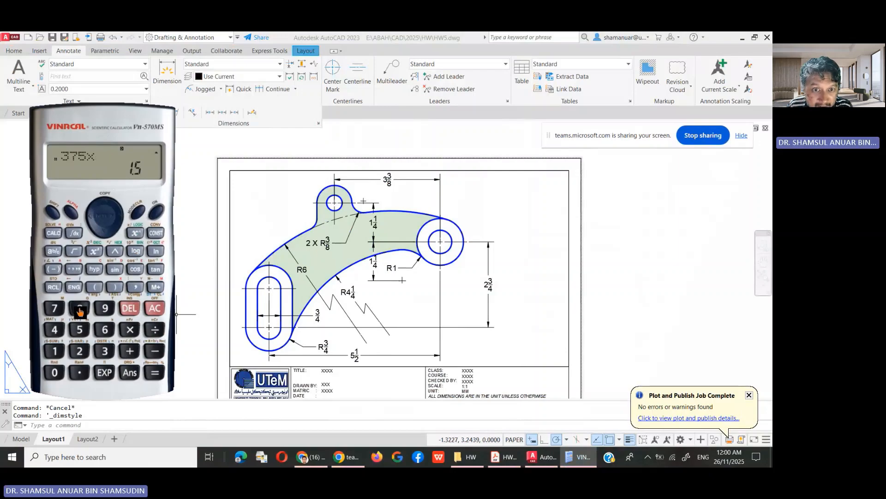
pyautogui.click(79, 309)
pyautogui.click(155, 372)
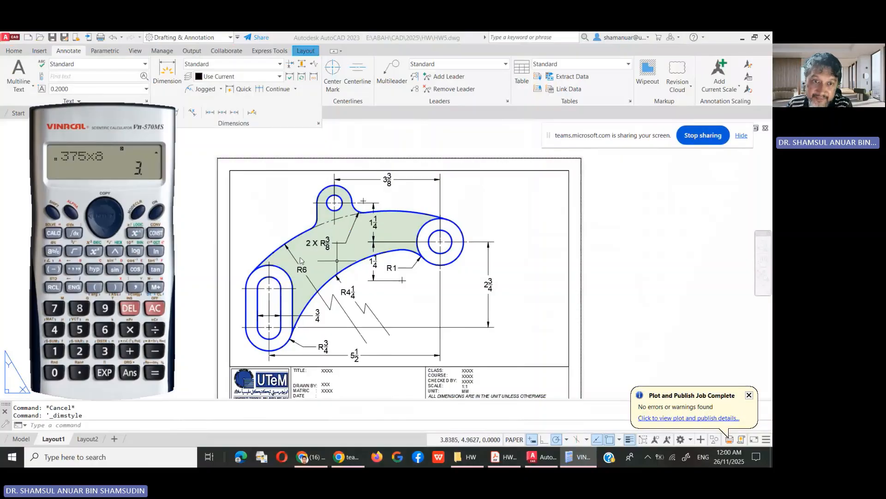
# - Return to AutoCAD and try to select the bracket's hatch from paper space
pyautogui.click(627, 342)
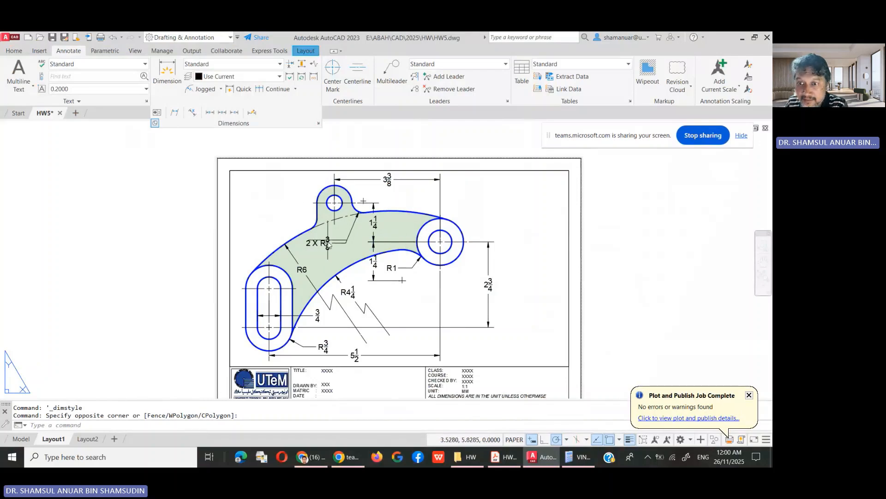
pyautogui.click(388, 232)
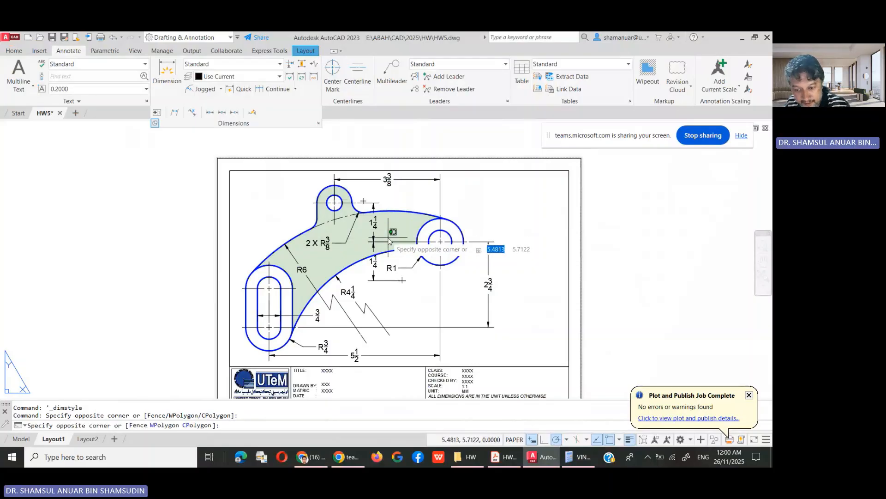
pyautogui.press('Escape')
pyautogui.press('Escape')
pyautogui.press('Escape')
pyautogui.click(398, 228)
pyautogui.click(395, 234)
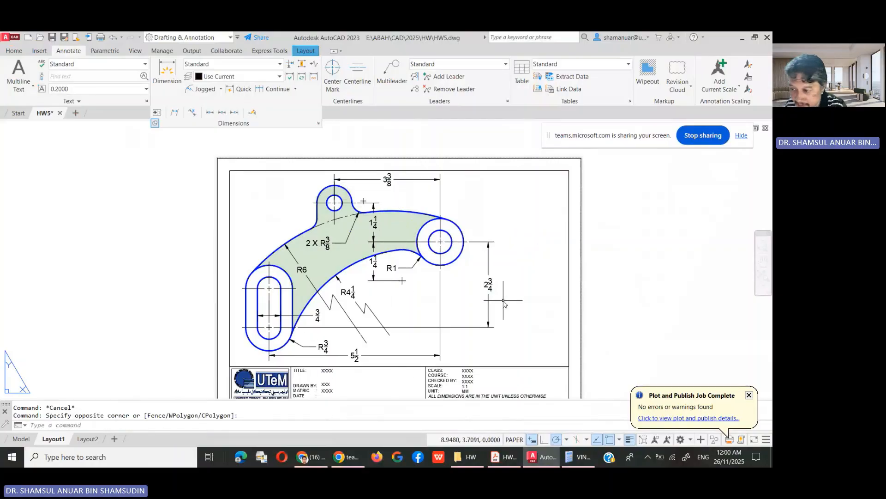
# - Activate model space through the viewport and inspect the properties of the bracket's solid hatch, including its area
pyautogui.click(514, 439)
pyautogui.click(404, 227)
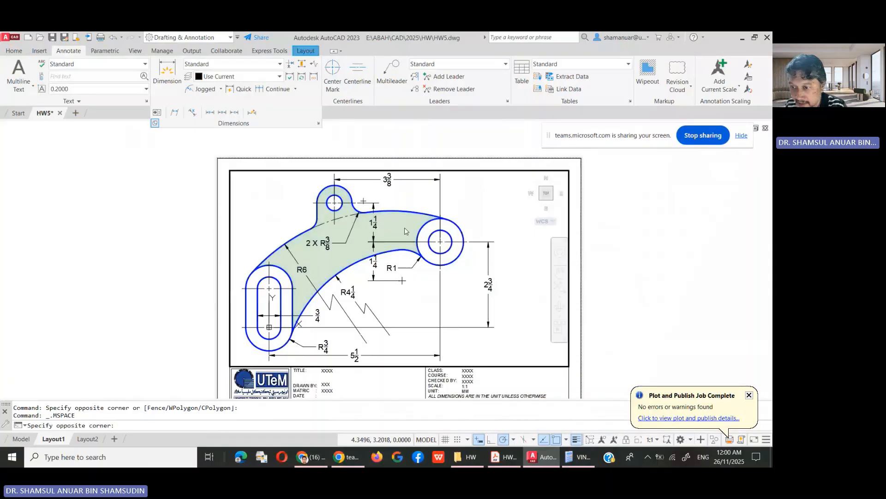
pyautogui.click(396, 235)
pyautogui.rightClick(394, 232)
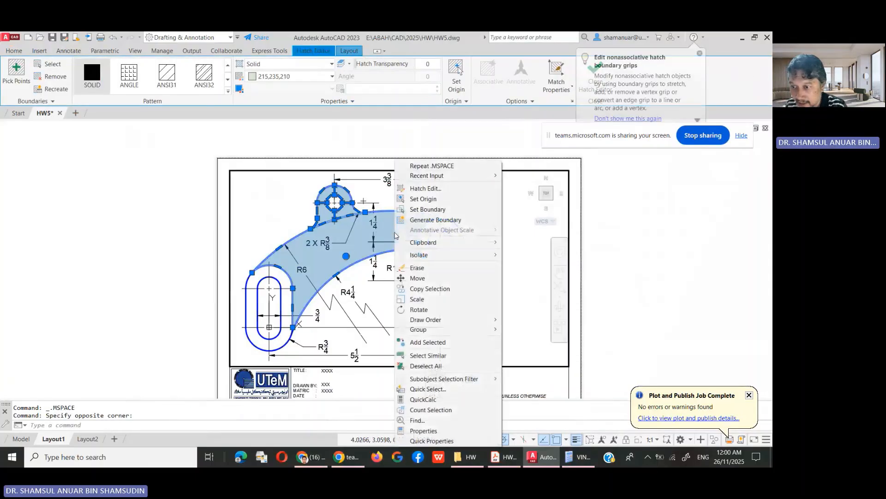
pyautogui.click(424, 431)
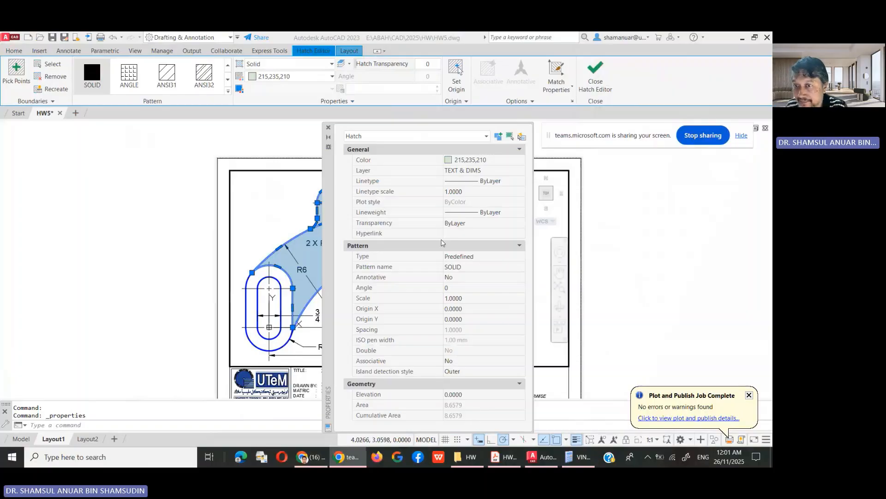
pyautogui.click(328, 129)
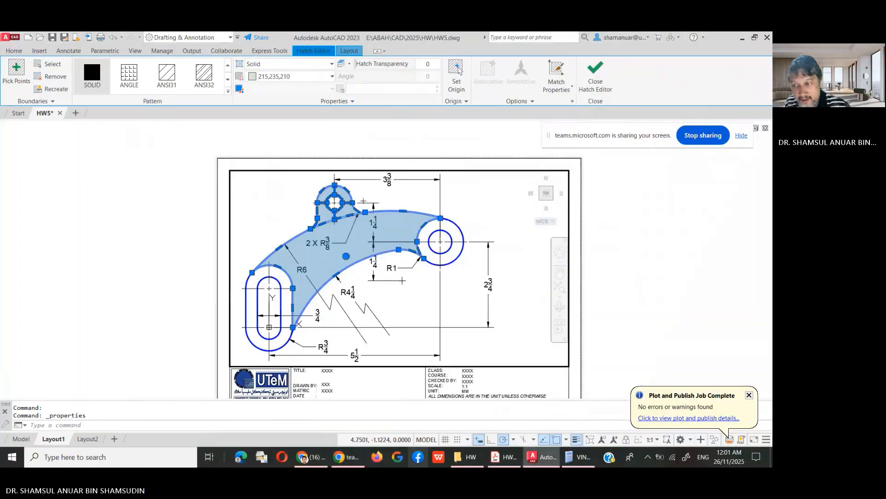
pyautogui.press('Escape')
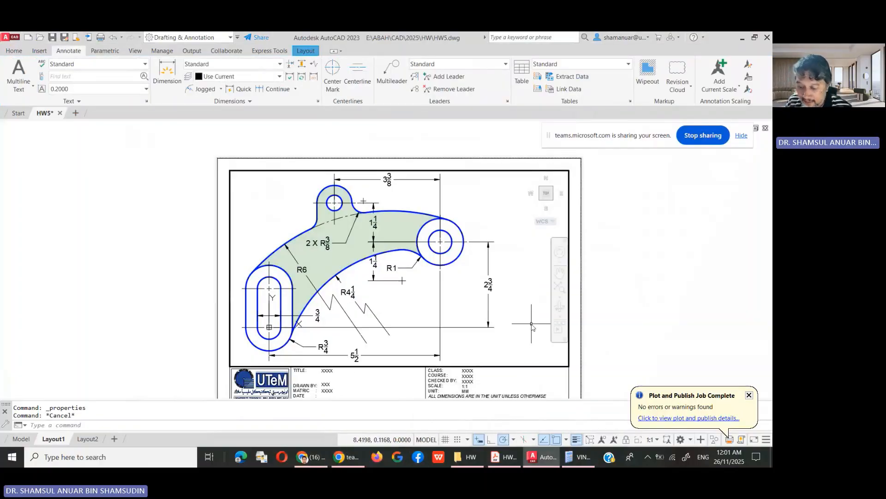
# - List the bracket hatch's data with the LIST command, copy its area value and close the text window
pyautogui.write('L')
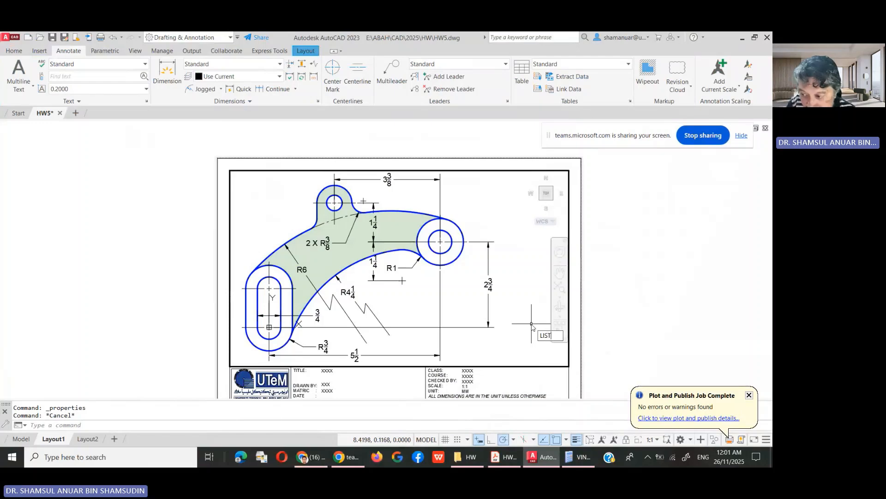
pyautogui.write('IST')
pyautogui.press('Return')
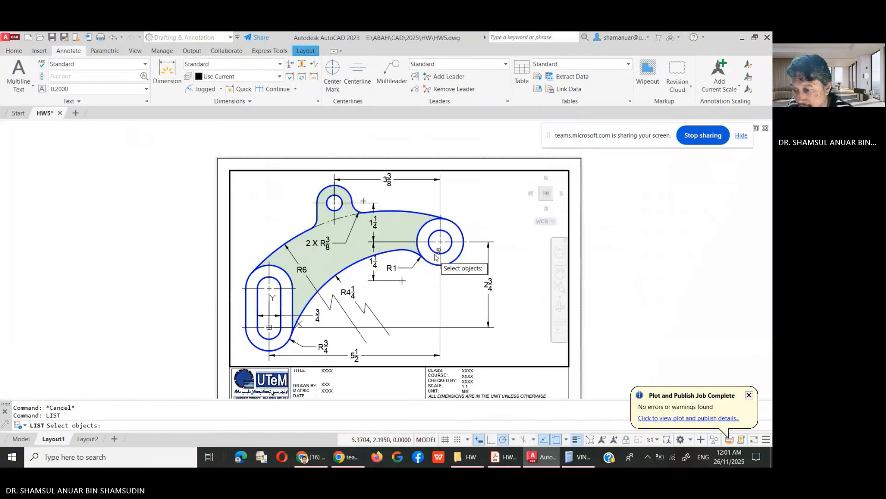
pyautogui.click(430, 225)
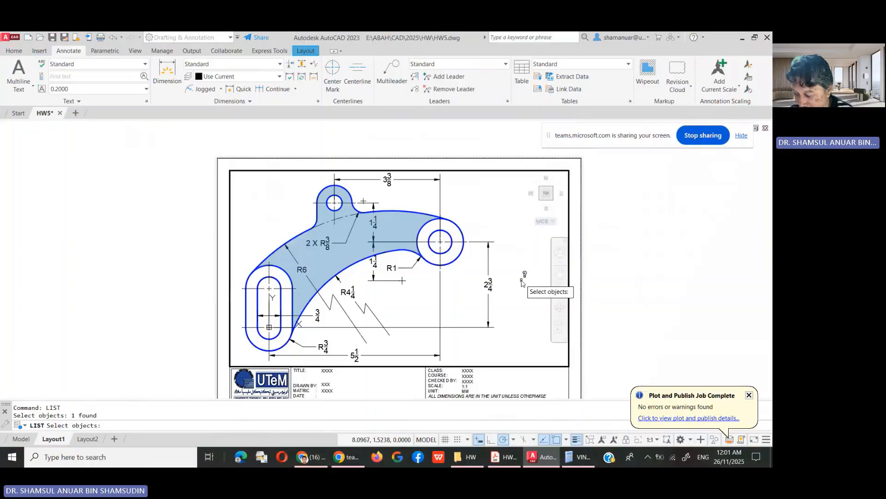
pyautogui.press('Return')
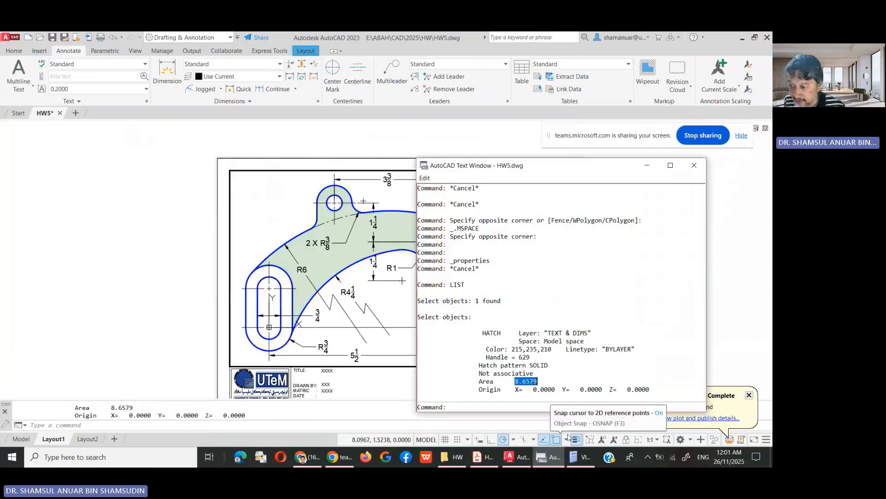
pyautogui.rightClick(534, 381)
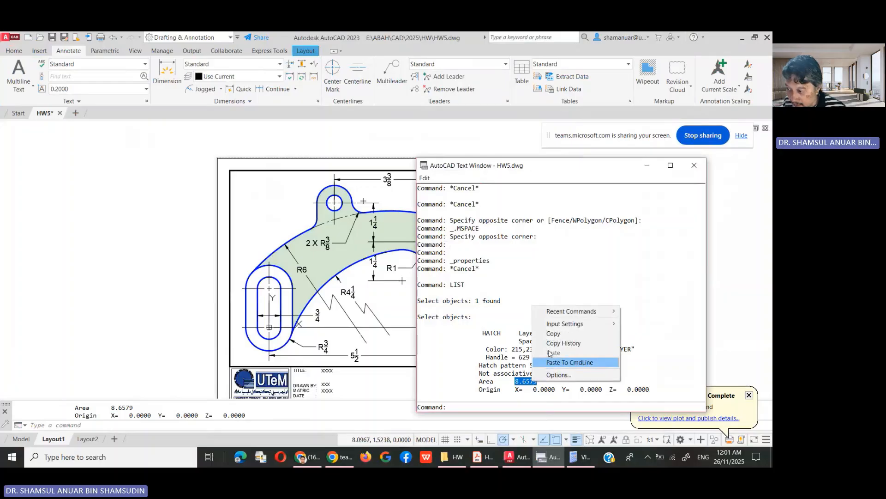
pyautogui.click(552, 334)
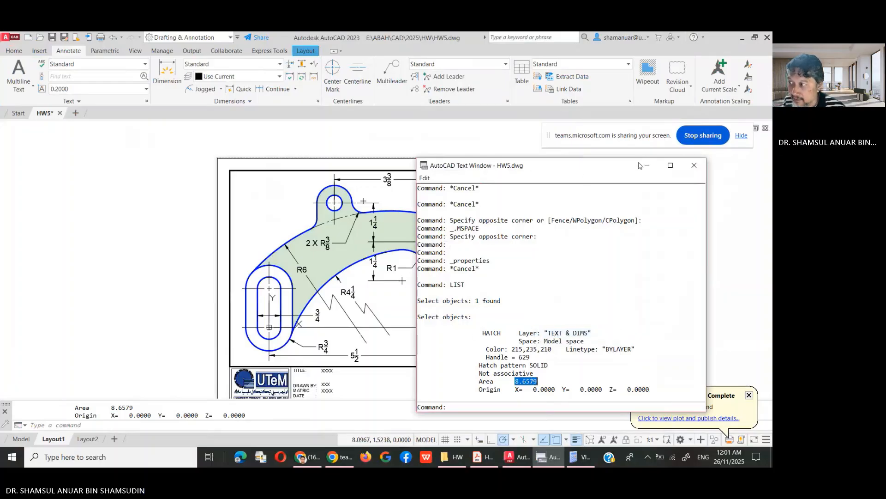
pyautogui.click(693, 165)
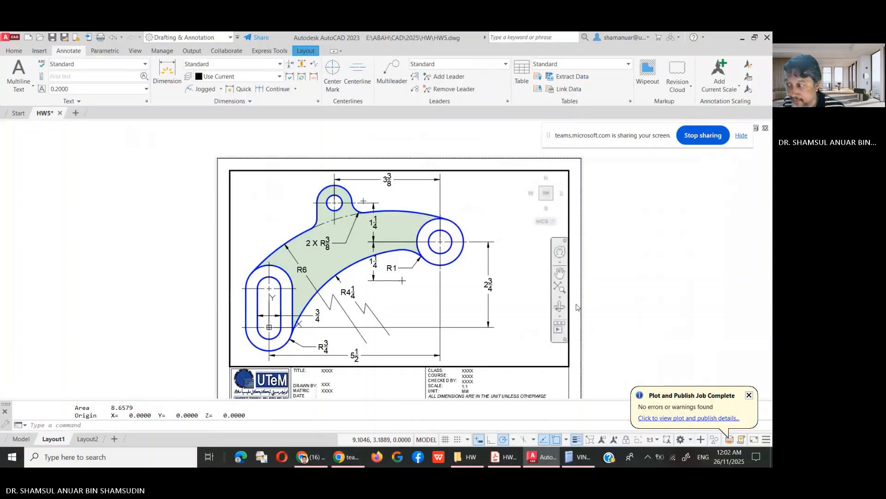
# - Return to paper space and add the multiline text "SHADED AREA = 8.6579" above the 2 3/4 dimension, pasting in the copied area
pyautogui.click(425, 440)
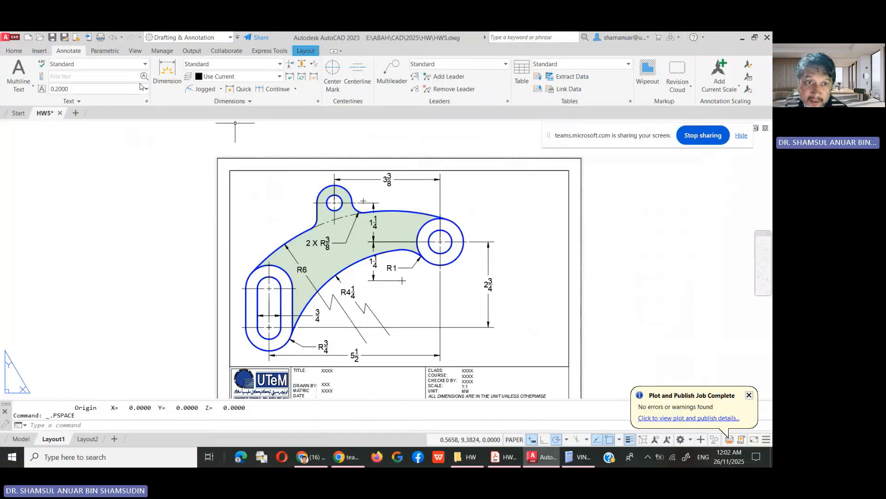
pyautogui.click(12, 73)
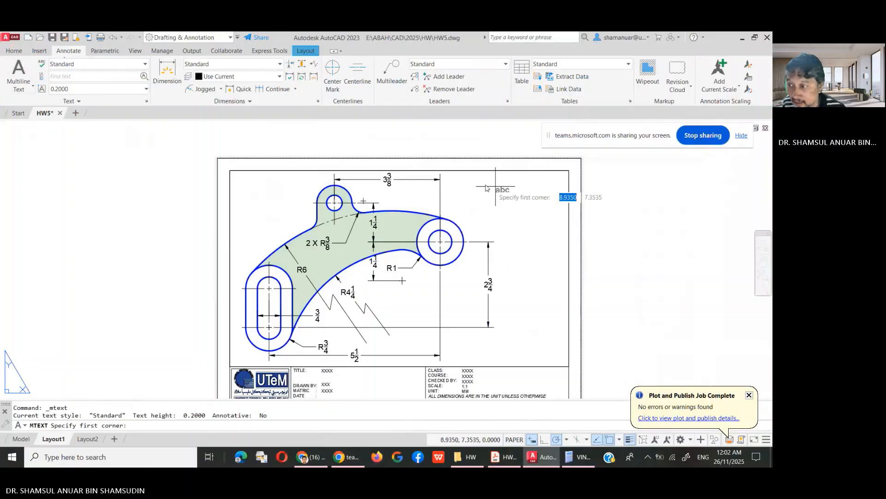
pyautogui.click(470, 188)
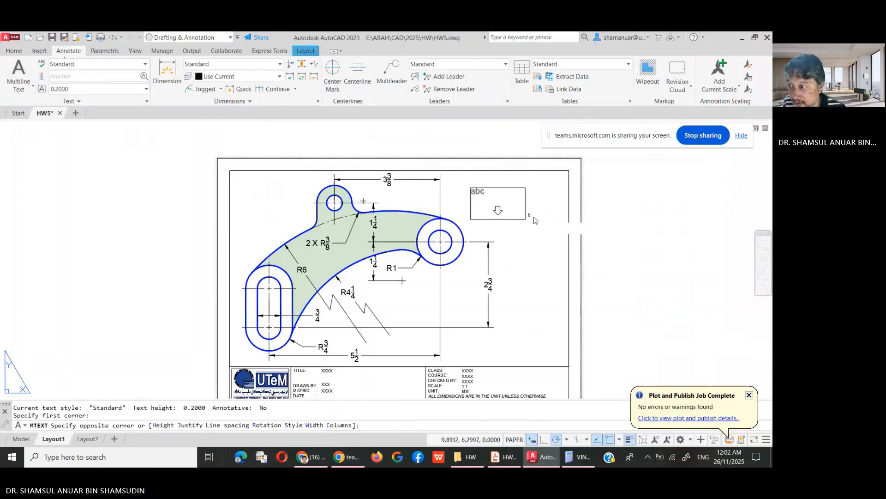
pyautogui.click(561, 222)
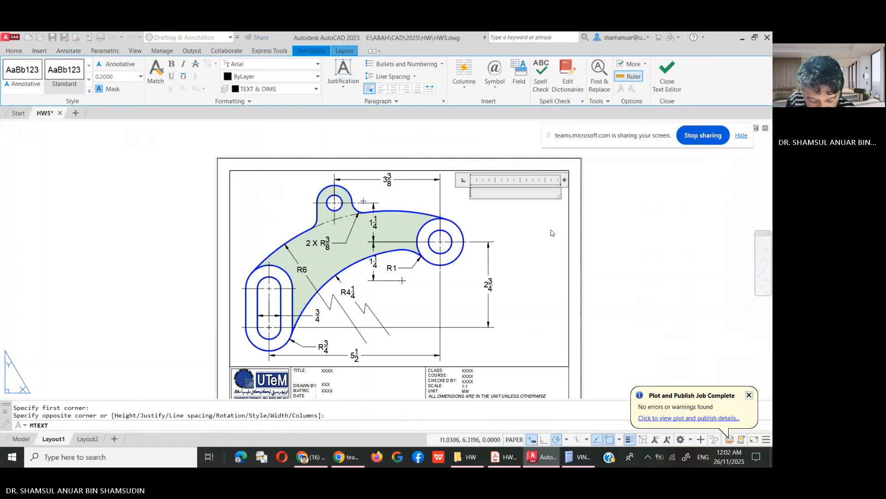
pyautogui.write('S')
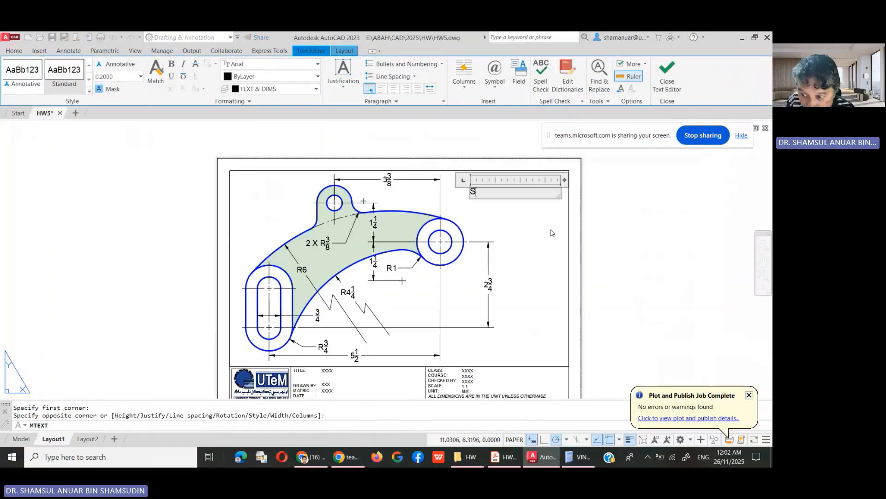
pyautogui.write('HA')
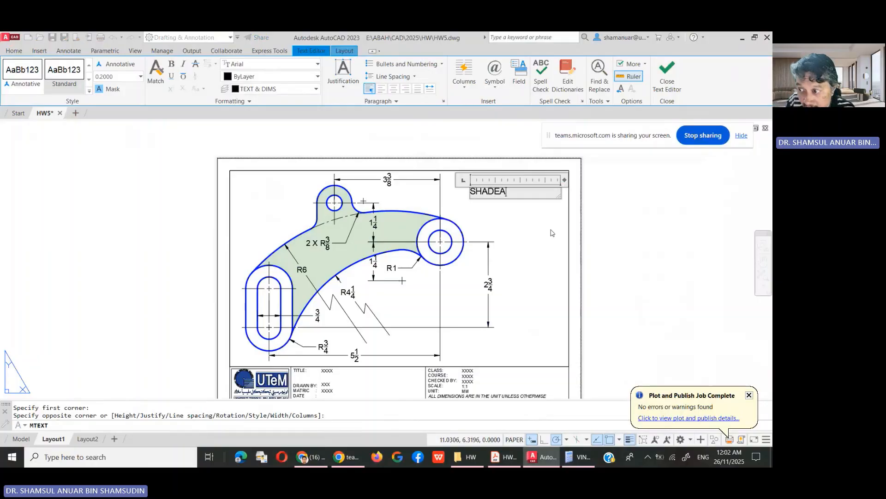
pyautogui.write('DED ')
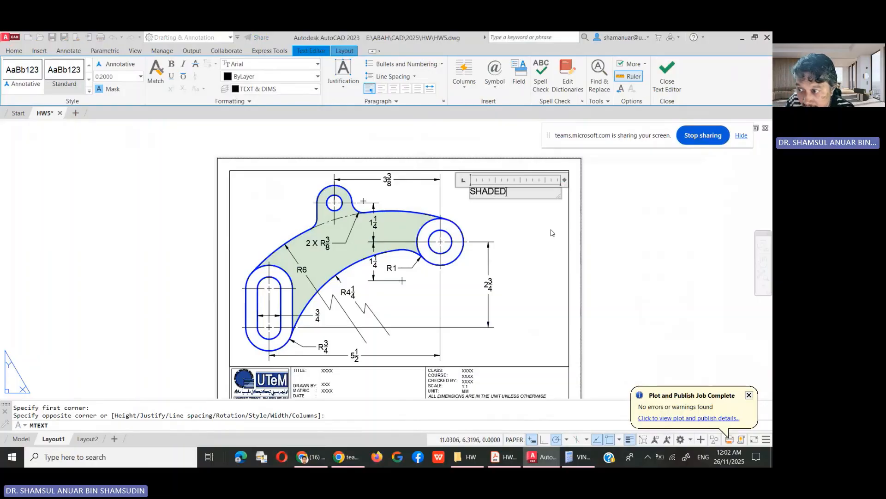
pyautogui.write('AREA')
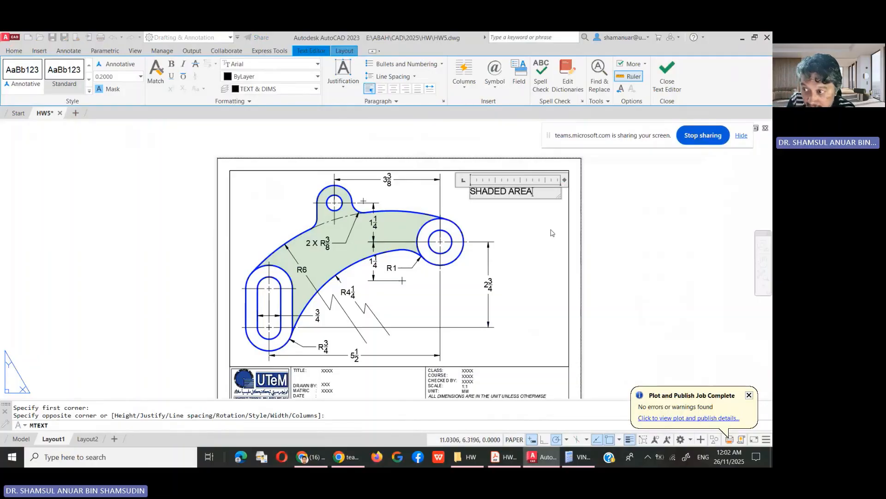
pyautogui.write(' =')
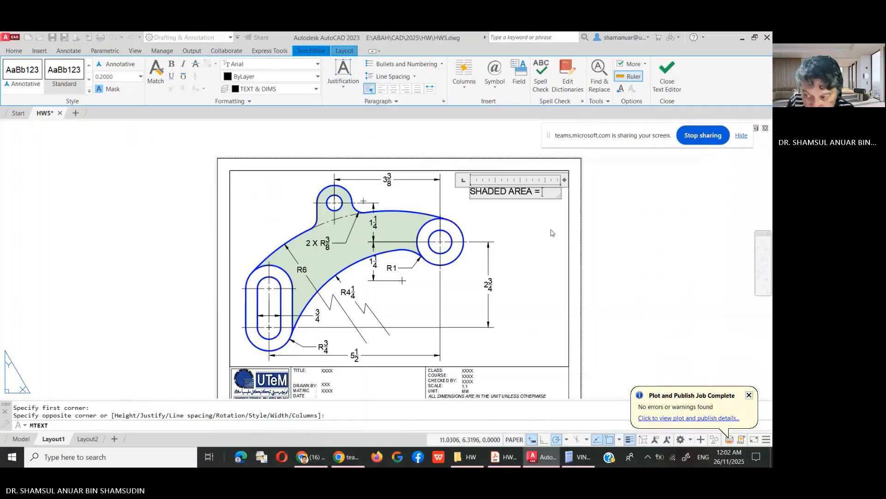
pyautogui.hotkey('ctrl', 'v')
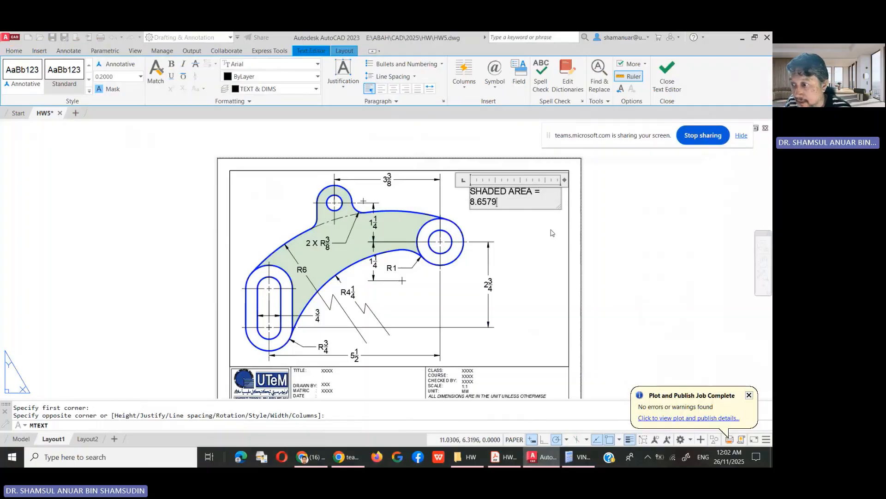
pyautogui.click(553, 233)
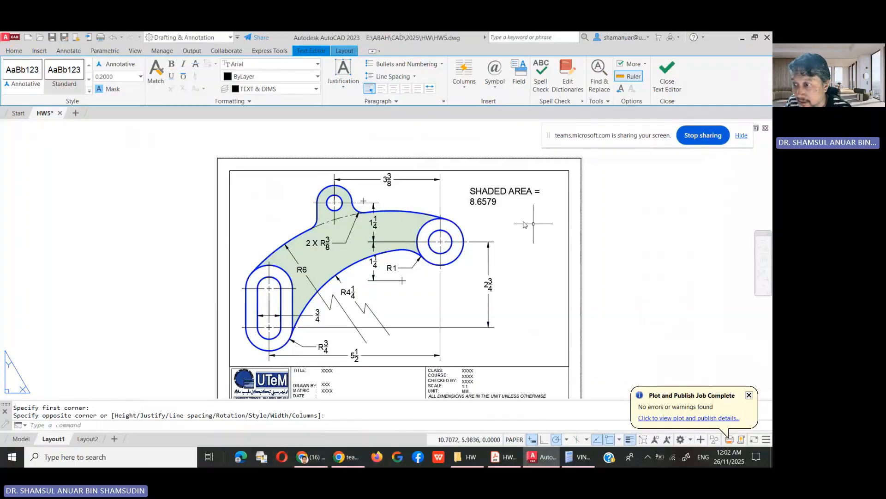
# - Set the height of the whole shaded area note to 0.15
pyautogui.doubleClick(481, 202)
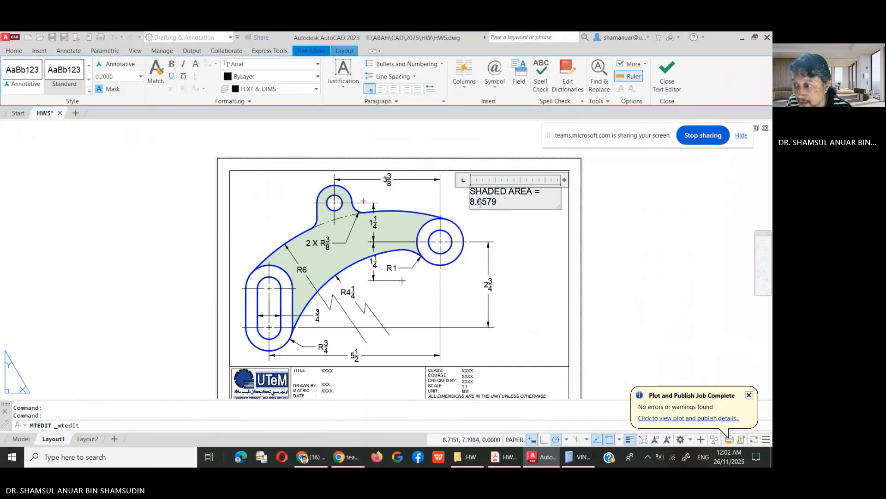
pyautogui.moveTo(498, 203); pyautogui.dragTo(467, 195)
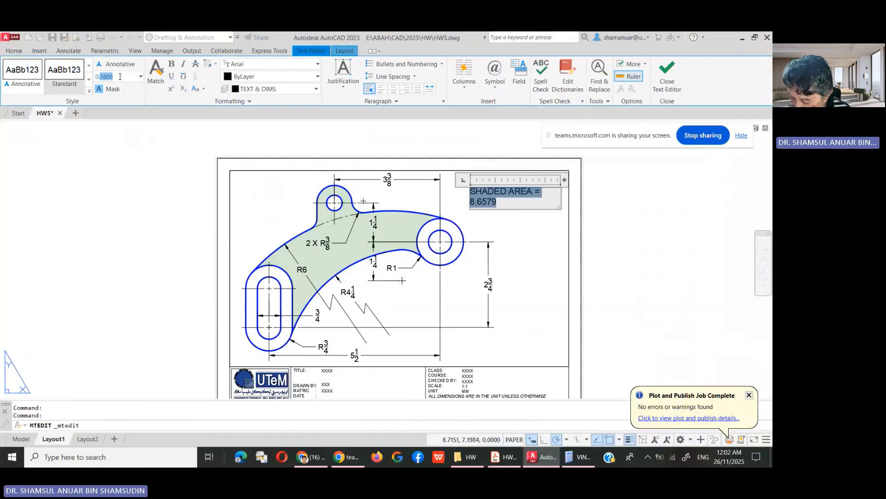
pyautogui.write('0.15')
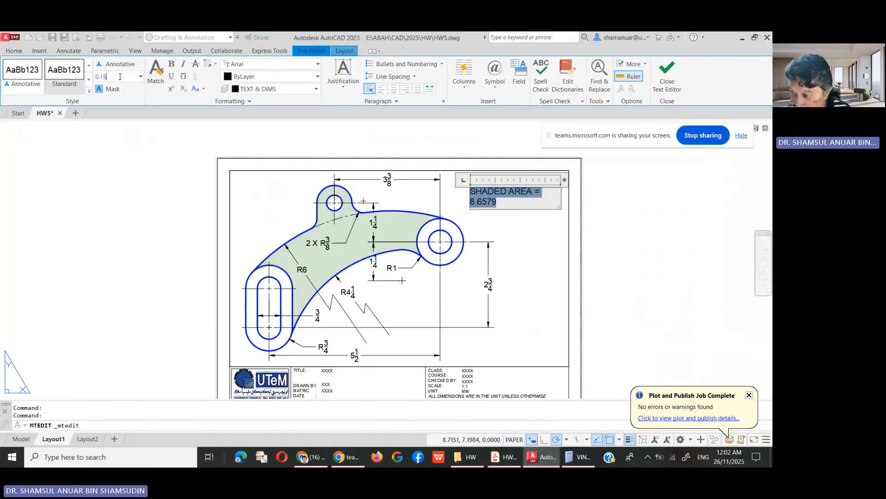
pyautogui.press('Return')
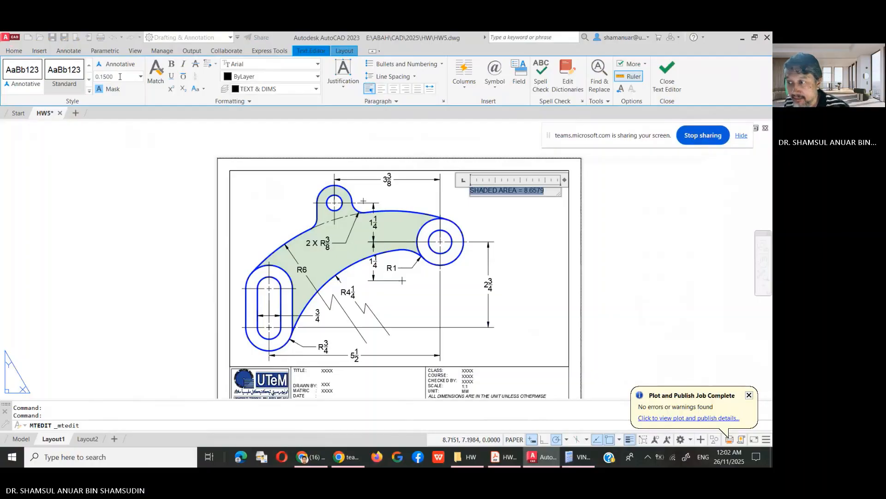
pyautogui.click(516, 215)
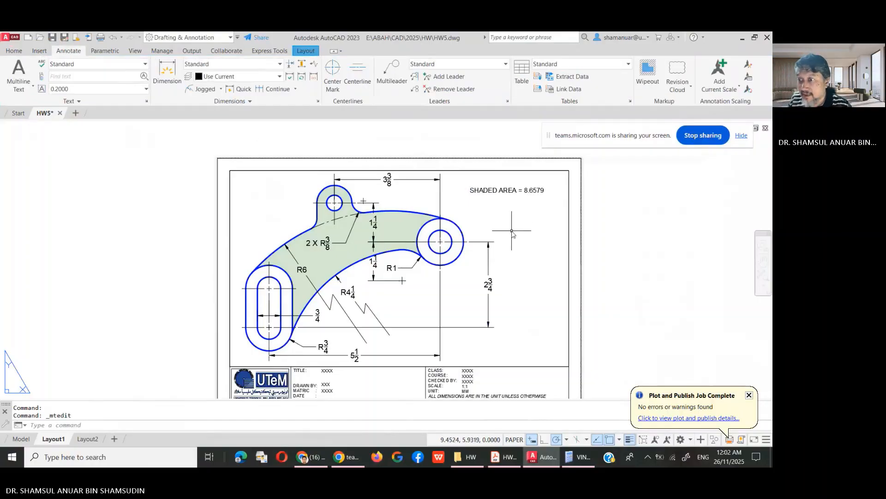
# - Append the unit IN2 to the shaded area note, with the 2 as a superscript
pyautogui.click(536, 192)
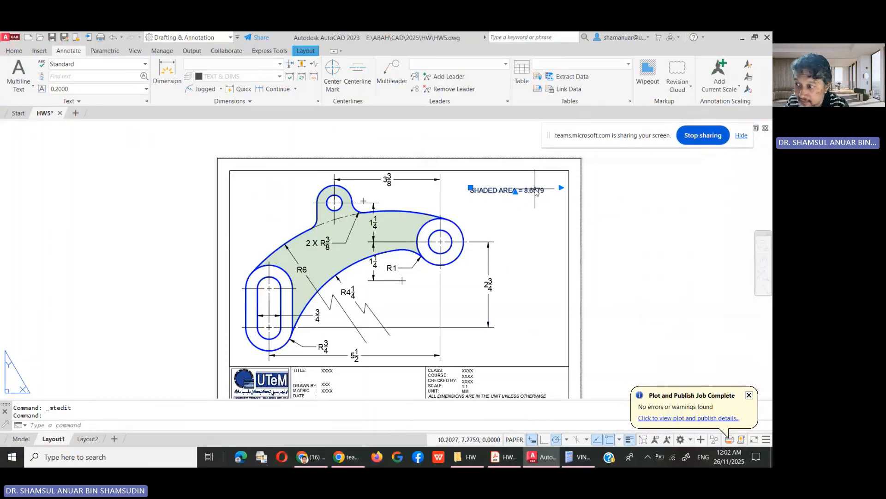
pyautogui.doubleClick(542, 194)
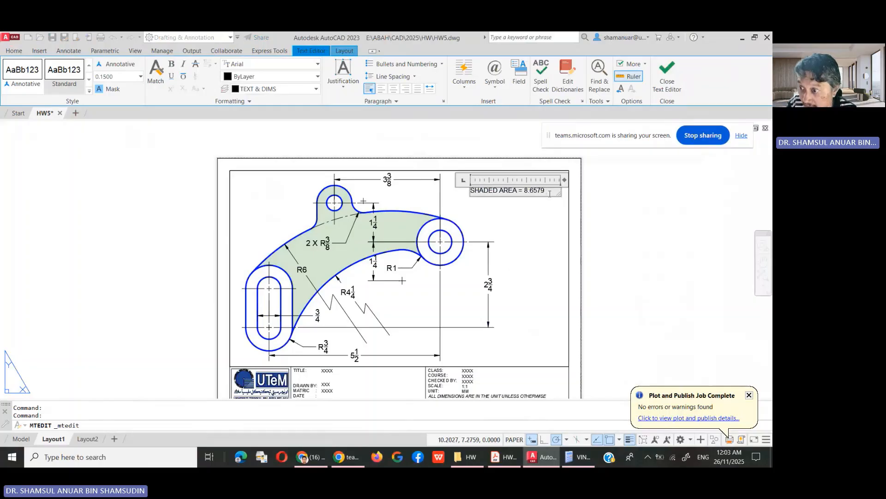
pyautogui.write('IN')
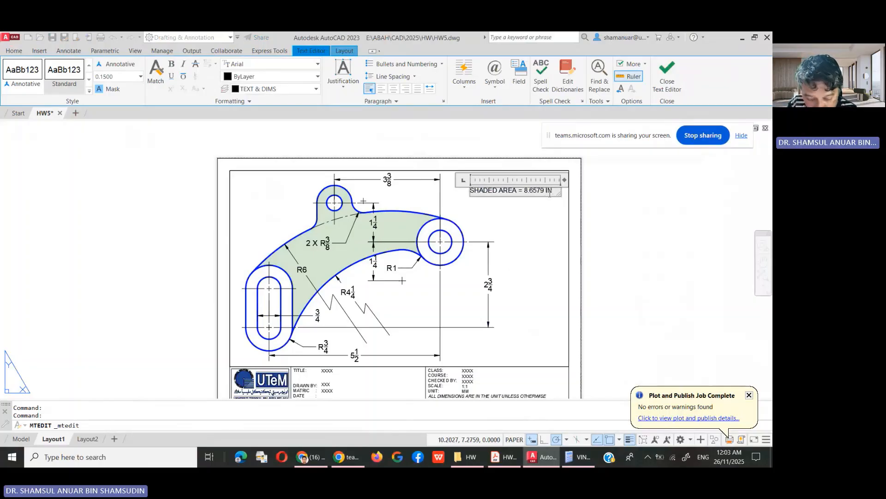
pyautogui.write('2')
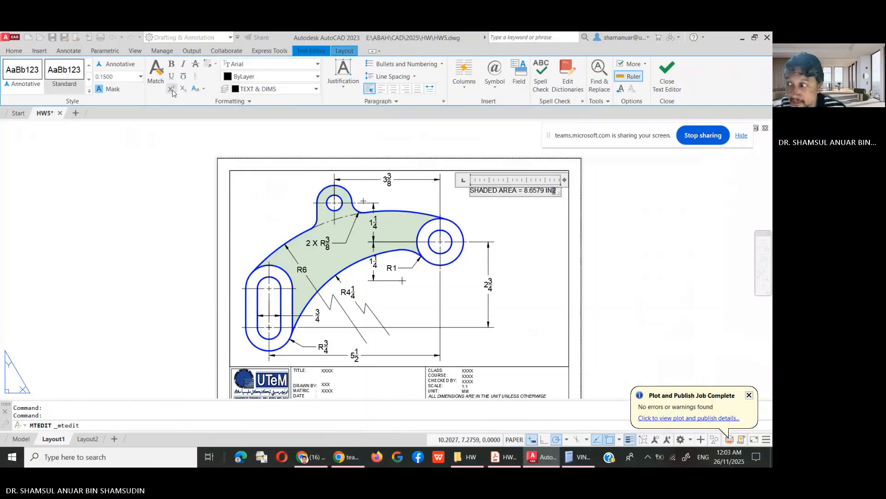
pyautogui.click(172, 89)
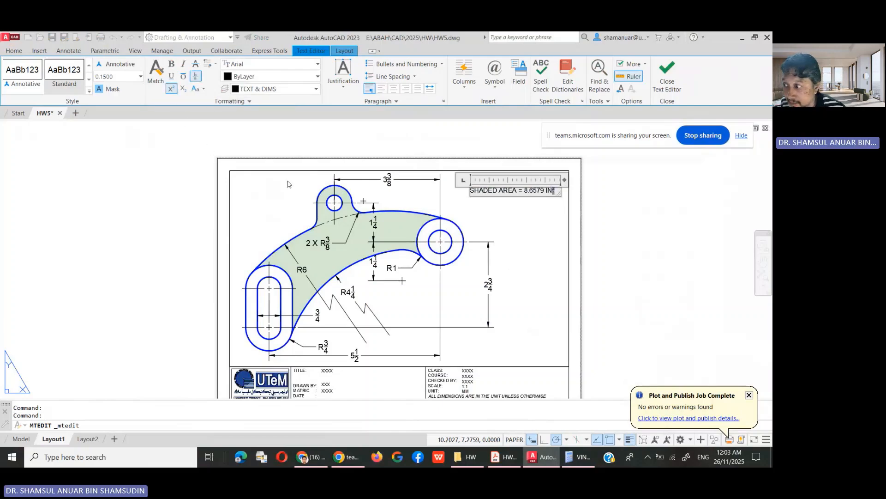
pyautogui.click(669, 84)
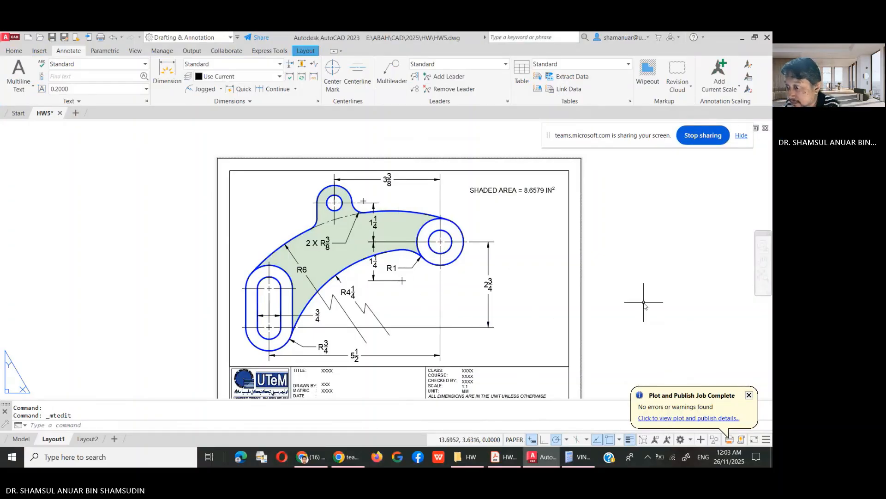
pyautogui.click(763, 275)
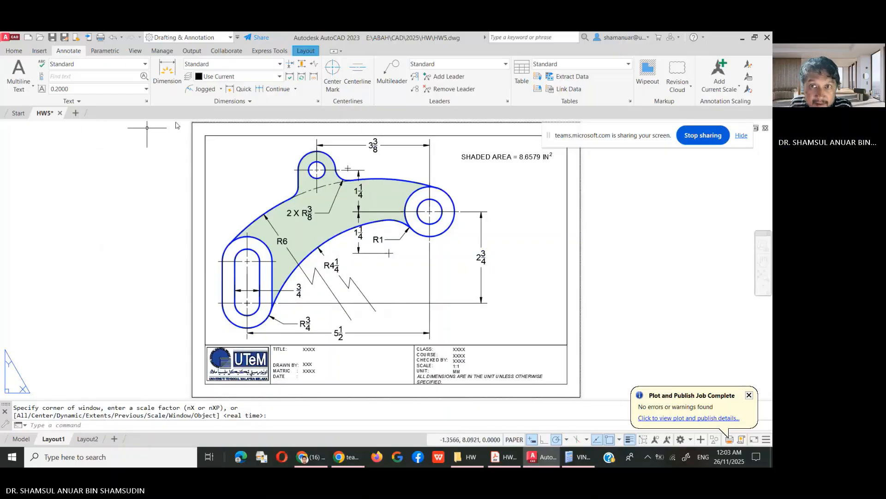
pyautogui.click(305, 52)
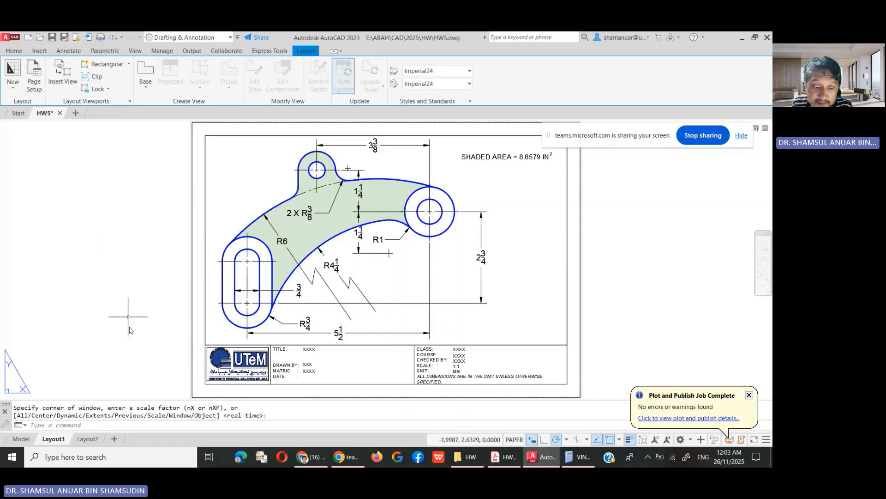
pyautogui.click(23, 439)
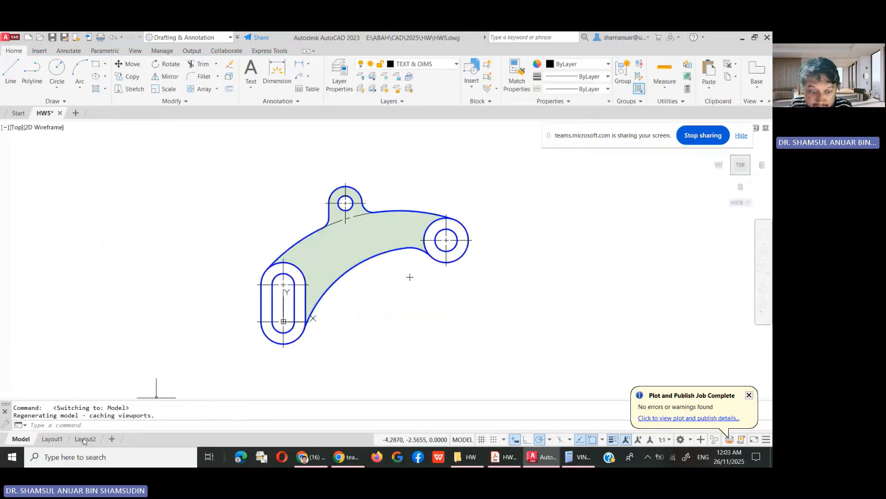
pyautogui.click(63, 439)
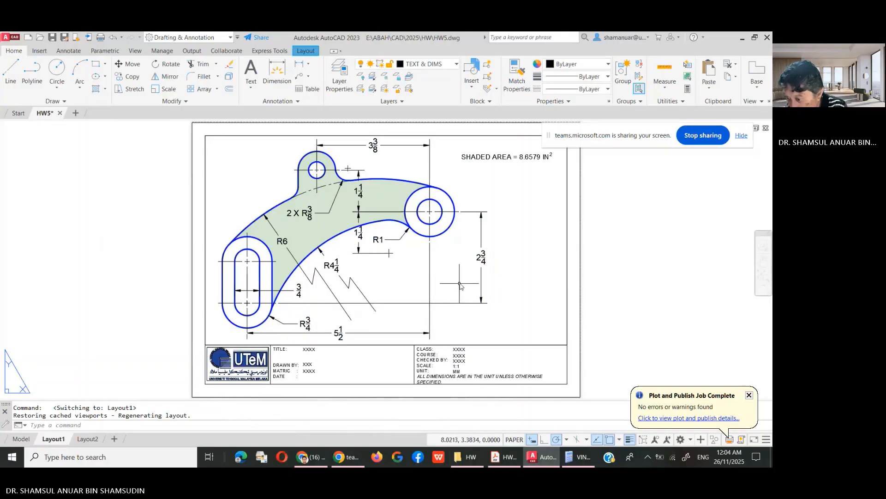
# - Try the layout viewport at scale 1:2, then restore it to 1:1 and return to paper space
pyautogui.doubleClick(537, 296)
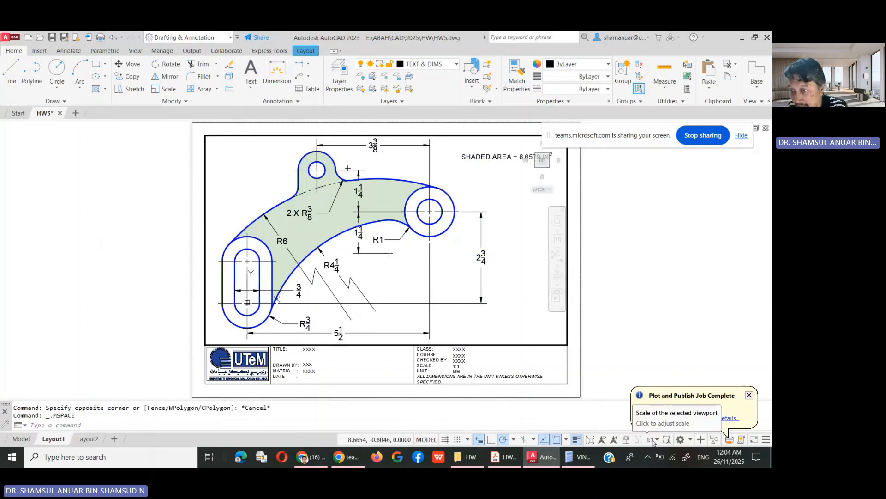
pyautogui.click(655, 439)
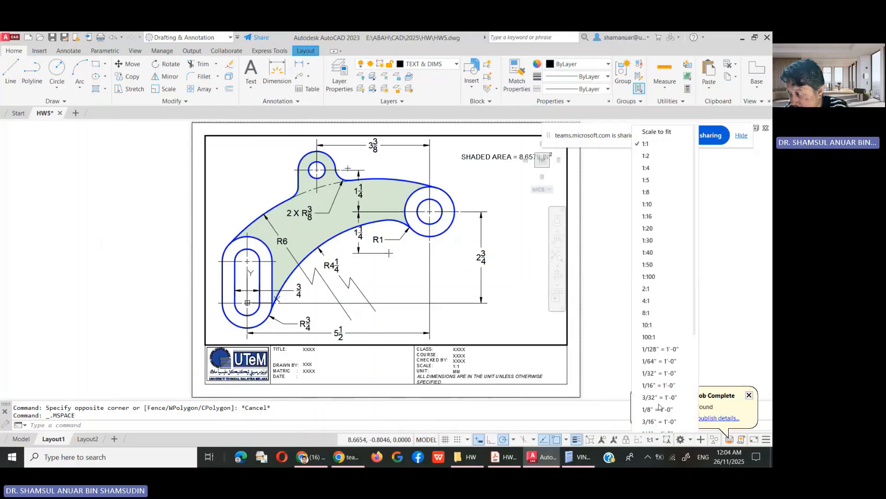
pyautogui.click(633, 213)
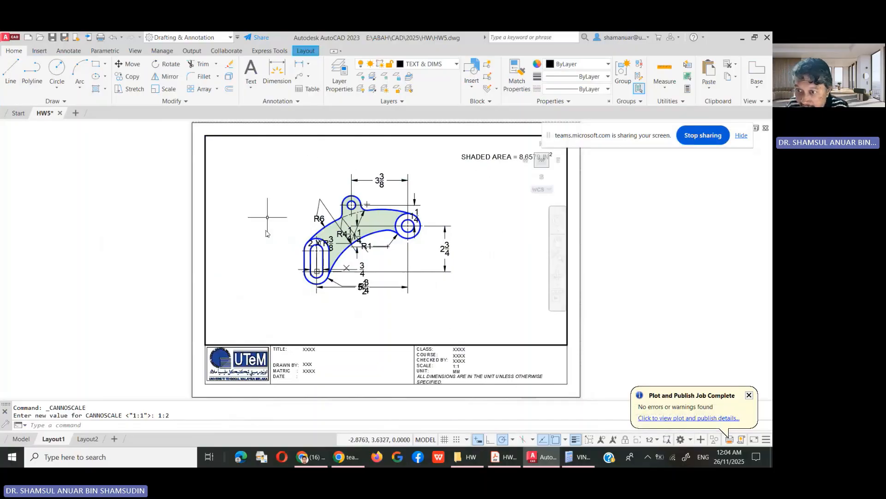
pyautogui.click(656, 440)
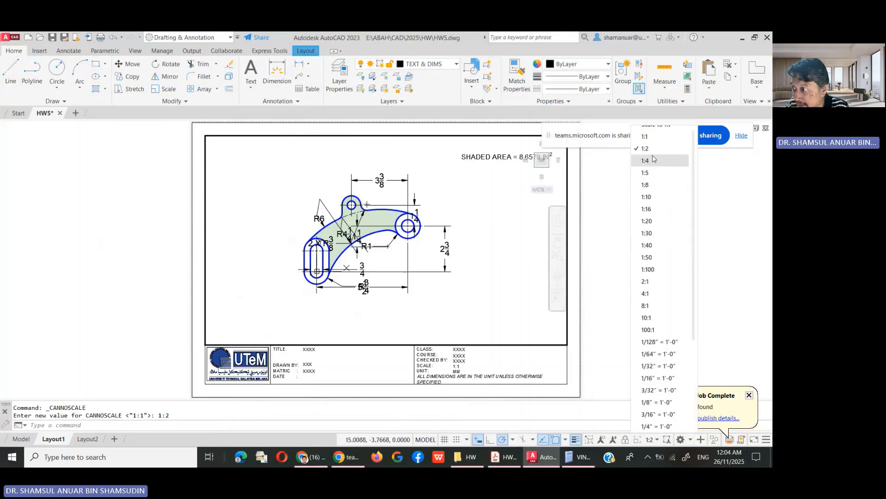
pyautogui.click(652, 141)
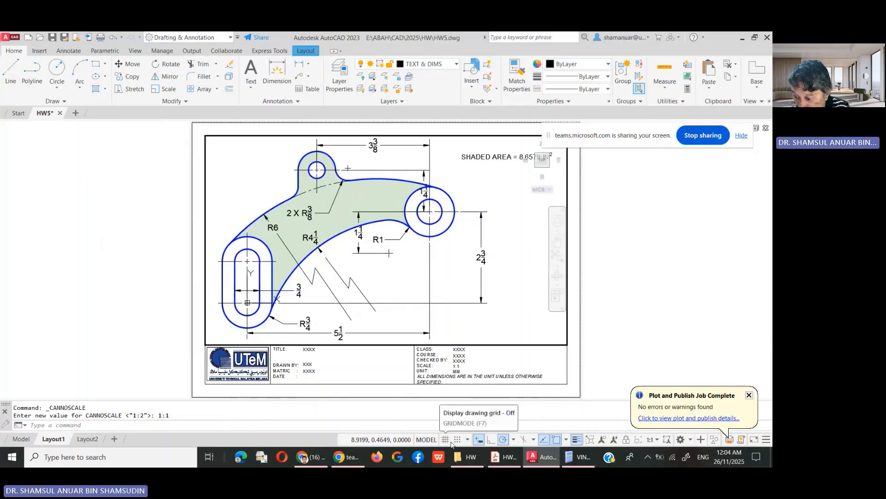
pyautogui.click(427, 439)
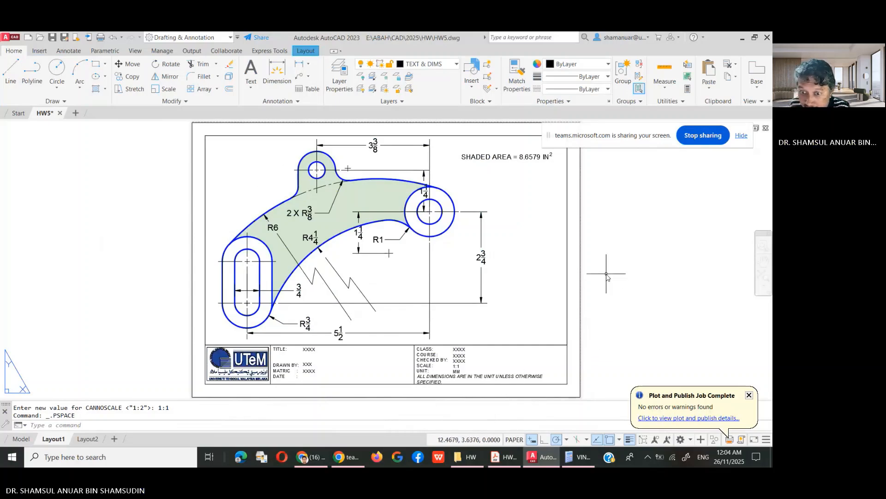
# - Move the R4 1/4 dimension text out of the shaded area to just below the bracket's lower arc
pyautogui.scroll(-2, 606, 272)
pyautogui.scroll(2, 604, 272)
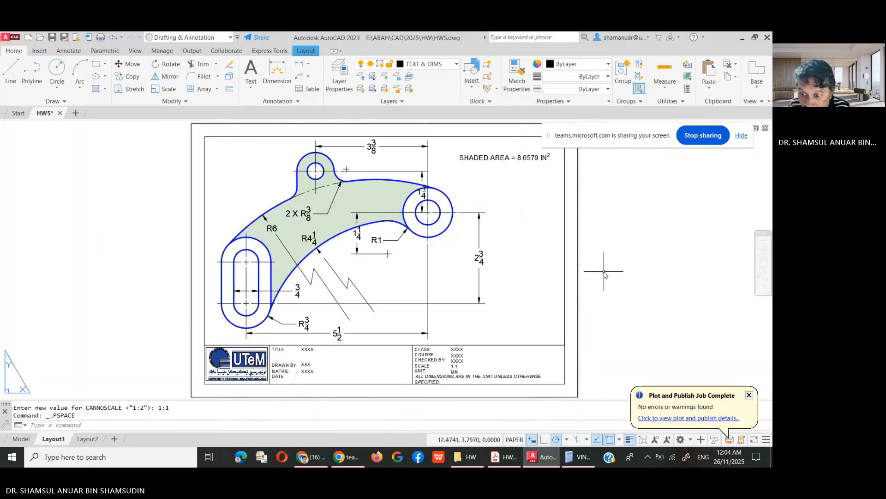
pyautogui.scroll(2, 603, 272)
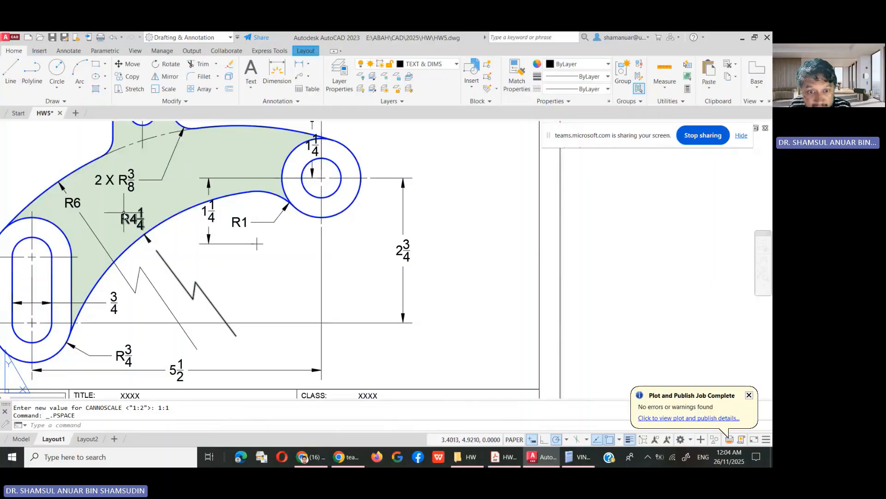
pyautogui.click(124, 216)
pyautogui.click(132, 218)
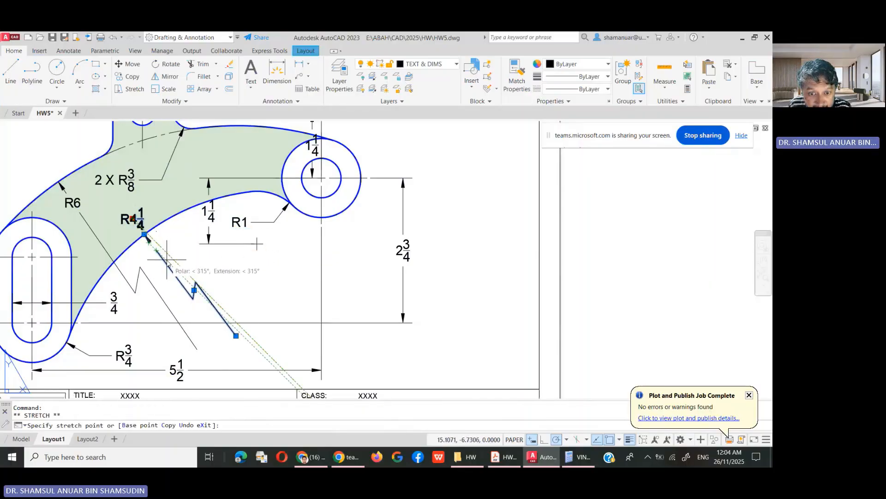
pyautogui.click(167, 262)
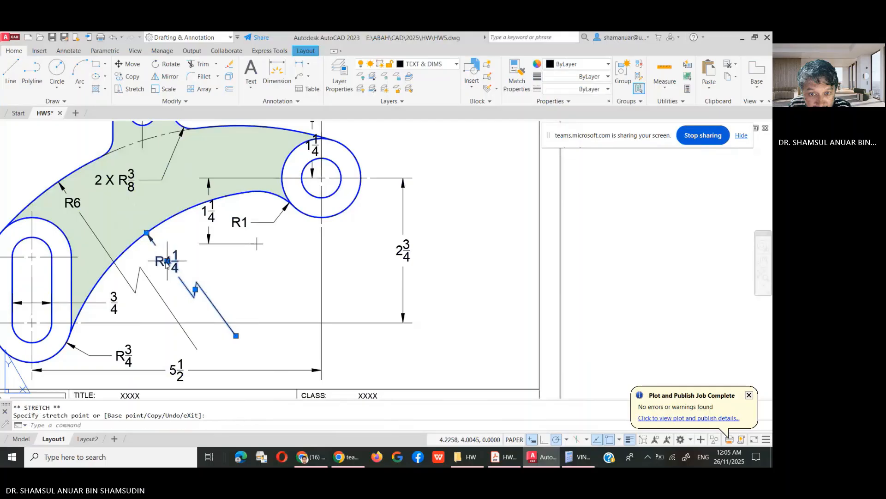
pyautogui.press('Escape')
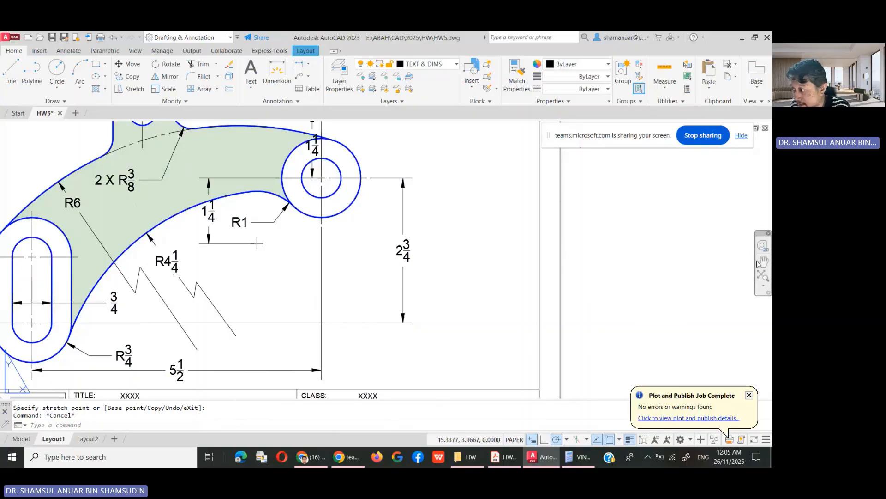
pyautogui.click(763, 275)
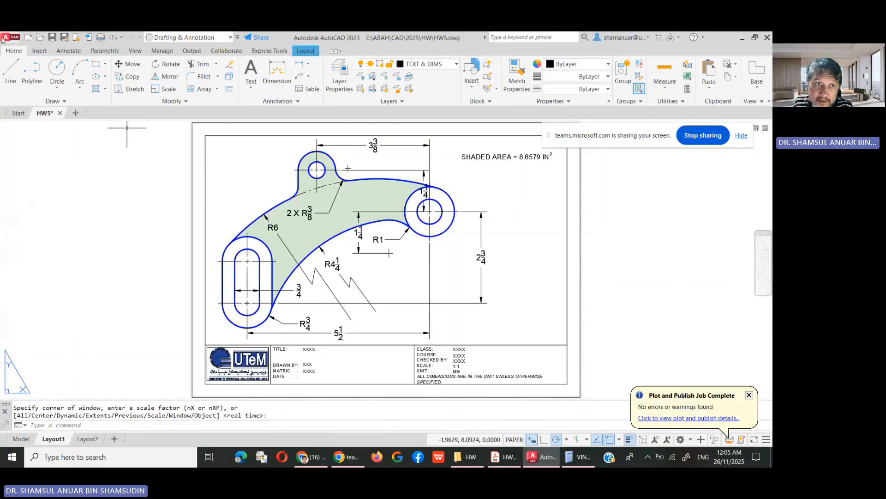
# - Check the sheet in a plot preview and exit the preview
pyautogui.click(6, 36)
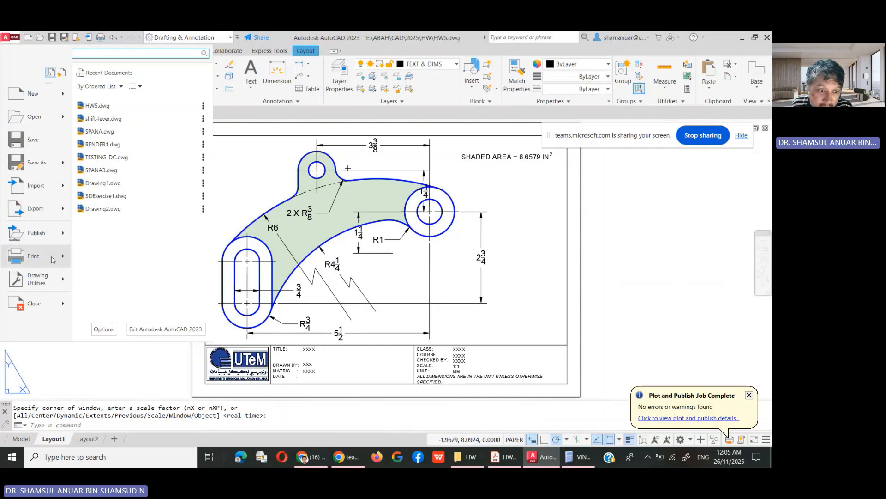
pyautogui.moveTo(44, 261)
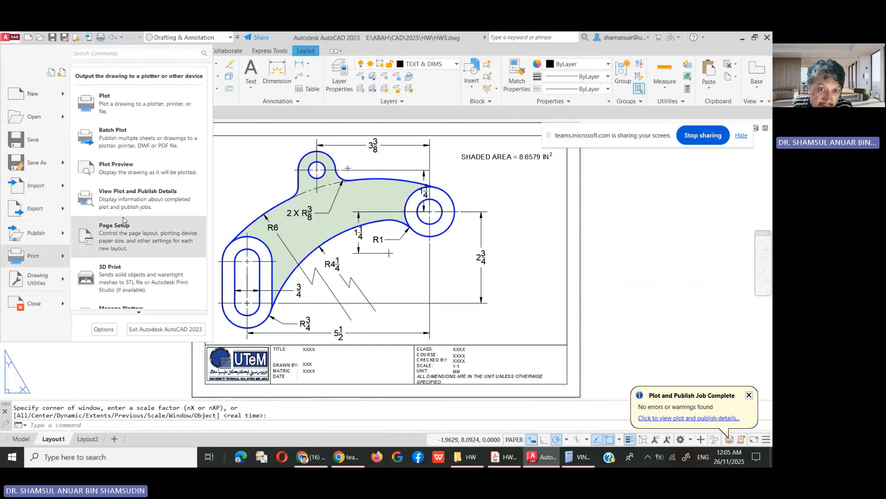
pyautogui.click(135, 179)
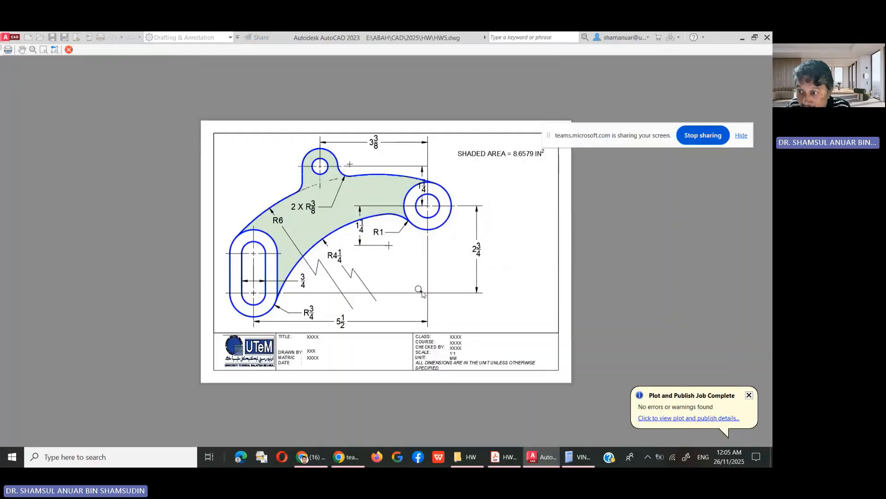
pyautogui.rightClick(425, 234)
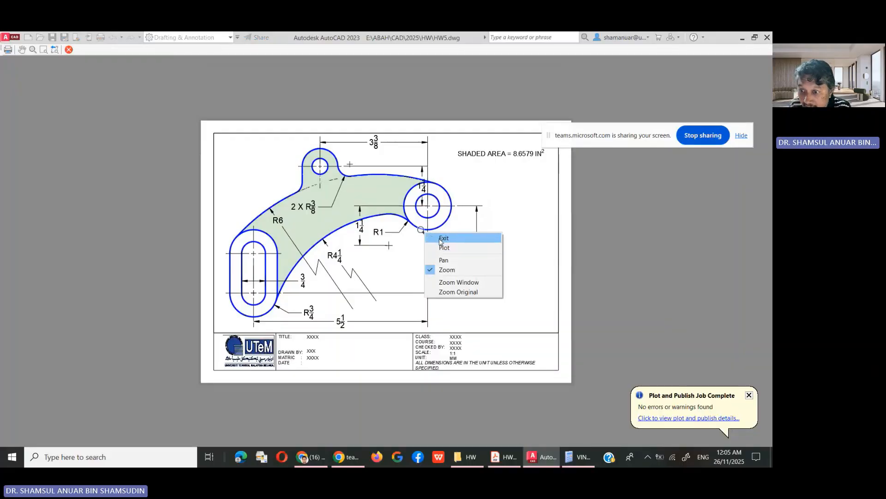
pyautogui.click(443, 237)
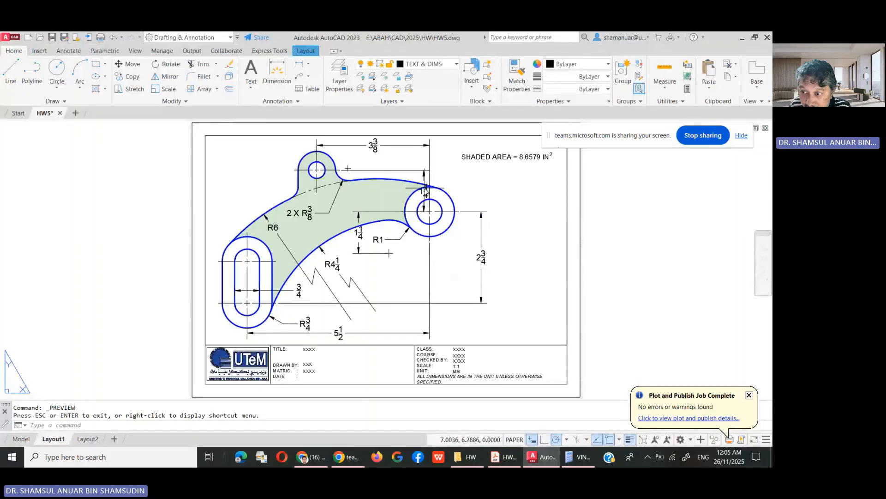
# - Shift the upper 1 1/4 dimension line away from the right boss to align with the lower 1 1/4 dimension
pyautogui.click(428, 191)
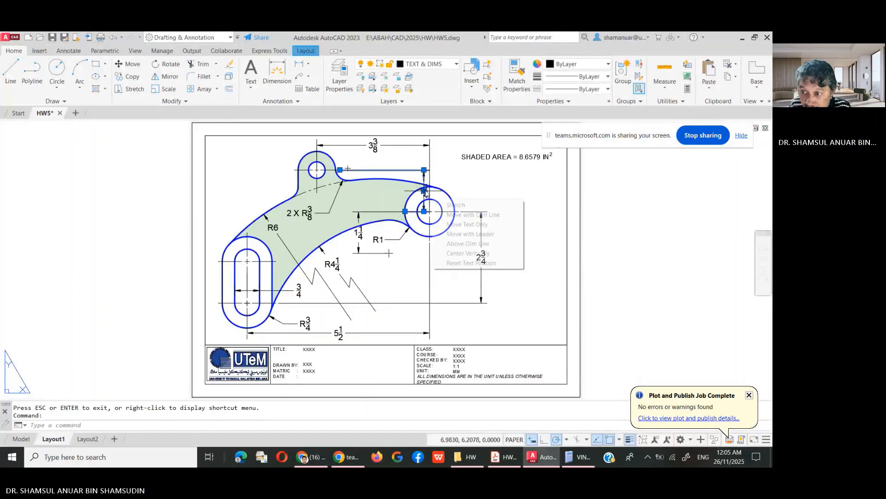
pyautogui.moveTo(425, 192)
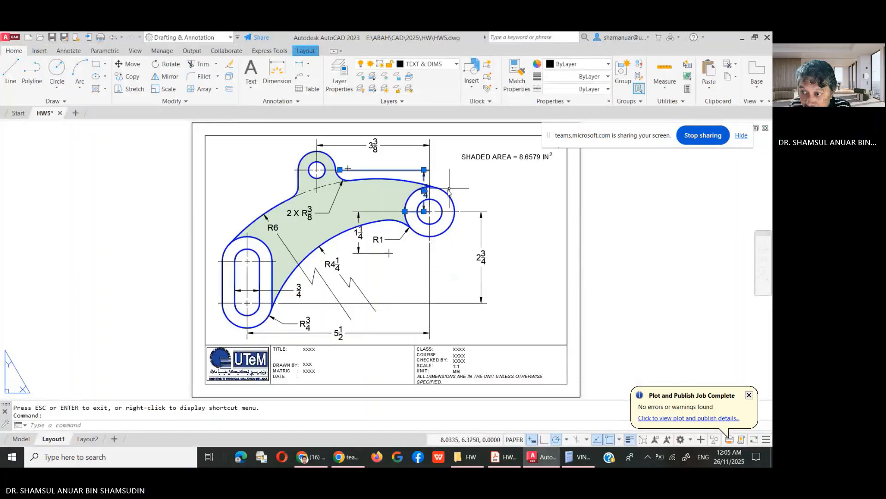
pyautogui.click(424, 212)
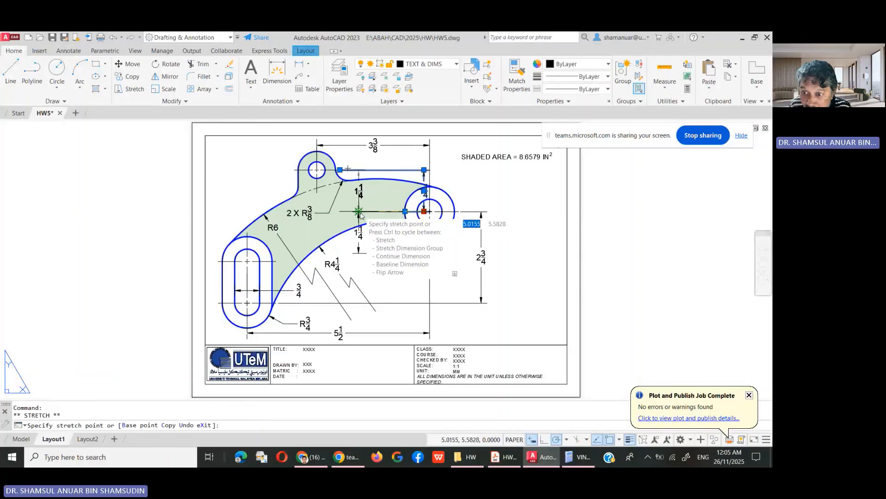
pyautogui.click(359, 212)
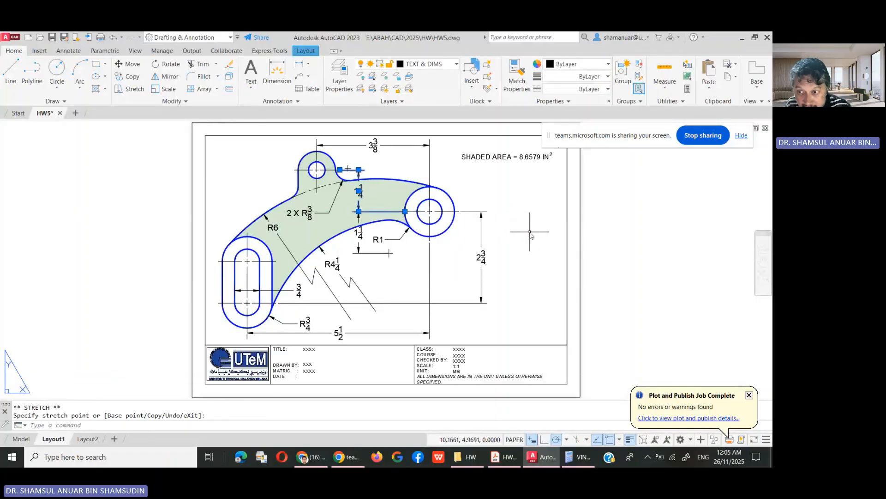
pyautogui.press('Escape')
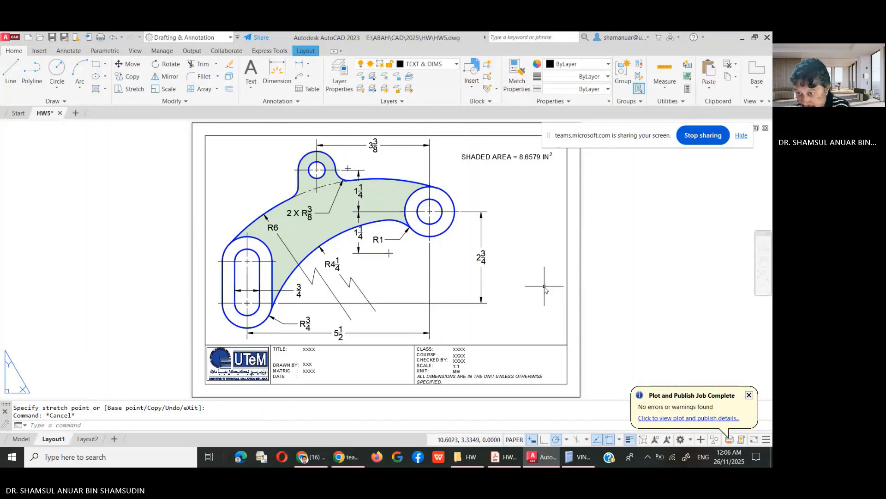
# - Add a diameter dimension to the small hole in the upper lug, with its text outside the bracket, and save the drawing
pyautogui.click(308, 64)
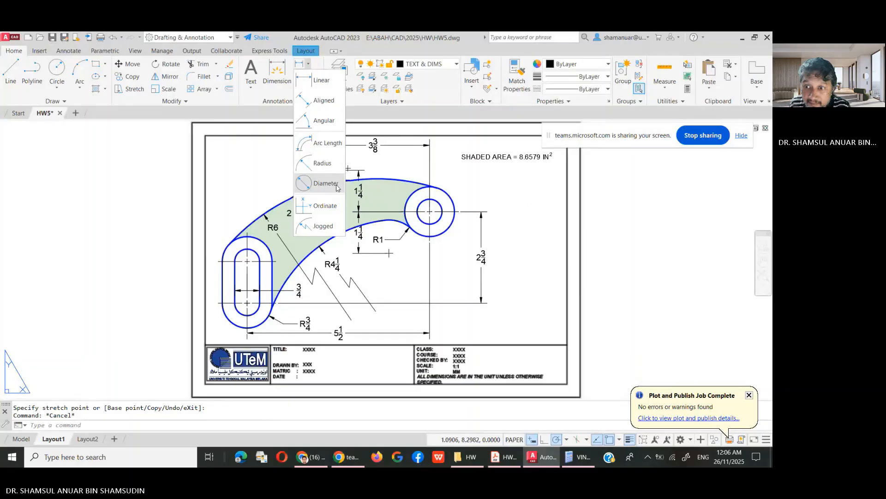
pyautogui.click(336, 185)
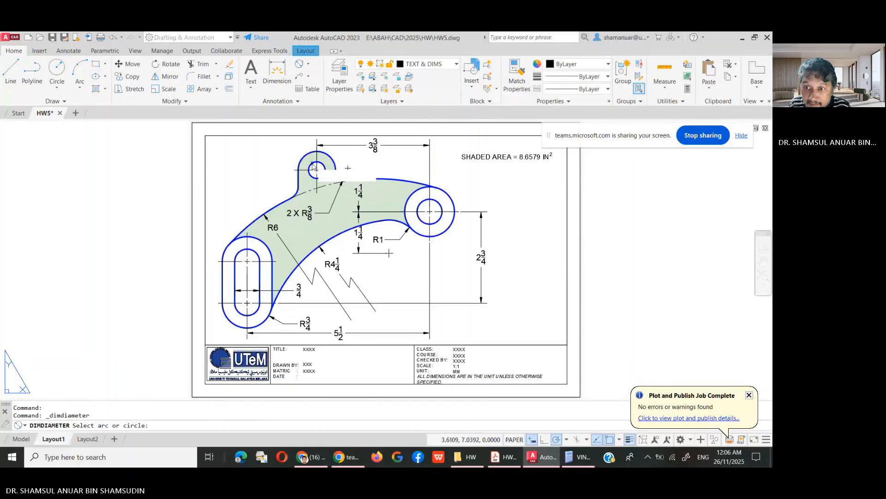
pyautogui.click(313, 166)
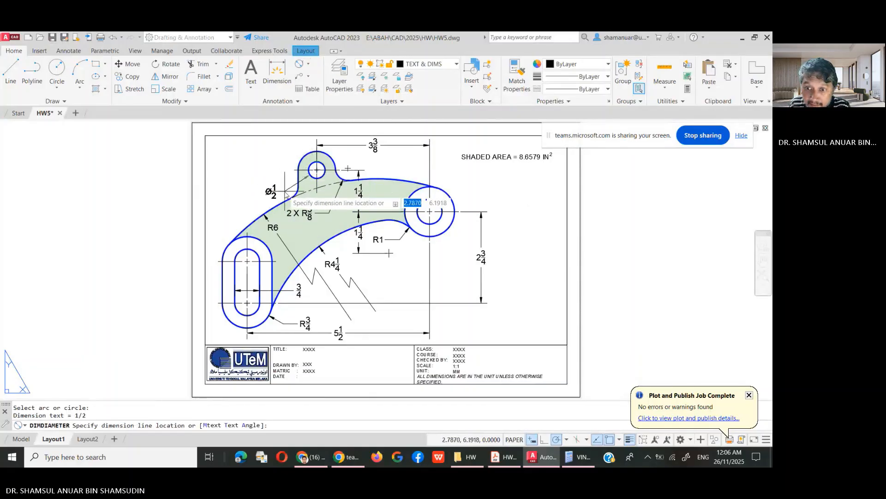
pyautogui.click(285, 196)
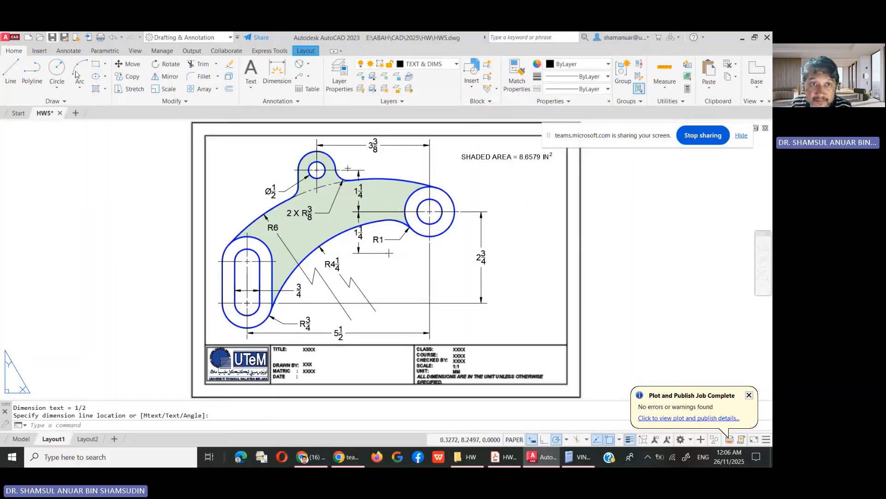
pyautogui.hotkey('ctrl', 's')
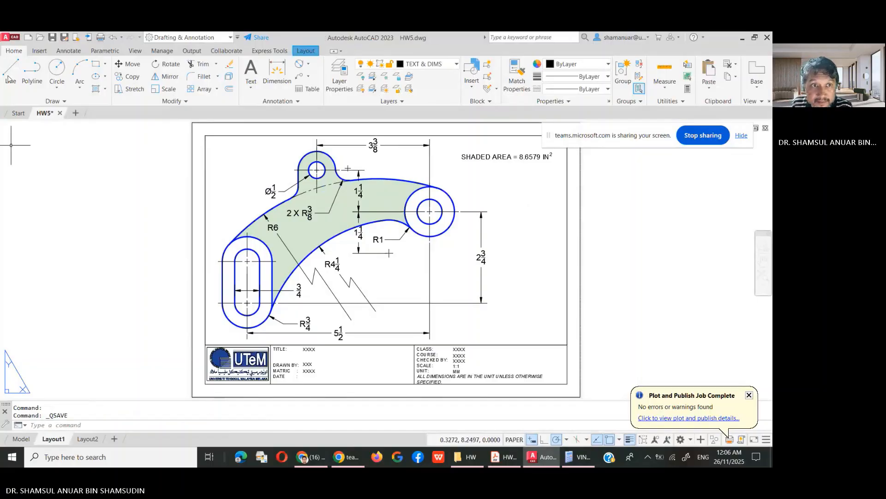
# - Check the HW5 sheet in a plot preview and send it to plot from there
pyautogui.click(10, 37)
pyautogui.moveTo(47, 207)
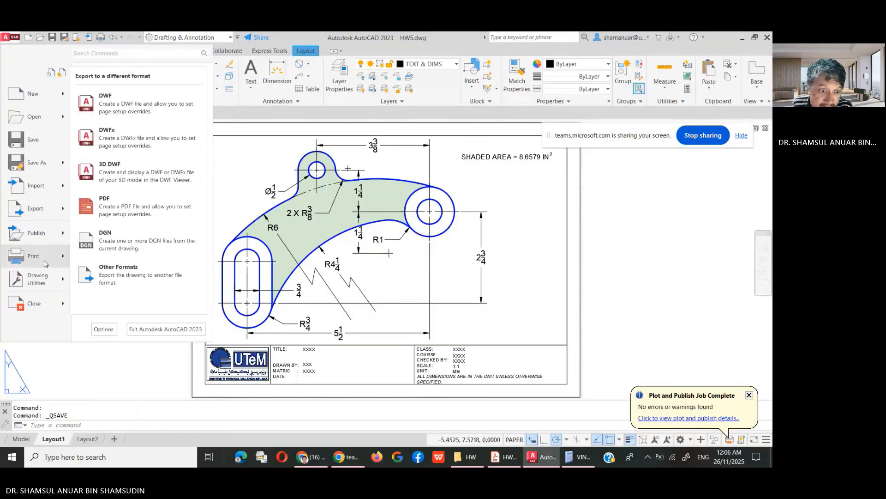
pyautogui.moveTo(55, 263)
pyautogui.click(143, 168)
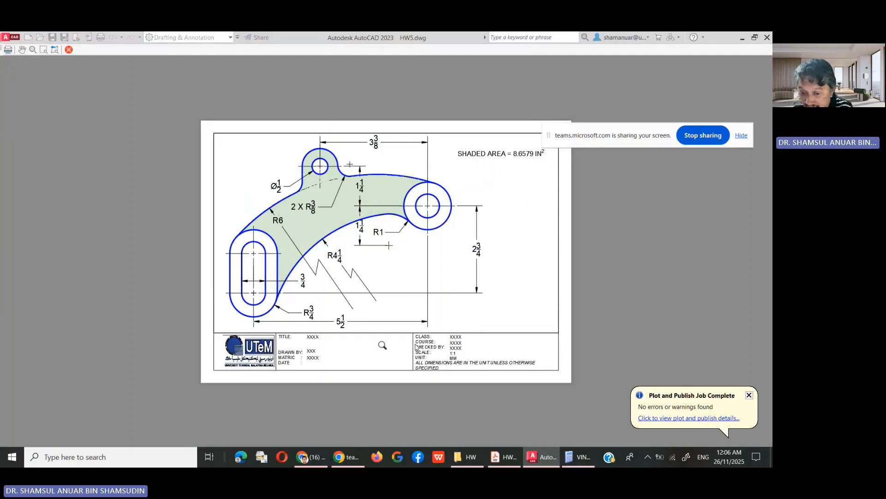
pyautogui.rightClick(521, 227)
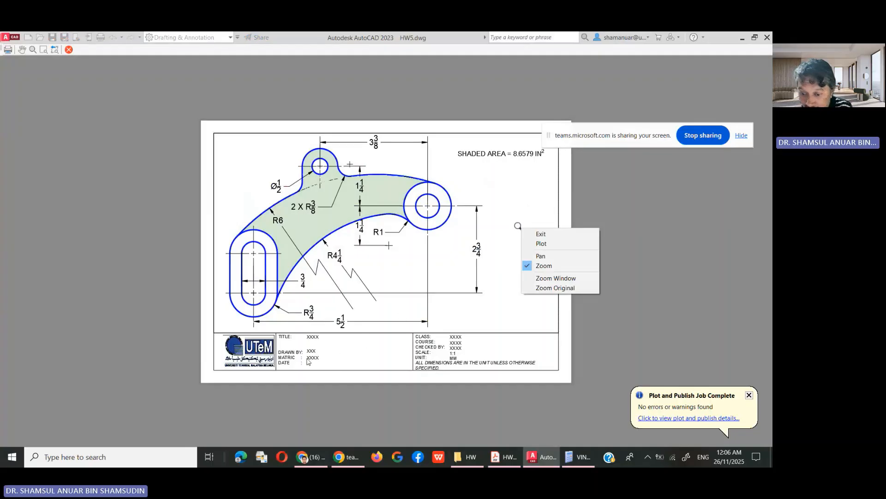
pyautogui.click(558, 241)
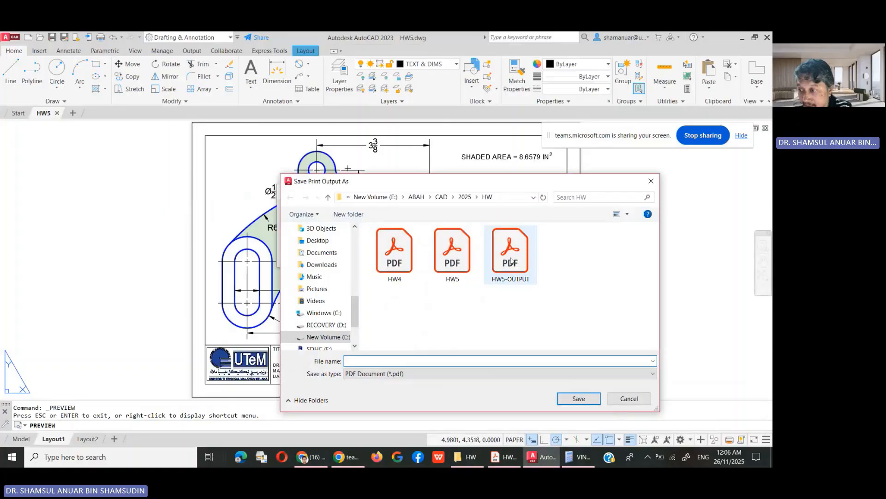
# - Save the plot output as HW5-OUTPUT-B in PDF format in the HW folder
pyautogui.click(510, 261)
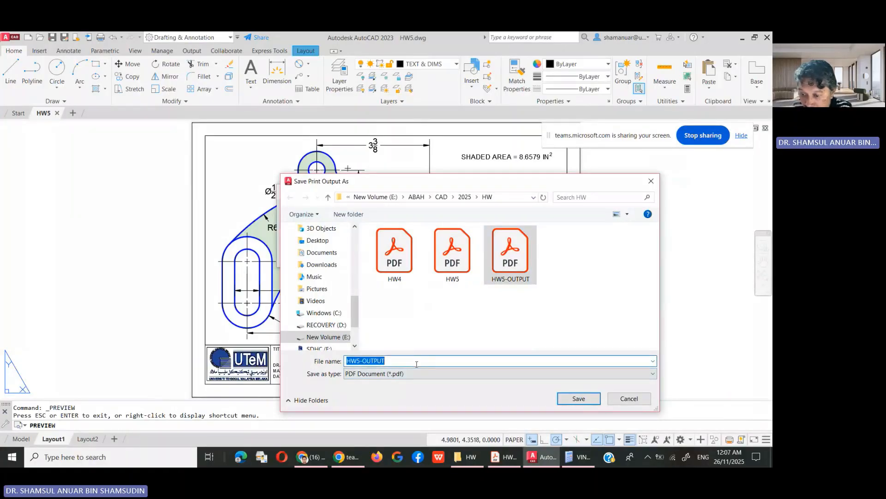
pyautogui.click(413, 360)
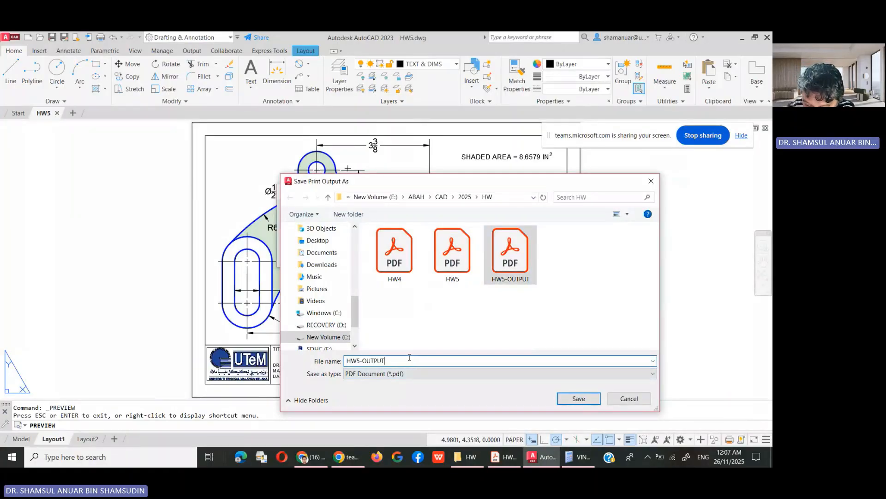
pyautogui.write('-')
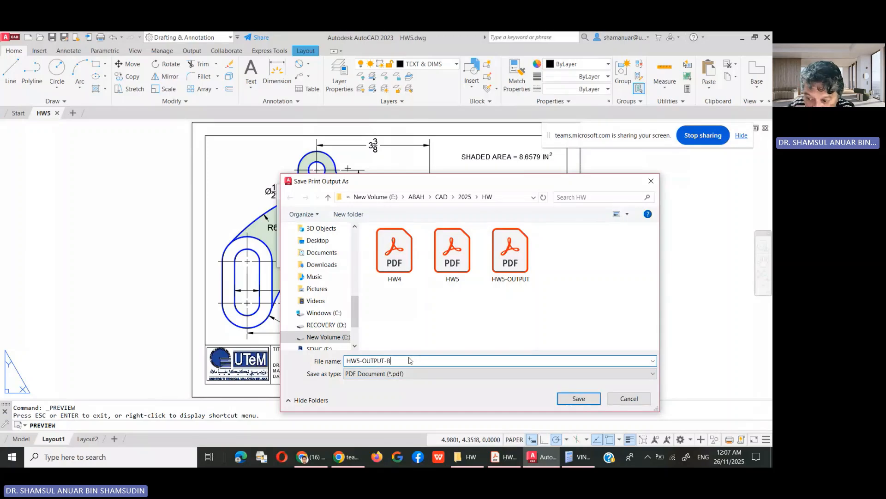
pyautogui.write('B')
pyautogui.click(585, 399)
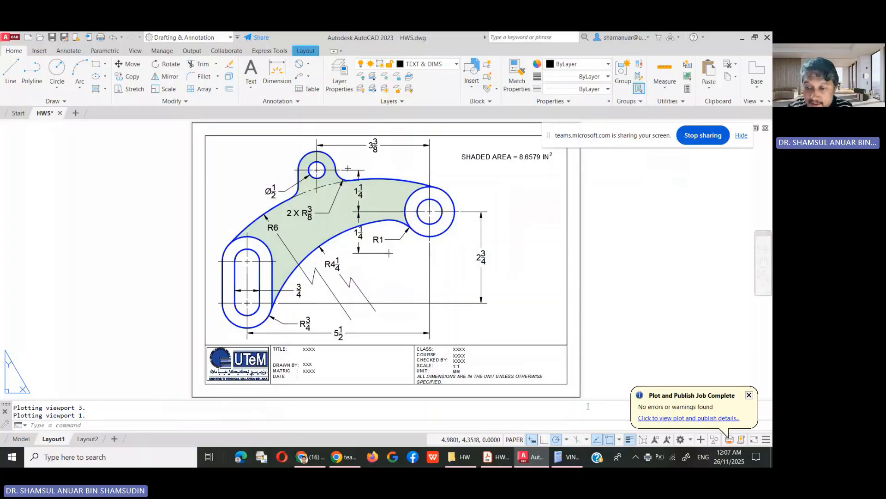
# - Open HW5-OUTPUT-B.pdf from the HW folder in a maximized window and rotate the page until the drawing reads upright
pyautogui.click(470, 462)
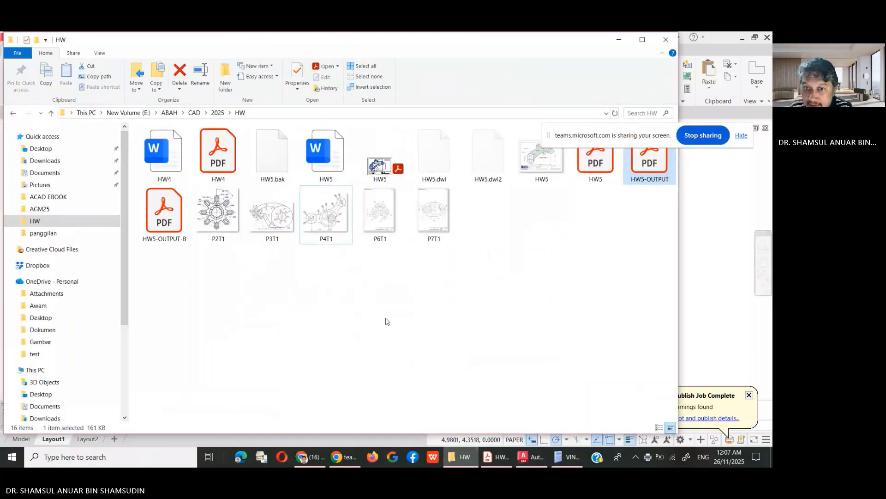
pyautogui.click(387, 321)
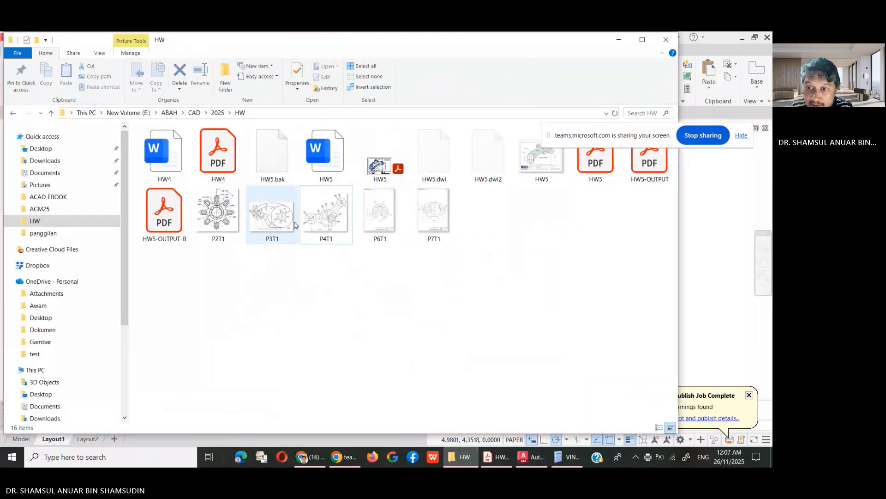
pyautogui.doubleClick(172, 226)
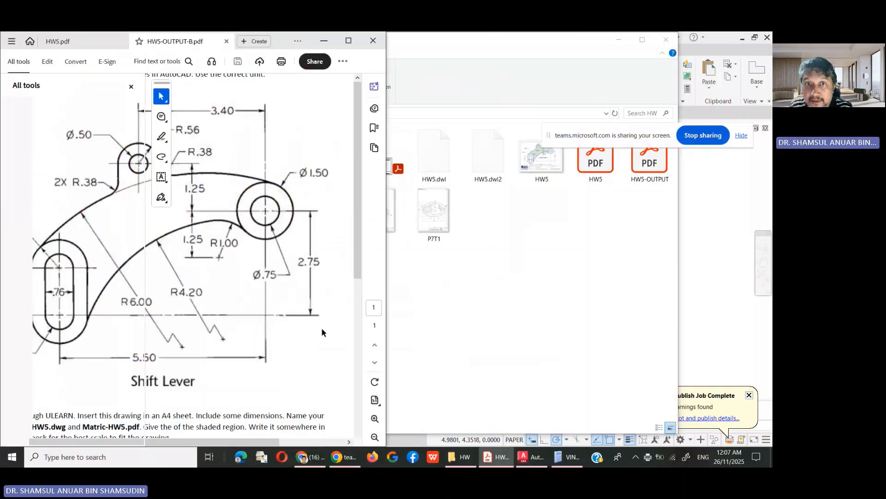
pyautogui.click(348, 41)
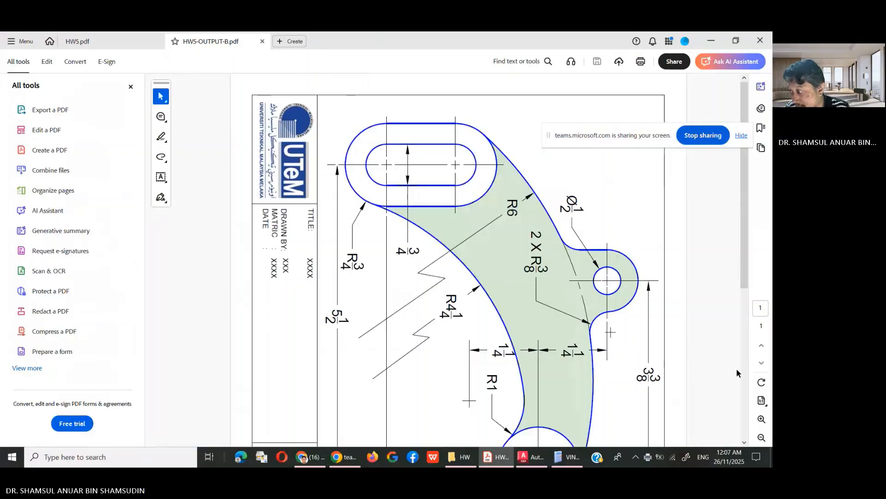
pyautogui.click(761, 381)
pyautogui.click(761, 381)
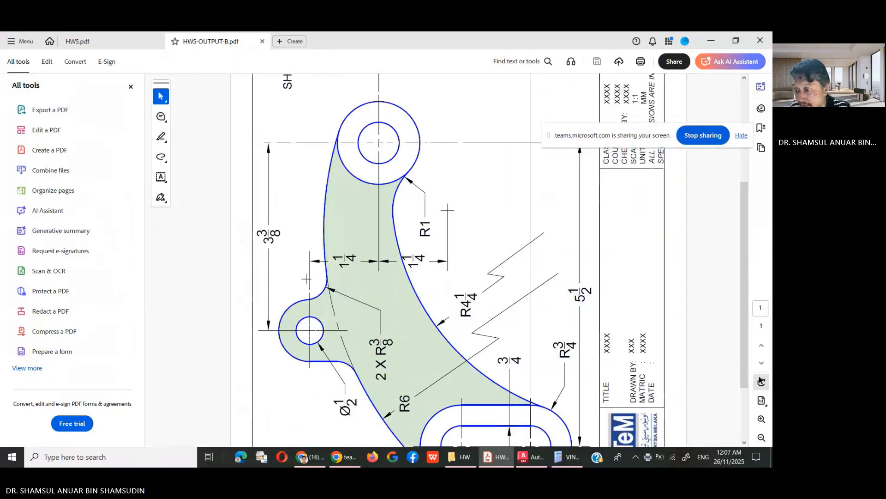
pyautogui.click(761, 381)
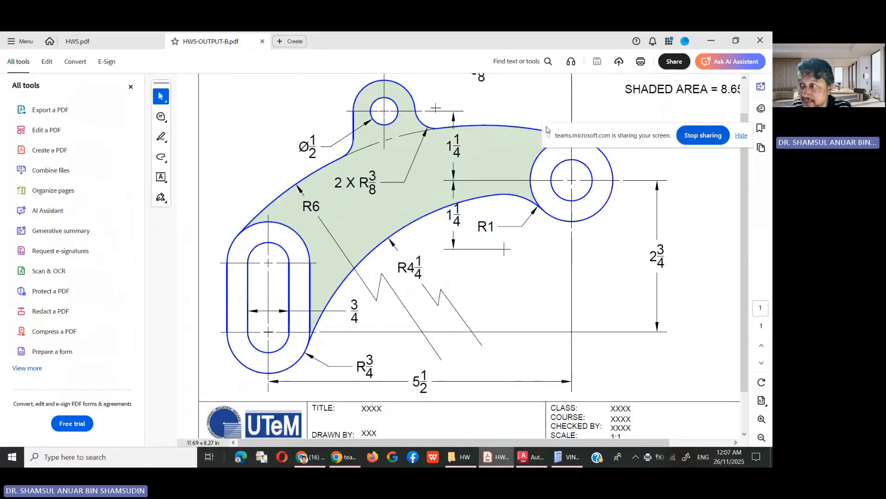
# - Examine the plotted sheet's dimensions, shaded area note and title block with the whole page in view
pyautogui.moveTo(549, 136)
pyautogui.mouseDown()
pyautogui.moveTo(116, 269)
pyautogui.moveTo(4, 434)
pyautogui.mouseUp()
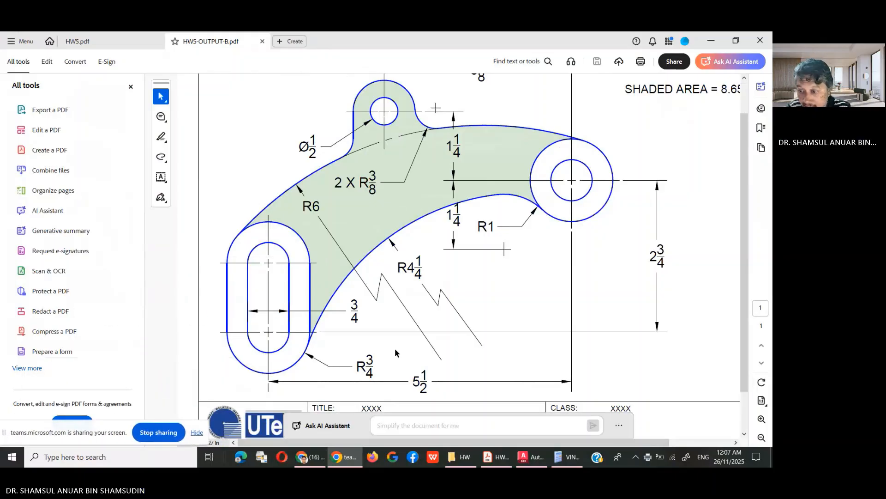
pyautogui.scroll(-3, 502, 250)
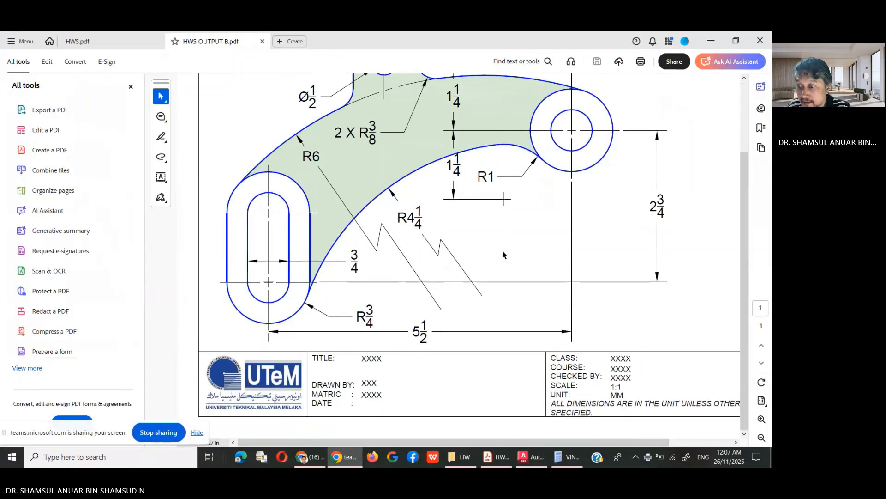
pyautogui.scroll(4, 509, 267)
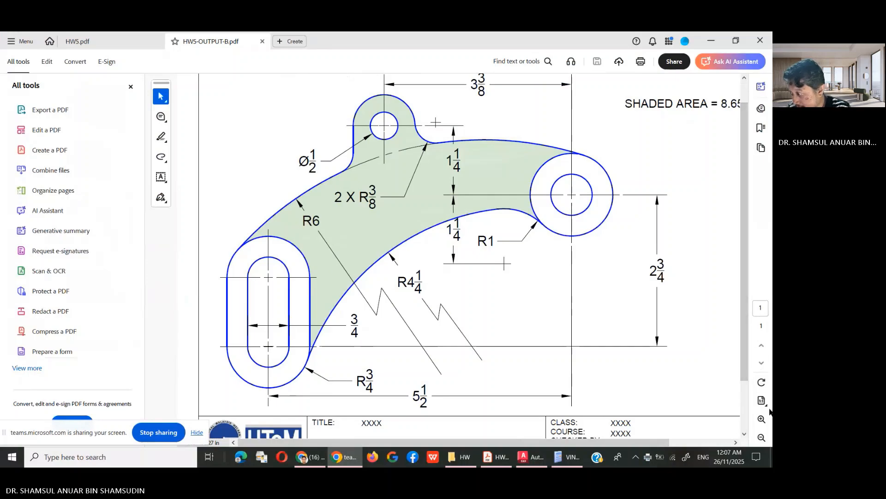
pyautogui.click(761, 437)
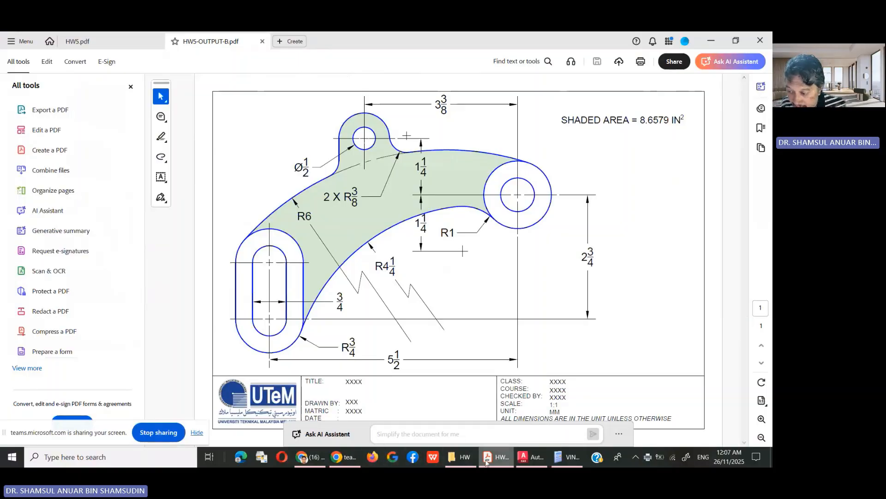
pyautogui.click(159, 432)
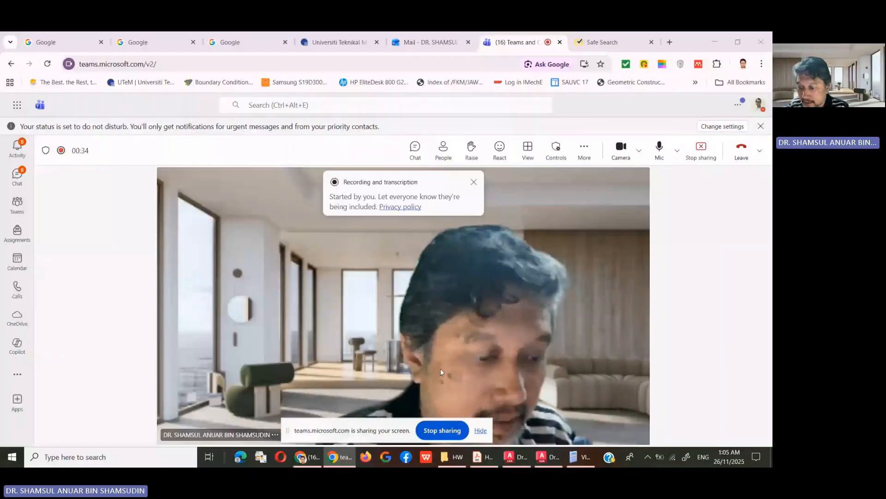
# - Switch to Acrobat with HW4.pdf, close HW4-OUTPUT-ANSI A.pdf, and dock the window to one half of the screen
pyautogui.click(477, 457)
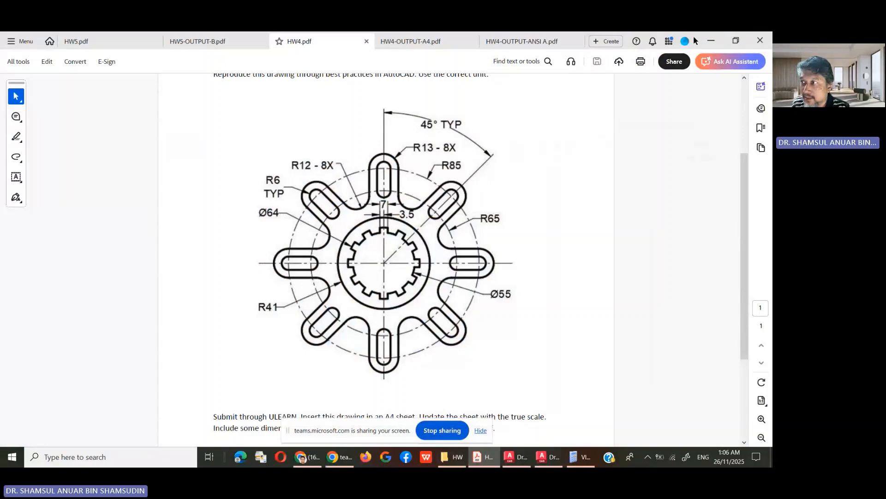
pyautogui.click(577, 42)
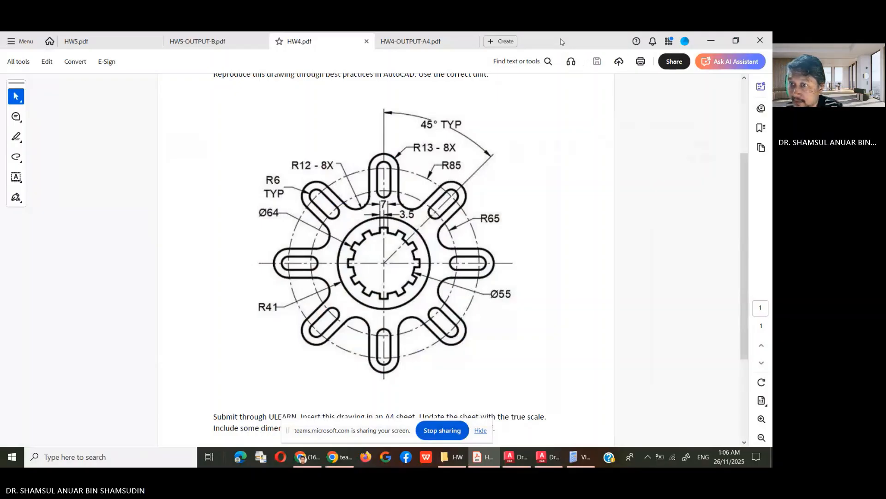
pyautogui.moveTo(562, 42); pyautogui.dragTo(1, 138)
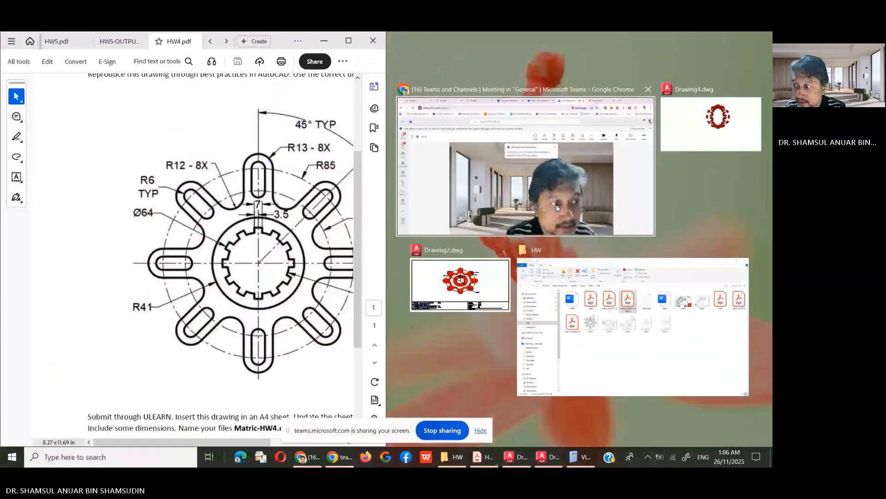
# - Place AutoCAD beside HW4.pdf with Drawing4 open, and bring the whole reference part into view in the PDF
pyautogui.click(460, 280)
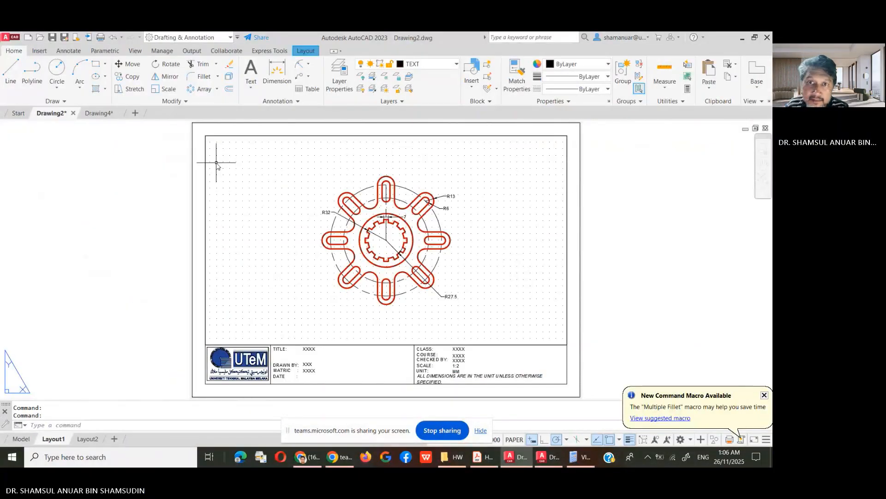
pyautogui.moveTo(451, 38); pyautogui.dragTo(772, 153)
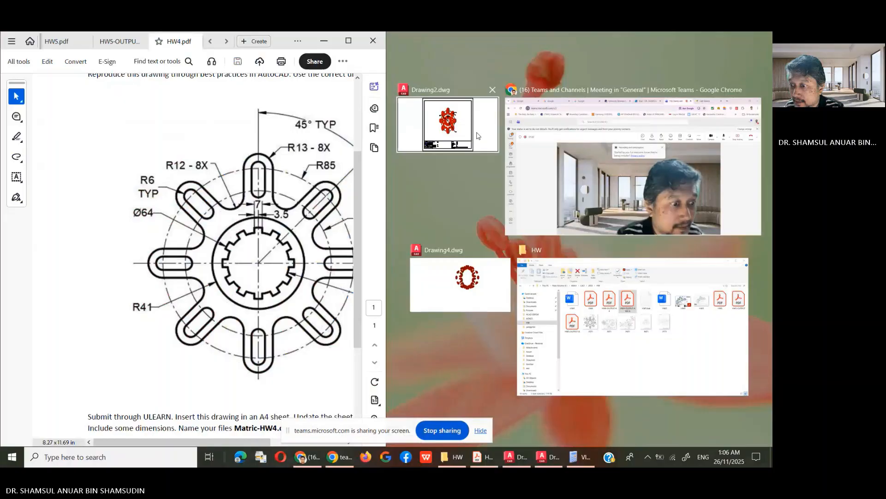
pyautogui.click(453, 285)
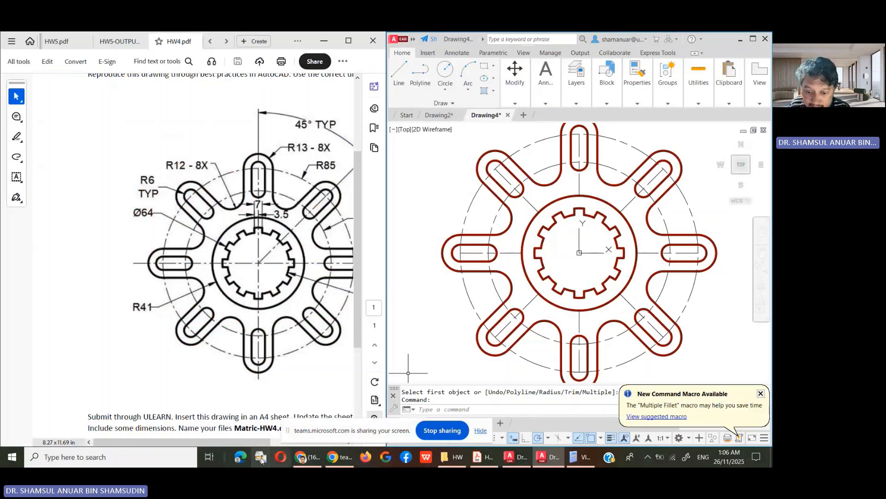
pyautogui.moveTo(238, 444); pyautogui.dragTo(272, 434)
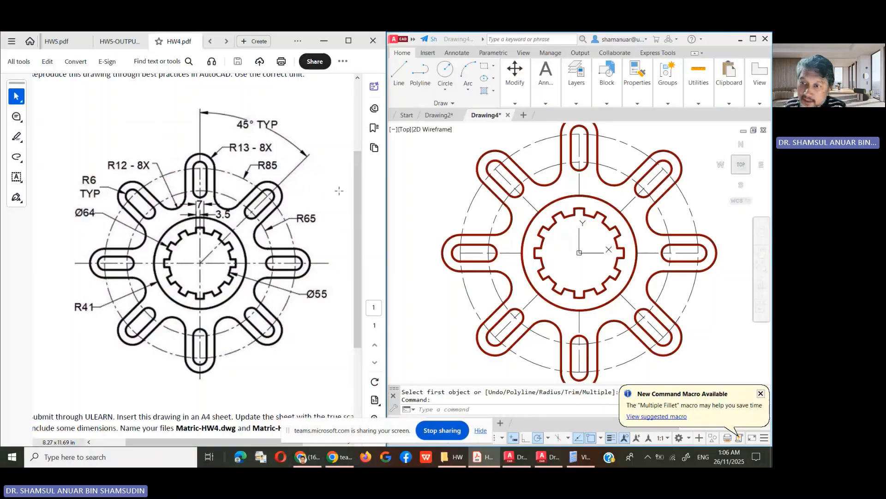
# - Create a new drawing from the acadiso.dwt template
pyautogui.click(407, 116)
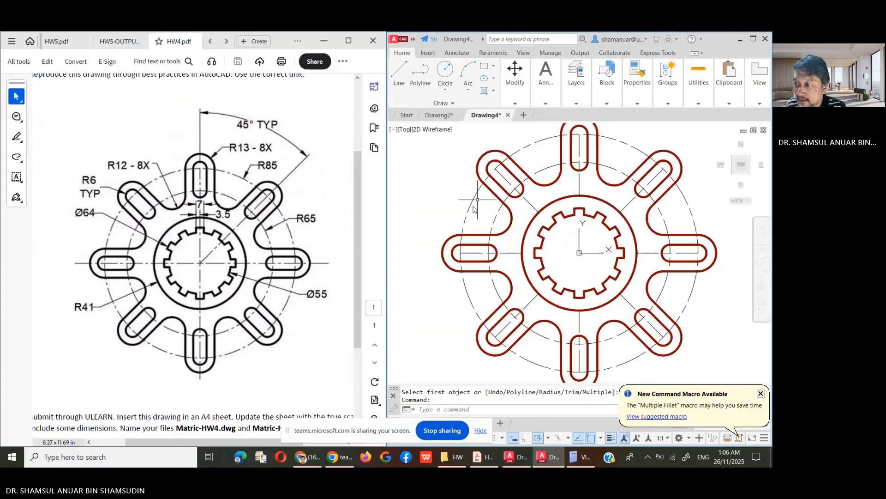
pyautogui.press('Escape')
pyautogui.press('Escape')
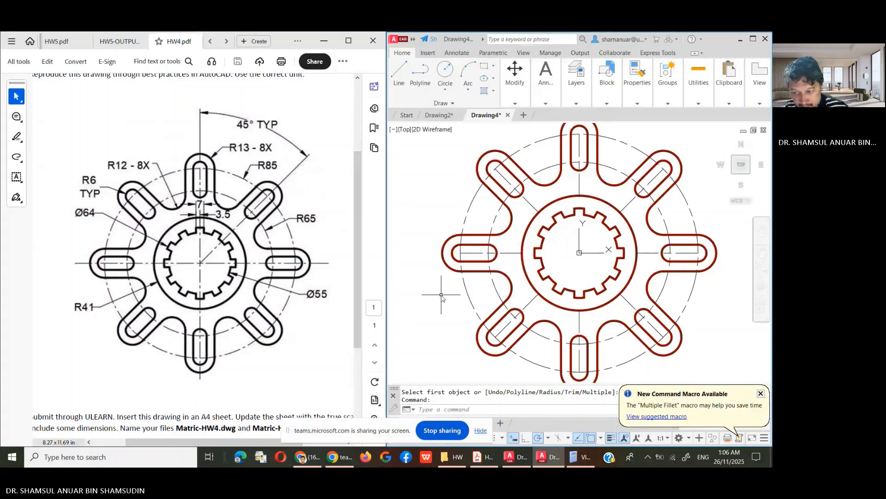
pyautogui.click(407, 115)
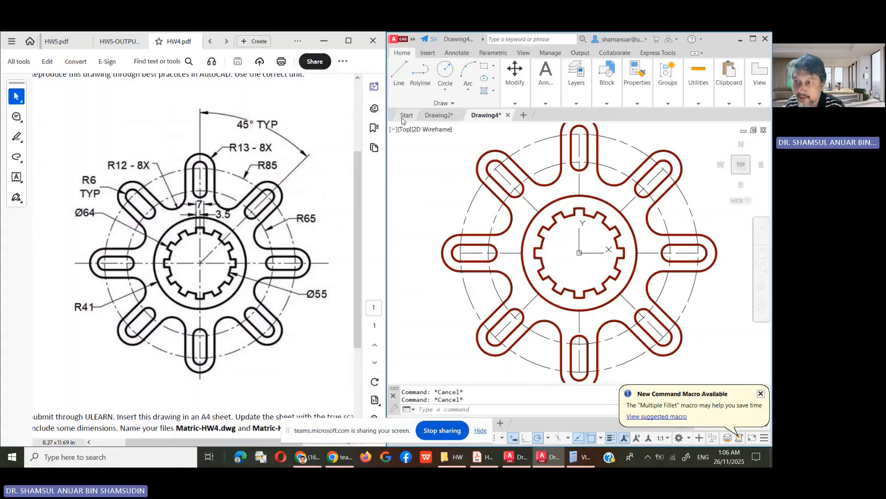
pyautogui.click(518, 232)
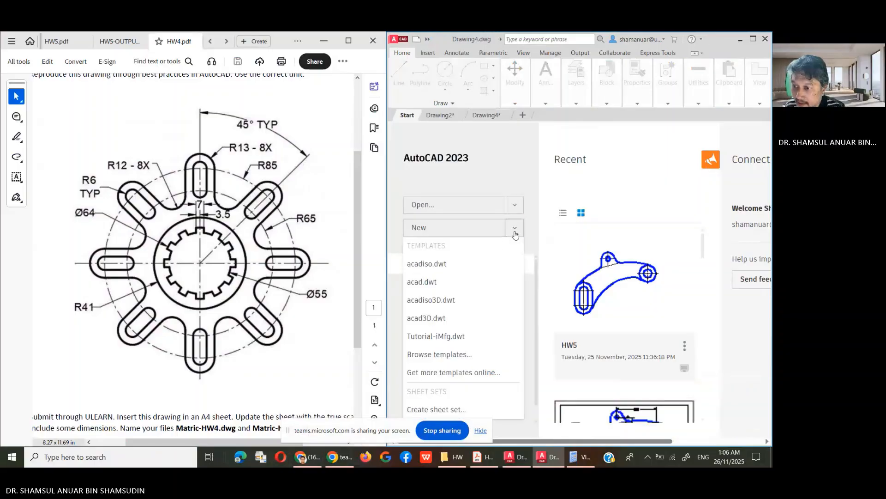
pyautogui.click(438, 265)
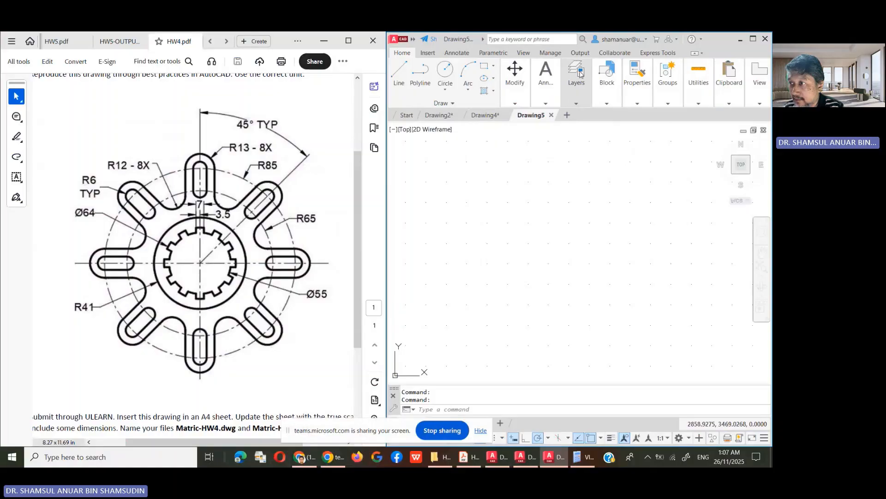
# - Load the ISO linetypes ACAD_ISO02W100 through ACAD_ISO15W100 from acadiso.lin, leaving layer 0 on Continuous
pyautogui.moveTo(581, 73)
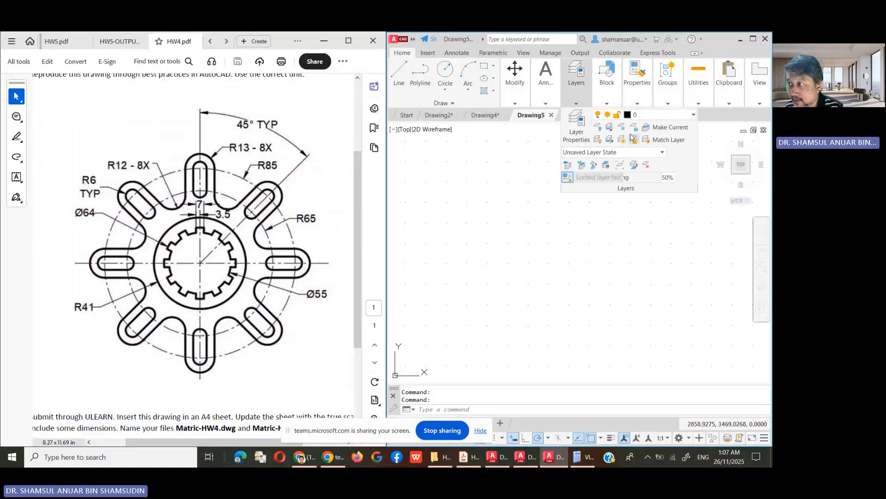
pyautogui.click(577, 125)
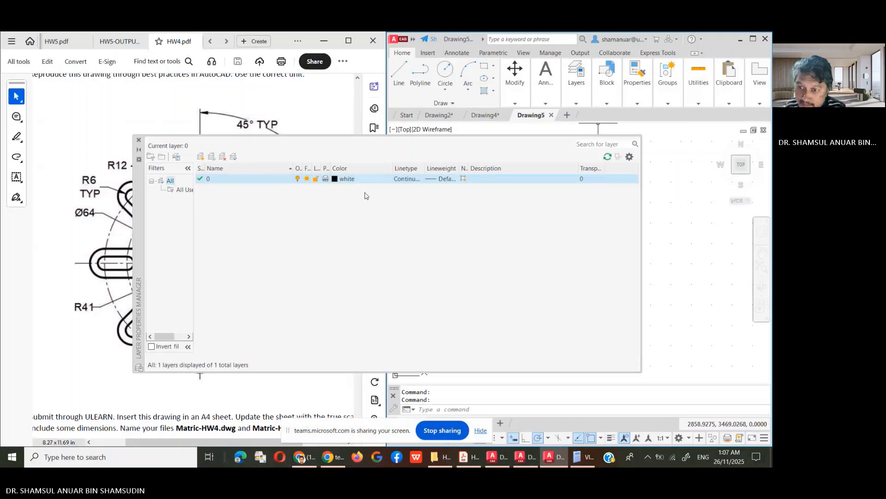
pyautogui.click(404, 180)
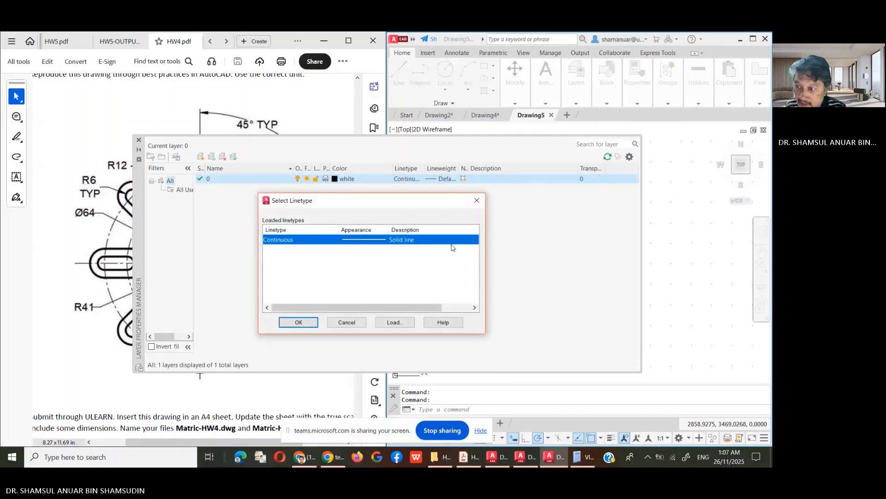
pyautogui.click(392, 323)
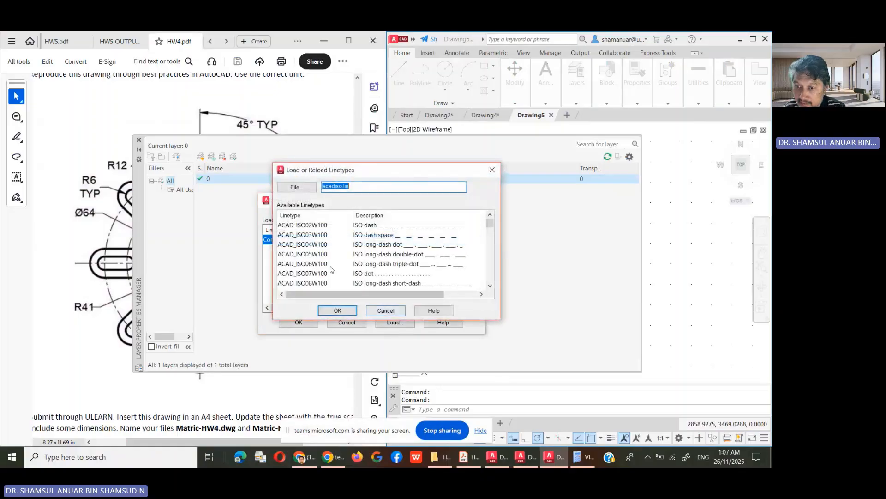
pyautogui.click(318, 226)
pyautogui.scroll(-3, 318, 249)
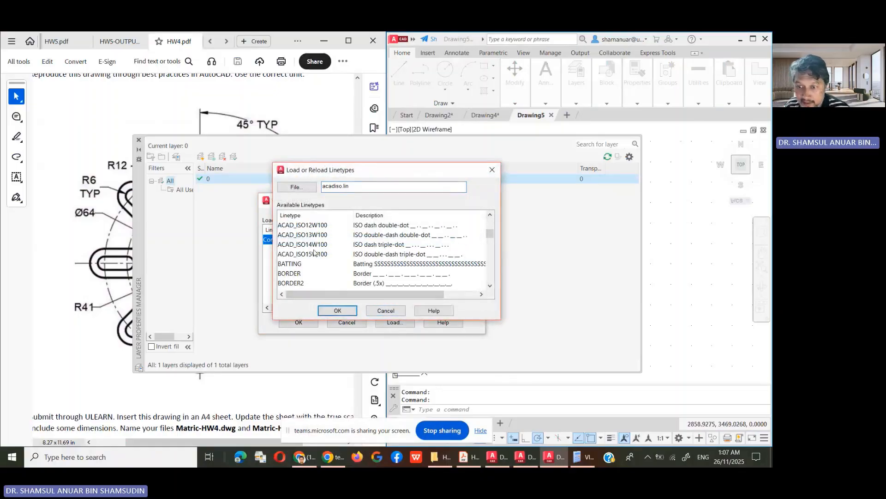
pyautogui.keyDown('shift'); pyautogui.click(312, 255); pyautogui.keyUp('shift')
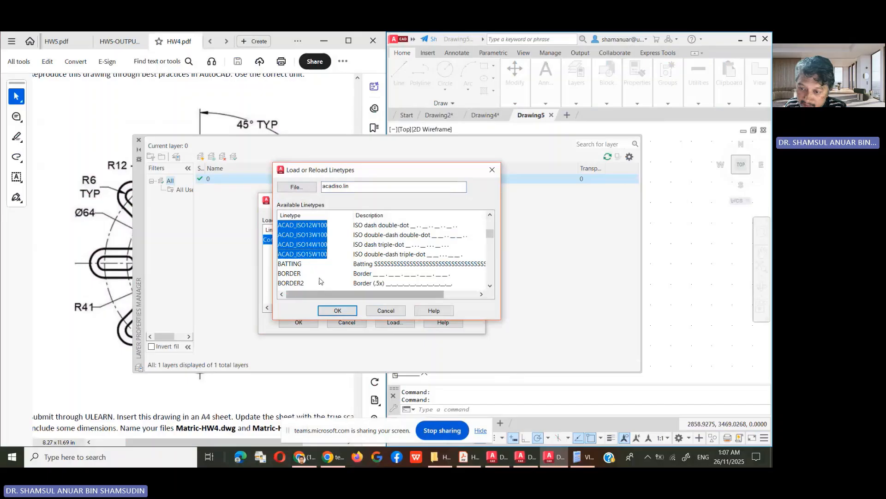
pyautogui.click(338, 311)
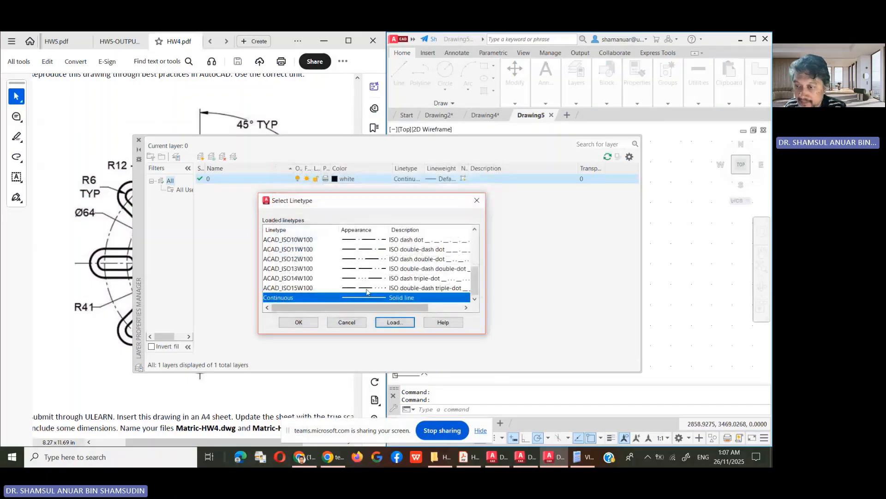
pyautogui.click(299, 323)
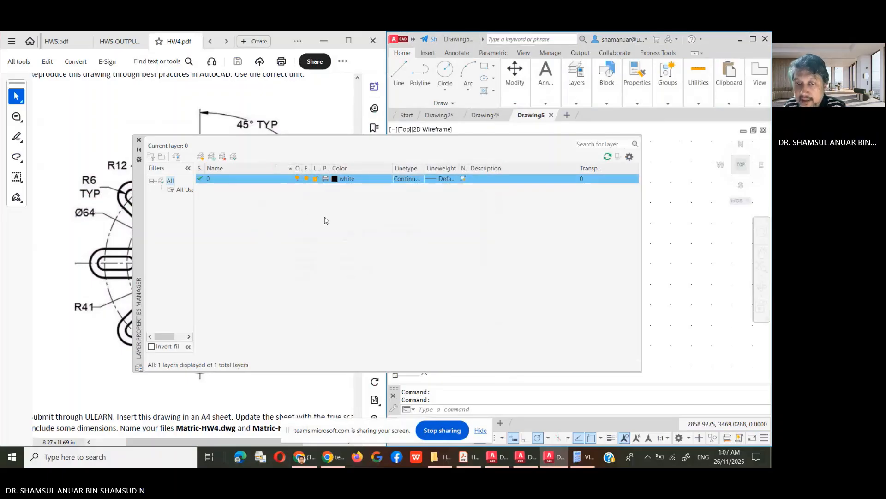
# - Import and restore the BASIC LAYERS layer state from the CAD folder
pyautogui.click(176, 158)
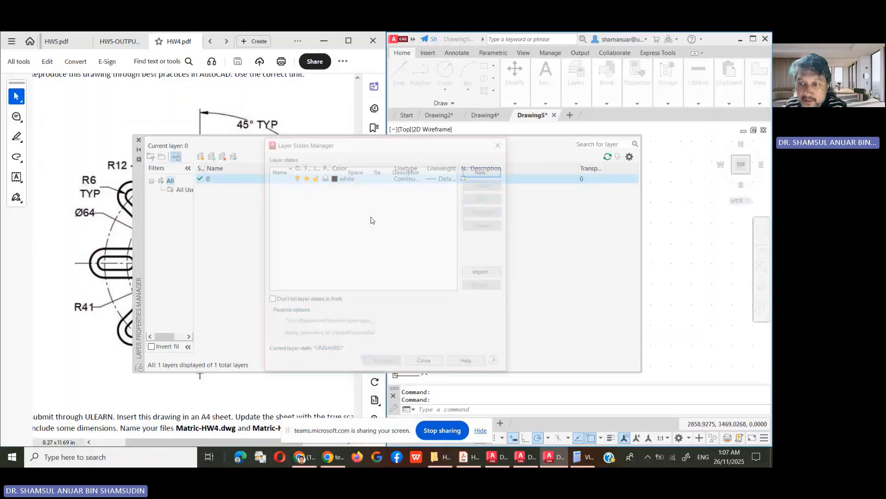
pyautogui.click(484, 273)
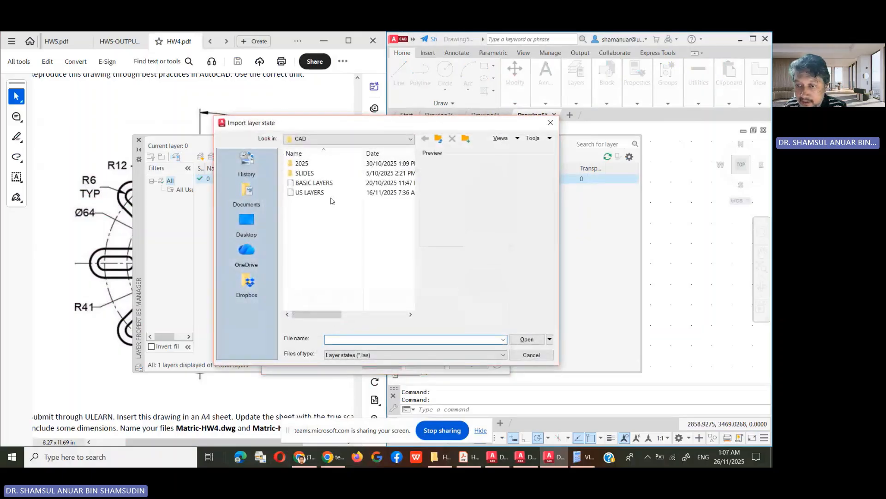
pyautogui.click(313, 183)
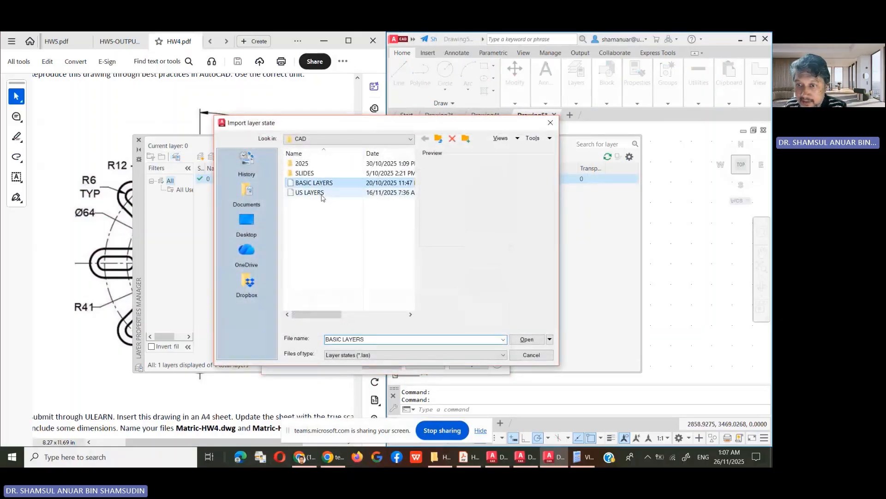
pyautogui.click(526, 339)
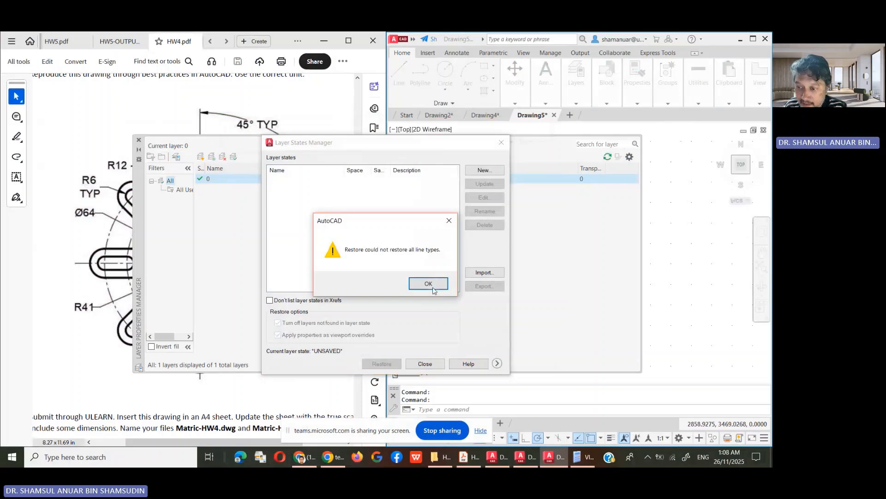
pyautogui.click(431, 283)
pyautogui.click(381, 256)
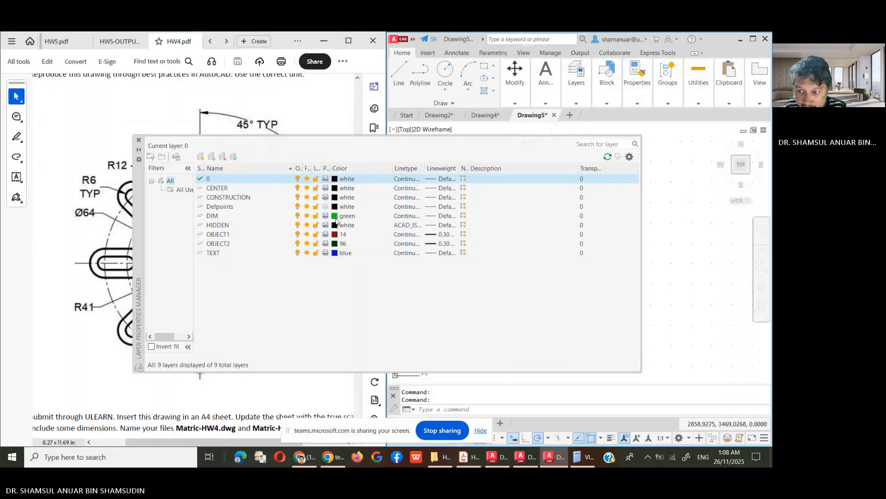
# - Set the color of the DIM and TEXT layers to white
pyautogui.click(343, 217)
pyautogui.click(345, 216)
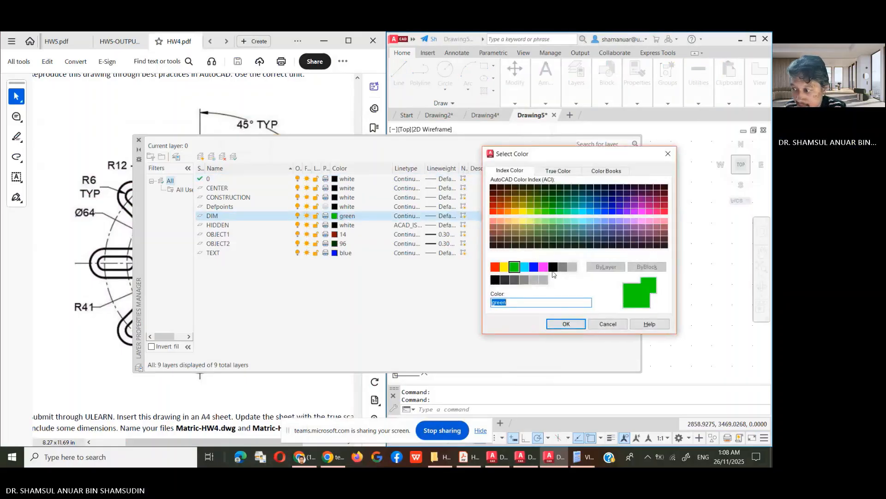
pyautogui.click(553, 267)
pyautogui.click(564, 323)
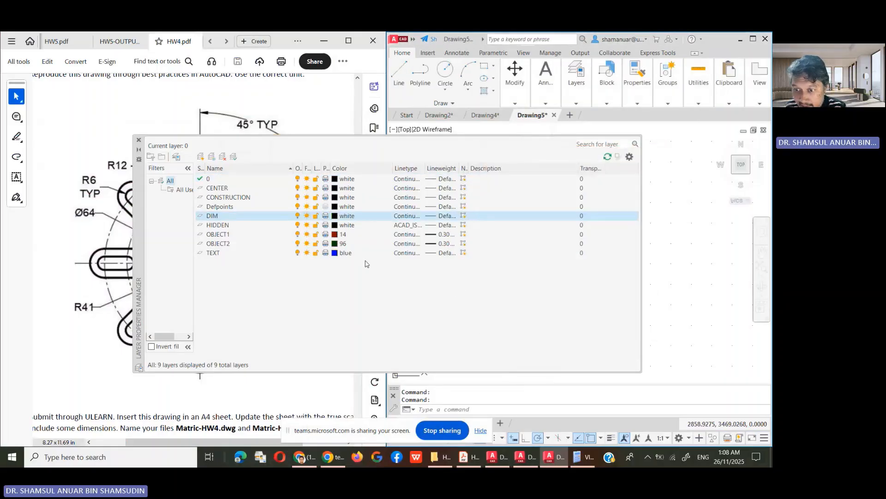
pyautogui.click(337, 254)
pyautogui.click(345, 253)
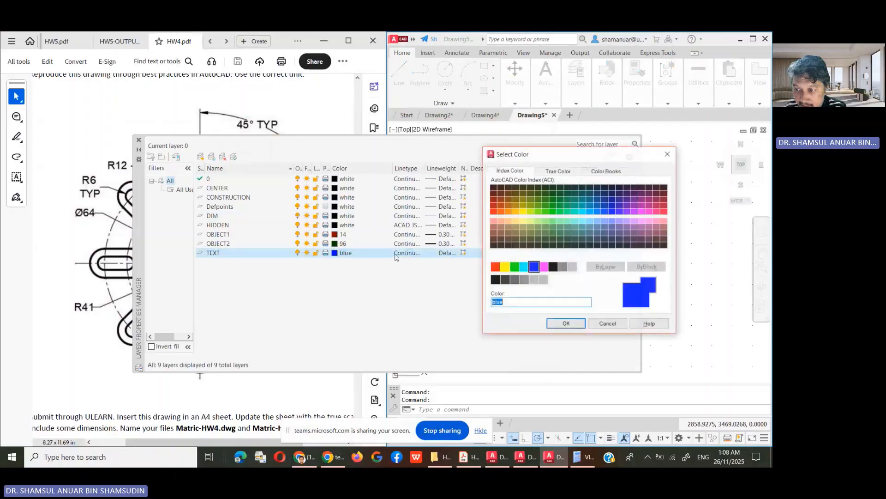
pyautogui.click(553, 267)
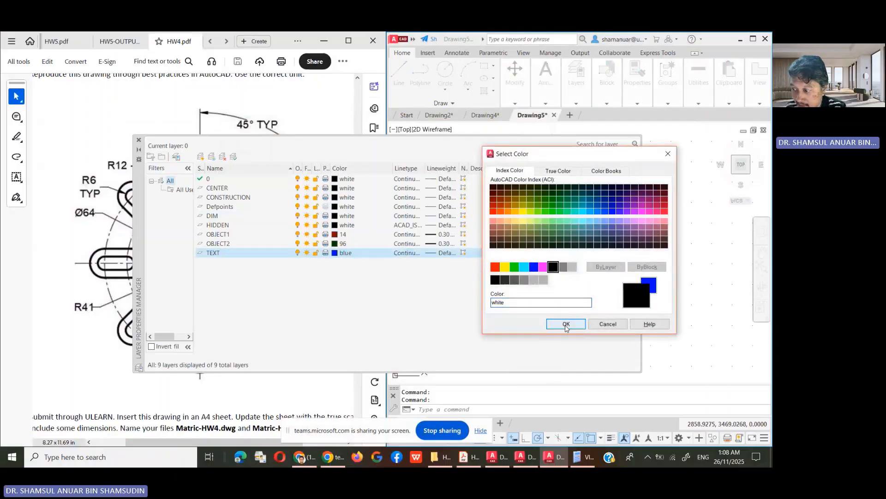
pyautogui.click(566, 324)
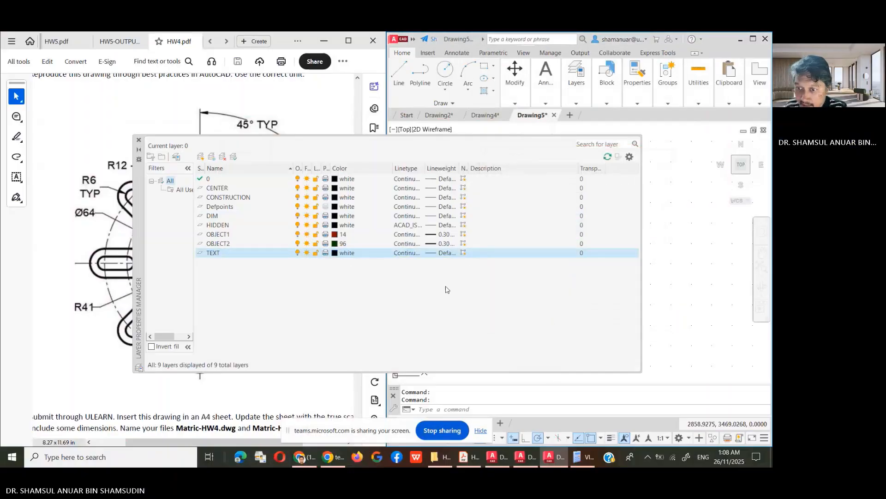
# - Keep color 14 for the OBJECT1 layer and set the CONSTRUCTION layer's color to cyan
pyautogui.click(334, 235)
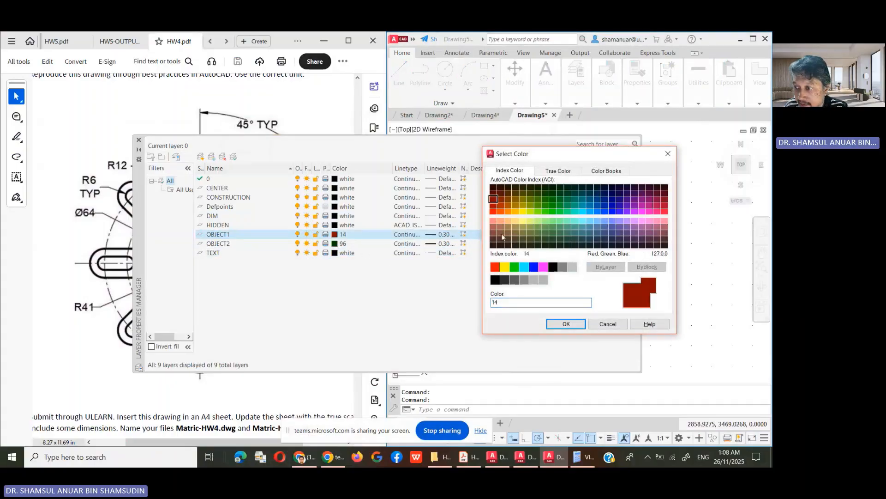
pyautogui.click(549, 326)
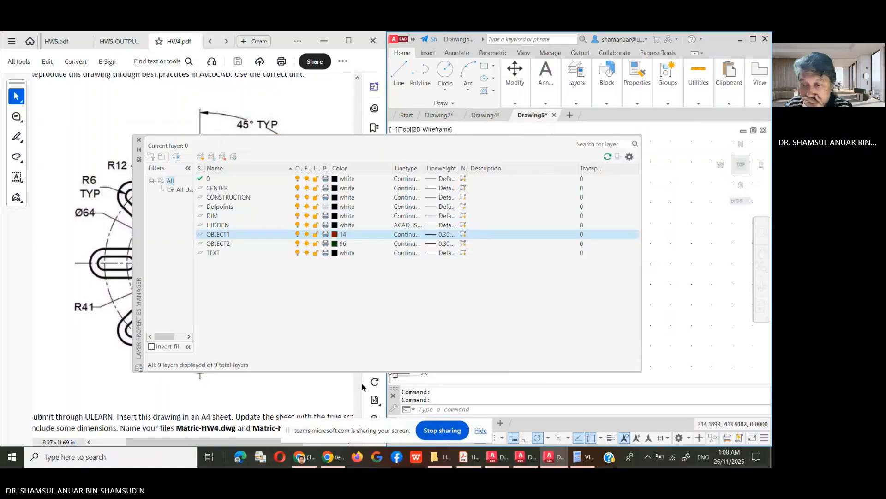
pyautogui.click(336, 198)
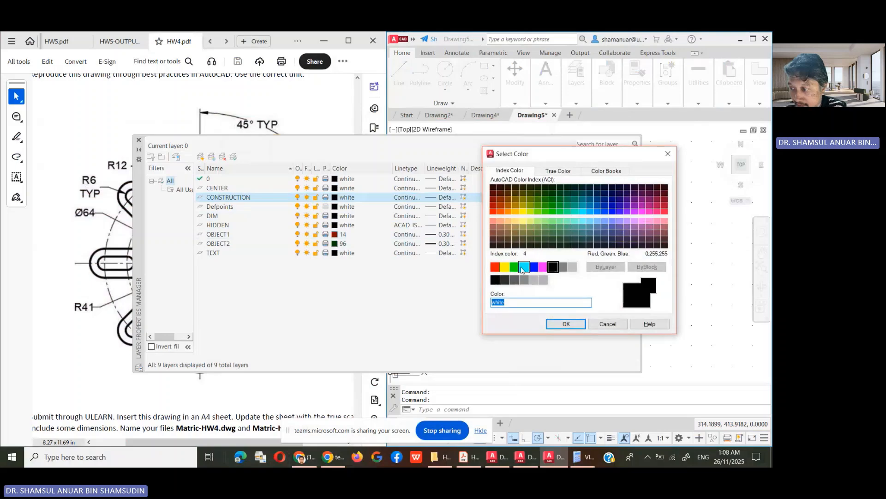
pyautogui.click(523, 266)
pyautogui.click(566, 323)
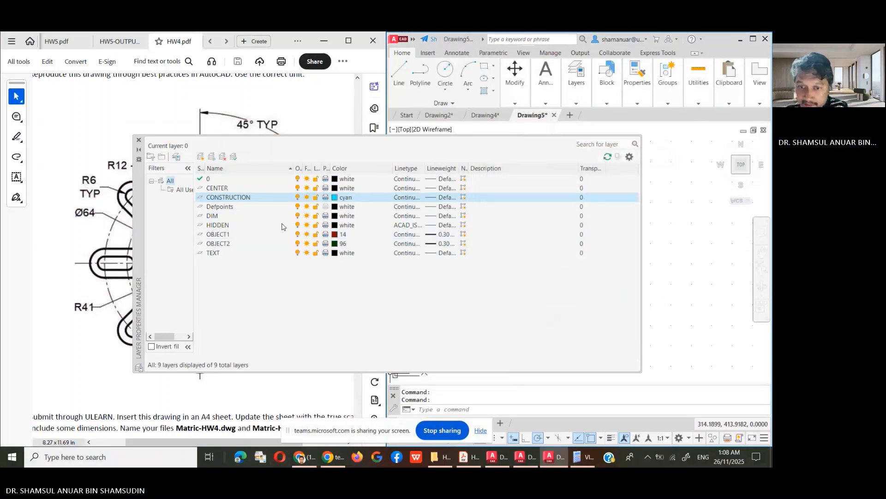
# - Give the CENTER layer the ACAD_ISO08W100 long-dash short-dash linetype and a 0.00 mm lineweight
pyautogui.click(406, 189)
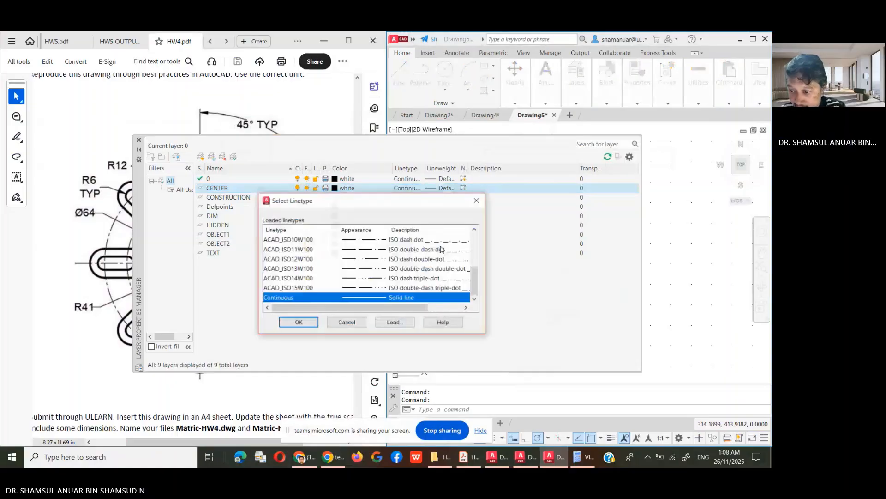
pyautogui.scroll(3, 400, 270)
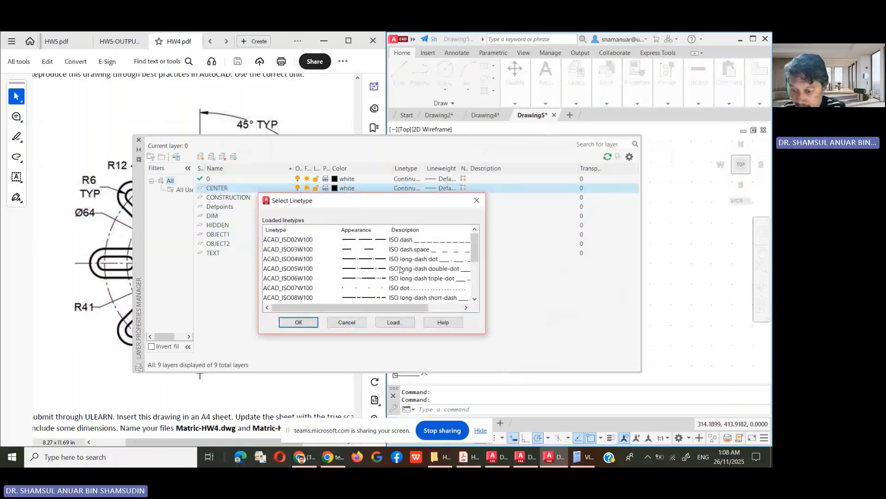
pyautogui.click(351, 297)
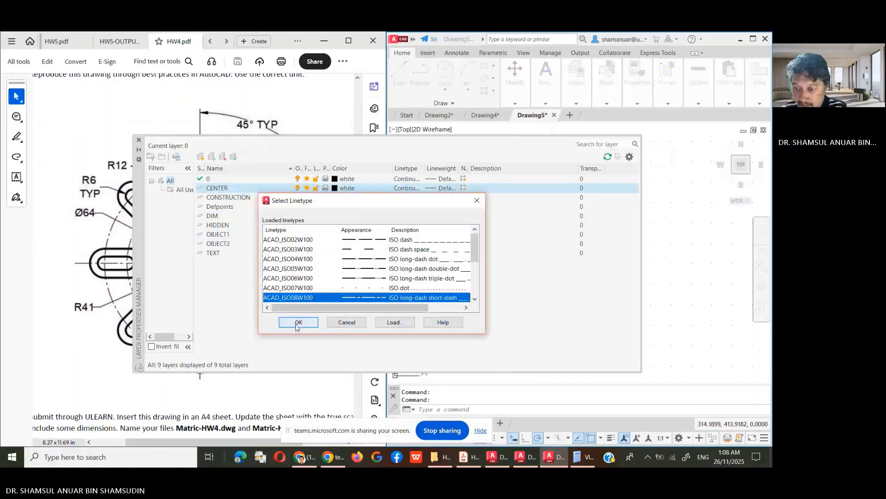
pyautogui.click(298, 322)
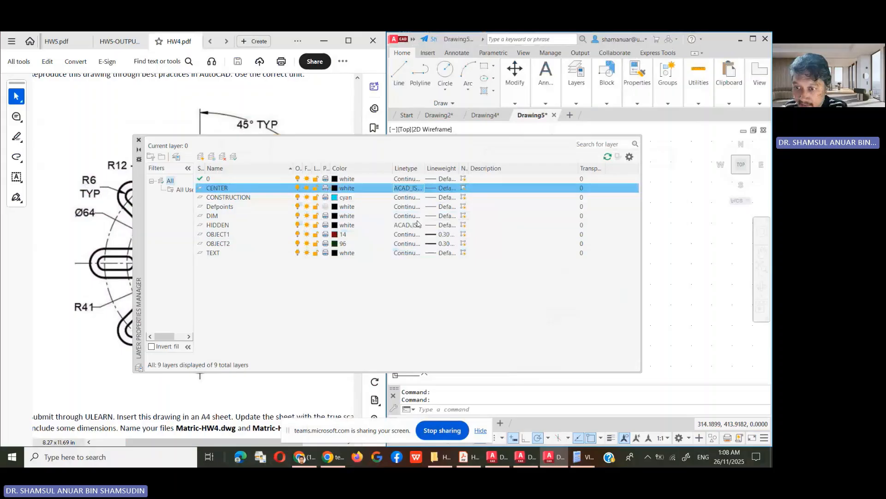
pyautogui.click(442, 187)
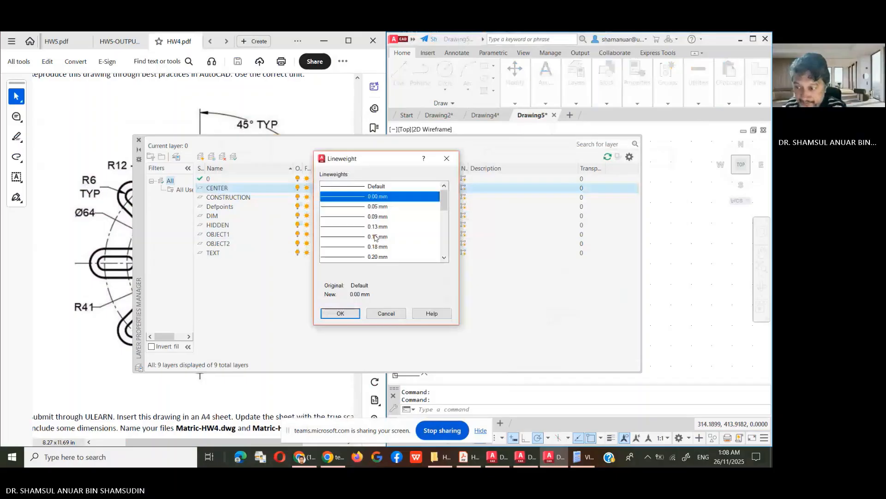
pyautogui.press('Return')
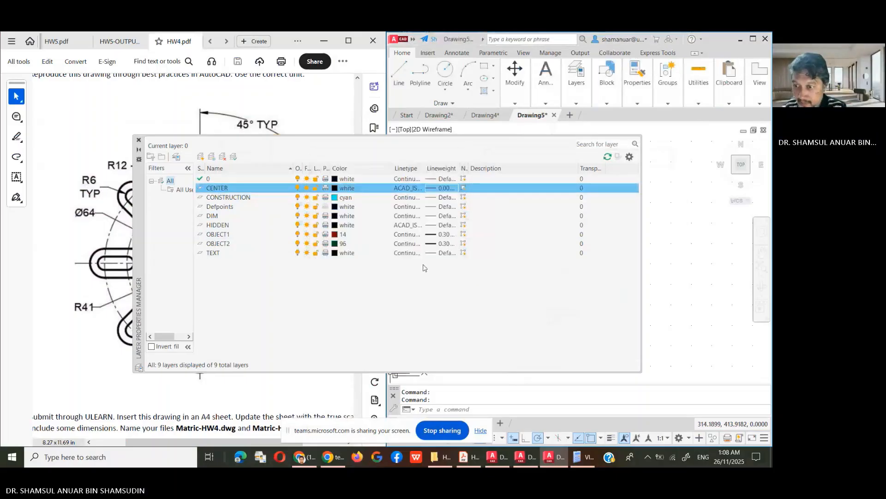
# - Set the TEXT layer's lineweight to 0.00 mm and make OBJECT1 the current layer
pyautogui.click(441, 253)
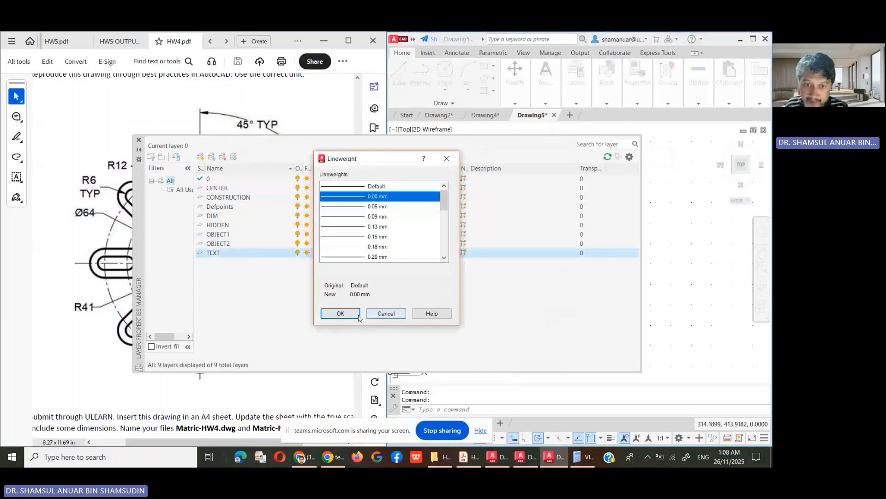
pyautogui.click(359, 317)
pyautogui.doubleClick(224, 235)
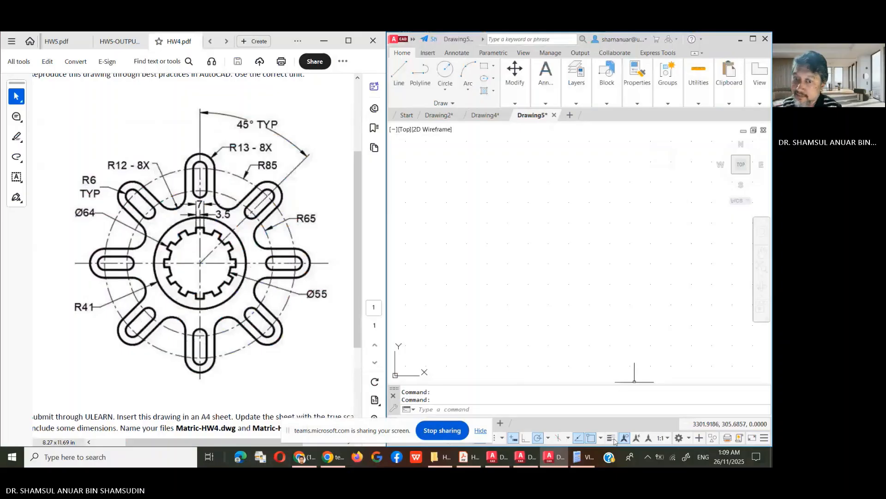
# - Turn on lineweight display and draw a circle of radius 41 centred at 0,0
pyautogui.click(614, 439)
pyautogui.click(445, 70)
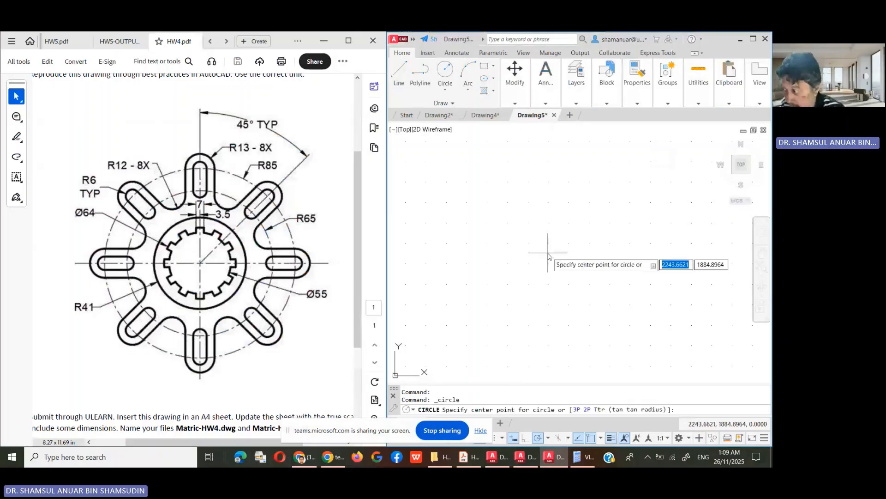
pyautogui.write('0,0')
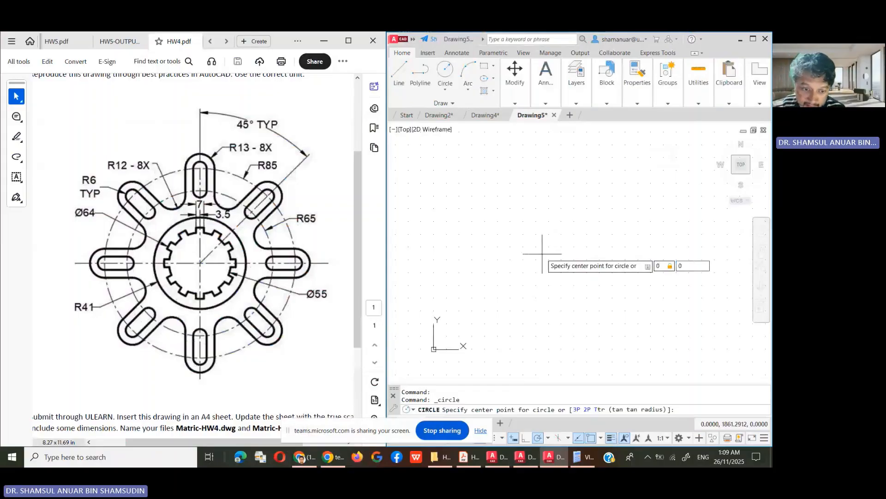
pyautogui.press('Return')
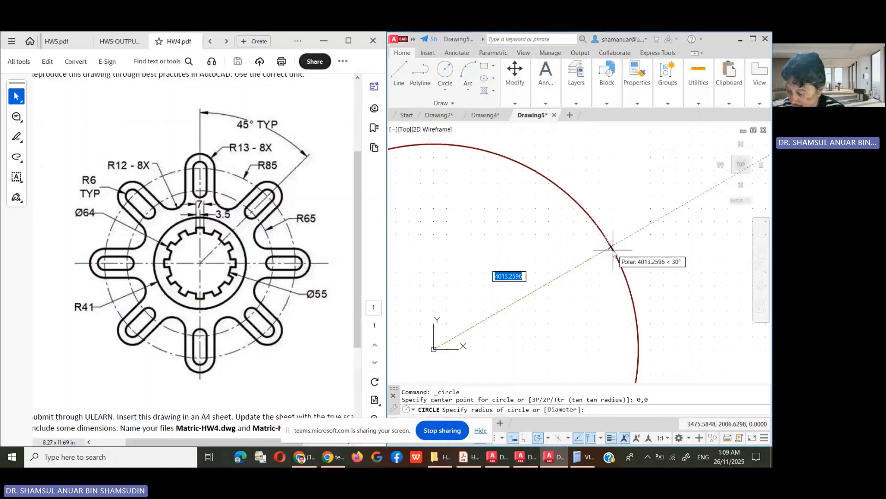
pyautogui.write('41')
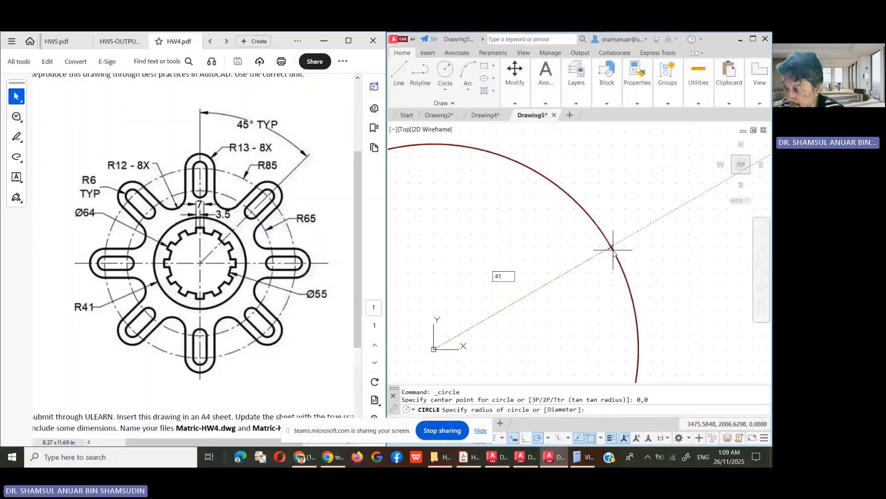
pyautogui.press('Return')
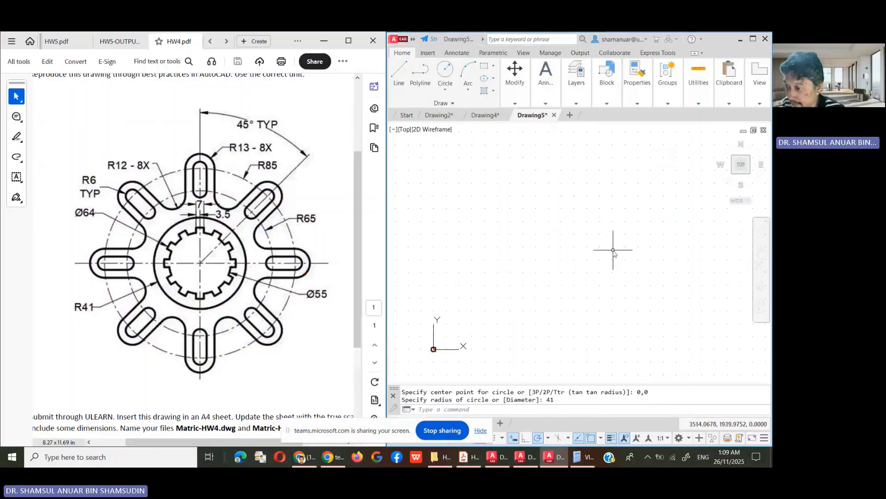
# - Draw a circle of diameter 55 centred on the origin, inside the radius 41 circle
pyautogui.click(762, 267)
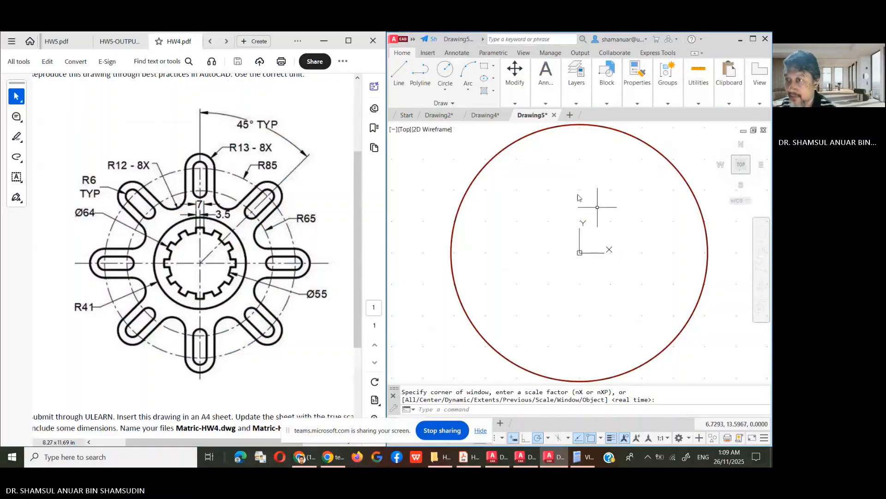
pyautogui.click(446, 72)
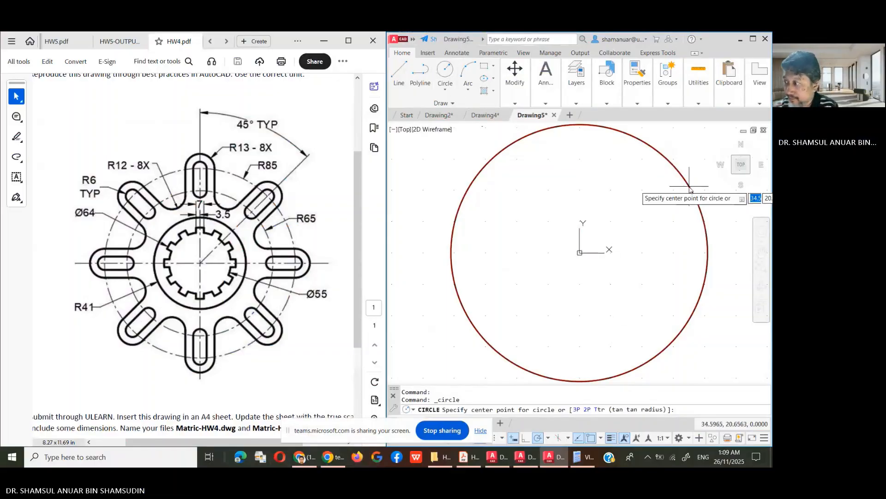
pyautogui.click(580, 253)
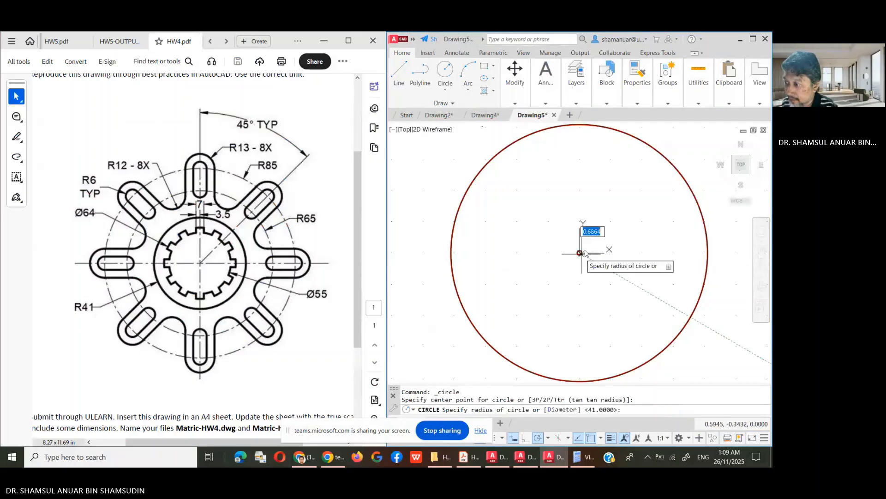
pyautogui.rightClick(628, 208)
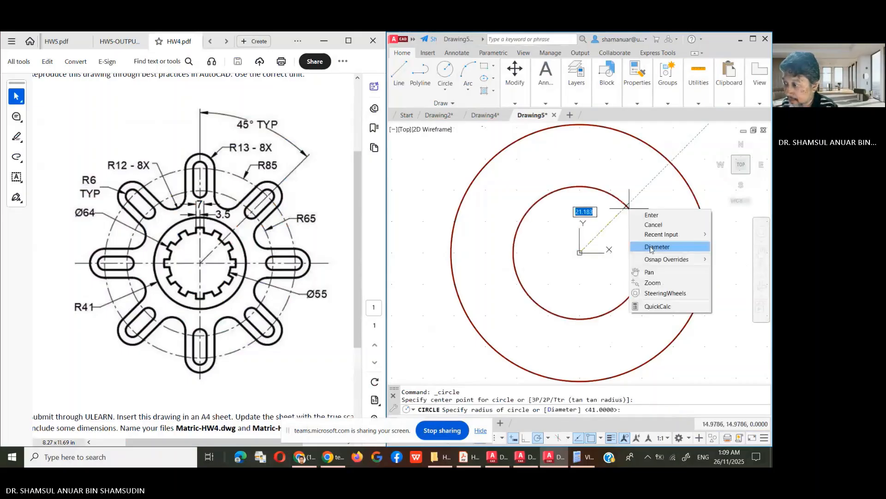
pyautogui.click(651, 247)
pyautogui.write('5')
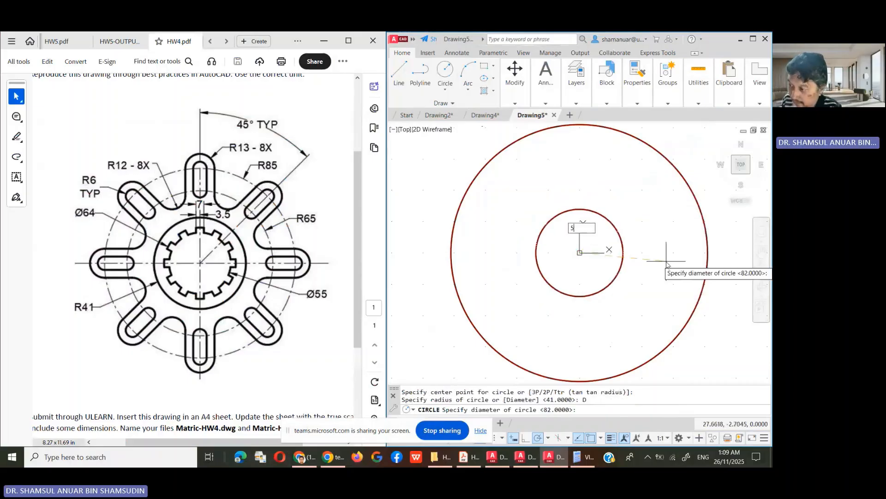
pyautogui.write('5')
pyautogui.press('Return')
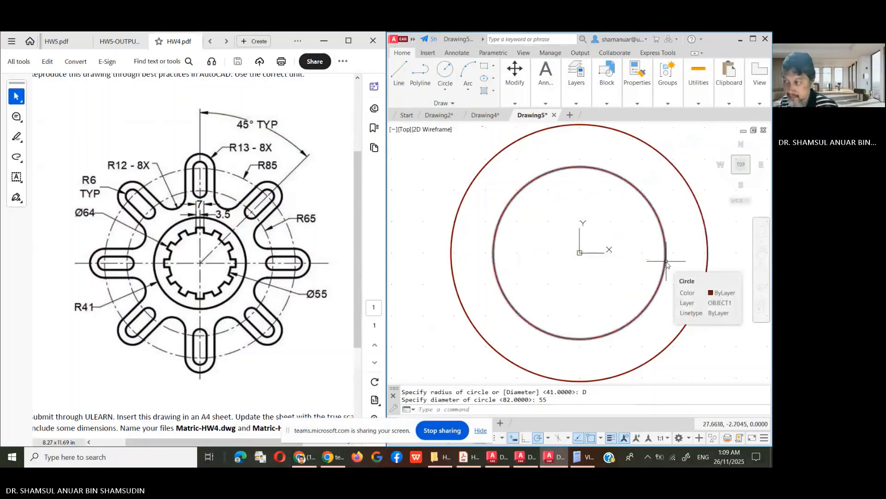
# - Draw a circle of diameter 64 concentric with the existing hub circles
pyautogui.press('Return')
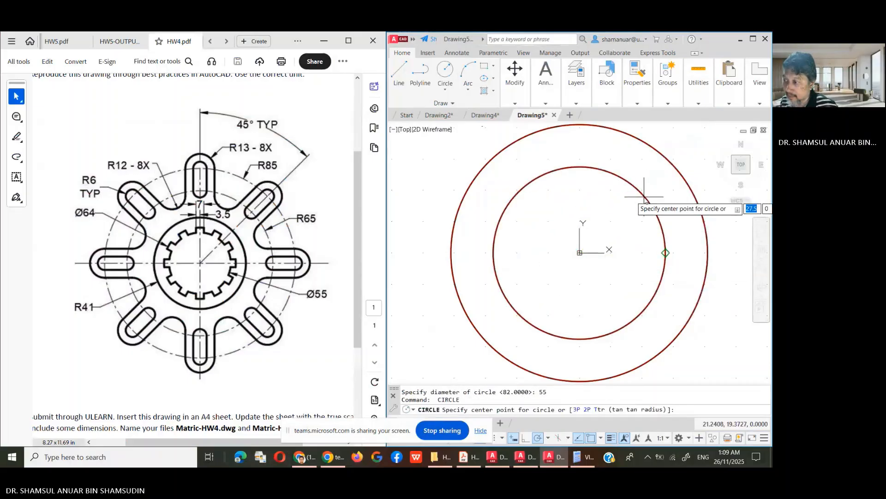
pyautogui.click(580, 253)
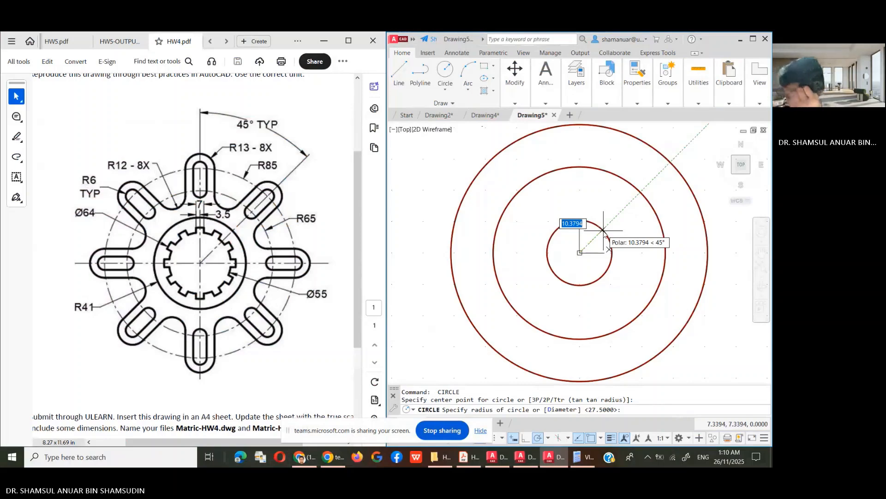
pyautogui.write('64')
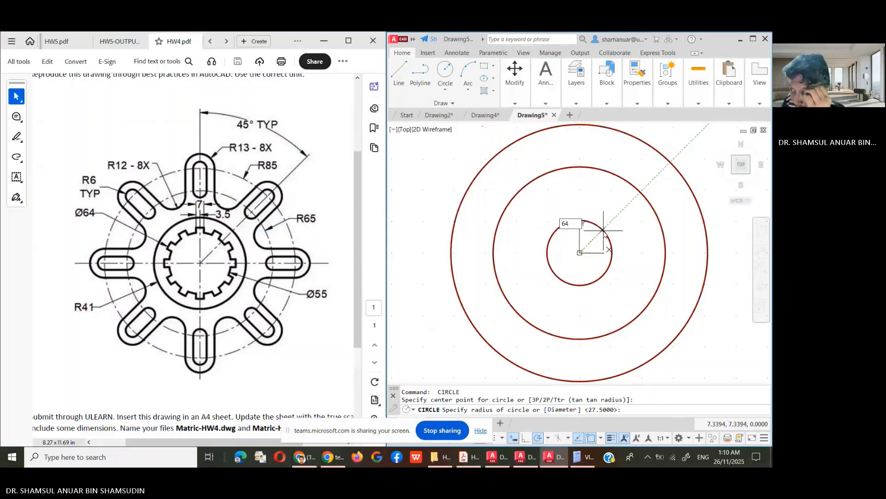
pyautogui.rightClick(603, 229)
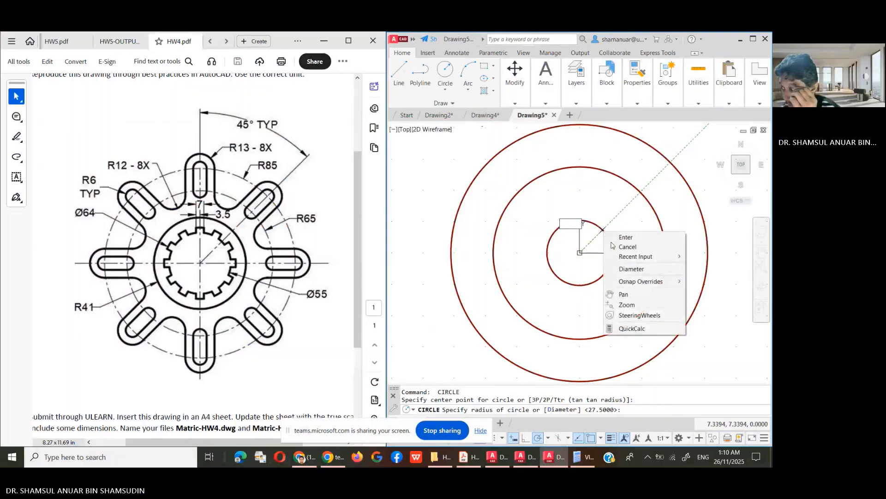
pyautogui.click(632, 268)
pyautogui.write('64')
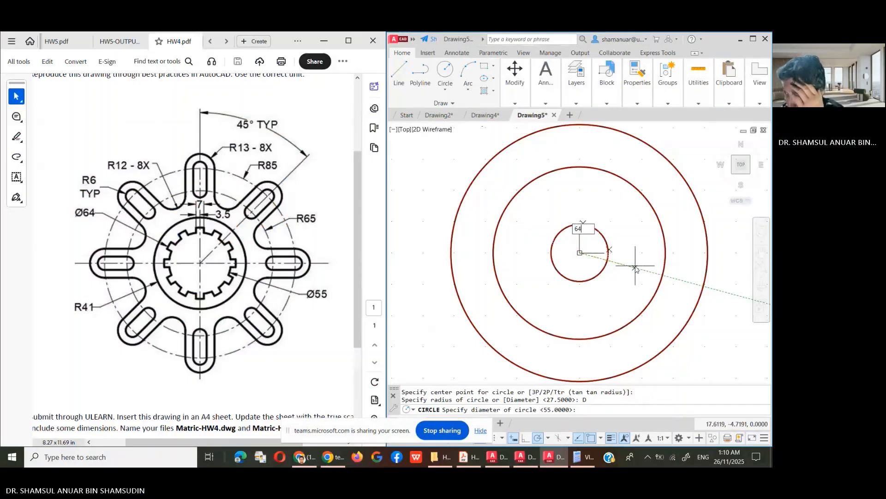
pyautogui.press('Return')
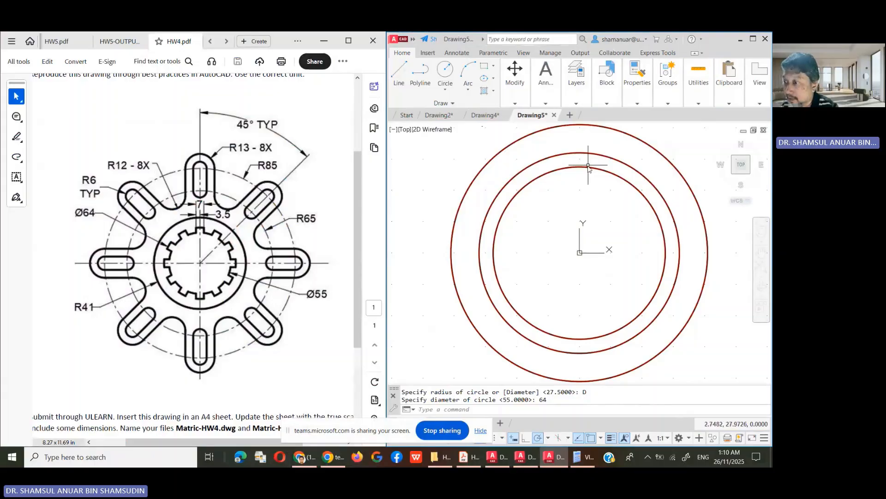
# - Inspect the geometry properties of the two inner hub circles and clear the selection
pyautogui.click(588, 166)
pyautogui.rightClick(589, 168)
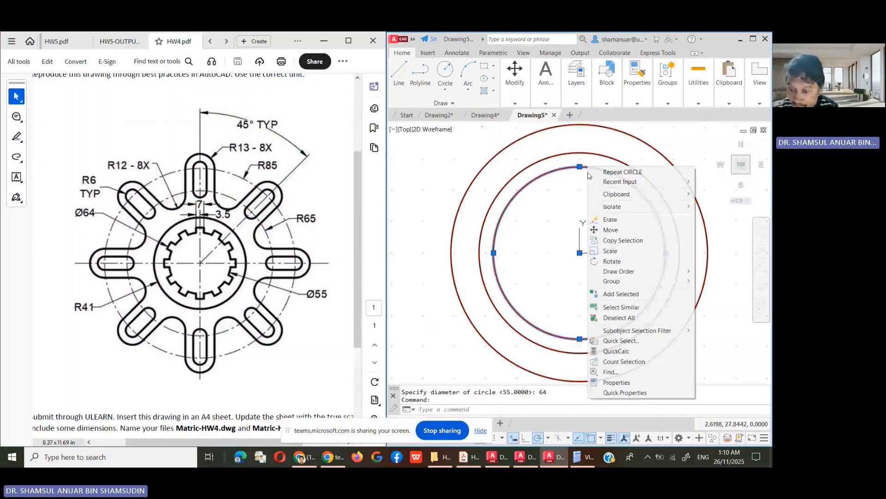
pyautogui.click(617, 382)
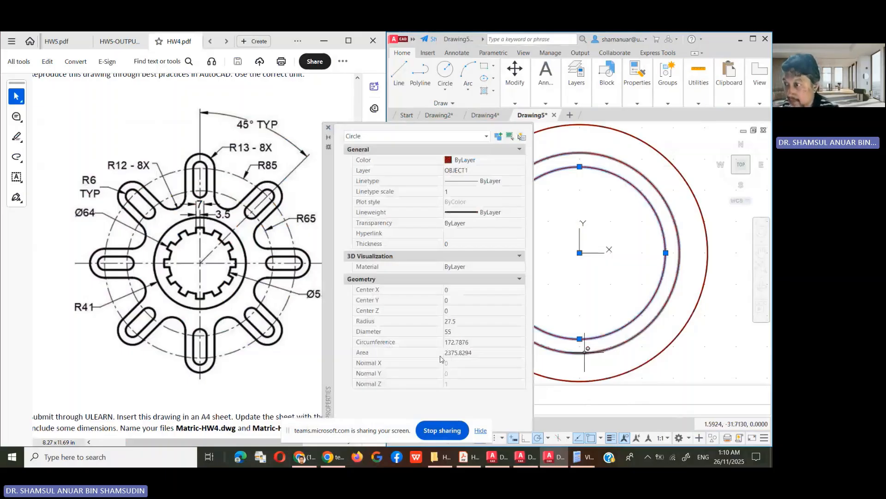
pyautogui.click(567, 156)
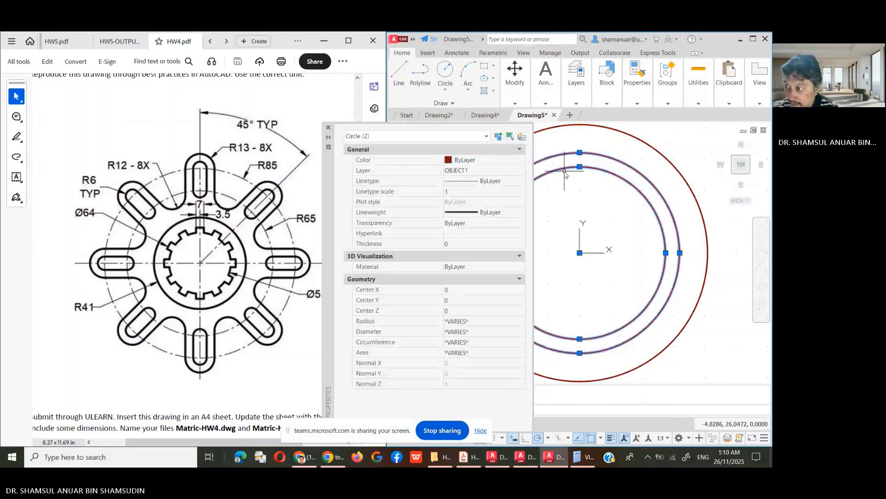
pyautogui.rightClick(565, 171)
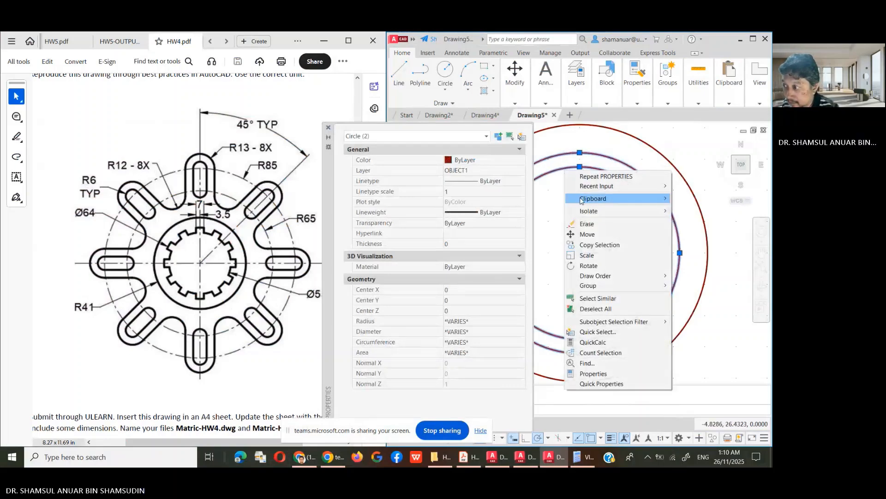
pyautogui.moveTo(584, 202)
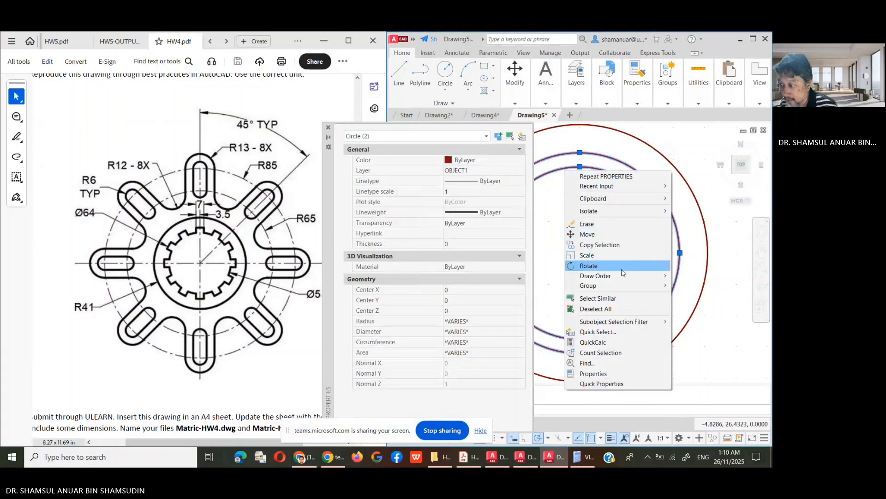
pyautogui.click(606, 298)
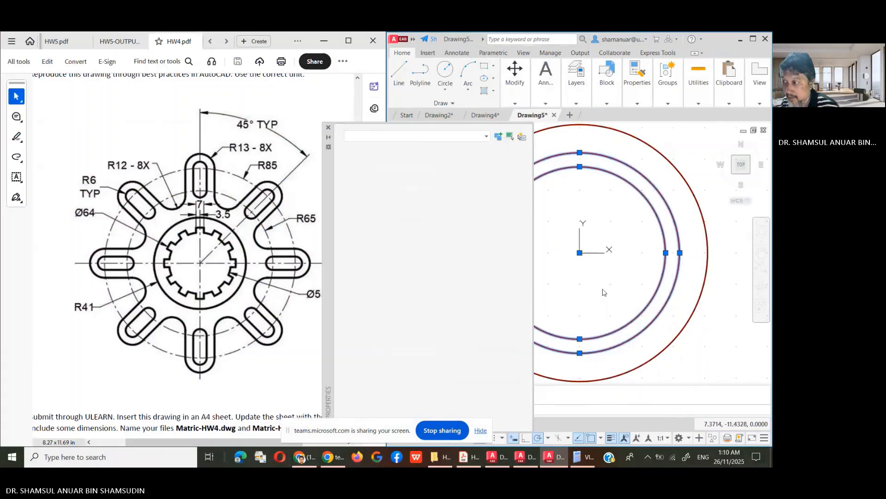
pyautogui.press('Escape')
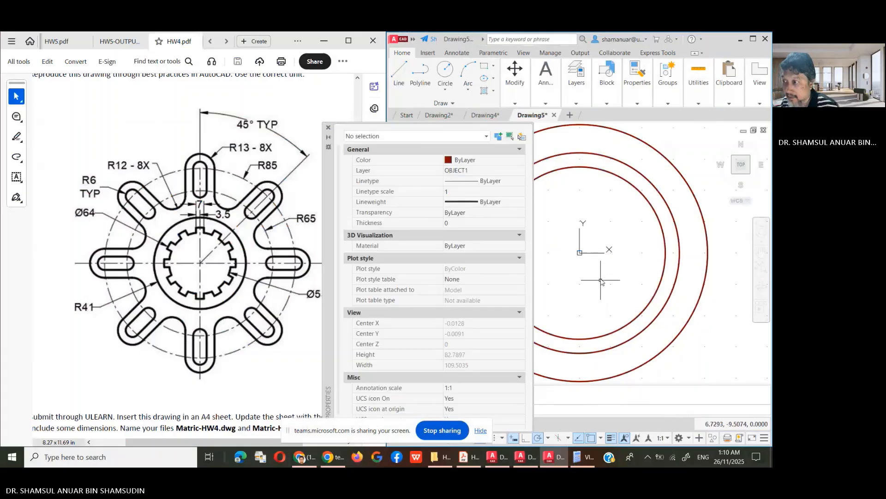
# - Check the middle circle's geometry properties, close the Properties palette and clear the selection
pyautogui.click(561, 151)
pyautogui.click(557, 157)
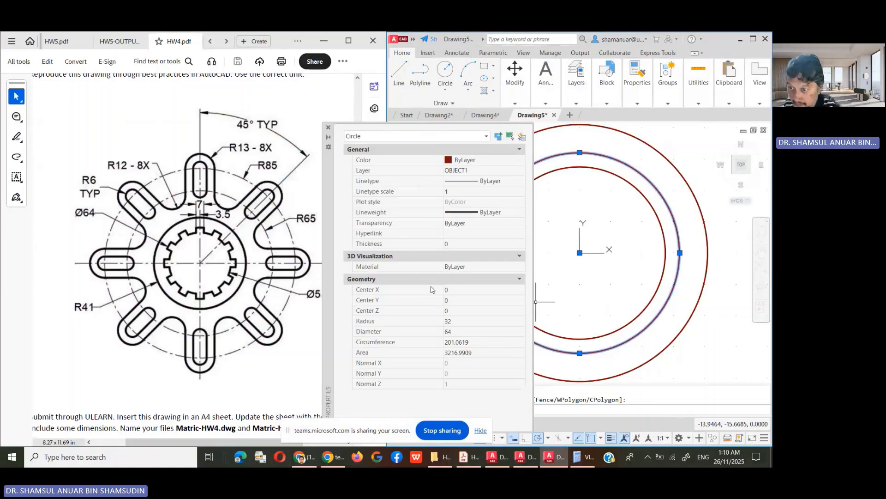
pyautogui.click(328, 129)
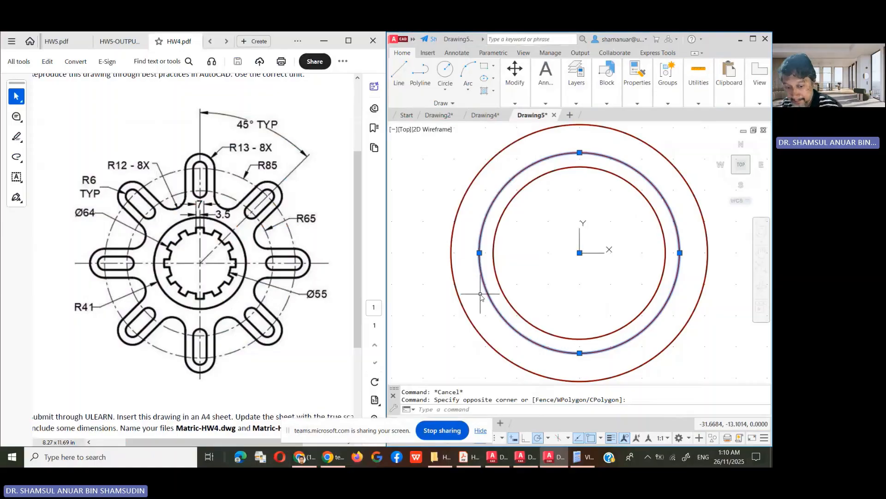
pyautogui.press('Escape')
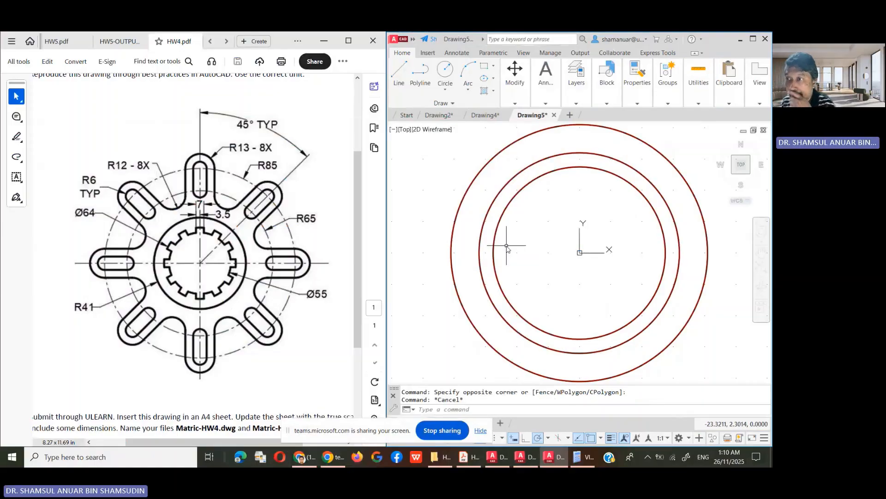
# - Draw a vertical line from the circles' shared center up to a point between the middle and outer circles
pyautogui.click(406, 69)
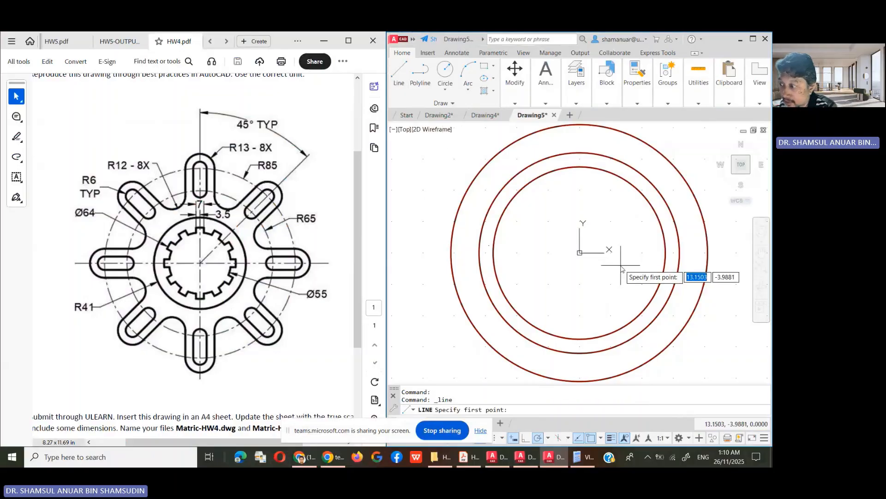
pyautogui.click(580, 252)
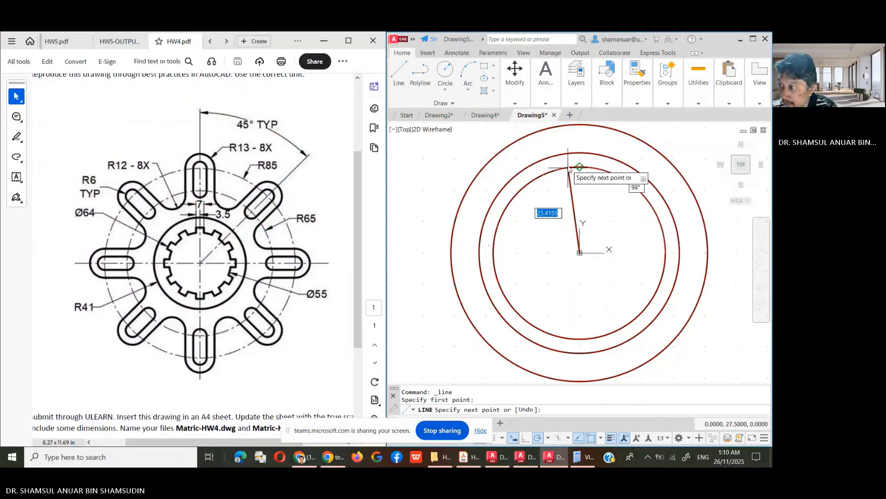
pyautogui.click(580, 153)
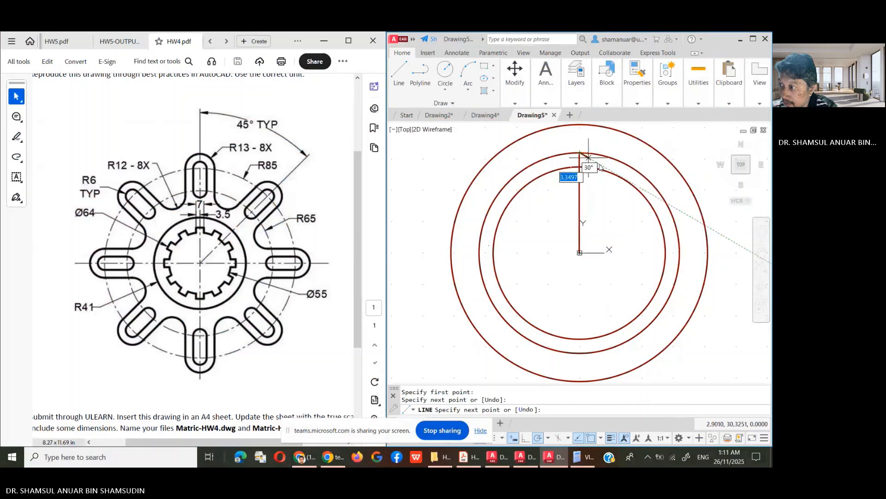
pyautogui.scroll(4, 604, 167)
pyautogui.moveTo(595, 162); pyautogui.dragTo(583, 214, button='middle')
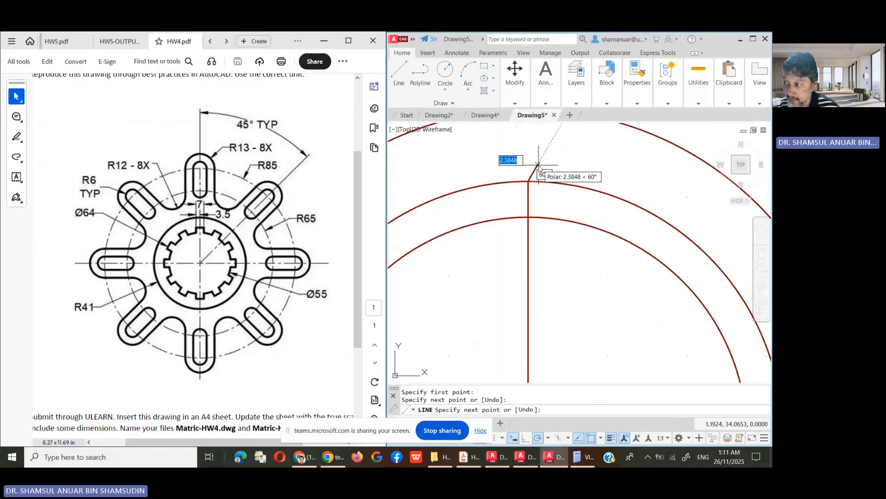
pyautogui.write('u')
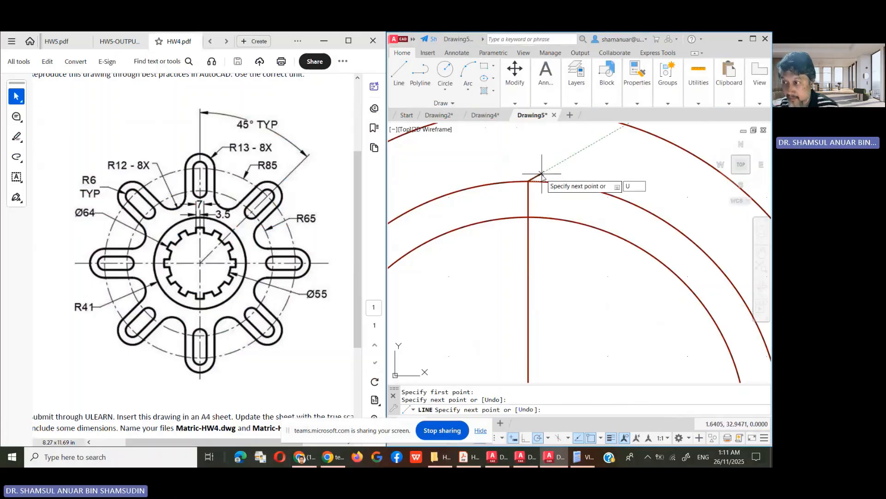
pyautogui.press('Return')
pyautogui.scroll(-3, 543, 165)
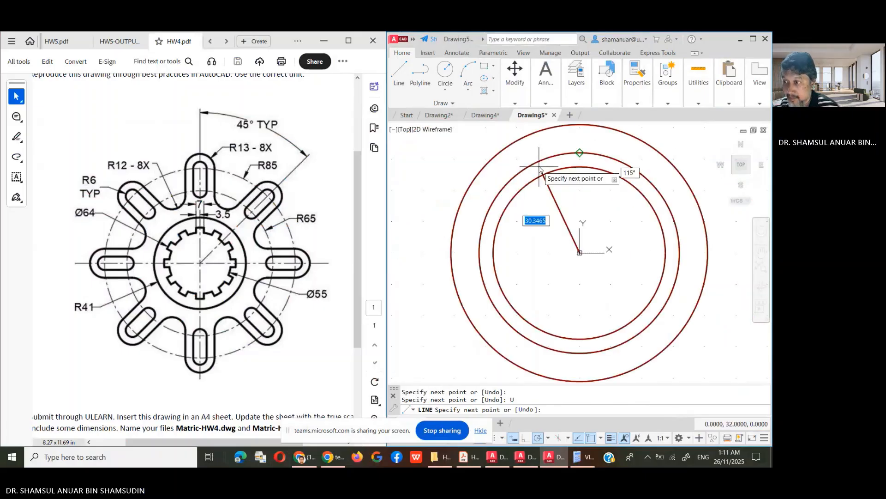
pyautogui.click(580, 140)
pyautogui.press('Return')
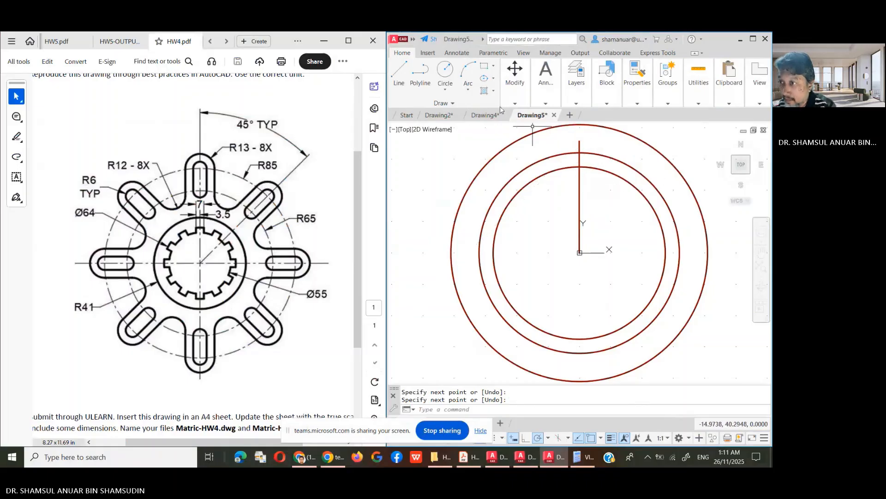
# - Offset the vertical line 3.5 to both sides and erase the original center line
pyautogui.scroll(2, 653, 160)
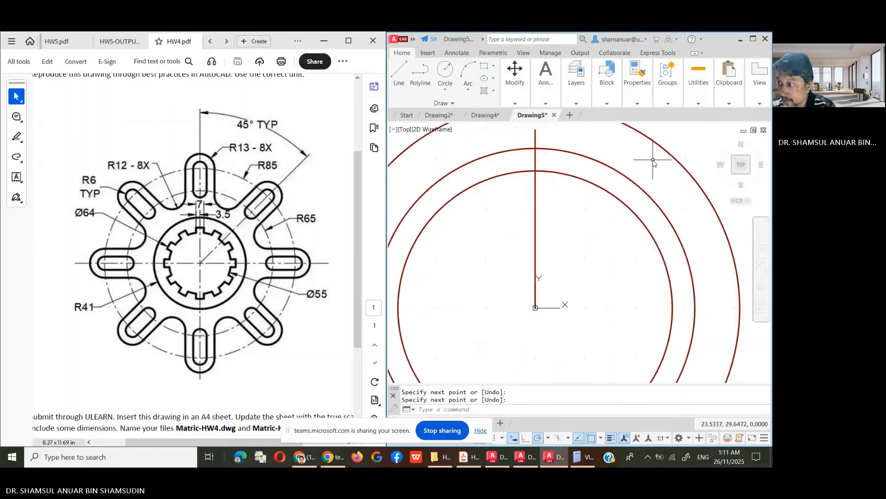
pyautogui.moveTo(652, 160); pyautogui.dragTo(639, 229, button='middle')
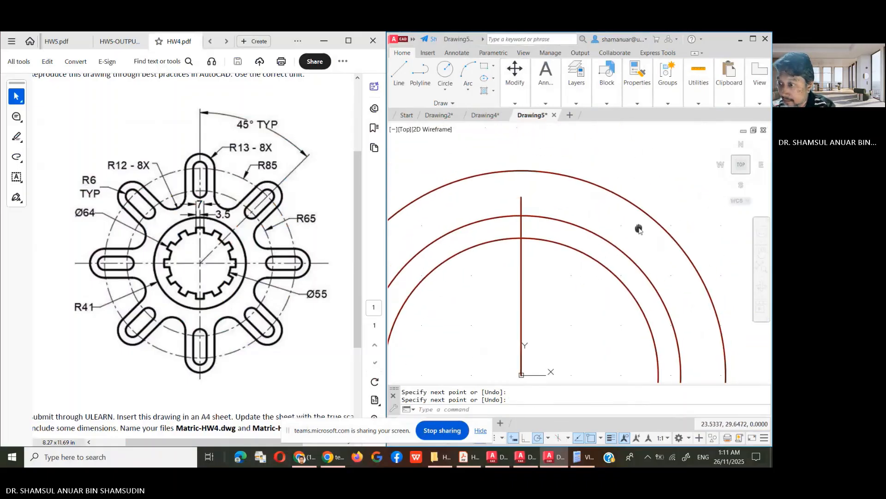
pyautogui.click(517, 95)
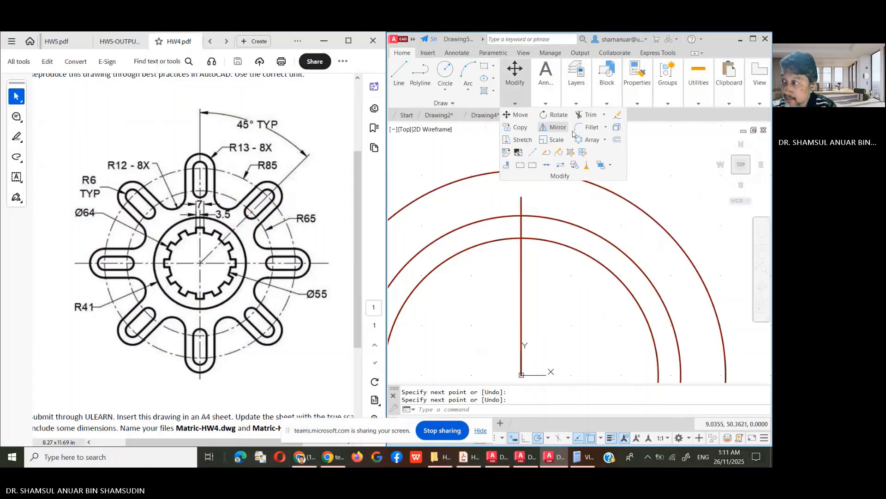
pyautogui.click(623, 141)
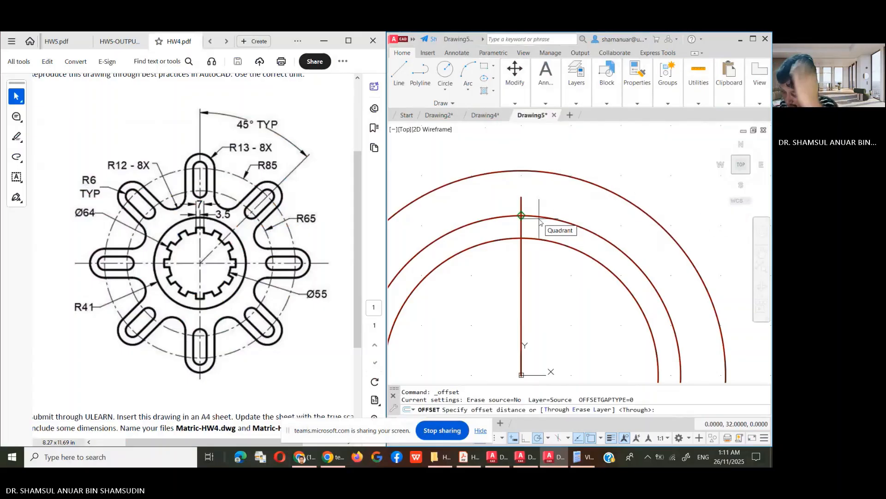
pyautogui.write('3.5')
pyautogui.press('Return')
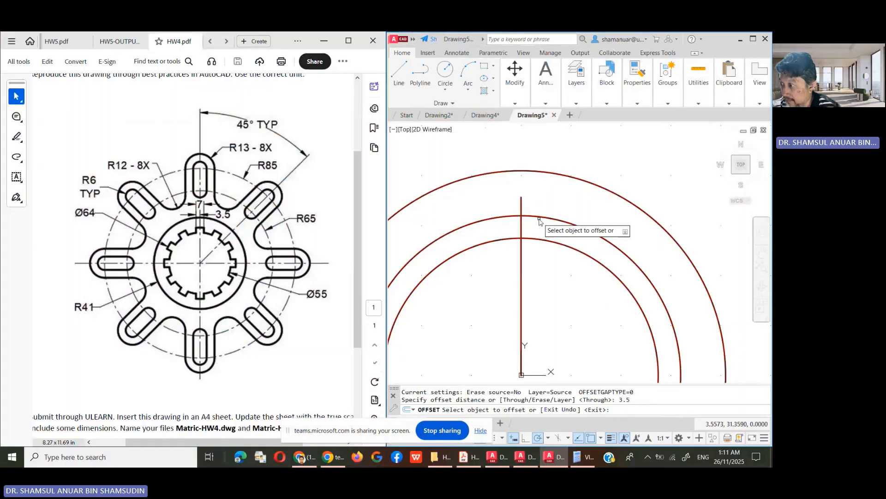
pyautogui.click(521, 203)
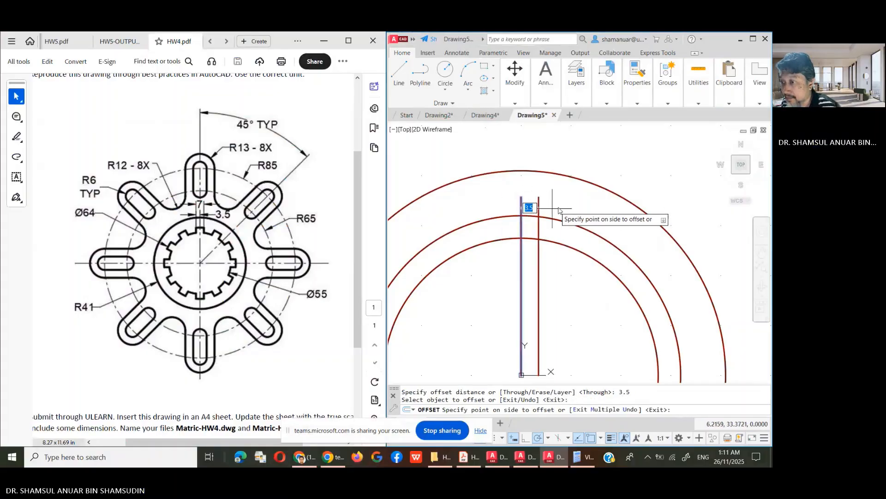
pyautogui.click(553, 211)
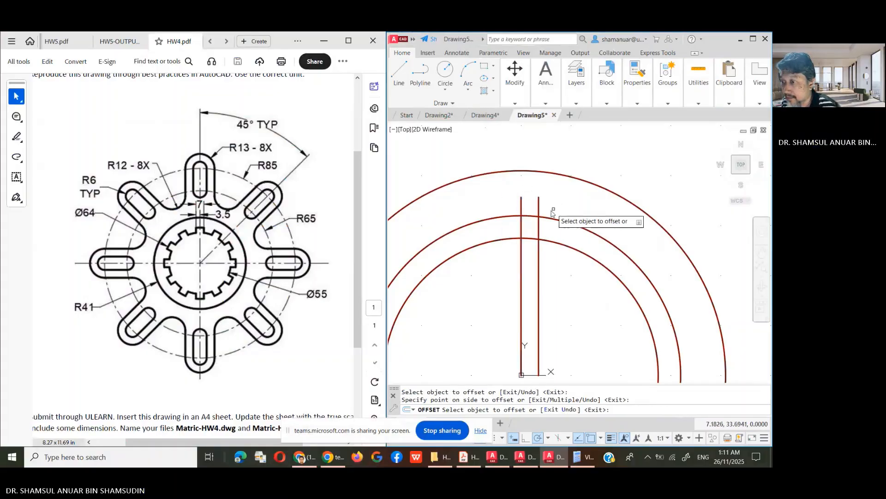
pyautogui.click(521, 201)
pyautogui.click(506, 203)
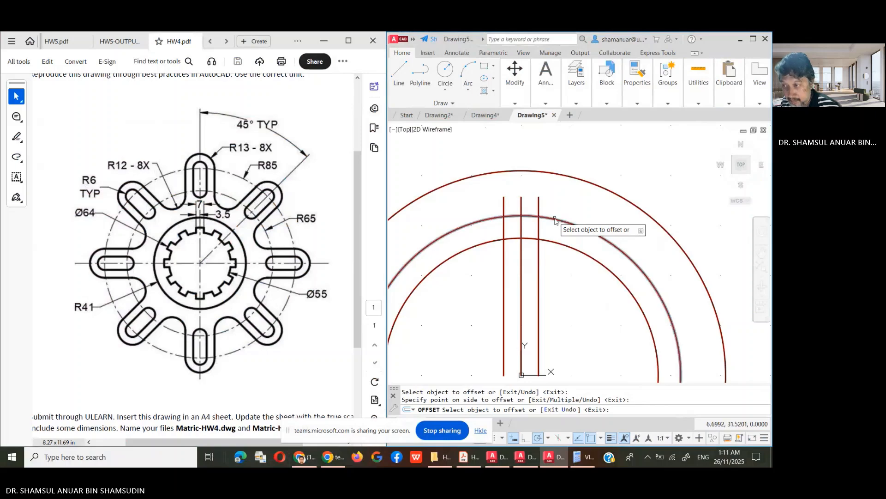
pyautogui.press('Return')
pyautogui.click(521, 202)
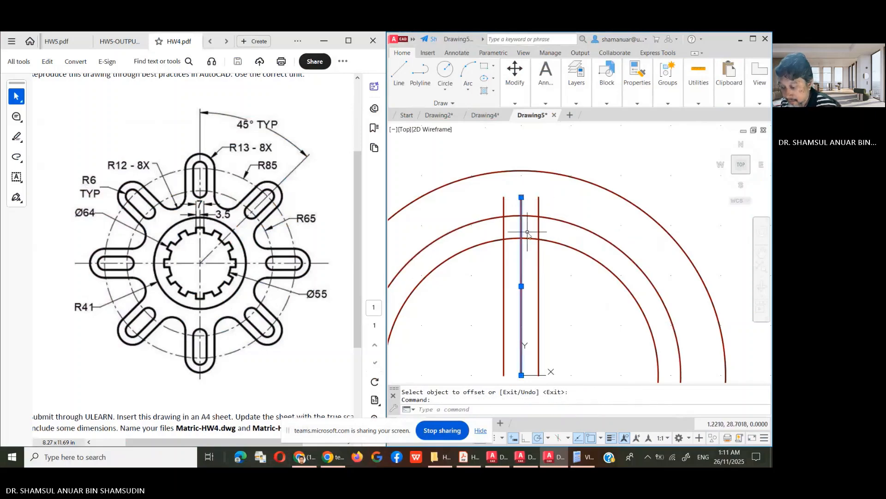
pyautogui.press('Delete')
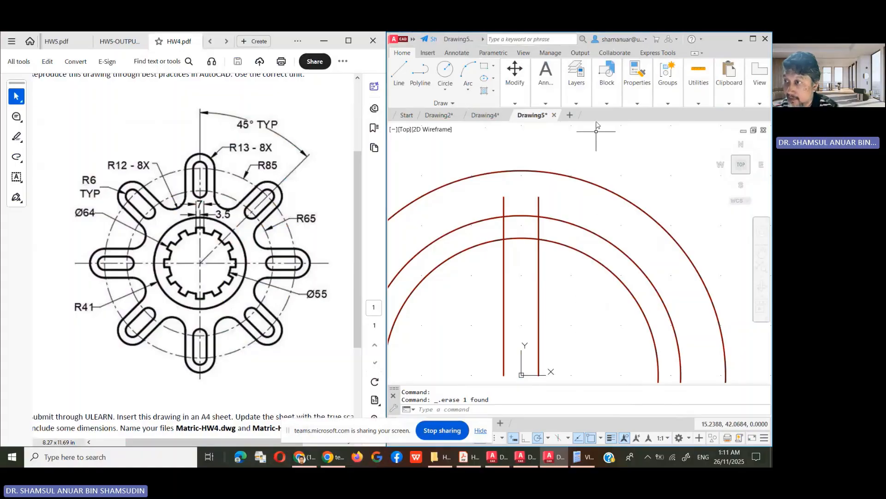
# - Trim the two offset lines and the inner and middle circles to leave a single notch above the inner circle
pyautogui.moveTo(514, 76)
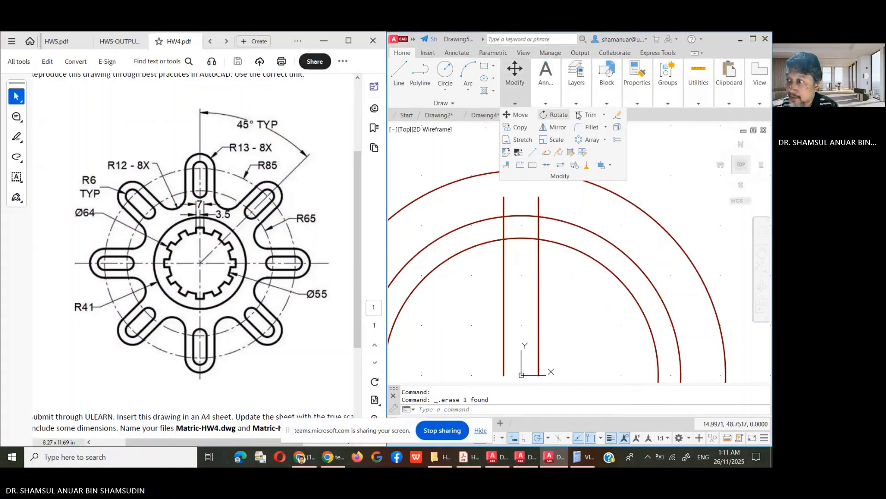
pyautogui.click(578, 115)
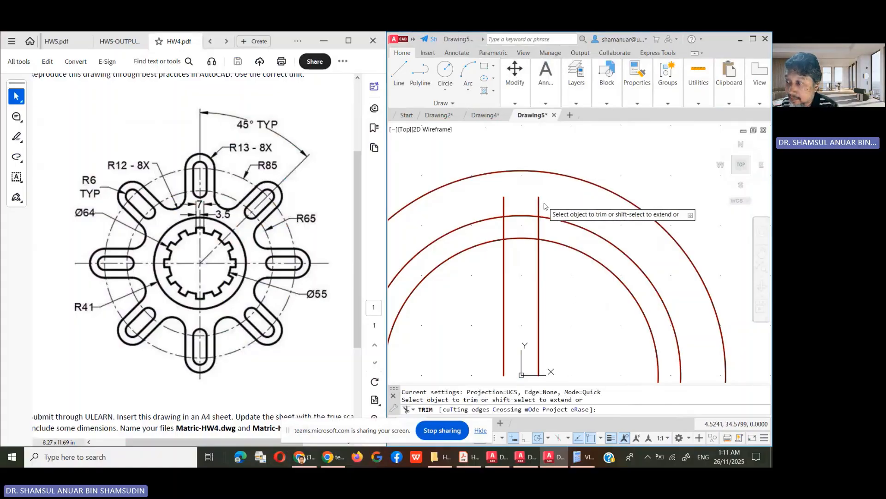
pyautogui.moveTo(545, 203); pyautogui.dragTo(486, 202)
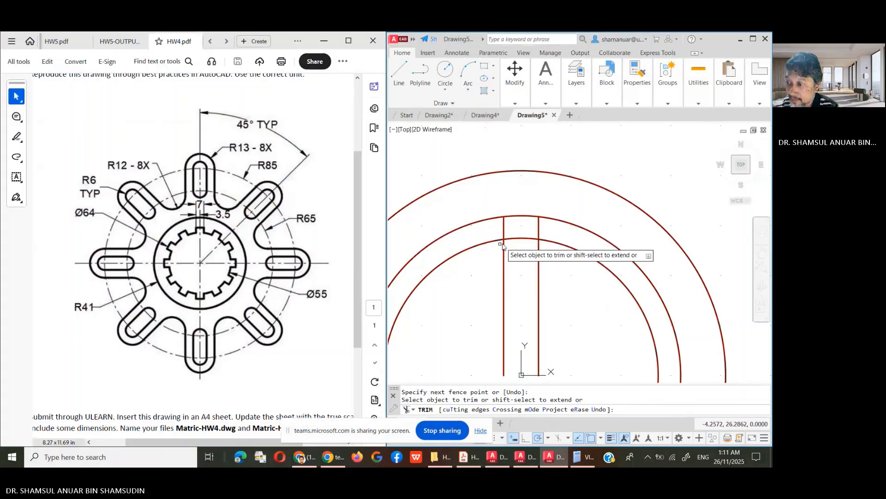
pyautogui.click(521, 234)
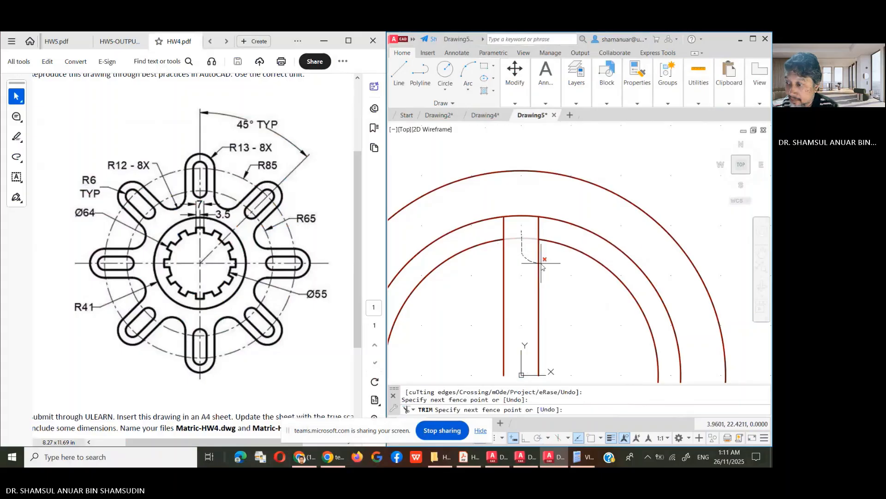
pyautogui.moveTo(541, 263); pyautogui.dragTo(497, 277)
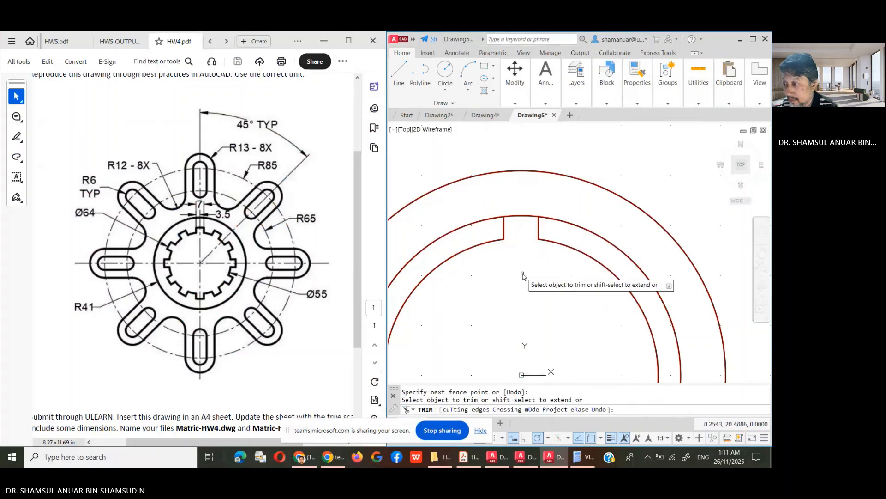
pyautogui.click(564, 216)
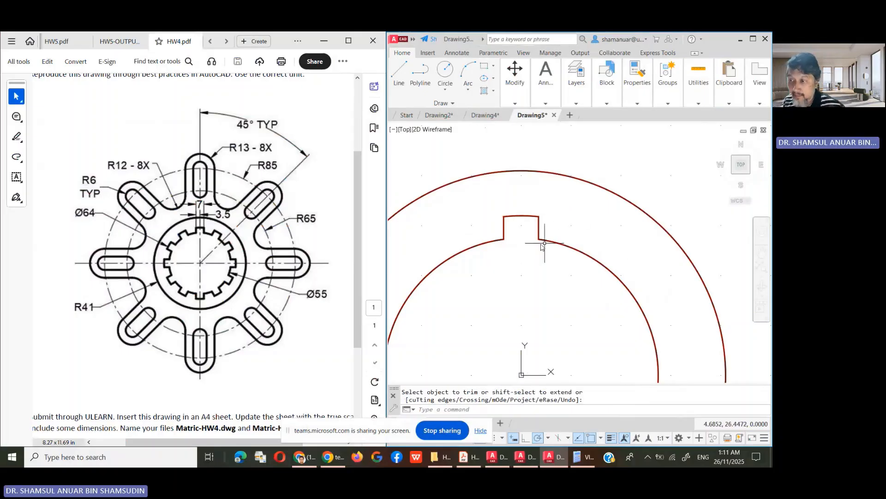
pyautogui.press('Return')
# - Create a polar array of the notch's three edges around the circles' center
pyautogui.scroll(-2, 538, 258)
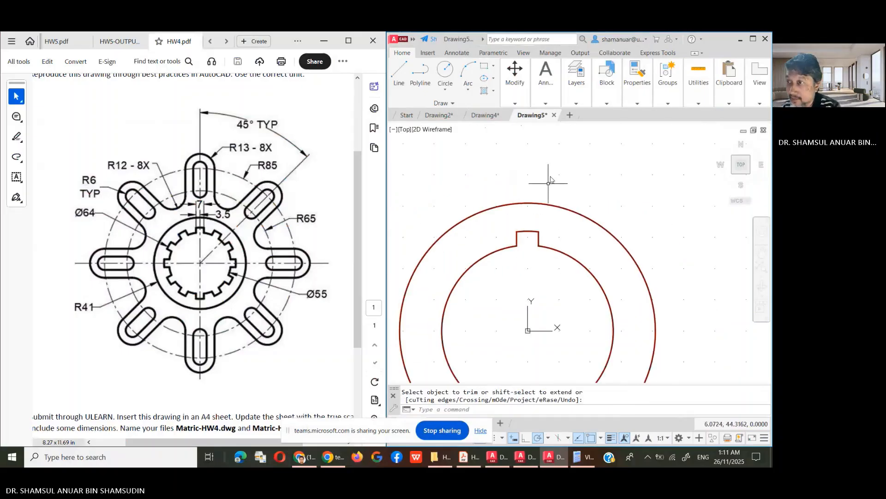
pyautogui.click(546, 78)
pyautogui.click(522, 93)
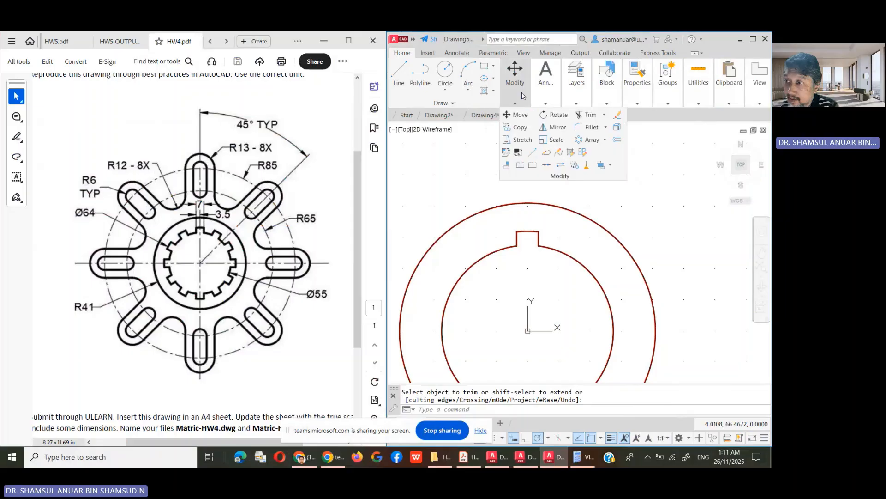
pyautogui.click(591, 141)
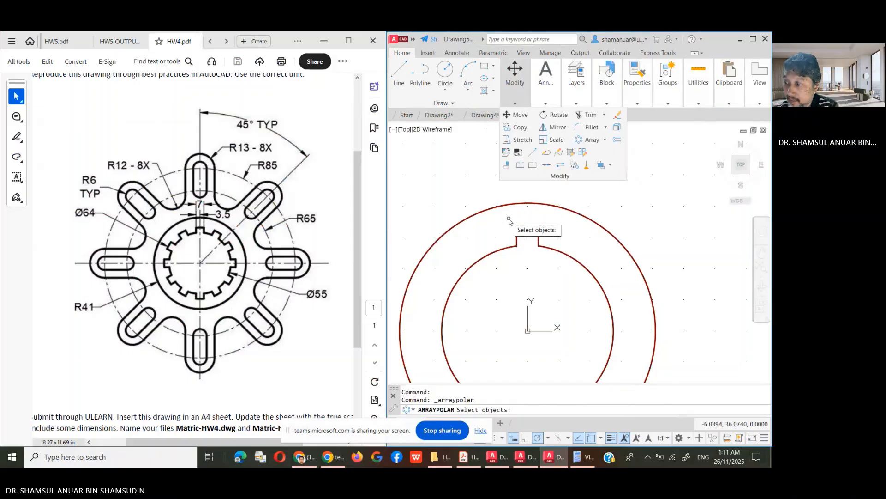
pyautogui.click(509, 221)
pyautogui.click(549, 267)
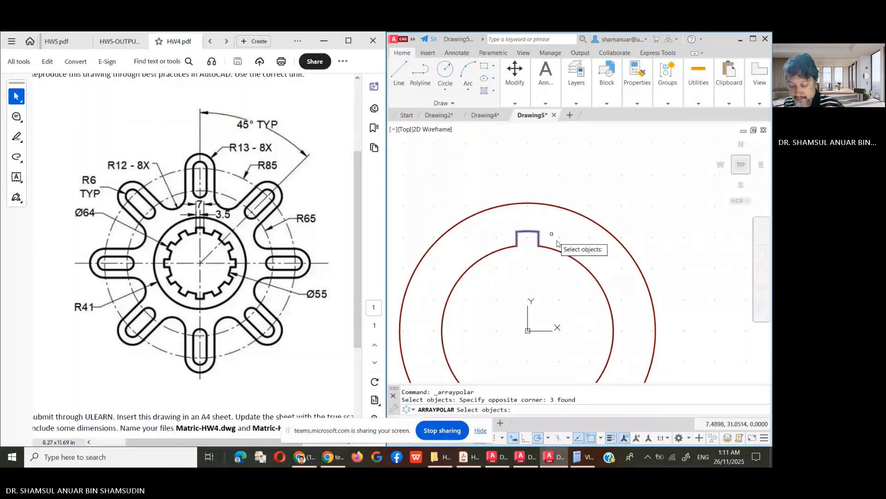
pyautogui.press('Return')
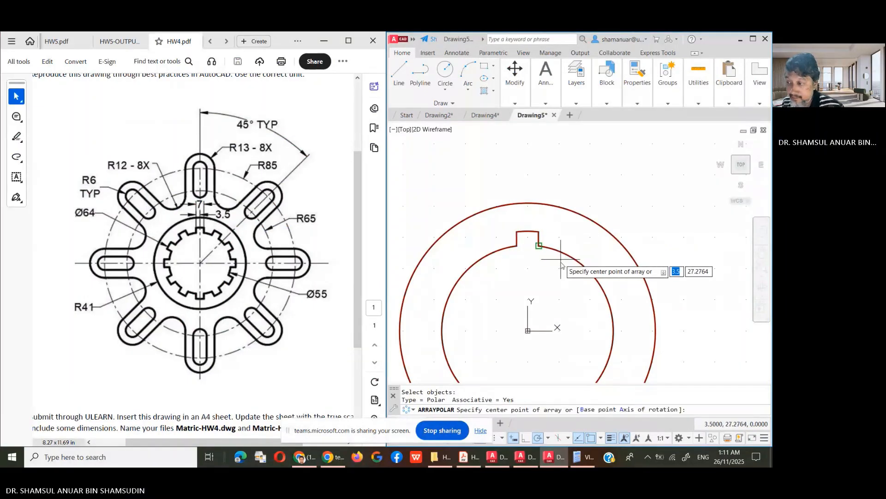
pyautogui.click(528, 331)
pyautogui.click(528, 331)
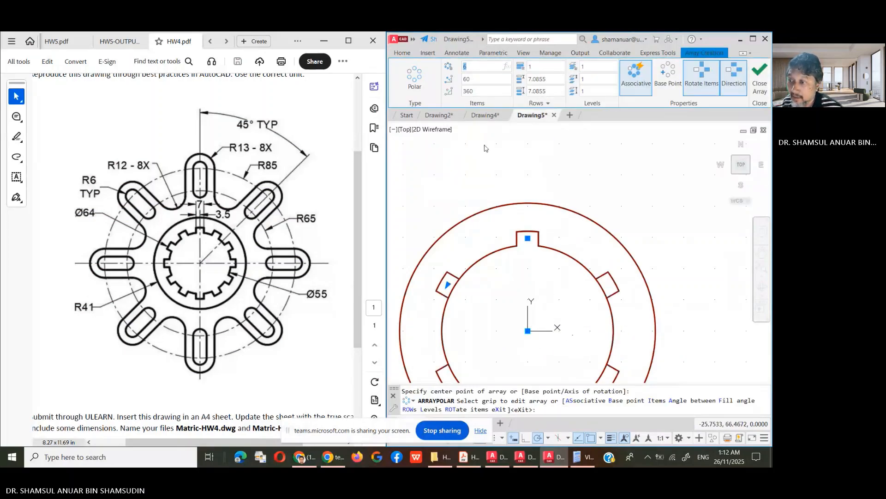
# - Set the polar array of notches to 12 items and finish the array
pyautogui.write('12')
pyautogui.press('Return')
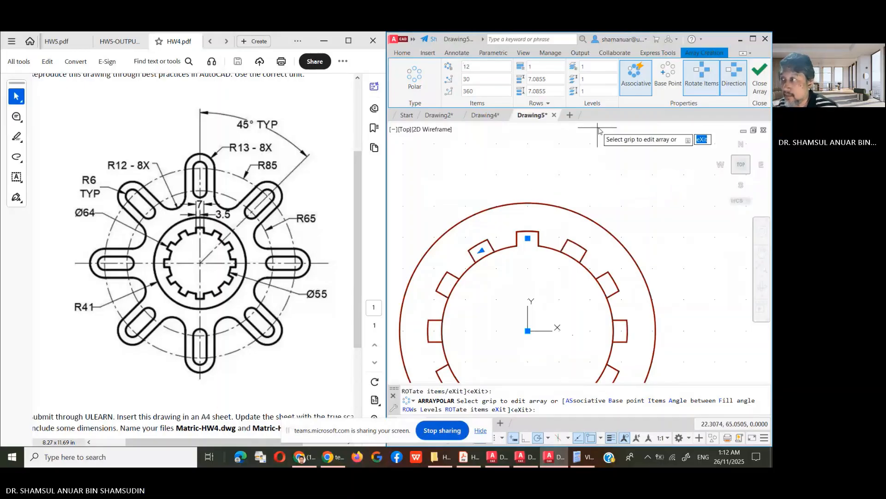
pyautogui.click(761, 75)
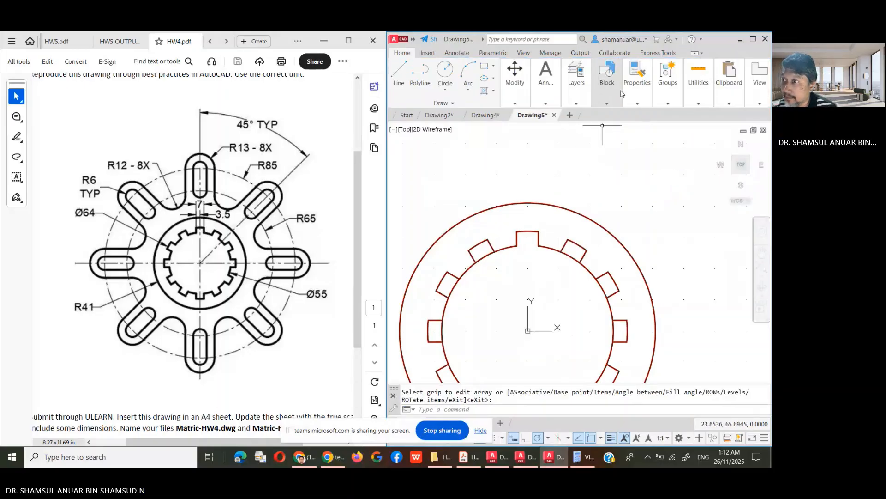
# - Trim away the inner circle's arcs that close the notch openings on the right half of the hub
pyautogui.click(513, 103)
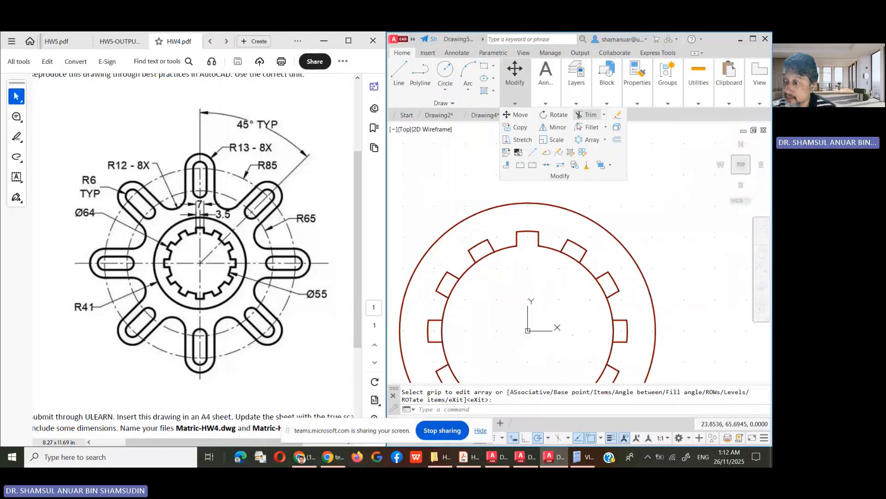
pyautogui.click(582, 115)
pyautogui.click(572, 255)
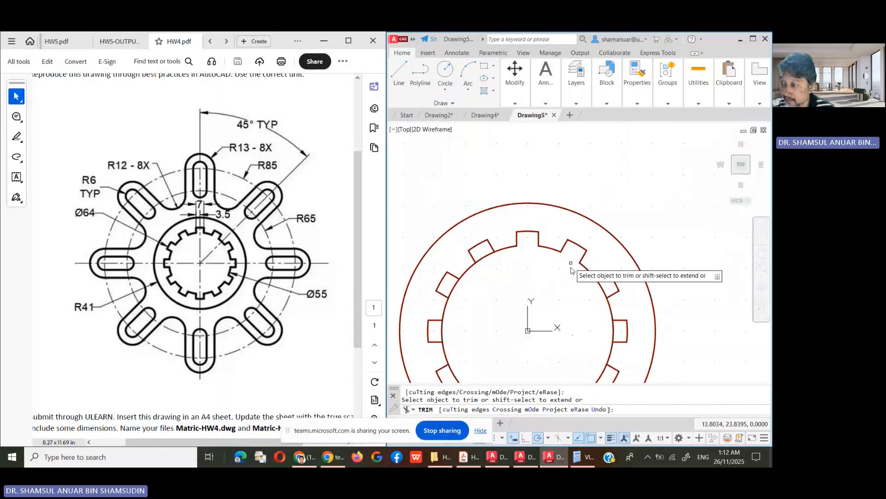
pyautogui.moveTo(603, 284)
pyautogui.mouseDown()
pyautogui.moveTo(590, 326)
pyautogui.moveTo(618, 331)
pyautogui.mouseUp()
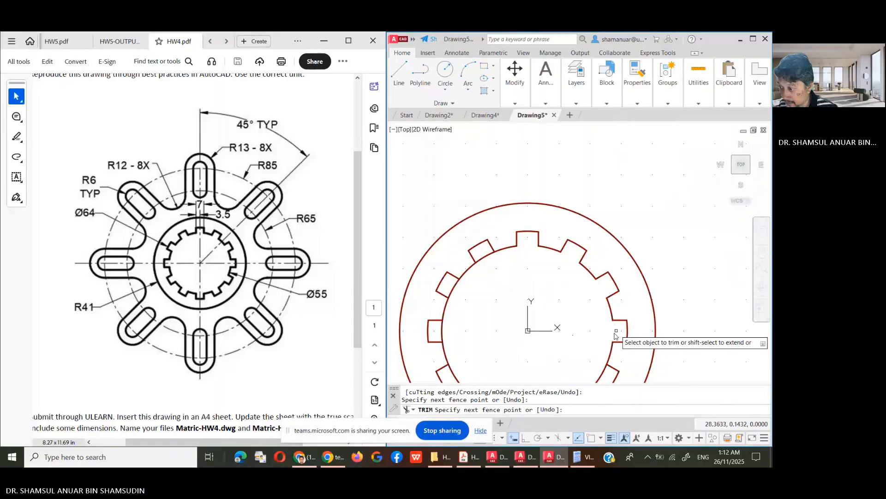
pyautogui.moveTo(593, 363); pyautogui.dragTo(602, 373)
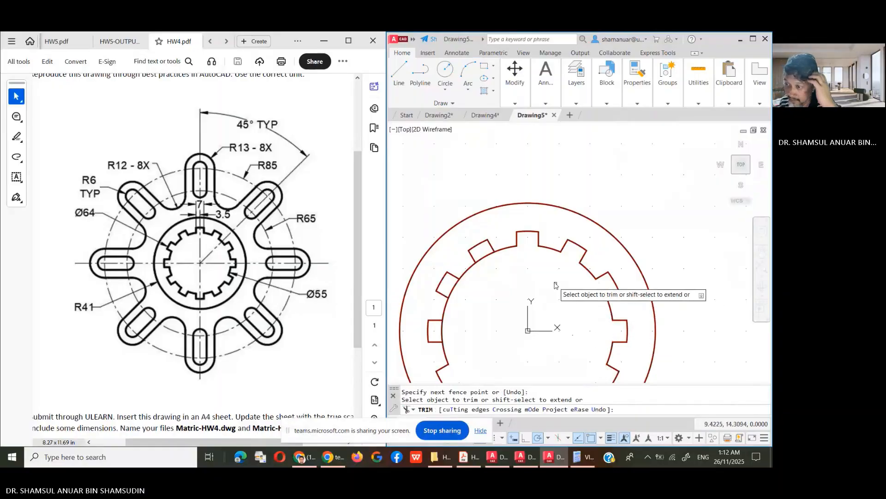
# - Trim away the inner circle's arcs across the notch openings on the left half of the hub and finish trimming
pyautogui.moveTo(492, 263); pyautogui.dragTo(482, 254)
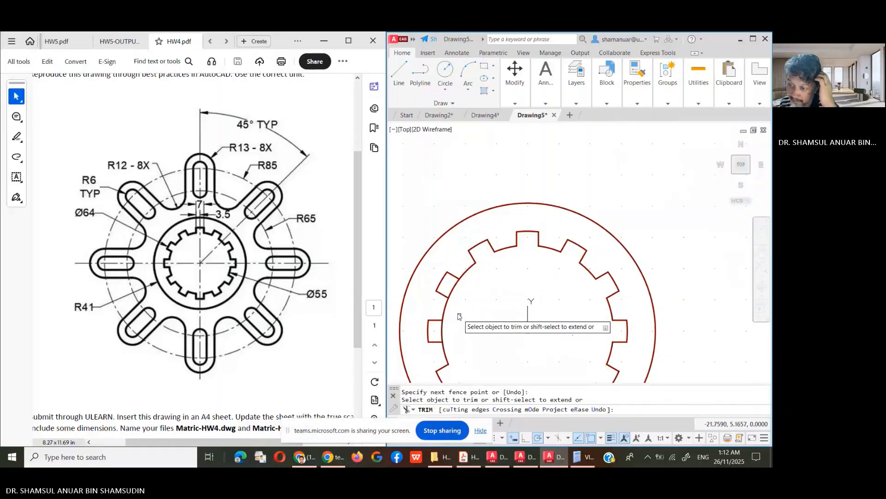
pyautogui.moveTo(460, 296); pyautogui.dragTo(449, 285)
pyautogui.moveTo(451, 336)
pyautogui.mouseDown()
pyautogui.moveTo(440, 332)
pyautogui.moveTo(450, 344)
pyautogui.mouseUp()
pyautogui.scroll(-2, 466, 356)
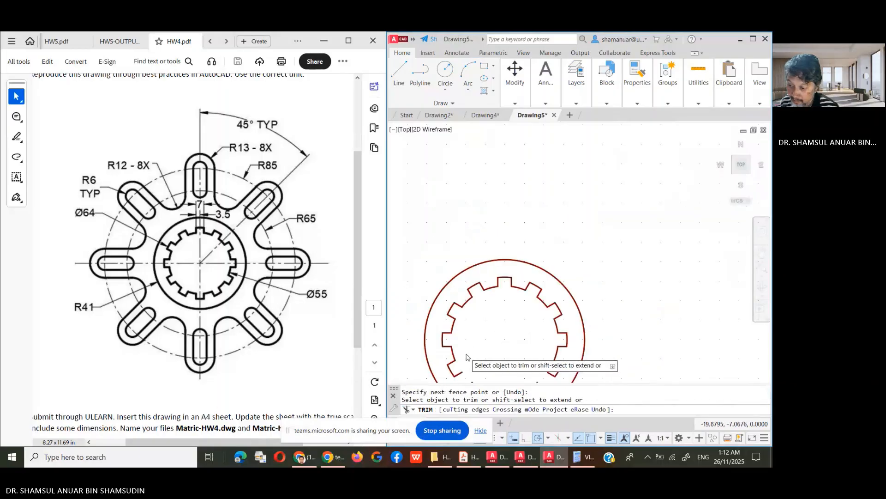
pyautogui.scroll(-2, 466, 357)
pyautogui.scroll(2, 473, 377)
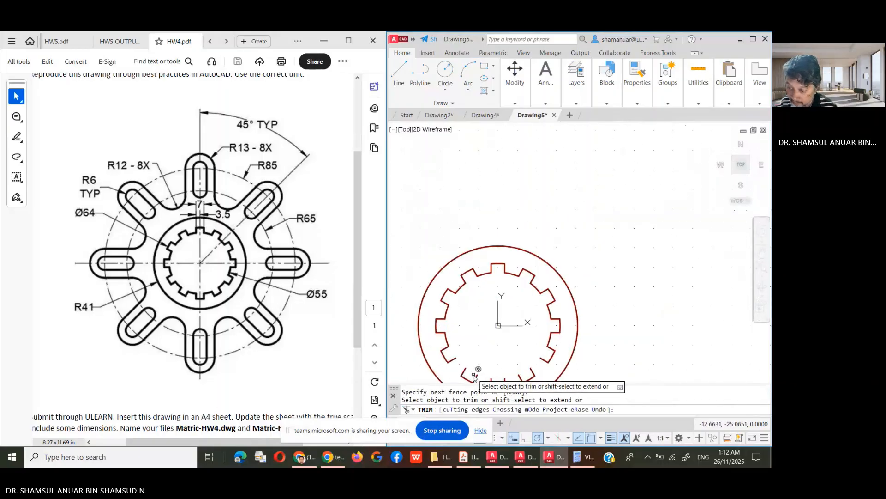
pyautogui.scroll(2, 474, 376)
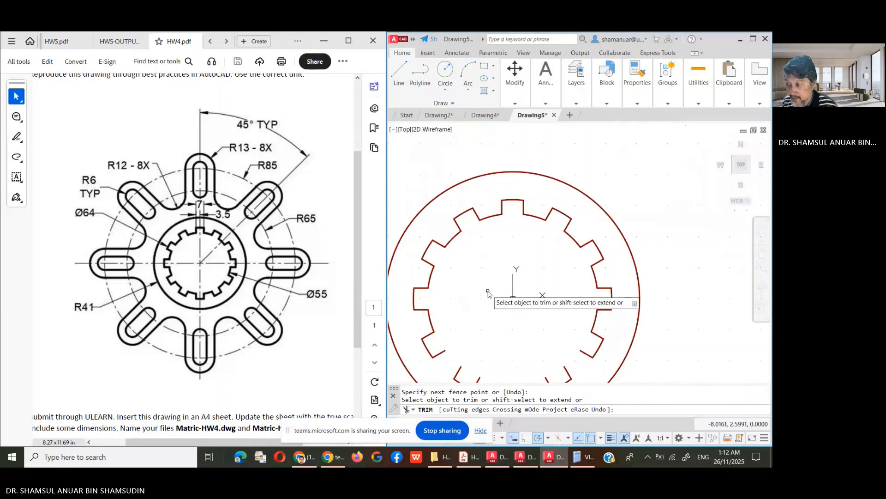
pyautogui.scroll(-4, 488, 293)
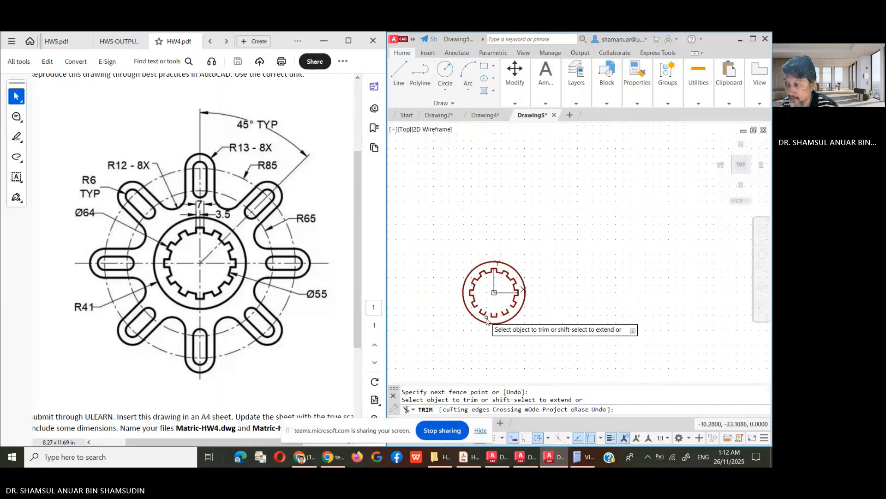
pyautogui.scroll(4, 486, 320)
pyautogui.scroll(2, 487, 319)
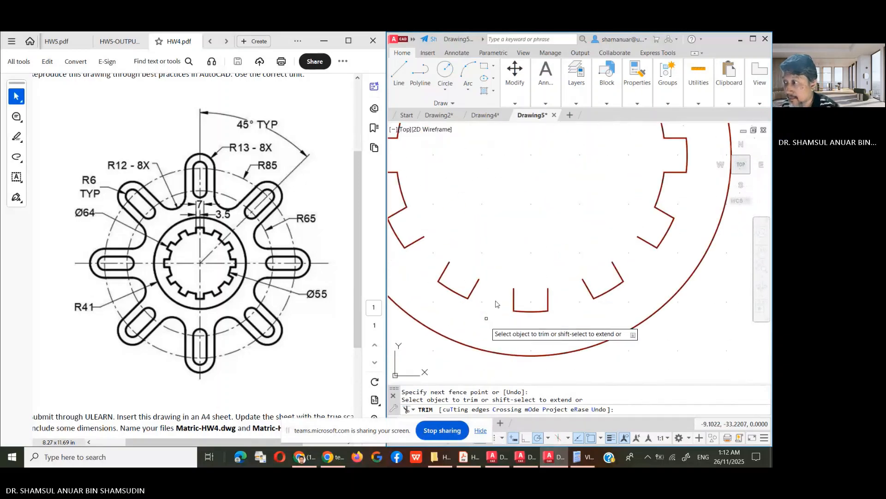
pyautogui.scroll(-2, 498, 298)
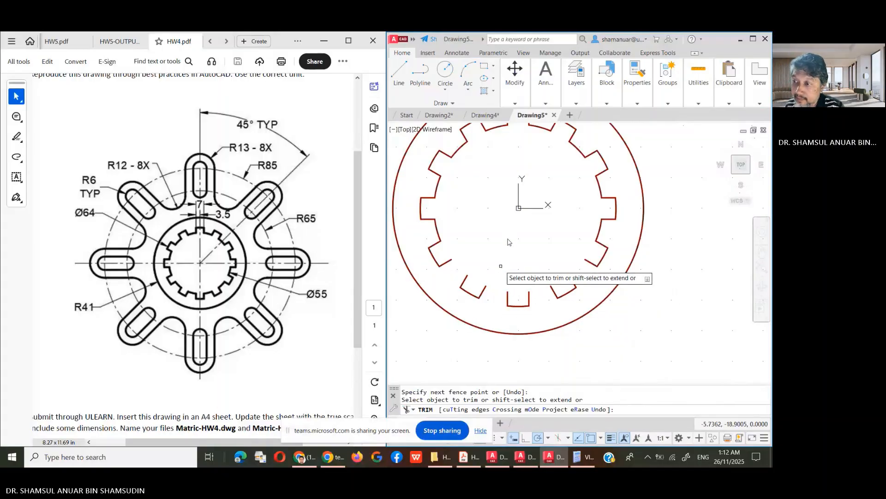
pyautogui.rightClick(502, 167)
pyautogui.click(509, 170)
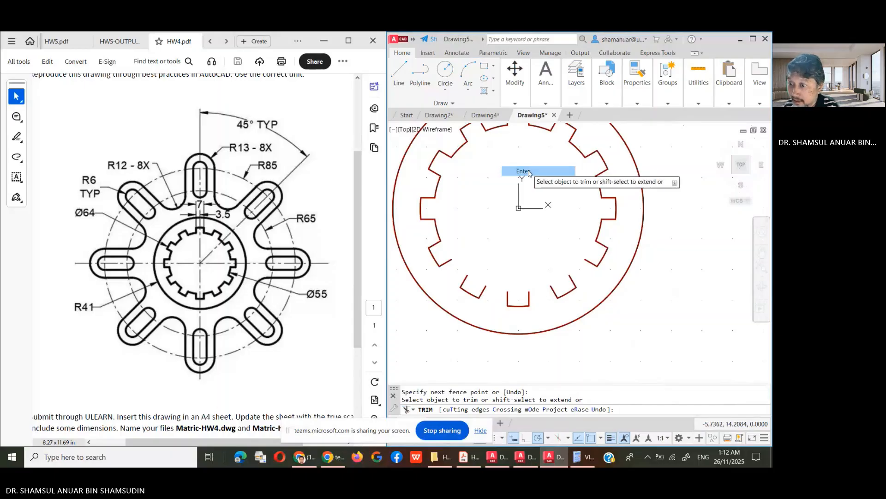
pyautogui.press('Return')
pyautogui.click(598, 226)
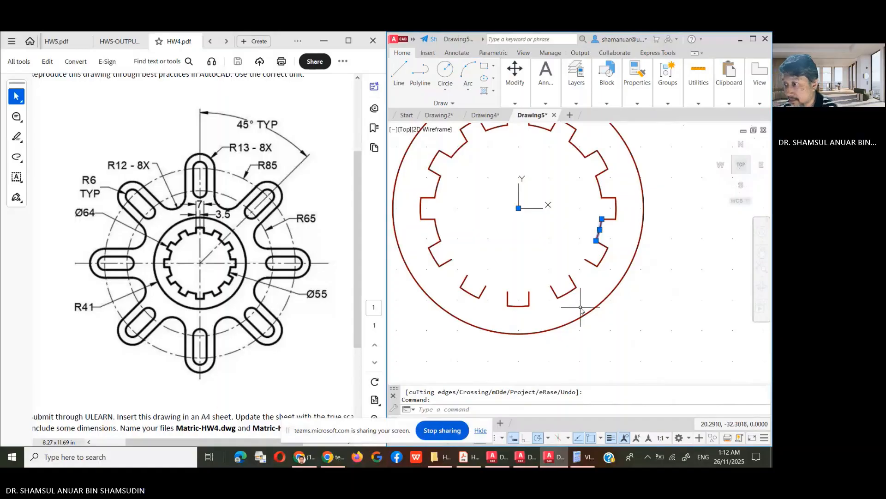
pyautogui.click(504, 92)
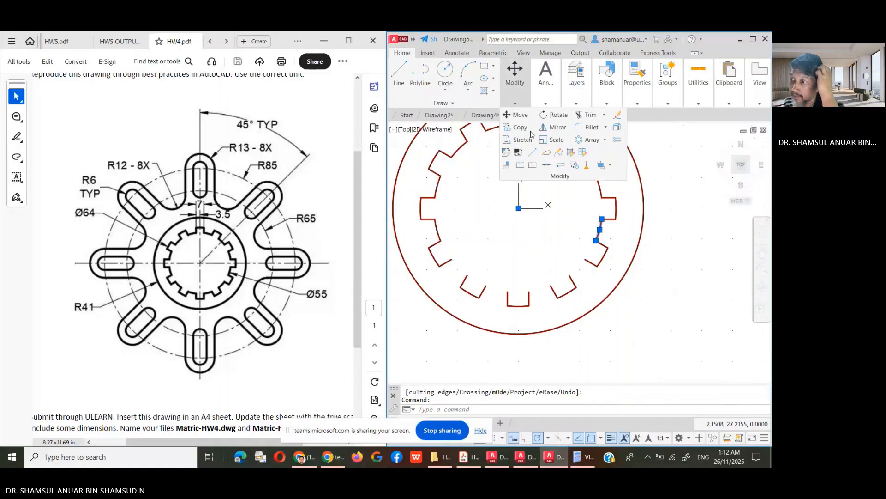
pyautogui.click(559, 120)
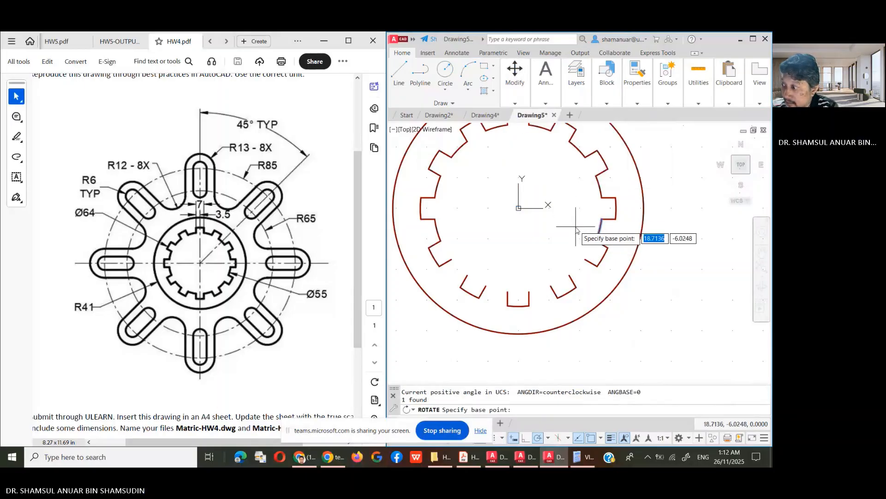
pyautogui.click(596, 240)
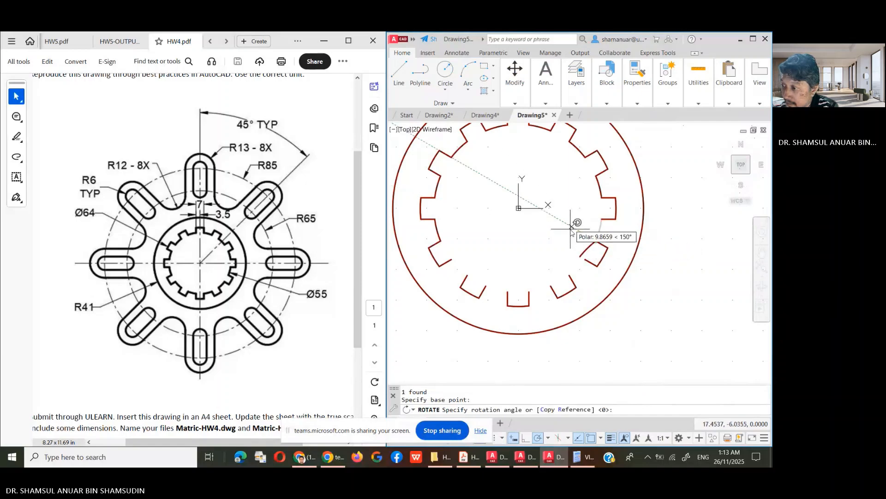
pyautogui.rightClick(574, 228)
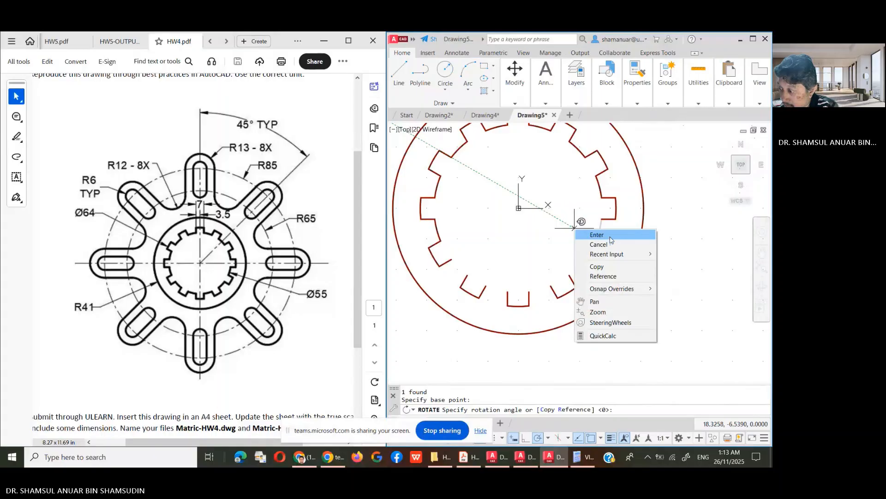
pyautogui.click(610, 277)
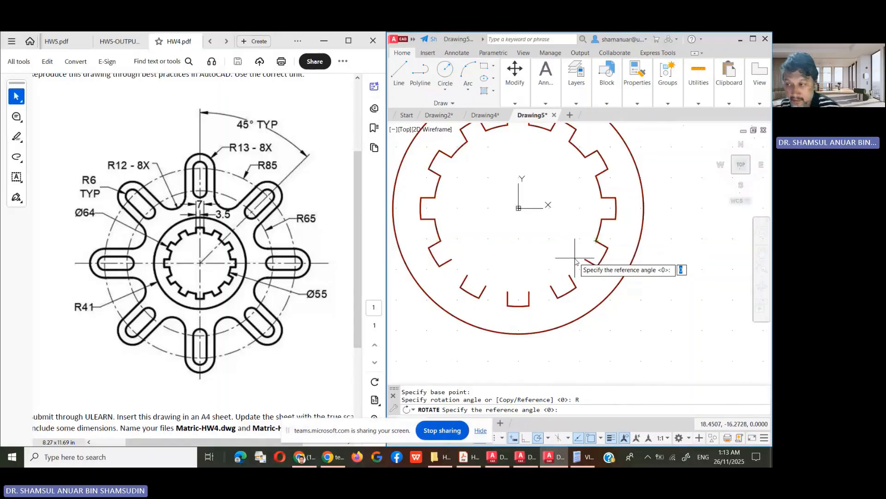
pyautogui.press('Escape')
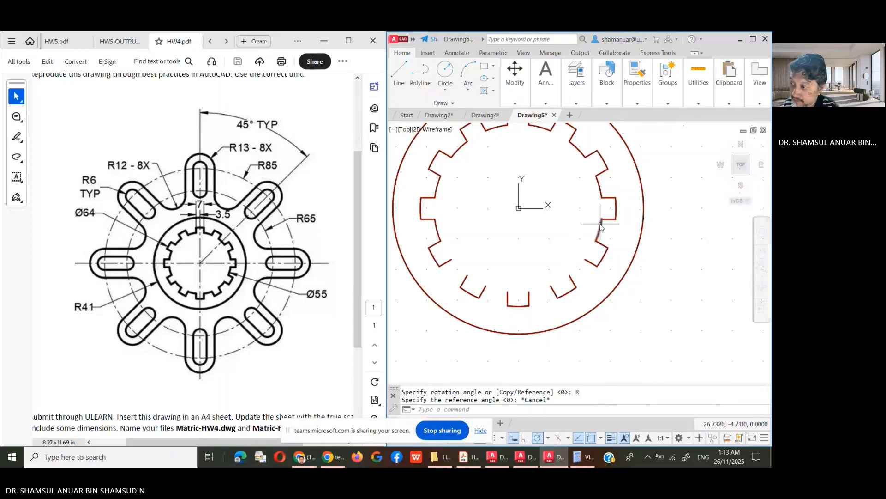
pyautogui.click(600, 224)
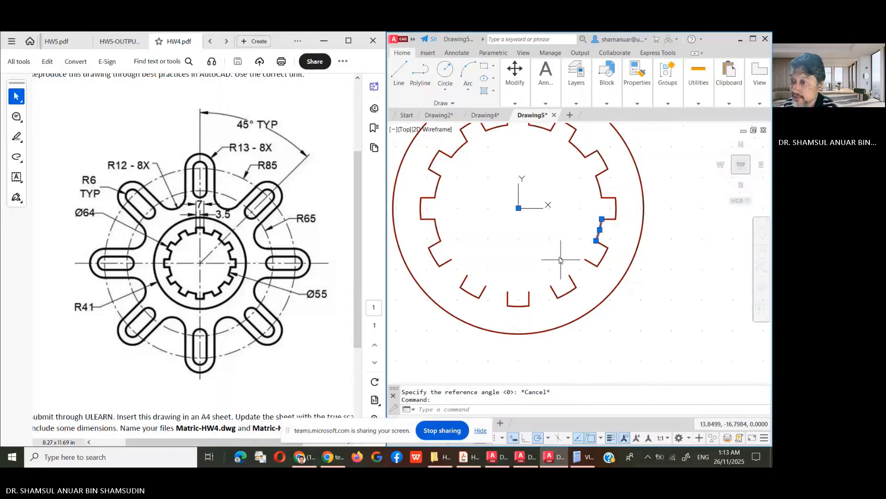
pyautogui.scroll(-2, 549, 177)
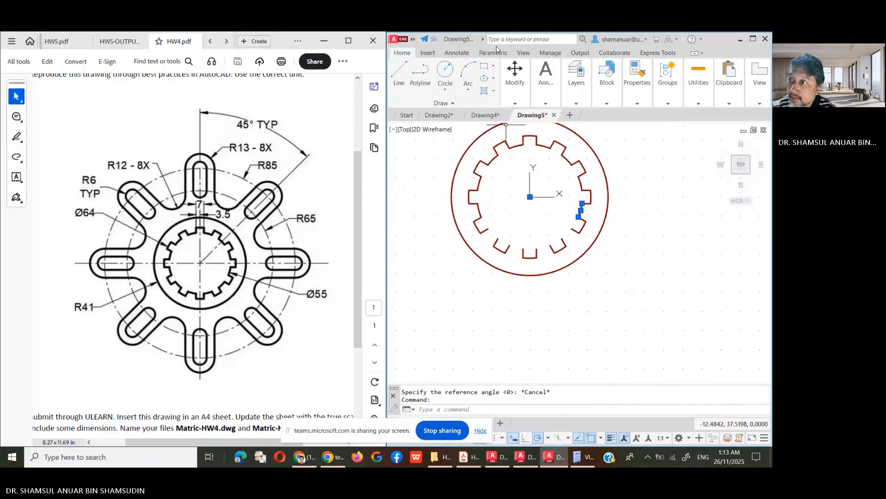
pyautogui.click(729, 73)
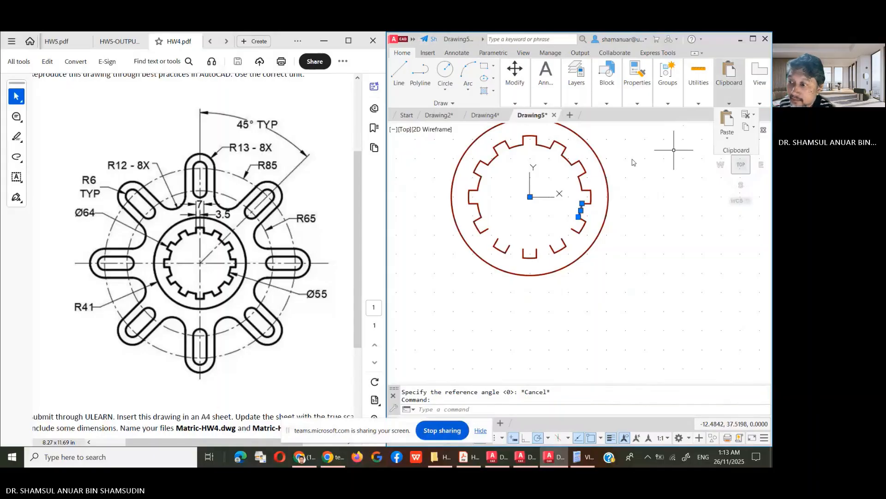
pyautogui.moveTo(680, 88)
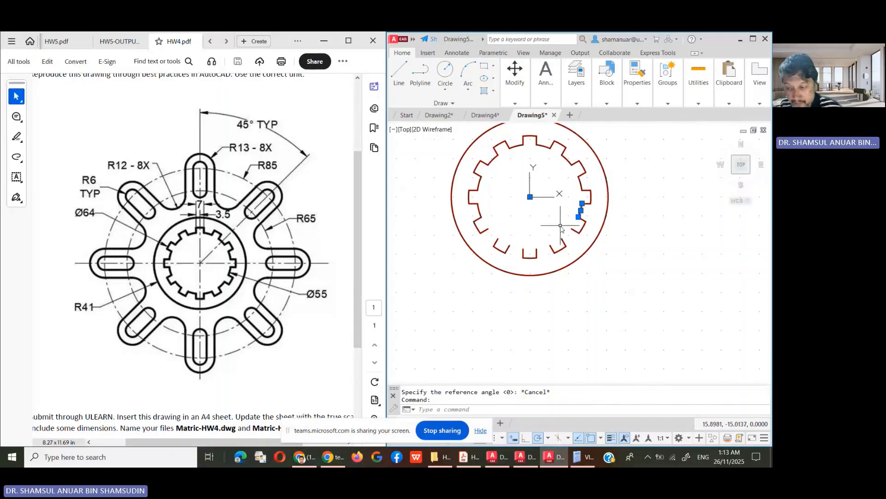
pyautogui.scroll(4, 577, 194)
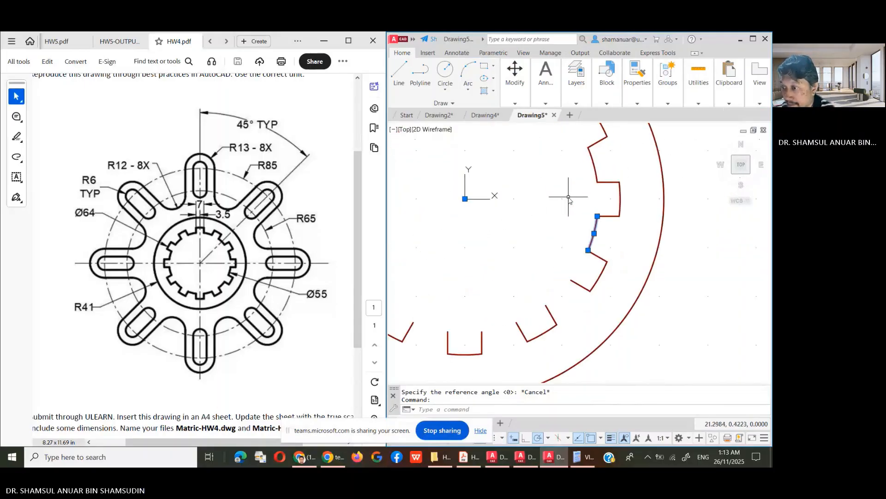
pyautogui.click(523, 104)
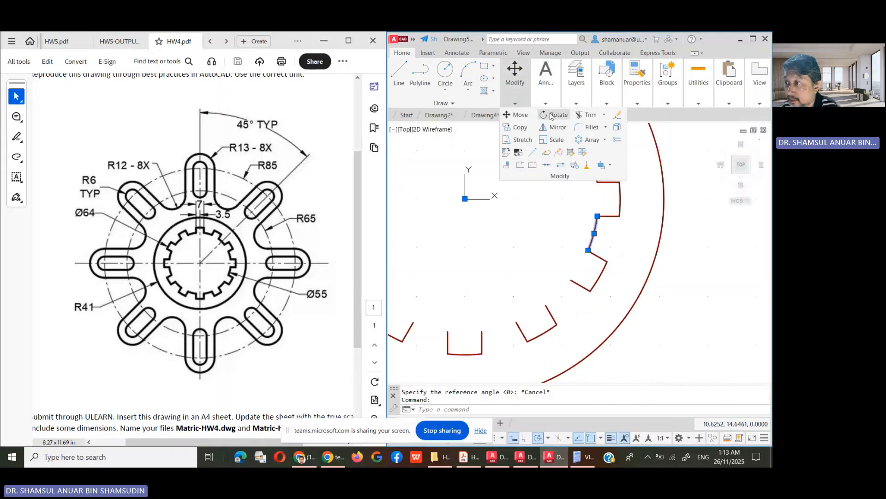
pyautogui.click(553, 115)
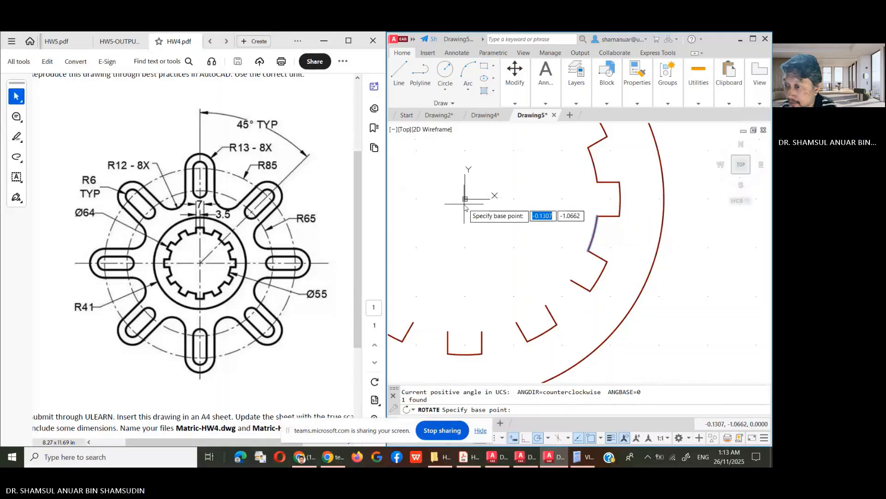
pyautogui.click(464, 199)
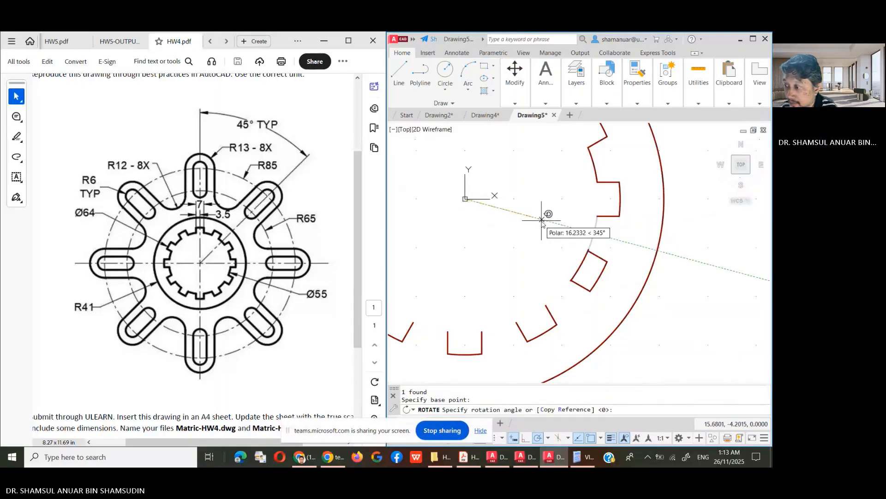
pyautogui.rightClick(542, 221)
pyautogui.click(562, 258)
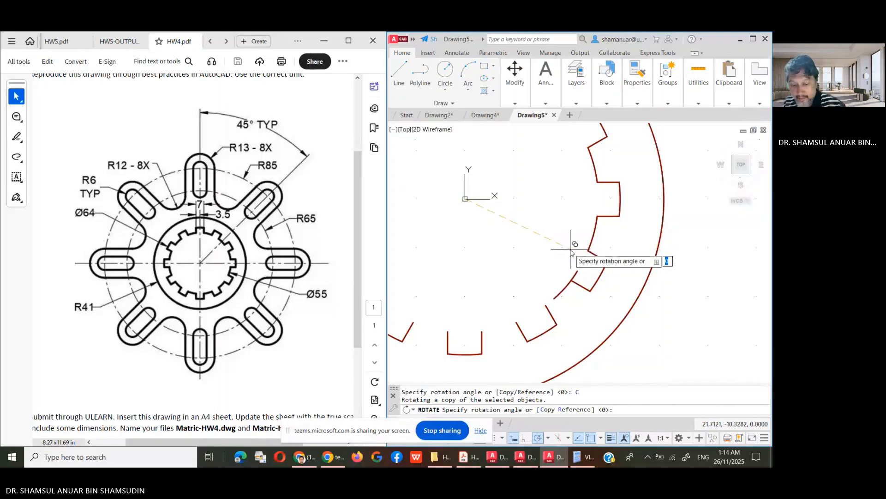
pyautogui.press('Escape')
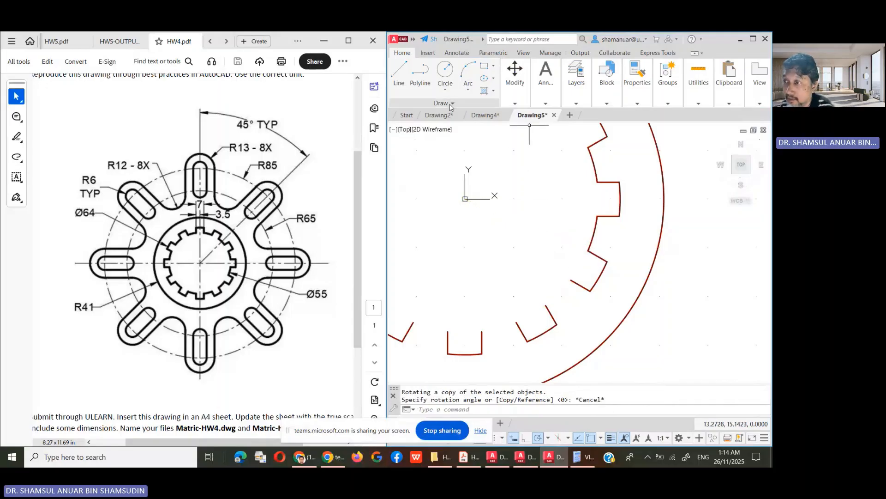
pyautogui.click(515, 79)
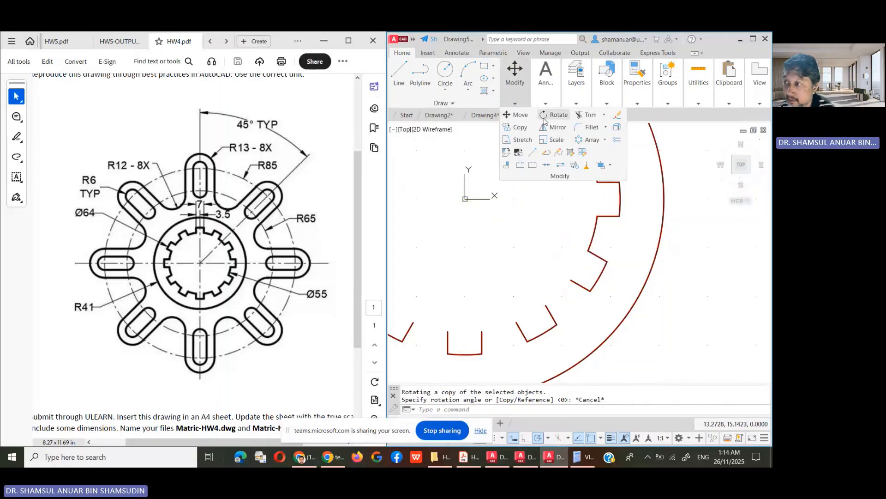
pyautogui.click(555, 116)
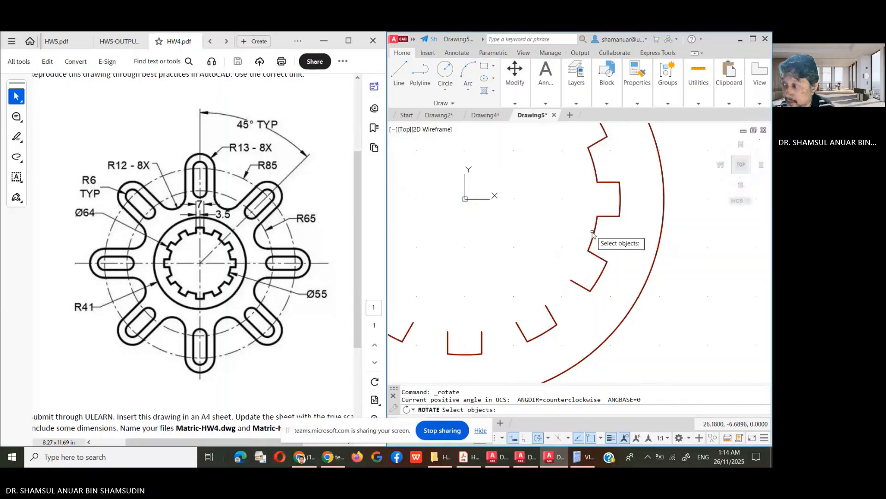
pyautogui.click(595, 234)
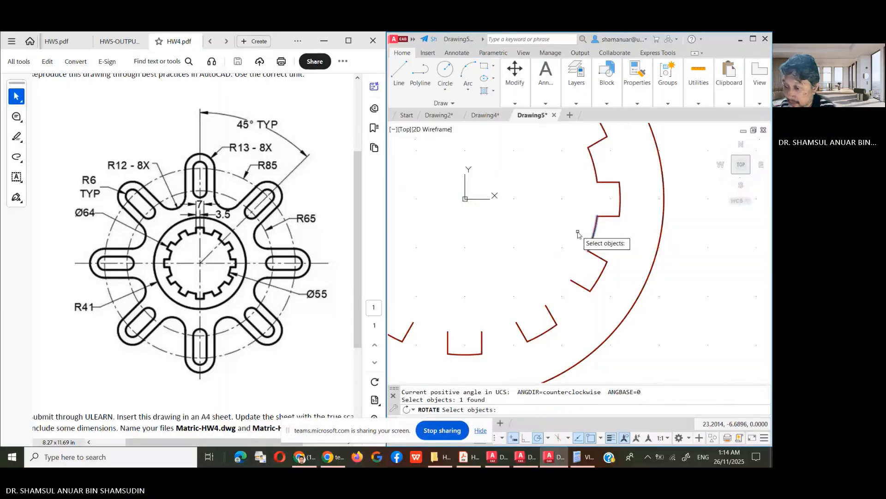
pyautogui.press('Return')
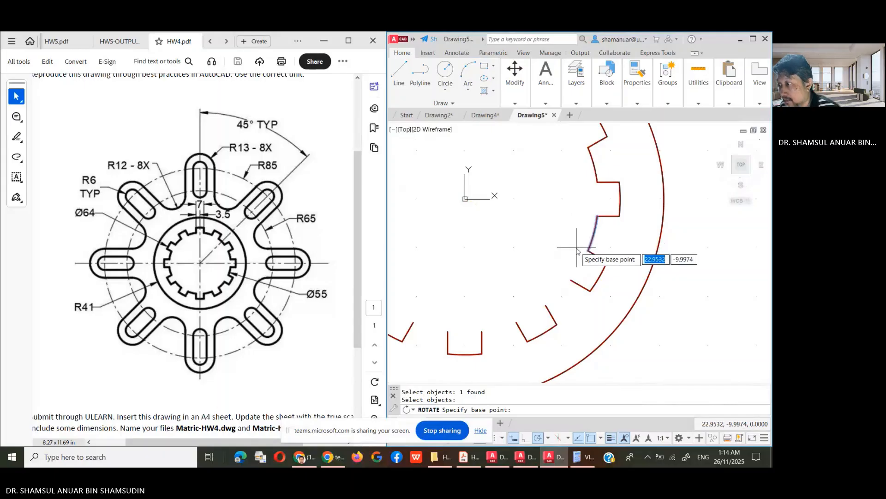
pyautogui.click(587, 251)
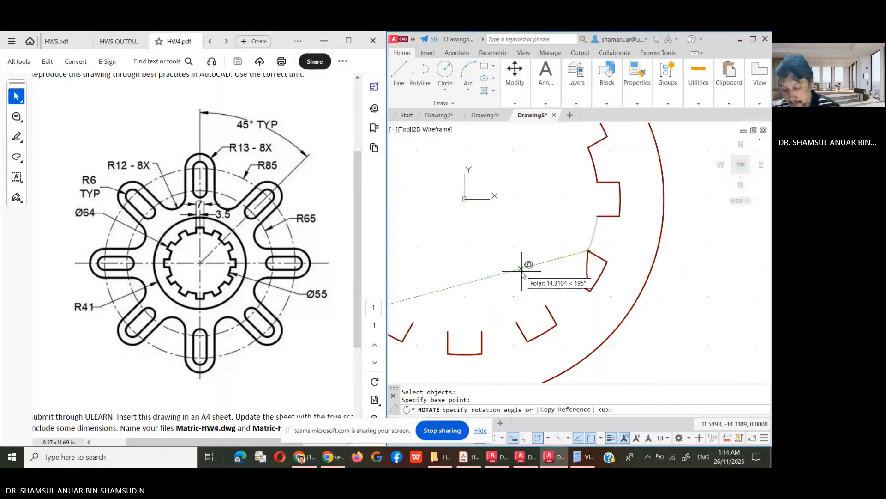
pyautogui.press('Escape')
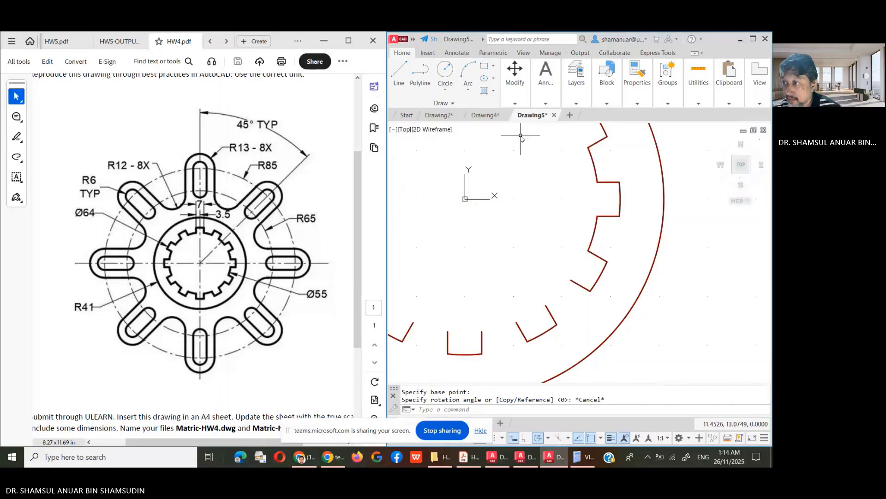
# - Rotate the inner arc below the 3 o'clock notch about the circles' center by reference, into the next notch gap clockwise
pyautogui.press('Return')
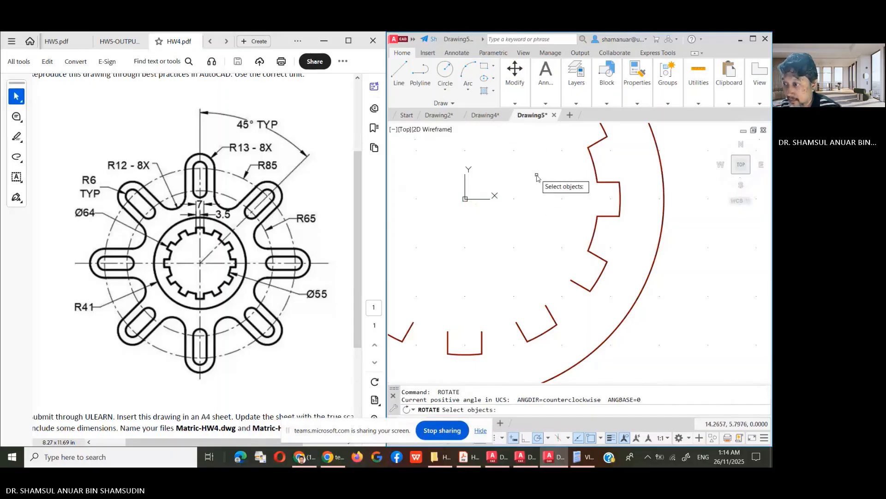
pyautogui.click(595, 228)
pyautogui.press('Return')
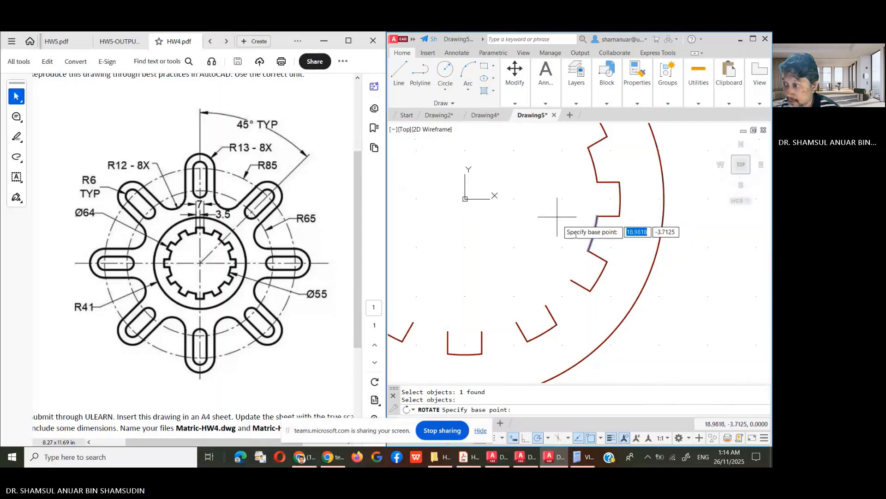
pyautogui.click(465, 199)
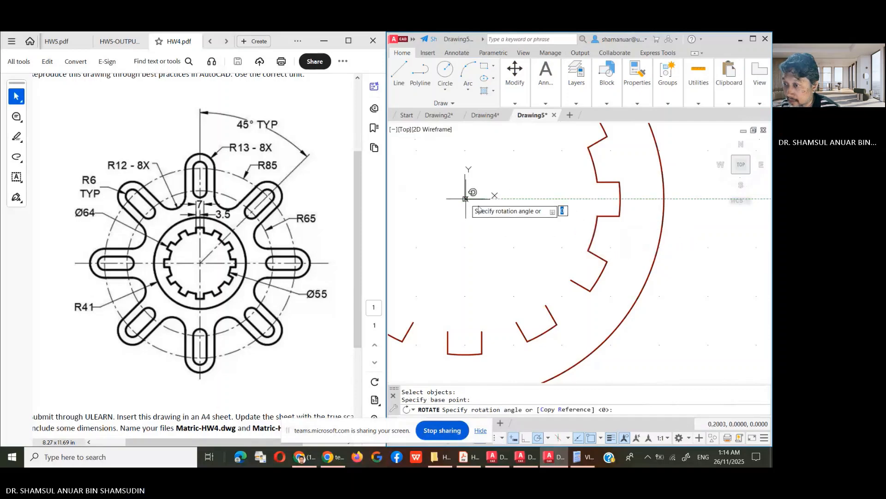
pyautogui.rightClick(562, 241)
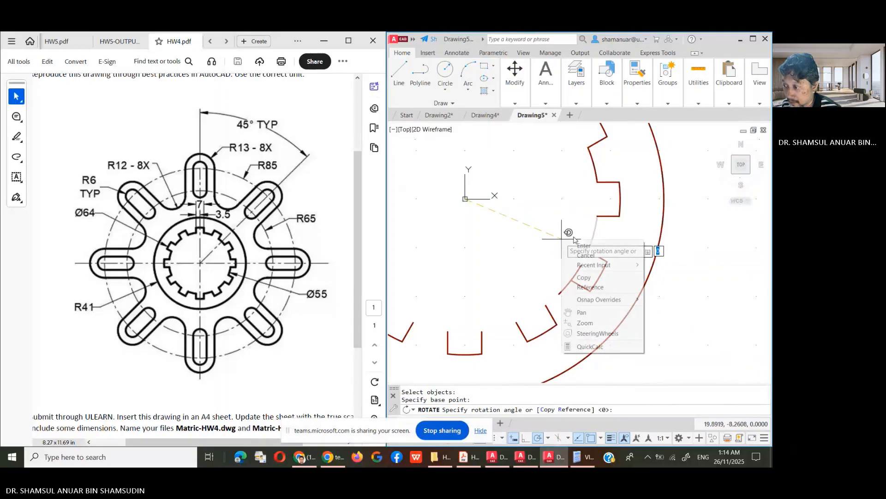
pyautogui.click(593, 284)
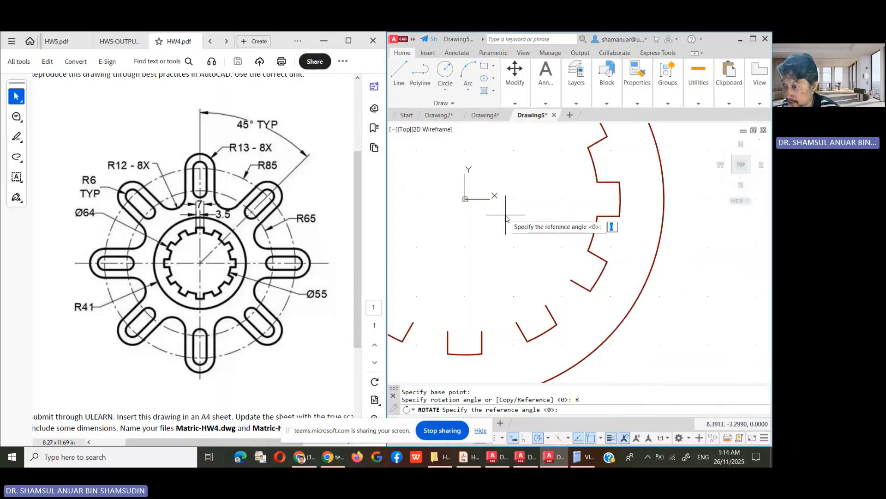
pyautogui.click(465, 198)
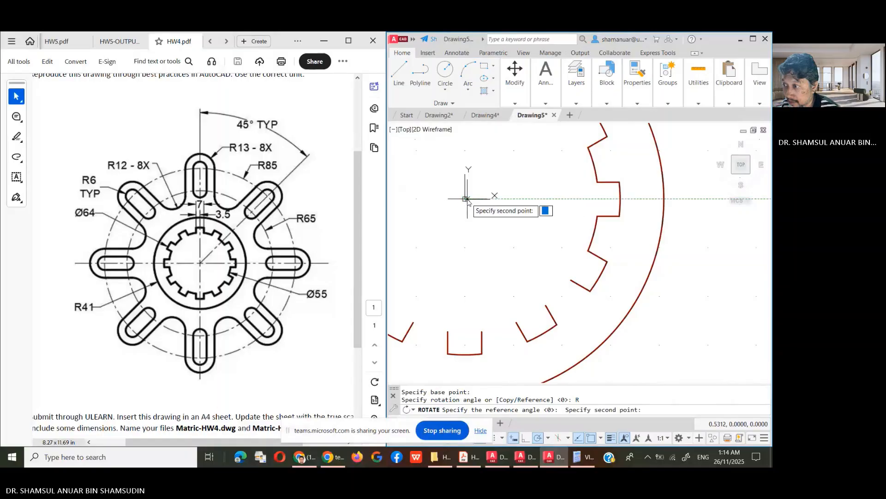
pyautogui.click(598, 216)
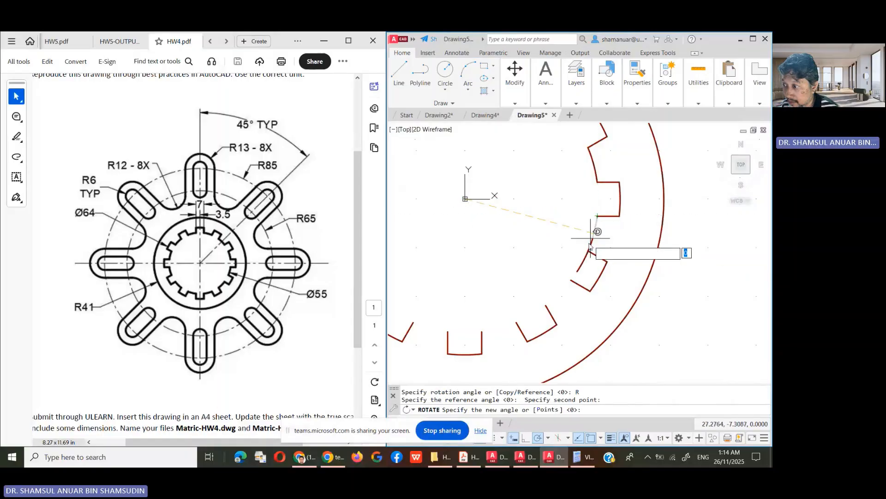
pyautogui.click(571, 277)
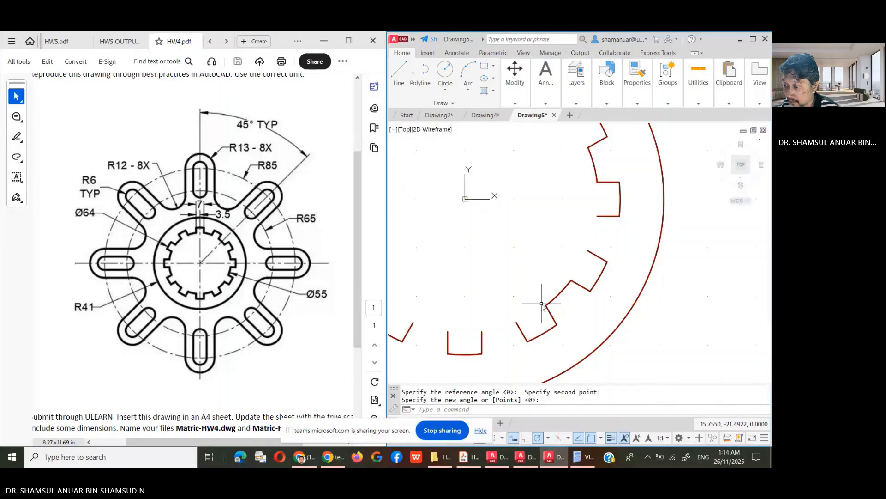
# - Rotate the same arc by reference about the center again, into the gap between the 5 and 6 o'clock notches
pyautogui.press('Return')
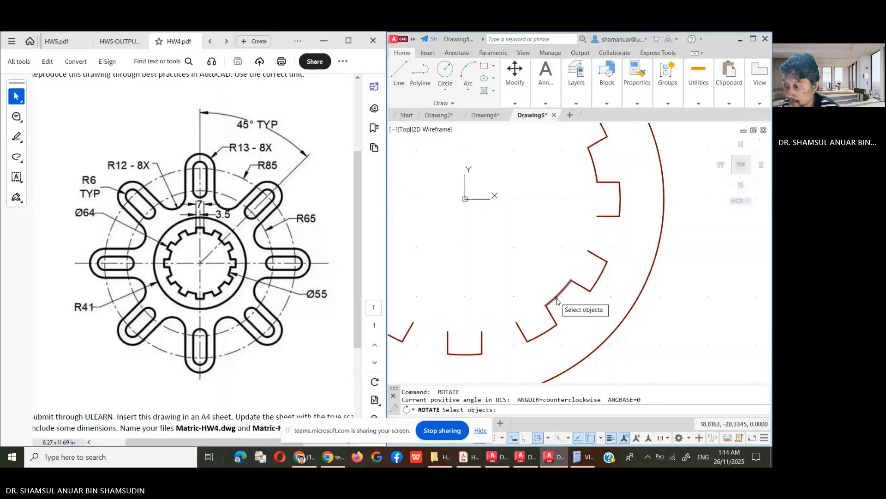
pyautogui.click(558, 293)
pyautogui.press('Return')
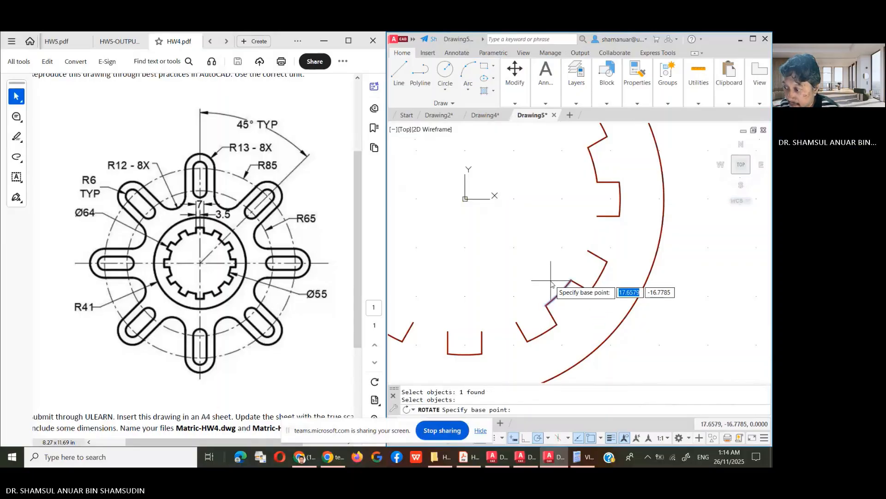
pyautogui.click(466, 199)
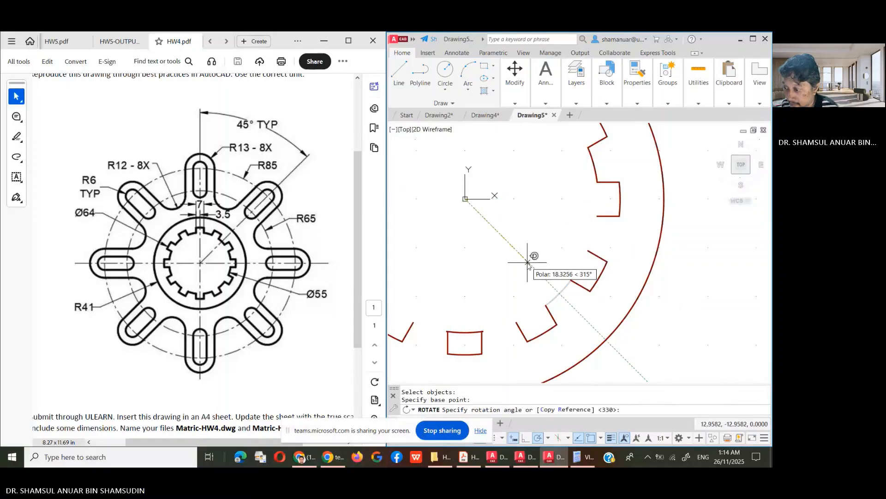
pyautogui.rightClick(528, 263)
pyautogui.click(556, 307)
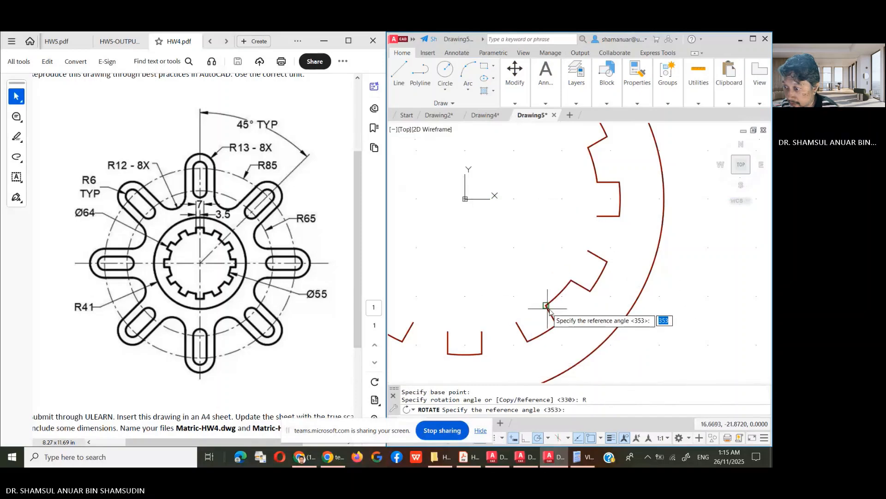
pyautogui.click(465, 199)
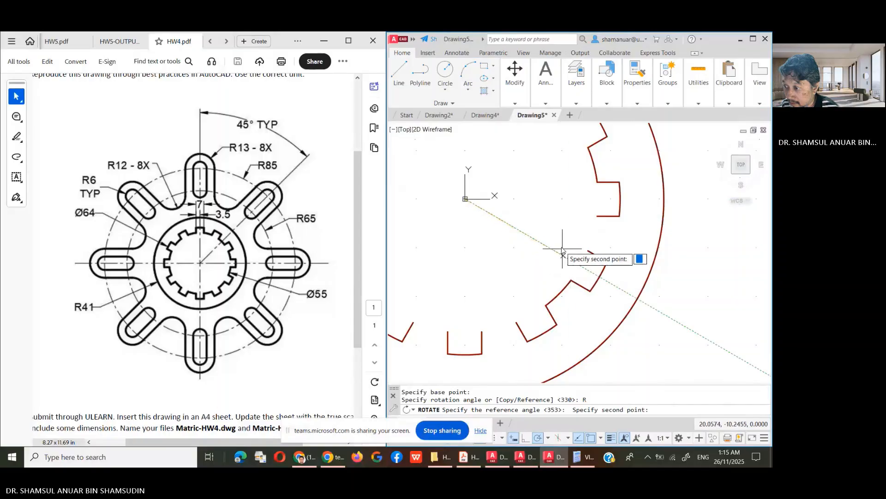
pyautogui.click(571, 279)
pyautogui.click(556, 305)
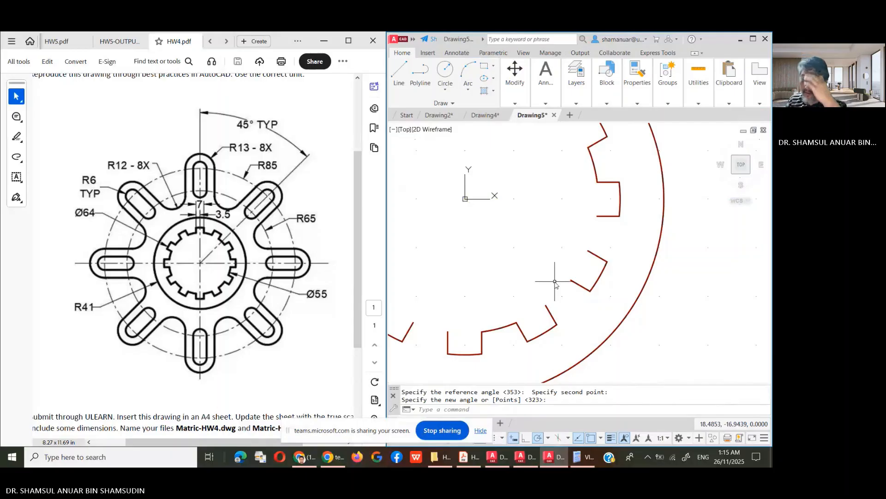
# - Erase the seven other inner arcs between the notches, keeping only the rotated arc beside the bottom notch
pyautogui.scroll(-1, 555, 281)
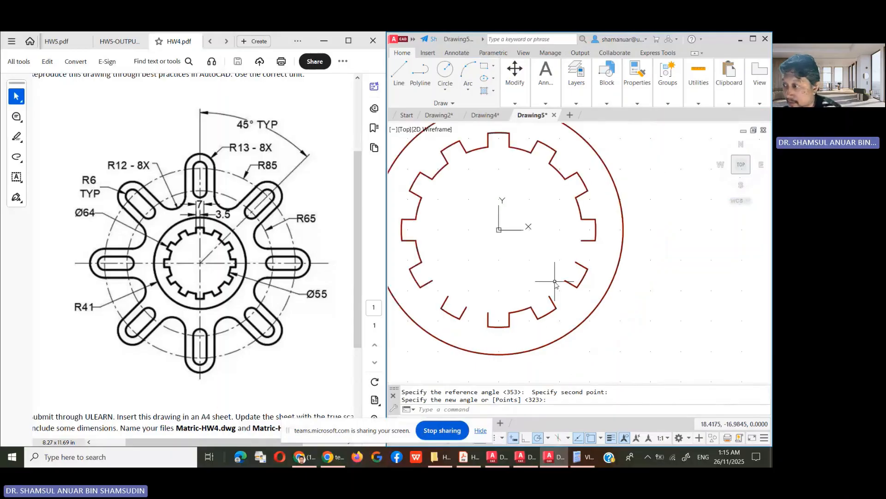
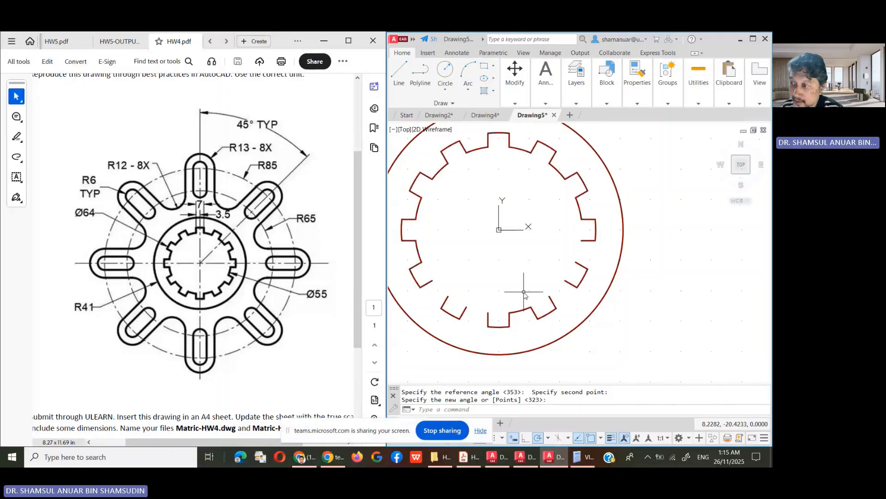
pyautogui.click(420, 259)
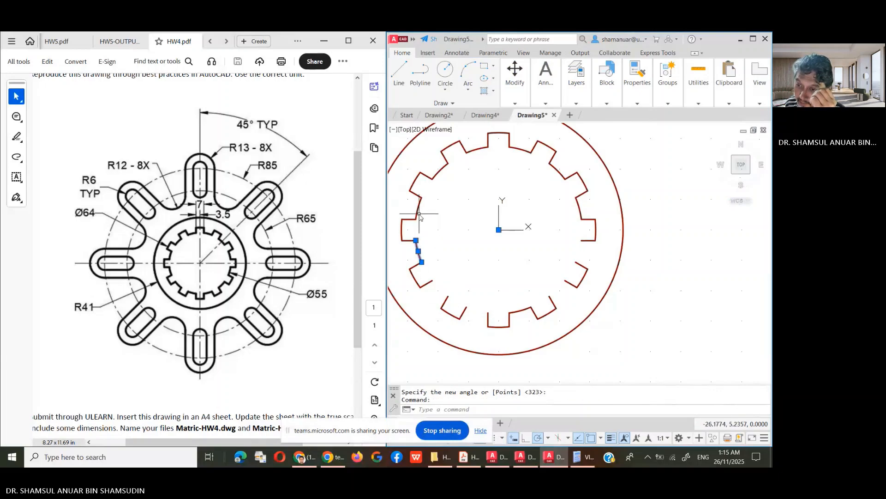
pyautogui.click(418, 206)
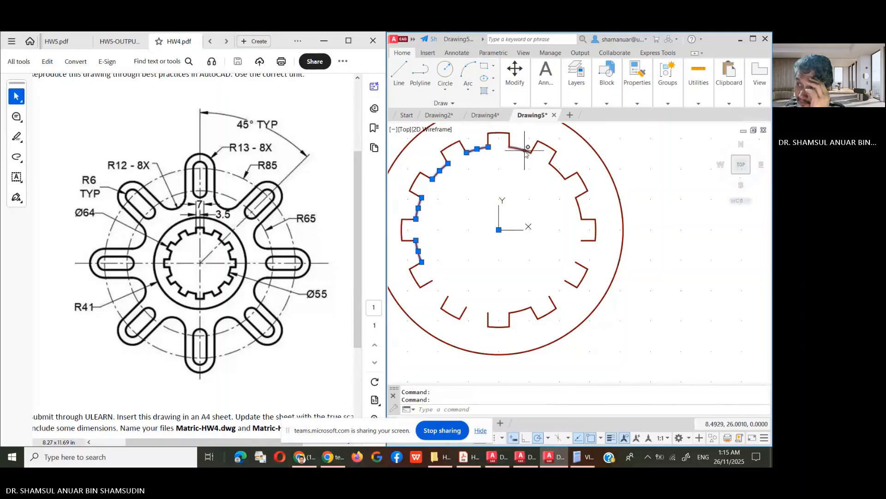
pyautogui.click(561, 173)
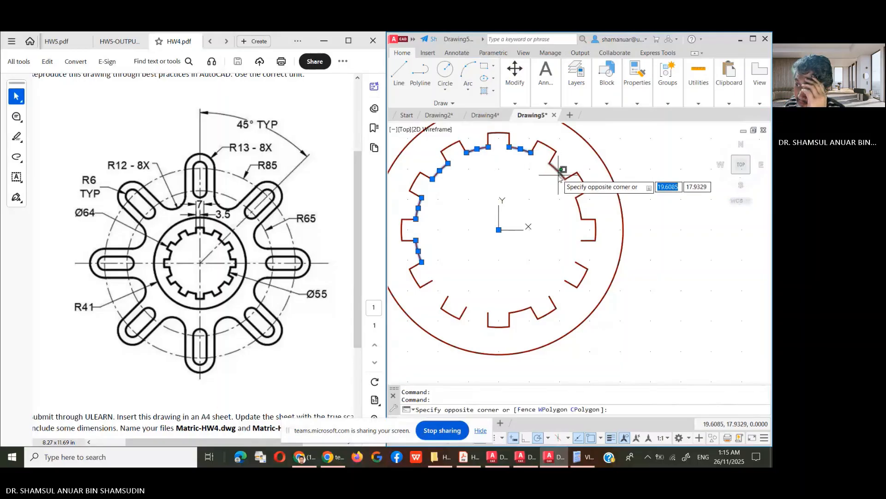
pyautogui.click(559, 185)
pyautogui.click(586, 210)
pyautogui.click(575, 220)
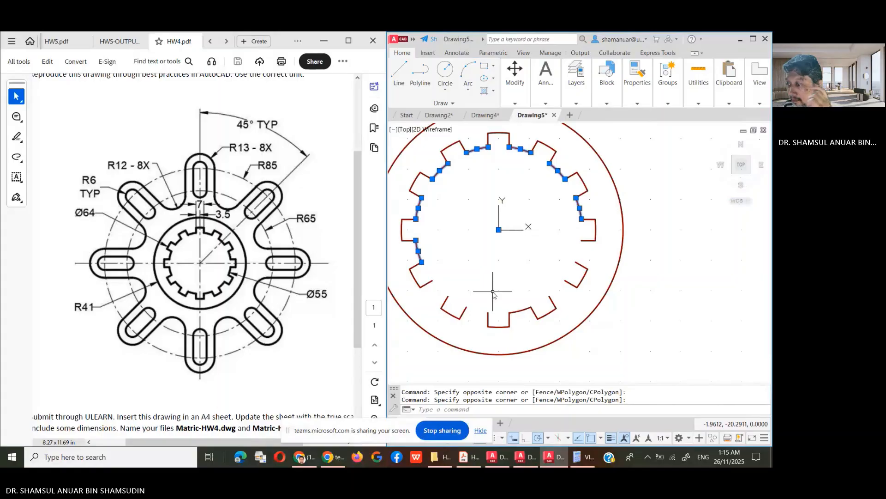
pyautogui.press('Delete')
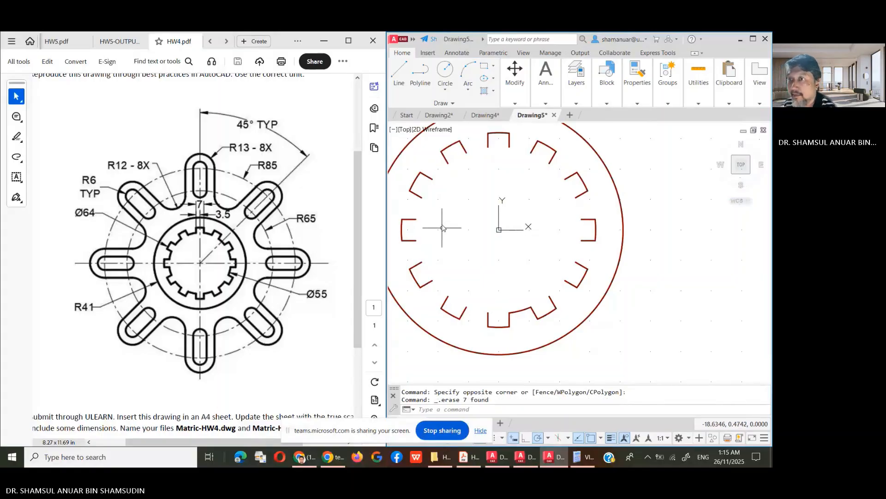
# - Create a polar array of the remaining inner arc around the circles' center with 12 items and close the array
pyautogui.click(517, 93)
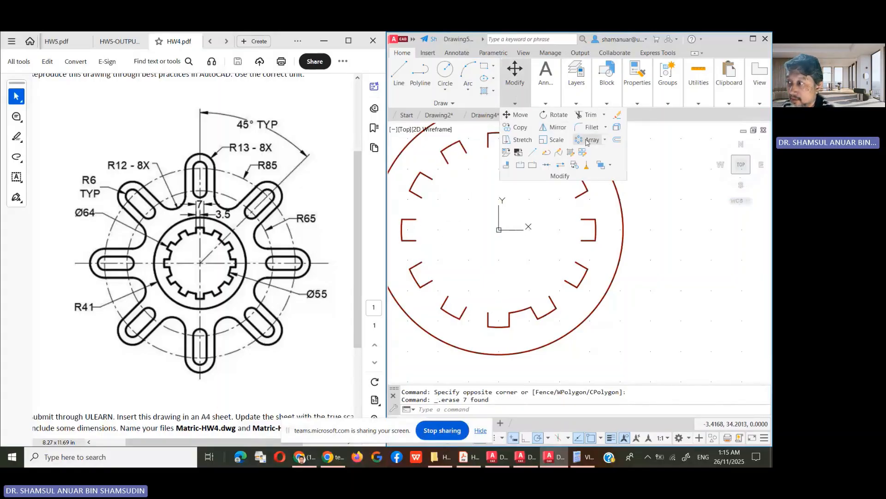
pyautogui.click(587, 140)
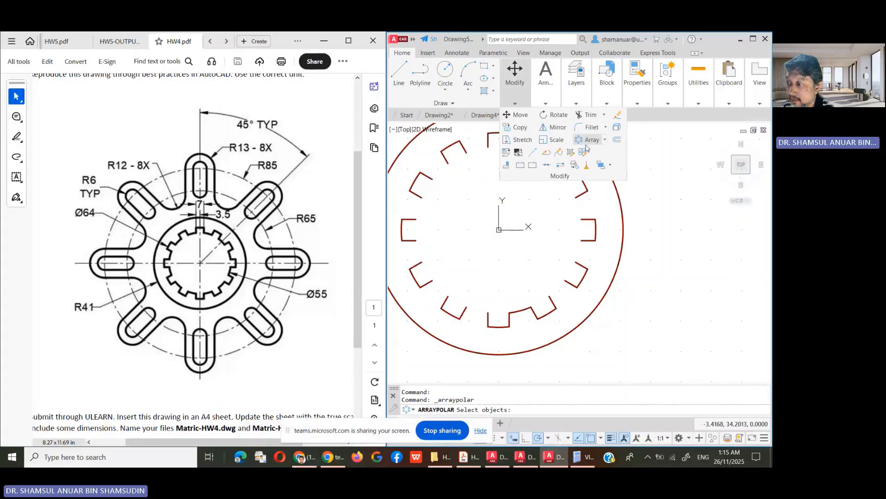
pyautogui.click(520, 312)
pyautogui.press('Return')
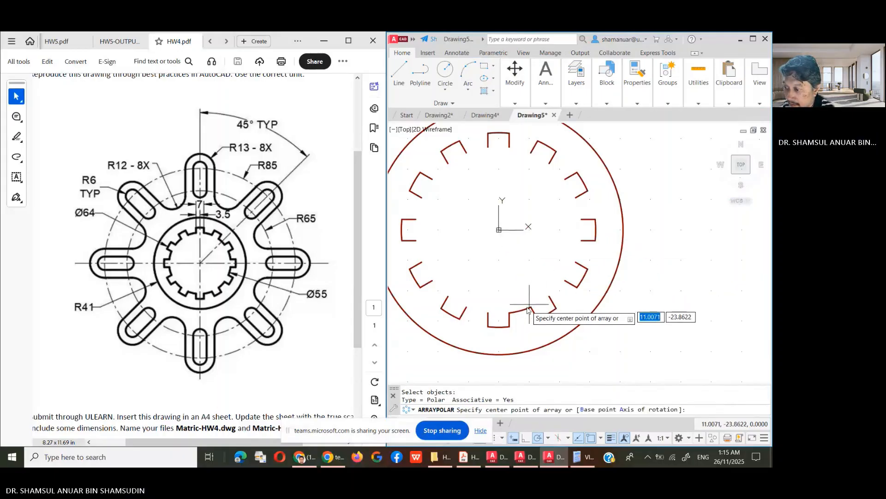
pyautogui.click(499, 229)
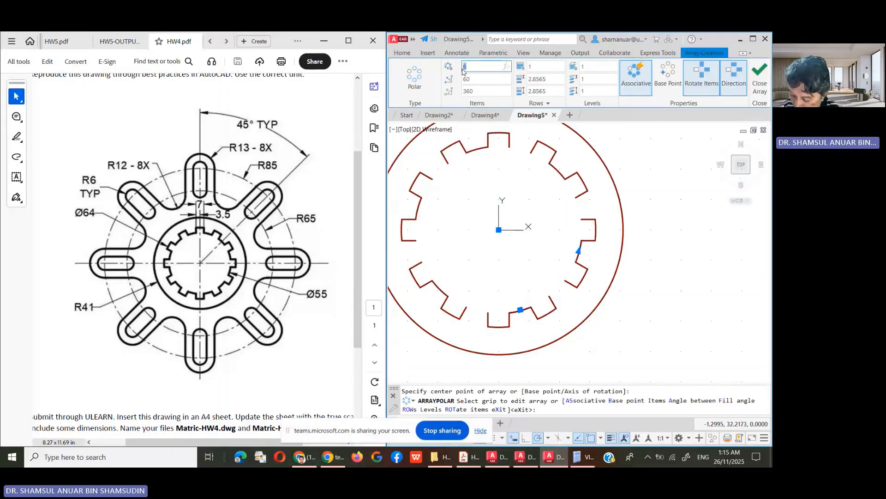
pyautogui.press('Return')
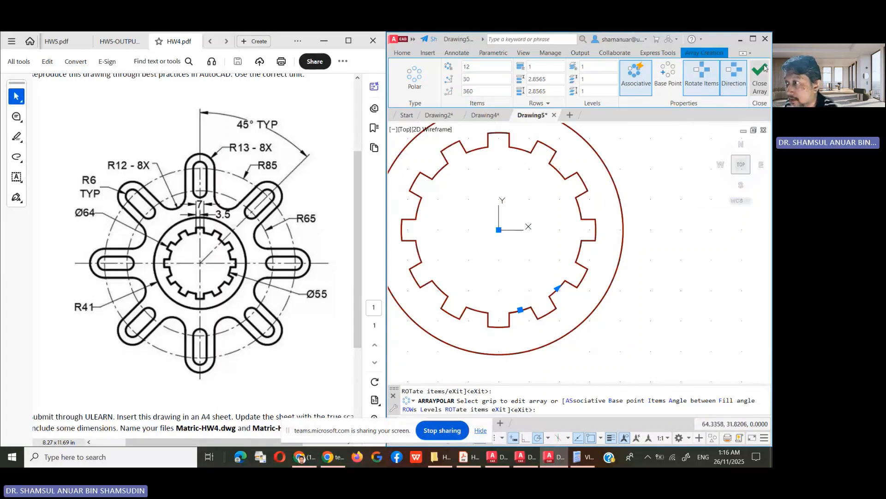
pyautogui.click(764, 68)
# - Make the dashed centerline layer the current layer in place of OBJECT1
pyautogui.scroll(-2, 561, 244)
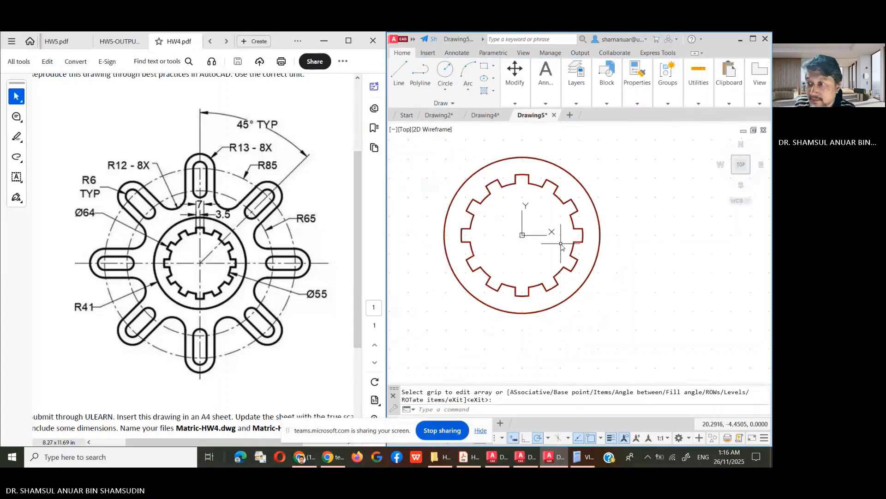
pyautogui.scroll(-2, 554, 259)
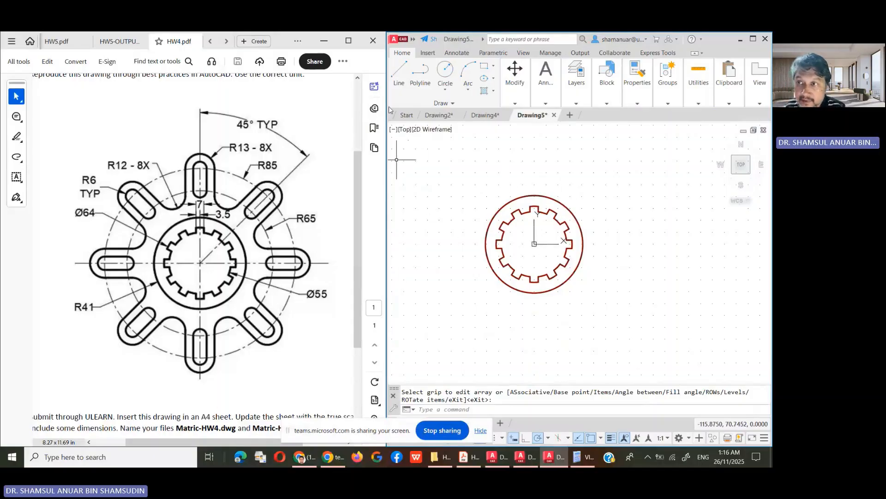
pyautogui.moveTo(545, 76)
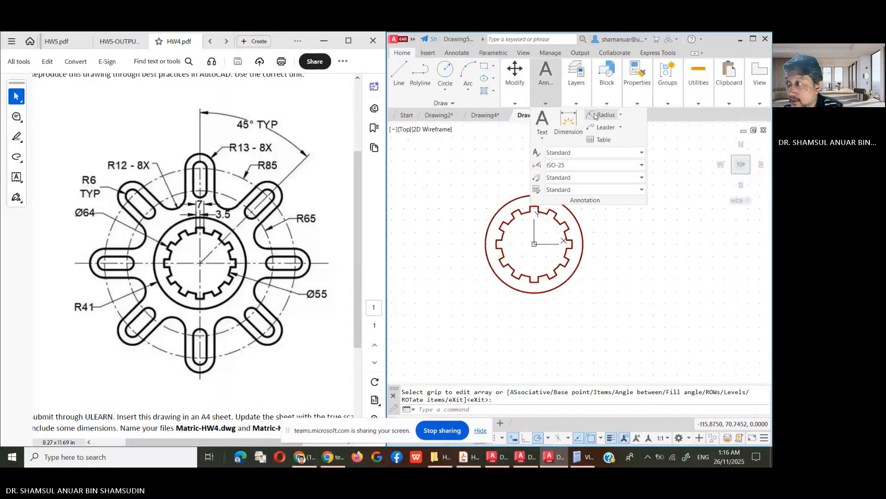
pyautogui.moveTo(576, 87)
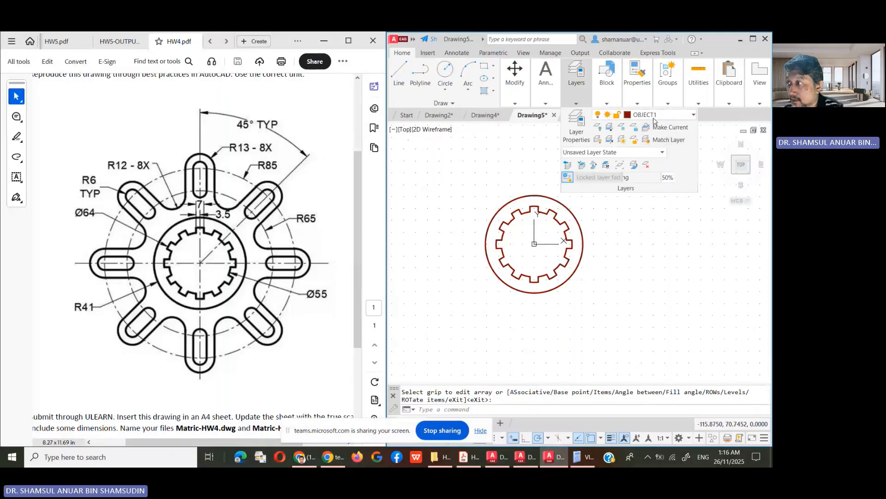
pyautogui.click(654, 116)
pyautogui.click(662, 145)
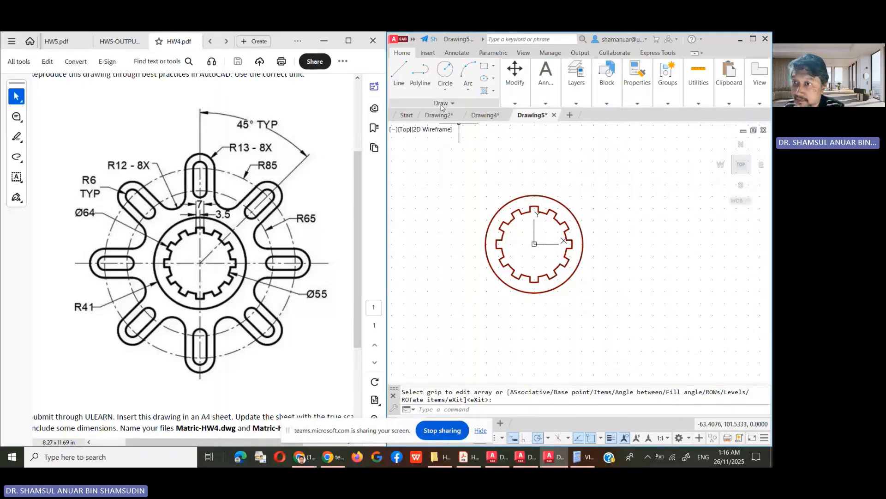
# - Draw a construction circle of radius 65 centered on the hub
pyautogui.click(446, 73)
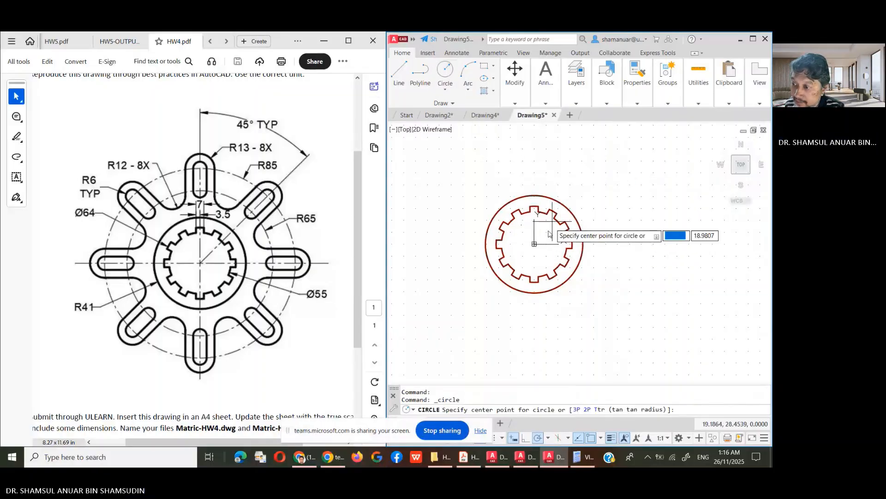
pyautogui.click(534, 243)
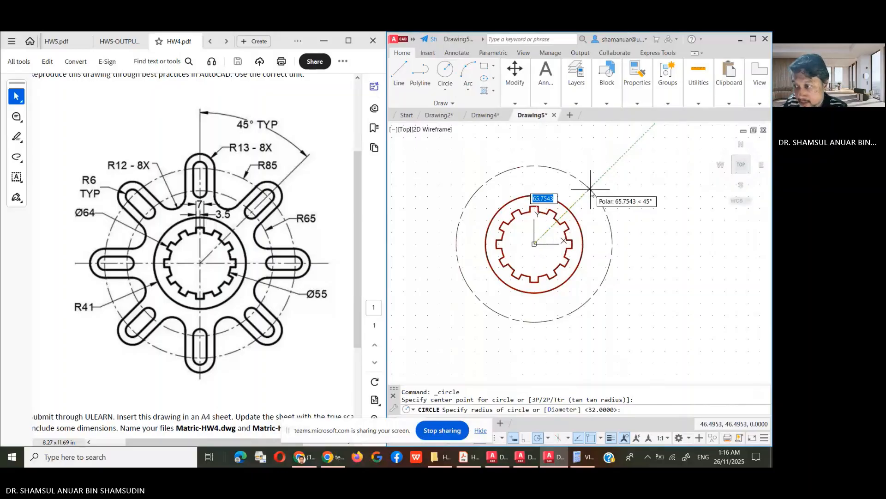
pyautogui.write('6')
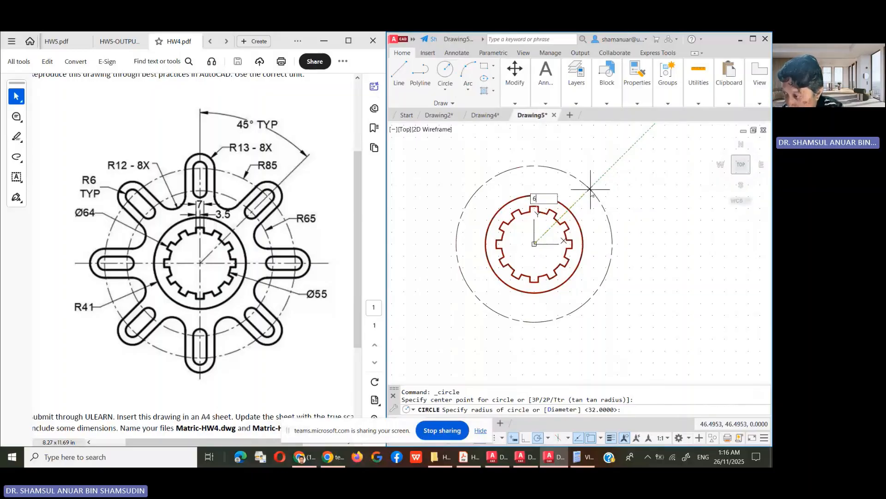
pyautogui.write('5')
pyautogui.press('Return')
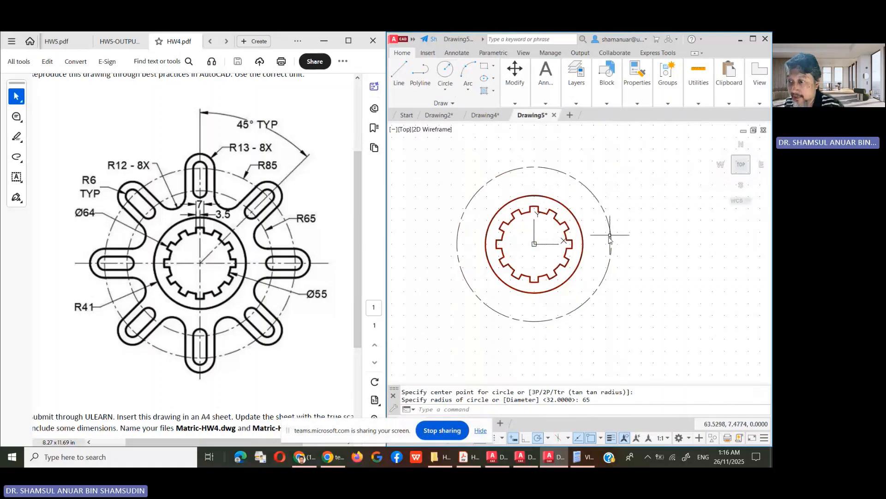
# - Draw a second centerline circle of radius 85 centered on the hub
pyautogui.press('Return')
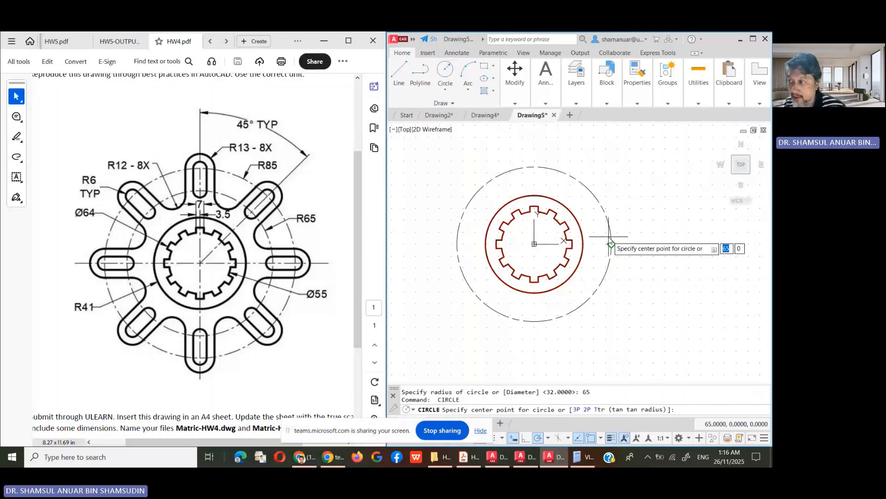
pyautogui.click(535, 244)
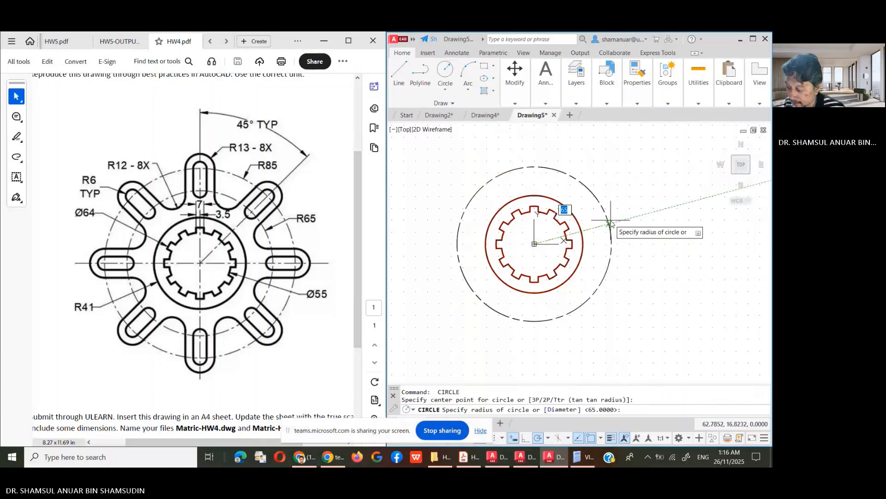
pyautogui.write('85')
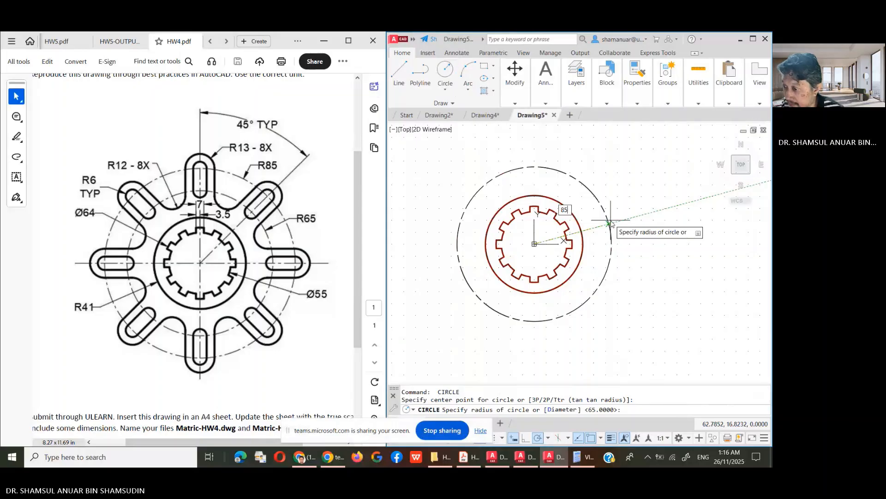
pyautogui.press('Return')
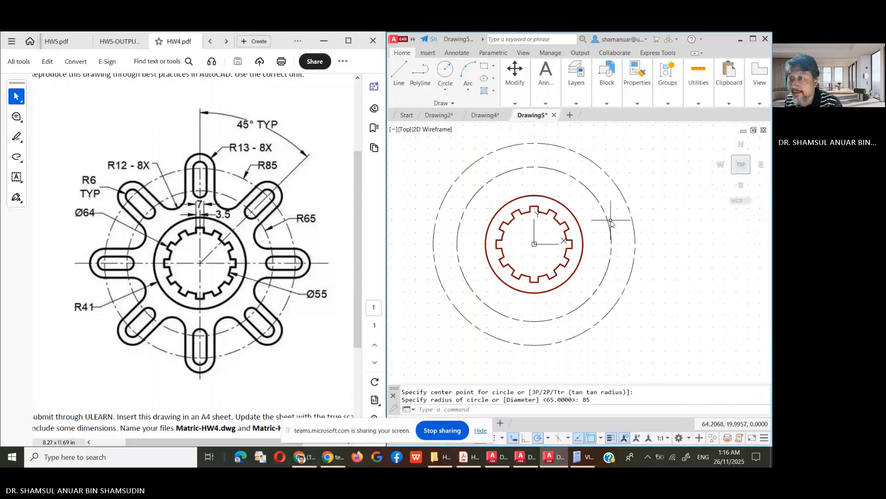
# - Draw a vertical centerline from the top quadrant of the hub's outer circle to just beyond the radius 85 circle
pyautogui.click(408, 75)
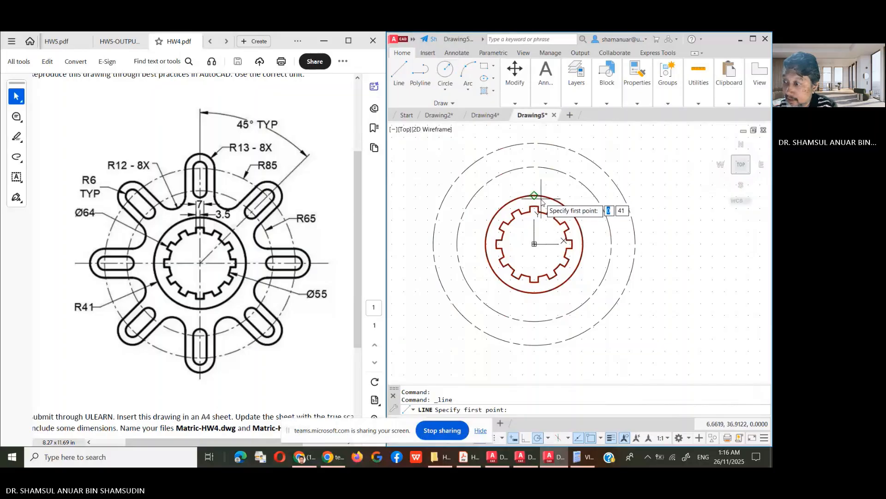
pyautogui.click(534, 195)
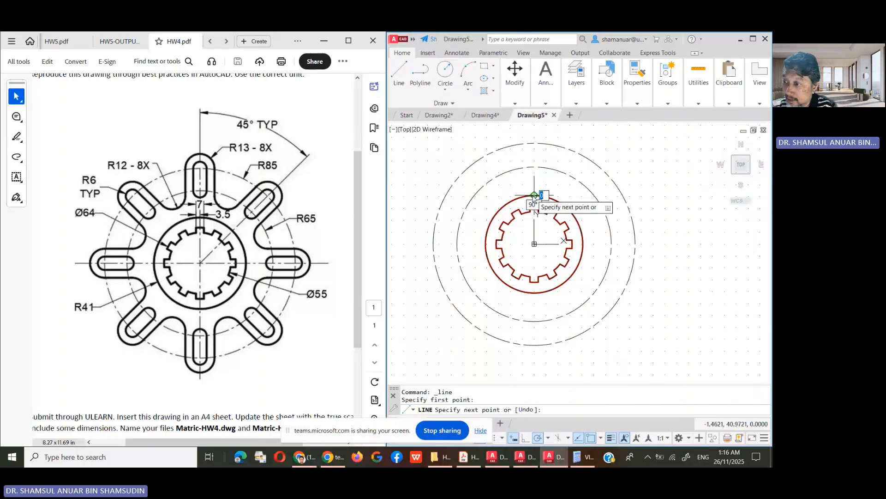
pyautogui.click(534, 124)
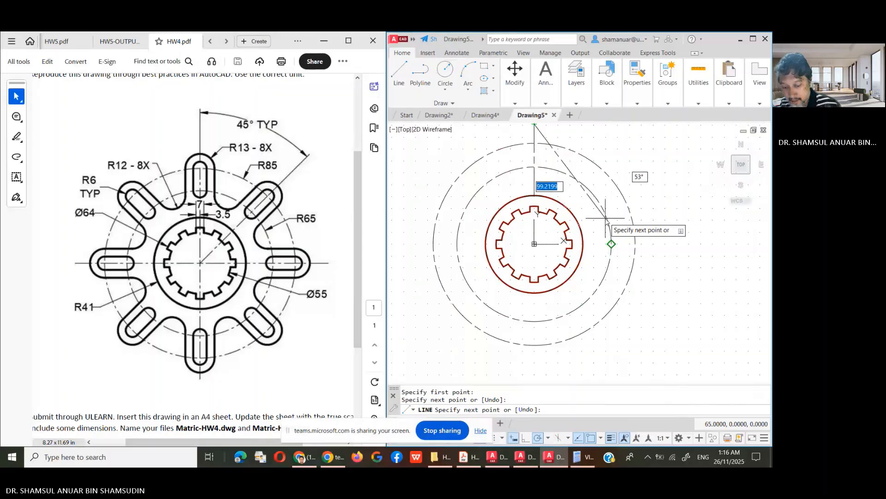
pyautogui.press('Escape')
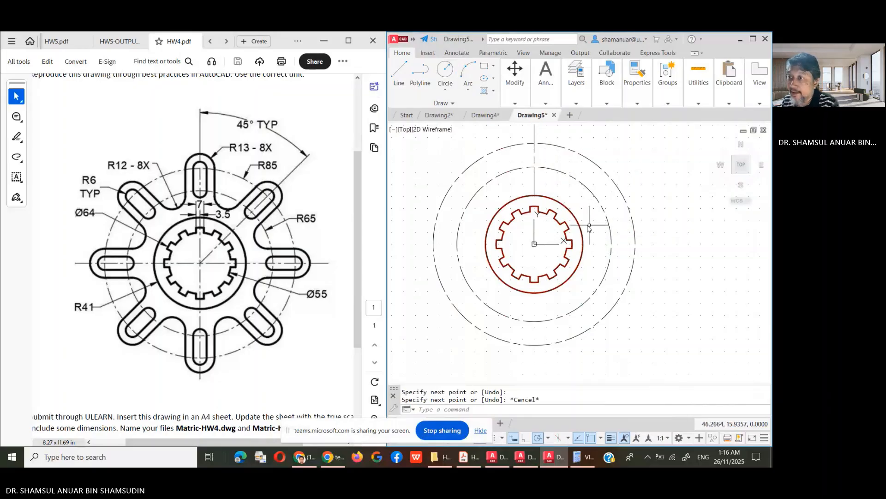
# - Make OBJECT1 the current layer in place of CENTER
pyautogui.click(601, 438)
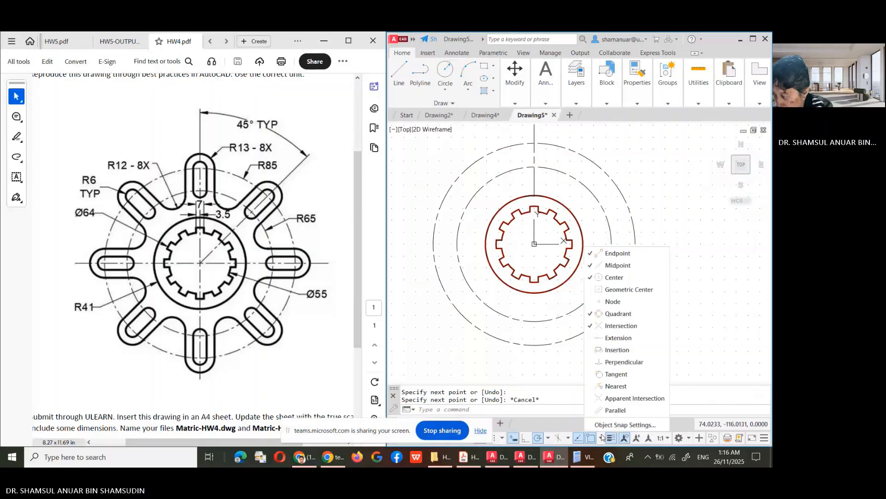
pyautogui.click(680, 339)
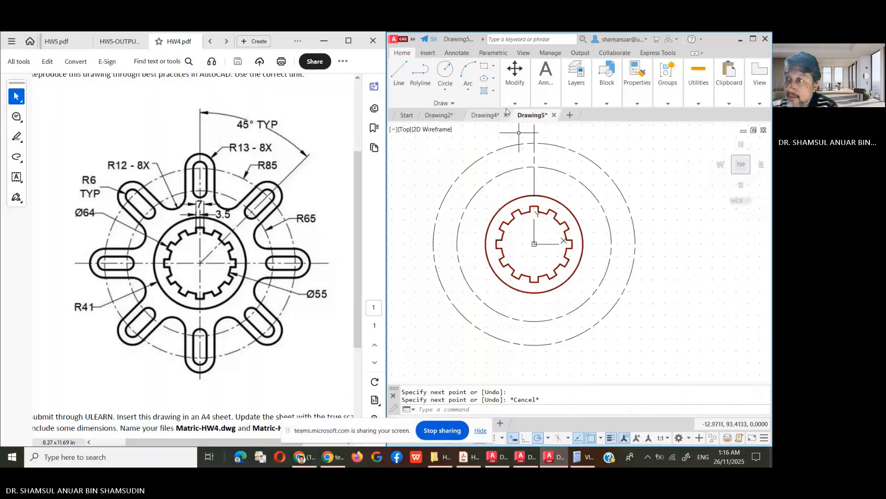
pyautogui.click(607, 103)
pyautogui.click(579, 102)
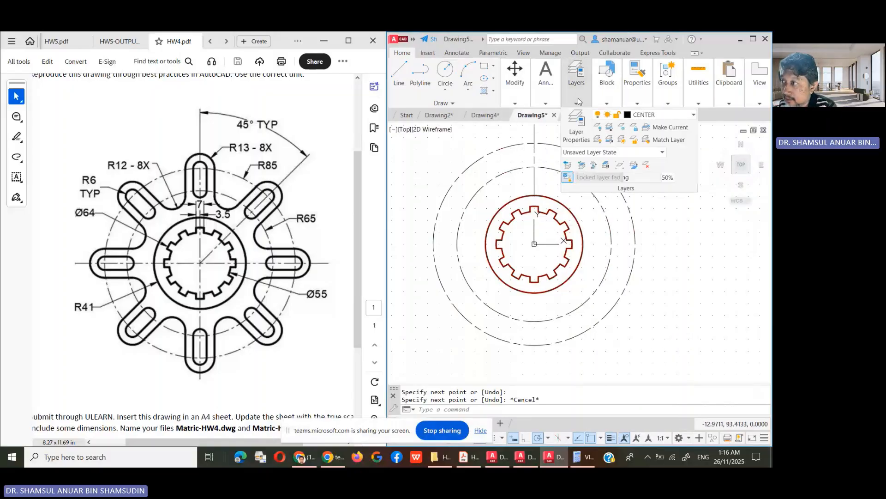
pyautogui.click(641, 114)
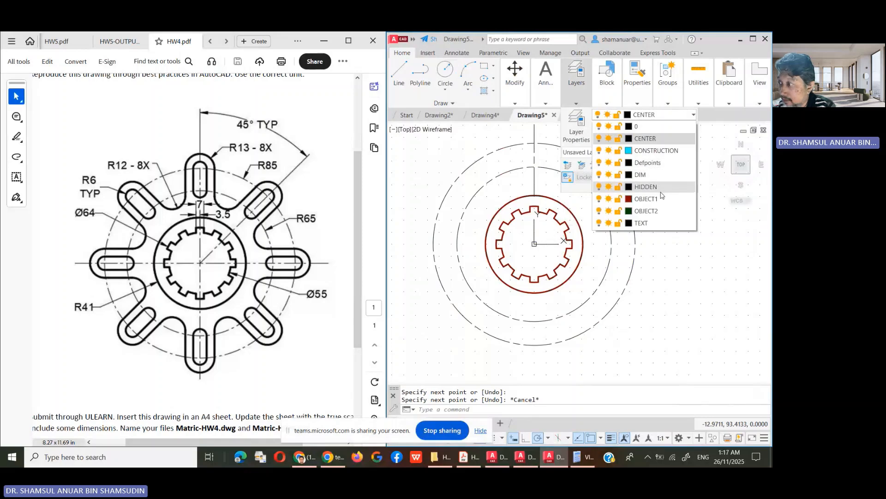
pyautogui.click(616, 197)
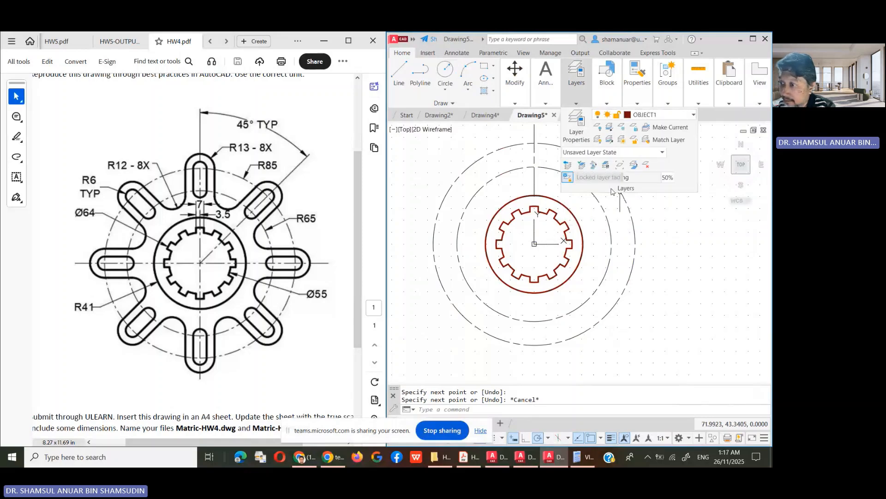
# - Draw two concentric circles of radius 6 and 13 where the vertical centerline crosses the radius 85 circle
pyautogui.click(445, 72)
pyautogui.click(534, 144)
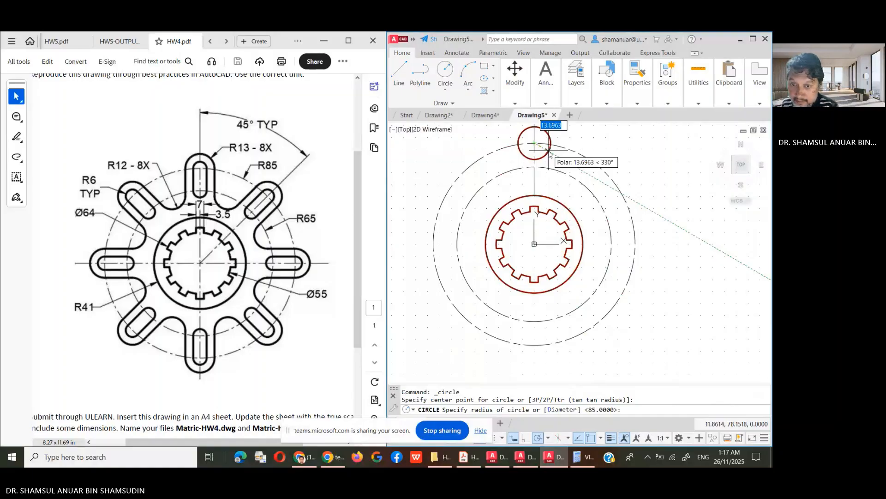
pyautogui.write('6')
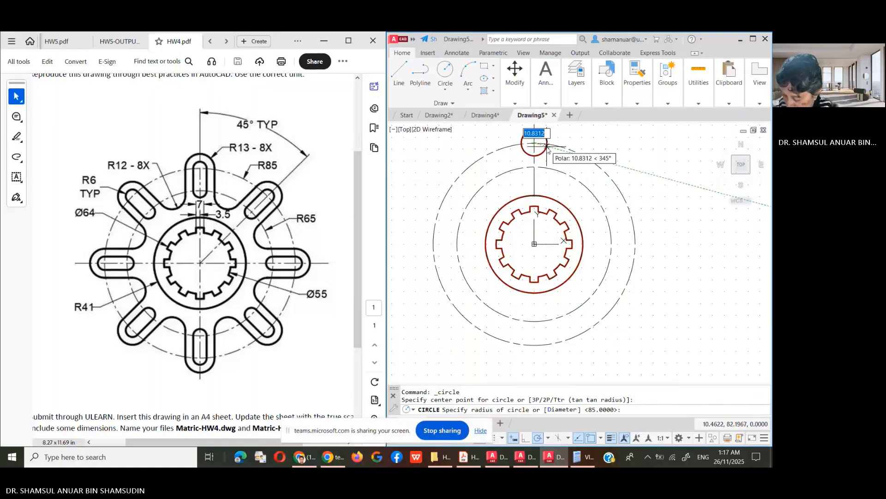
pyautogui.press('Return')
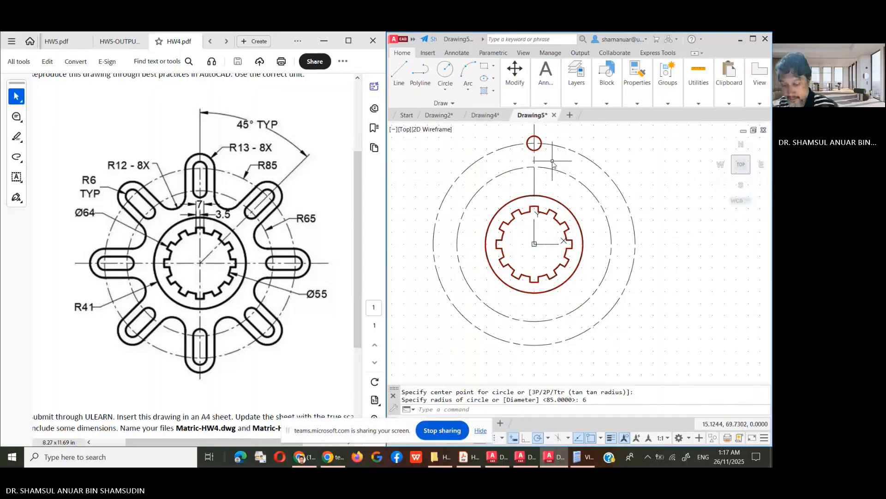
pyautogui.press('Return')
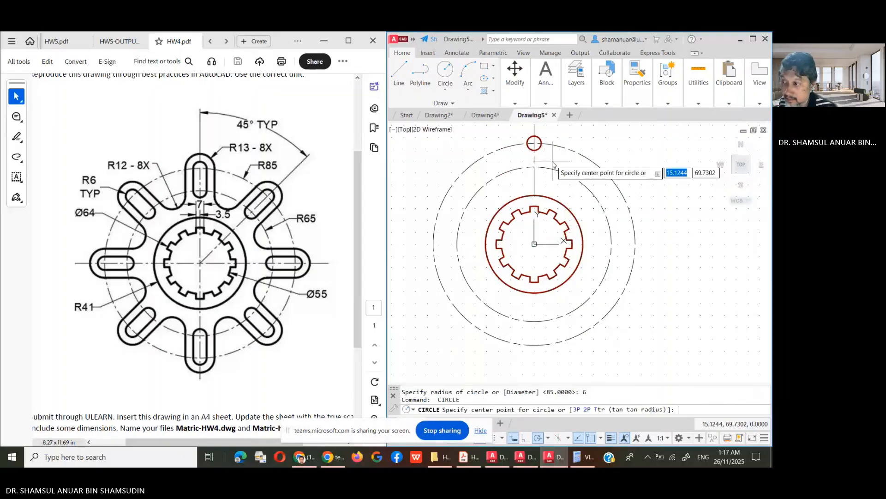
pyautogui.click(534, 143)
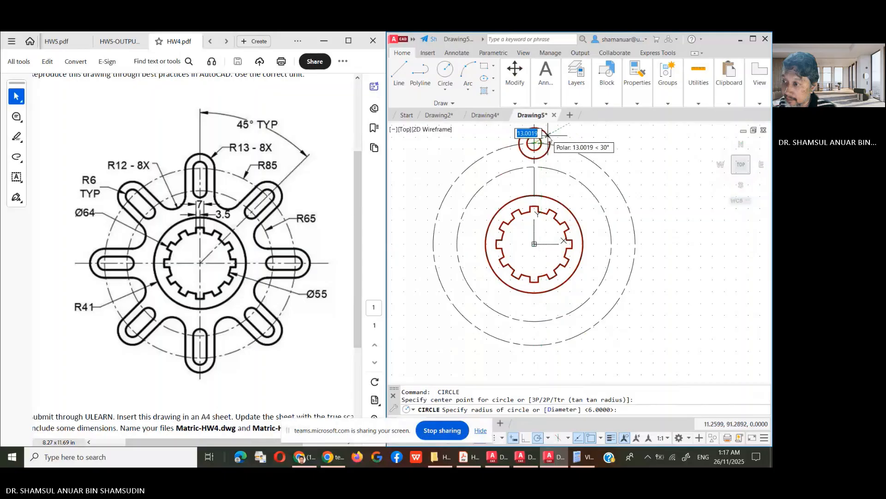
pyautogui.write('13')
pyautogui.press('Return')
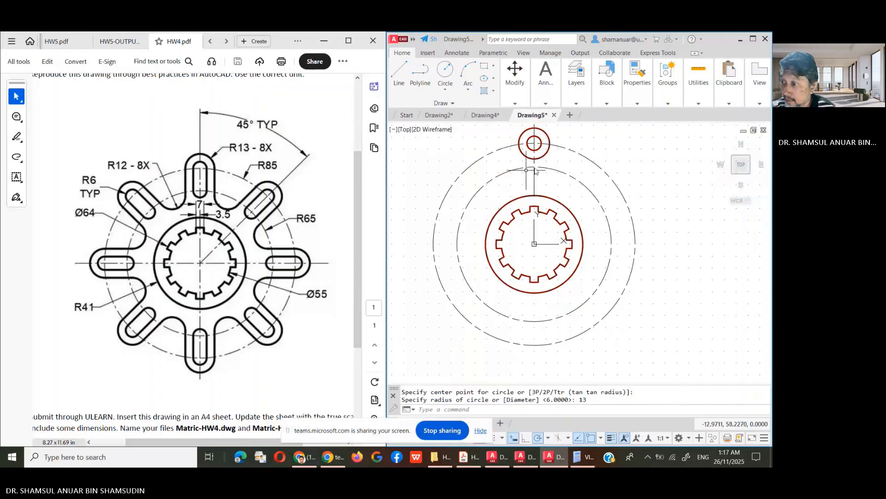
# - Draw a circle of radius 6 where the vertical centerline crosses the radius 65 circle
pyautogui.scroll(2, 547, 189)
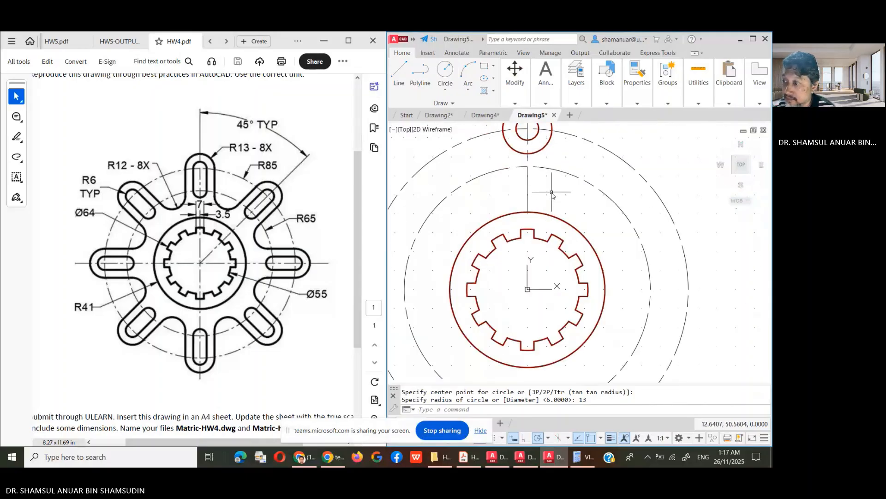
pyautogui.press('Return')
pyautogui.click(528, 167)
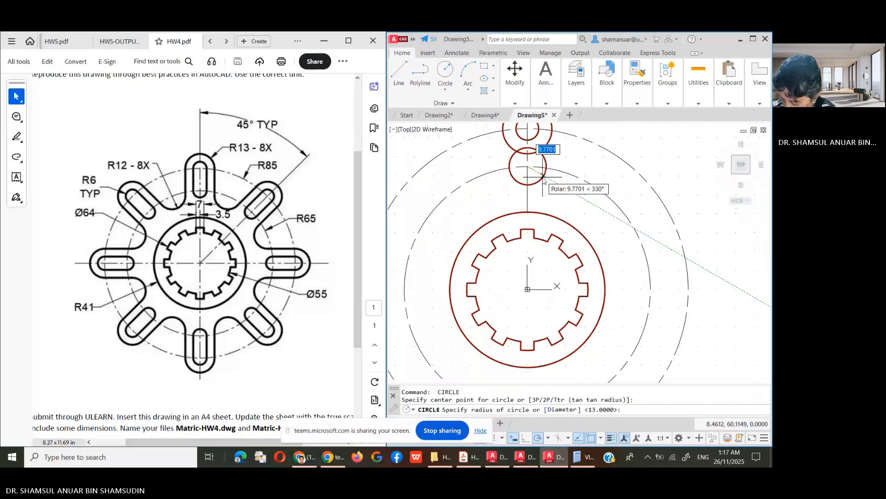
pyautogui.write('6')
pyautogui.press('Return')
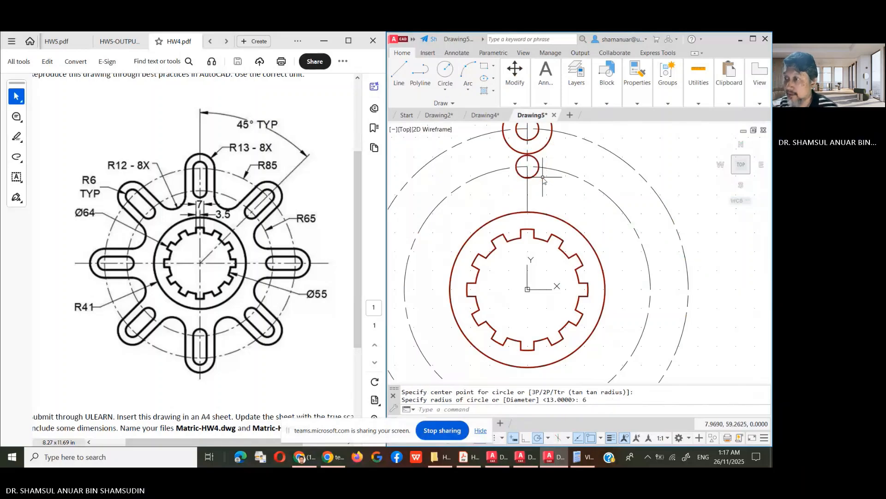
# - Draw a vertical line about 18 units long downward from the left quadrant of the radius 13 circle
pyautogui.click(405, 71)
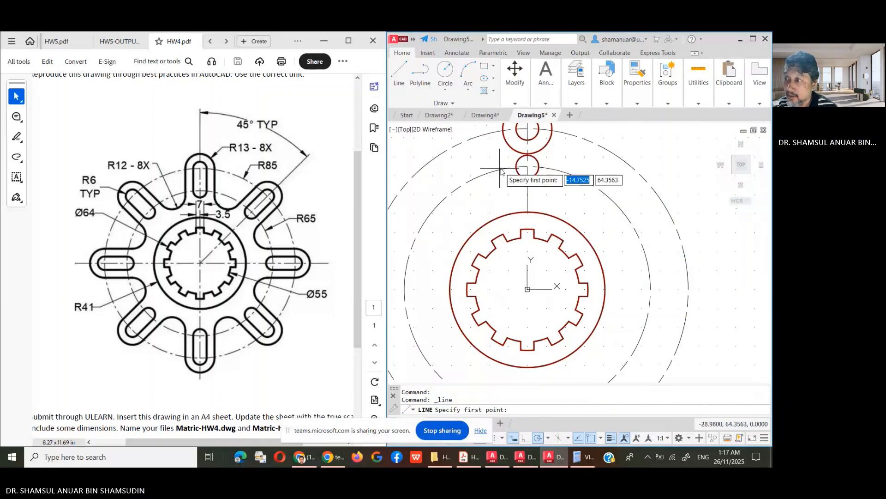
pyautogui.click(502, 137)
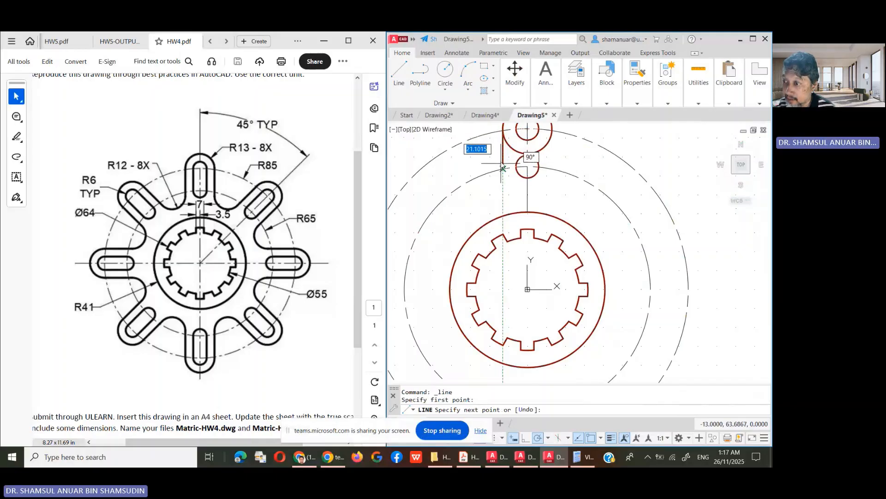
pyautogui.click(502, 162)
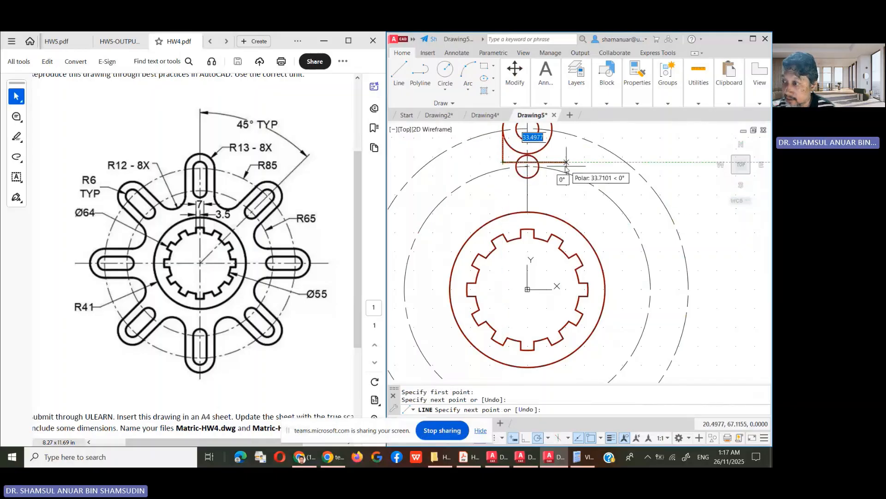
pyautogui.press('Return')
# - Draw a vertical line about 38 units long downward from the right quadrant of the radius 13 circle
pyautogui.press('Return')
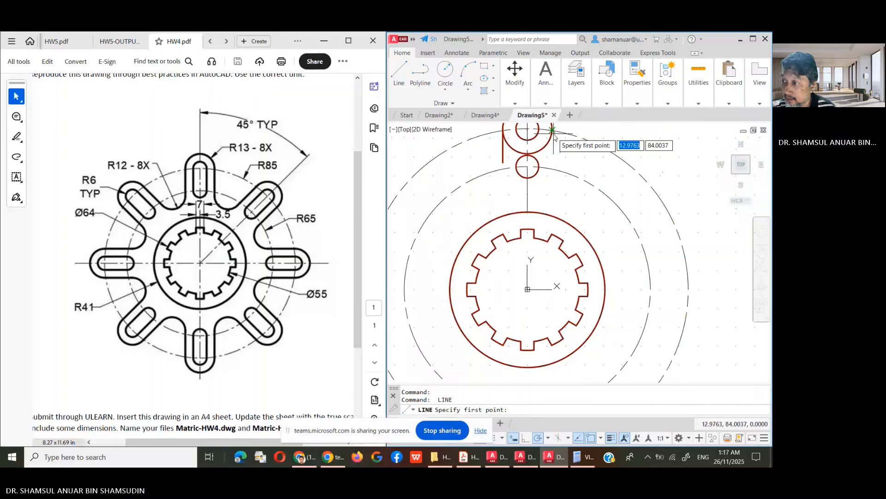
pyautogui.moveTo(554, 144); pyautogui.dragTo(549, 159, button='middle')
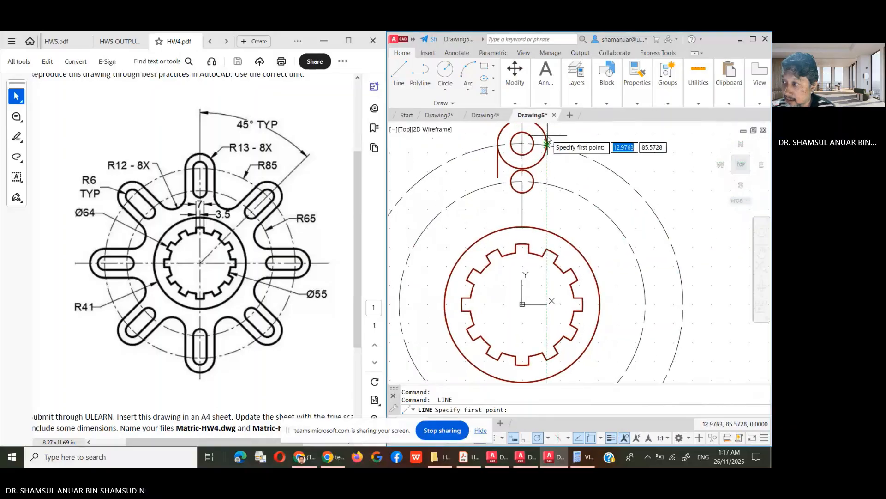
pyautogui.scroll(4, 557, 141)
pyautogui.click(533, 143)
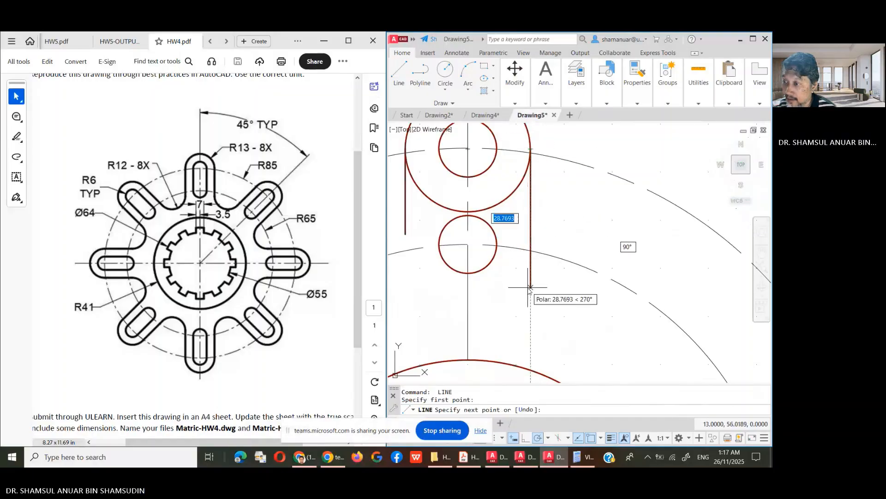
pyautogui.click(531, 332)
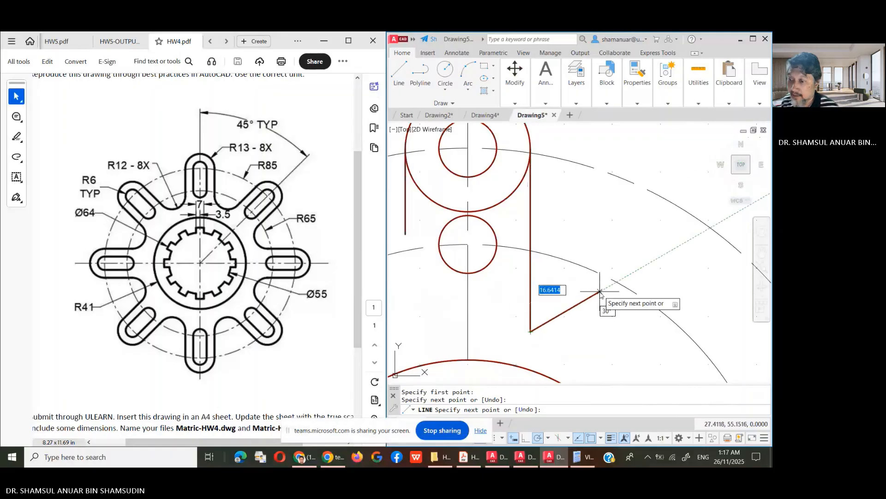
pyautogui.press('Return')
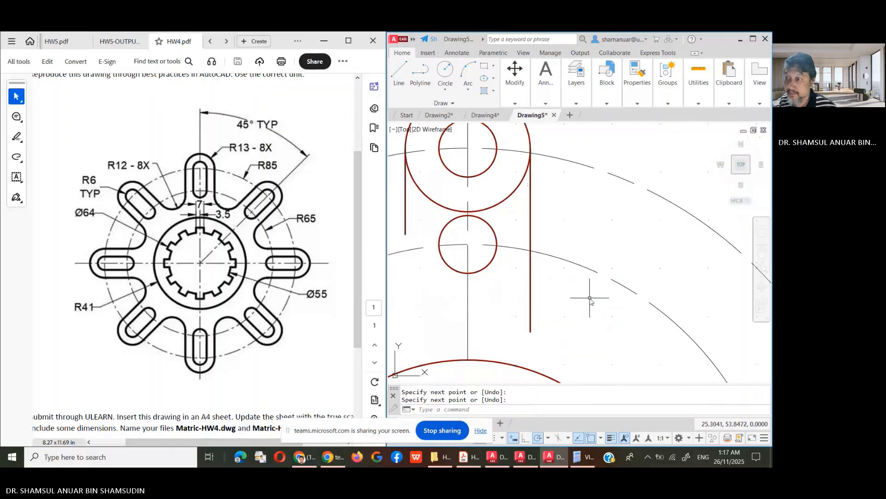
# - Trim away the lower half of the radius 13 circle between the two vertical side lines
pyautogui.click(515, 103)
pyautogui.click(589, 114)
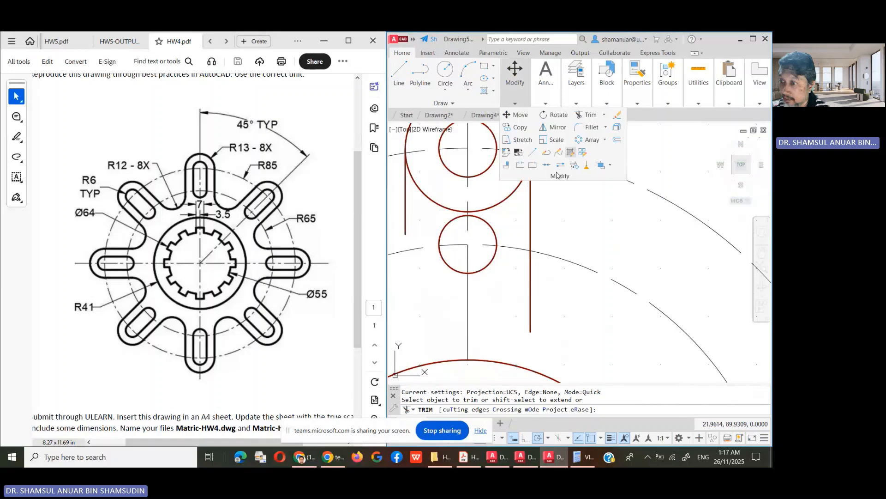
pyautogui.click(507, 195)
pyautogui.click(450, 210)
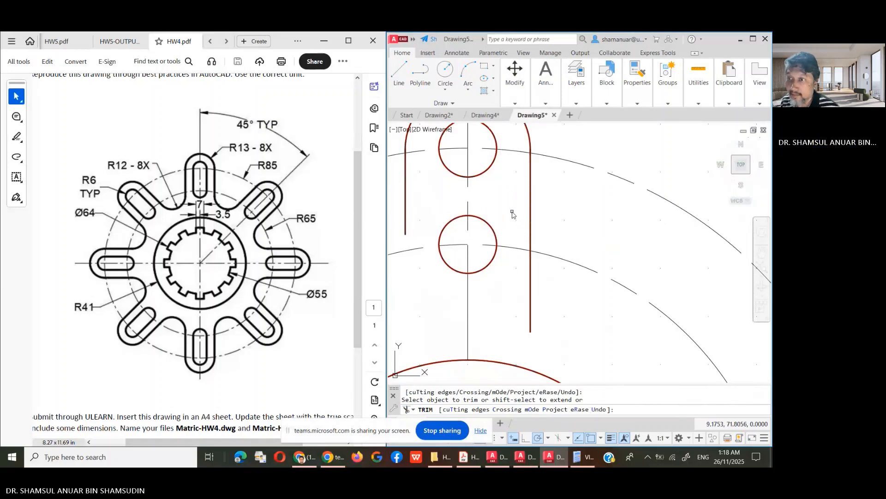
pyautogui.press('Escape')
# - Connect the left and right quadrants of the two radius 6 circles with two vertical lines
pyautogui.click(399, 73)
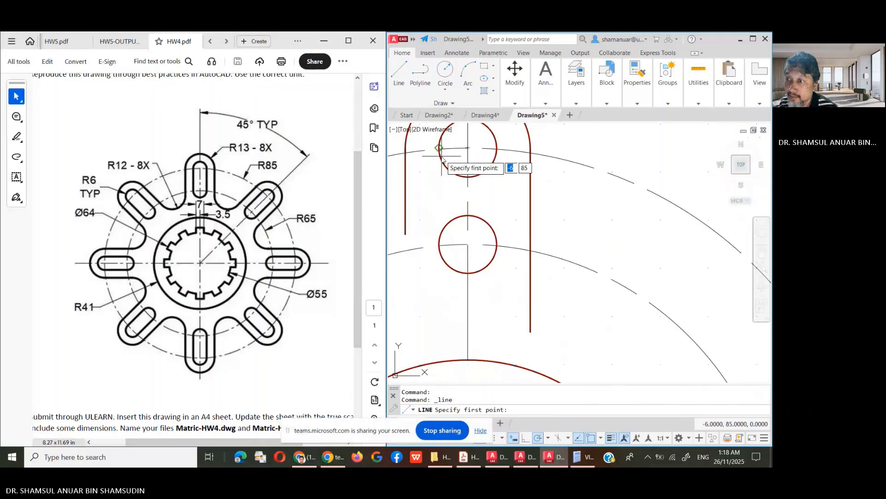
pyautogui.click(439, 148)
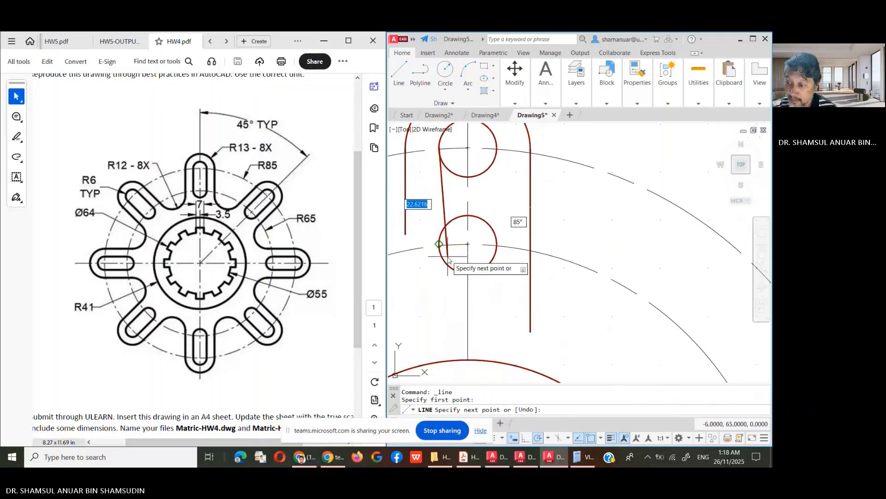
pyautogui.click(439, 244)
pyautogui.press('Return')
pyautogui.press('Return')
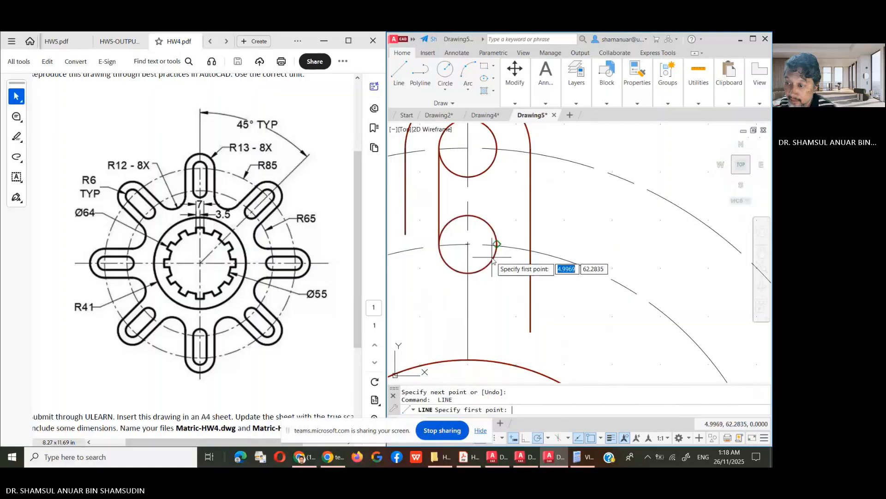
pyautogui.click(496, 245)
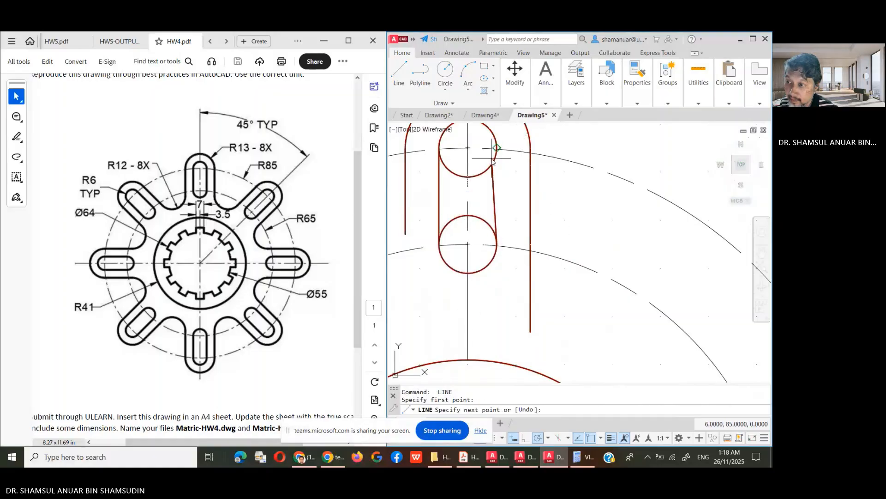
pyautogui.click(486, 159)
pyautogui.press('Return')
# - Trim away the inner halves of both radius 6 circles to form the closed slot outline
pyautogui.click(516, 95)
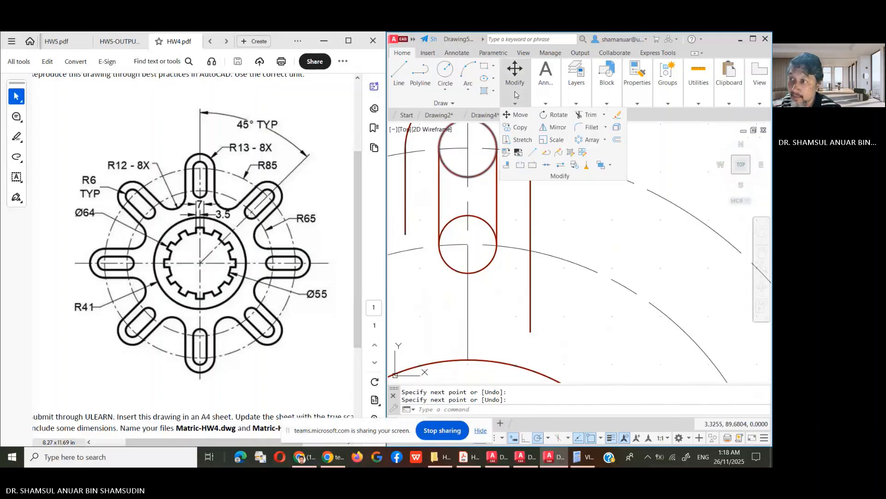
pyautogui.click(482, 173)
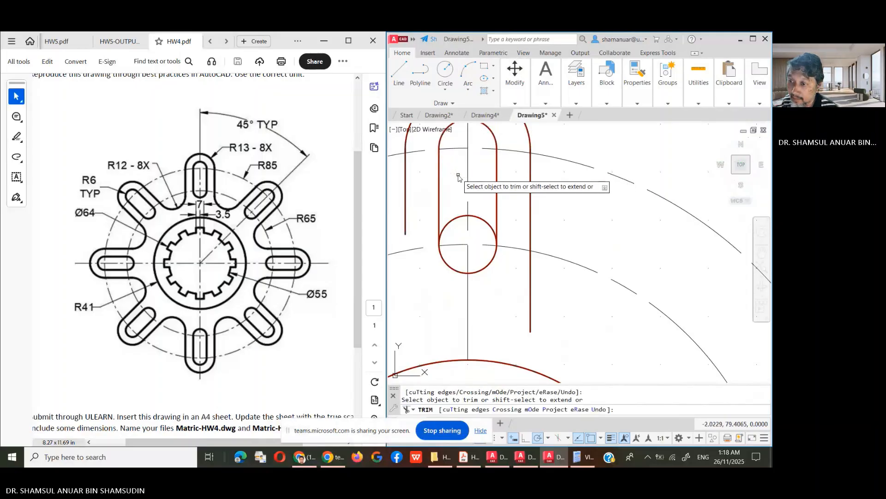
pyautogui.click(460, 217)
pyautogui.click(480, 218)
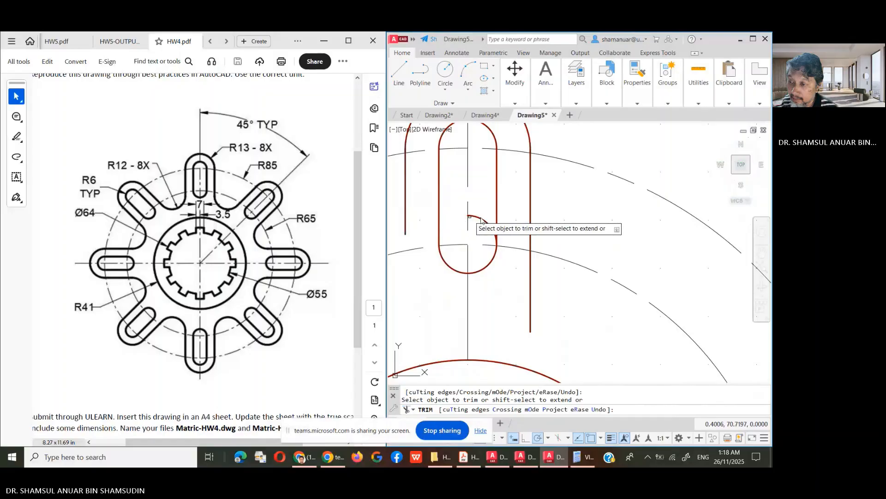
pyautogui.press('Return')
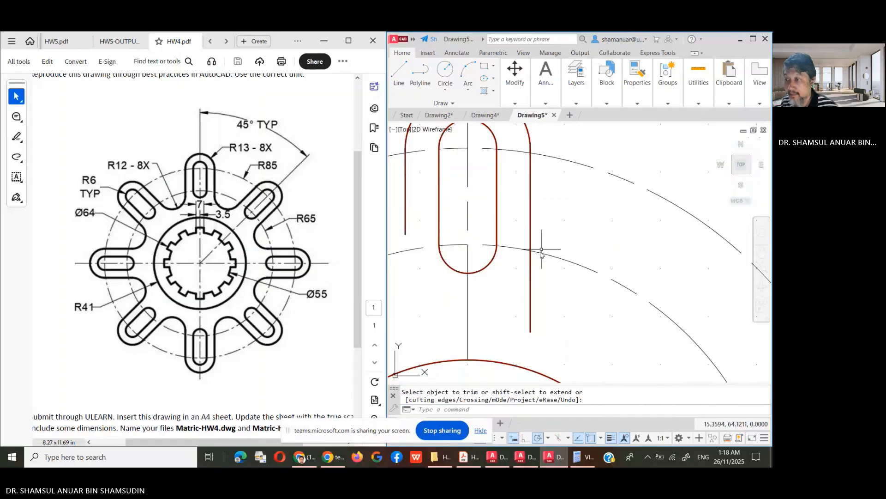
# - Stretch the lower end of the arm's left side line straight down to a total length of about 36 units
pyautogui.scroll(-1, 532, 282)
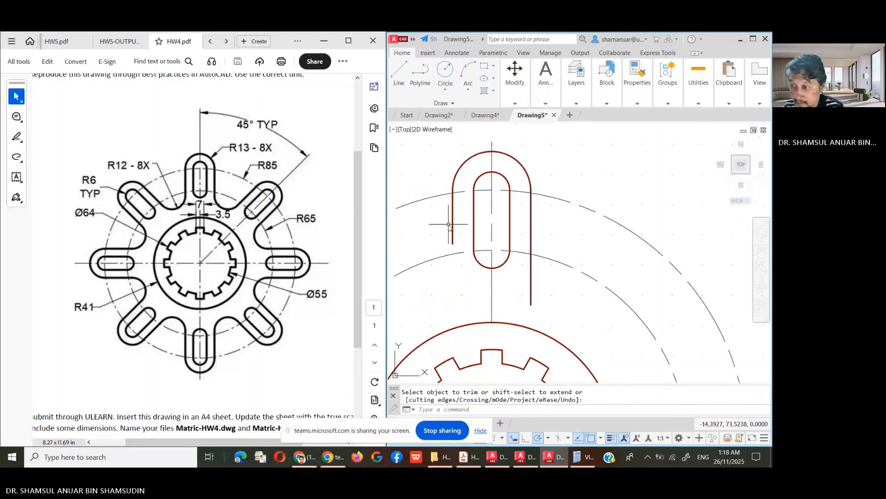
pyautogui.press('Return')
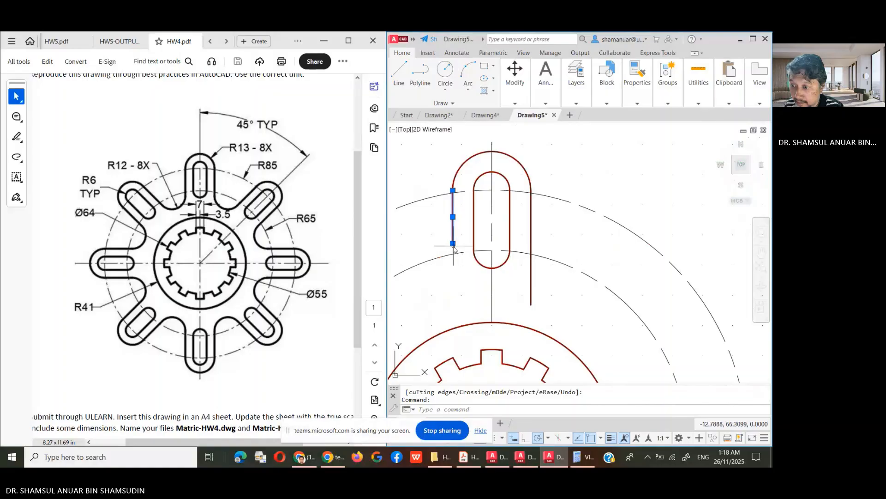
pyautogui.click(453, 243)
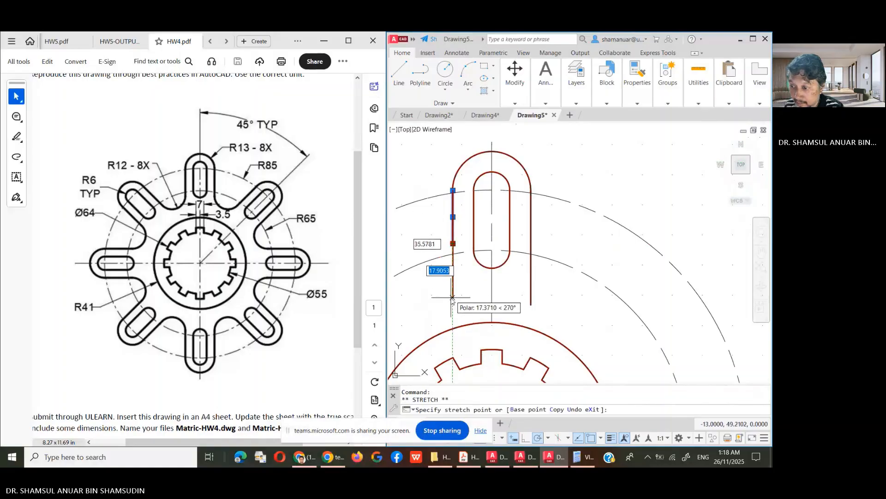
pyautogui.click(452, 298)
pyautogui.moveTo(453, 297)
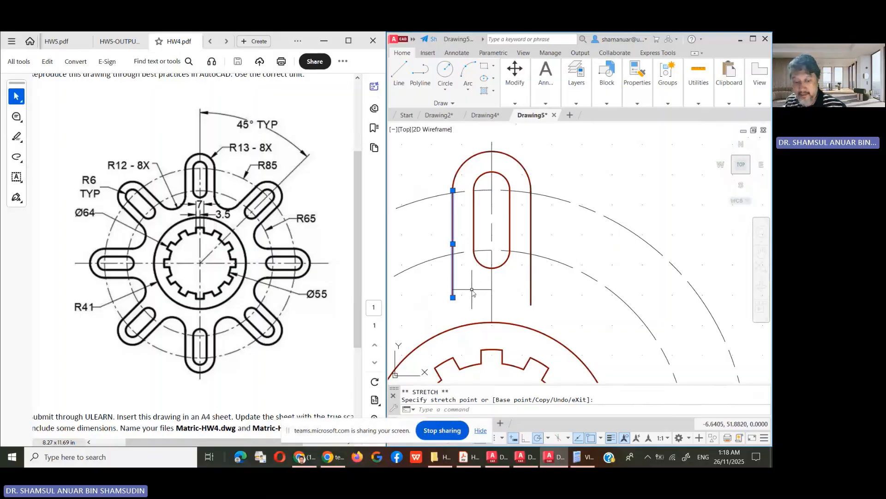
pyautogui.press('Escape')
# - Create a polar array of the complete slotted arm, centred on the hub's center point
pyautogui.scroll(-4, 559, 227)
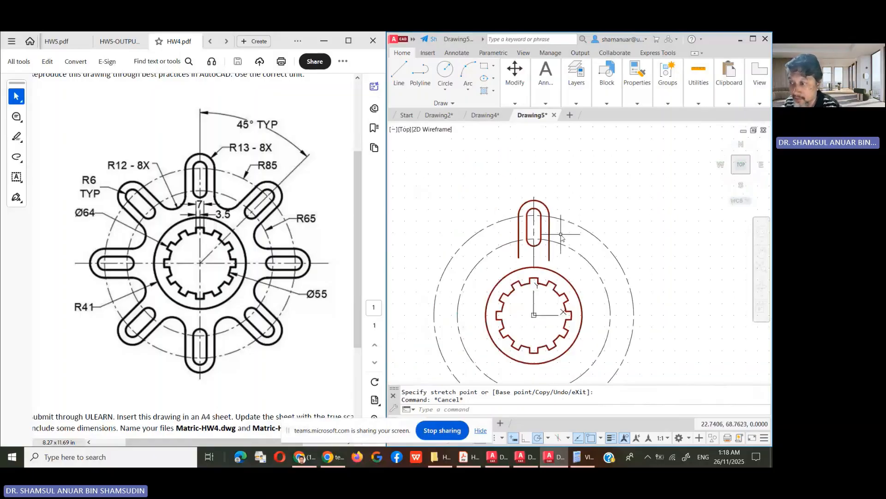
pyautogui.click(515, 104)
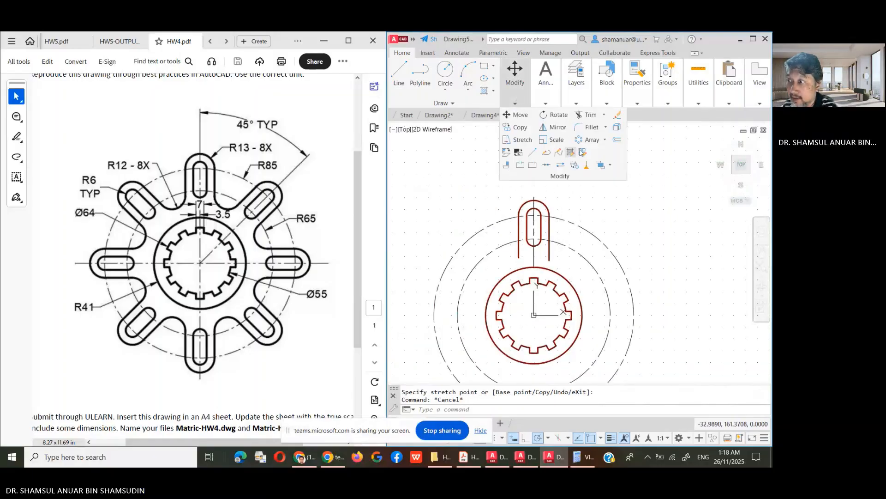
pyautogui.click(588, 139)
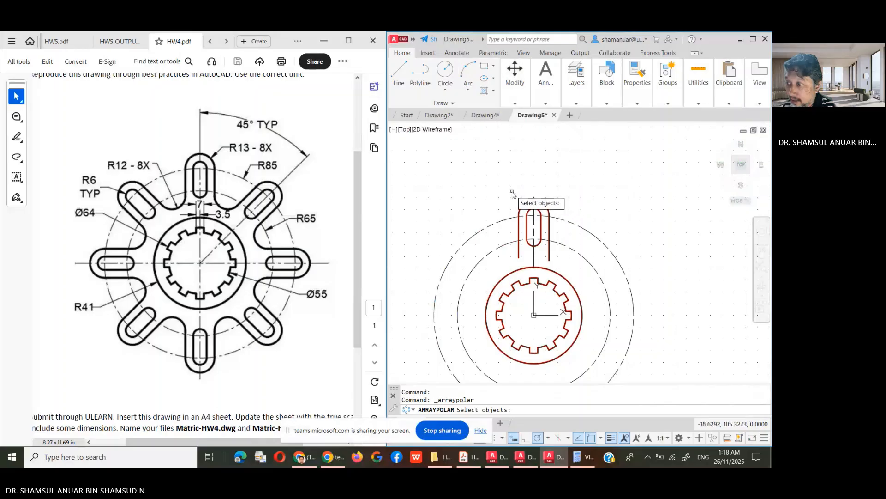
pyautogui.click(513, 191)
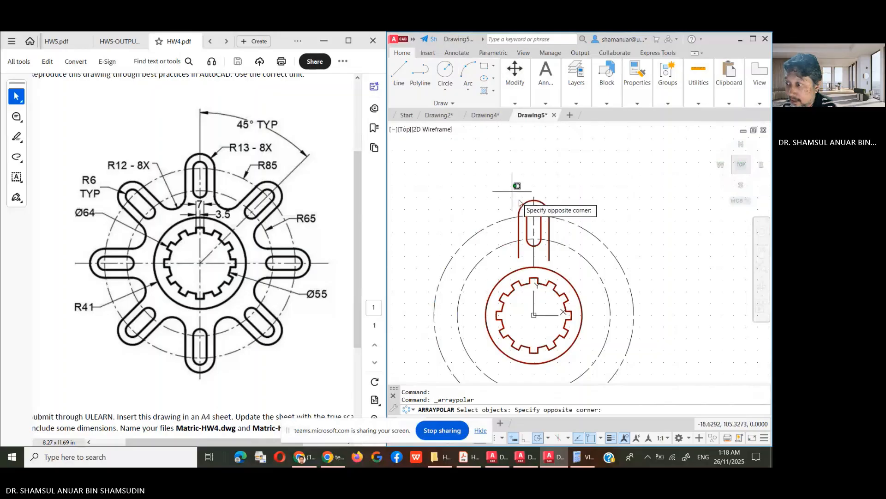
pyautogui.click(555, 265)
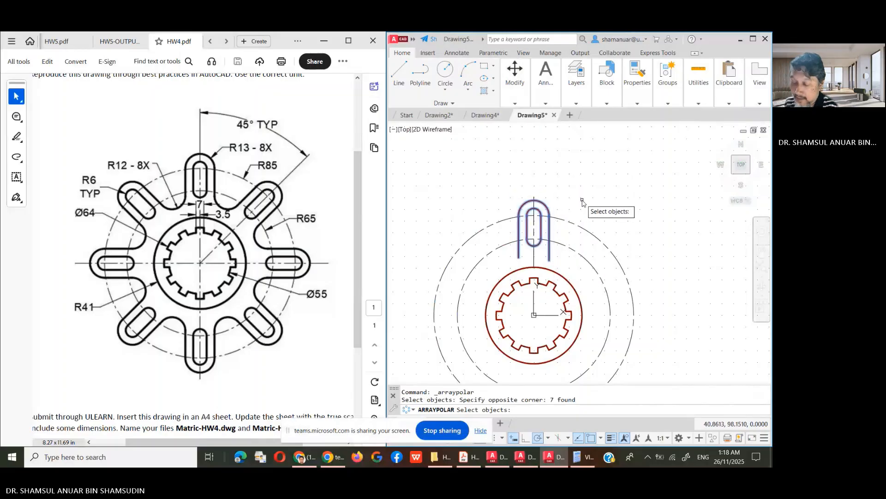
pyautogui.press('Return')
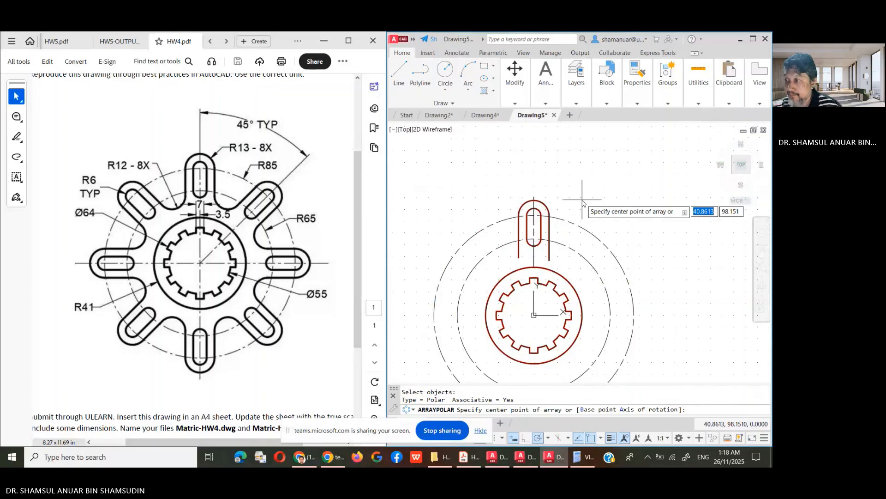
pyautogui.click(534, 315)
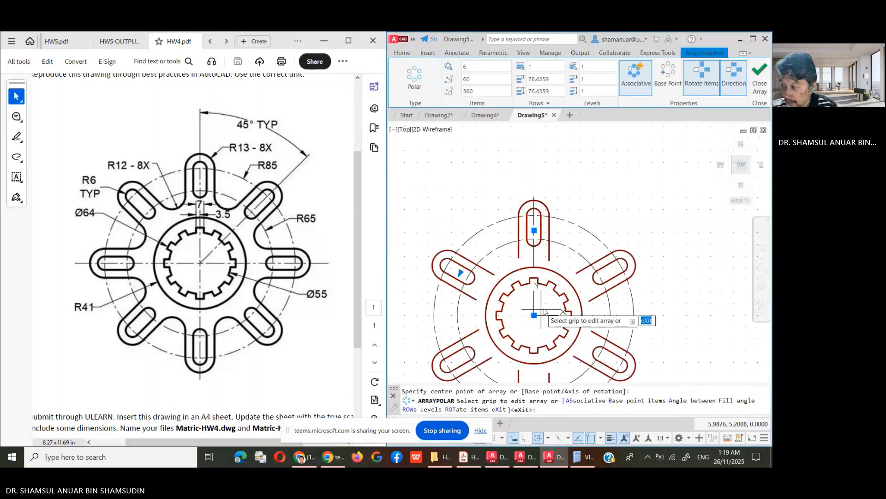
# - Set the arm array to 8 items over 360 degrees, make it non-associative, and finish the array
pyautogui.click(469, 77)
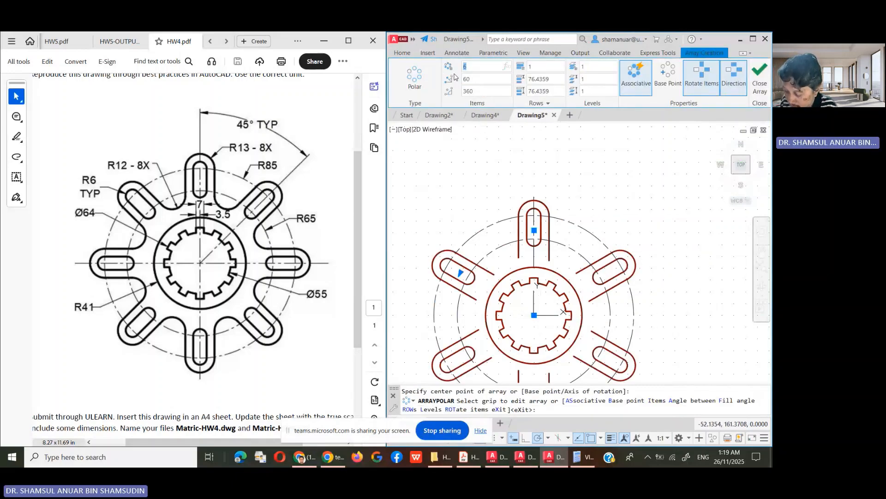
pyautogui.write('8')
pyautogui.press('Return')
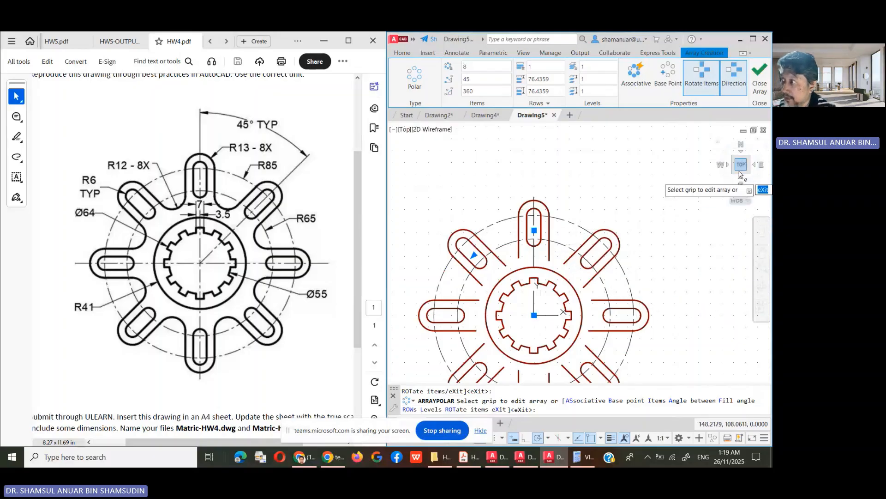
pyautogui.click(760, 79)
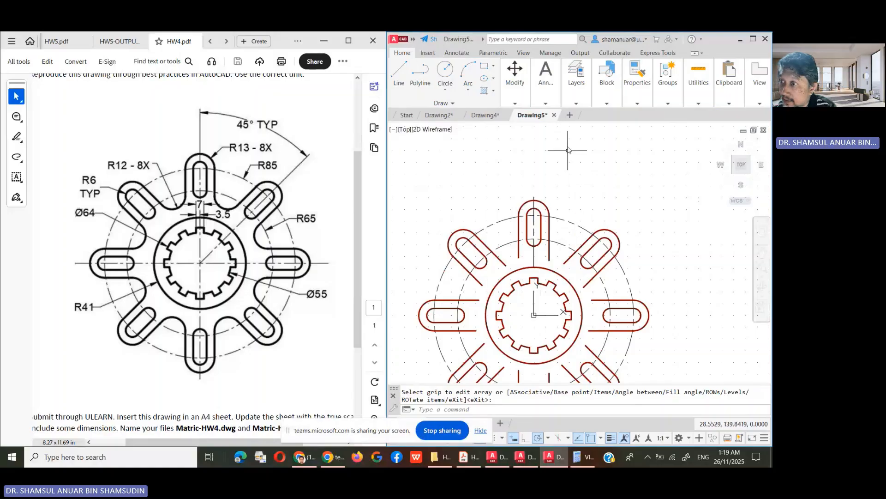
# - Fillet the facing side lines of the top arm and the upper-right arm with a radius of 12
pyautogui.click(518, 98)
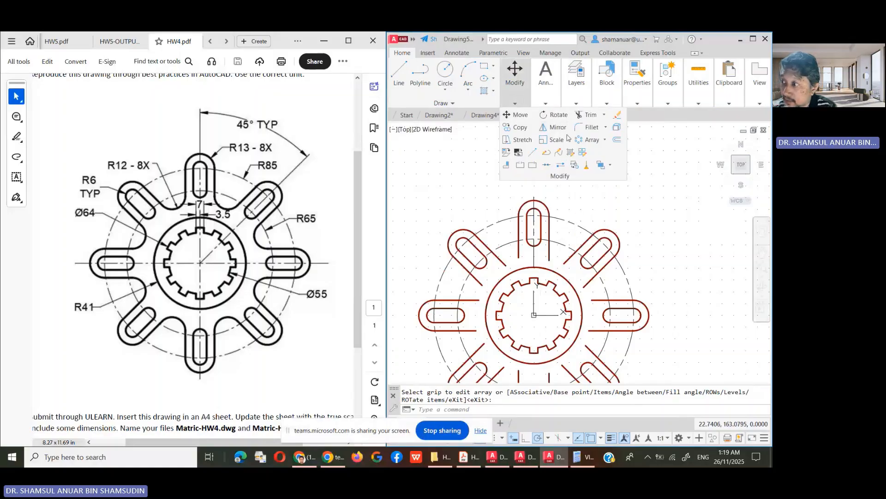
pyautogui.click(591, 128)
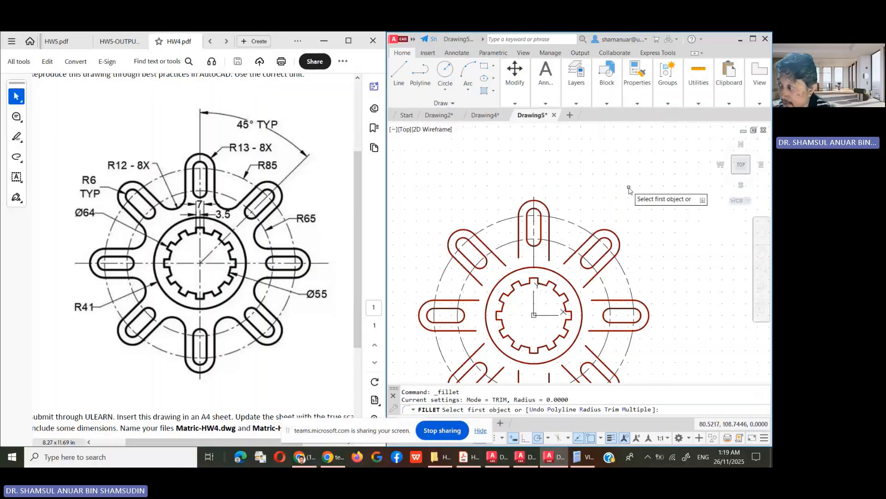
pyautogui.rightClick(636, 199)
pyautogui.click(668, 246)
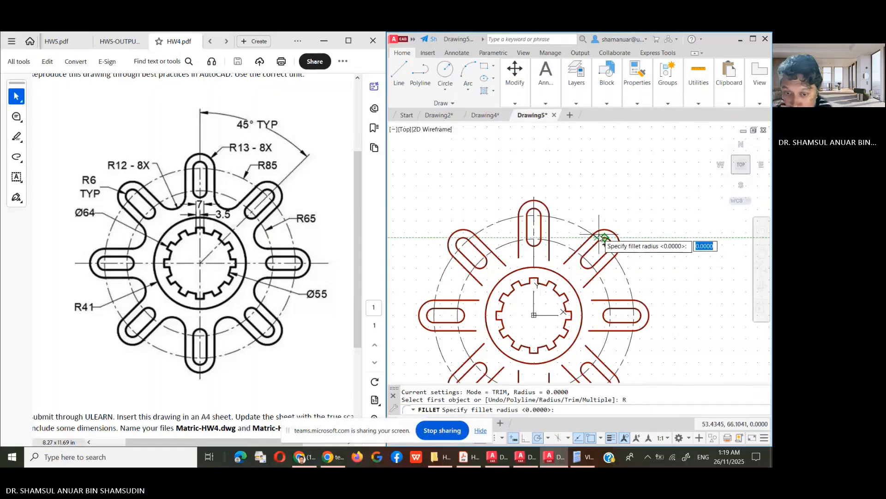
pyautogui.press('Return')
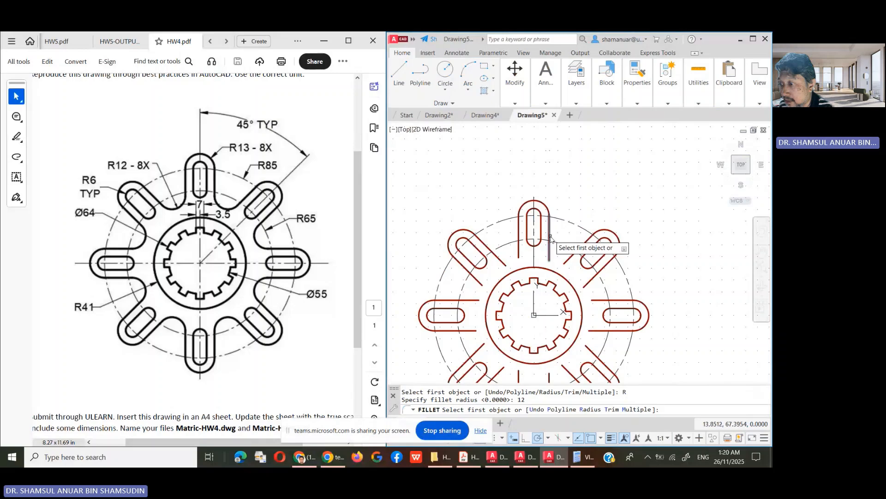
pyautogui.click(549, 239)
pyautogui.click(569, 262)
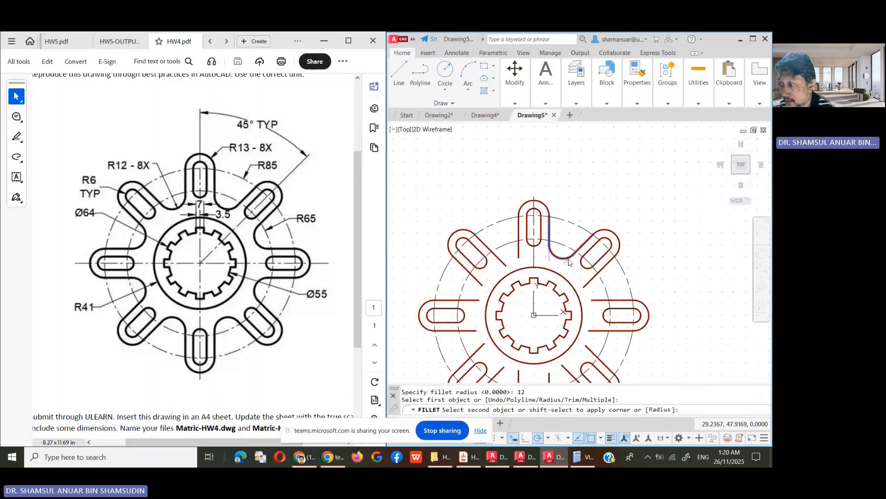
# - Fillet both sides of the right arm to the facing lines of the upper-right and lower-right arms with radius 12
pyautogui.press('Return')
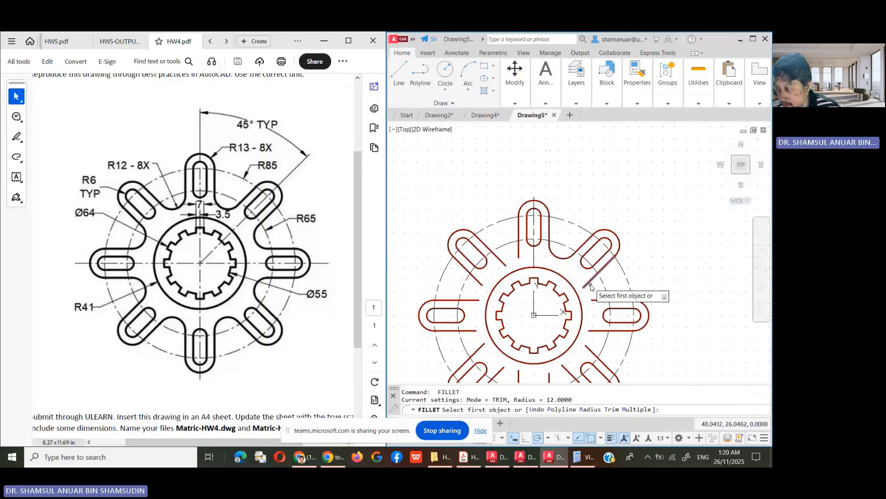
pyautogui.click(591, 282)
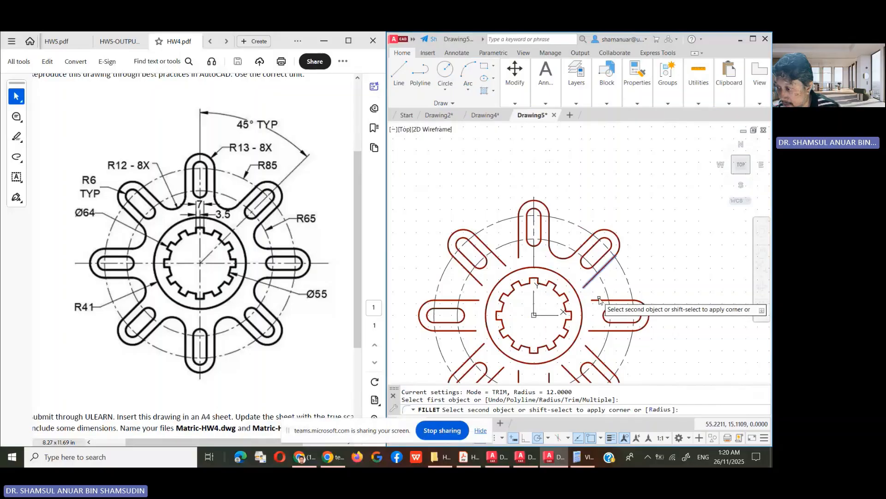
pyautogui.click(602, 301)
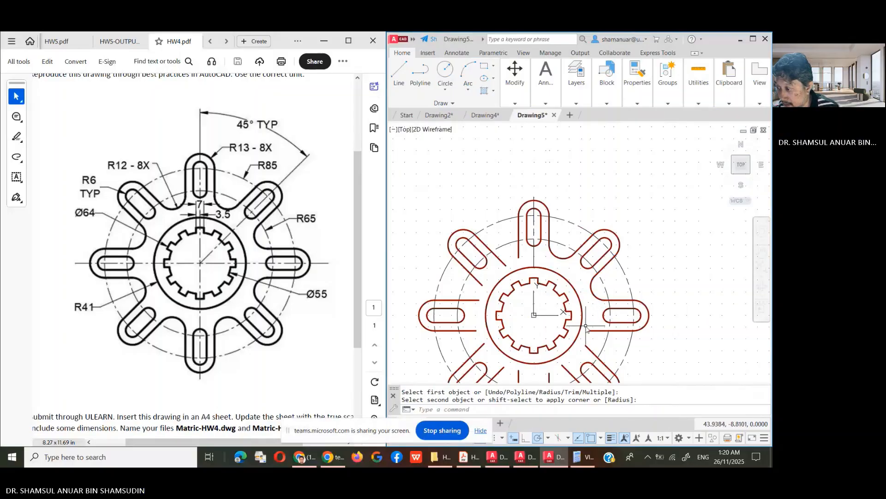
pyautogui.press('Return')
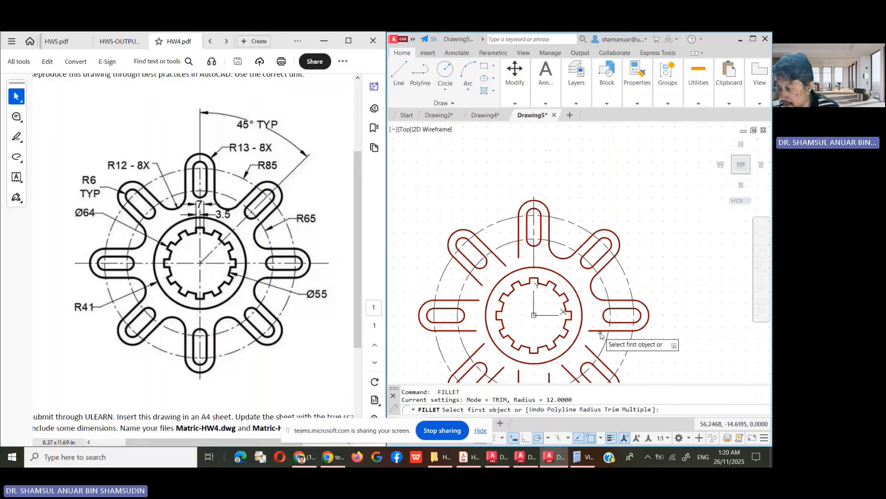
pyautogui.click(600, 331)
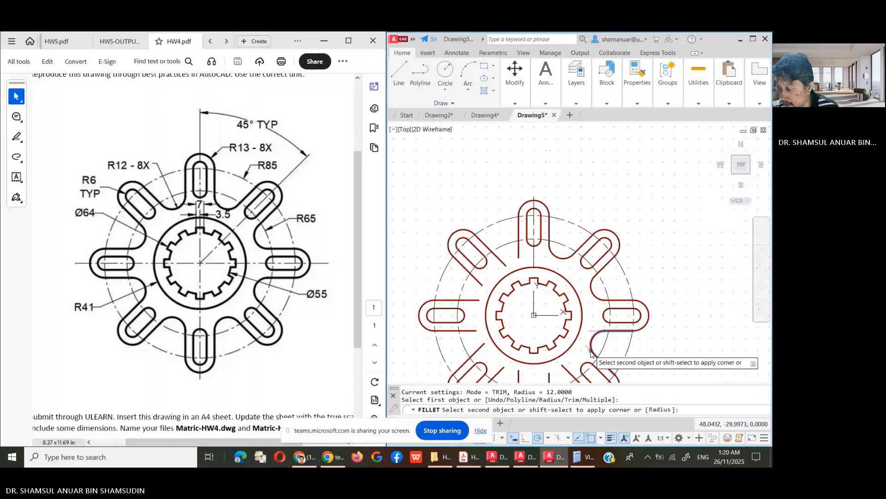
pyautogui.click(592, 353)
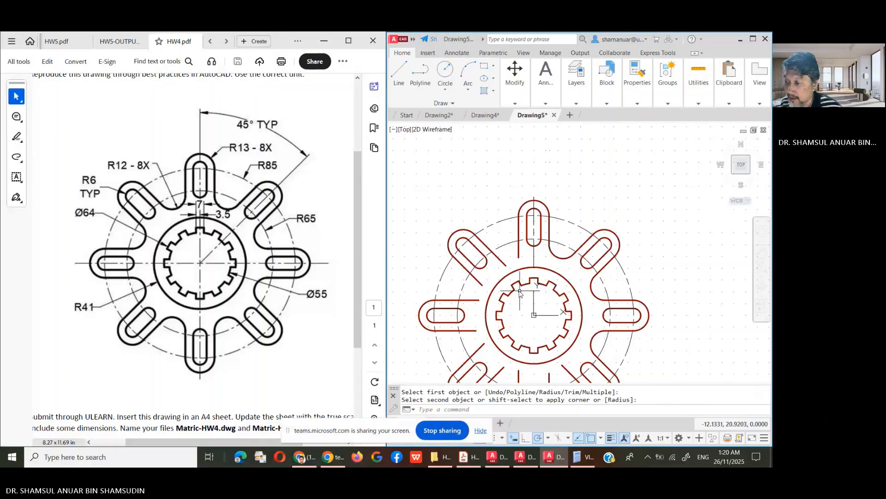
# - Fillet the top arm's left side line to the facing line of the upper-left arm with radius 12
pyautogui.press('Return')
pyautogui.click(518, 253)
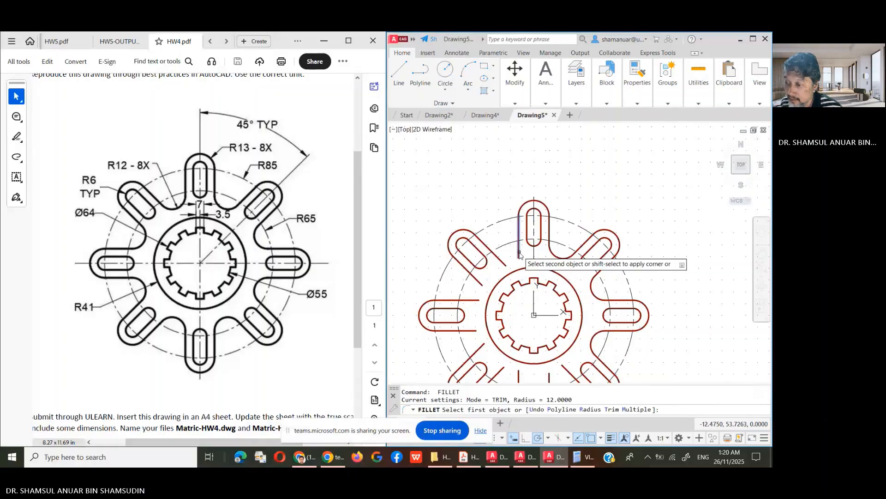
pyautogui.click(503, 263)
pyautogui.press('Return')
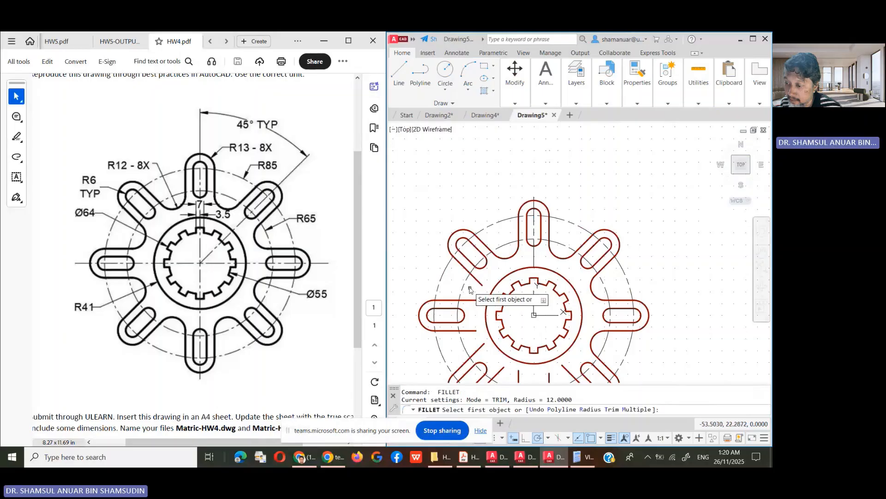
# - Fillet both sides of the left arm to the facing lines of the upper-left and lower-left arms with radius 12
pyautogui.click(475, 279)
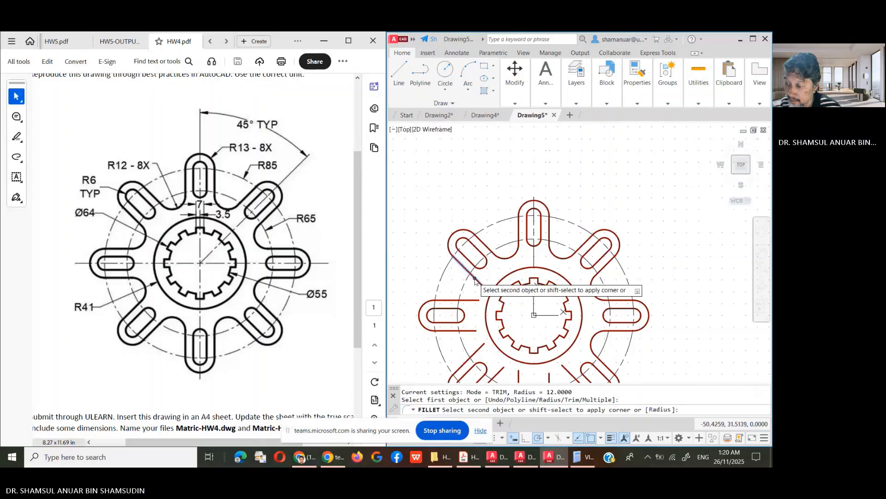
pyautogui.click(475, 302)
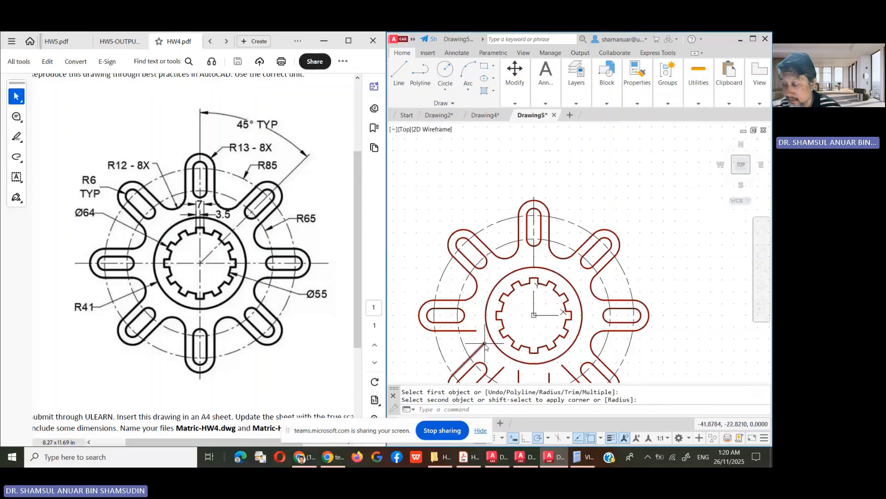
pyautogui.press('Return')
pyautogui.click(470, 330)
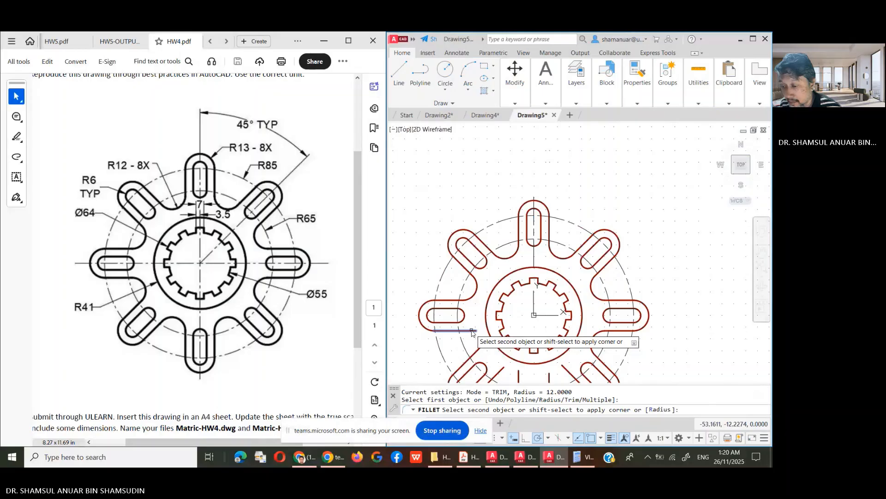
pyautogui.click(476, 355)
# - Fillet both sides of the bottom arm to the facing lines of the lower-left and lower-right arms with radius 12
pyautogui.press('Return')
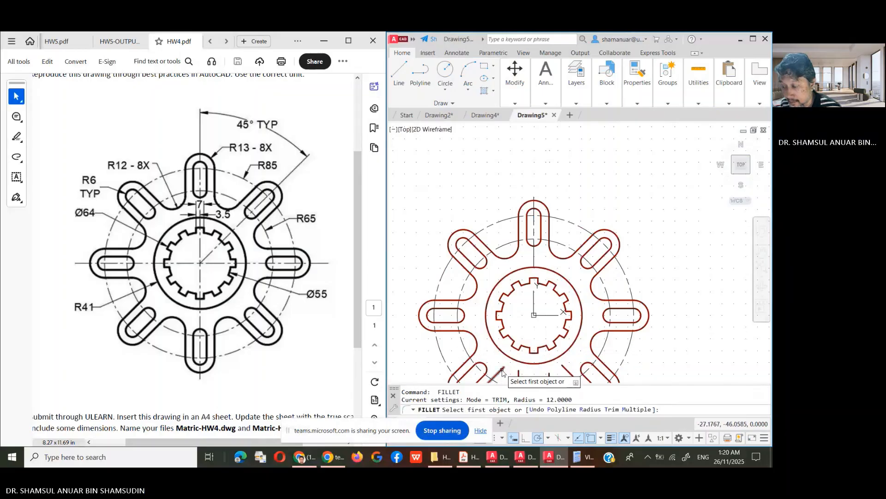
pyautogui.click(506, 373)
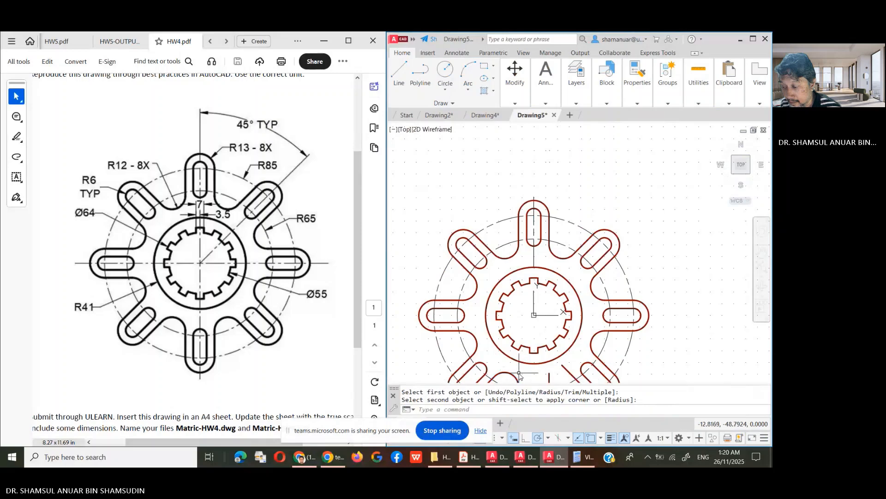
pyautogui.press('Return')
pyautogui.scroll(-2, 536, 372)
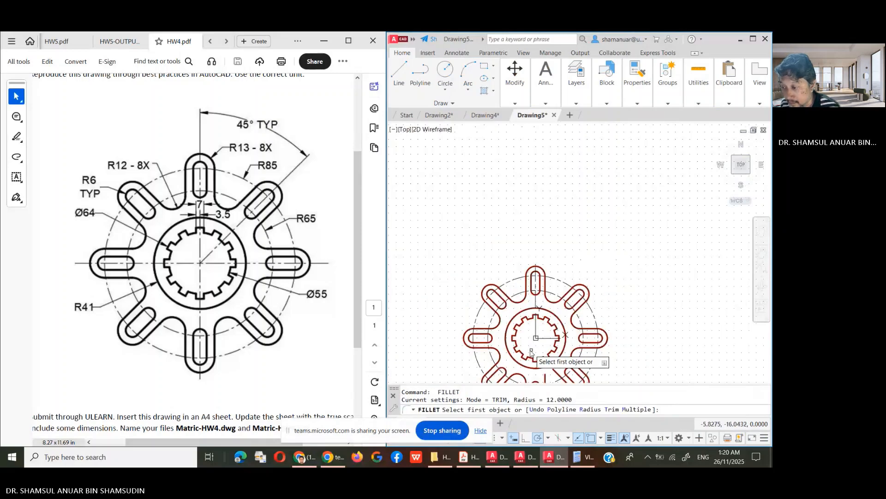
pyautogui.moveTo(524, 347)
pyautogui.mouseDown(button='middle')
pyautogui.moveTo(509, 304)
pyautogui.moveTo(509, 233)
pyautogui.mouseUp(button='middle')
pyautogui.press('Escape')
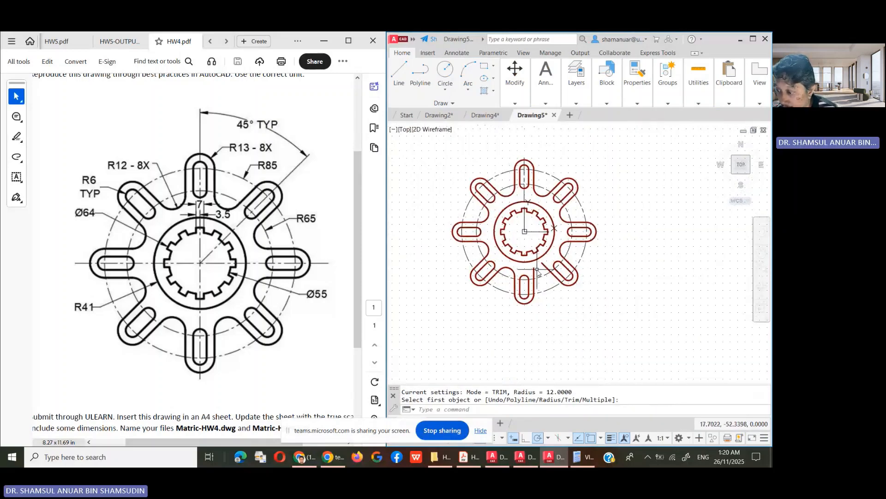
pyautogui.press('Return')
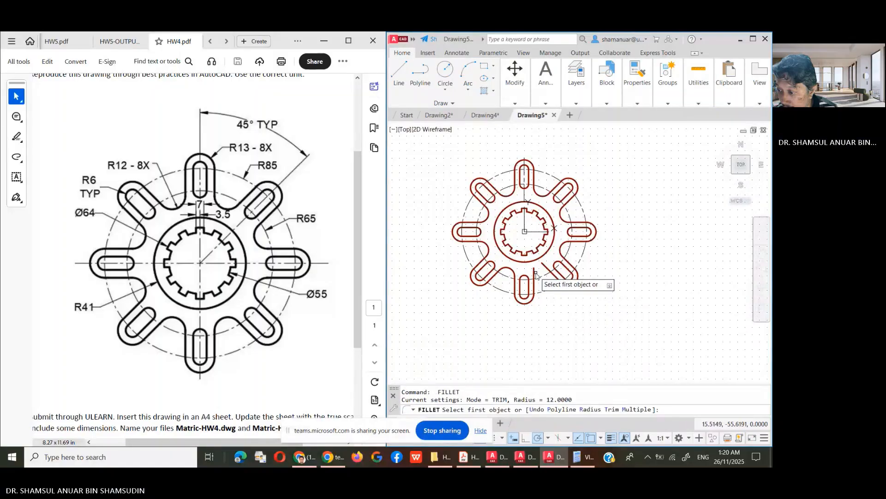
pyautogui.click(535, 276)
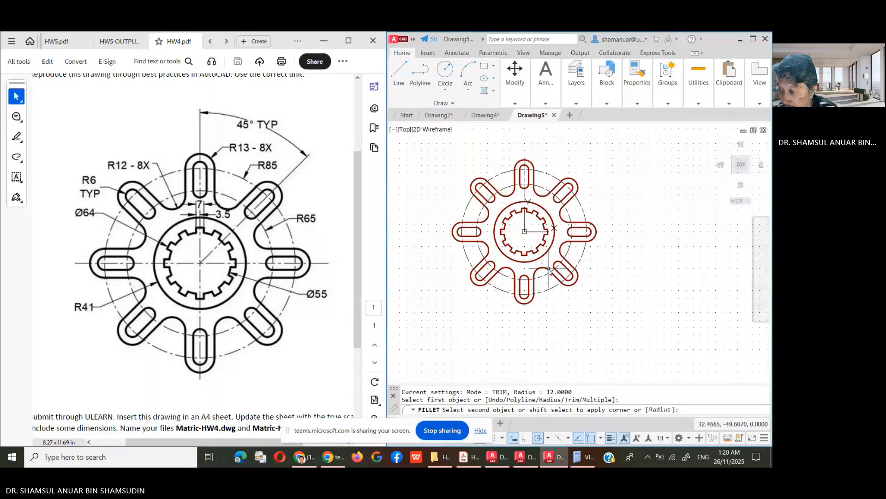
pyautogui.click(548, 277)
pyautogui.press('Return')
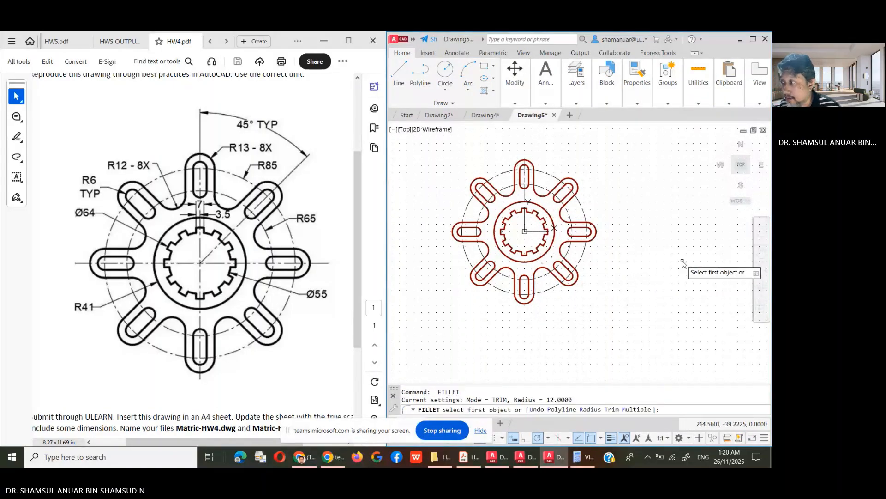
# - Save the drawing as HW4 in the HW folder as an AutoCAD 2018 drawing
pyautogui.click(761, 269)
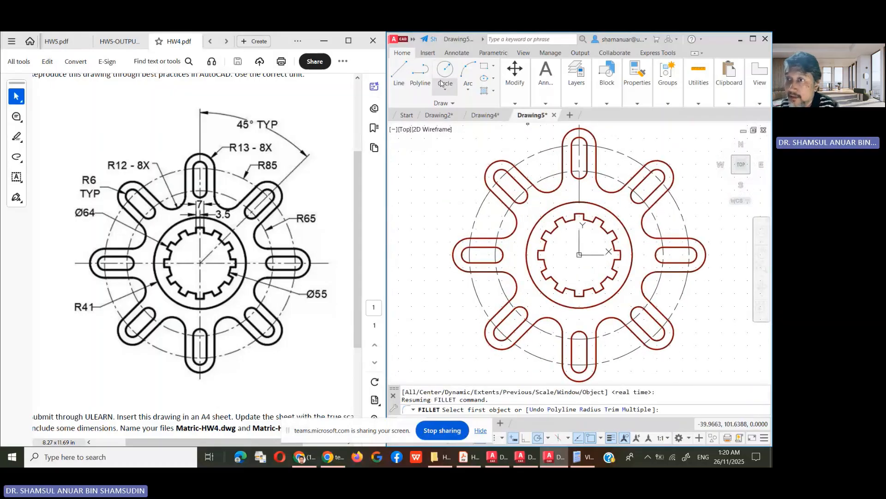
pyautogui.click(402, 44)
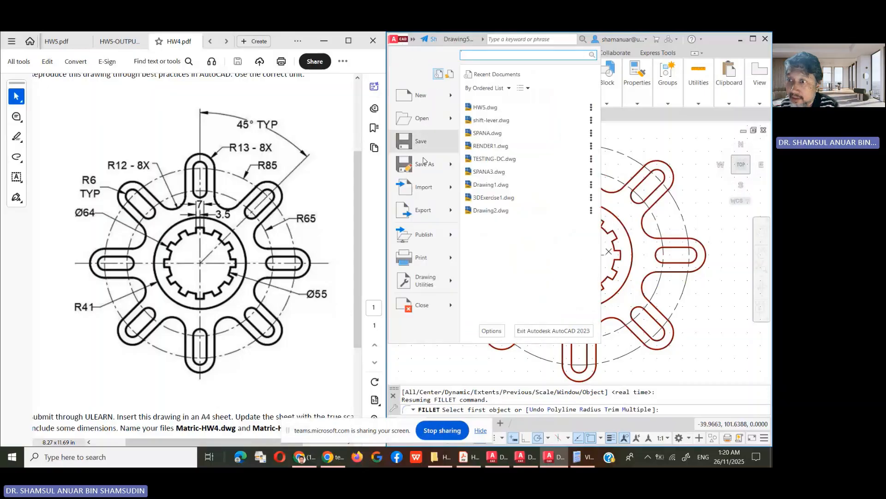
pyautogui.press('Escape')
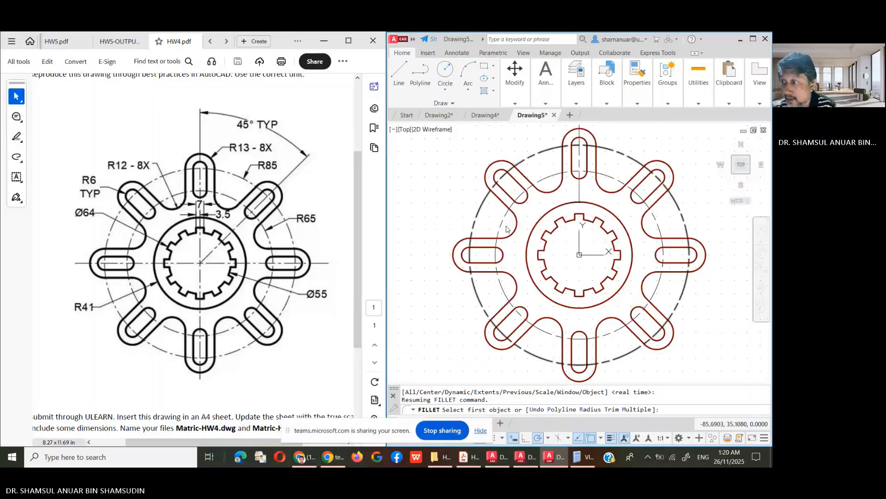
pyautogui.hotkey('ctrl', 'shift', 's')
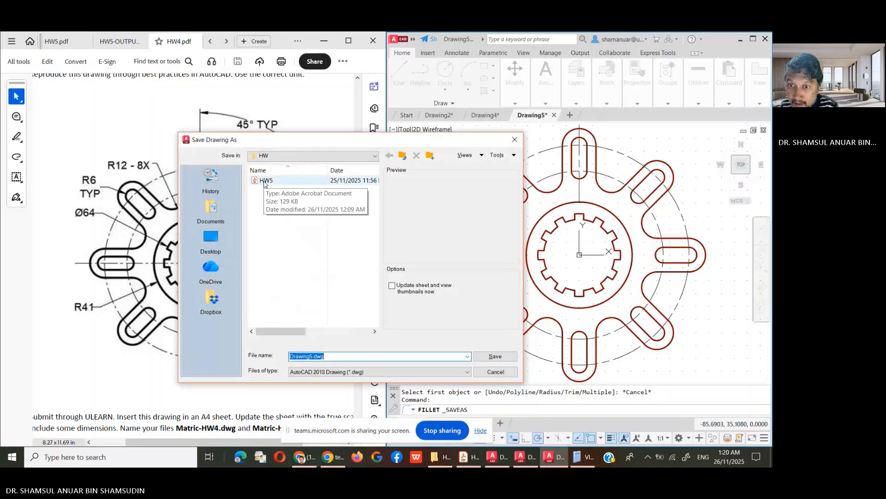
pyautogui.click(265, 182)
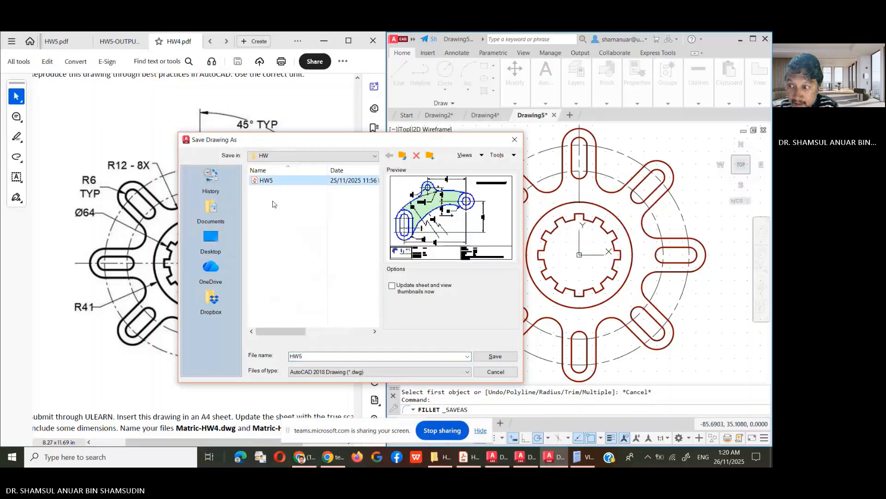
pyautogui.doubleClick(309, 358)
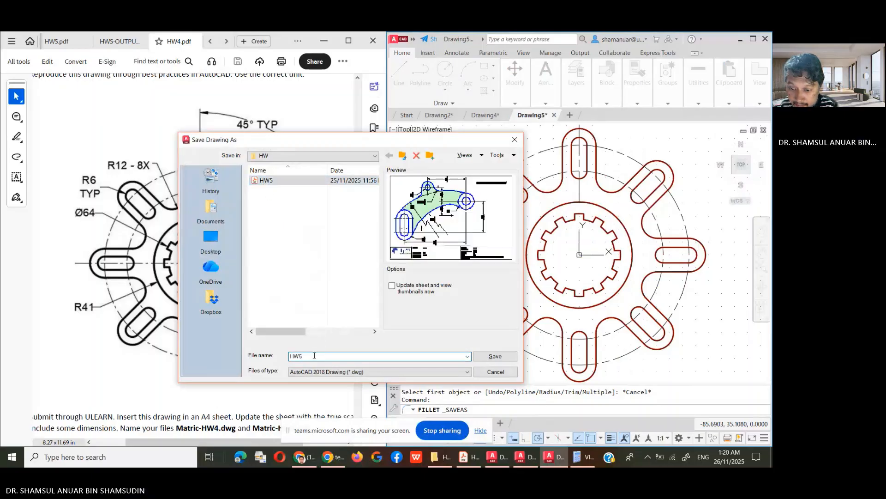
pyautogui.press('BackSpace')
pyautogui.write('4')
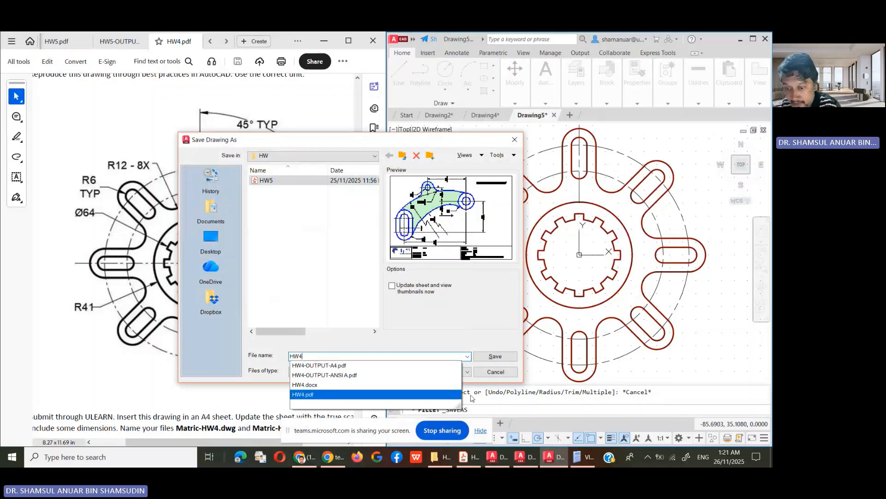
pyautogui.click(495, 356)
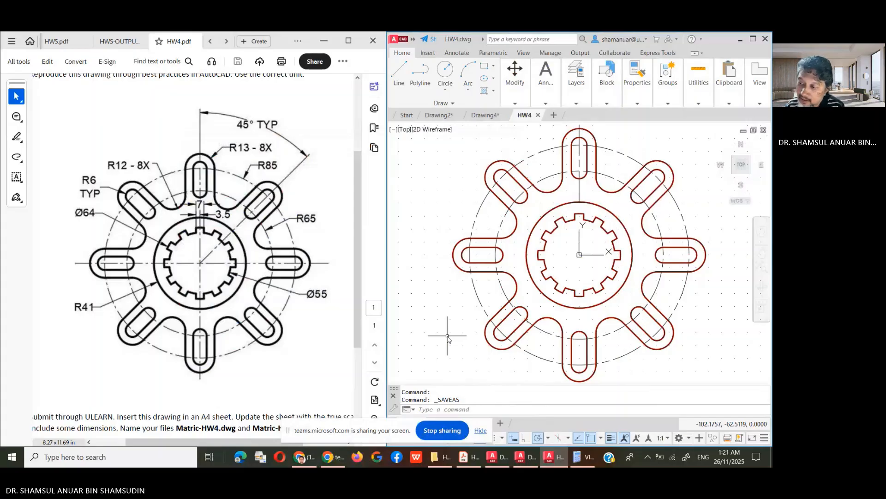
# - Maximize the drawing window and make CONSTRUCTION the current layer
pyautogui.click(753, 39)
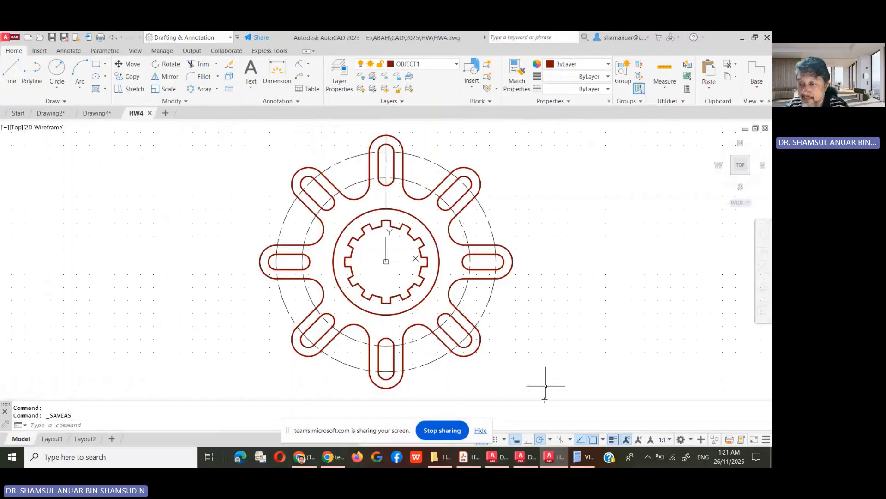
pyautogui.scroll(-2, 528, 273)
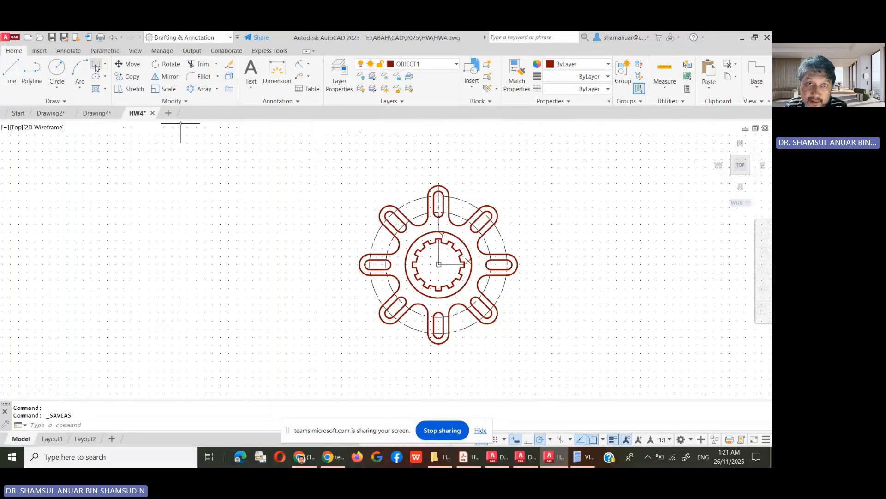
pyautogui.click(447, 65)
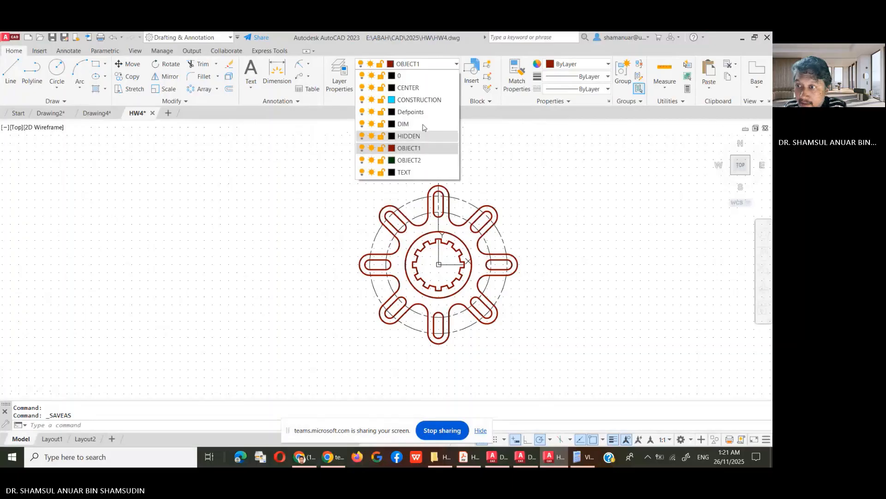
pyautogui.click(419, 100)
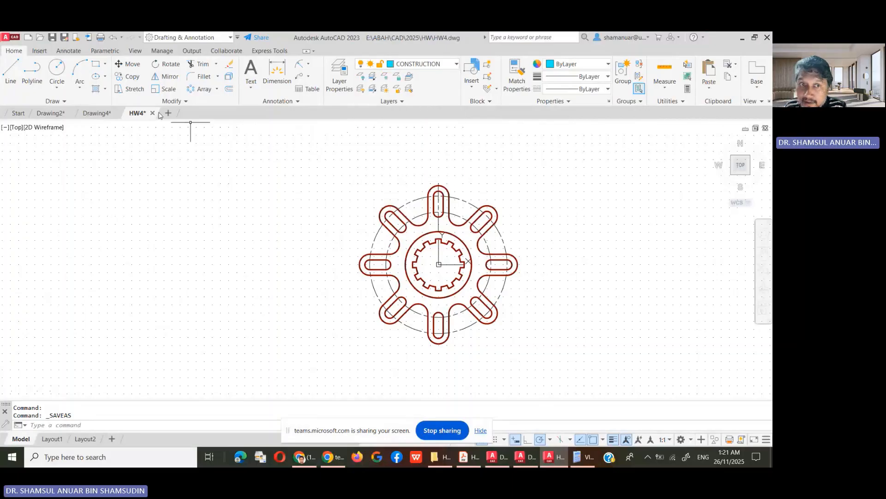
# - Draw a 297 by 210 rectangle beside the part on the CONSTRUCTION layer
pyautogui.click(96, 64)
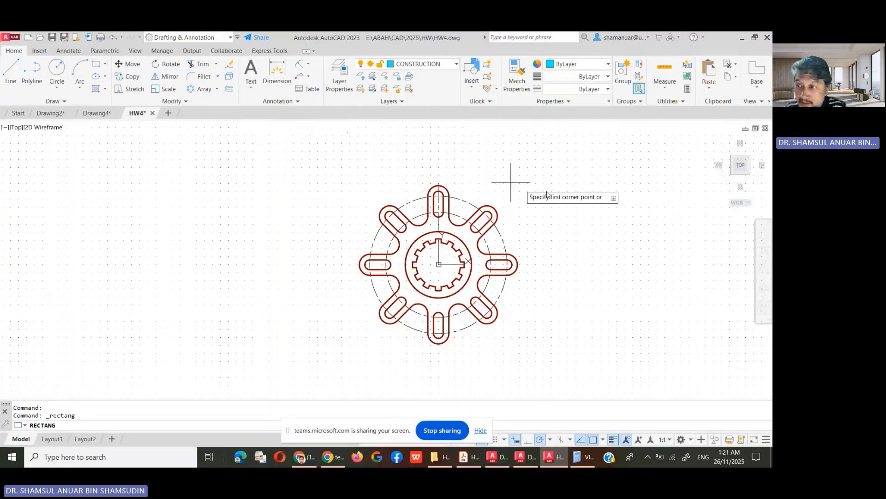
pyautogui.click(554, 296)
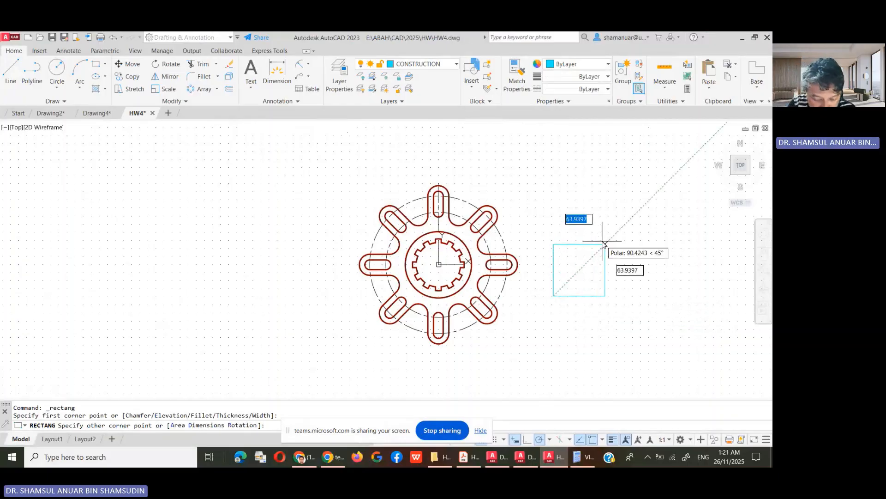
pyautogui.press('shift')
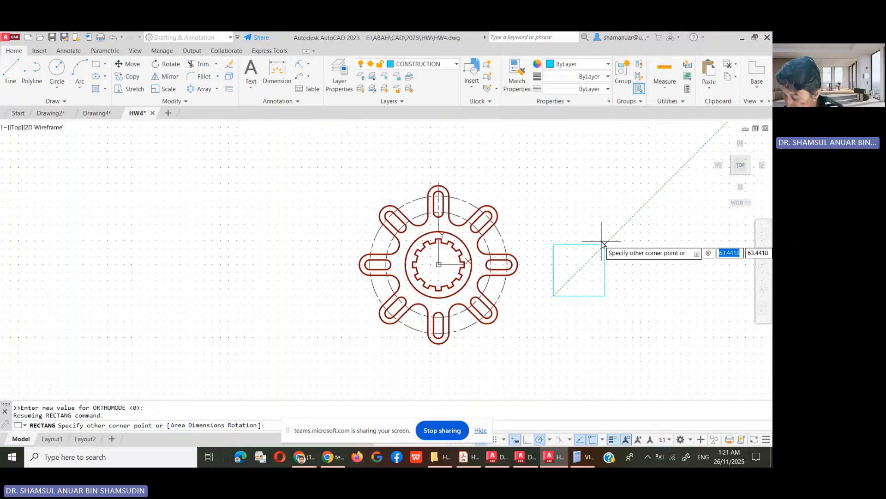
pyautogui.write('29')
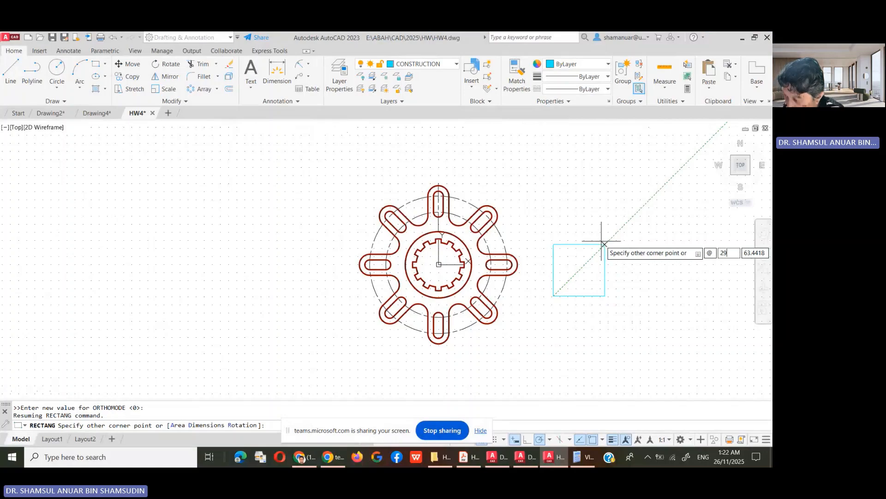
pyautogui.write('7')
pyautogui.press('Tab')
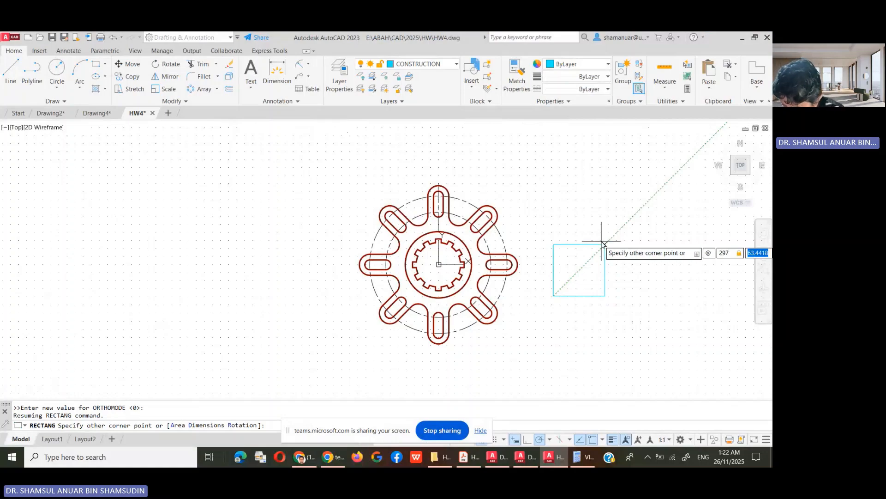
pyautogui.write('210')
pyautogui.press('Return')
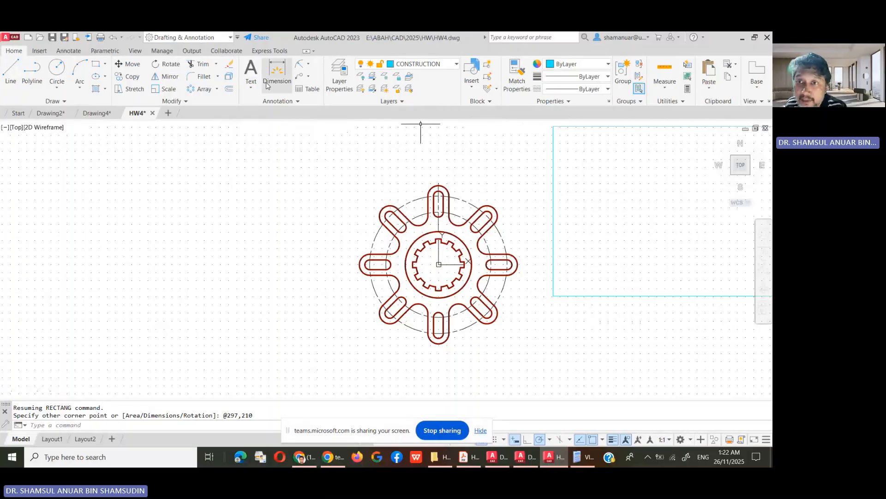
# - Move the rectangle by its lower-left corner so that it frames the part, and erase it
pyautogui.click(139, 68)
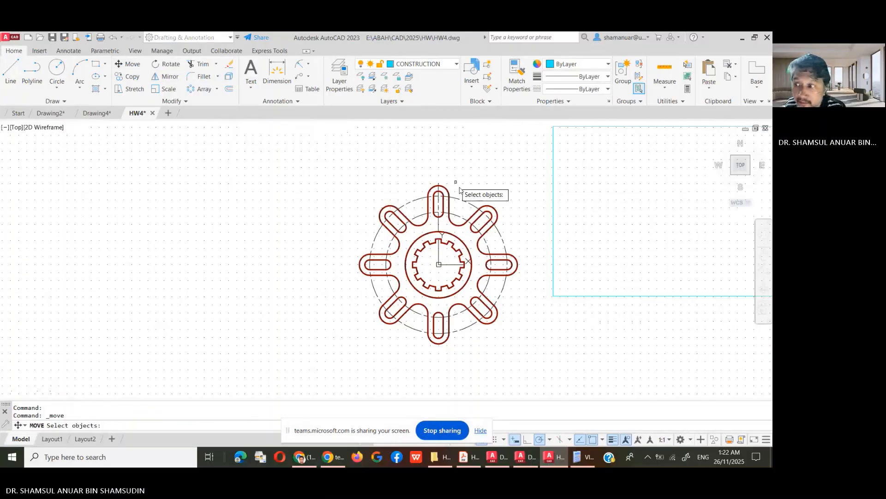
pyautogui.click(554, 195)
pyautogui.press('Return')
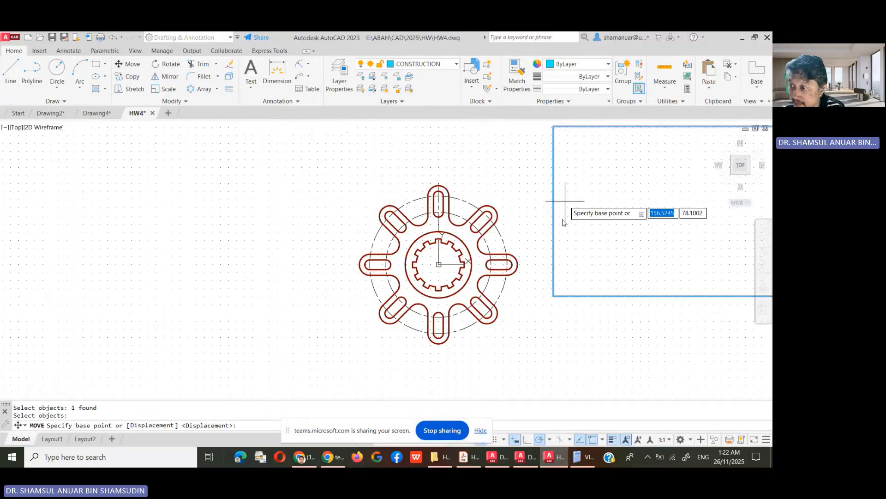
pyautogui.click(554, 295)
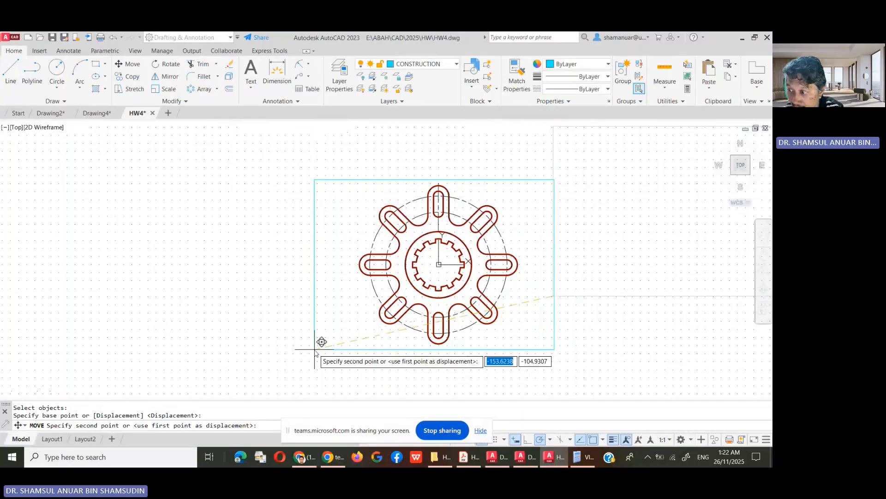
pyautogui.click(315, 350)
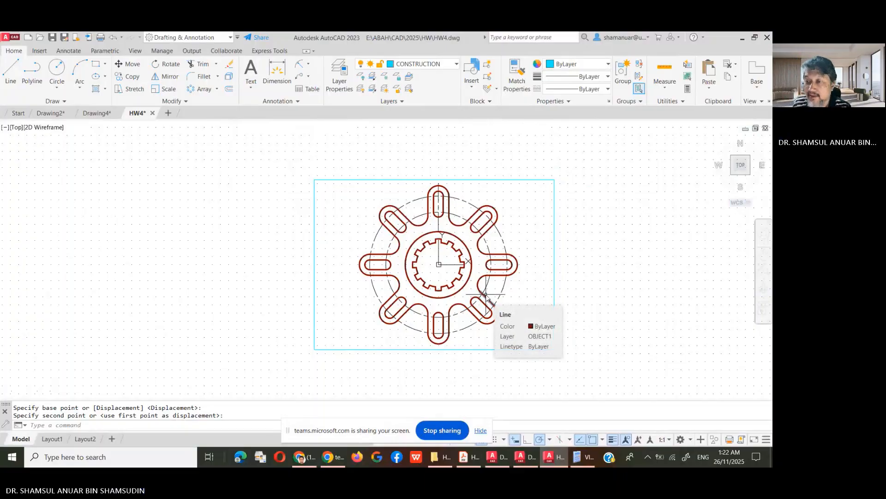
pyautogui.click(492, 179)
pyautogui.press('Delete')
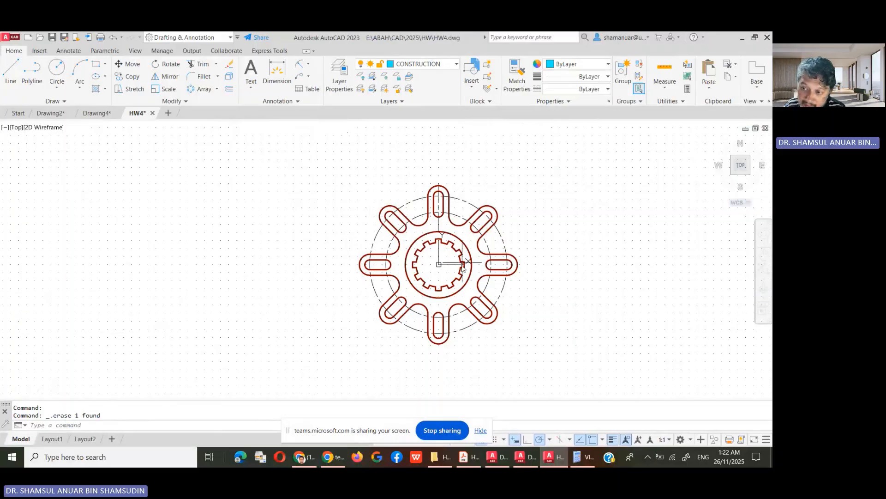
# - Switch to Layout1 and erase its default viewport
pyautogui.click(52, 439)
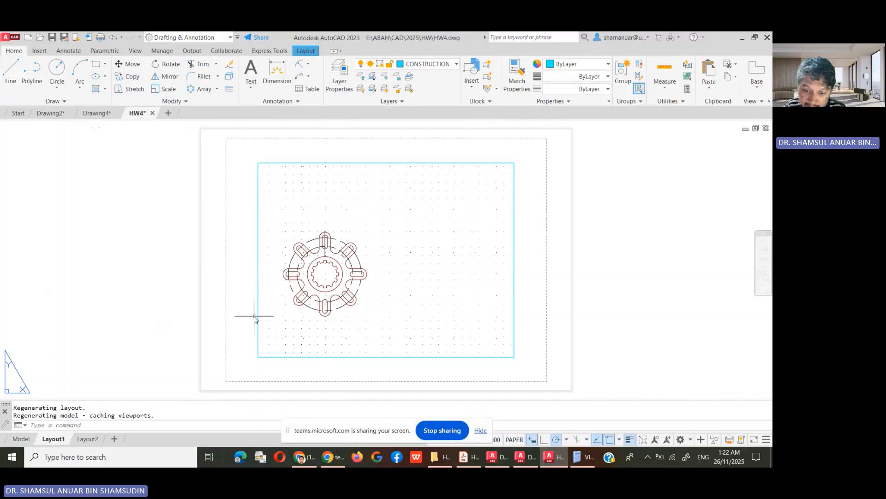
pyautogui.click(258, 306)
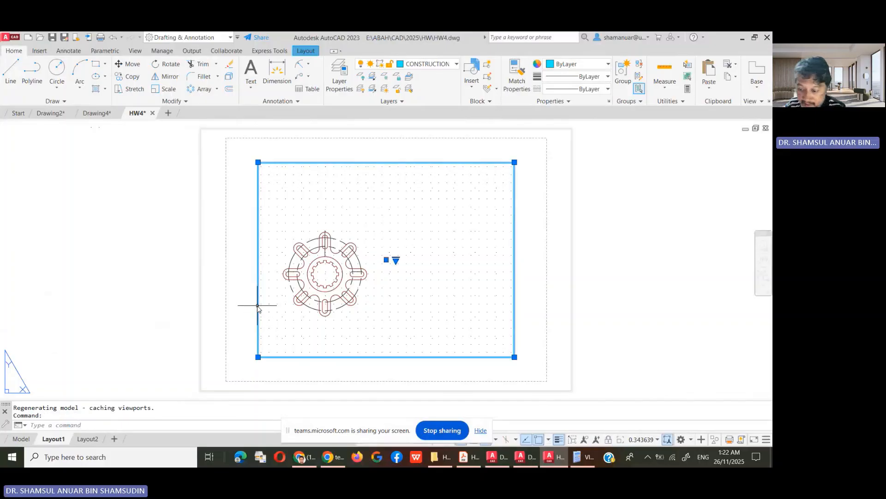
pyautogui.press('Delete')
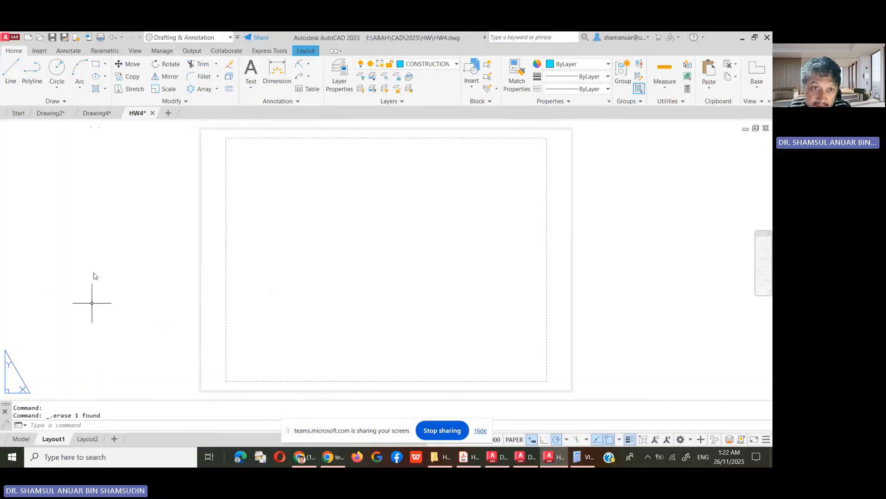
# - Modify Layout1's page setup to use Microsoft Print to PDF as the plotter, and preview the sheet
pyautogui.click(306, 52)
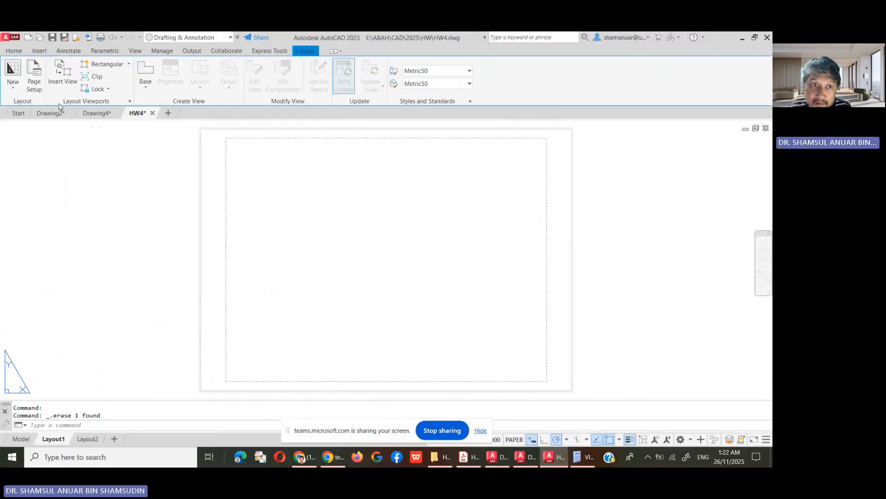
pyautogui.click(31, 73)
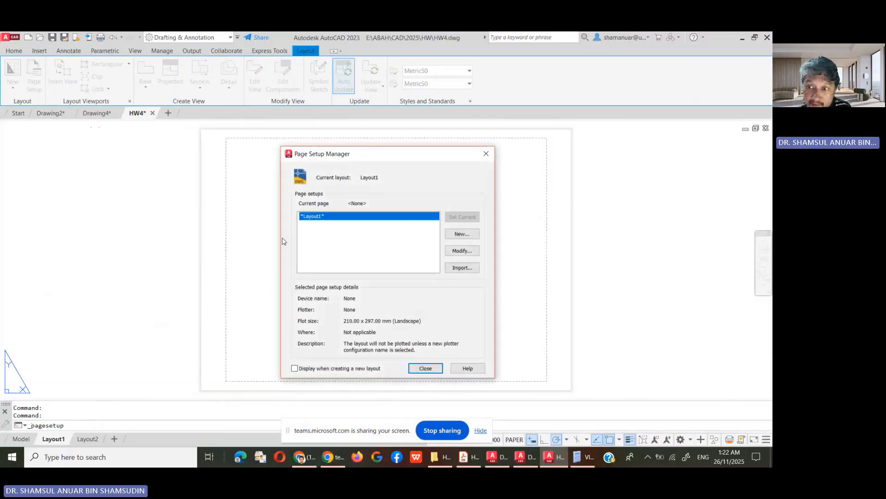
pyautogui.click(470, 253)
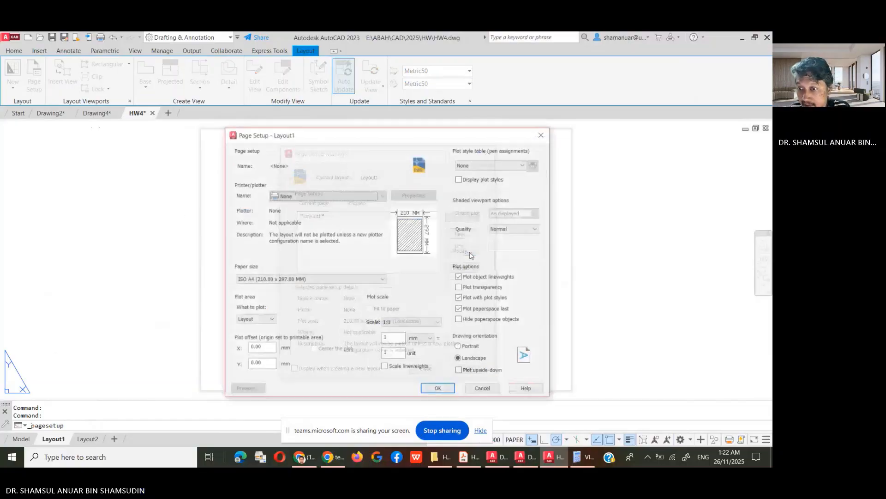
pyautogui.click(334, 198)
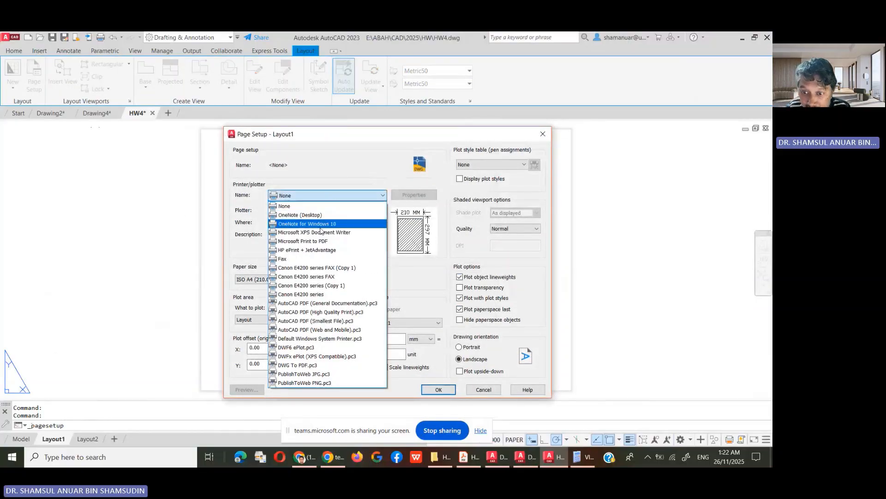
pyautogui.click(315, 244)
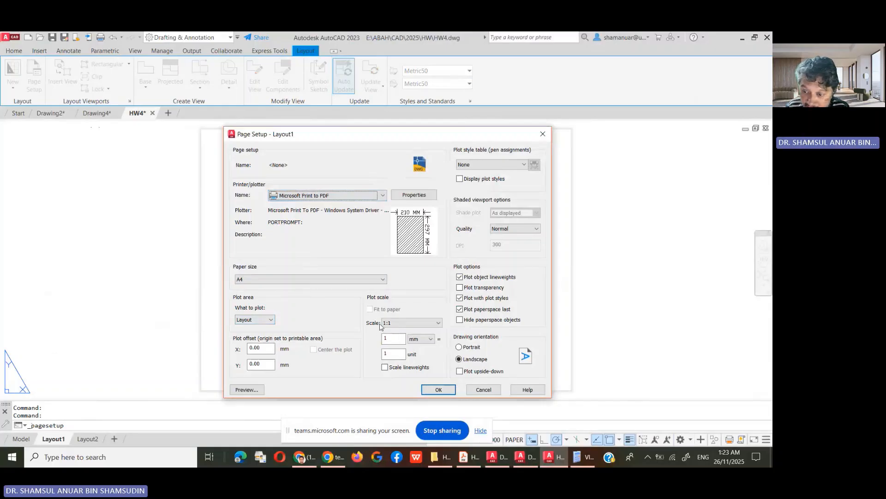
pyautogui.click(248, 389)
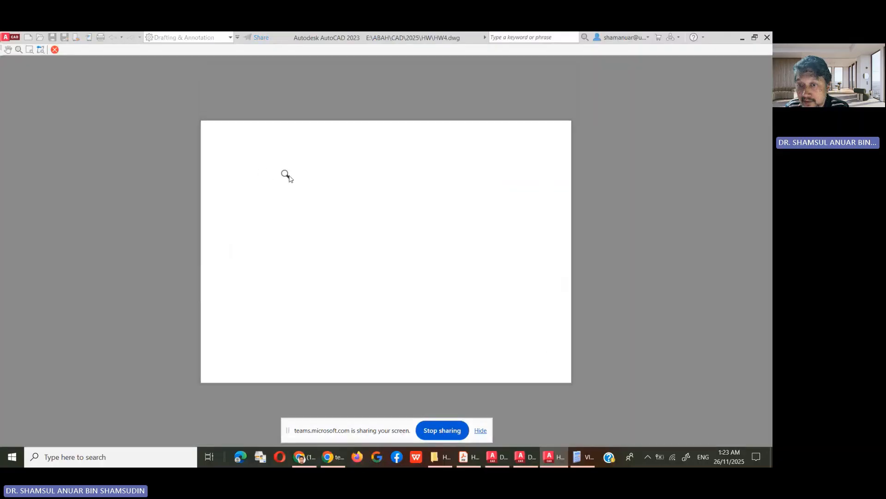
pyautogui.rightClick(289, 178)
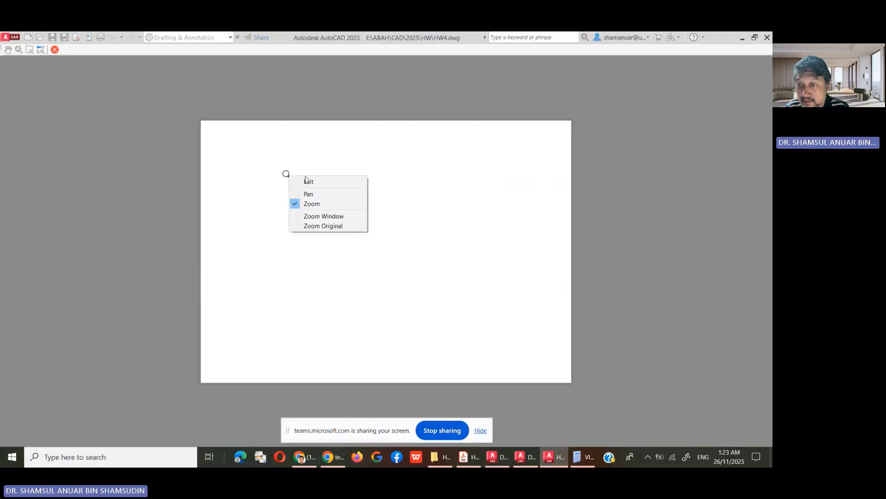
pyautogui.click(307, 181)
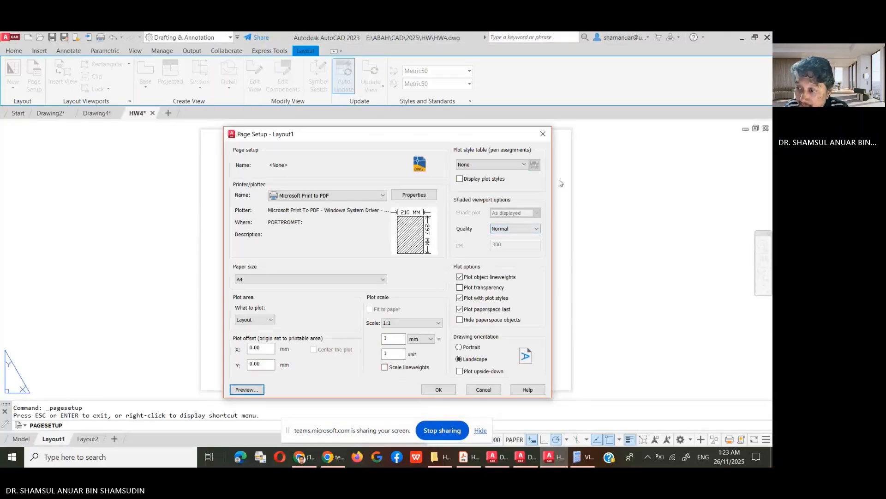
# - Assign the DWF Virtual Pens.ctb plot style table with plot styles displayed, inspect its Color 14 style, and apply the page setup
pyautogui.click(515, 165)
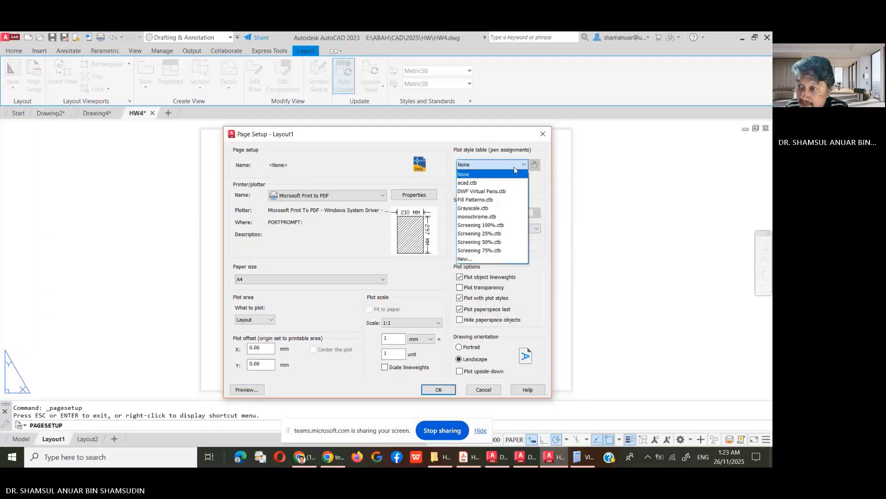
pyautogui.click(505, 192)
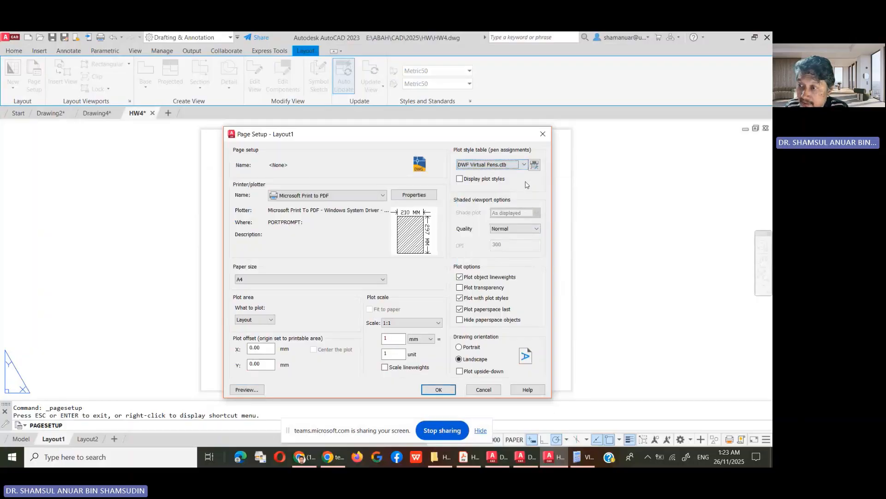
pyautogui.click(462, 180)
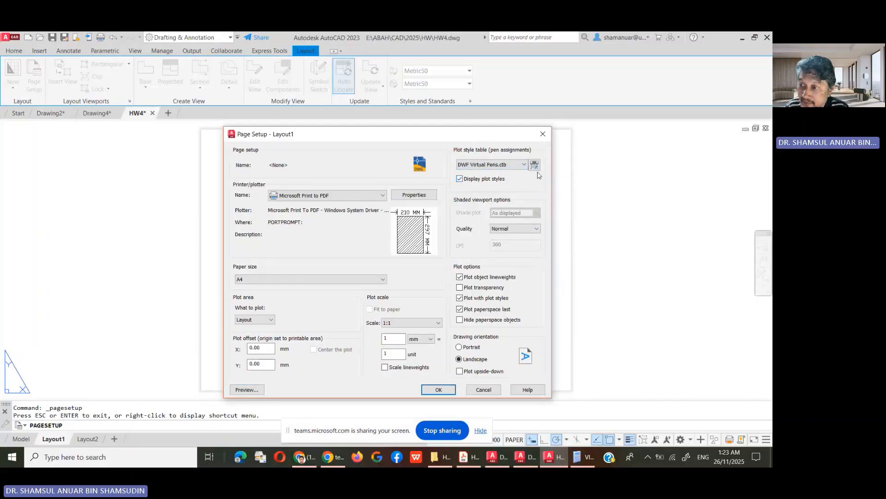
pyautogui.click(534, 164)
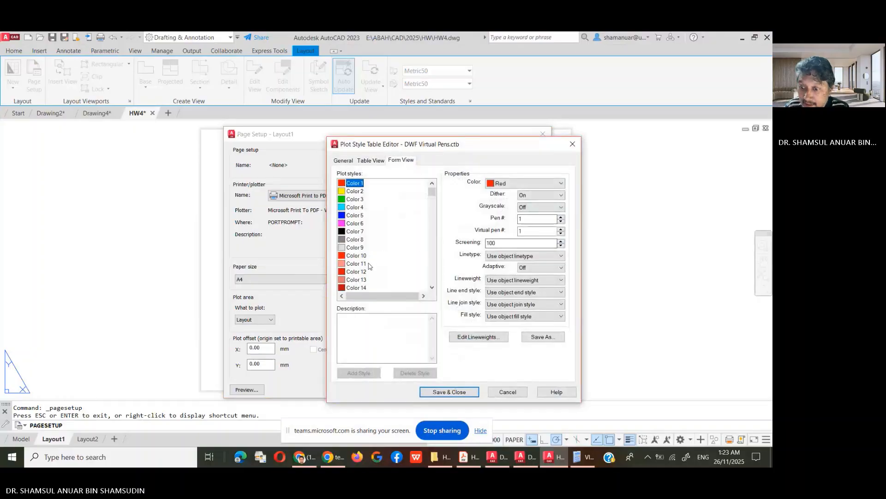
pyautogui.click(359, 287)
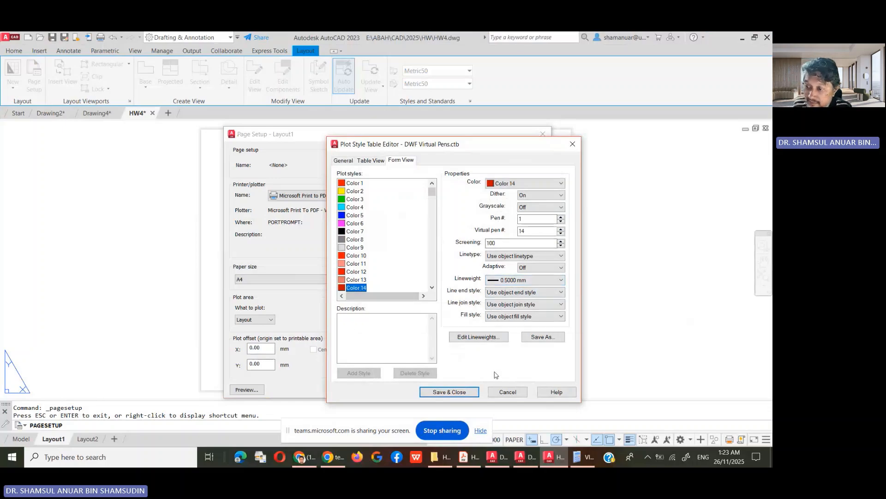
pyautogui.click(470, 391)
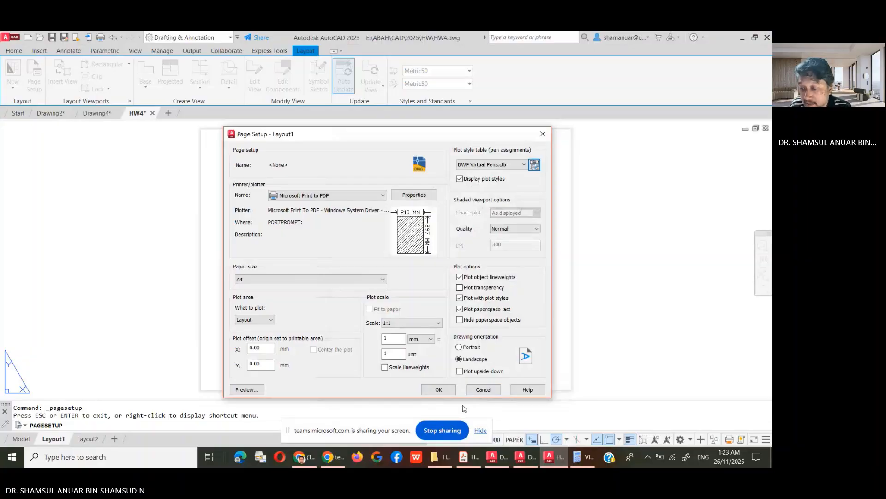
pyautogui.click(447, 389)
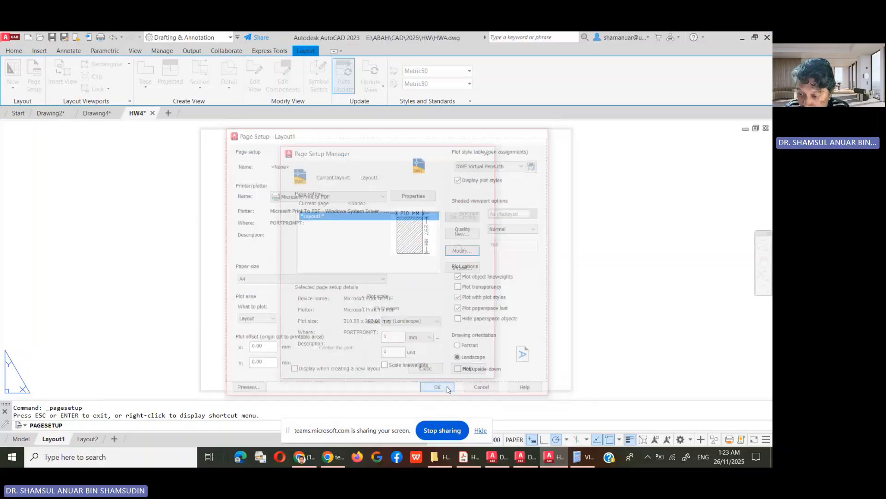
pyautogui.click(439, 370)
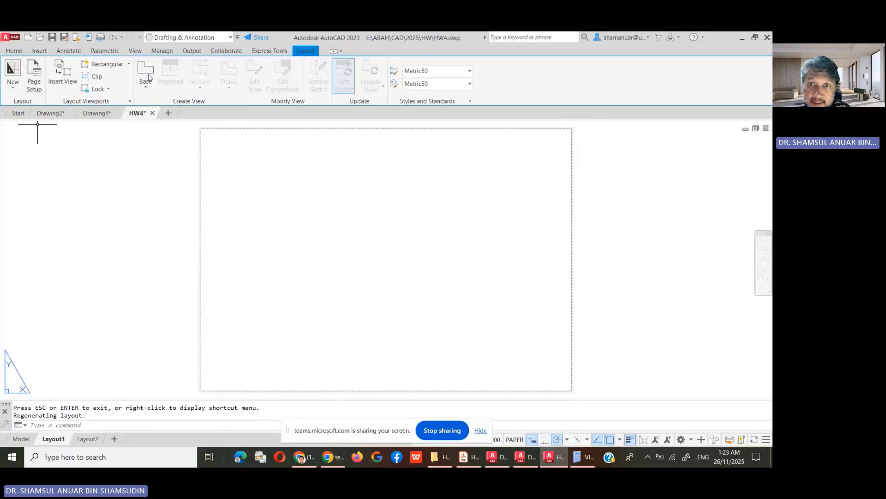
# - Create a new layer named BORDERS & TITLE
pyautogui.click(14, 51)
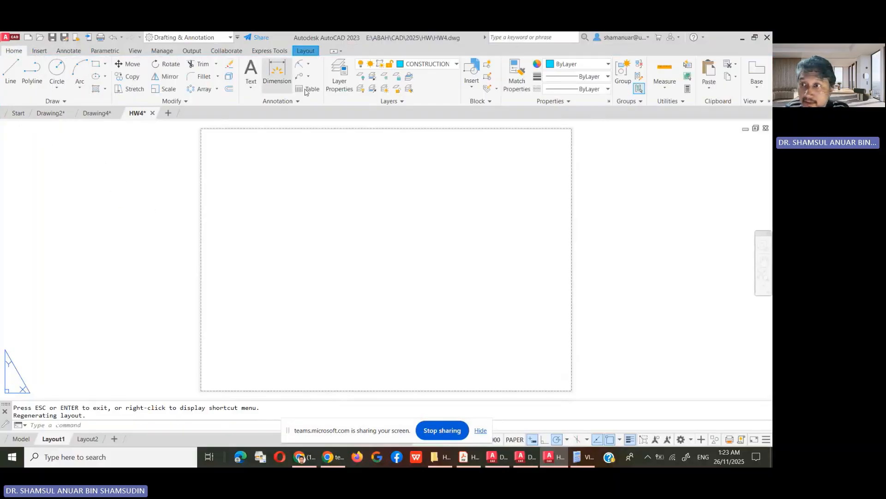
pyautogui.click(439, 65)
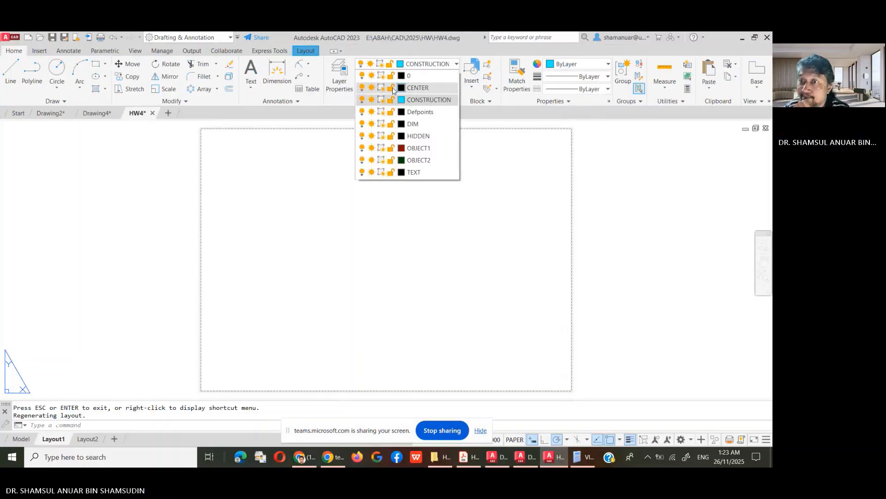
pyautogui.click(340, 71)
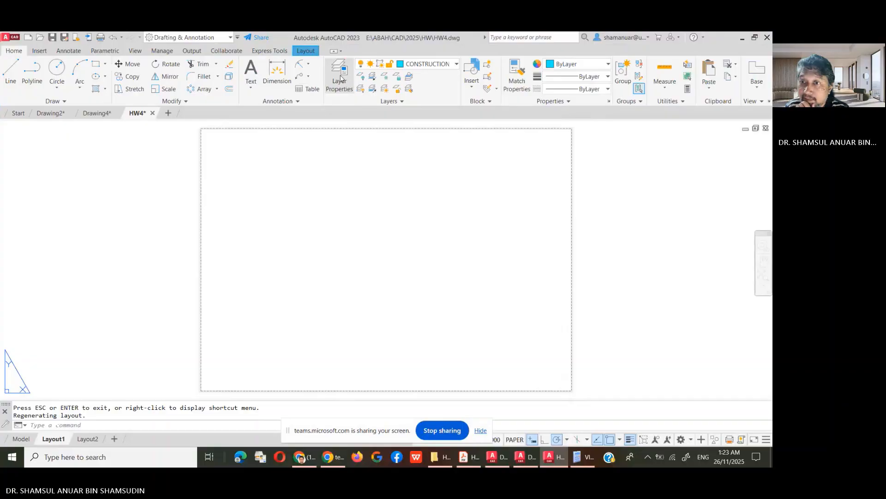
pyautogui.click(340, 77)
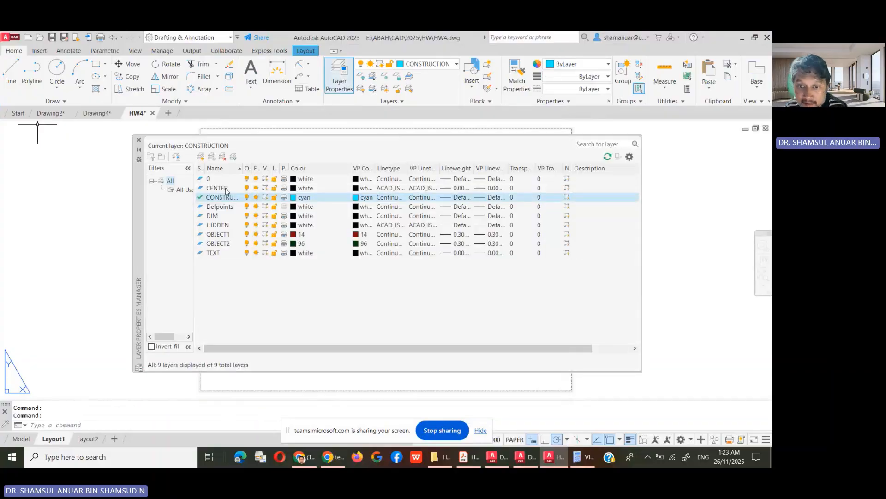
pyautogui.click(229, 179)
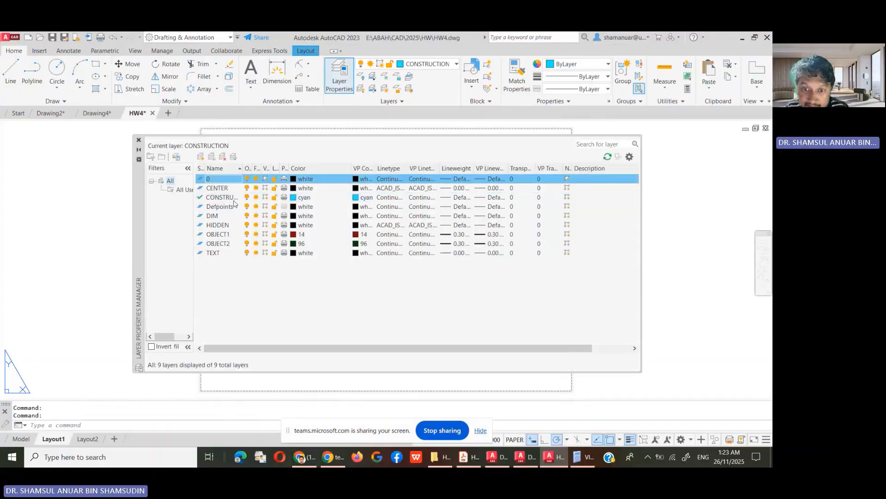
pyautogui.click(210, 157)
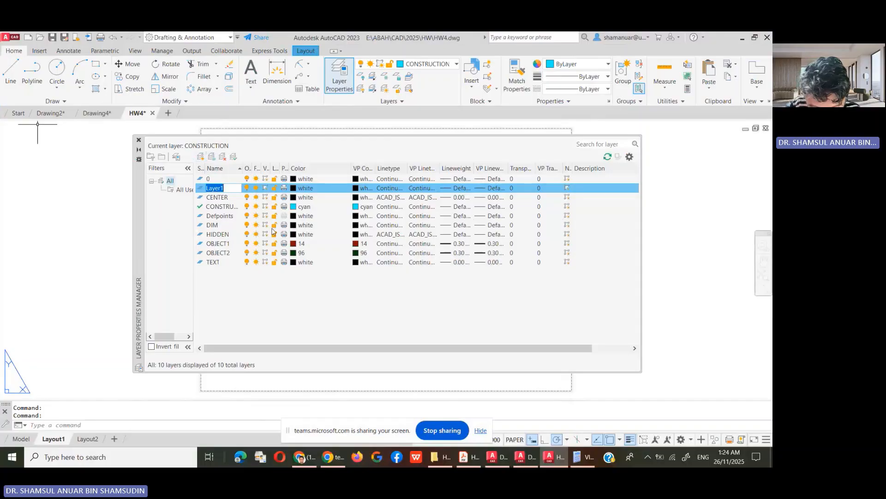
pyautogui.write('B')
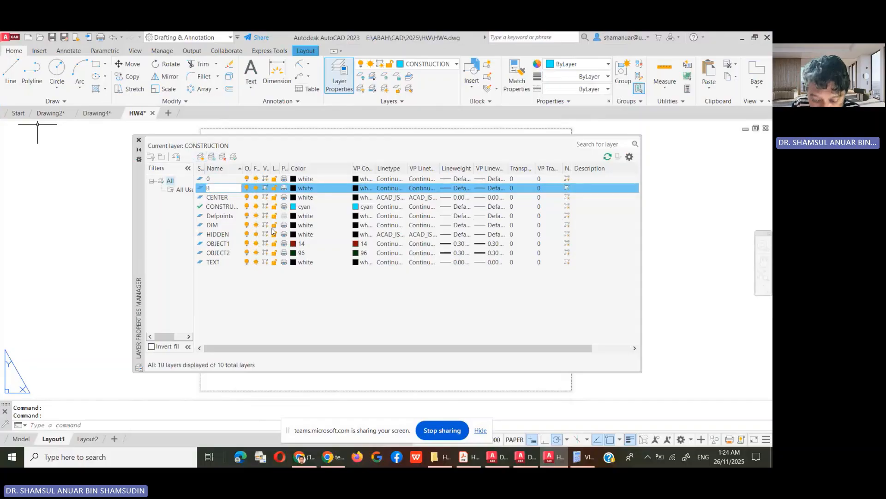
pyautogui.write('ORDERS &')
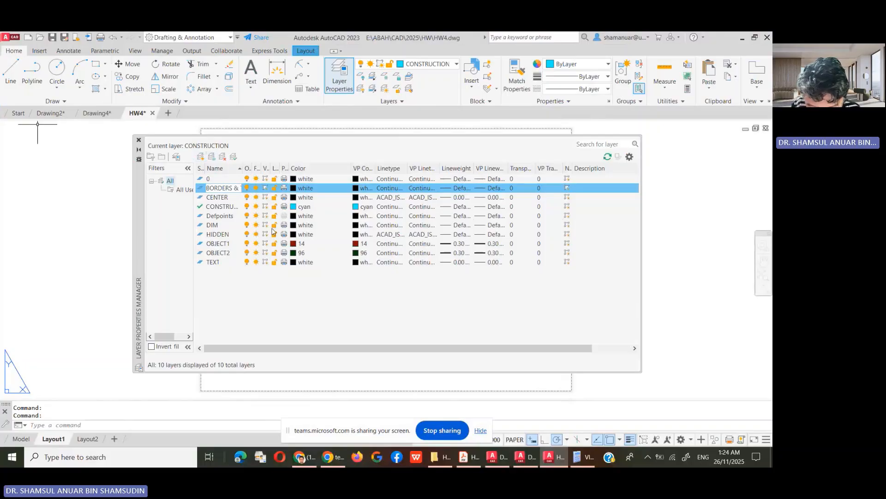
pyautogui.write(' TITL')
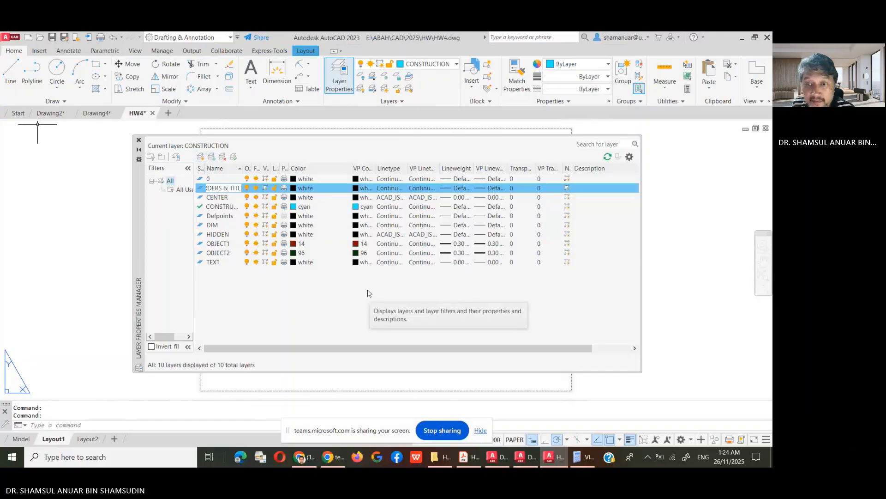
pyautogui.press('Return')
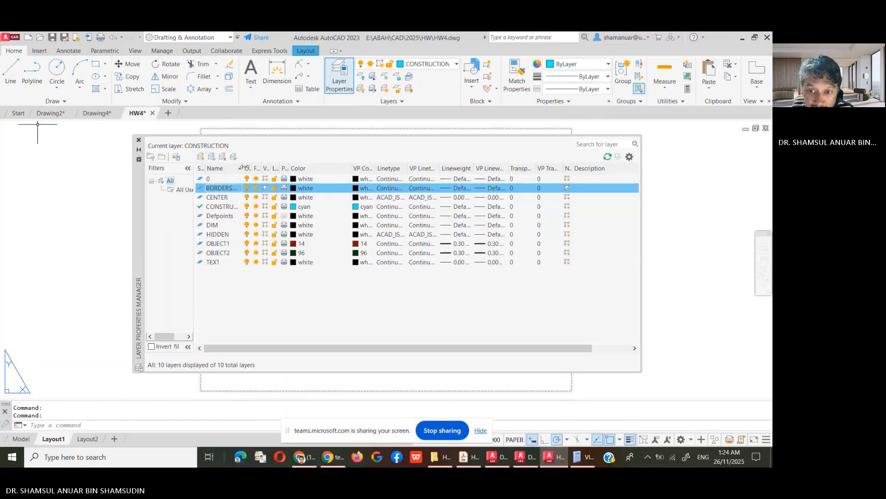
# - Widen the layer name column, make BORDERS & TITLE the current layer, and close the layer manager
pyautogui.moveTo(242, 168); pyautogui.dragTo(277, 168)
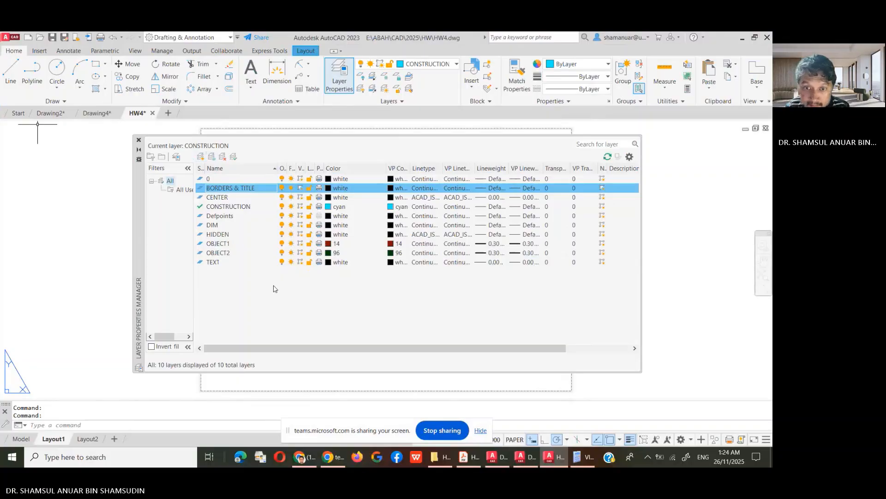
pyautogui.doubleClick(201, 188)
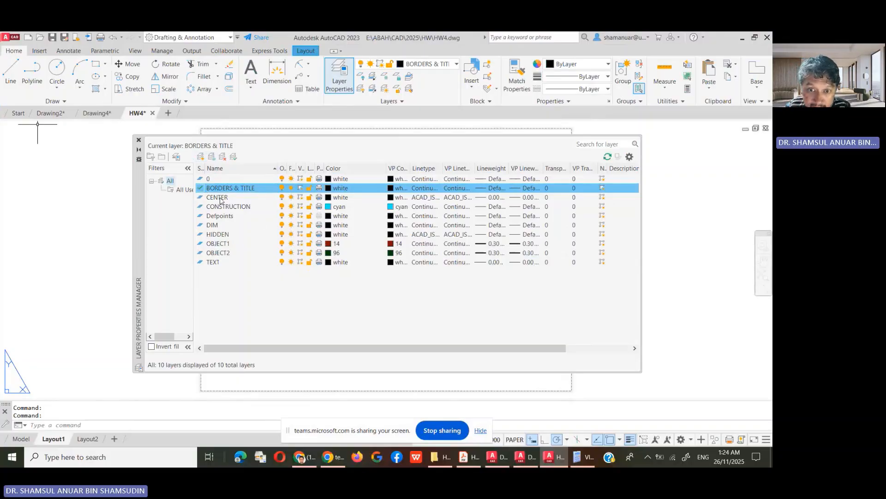
pyautogui.click(138, 139)
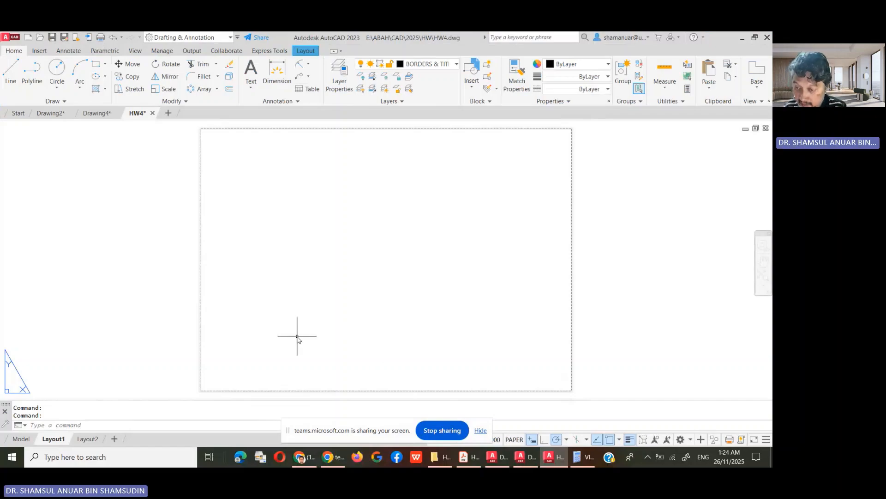
# - Insert the TITLEBLOCK A4-A drawing from the block libraries into Layout1 at insertion point 0,0, and close the blocks palette
pyautogui.click(39, 51)
pyautogui.click(17, 92)
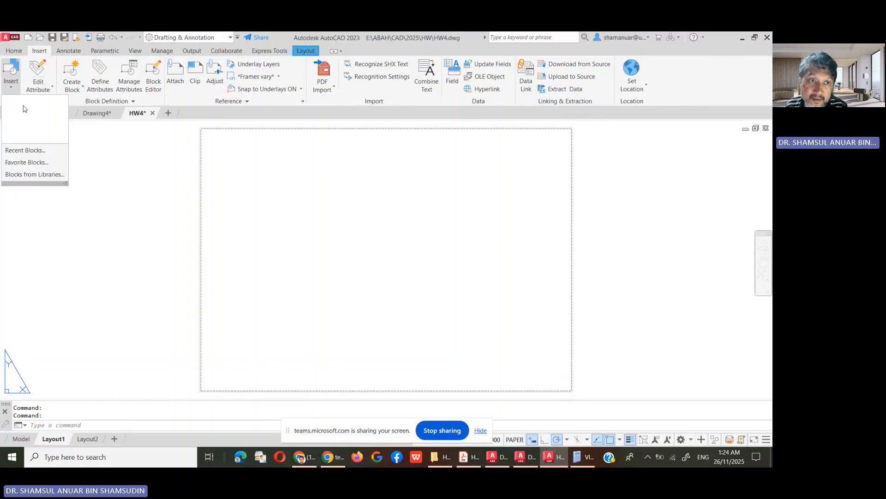
pyautogui.click(35, 174)
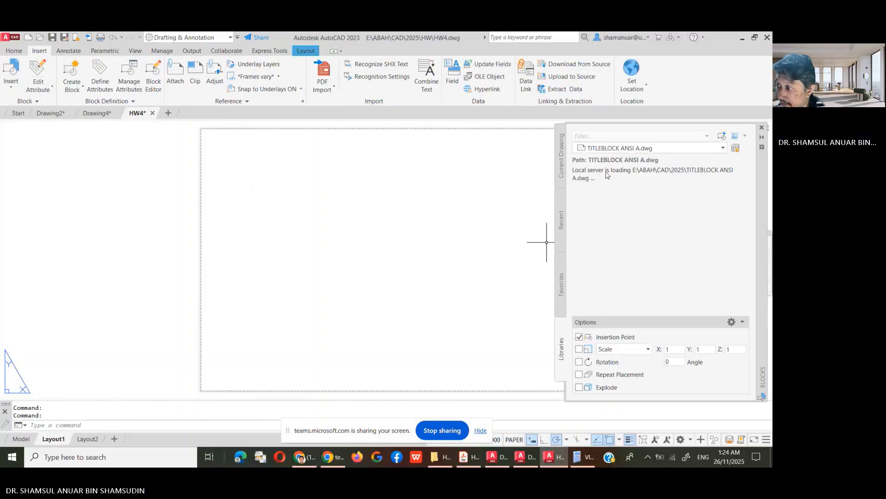
pyautogui.click(722, 137)
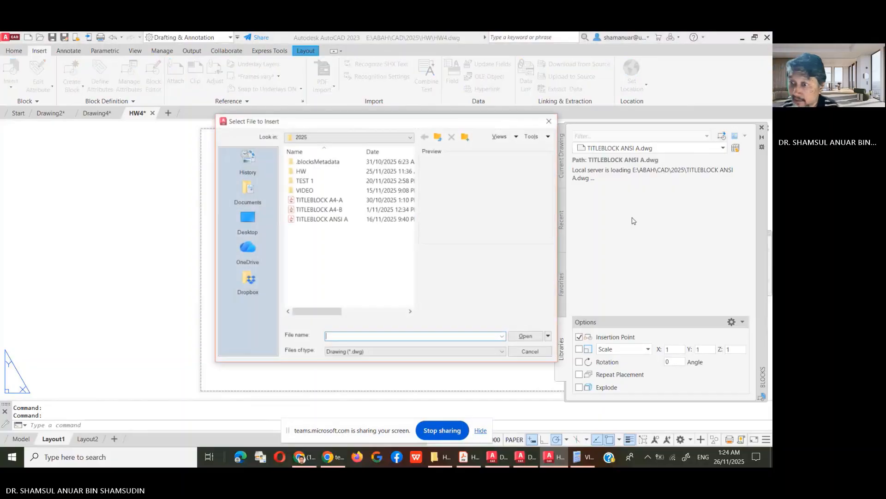
pyautogui.click(335, 201)
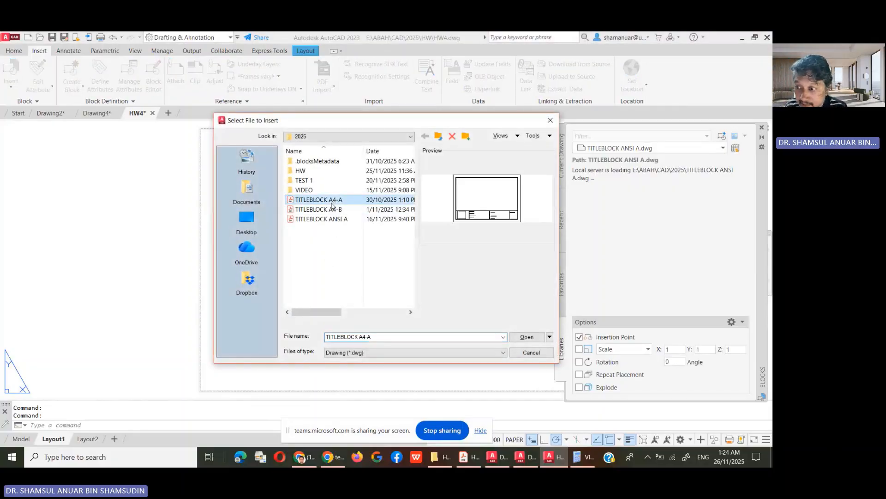
pyautogui.click(332, 211)
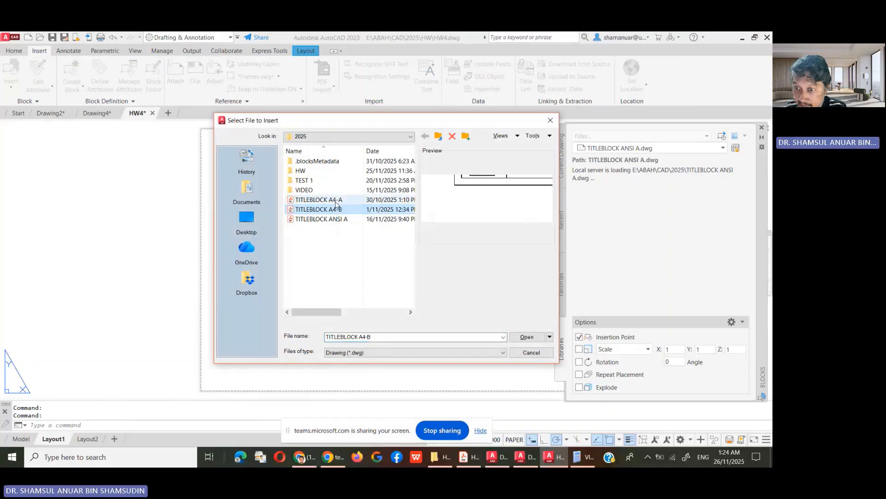
pyautogui.click(335, 201)
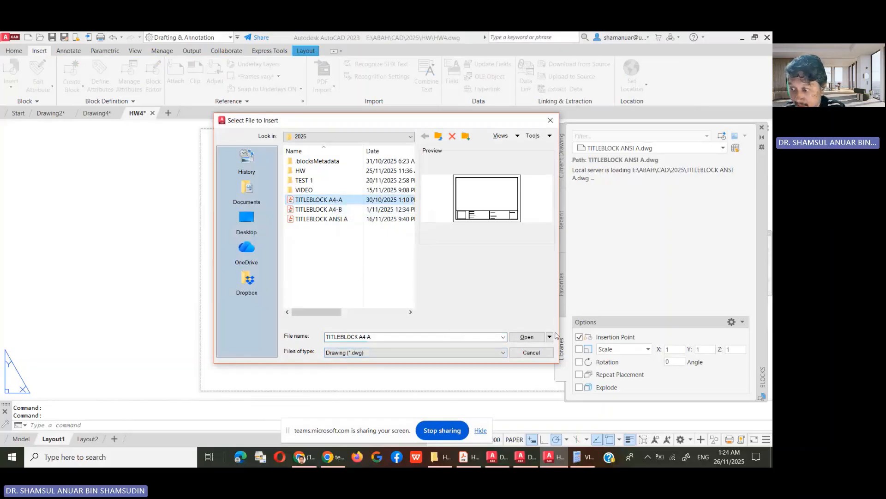
pyautogui.click(531, 338)
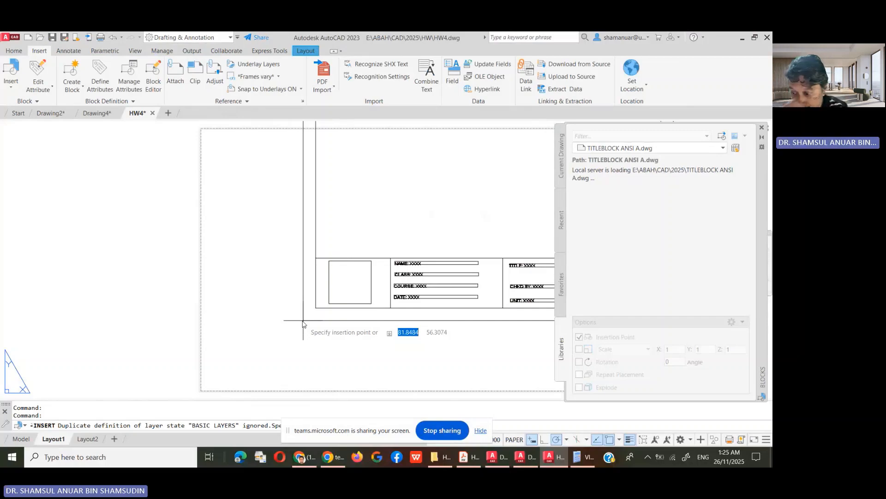
pyautogui.write('0')
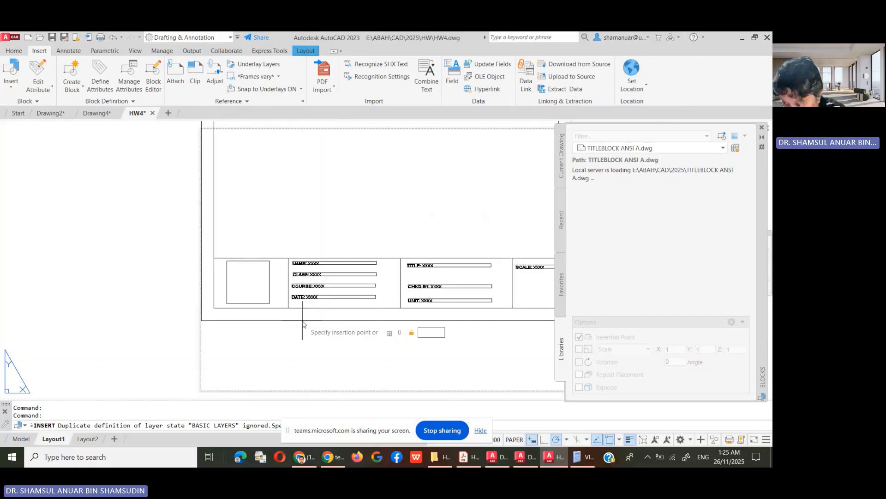
pyautogui.write(',0')
pyautogui.press('Return')
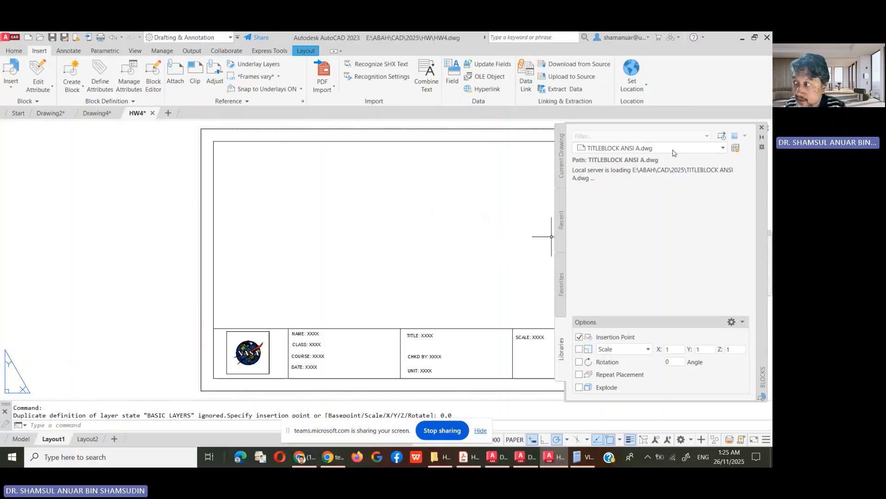
pyautogui.click(762, 128)
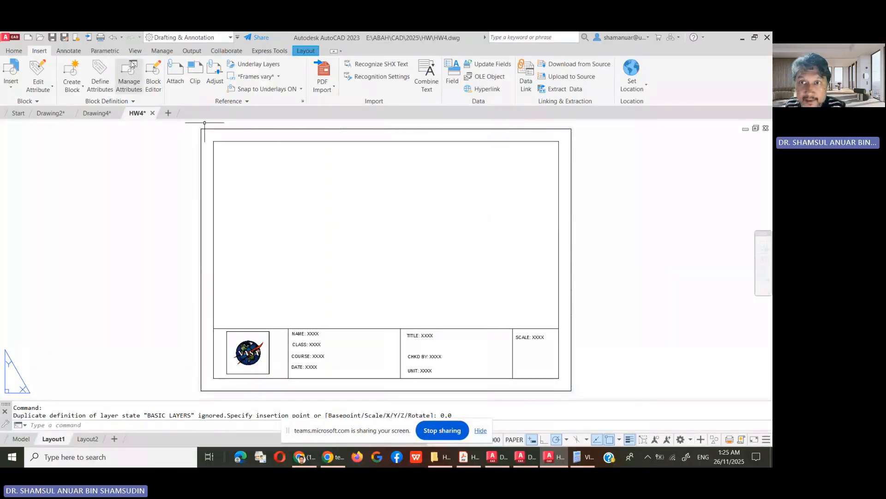
# - Create a rectangular viewport on Layout1 filling the inner border area above the title block
pyautogui.click(313, 53)
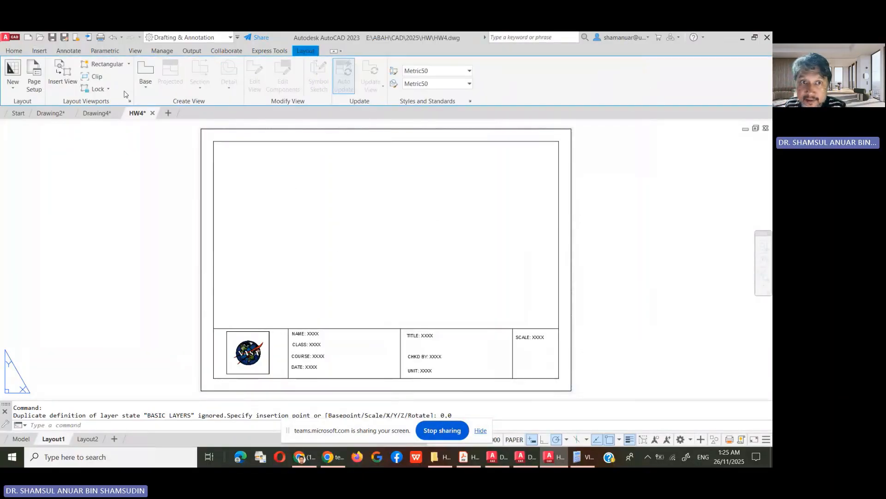
pyautogui.click(103, 63)
pyautogui.click(213, 141)
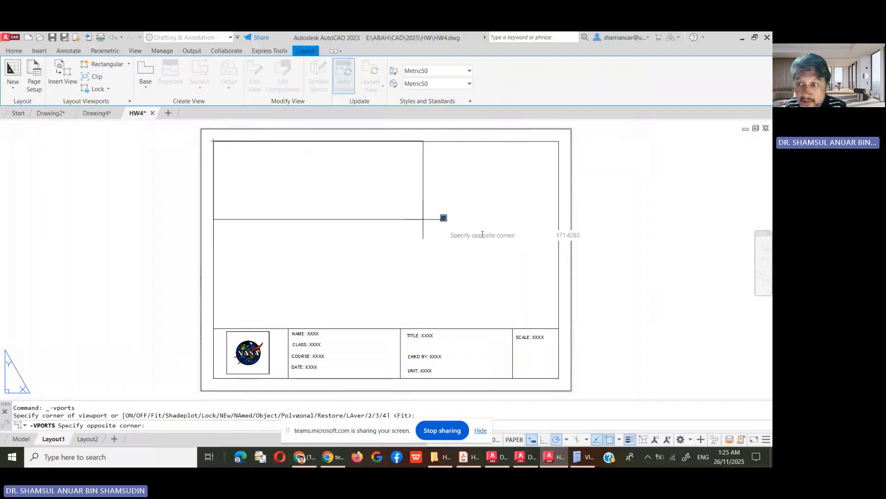
pyautogui.click(559, 328)
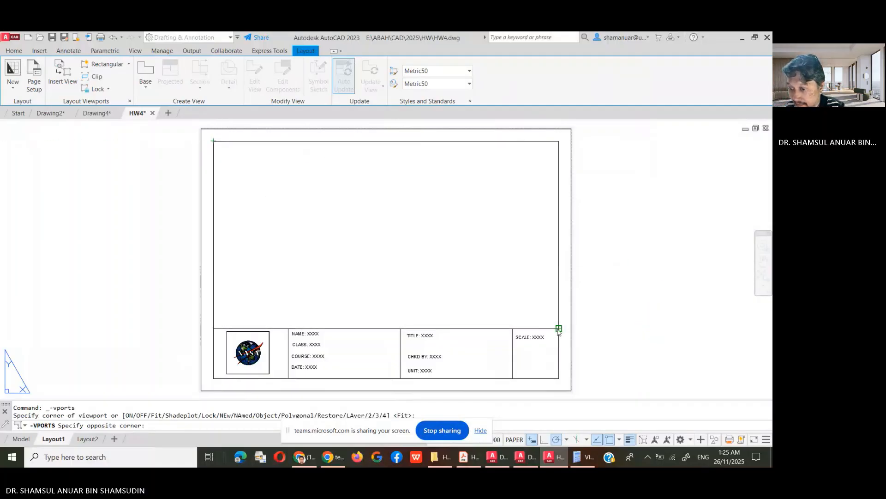
# - Try a 1:1 scale in the Layout1 viewport, set it to 1:2, and return to paper space
pyautogui.doubleClick(516, 305)
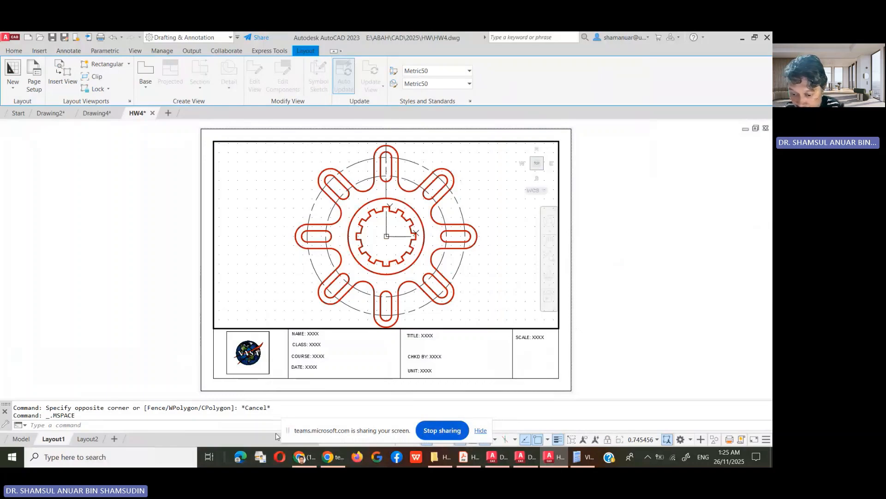
pyautogui.moveTo(287, 434); pyautogui.dragTo(137, 426)
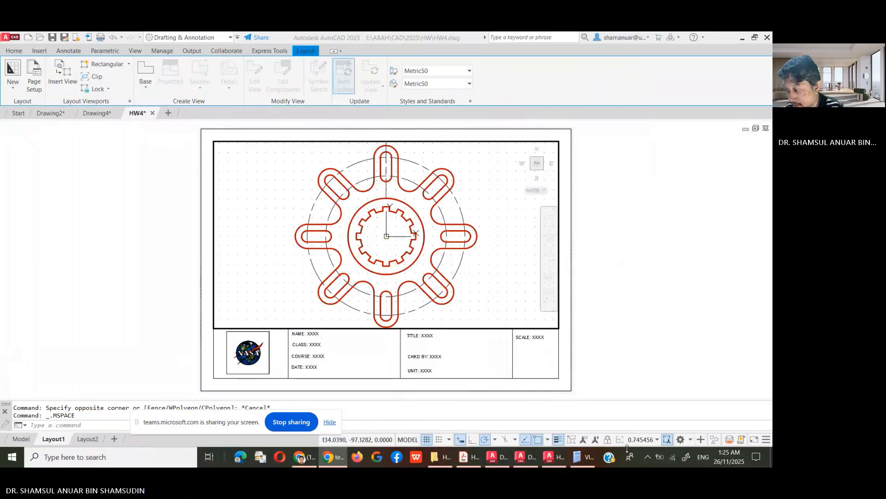
pyautogui.click(651, 440)
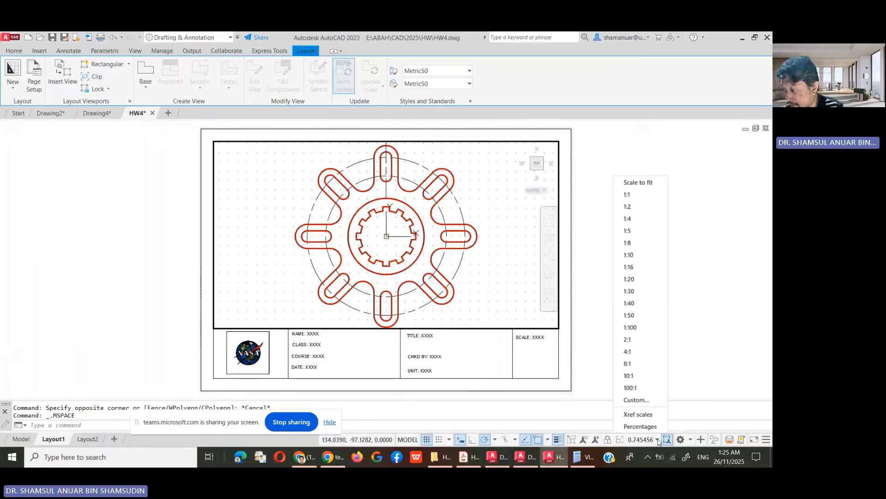
pyautogui.click(646, 196)
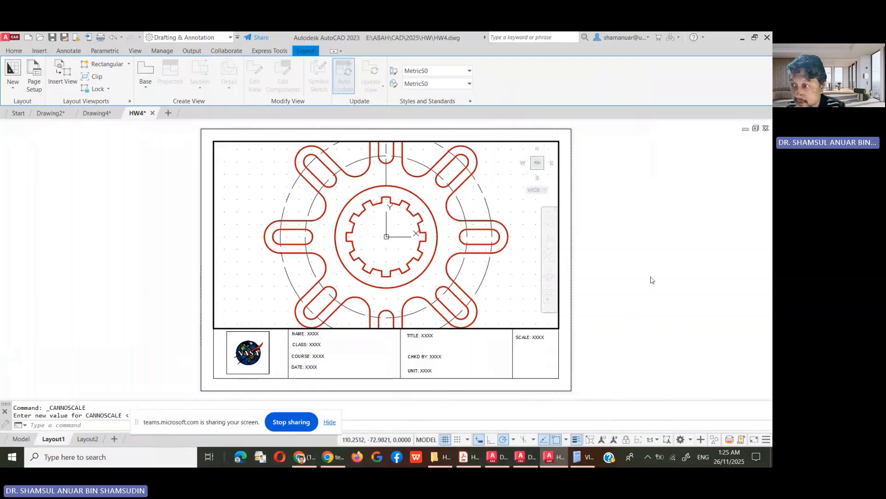
pyautogui.click(657, 440)
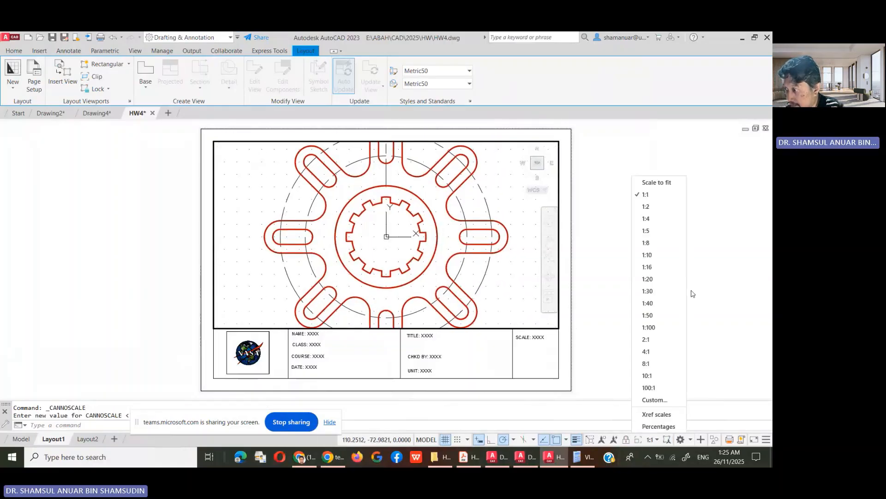
pyautogui.click(669, 212)
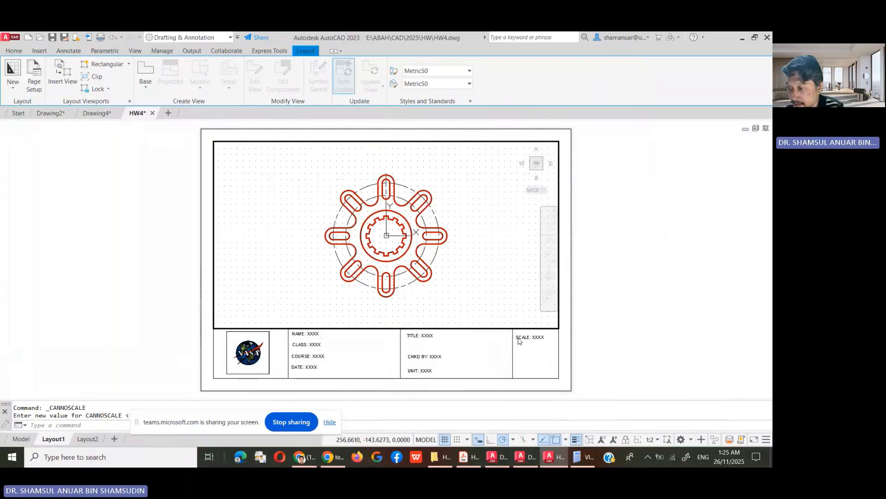
pyautogui.doubleClick(606, 302)
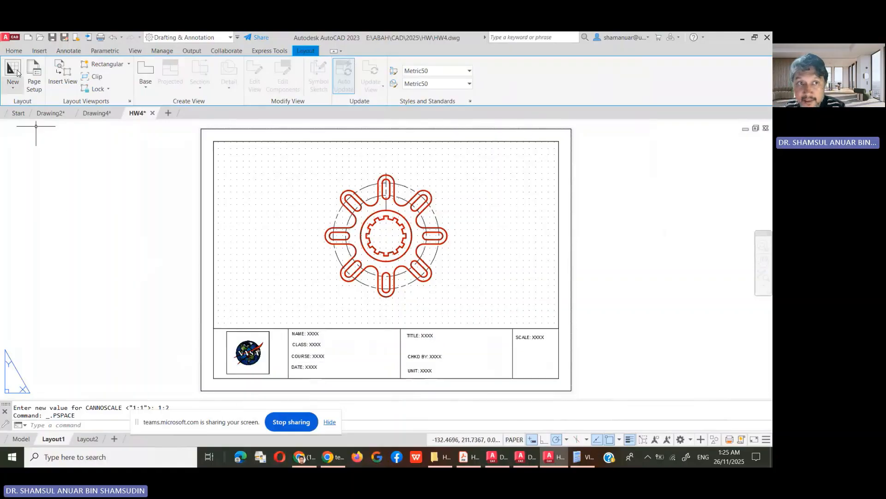
# - Open the plot preview of Layout1 and plot the sheet from it
pyautogui.click(18, 39)
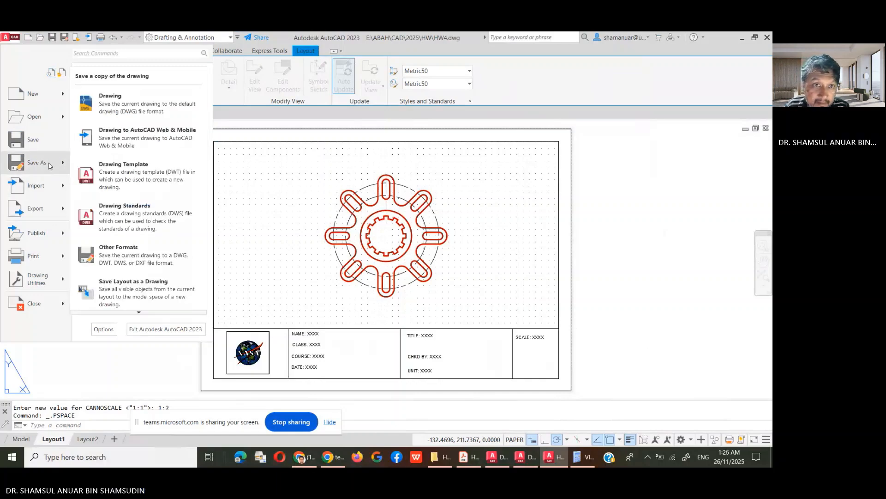
pyautogui.moveTo(18, 277)
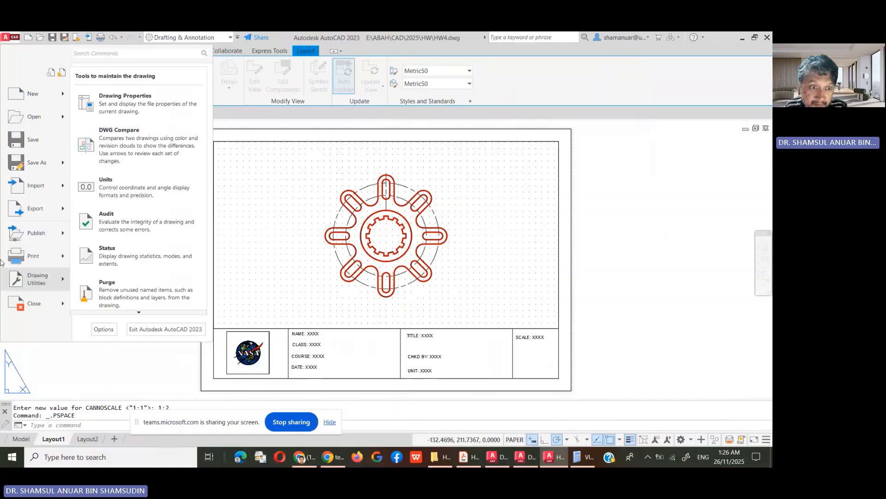
pyautogui.moveTo(32, 256)
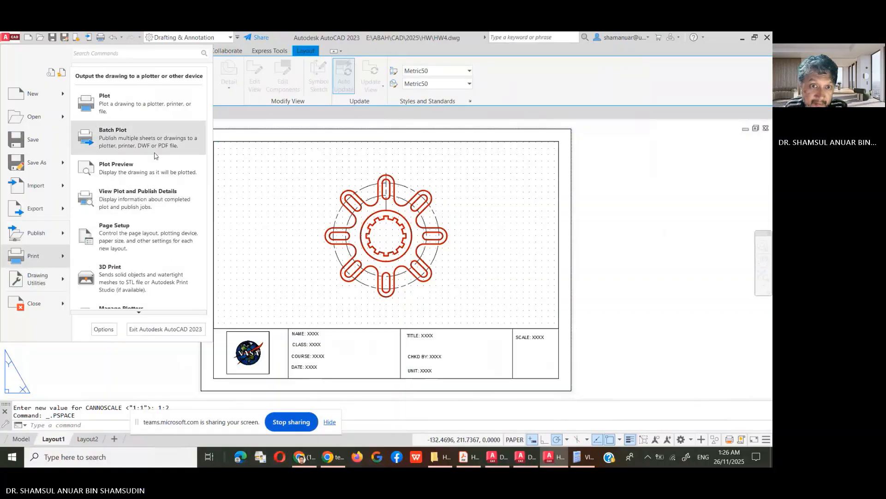
pyautogui.click(151, 166)
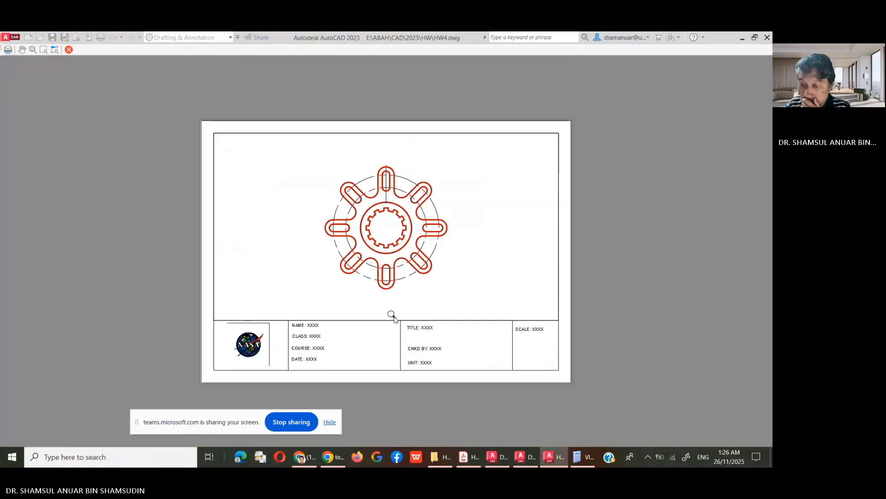
pyautogui.rightClick(392, 252)
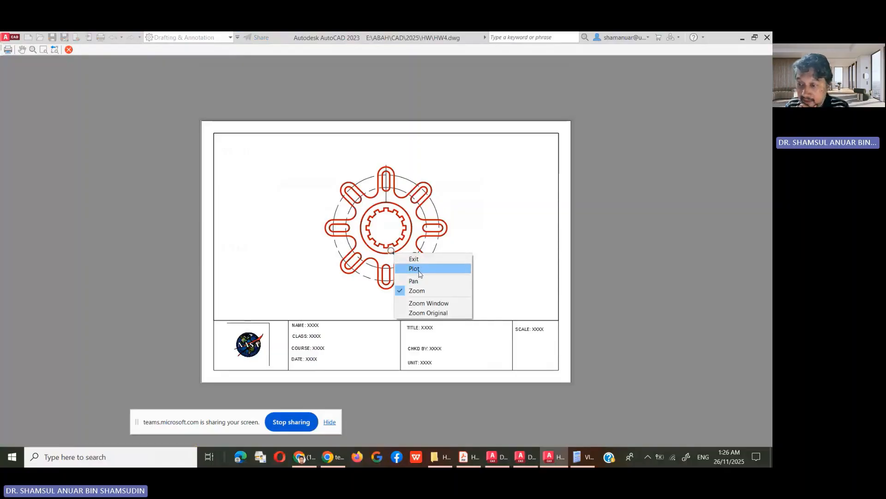
pyautogui.click(419, 270)
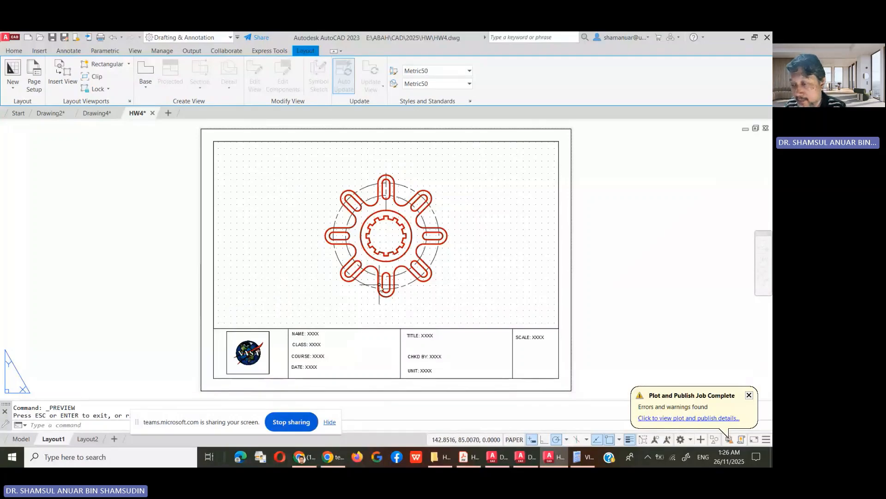
# - Switch to Layout2 and delete its default viewport
pyautogui.click(88, 439)
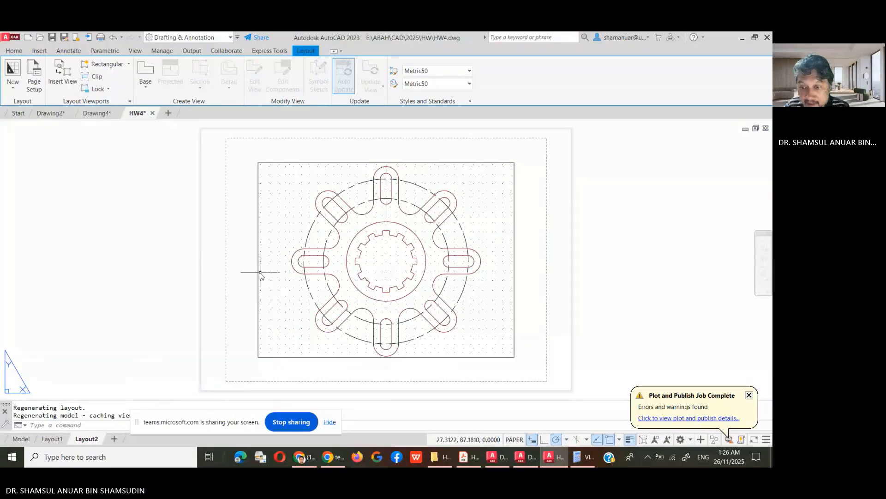
pyautogui.click(258, 264)
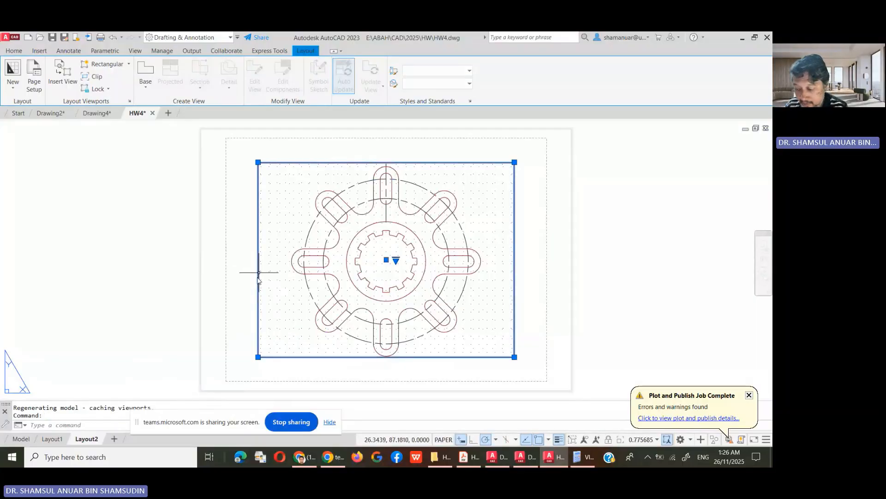
pyautogui.press('Delete')
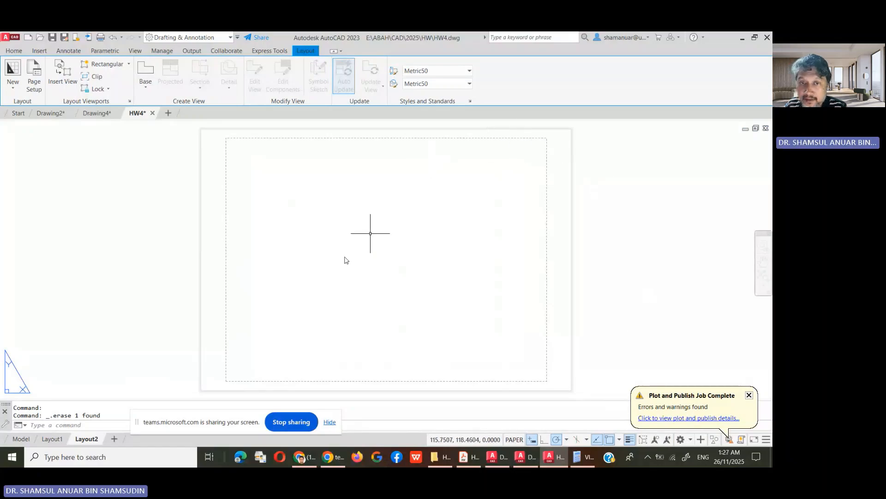
# - Modify Layout2's page setup to use the Microsoft Print to PDF plotter with Letter paper size
pyautogui.rightClick(80, 439)
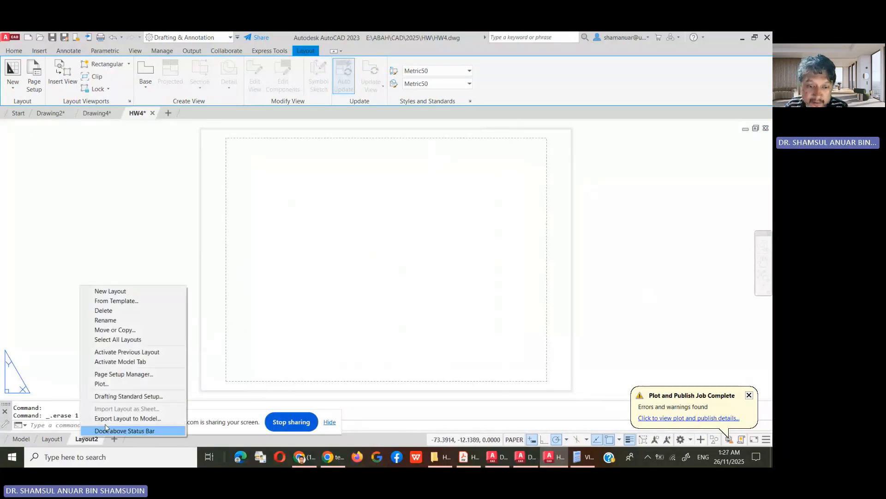
pyautogui.click(142, 375)
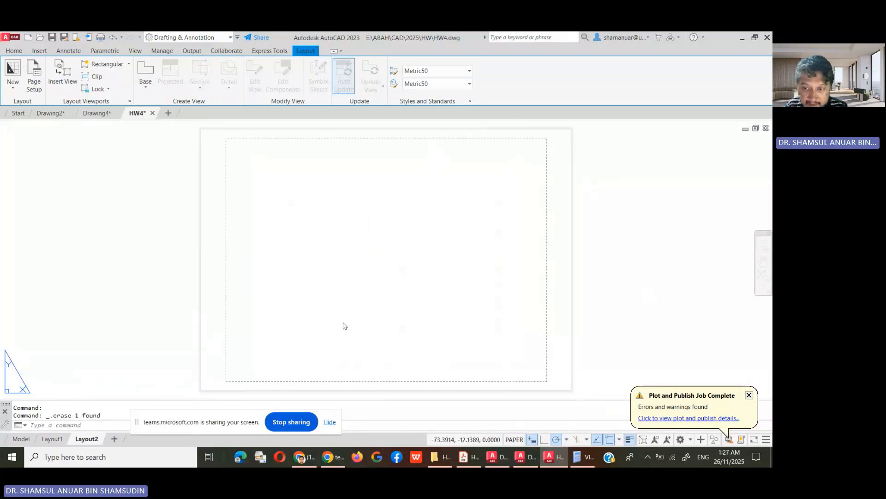
pyautogui.click(466, 254)
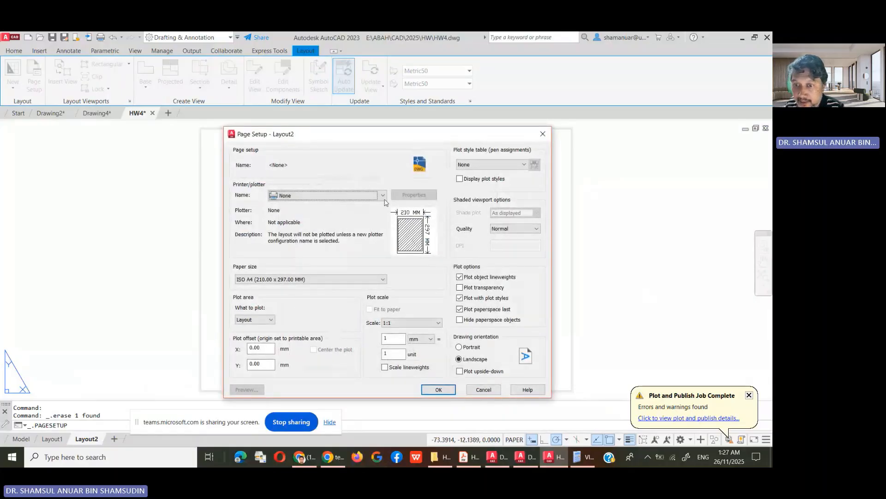
pyautogui.click(383, 196)
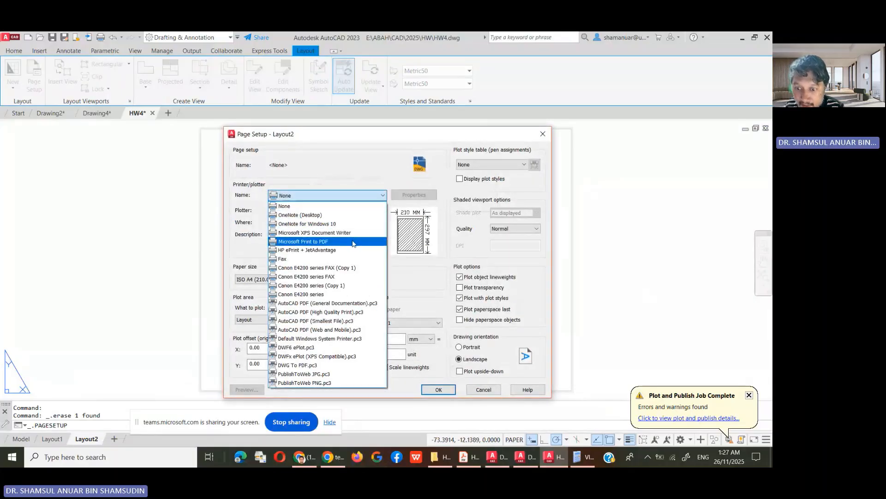
pyautogui.click(353, 245)
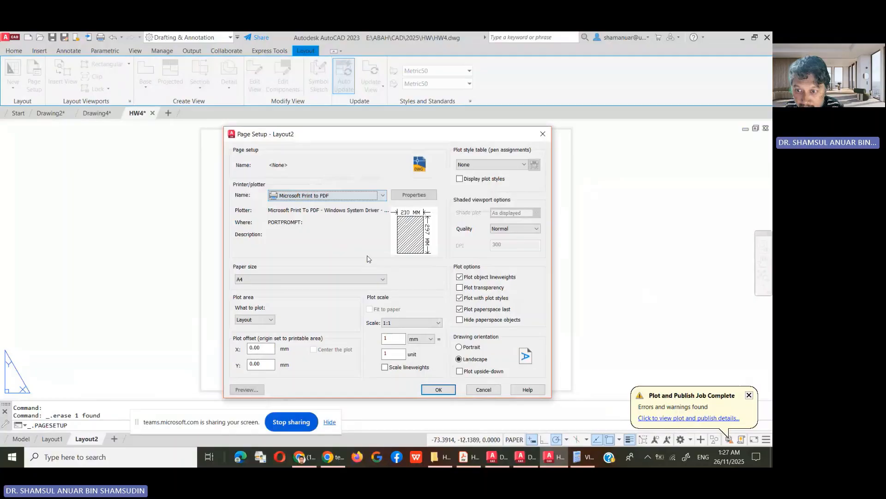
pyautogui.click(382, 280)
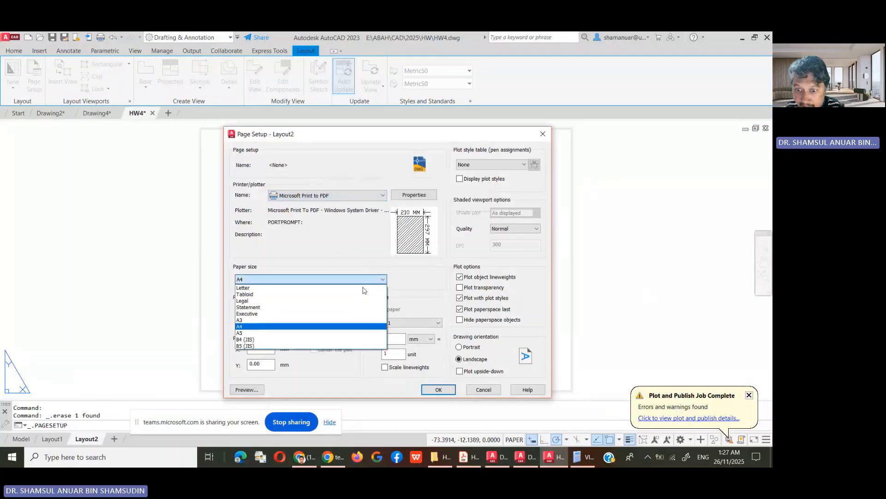
pyautogui.click(293, 288)
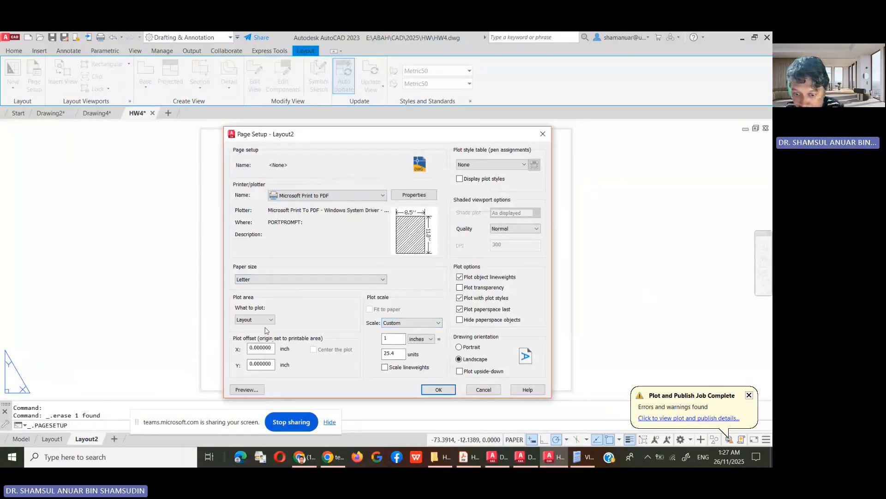
# - Assign the DWF Virtual Pens.ctb plot style table, check its Color 14 style in the editor, and enable Display plot styles
pyautogui.click(514, 168)
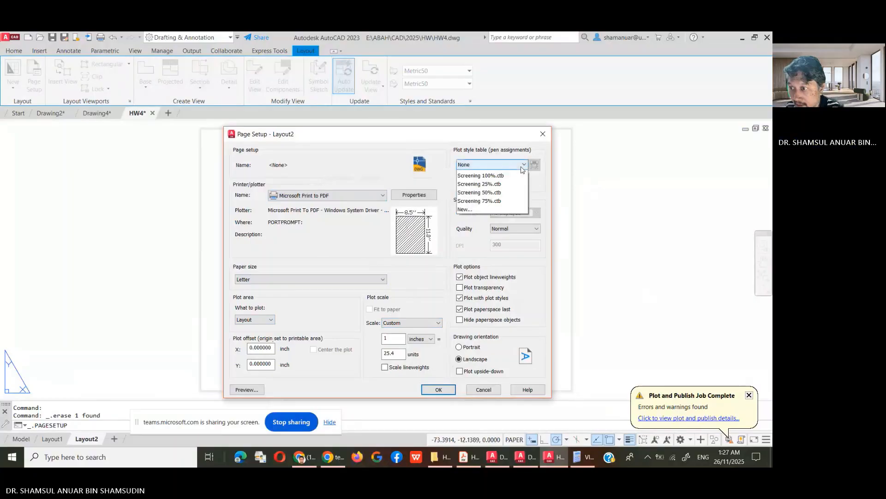
pyautogui.click(517, 186)
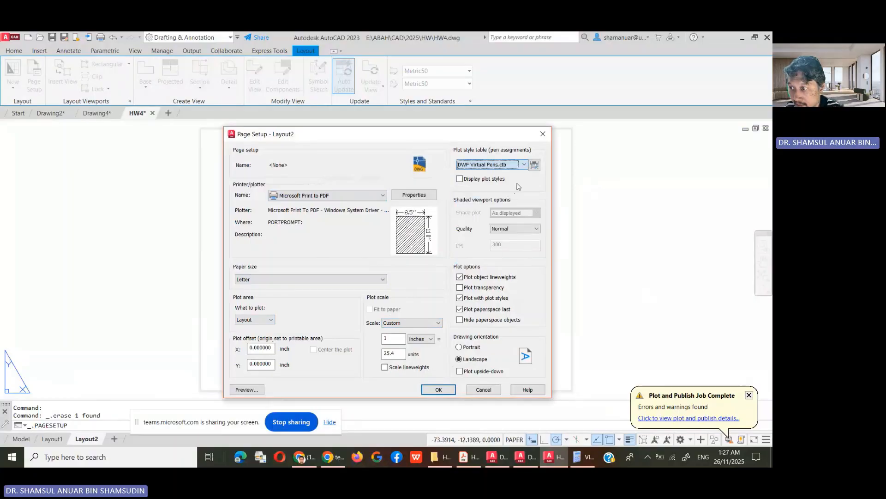
pyautogui.click(535, 165)
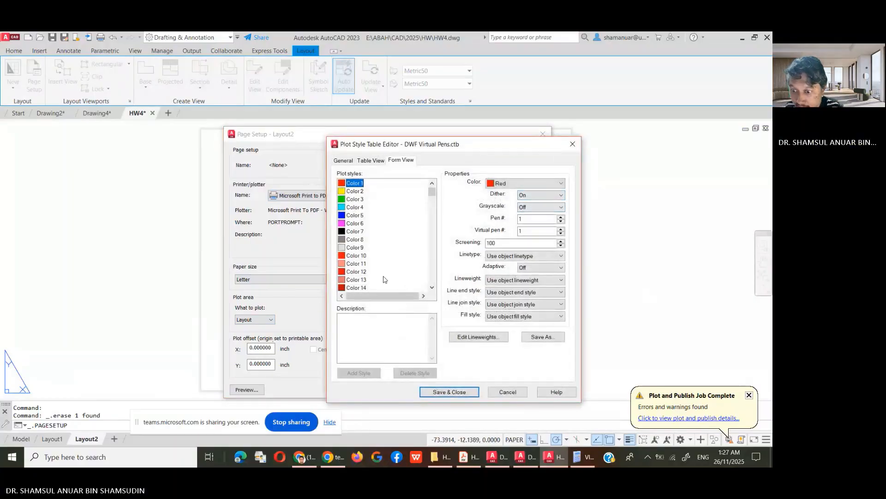
pyautogui.click(356, 288)
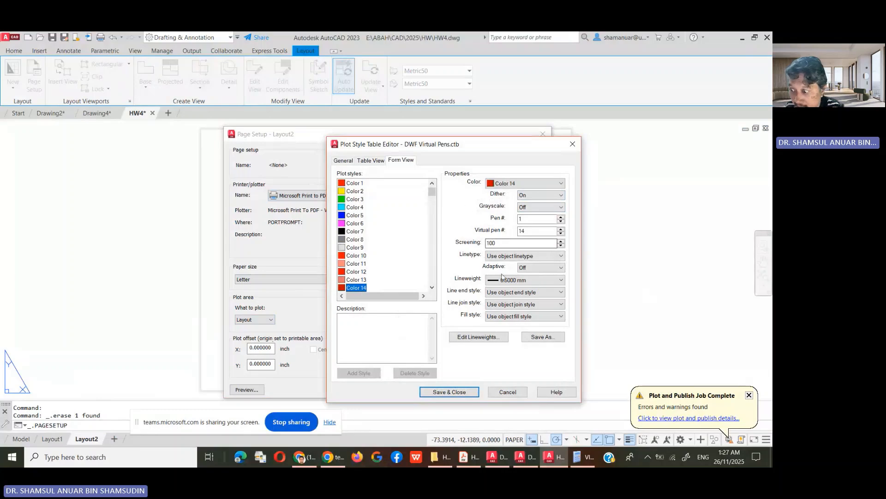
pyautogui.click(439, 392)
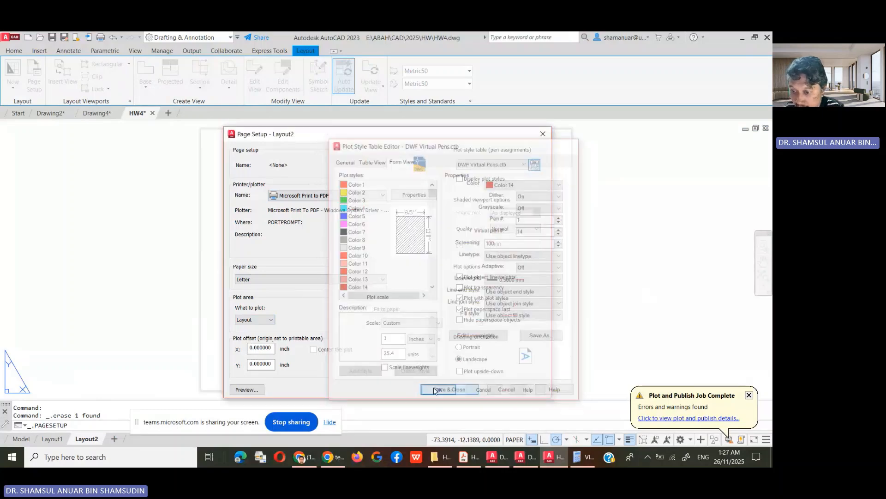
pyautogui.click(460, 180)
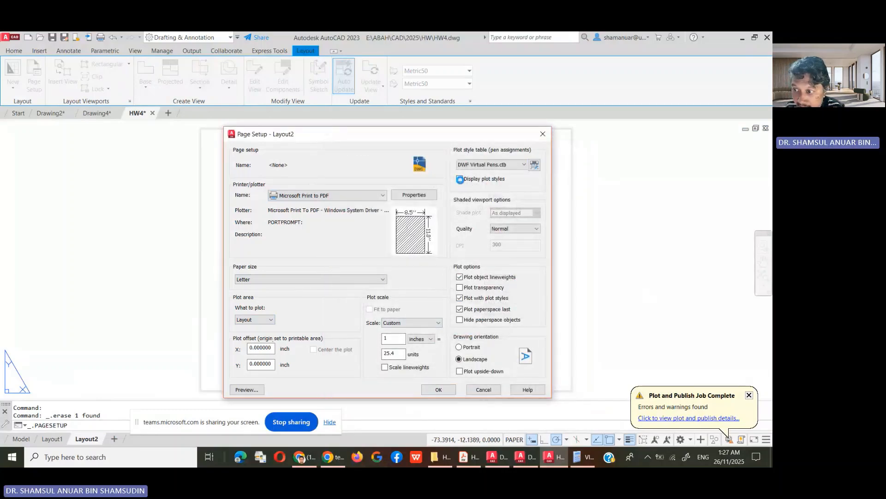
# - Preview the blank Layout2 sheet, then accept the page setup and close the Page Setup Manager
pyautogui.click(247, 389)
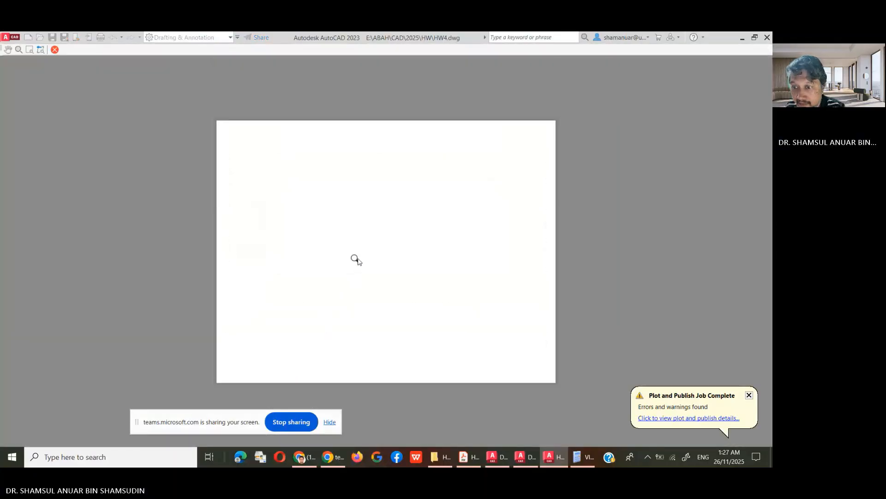
pyautogui.rightClick(356, 253)
pyautogui.click(392, 264)
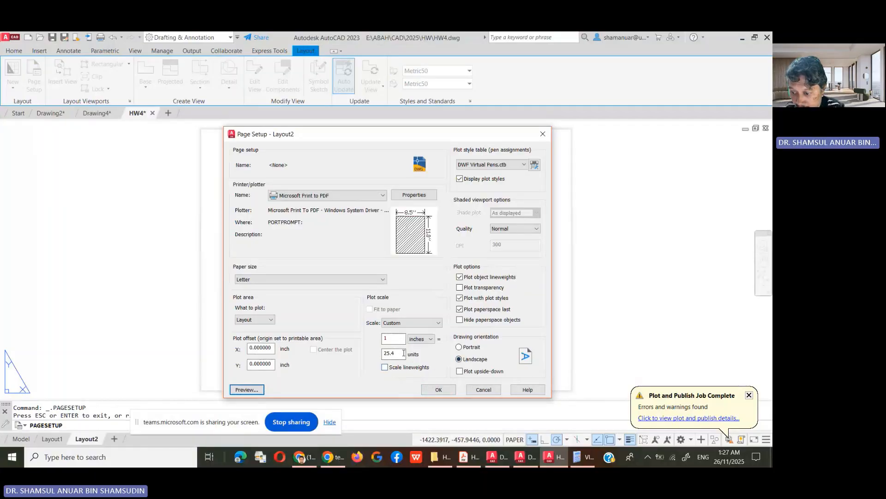
pyautogui.click(440, 390)
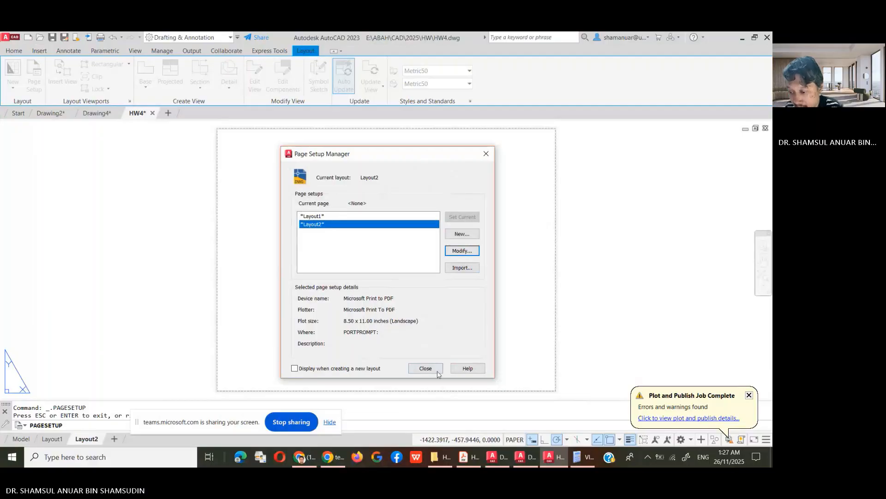
pyautogui.click(437, 371)
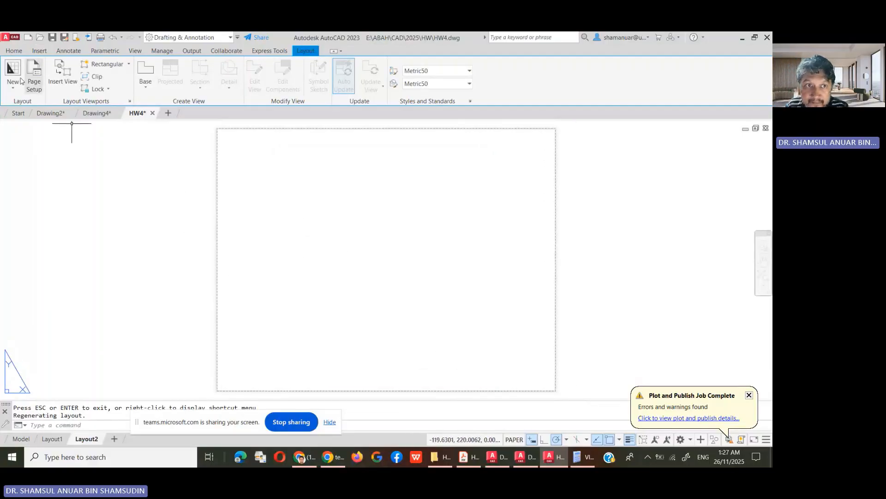
# - Insert the TITLEBLOCK ANSI A drawing as a block on Layout2 at 0,0 and close the Blocks palette
pyautogui.click(37, 51)
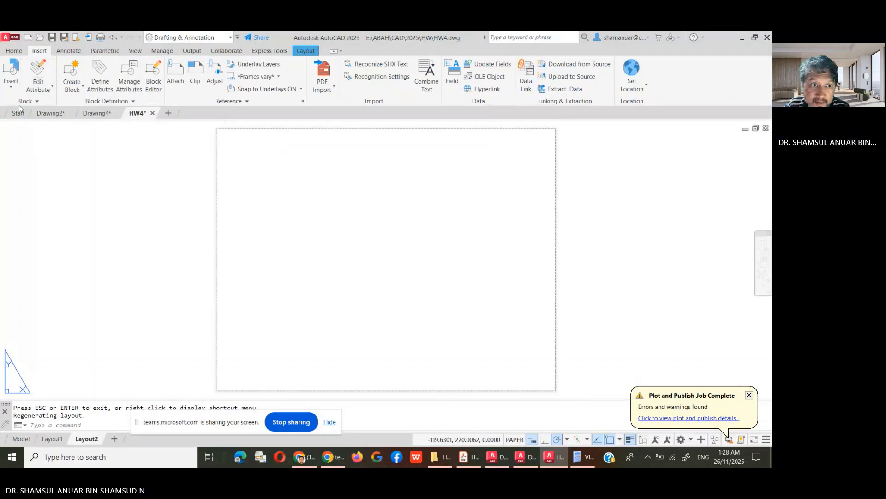
pyautogui.click(14, 71)
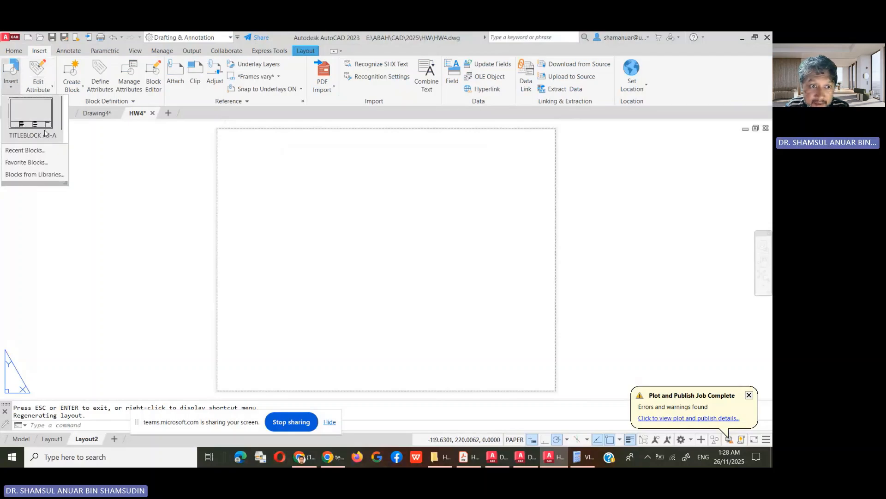
pyautogui.click(27, 174)
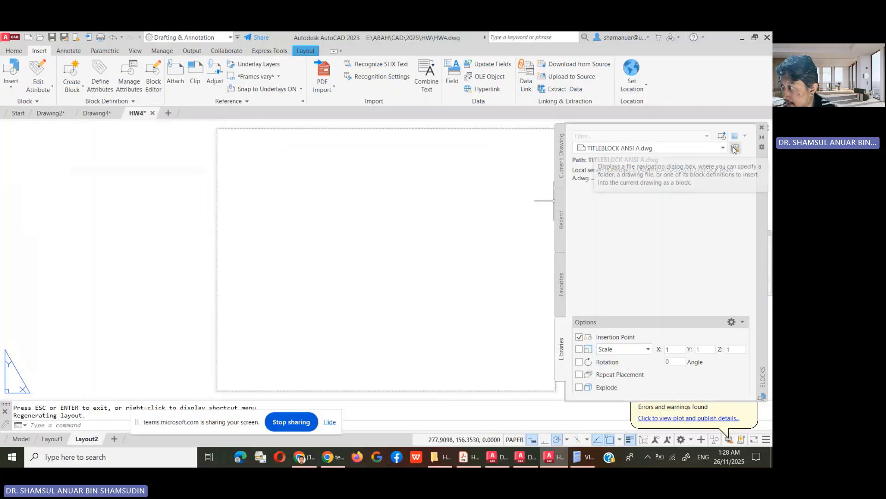
pyautogui.click(722, 136)
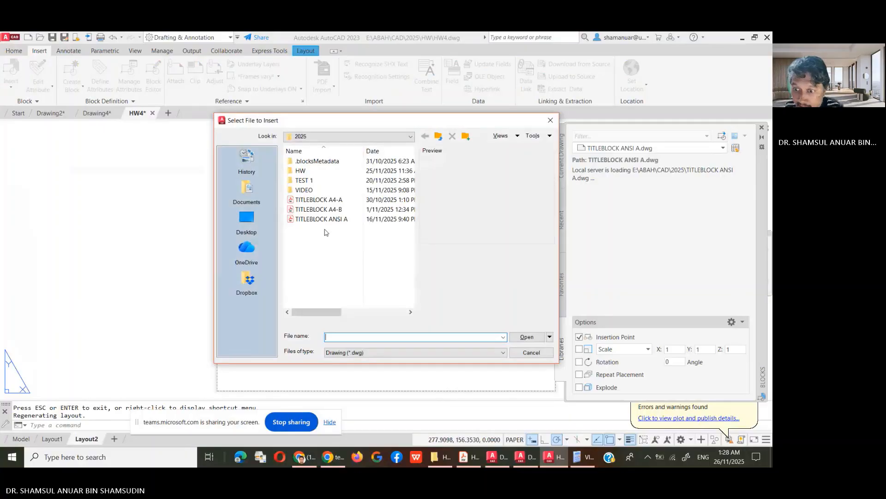
pyautogui.click(323, 220)
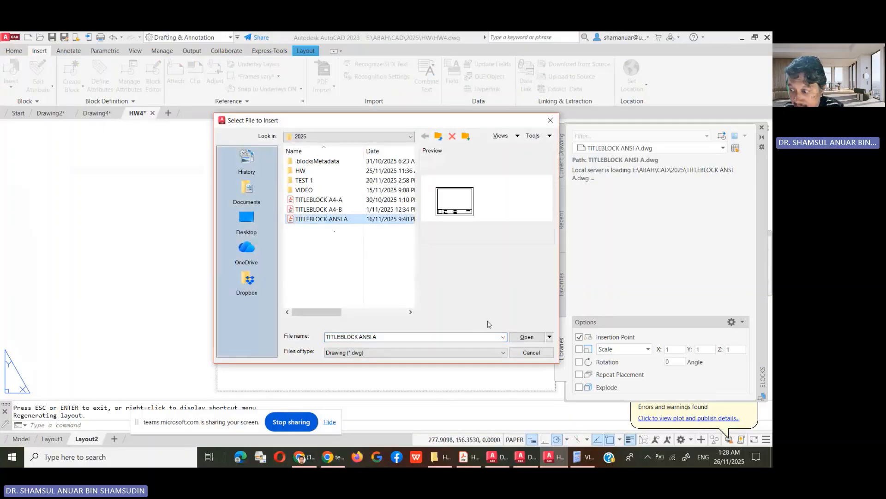
pyautogui.click(526, 337)
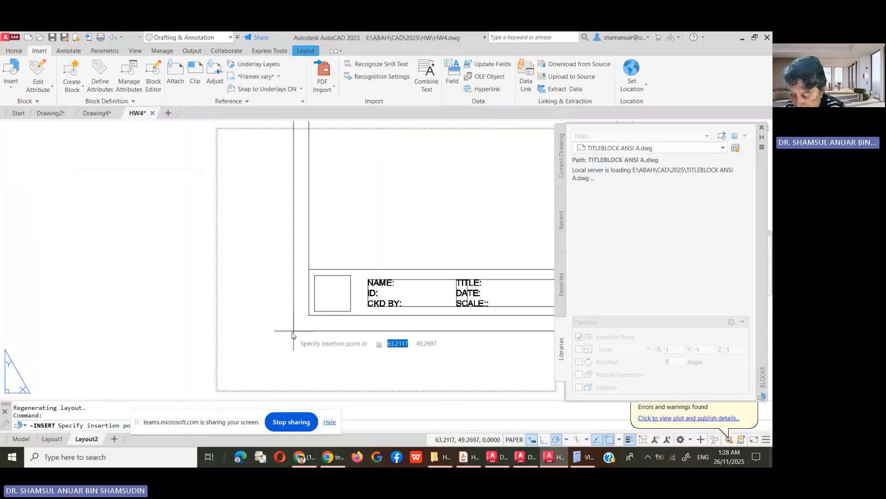
pyautogui.write('0,0')
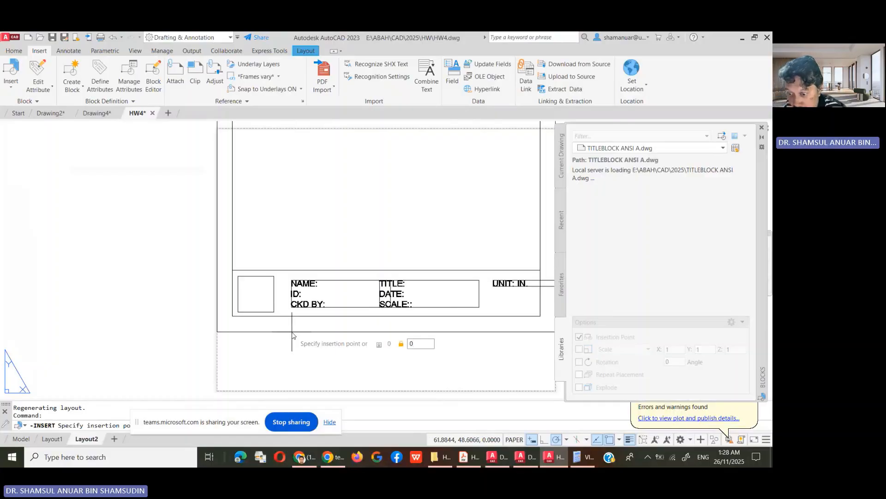
pyautogui.press('Return')
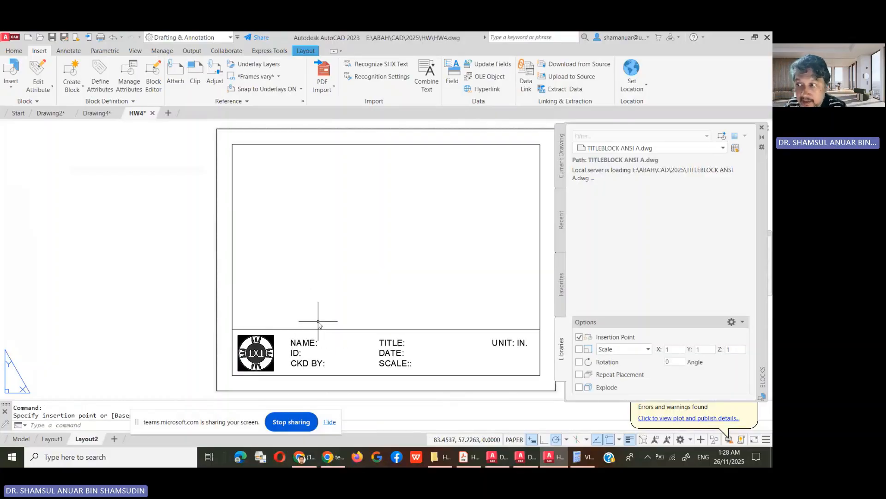
pyautogui.click(762, 128)
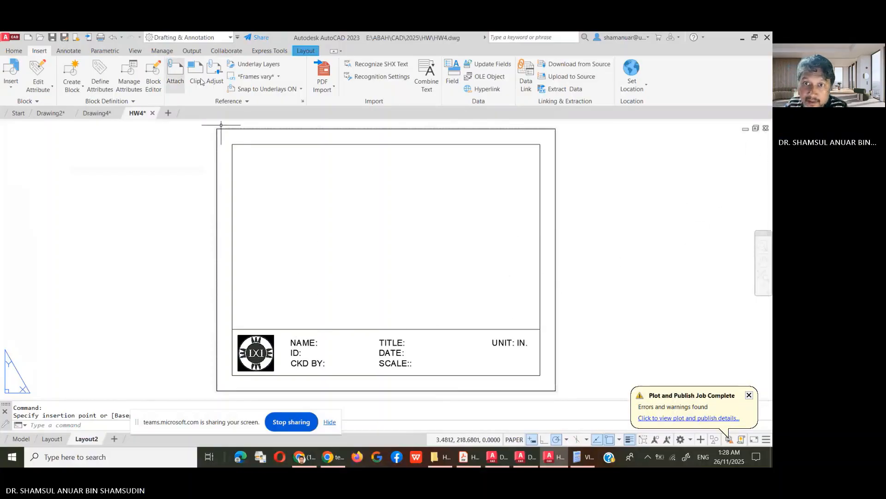
# - Create a rectangular viewport on Layout2 filling the inner border area above the title block
pyautogui.click(306, 50)
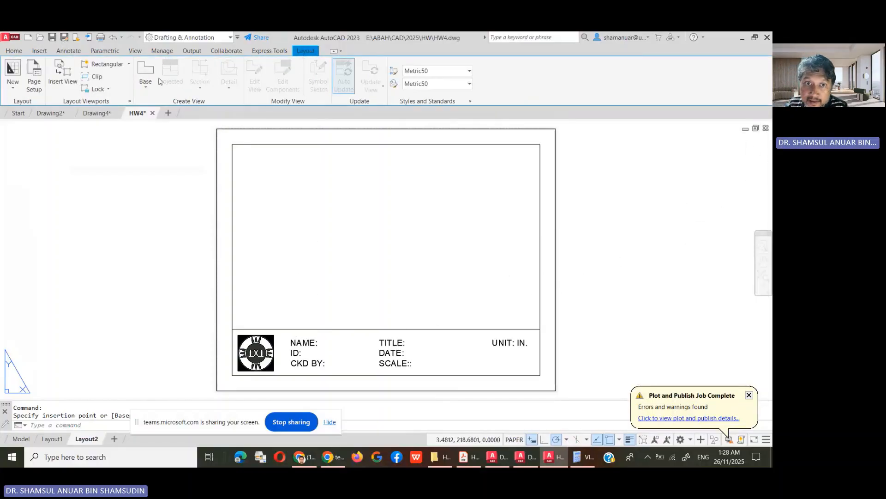
pyautogui.click(89, 64)
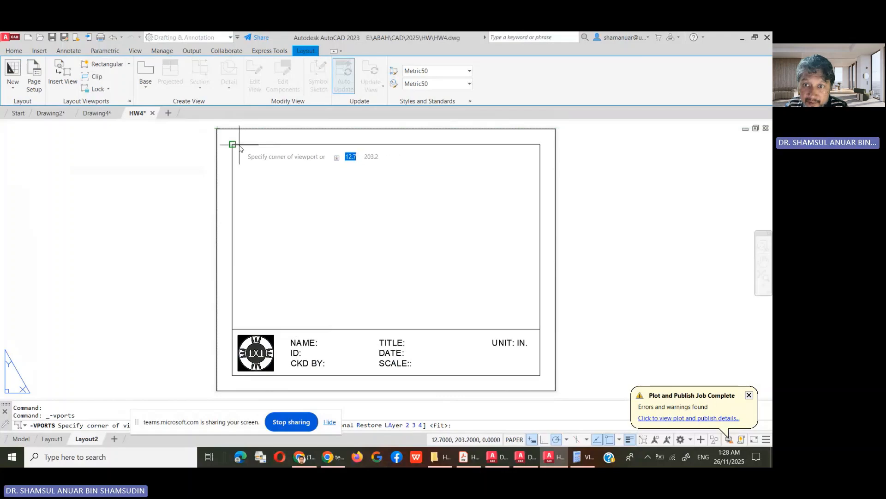
pyautogui.click(232, 145)
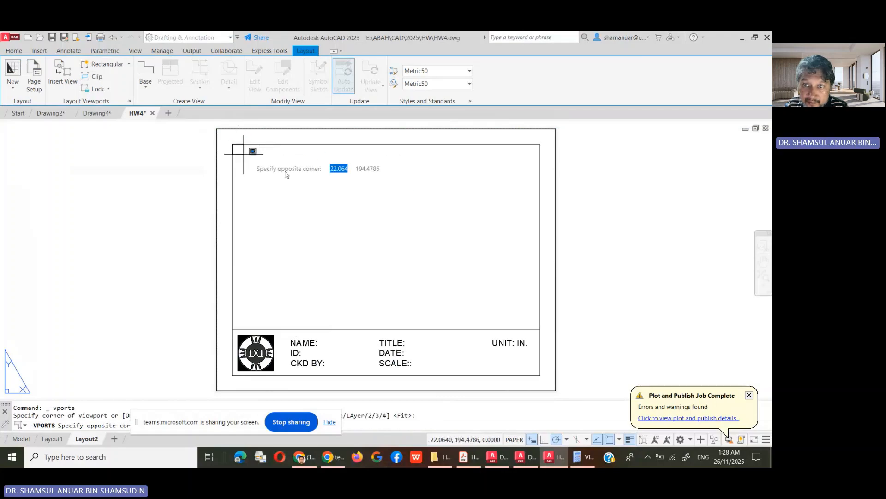
pyautogui.click(540, 328)
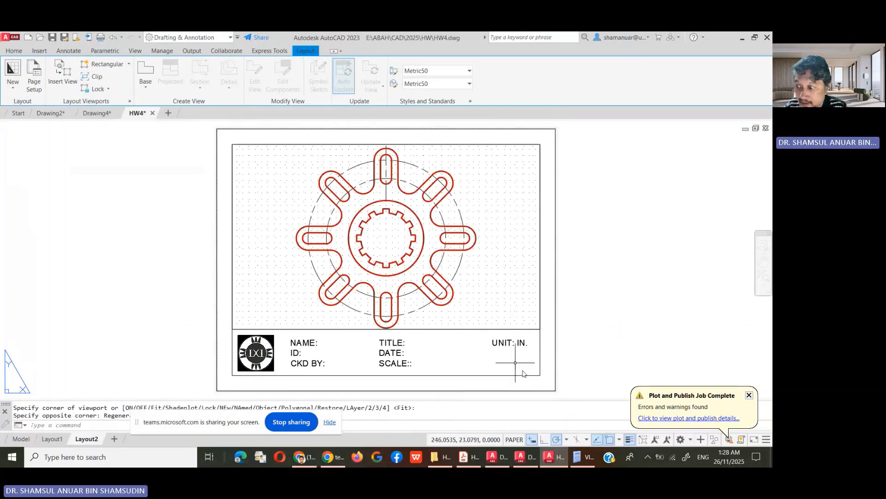
# - Activate the Layout2 viewport and set its scale to 1:2
pyautogui.doubleClick(482, 278)
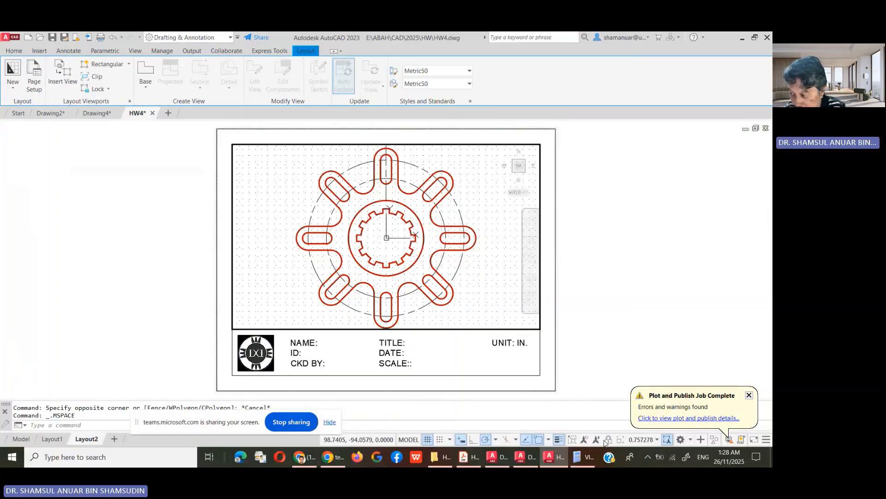
pyautogui.click(640, 439)
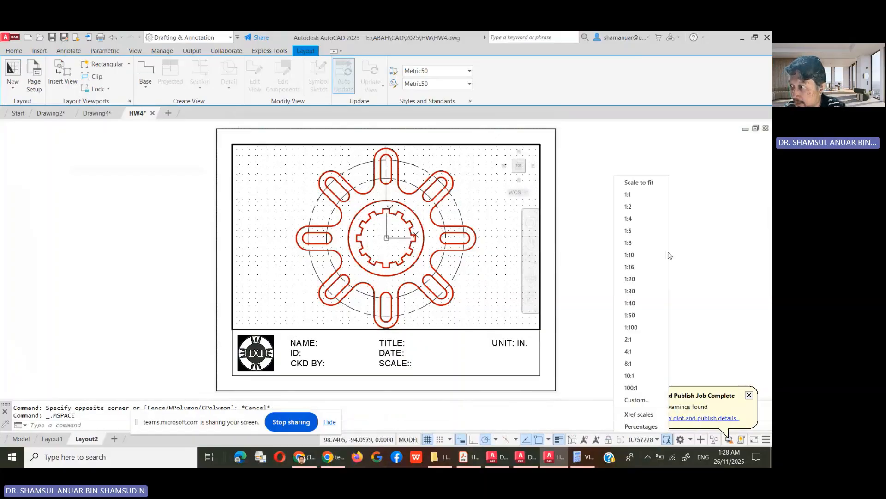
pyautogui.click(639, 206)
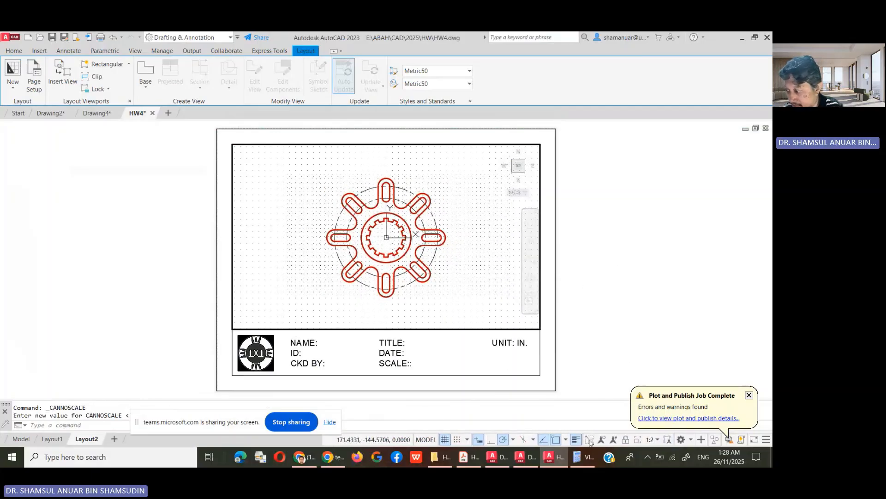
# - Try the viewport at 1:1 and 1:2 scale, and zoom the part back to fill the viewport
pyautogui.click(657, 440)
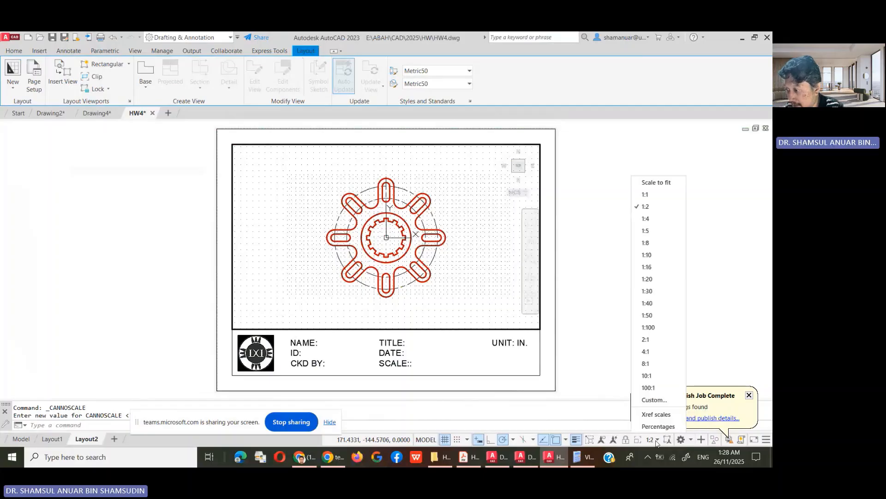
pyautogui.click(668, 199)
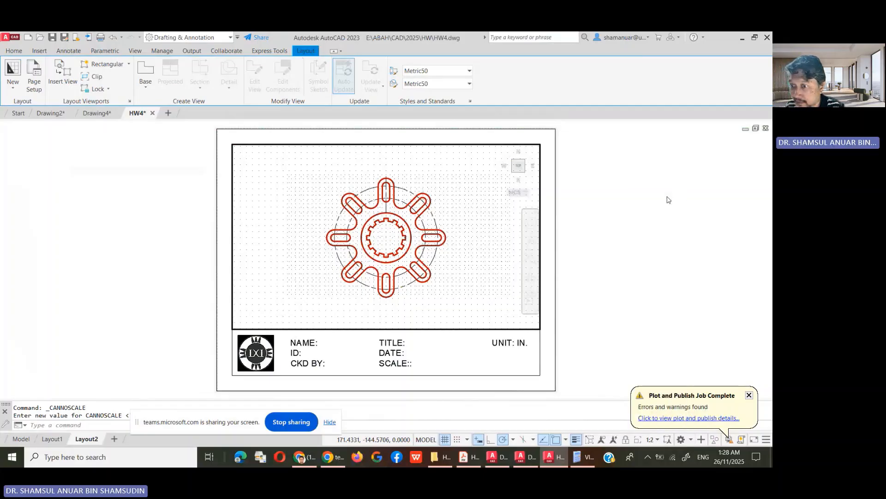
pyautogui.click(653, 439)
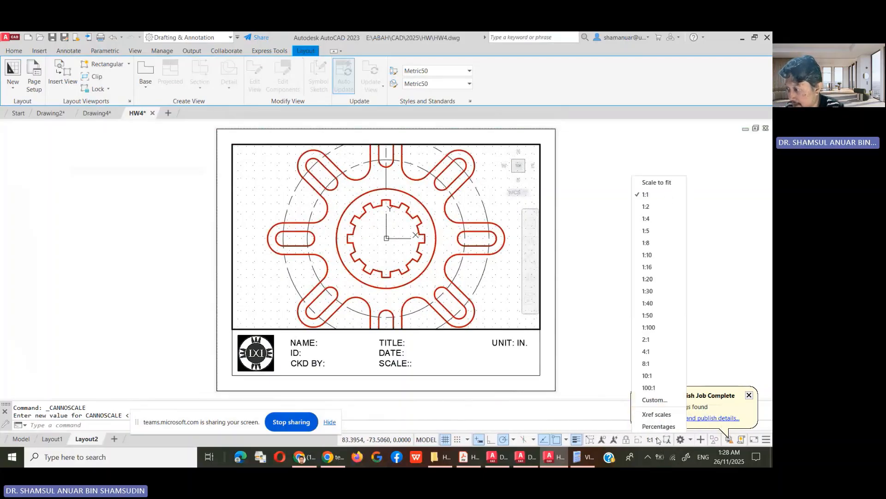
pyautogui.click(653, 207)
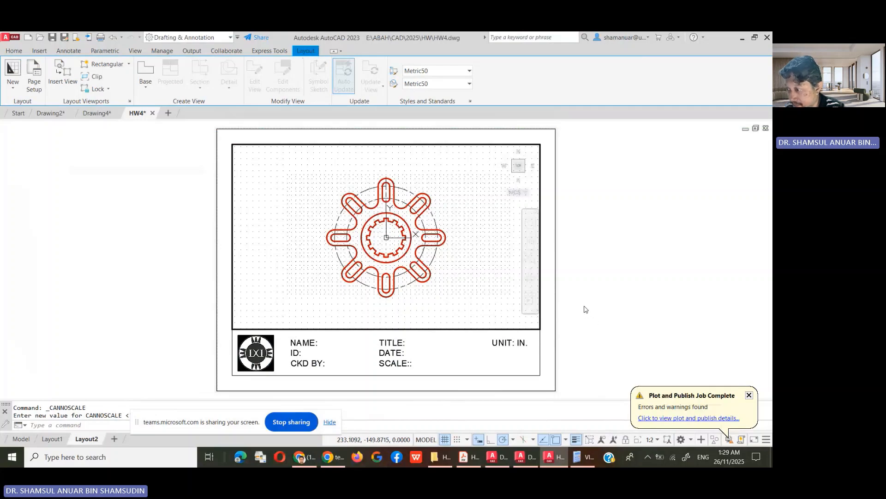
pyautogui.click(526, 256)
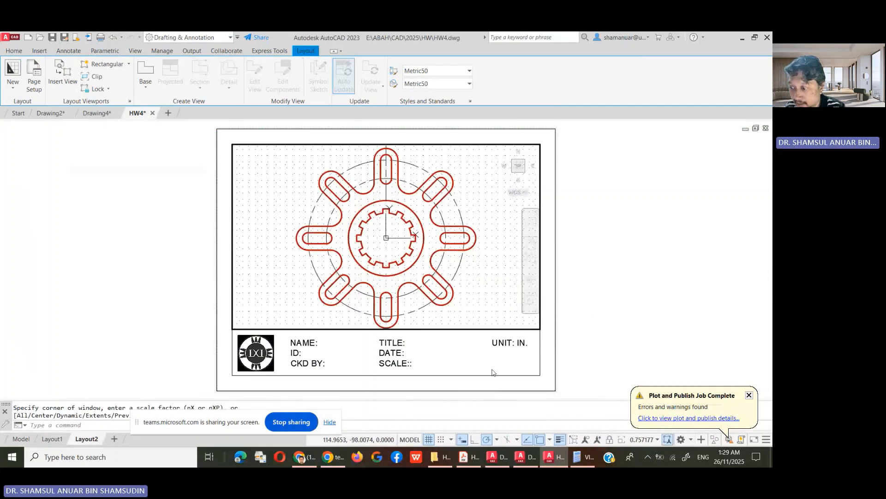
# - Add a custom 3:4 scale of 3 paper units to 4 drawing units and place it below 1:2 in the scale list
pyautogui.click(658, 440)
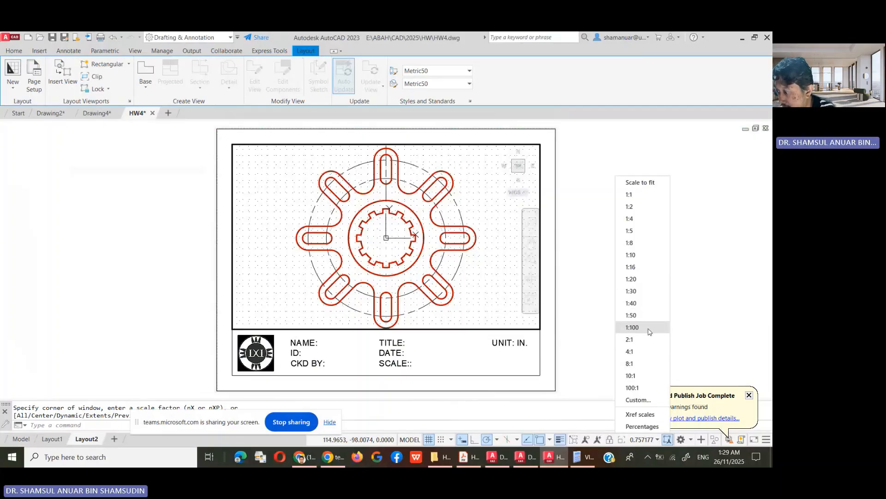
pyautogui.click(659, 403)
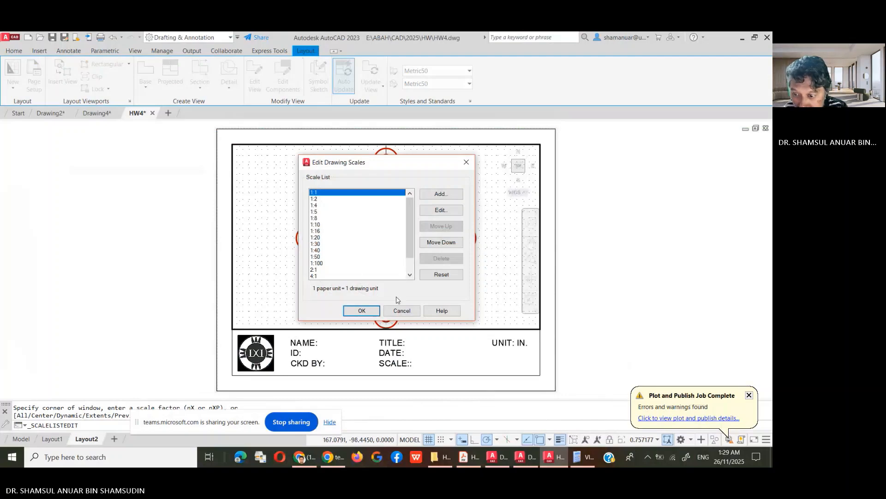
pyautogui.click(450, 198)
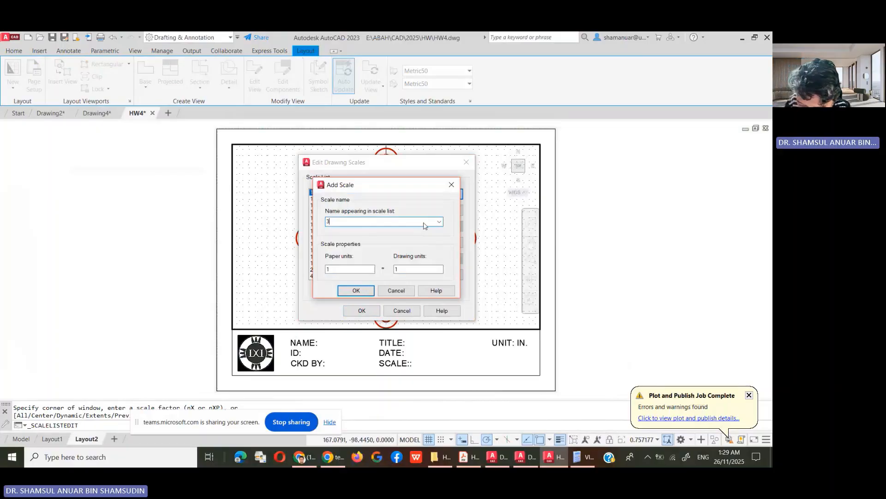
pyautogui.write(':4')
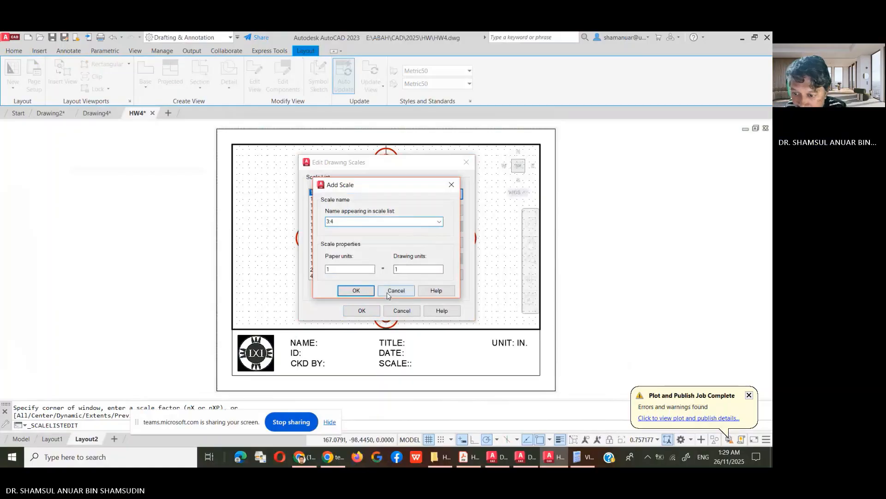
pyautogui.click(334, 269)
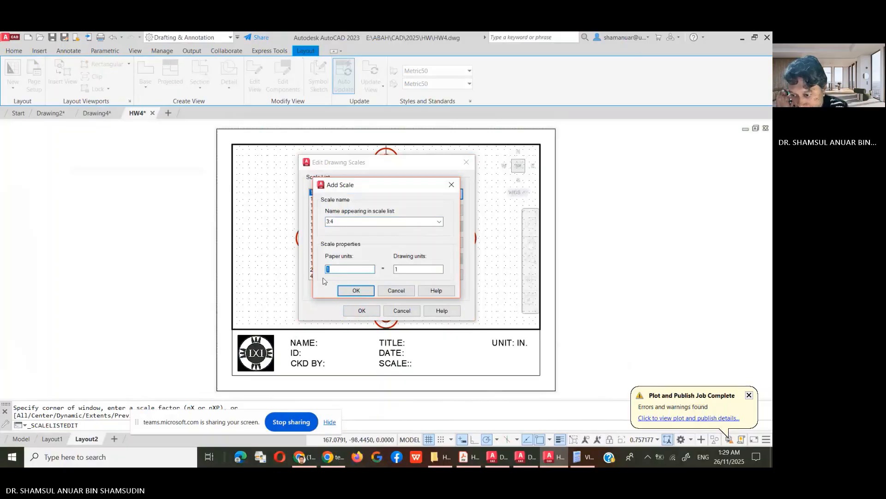
pyautogui.write('3')
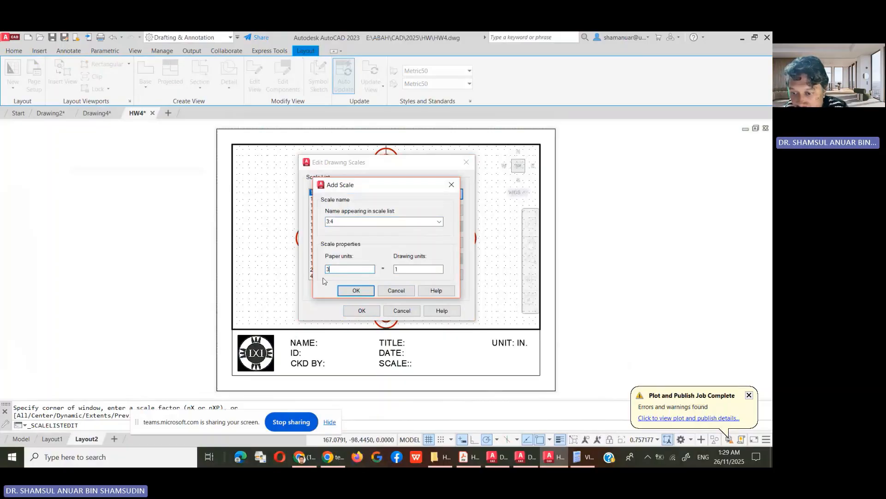
pyautogui.click(403, 269)
pyautogui.doubleClick(402, 268)
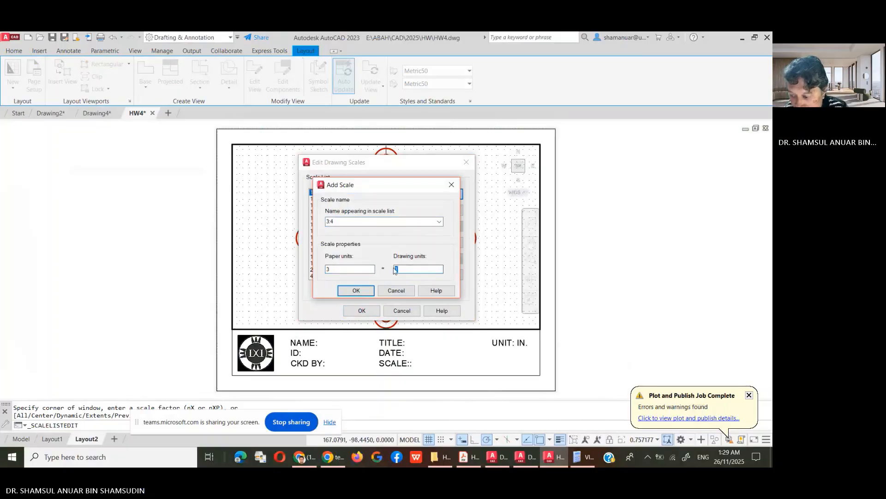
pyautogui.click(368, 292)
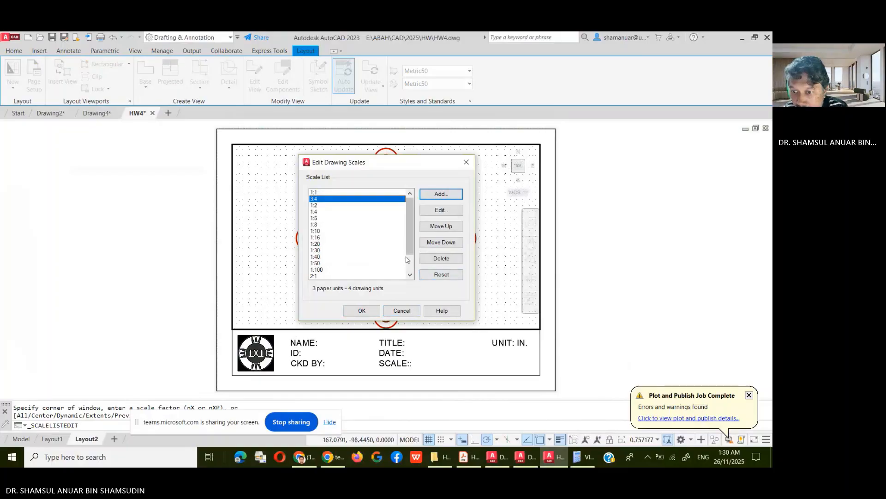
pyautogui.click(438, 245)
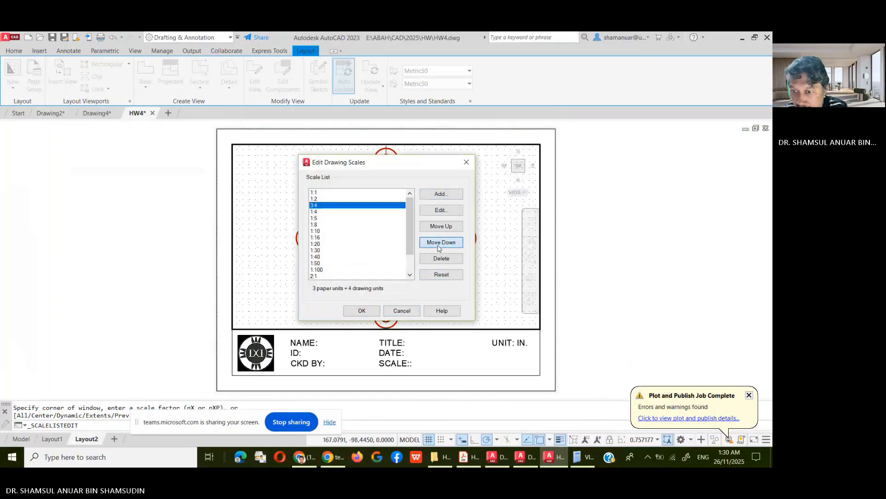
pyautogui.click(372, 310)
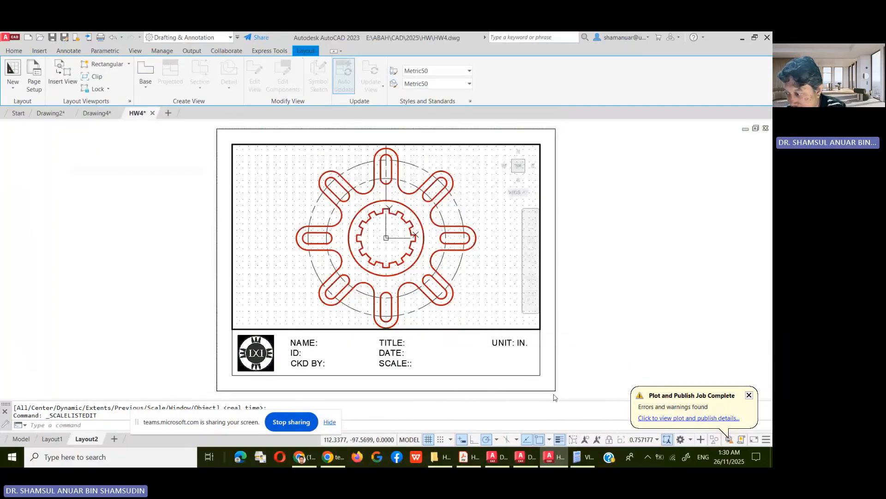
# - Try the custom 3:4 scale on the viewport, set it to 1:2 instead, and return to paper space
pyautogui.click(657, 440)
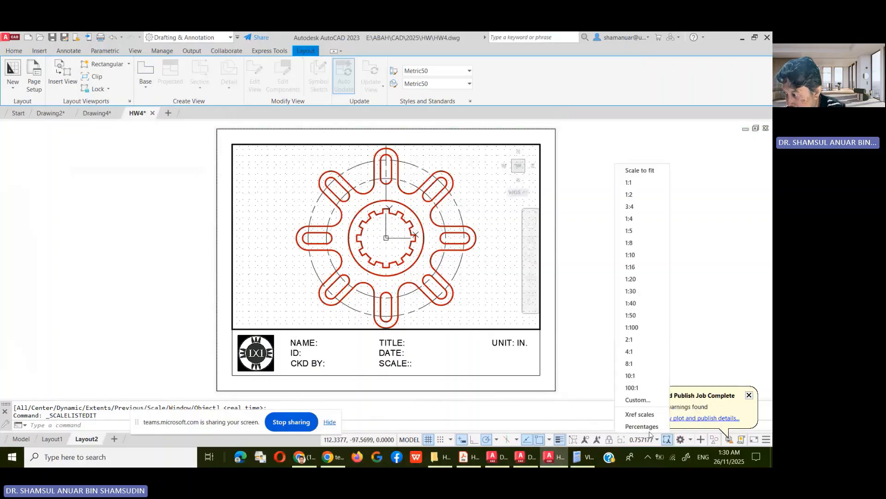
pyautogui.click(657, 207)
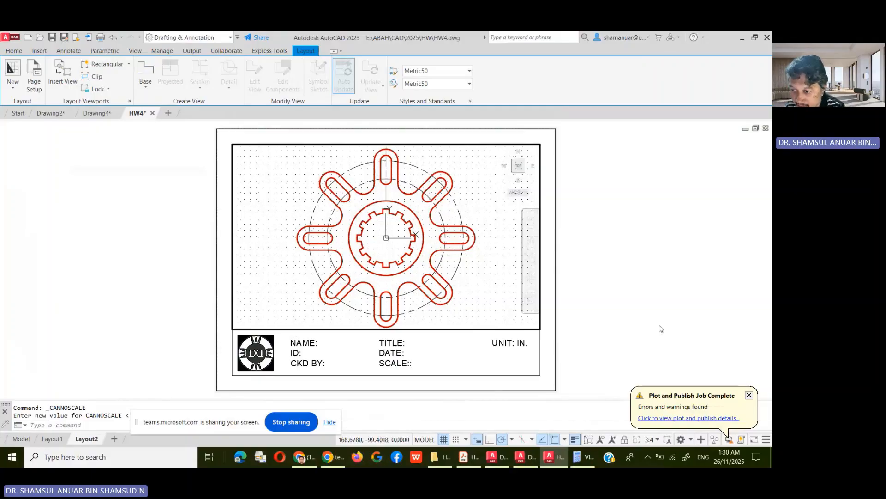
pyautogui.click(658, 439)
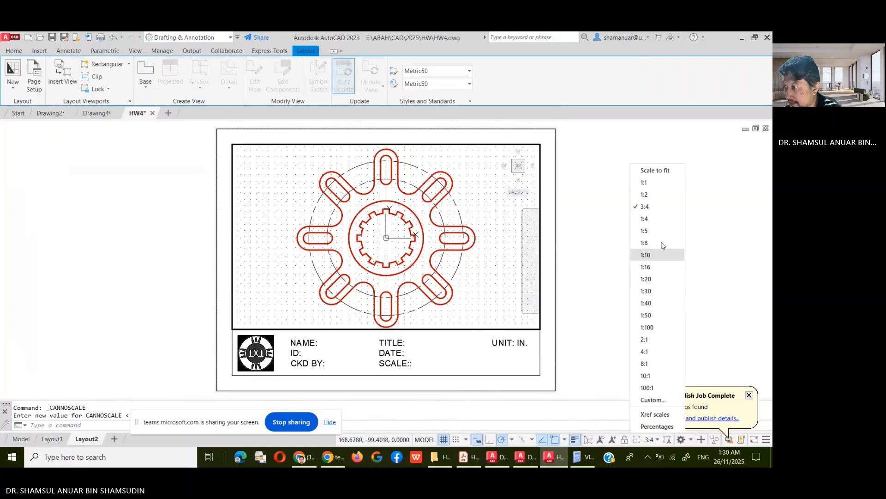
pyautogui.click(659, 199)
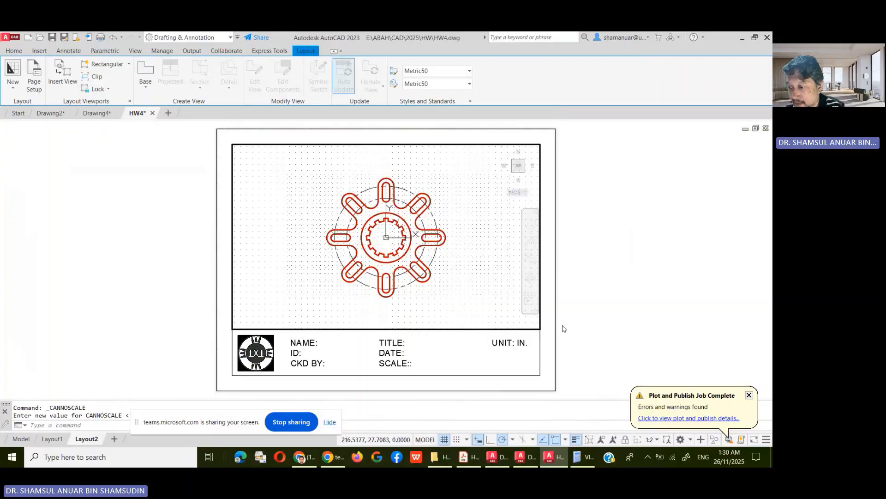
pyautogui.doubleClick(574, 313)
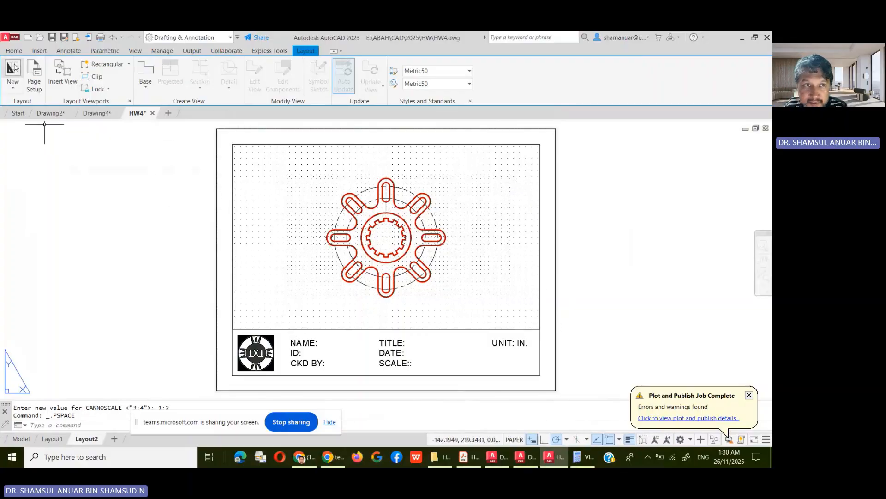
# - Preview the Layout2 plot and plot it to HW4-OUTPUT-ANSI A.pdf, replacing the existing file
pyautogui.click(10, 37)
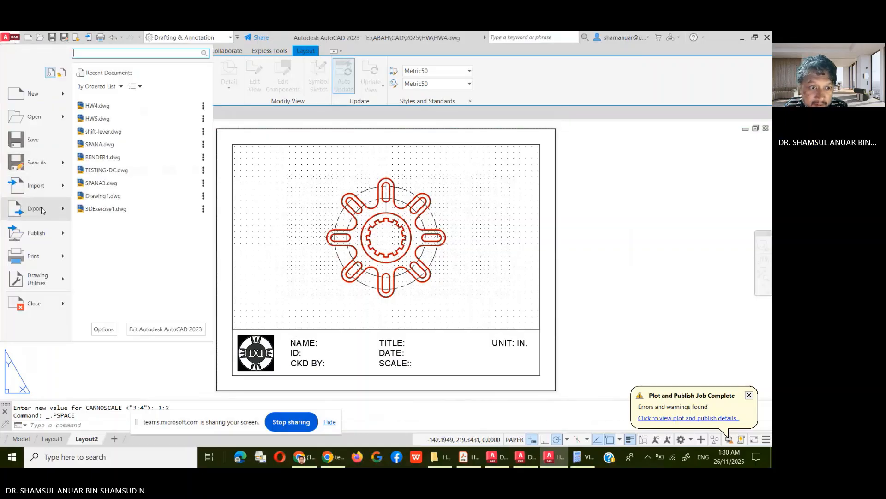
pyautogui.moveTo(37, 256)
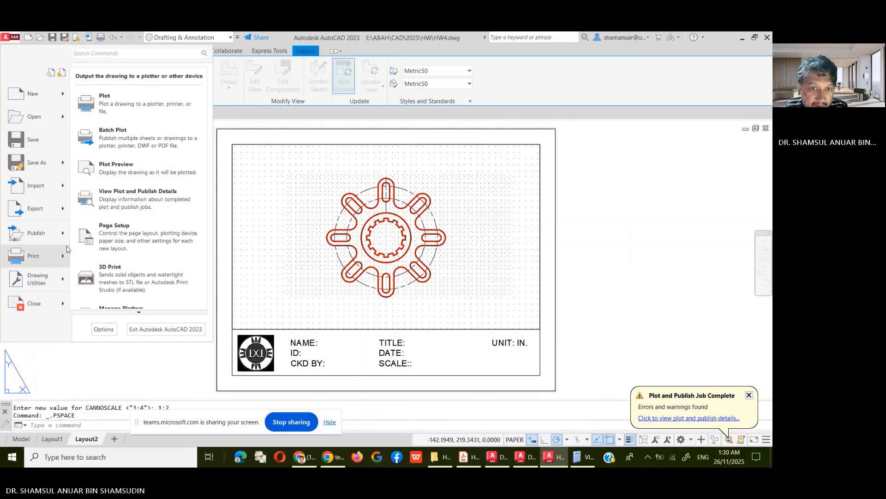
pyautogui.click(106, 177)
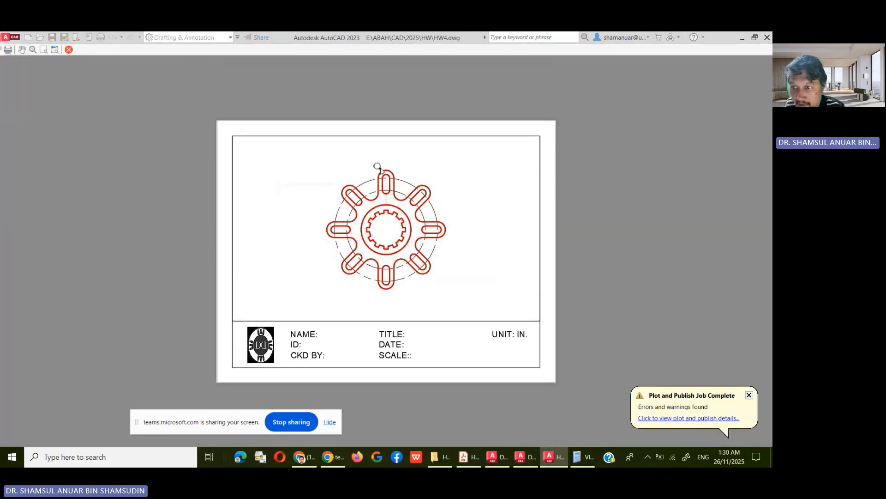
pyautogui.rightClick(377, 167)
pyautogui.click(401, 184)
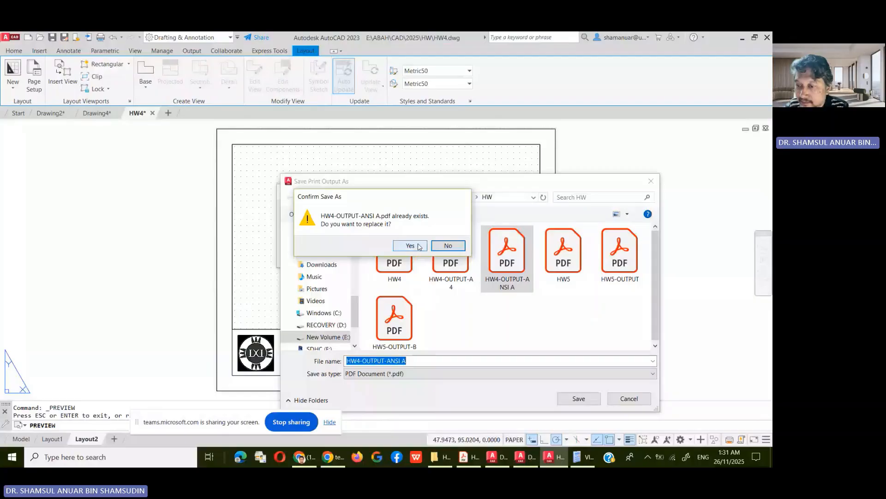
pyautogui.click(409, 245)
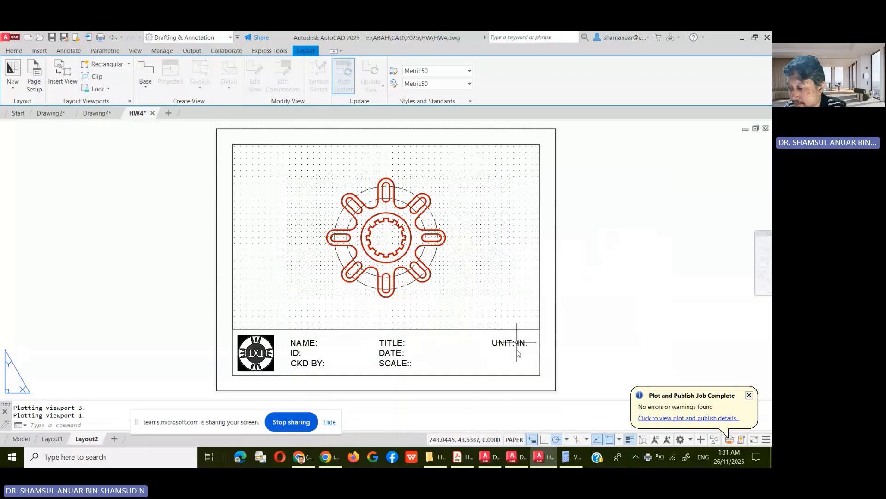
# - Open HW4-OUTPUT-ANSI A.pdf from the HW folder in a maximized window and rotate the page upright to examine the sheet
pyautogui.click(436, 457)
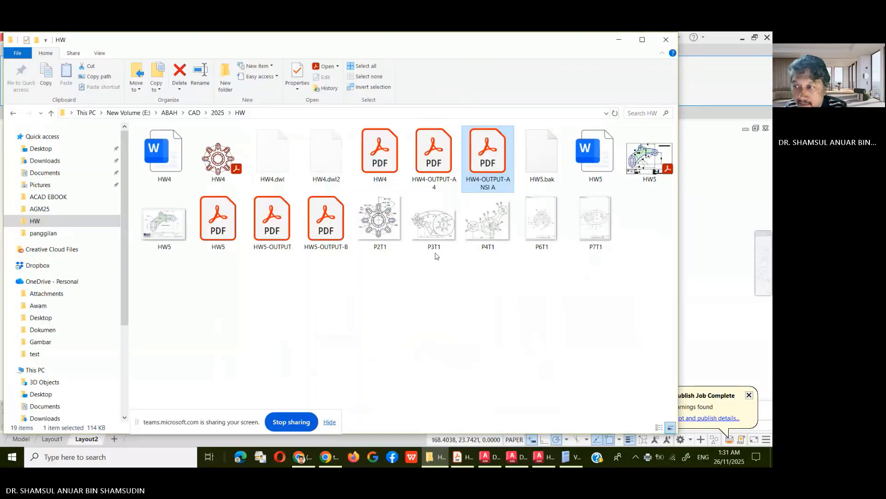
pyautogui.doubleClick(489, 157)
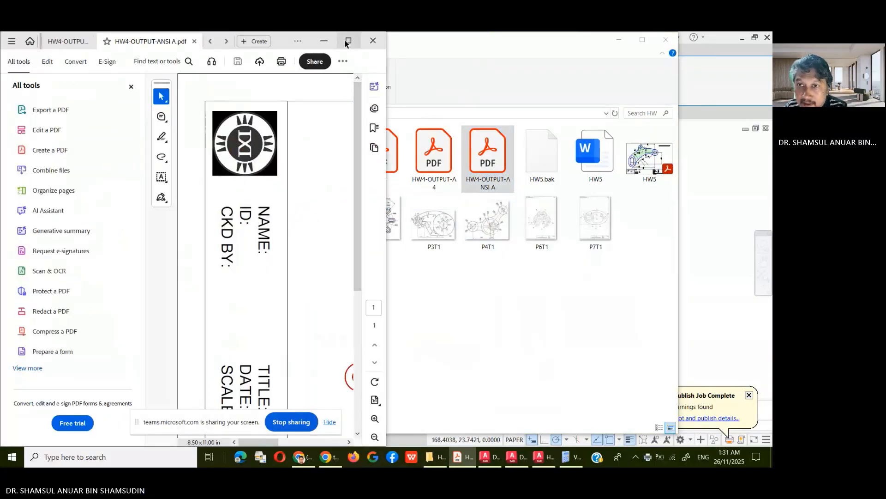
pyautogui.click(347, 40)
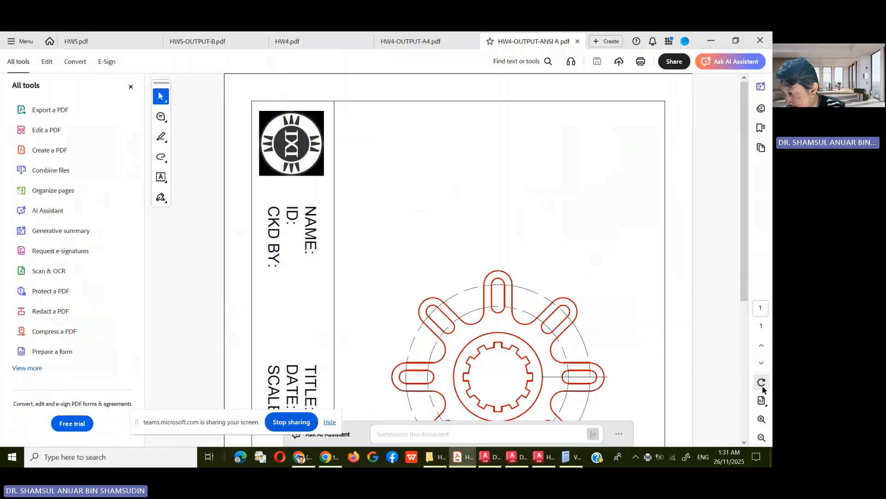
pyautogui.click(762, 384)
pyautogui.click(762, 383)
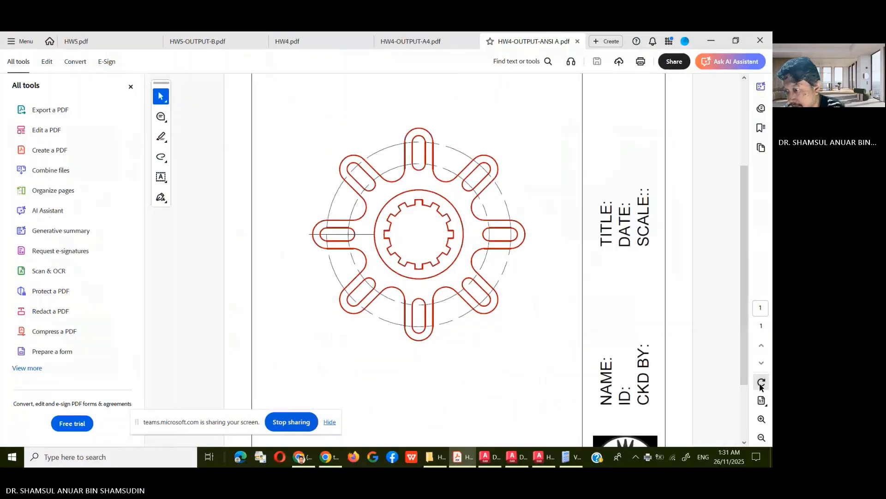
pyautogui.click(761, 383)
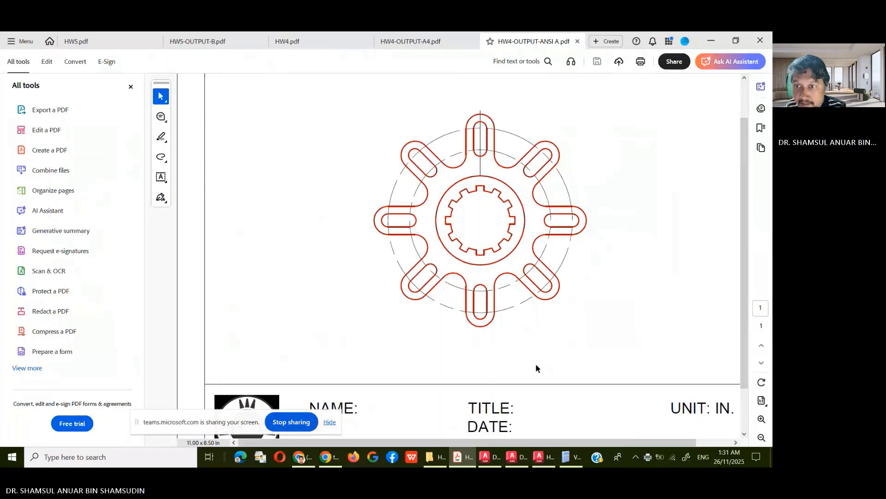
# - Open HW4-OUTPUT-A4.pdf from the HW folder to compare its drawing and title block with the ANSI A sheet
pyautogui.click(432, 457)
pyautogui.click(443, 171)
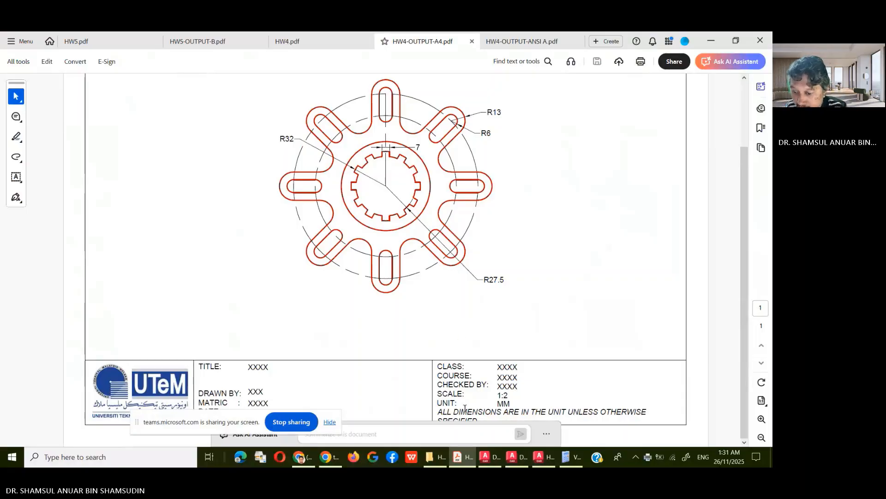
pyautogui.moveTo(513, 457)
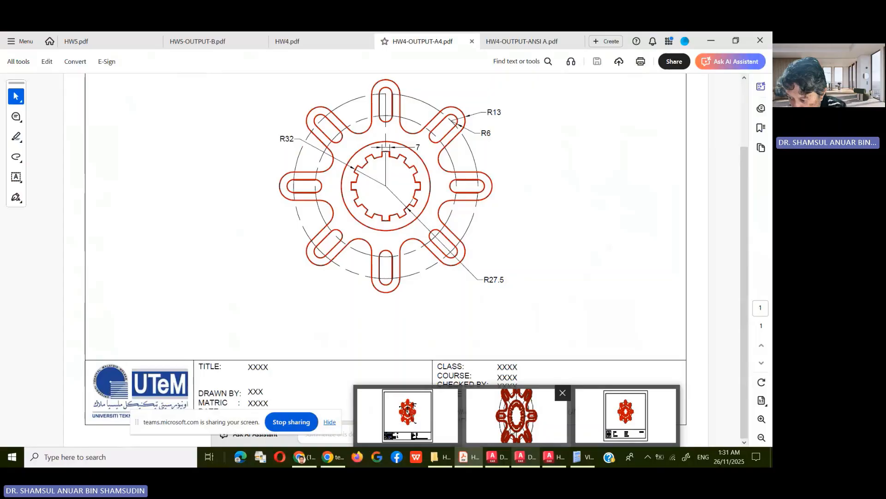
# - Switch to the HW4 drawing in AutoCAD, preview Layout1 and try to plot it to HW4-OUTPUT-A4.pdf
pyautogui.click(424, 421)
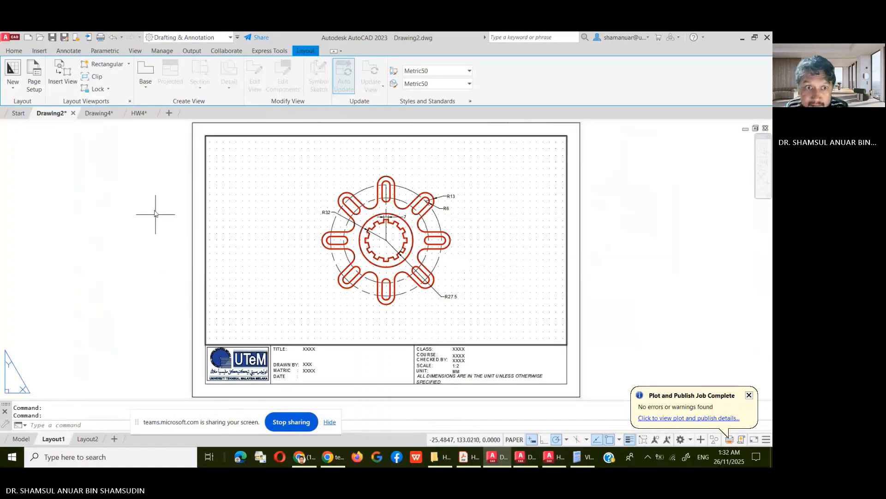
pyautogui.click(136, 114)
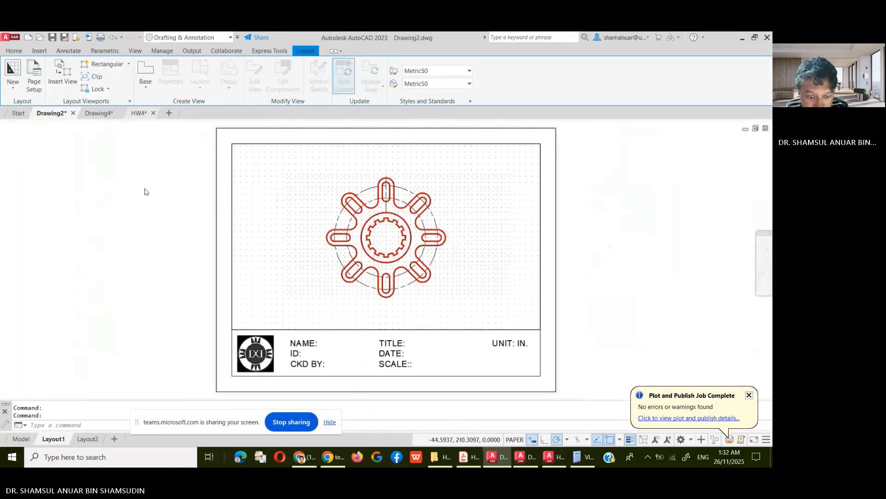
pyautogui.click(55, 438)
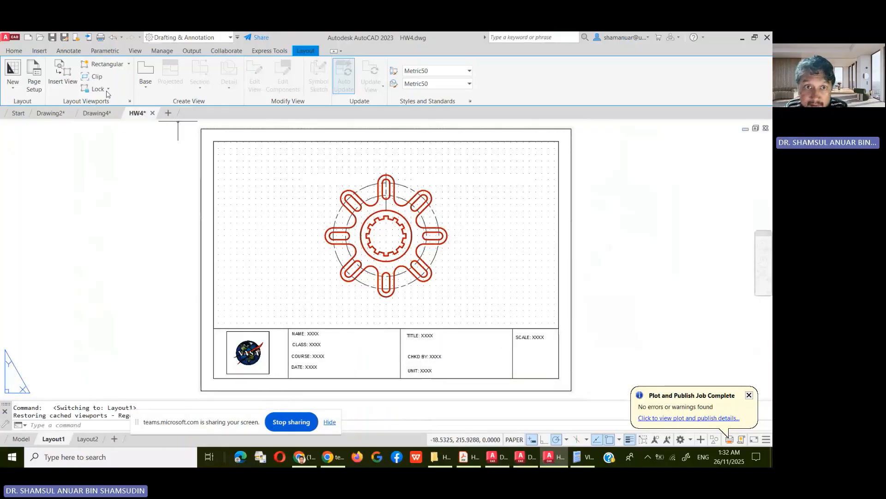
pyautogui.click(10, 37)
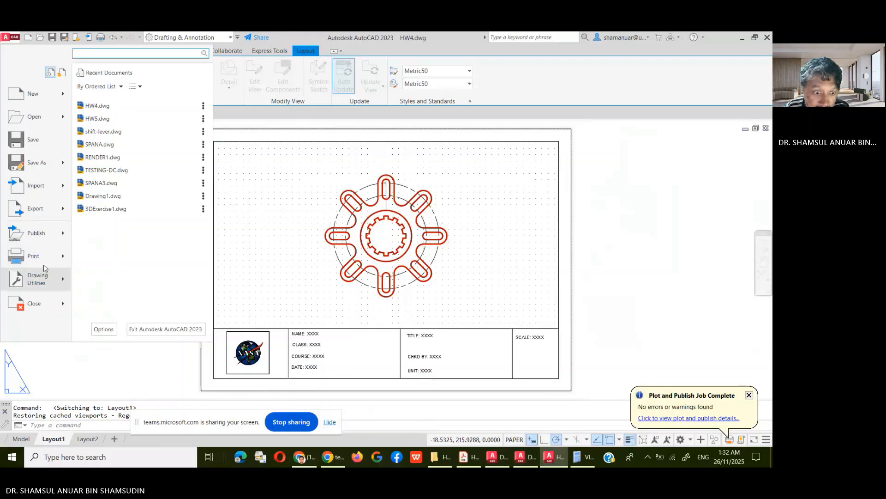
pyautogui.moveTo(44, 264)
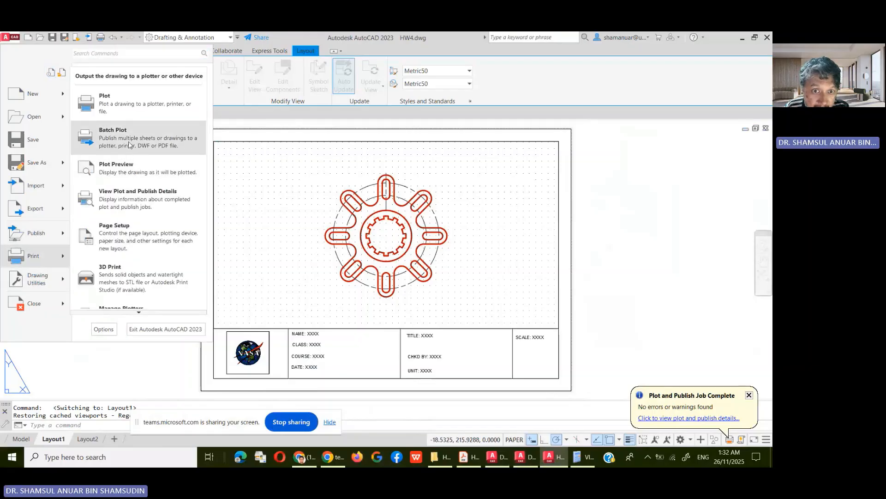
pyautogui.click(128, 169)
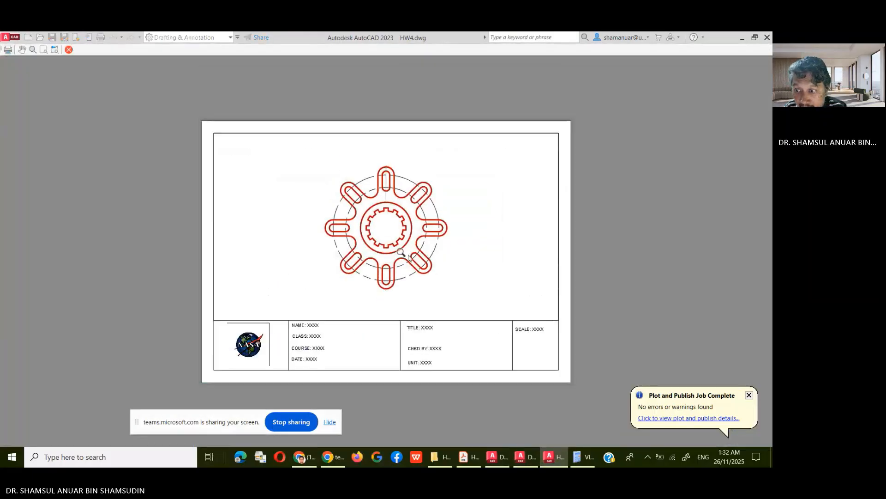
pyautogui.rightClick(408, 257)
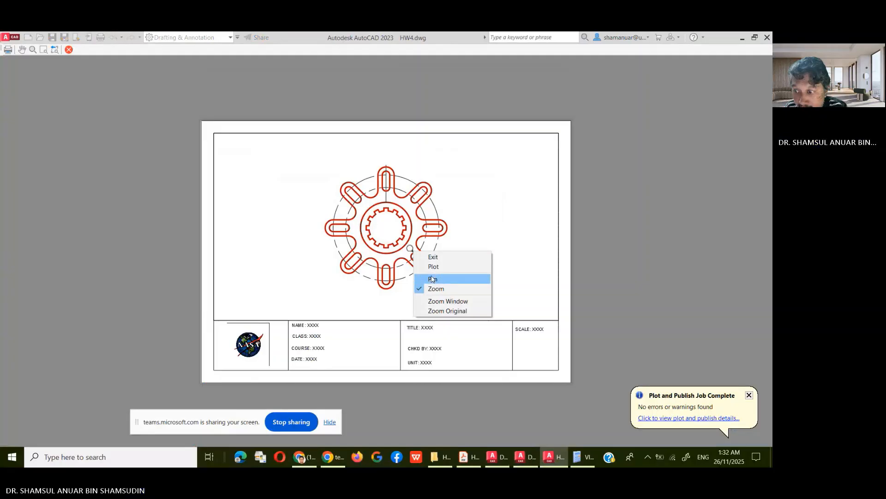
pyautogui.click(433, 267)
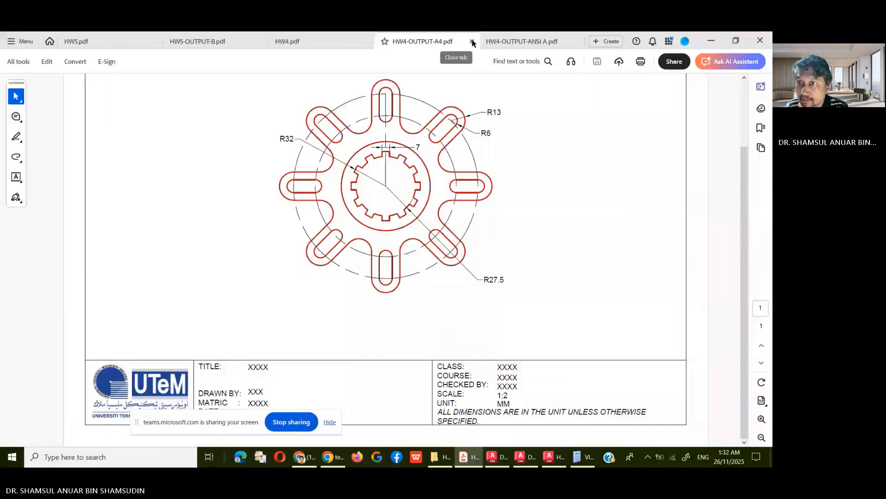
# - Close HW4-OUTPUT-A4.pdf, reopen it from the HW folder to check which title block it contains, and close it again
pyautogui.click(473, 42)
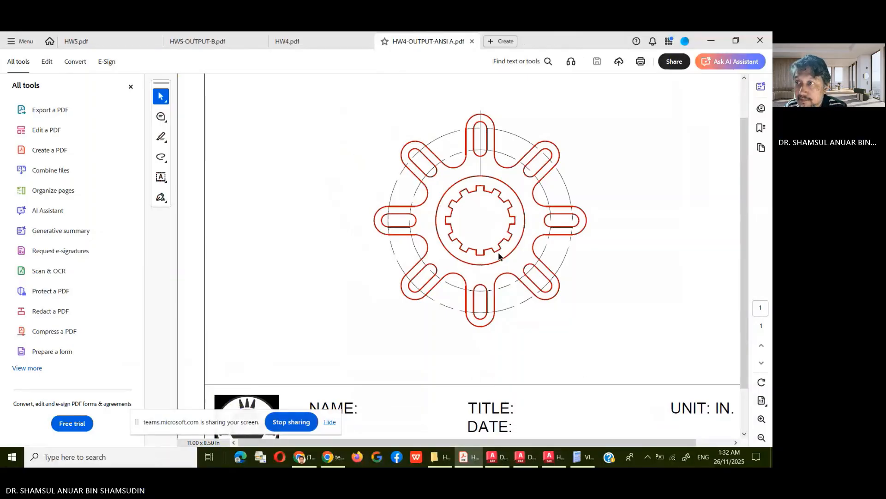
pyautogui.click(432, 457)
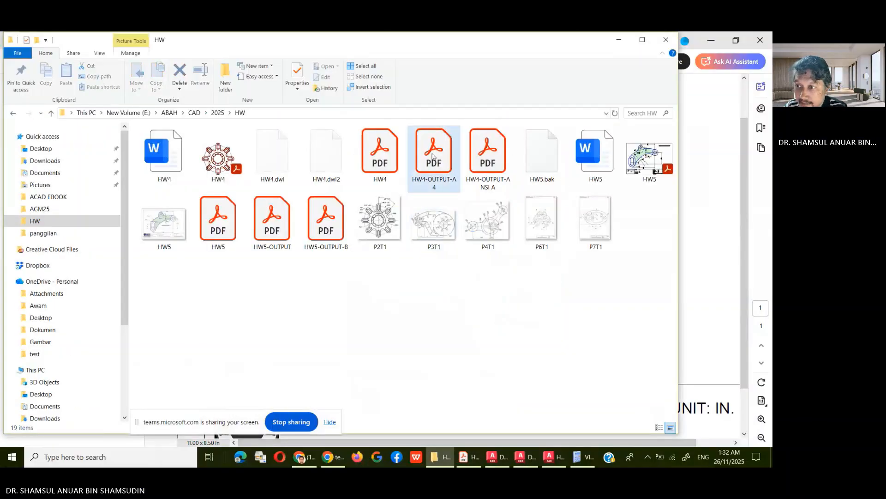
pyautogui.doubleClick(432, 157)
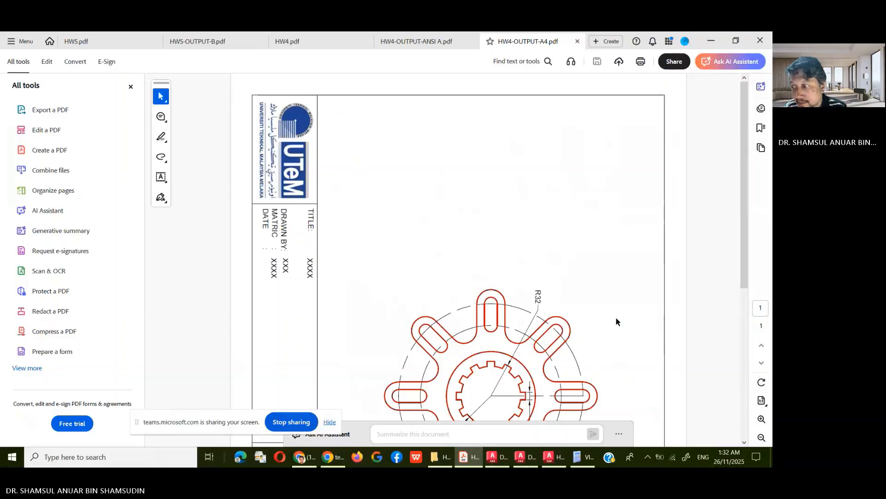
pyautogui.click(577, 41)
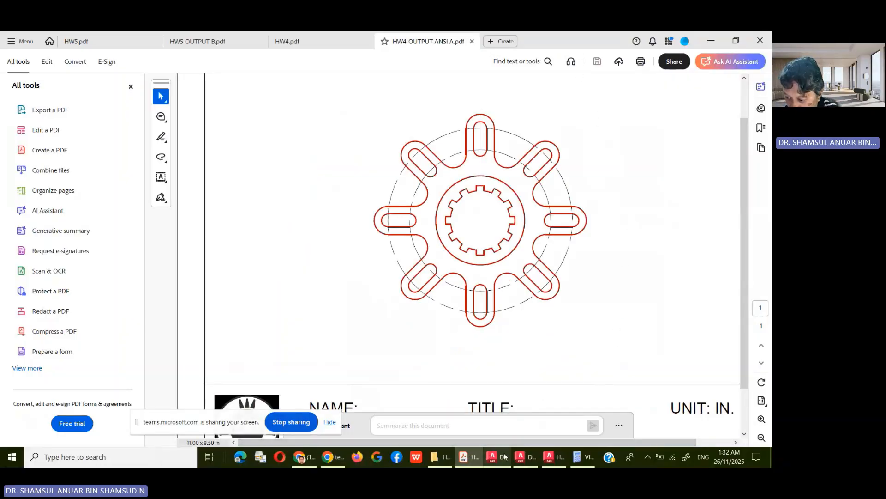
# - Save the HW4 drawing in AutoCAD, preview the Layout1 plot and plot it to HW4-OUTPUT-A4.pdf, replacing the existing file
pyautogui.click(550, 456)
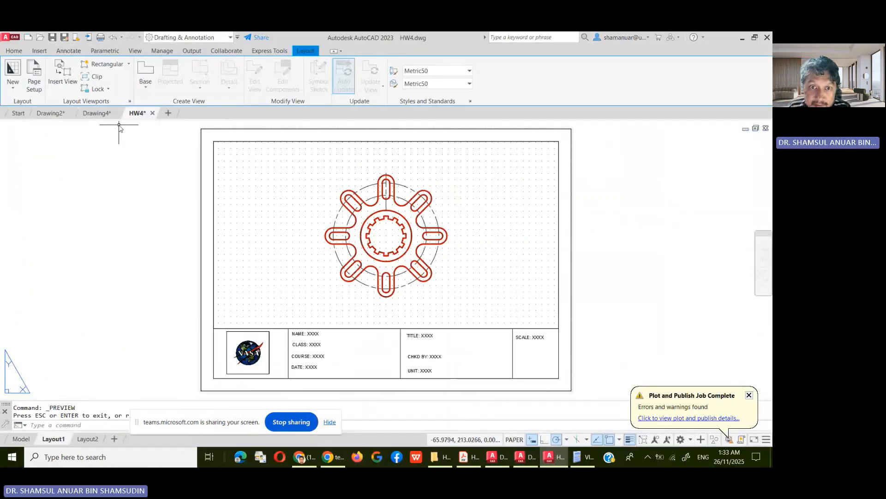
pyautogui.click(52, 40)
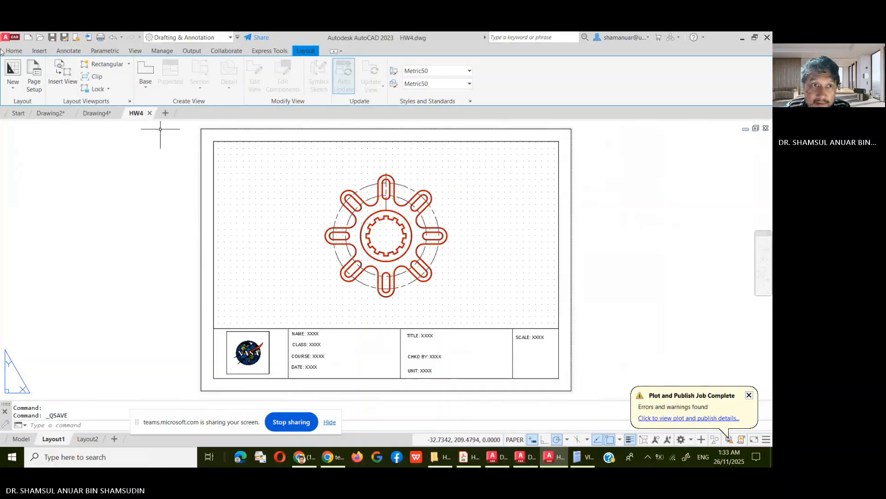
pyautogui.click(10, 37)
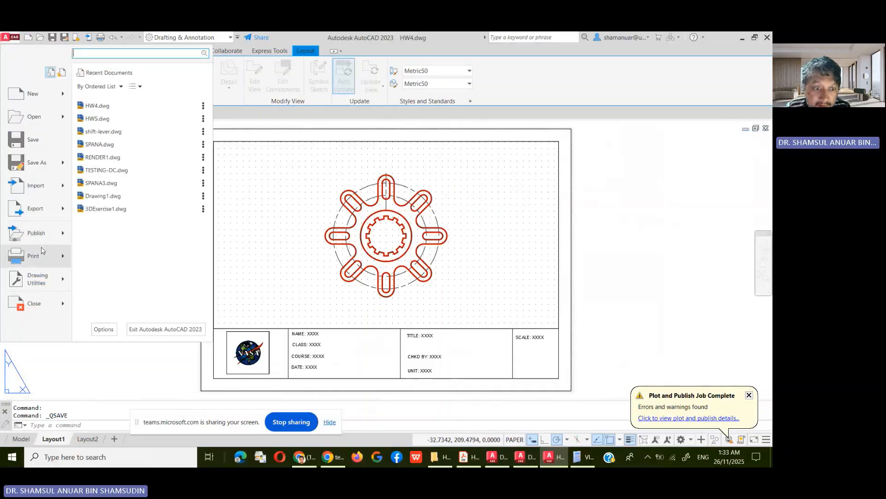
pyautogui.moveTo(34, 256)
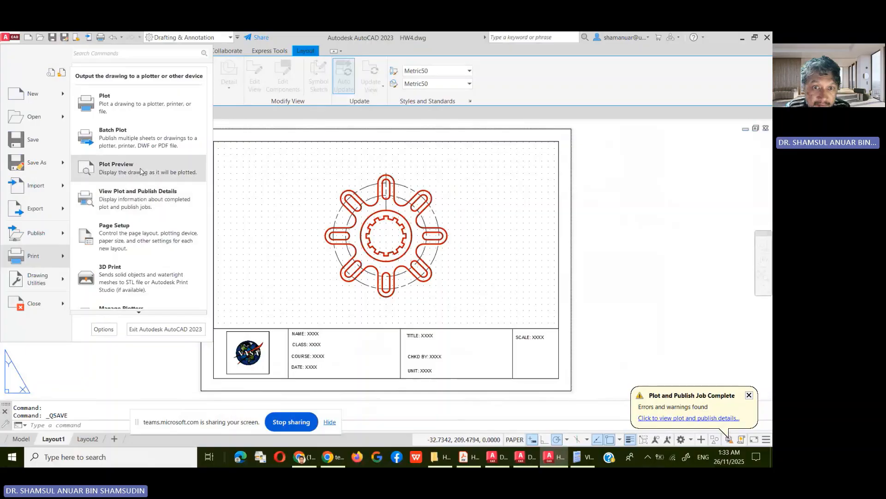
pyautogui.click(139, 168)
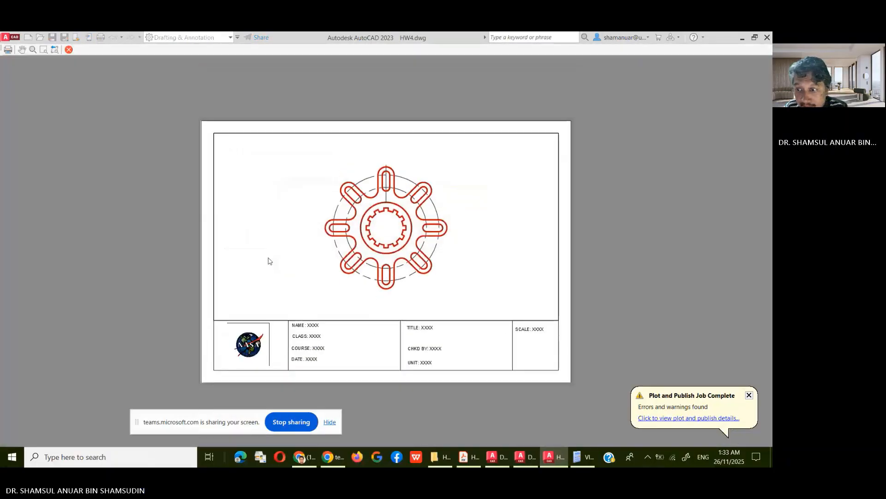
pyautogui.rightClick(278, 245)
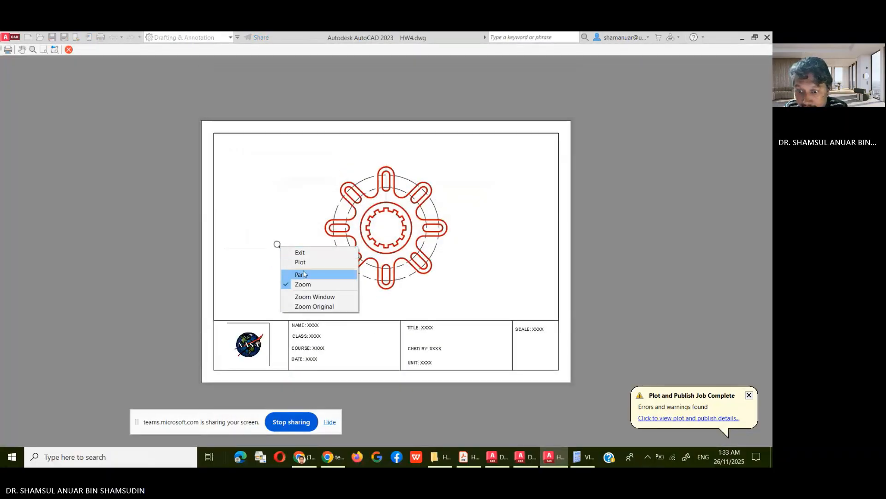
pyautogui.click(300, 252)
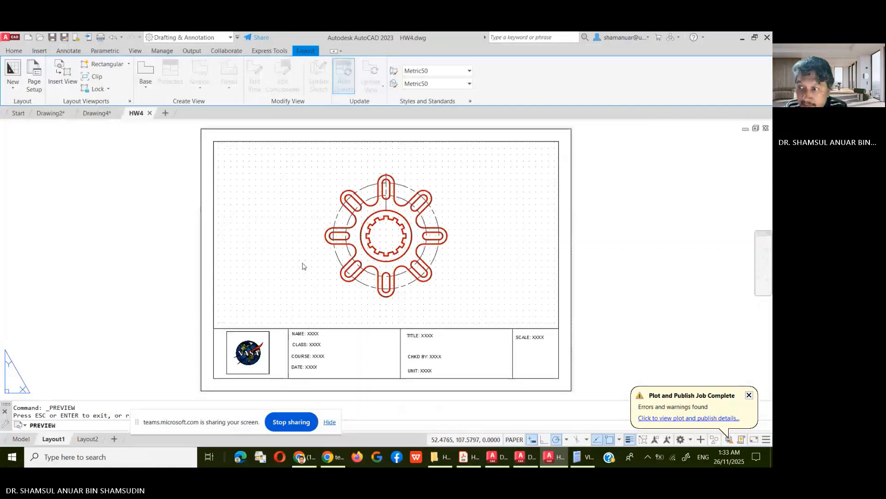
# - Open the replotted HW4-OUTPUT-A4.pdf from the HW folder and rotate the page upright to examine the sheet
pyautogui.hotkey('alt', 'Tab')
pyautogui.click(485, 192)
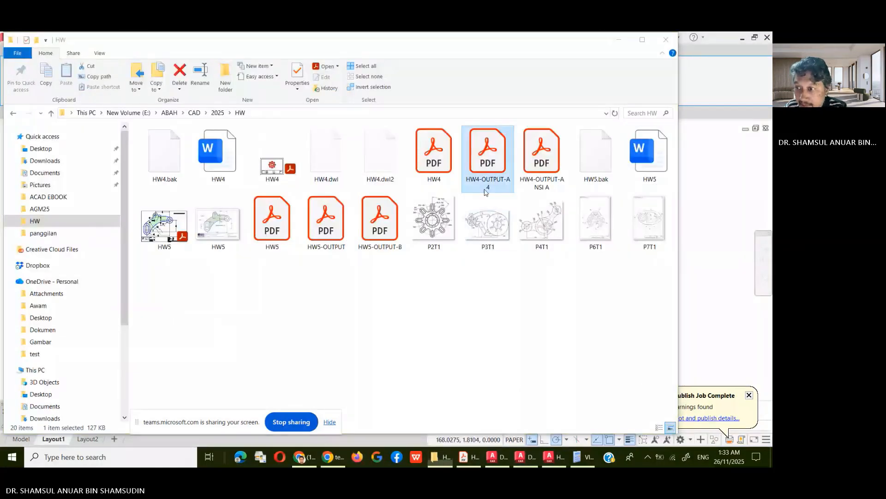
pyautogui.doubleClick(486, 192)
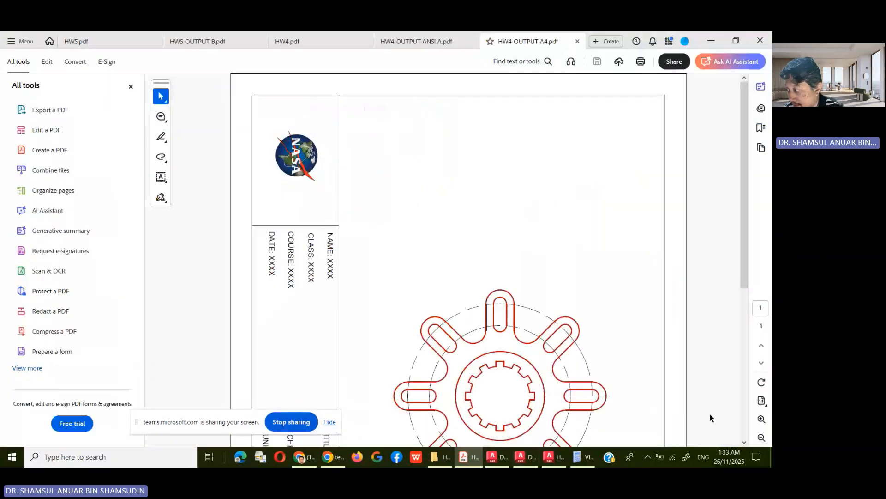
pyautogui.click(762, 382)
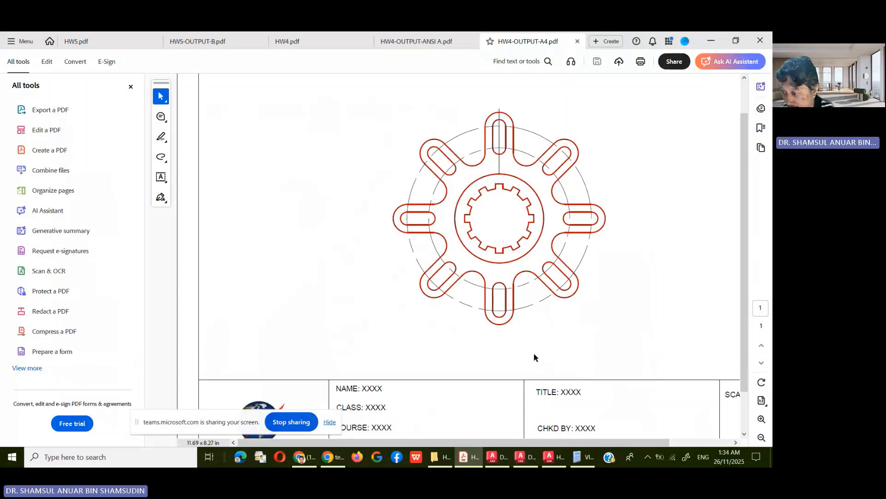
pyautogui.scroll(1, 517, 314)
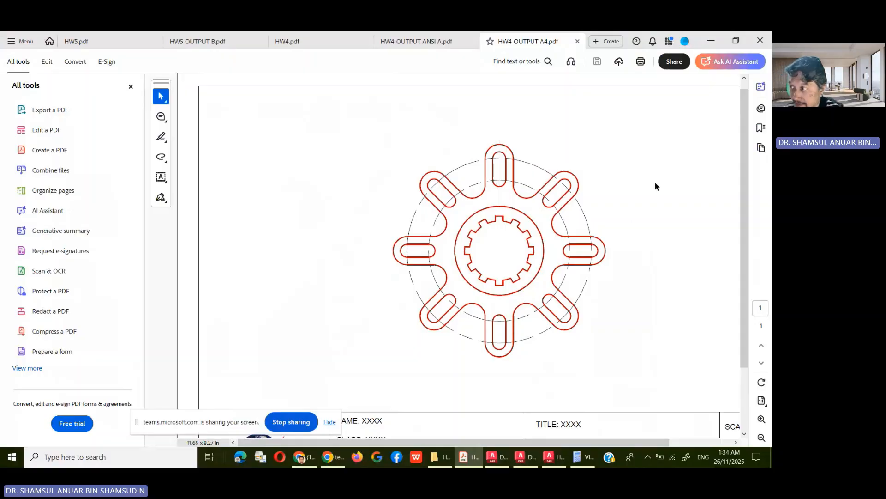